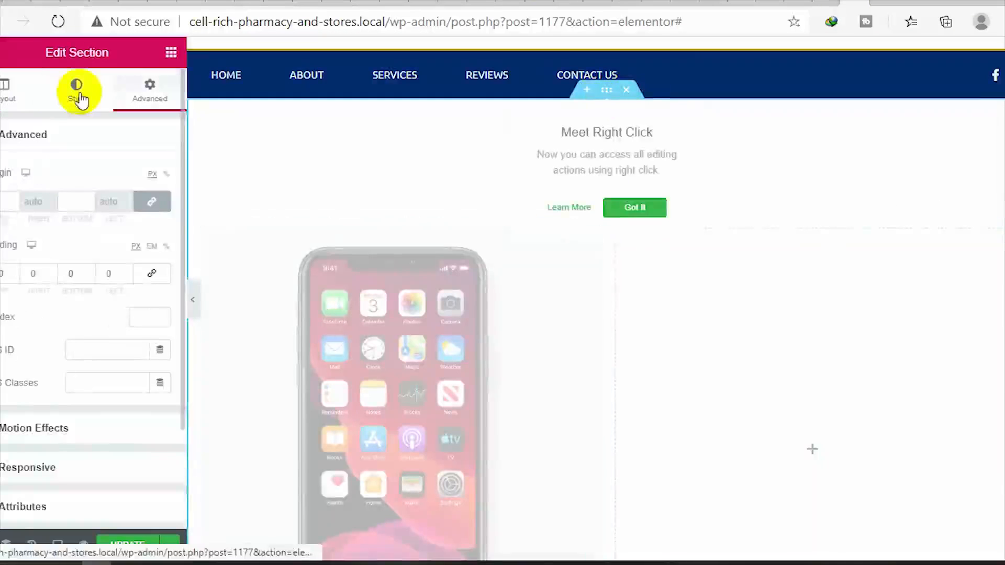
- Give the phone section a gradient background and set its second color to #C96DD8 from the notes
click(81, 94)
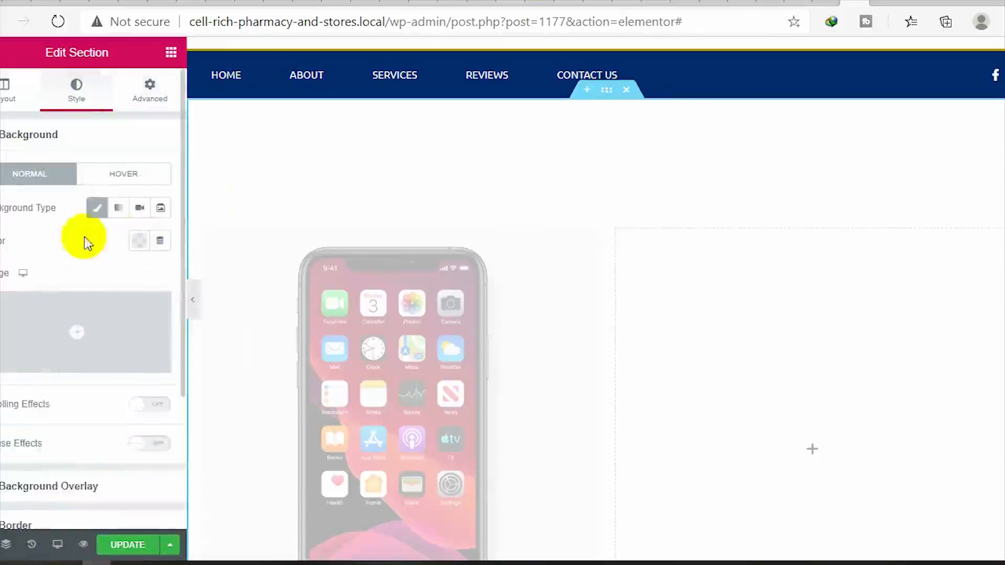
click(118, 208)
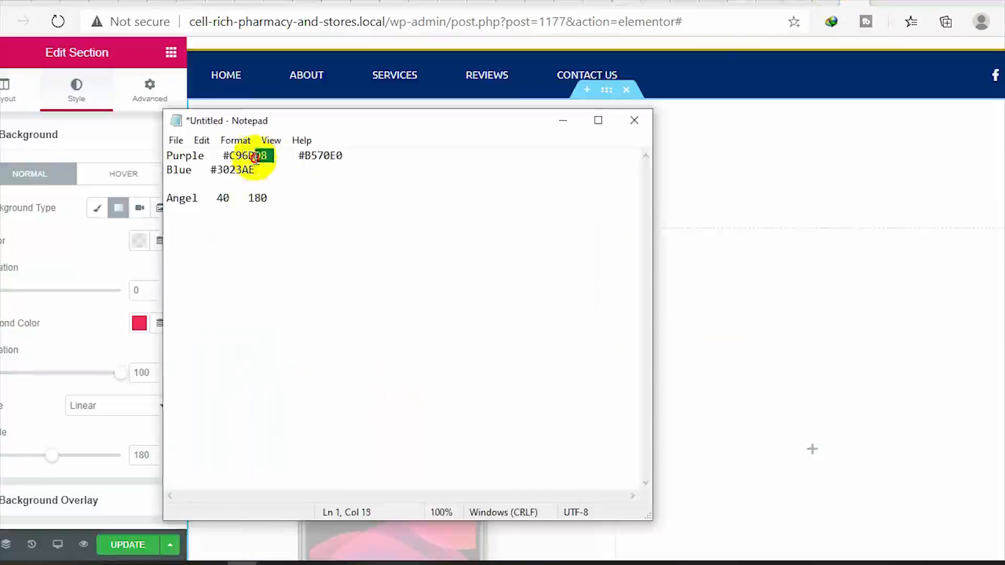
right_click(255, 155)
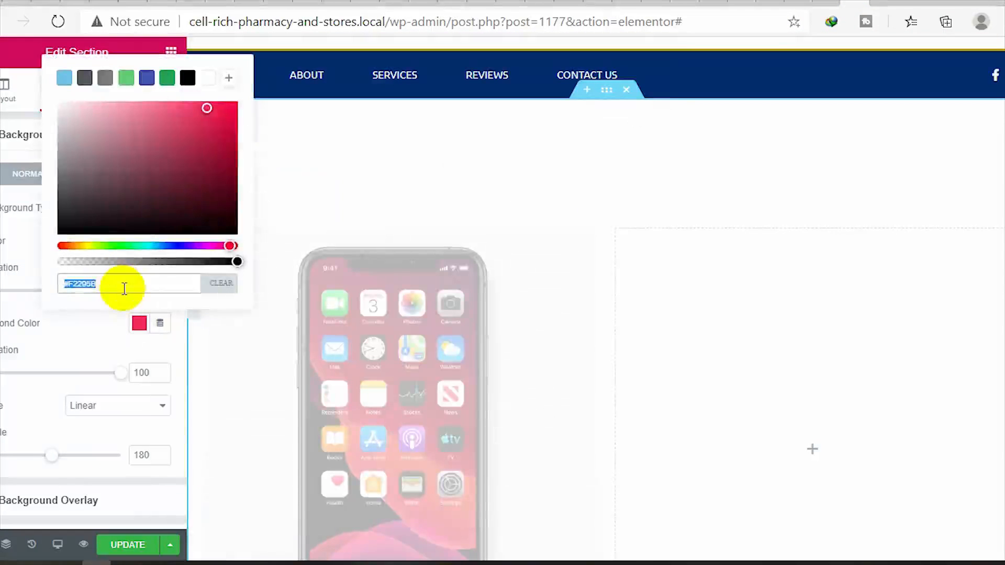
text(#C96DD8)
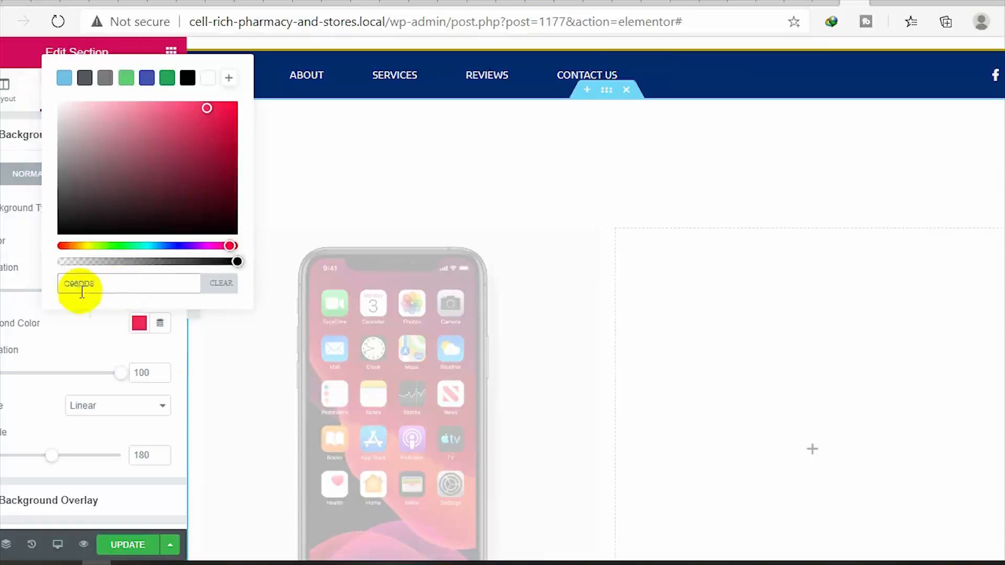
key(Return)
click(98, 326)
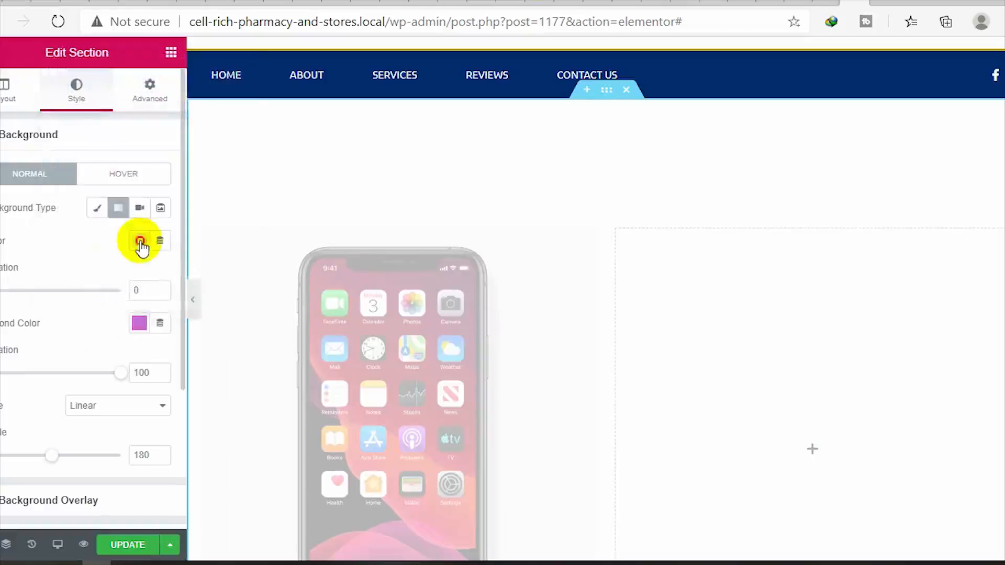
- Set the gradient's first color to #C96DD8, its second color to #3023AE and its angle to 40
click(140, 243)
click(242, 563)
drag(256, 172, 218, 171)
right_click(218, 173)
click(258, 227)
click(110, 484)
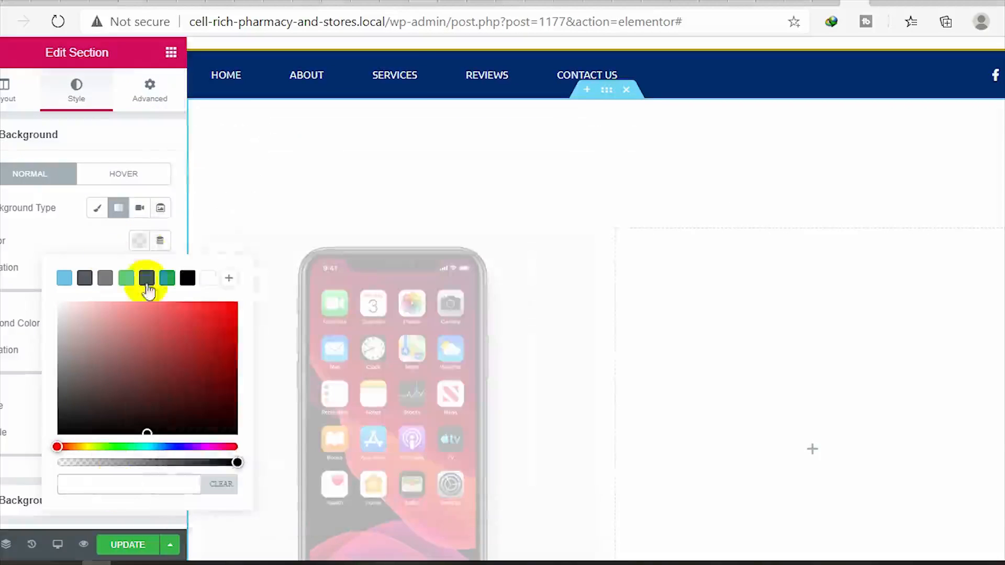
click(147, 342)
click(139, 323)
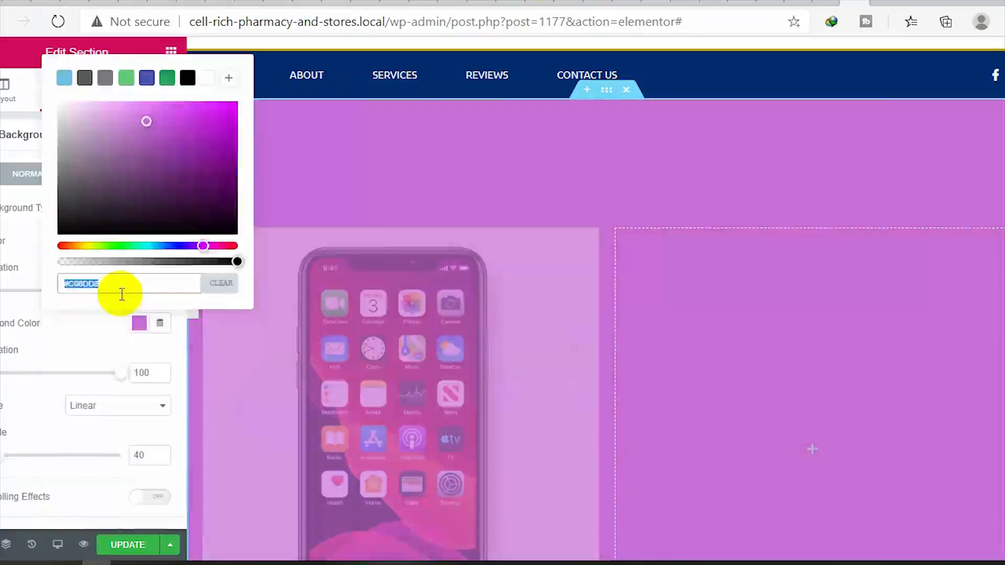
key(ctrl+v)
click(146, 333)
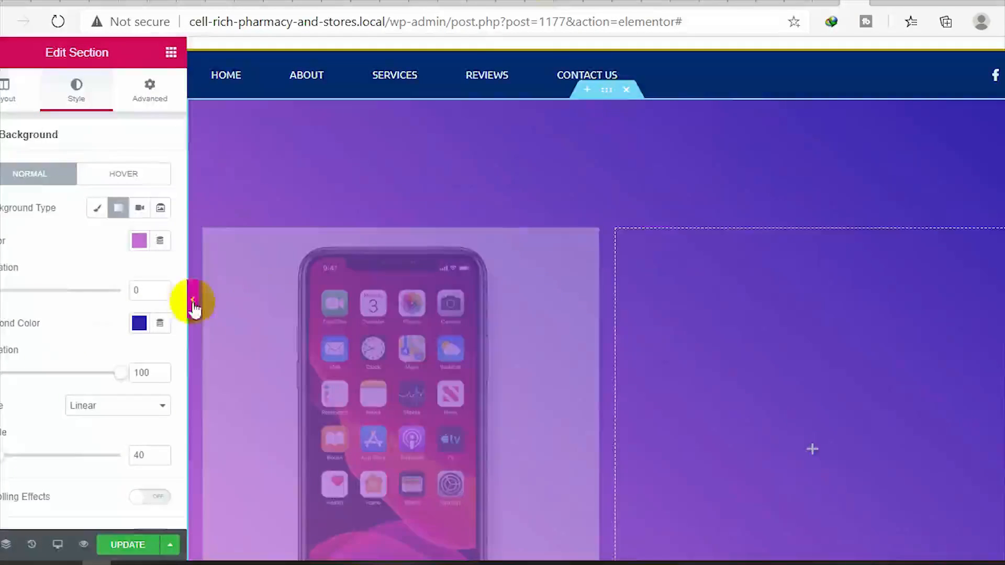
- Preview the gradient section at full width and compare it with the hero section and heading of the finished reference page
click(193, 306)
scroll(306, 304, down, 3)
scroll(306, 303, up, 3)
scroll(419, 382, down, 2)
click(5, 299)
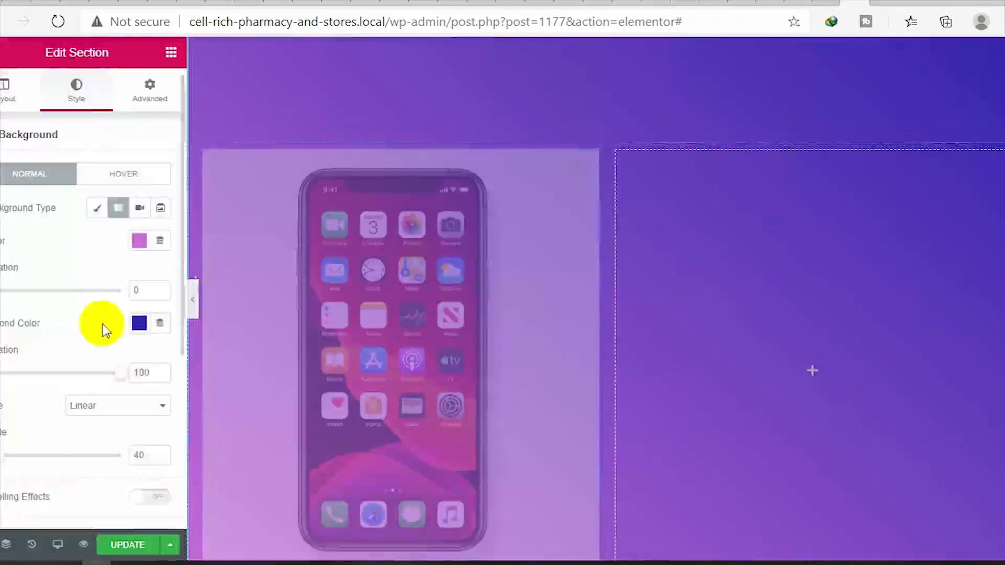
click(415, 265)
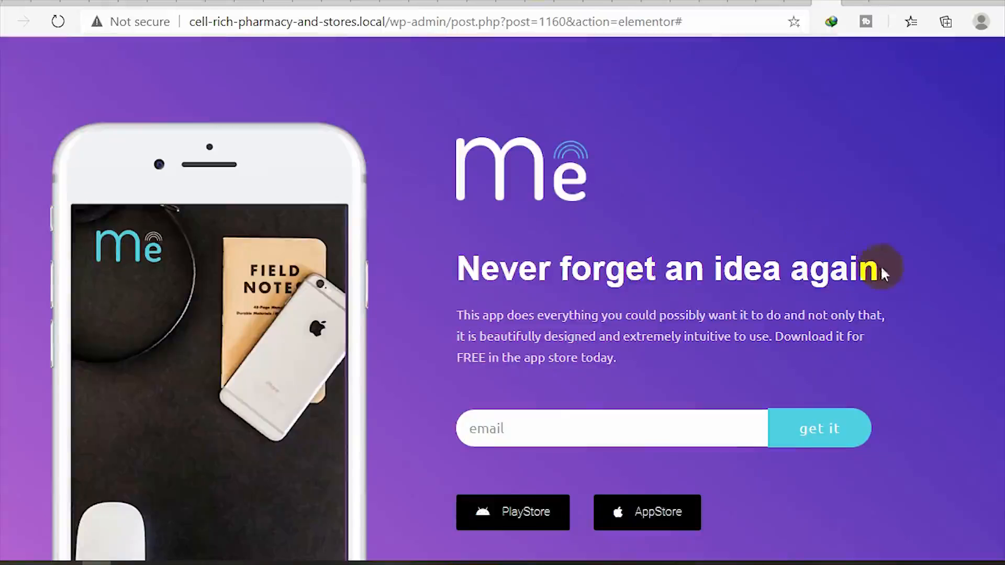
drag(879, 269, 460, 266)
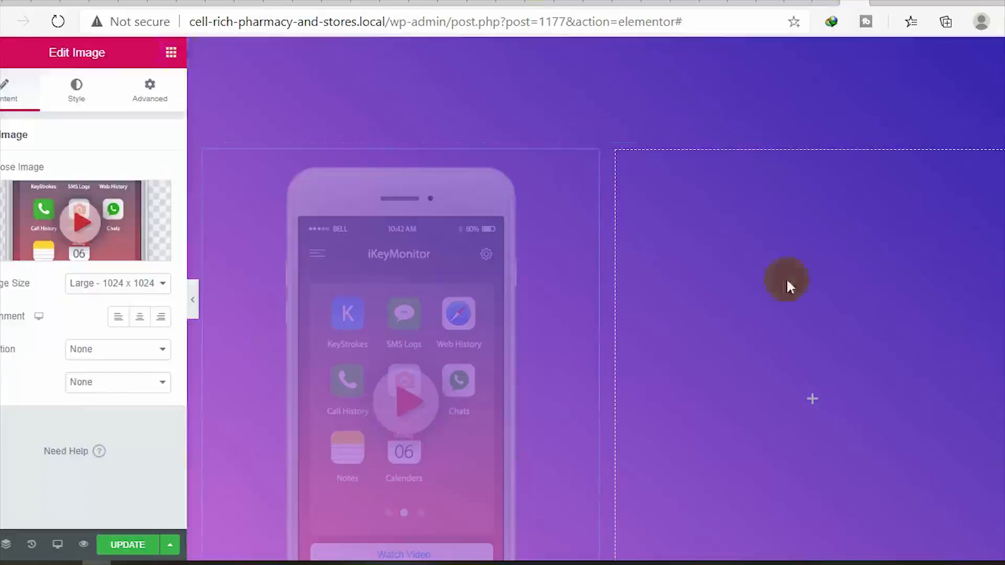
- Add image, heading and text editor widgets to the empty column beside the phone, and choose a media library picture for the image widget
drag(23, 277, 759, 273)
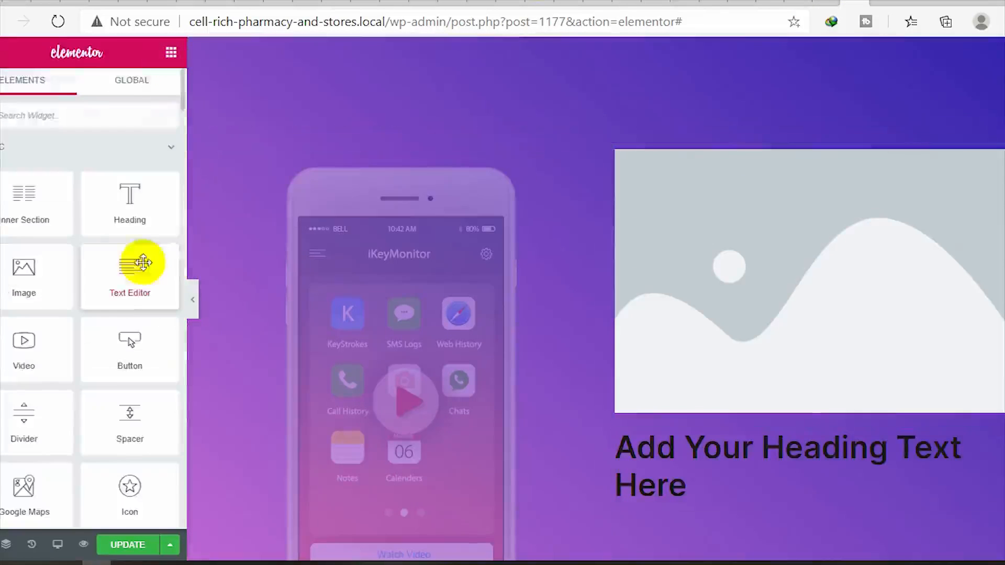
drag(112, 262, 770, 421)
click(759, 317)
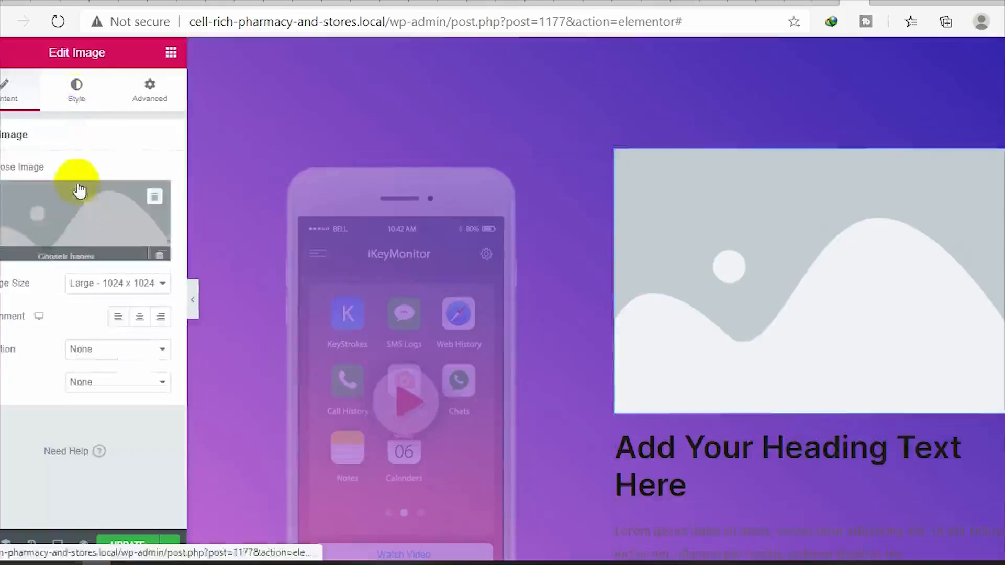
click(79, 180)
click(202, 451)
click(963, 514)
click(696, 273)
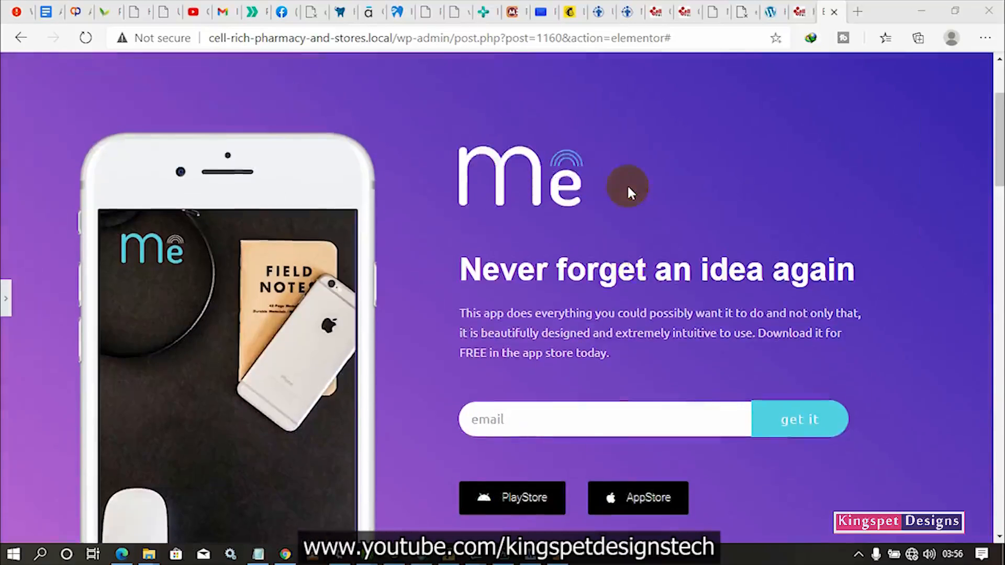
- Examine the finished page's hero section, including its logo, description, email form and store buttons
scroll(627, 185, down, 3)
scroll(627, 184, up, 1)
scroll(628, 188, up, 1)
scroll(628, 187, down, 1)
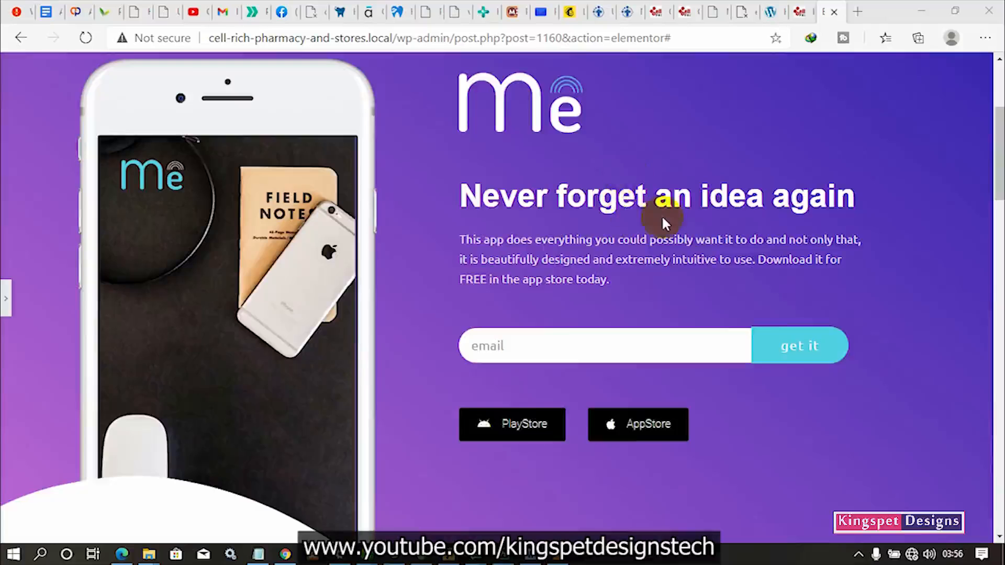
scroll(625, 203, up, 1)
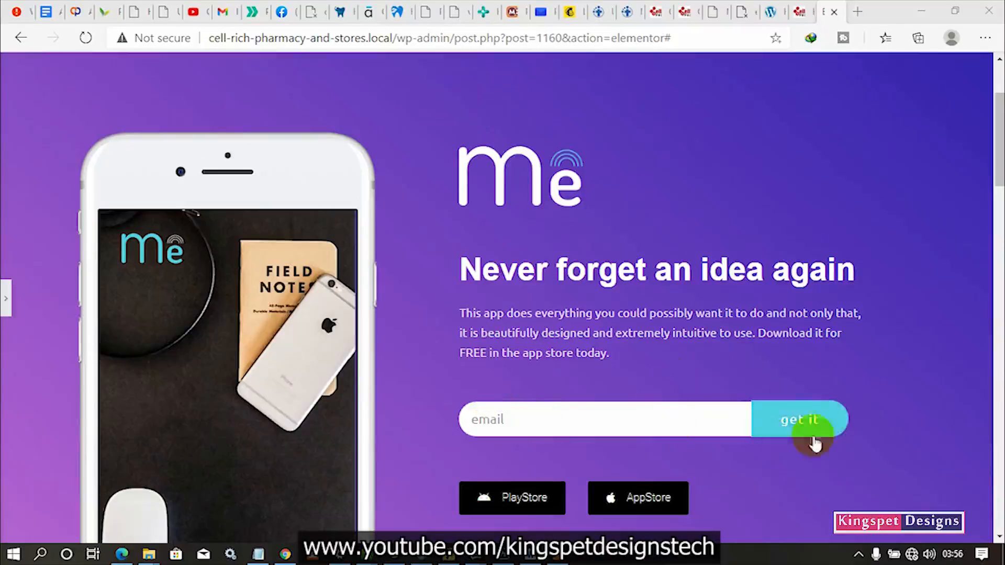
click(535, 418)
click(781, 383)
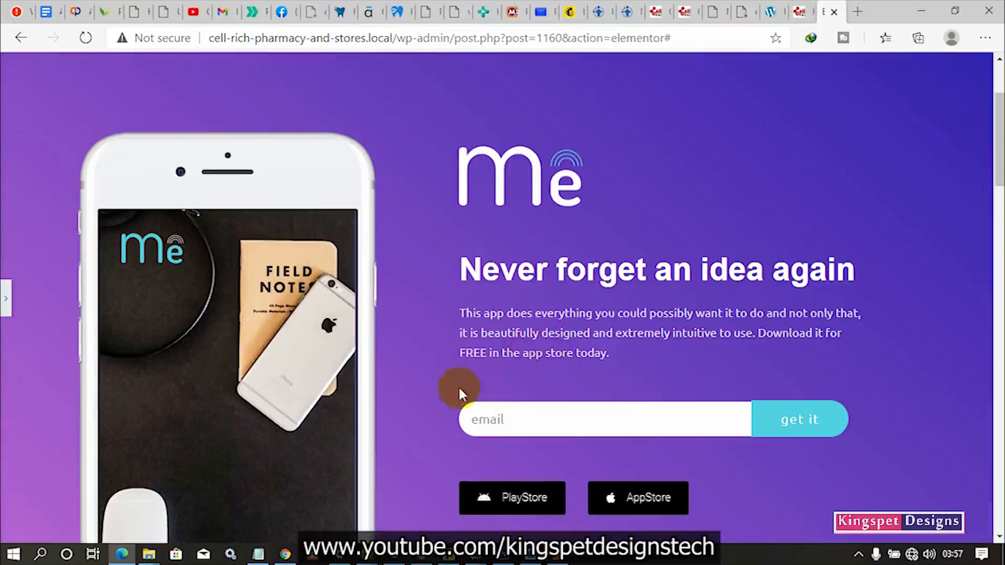
click(512, 419)
click(813, 332)
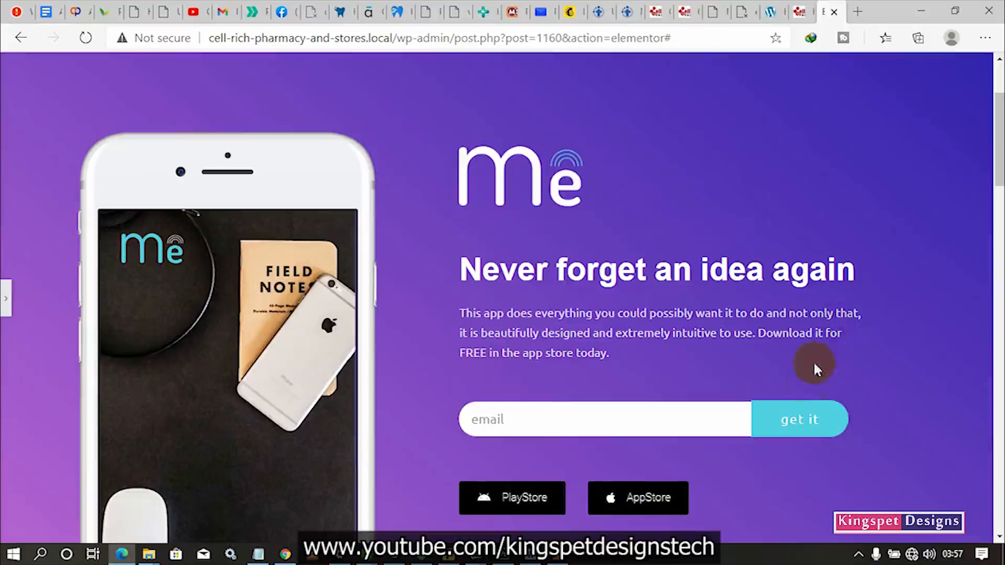
scroll(846, 340, down, 1)
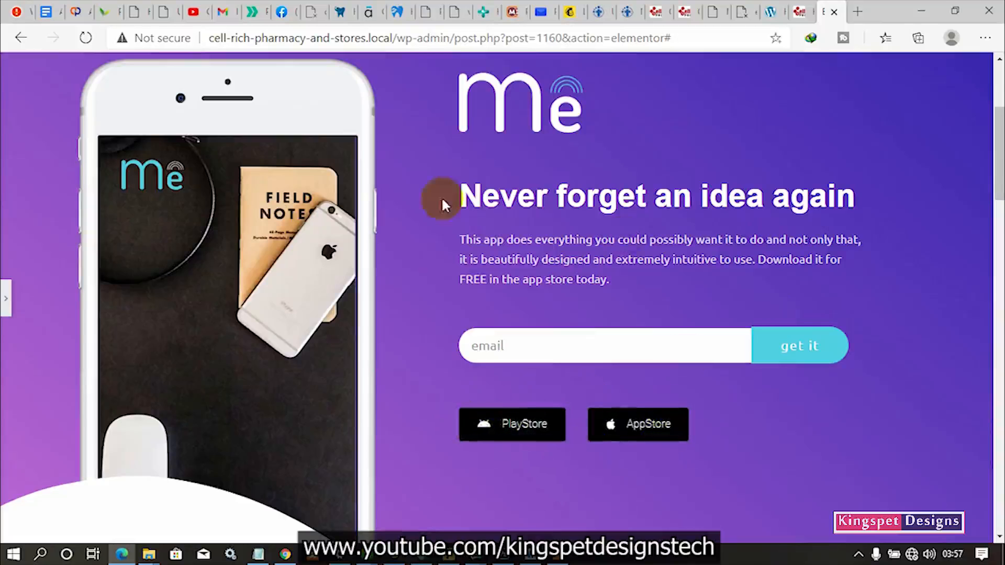
scroll(403, 243, up, 1)
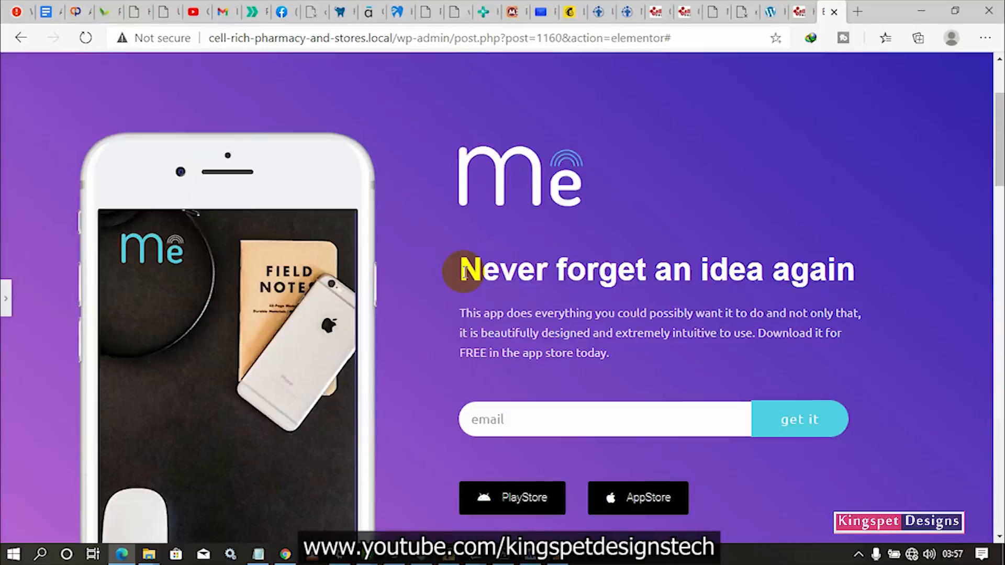
- Highlight the hero heading "Never forget an idea again" to examine its text
drag(463, 271, 687, 270)
click(838, 278)
drag(457, 270, 650, 276)
drag(462, 270, 847, 271)
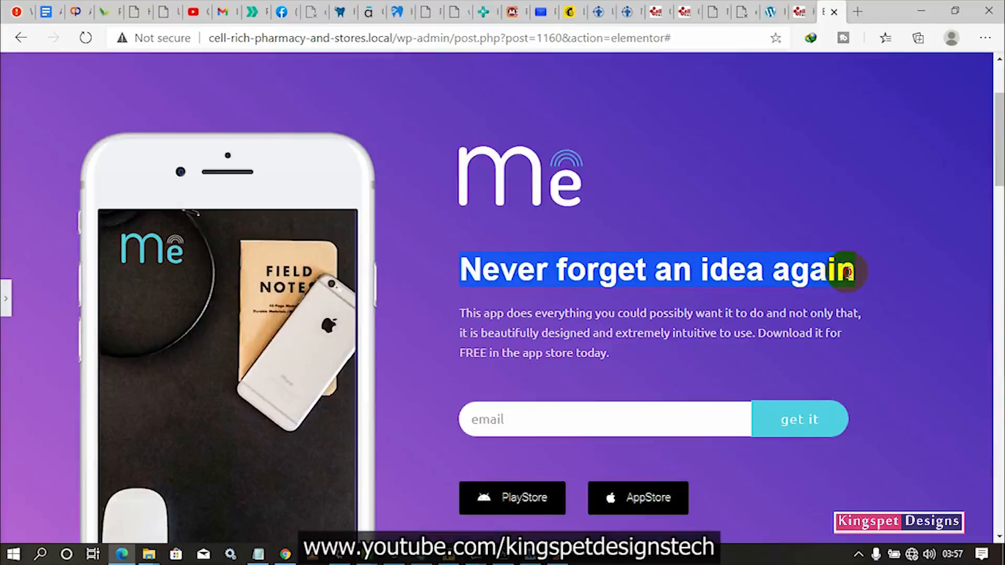
click(465, 268)
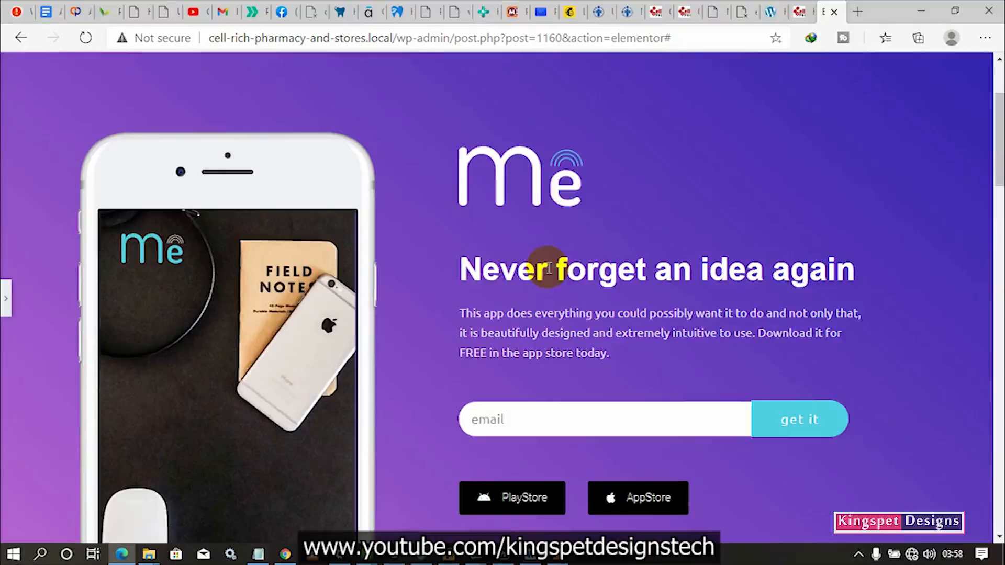
- Examine the finished page from the header and navigation menu through the curved hero section to the "Save your creativity" features
scroll(548, 269, up, 3)
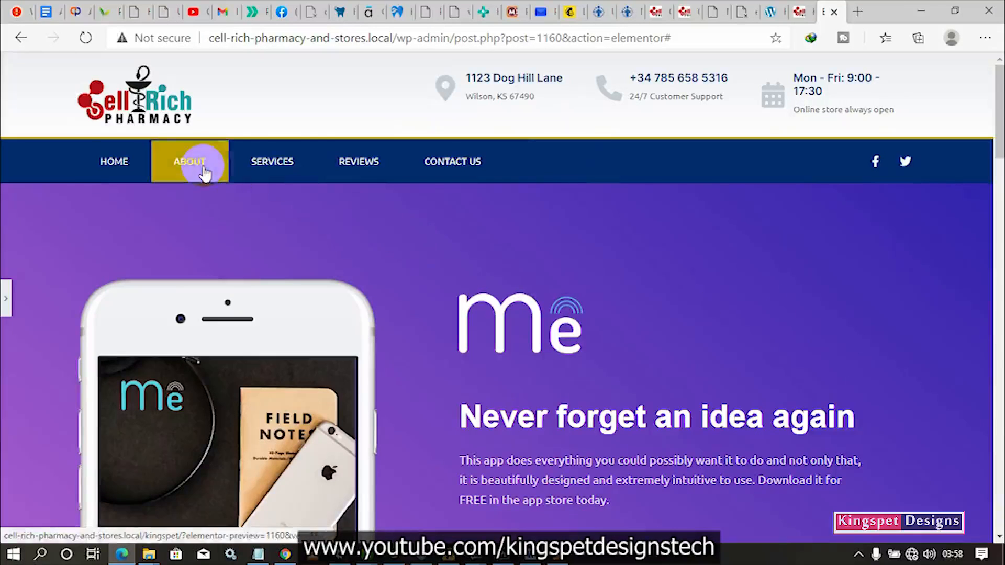
scroll(293, 241, down, 10)
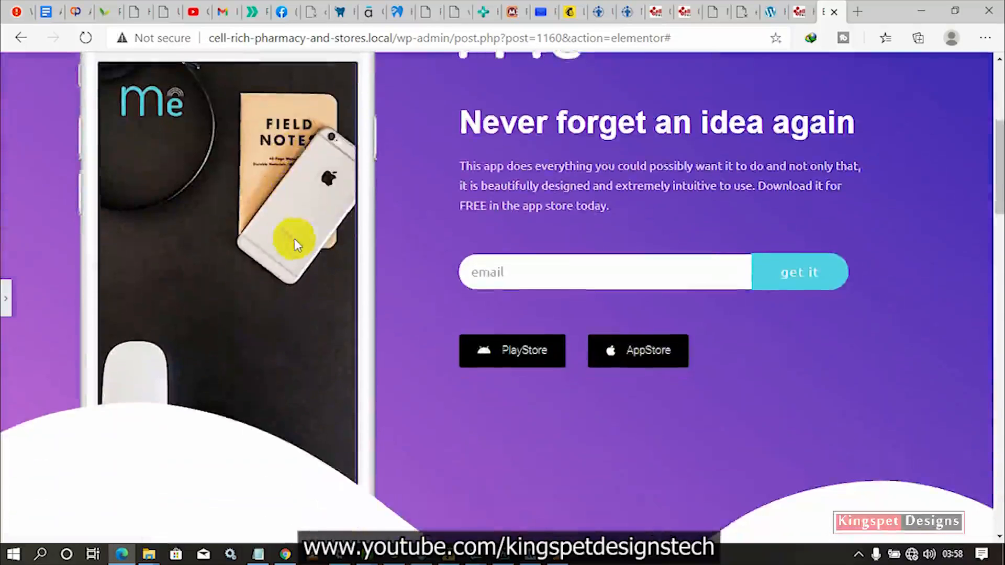
scroll(296, 246, down, 5)
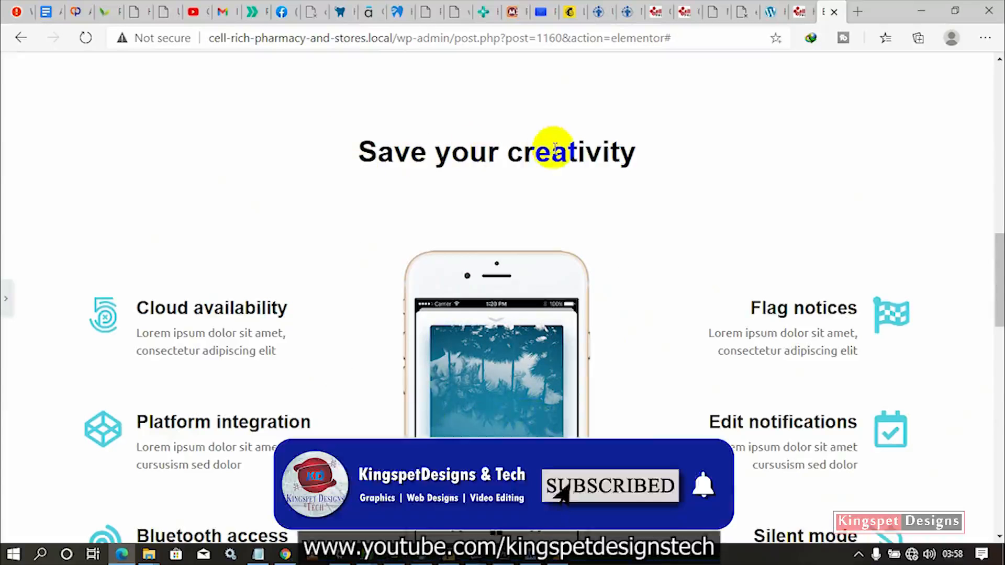
scroll(584, 292, up, 10)
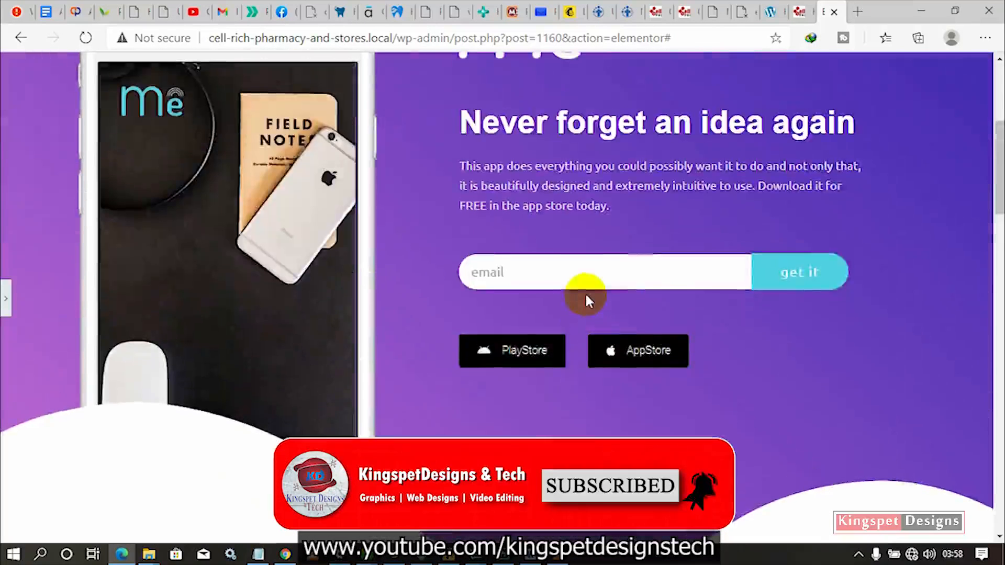
scroll(587, 291, up, 3)
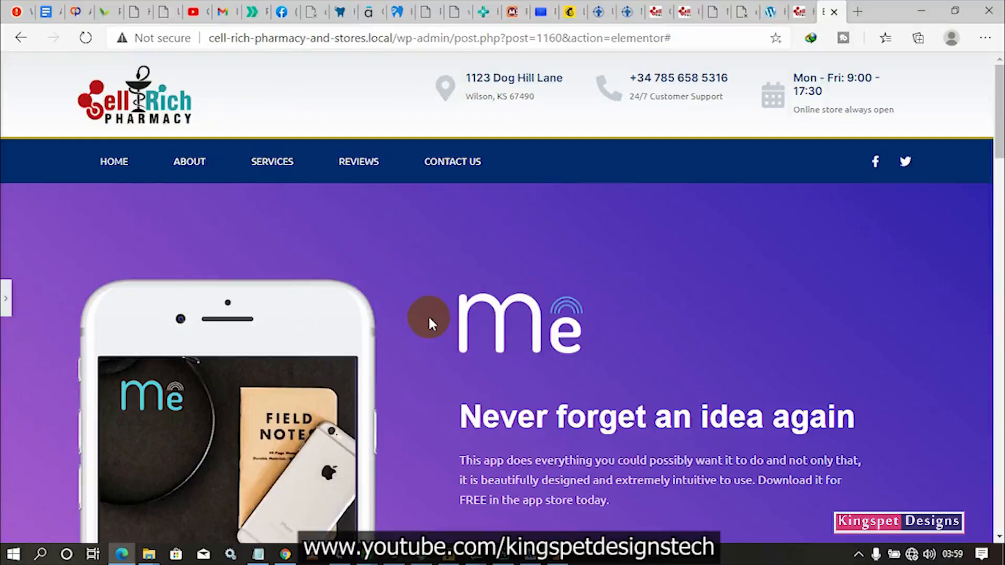
scroll(429, 320, down, 3)
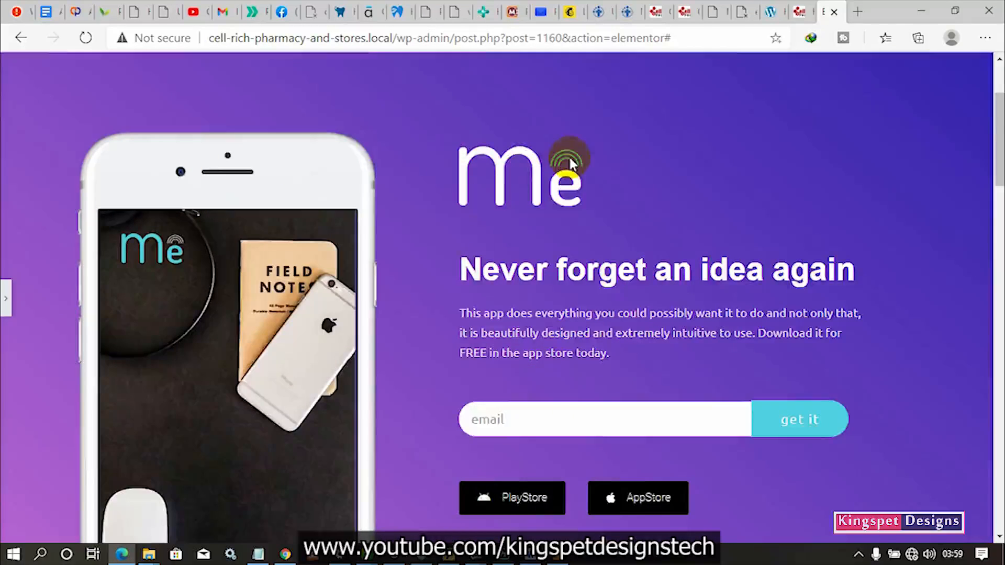
scroll(560, 178, up, 3)
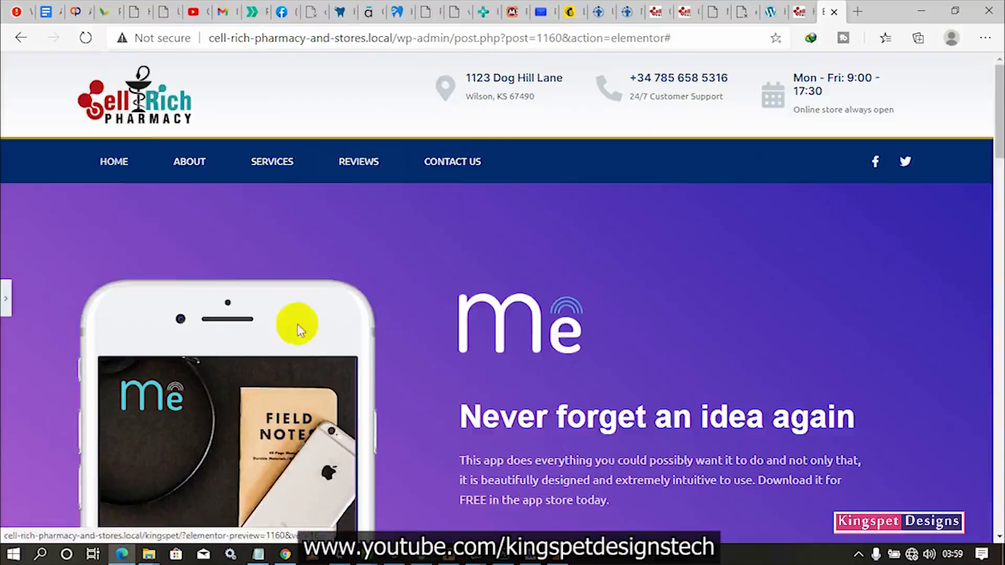
scroll(632, 439, down, 5)
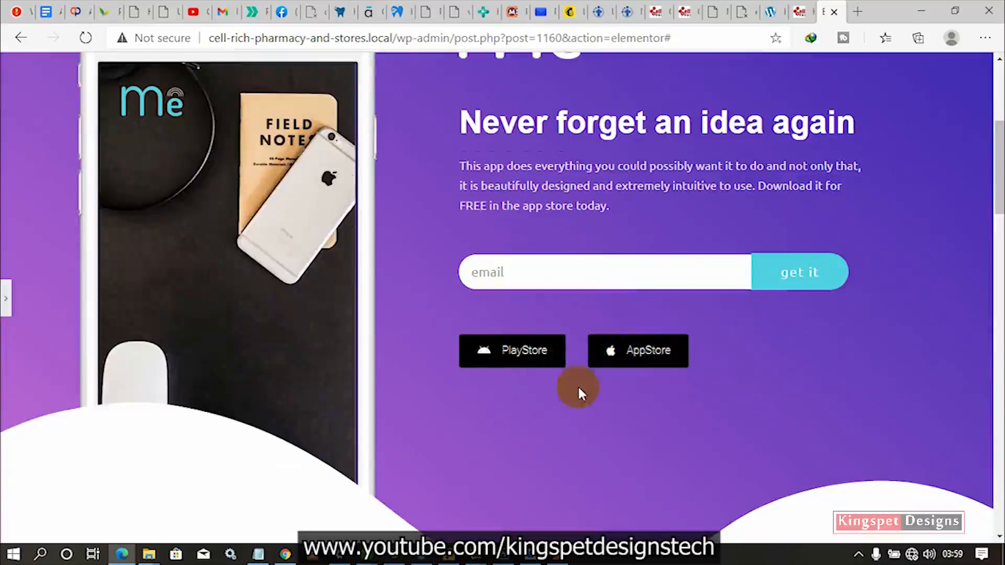
scroll(578, 387, up, 1)
scroll(745, 405, down, 1)
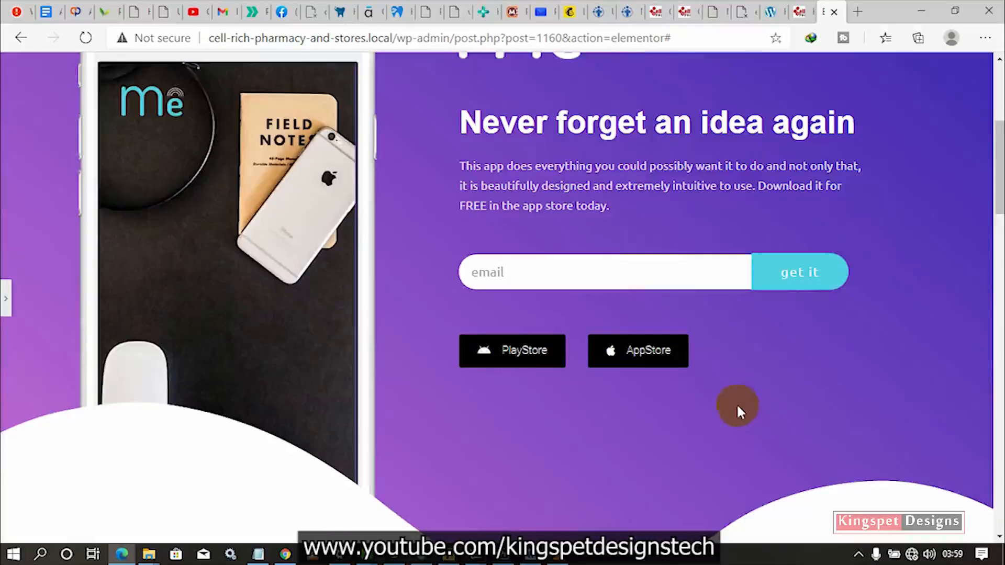
scroll(738, 407, down, 3)
scroll(790, 298, up, 3)
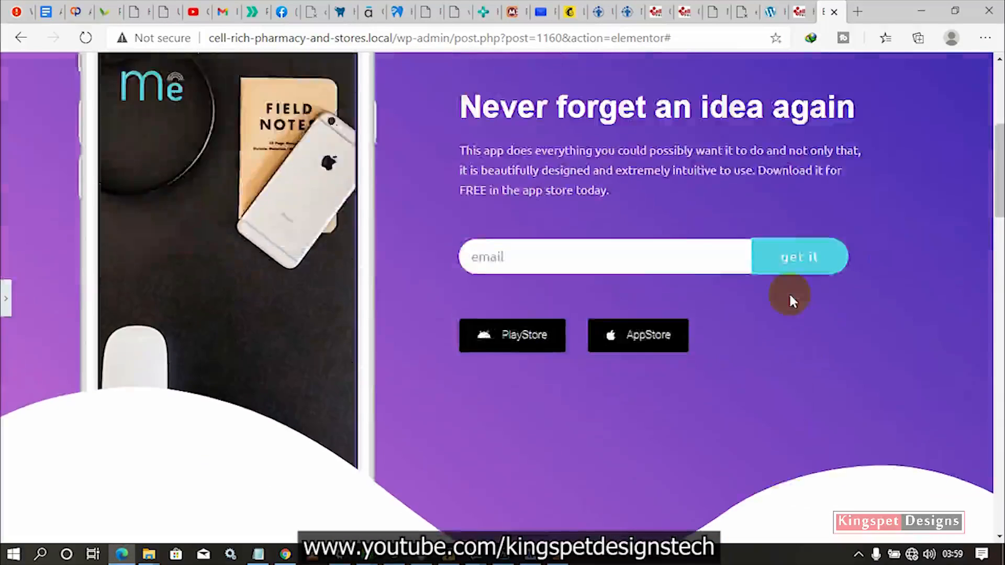
scroll(790, 298, down, 7)
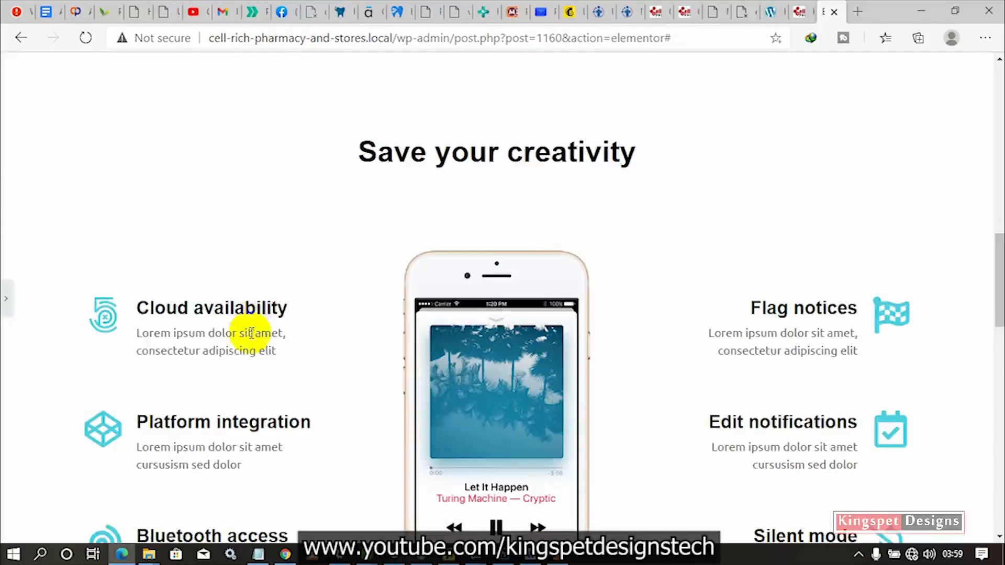
scroll(251, 332, down, 3)
scroll(525, 333, up, 1)
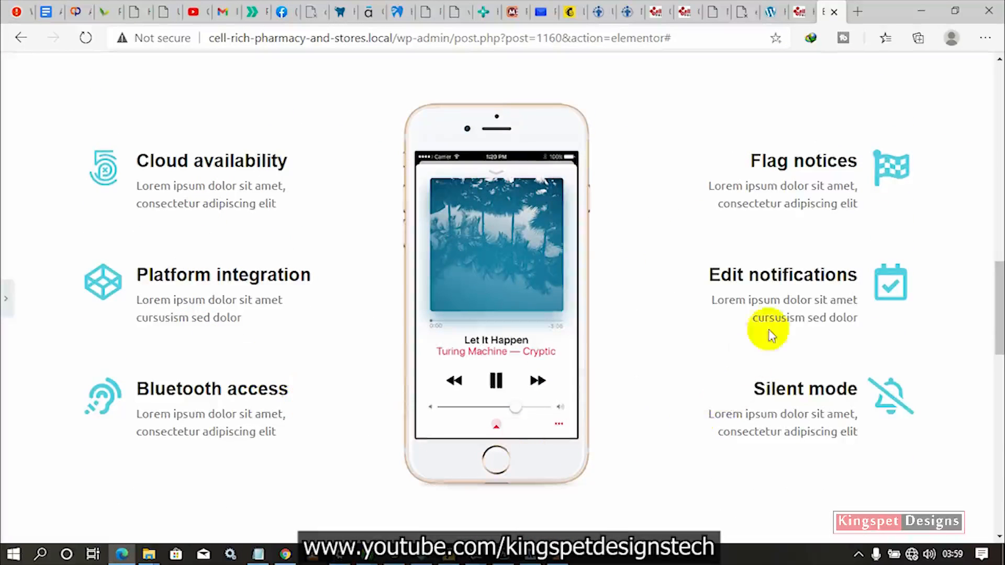
scroll(778, 332, up, 7)
scroll(780, 335, up, 2)
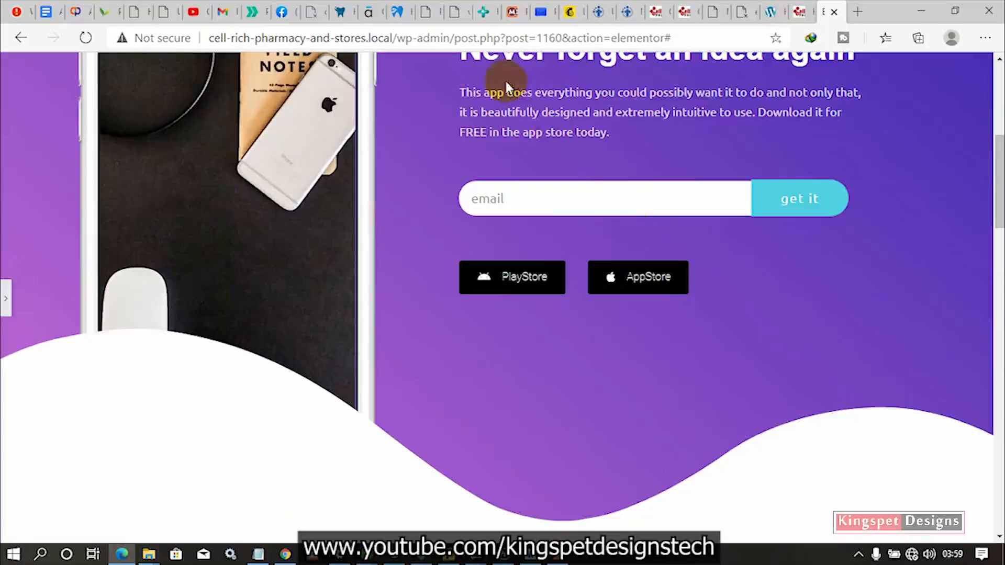
- Examine the finished page's "Save your creativity" features, "Become a curator of your own thoughts" call to action, partner logos and footer, then its hero again
scroll(624, 202, down, 8)
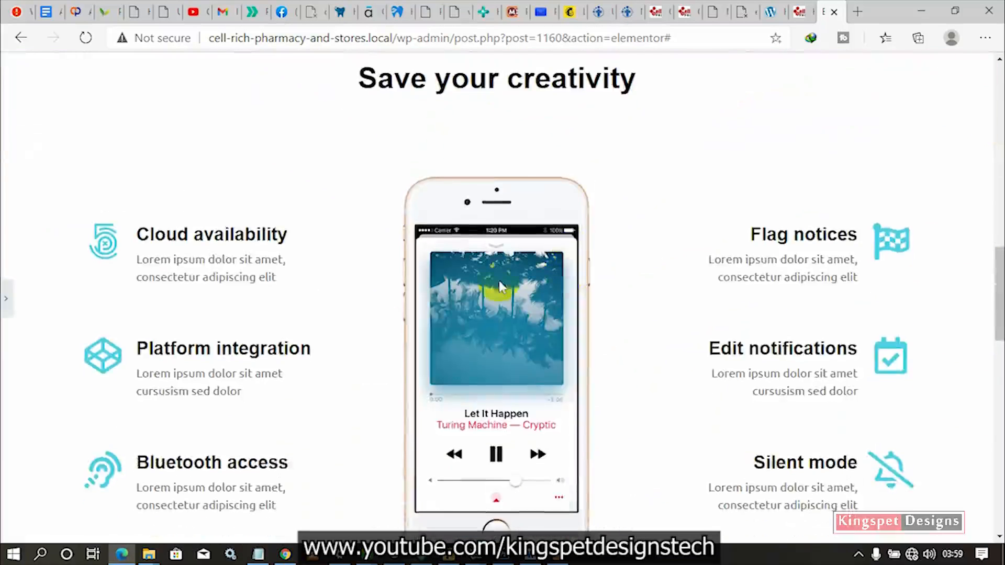
scroll(808, 337, down, 1)
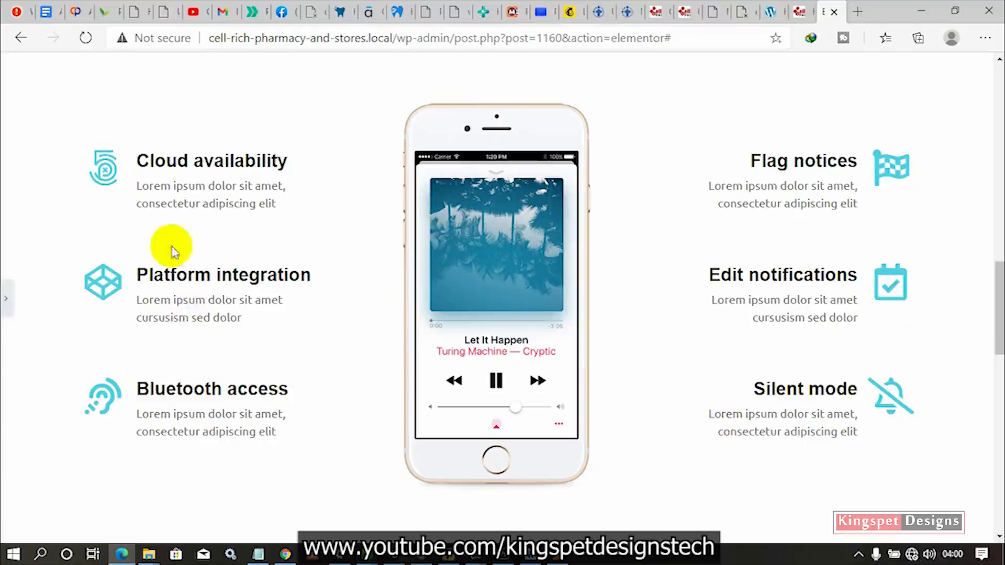
scroll(410, 412, down, 1)
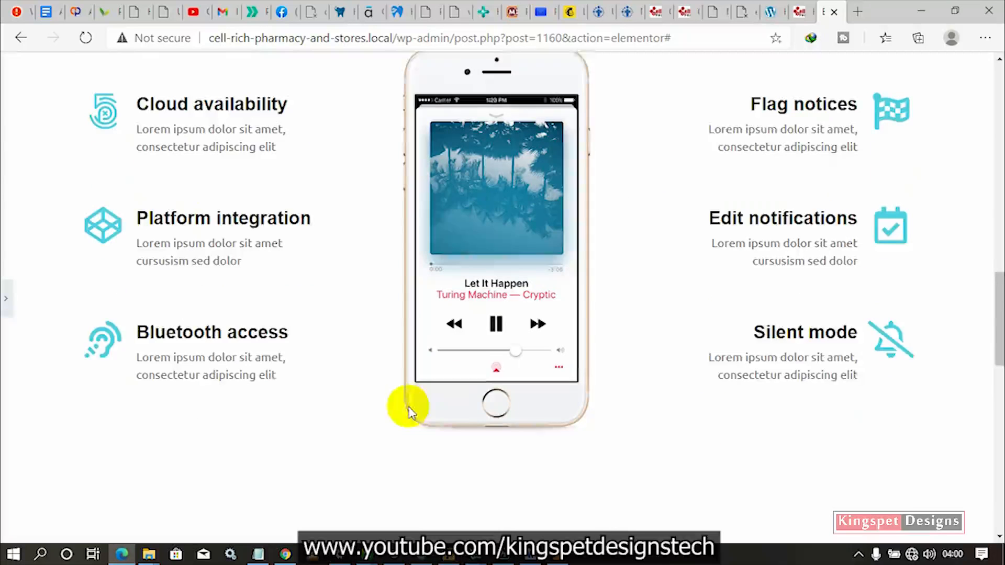
scroll(651, 341, down, 8)
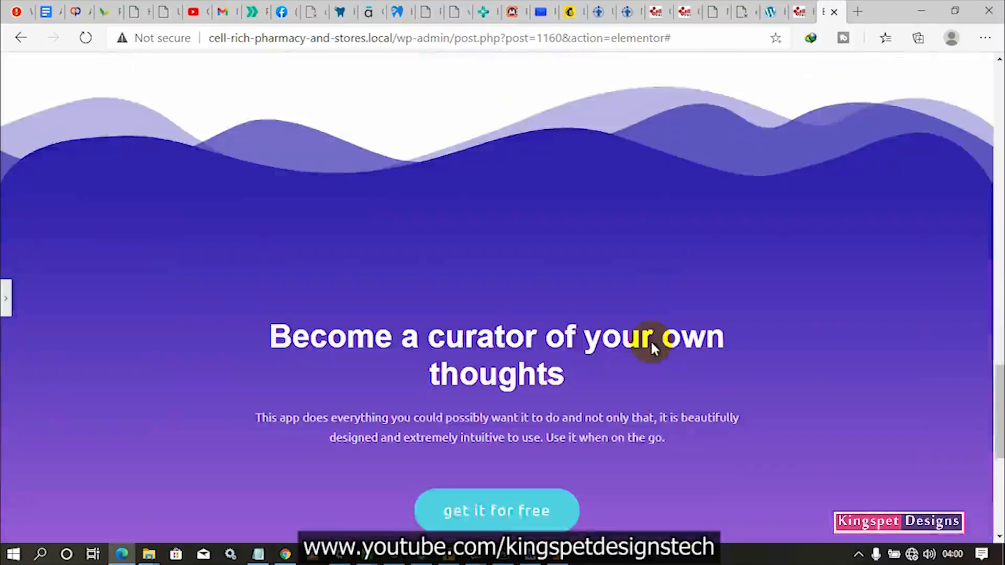
scroll(652, 340, down, 1)
scroll(433, 374, down, 3)
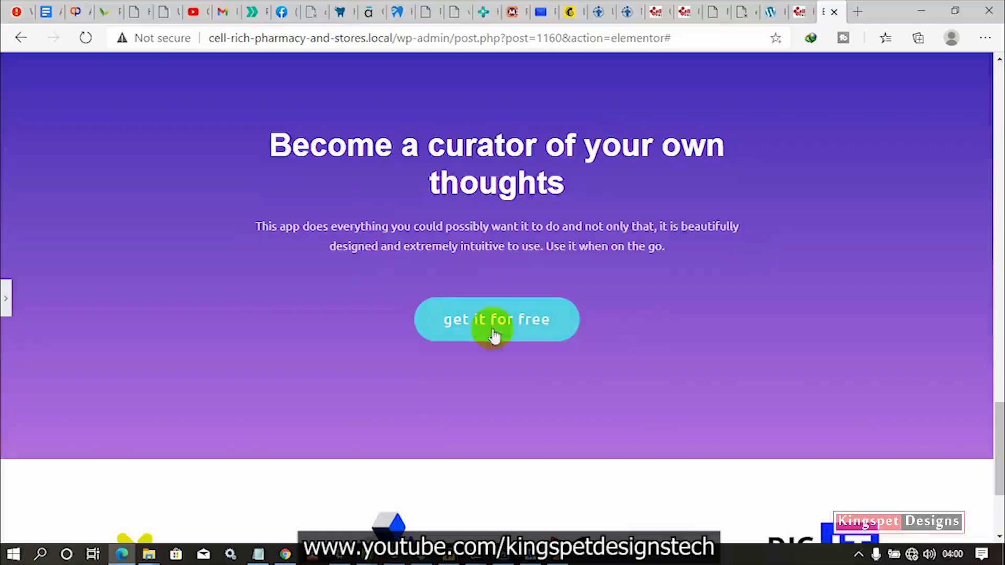
scroll(386, 352, down, 4)
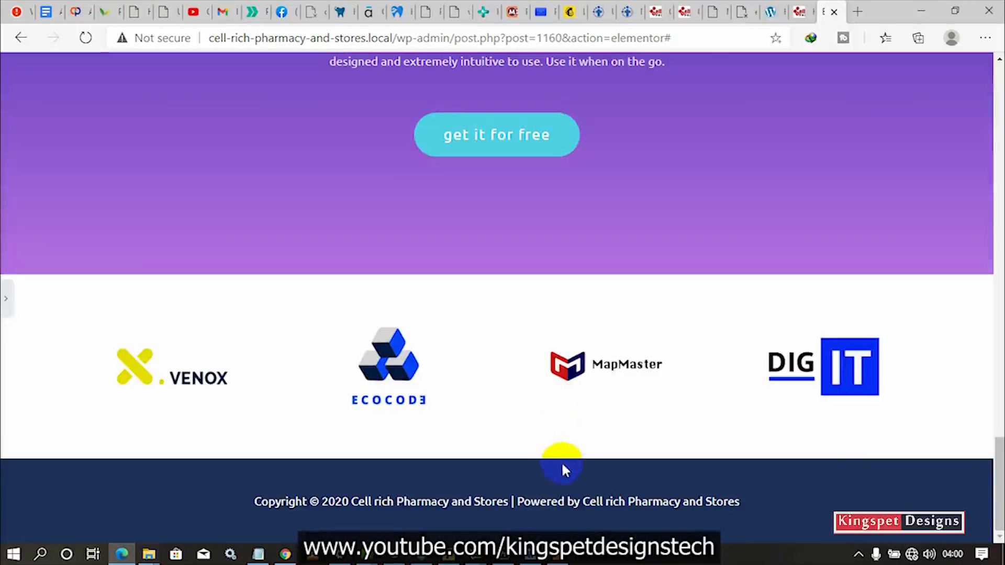
scroll(561, 461, up, 4)
scroll(564, 463, up, 4)
scroll(566, 459, down, 8)
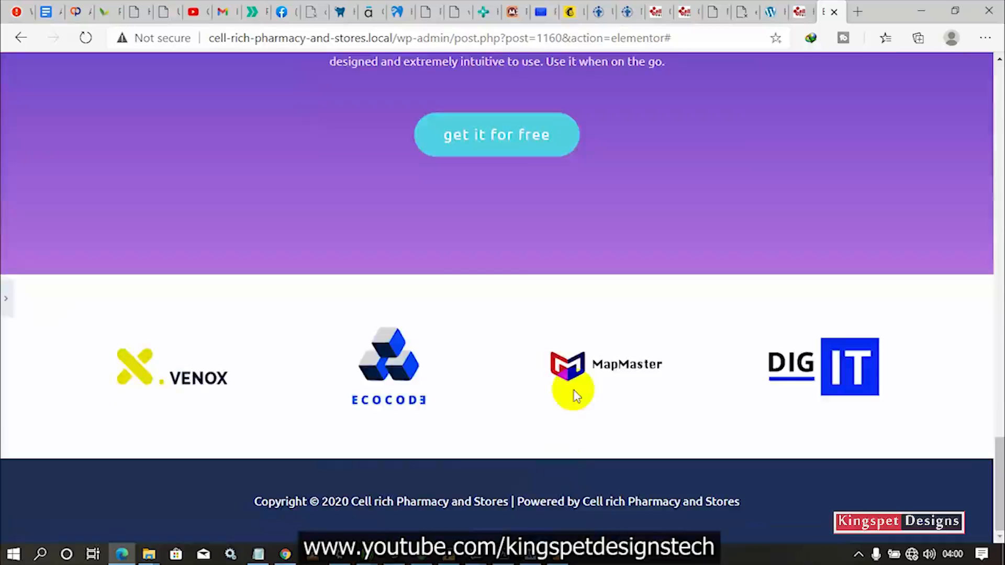
scroll(650, 292, up, 20)
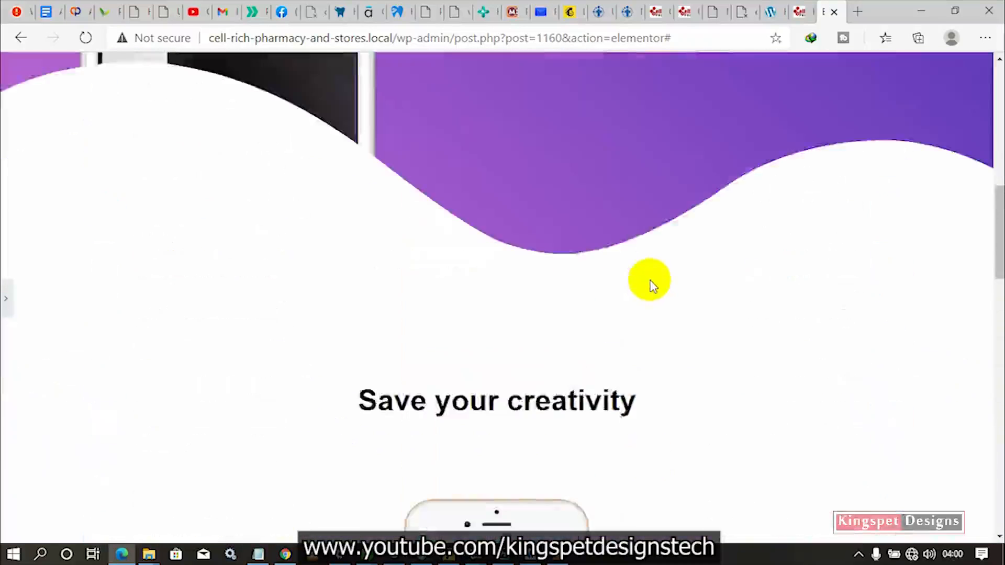
scroll(652, 285, up, 5)
scroll(651, 284, down, 3)
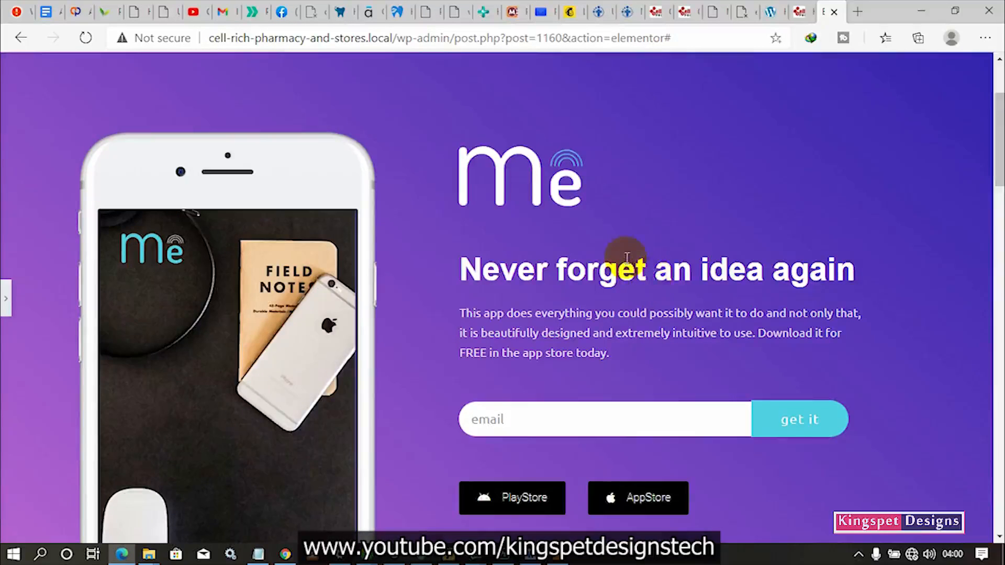
scroll(626, 257, up, 3)
scroll(621, 277, down, 3)
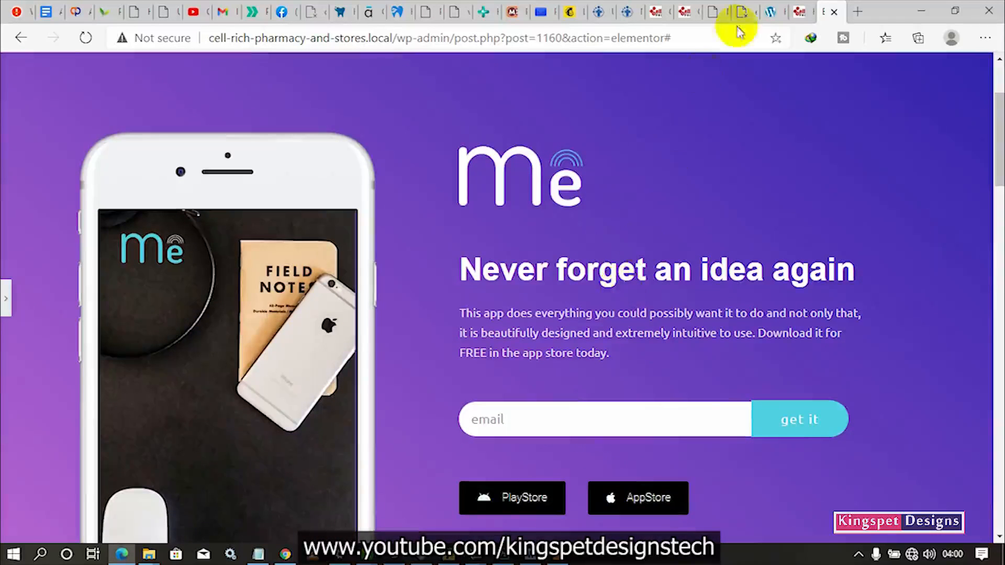
- Reveal the Elementor editing panel, inspect the hero heading and the "Platform integration" icon box settings, and hide the panel again
click(6, 298)
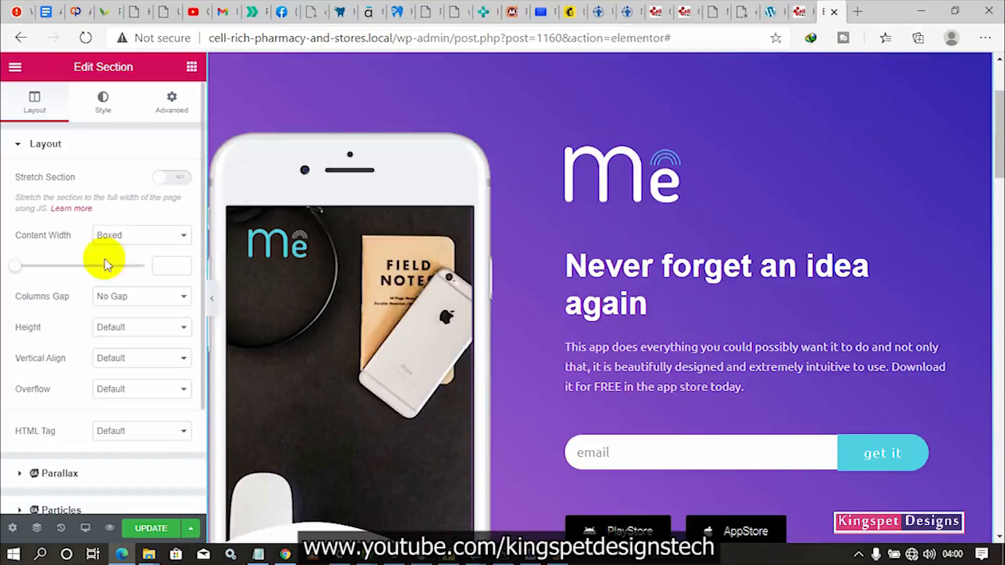
click(651, 392)
scroll(478, 395, down, 15)
scroll(618, 416, down, 3)
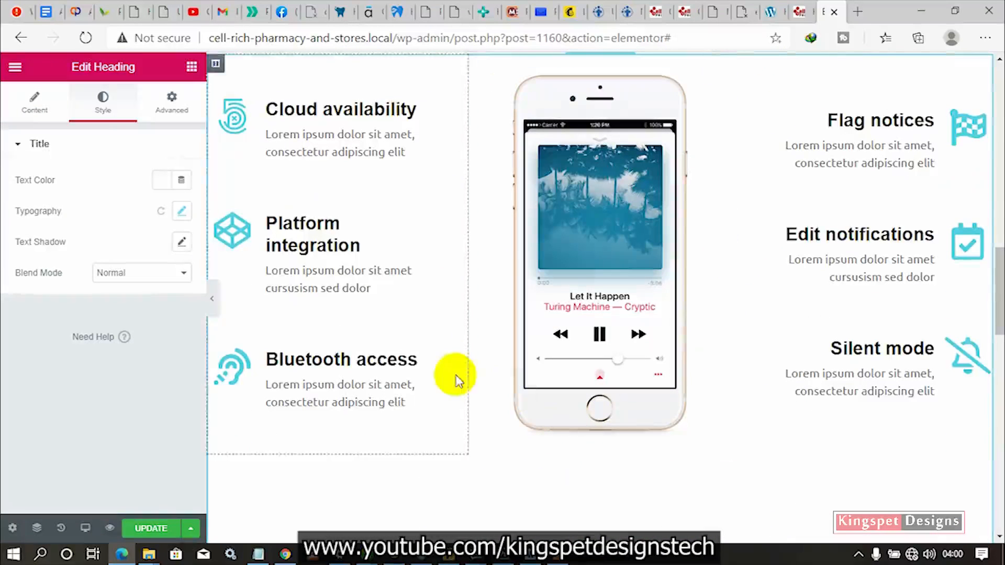
click(313, 269)
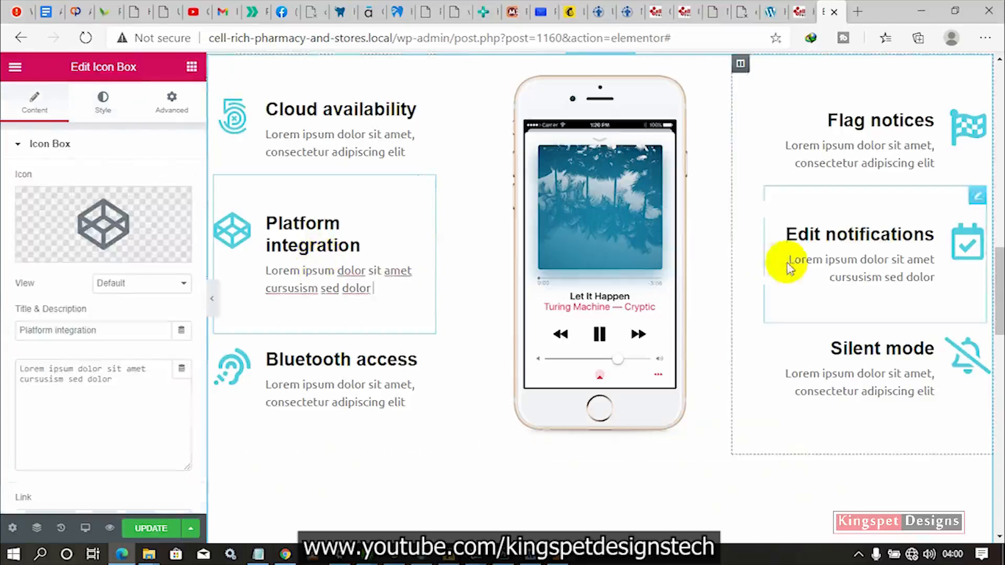
scroll(774, 273, up, 15)
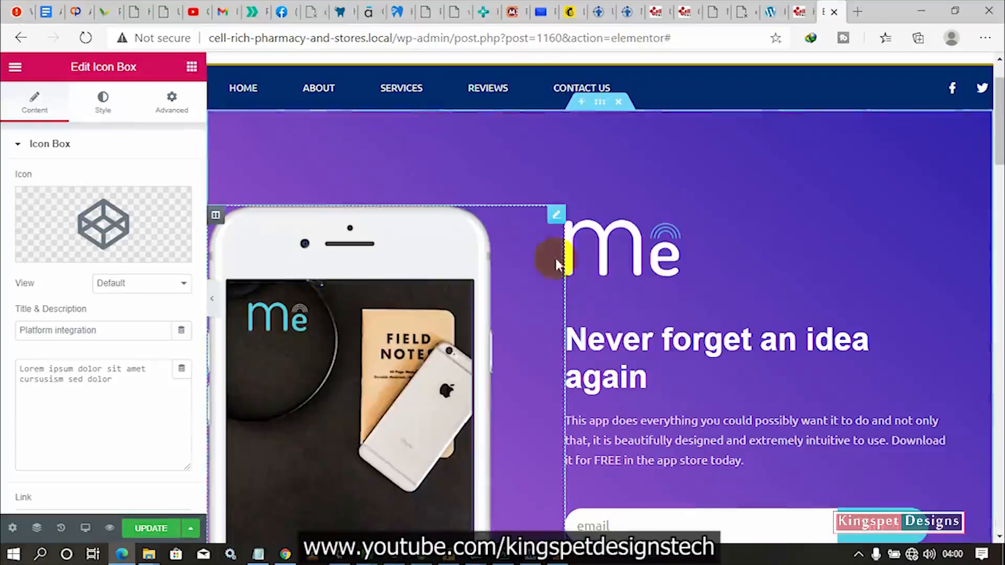
click(214, 304)
scroll(540, 209, down, 2)
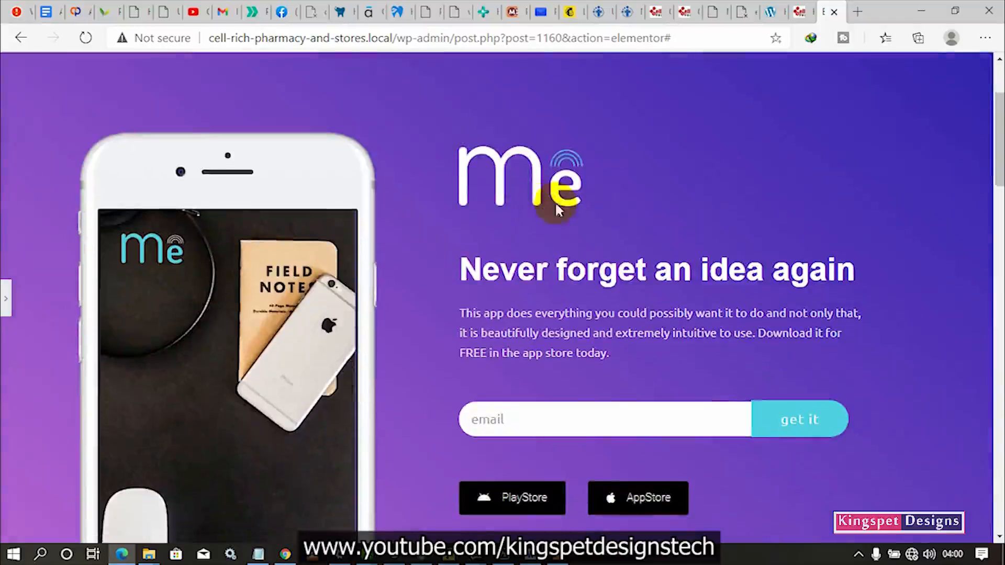
- Open the site's WordPress dashboard from the kingspet page and start adding a new page
click(801, 13)
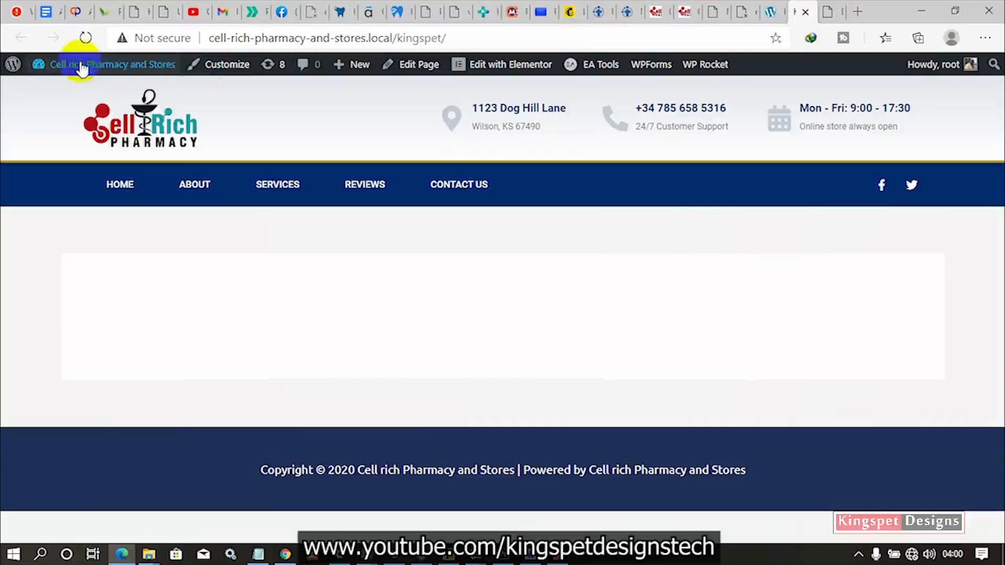
mouse_move(81, 68)
click(62, 92)
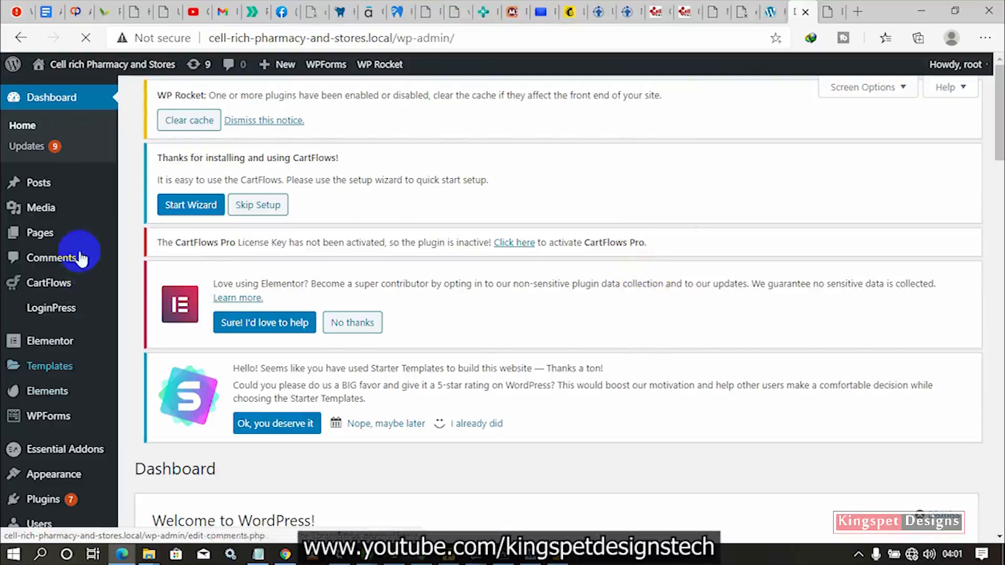
scroll(71, 411, down, 3)
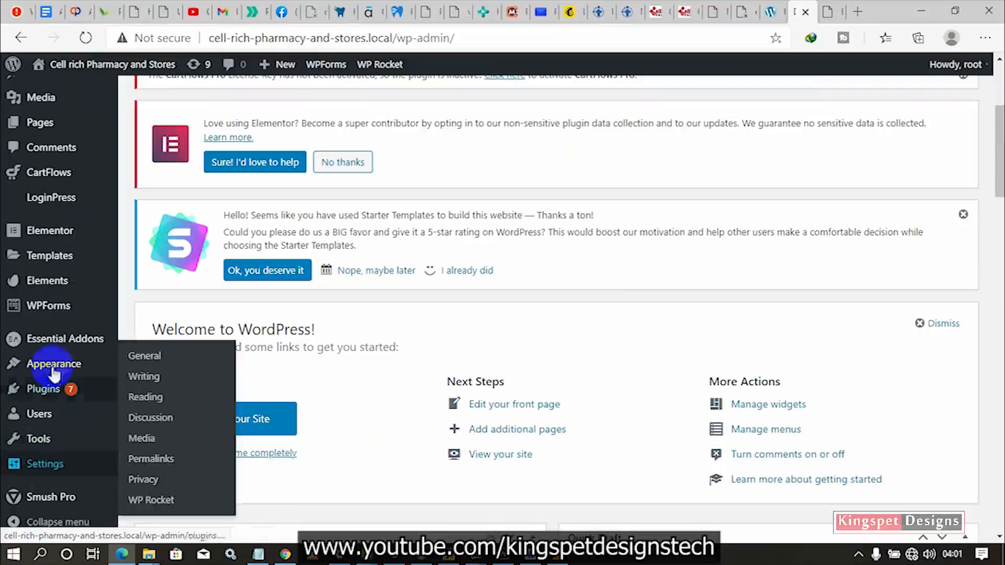
scroll(49, 251, up, 1)
mouse_move(53, 208)
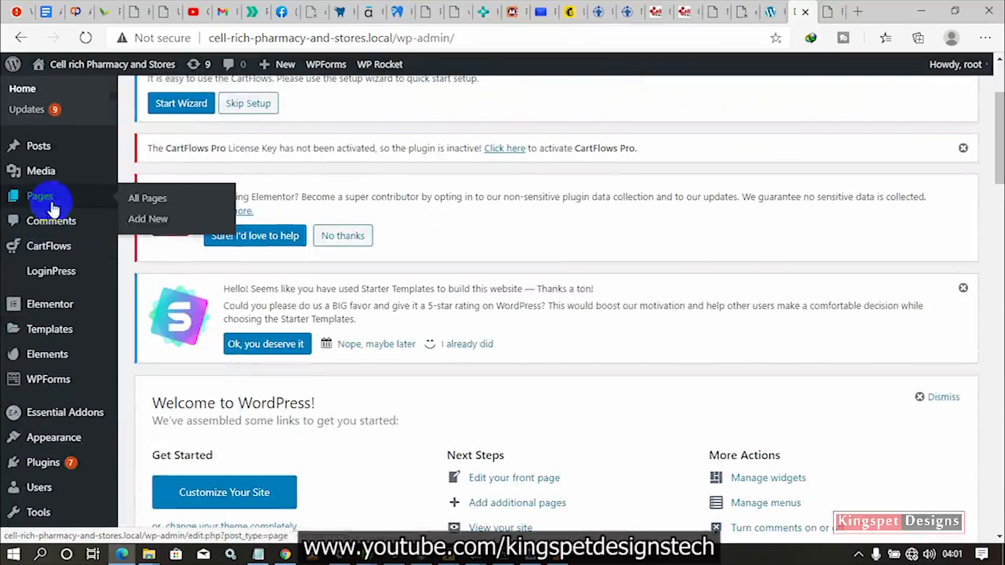
click(148, 221)
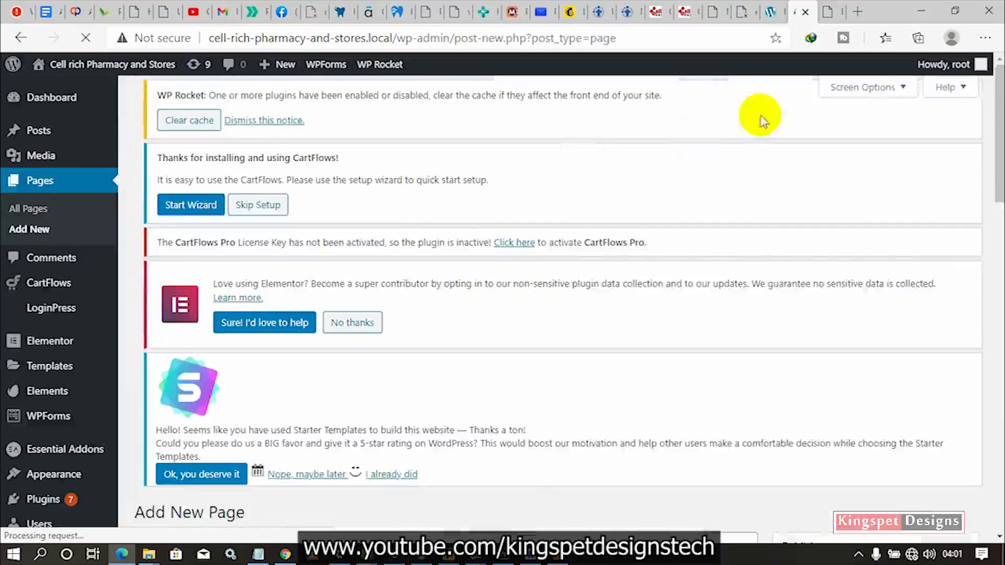
- Title the new page "Sample Page" and publish it
scroll(523, 407, down, 3)
scroll(524, 407, down, 1)
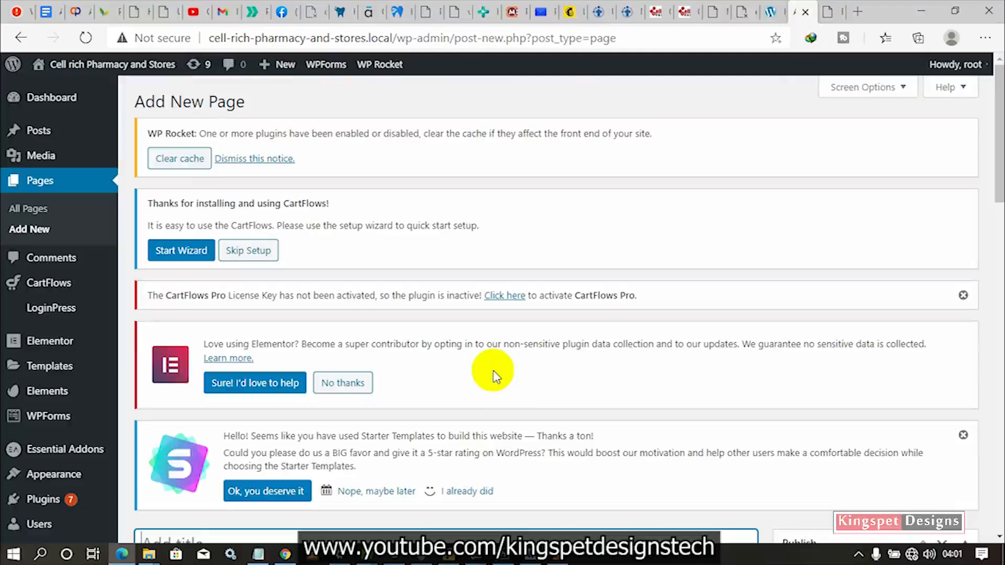
text(Sample Page)
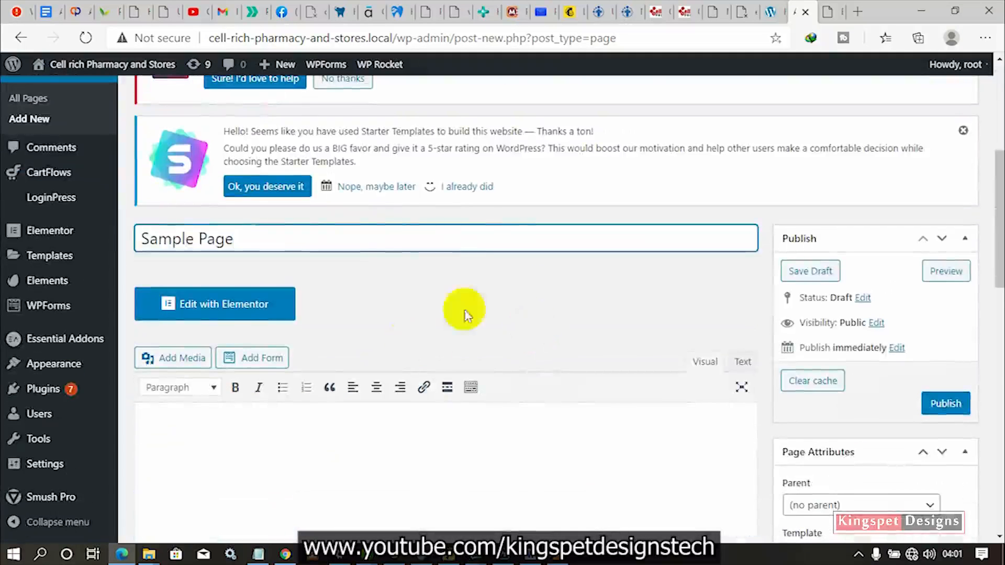
scroll(700, 438, down, 5)
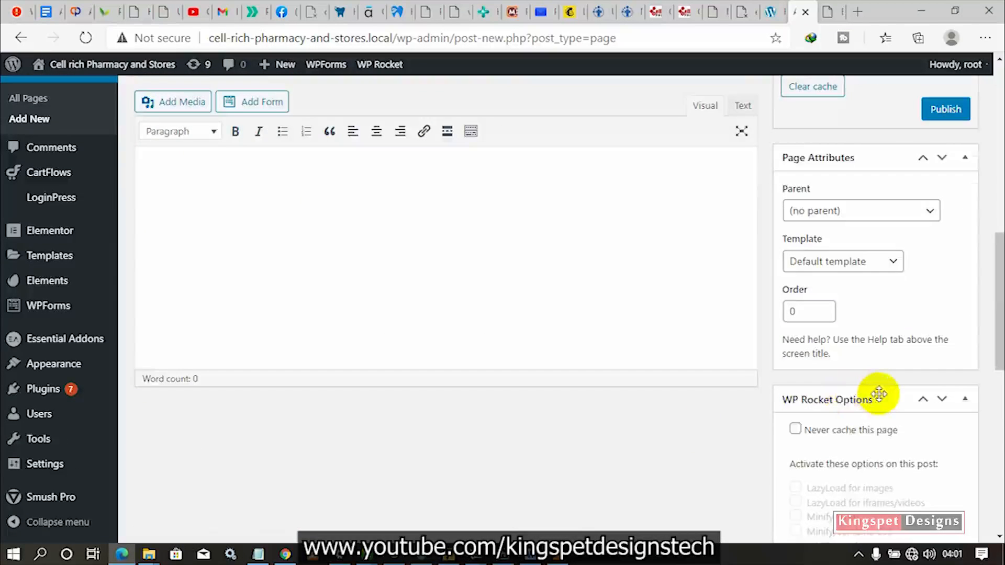
scroll(882, 397, up, 5)
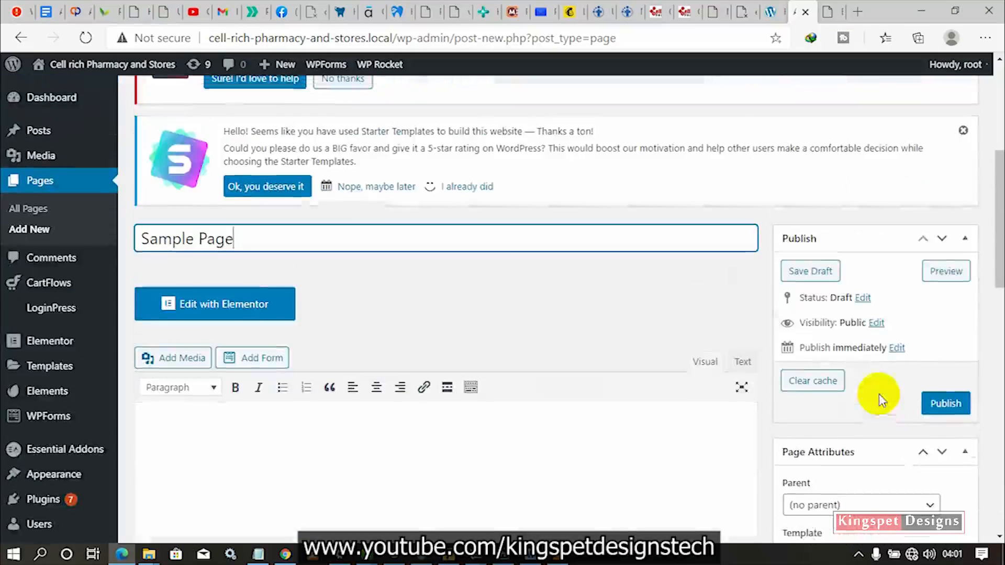
click(935, 411)
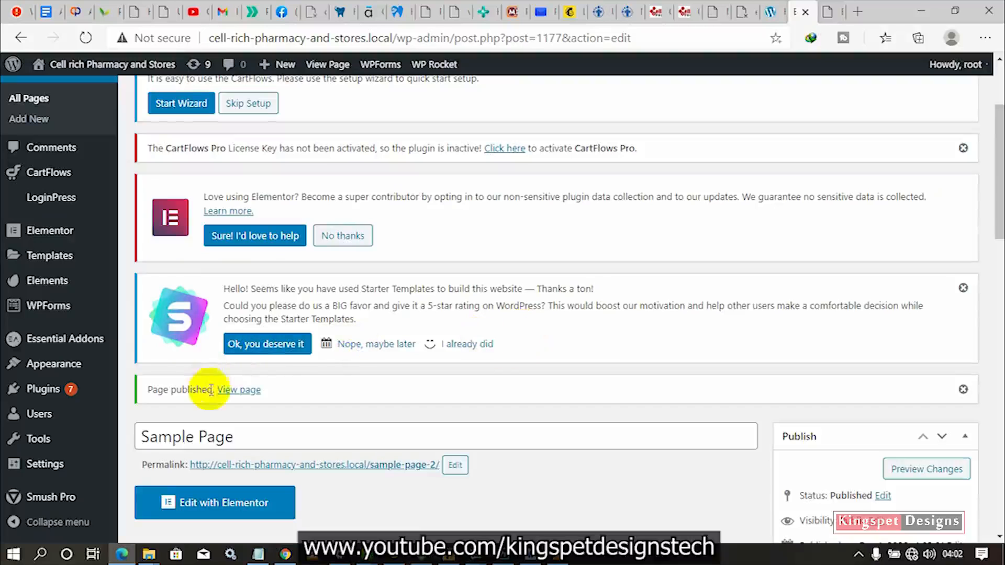
- View the published Sample Page in a new browser tab and highlight its title to examine how the theme displays it
right_click(243, 399)
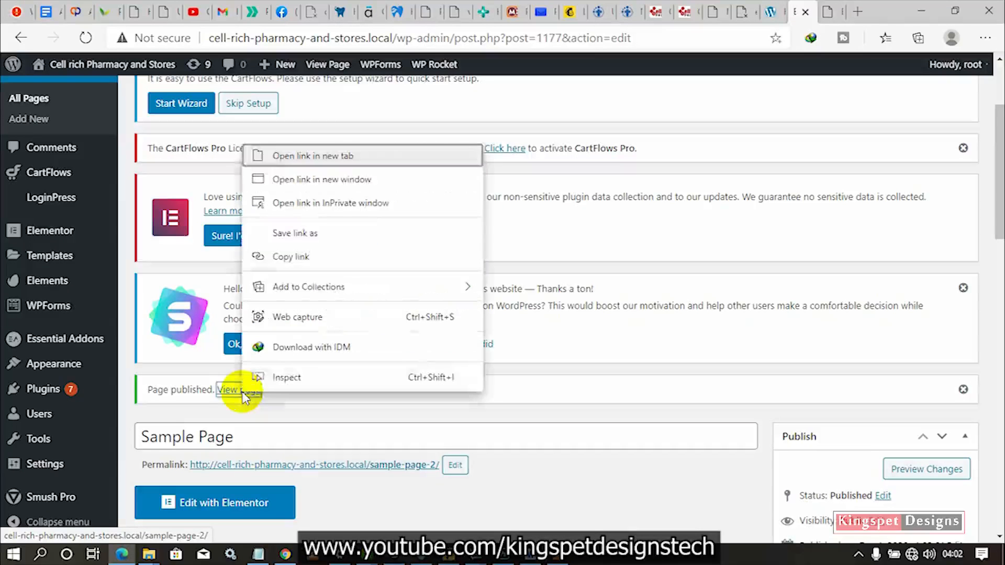
click(356, 154)
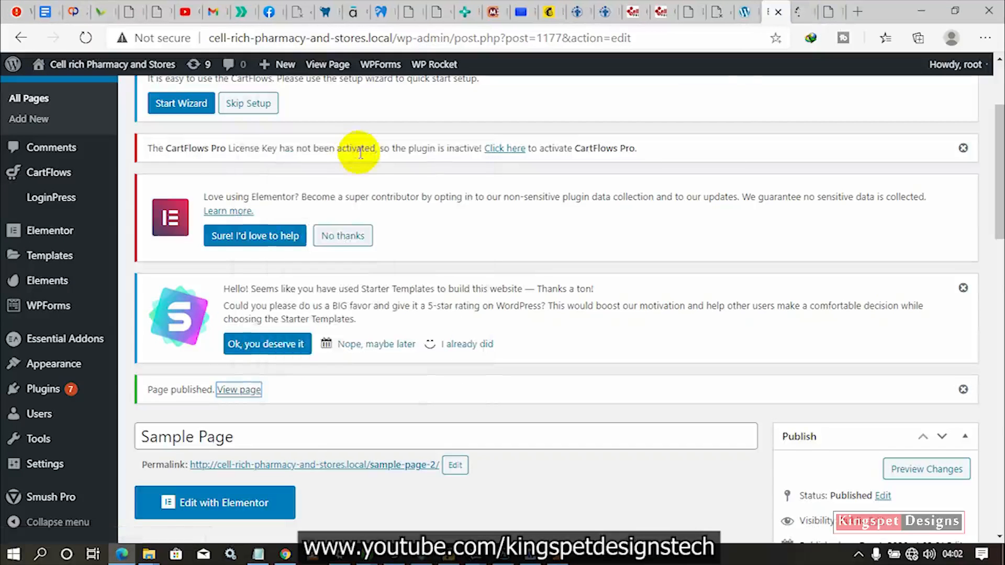
click(806, 15)
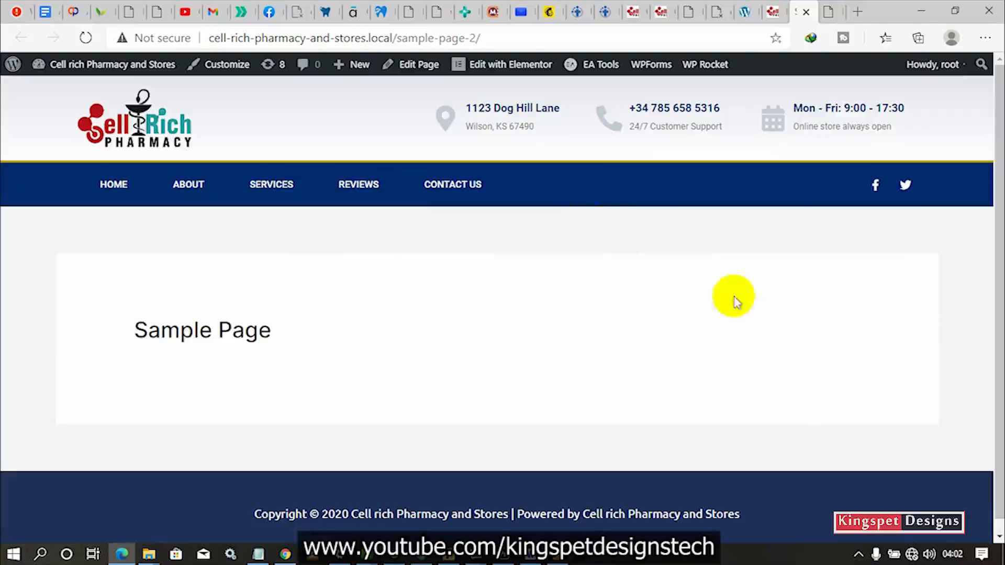
drag(135, 330, 292, 330)
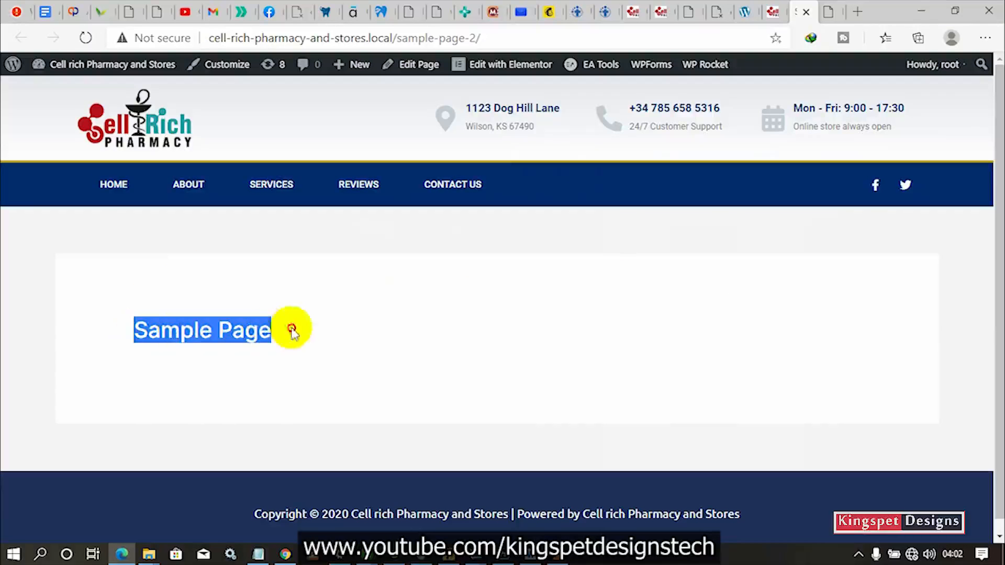
click(316, 339)
drag(135, 328, 268, 332)
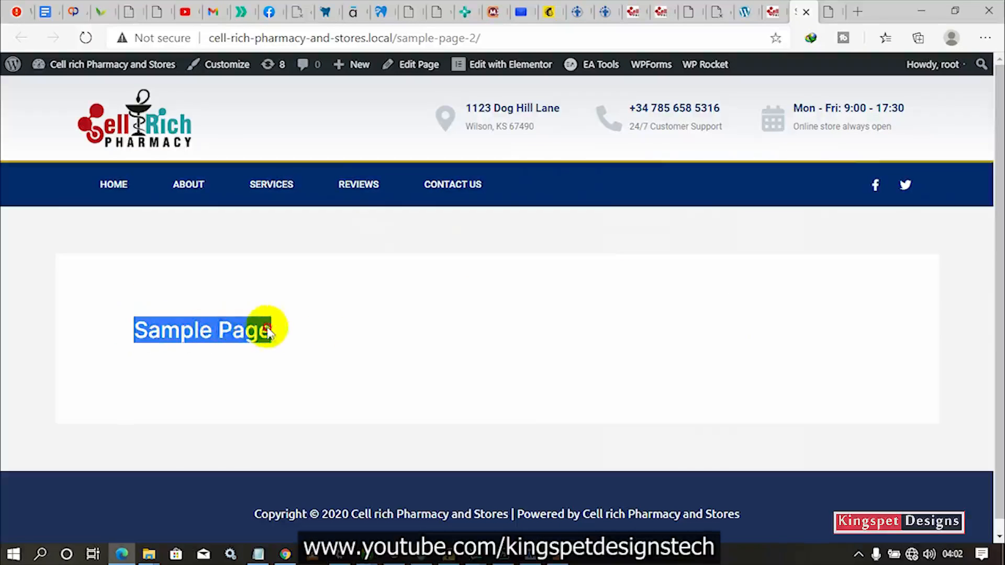
drag(121, 337, 325, 336)
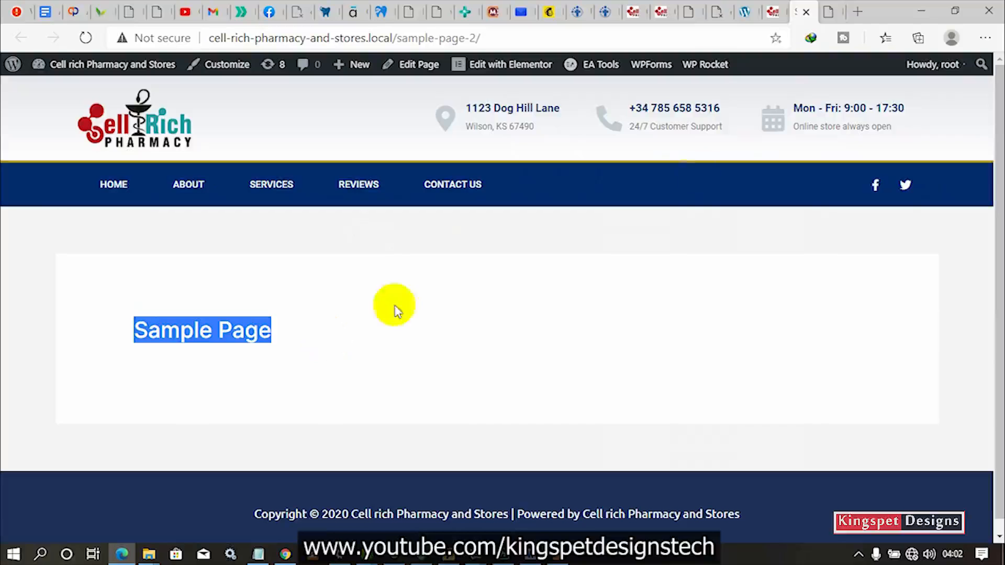
- Return to the Sample Page editor, open the site's Themes screen in a new browser tab and examine the installed themes
click(774, 12)
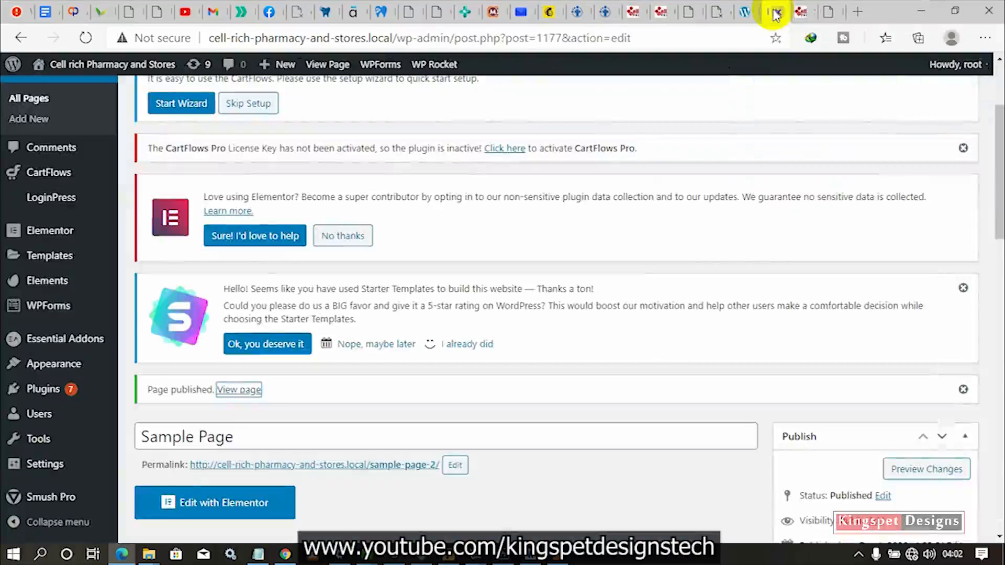
click(745, 11)
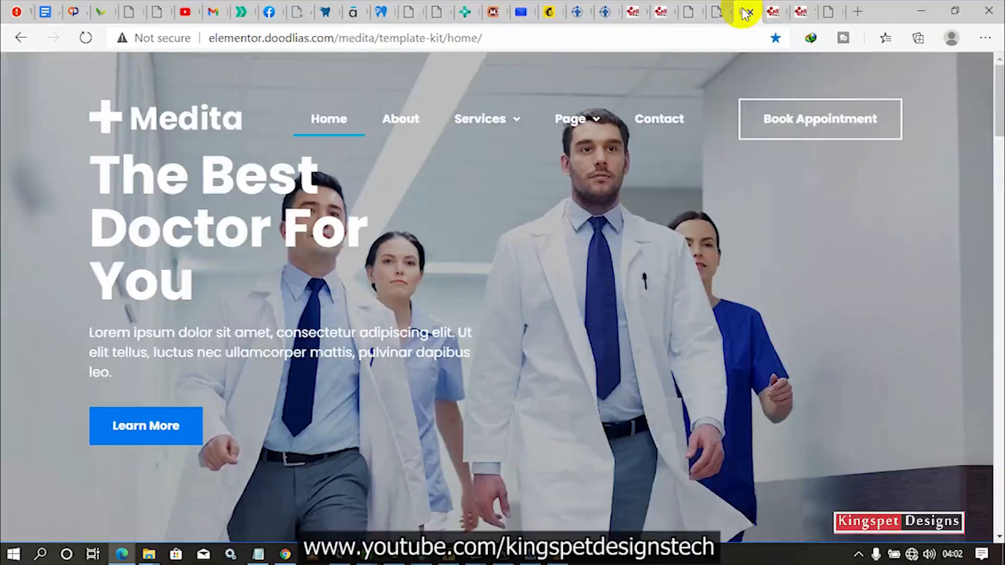
click(772, 11)
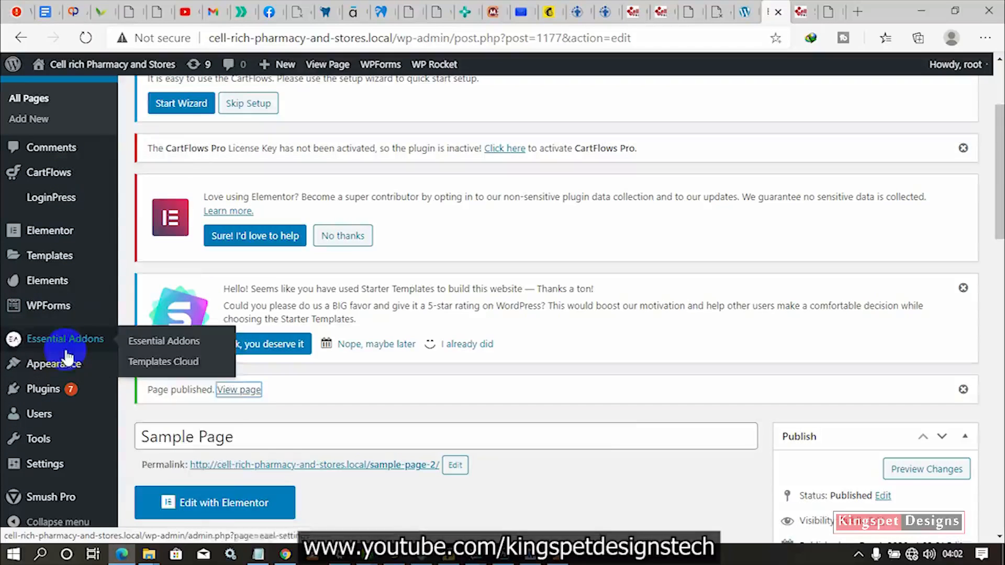
mouse_move(65, 366)
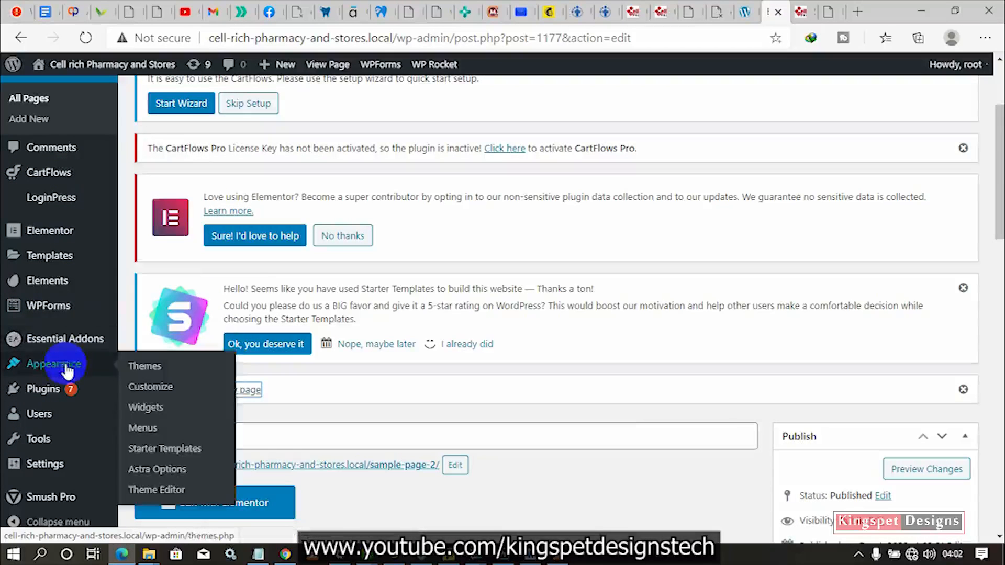
right_click(149, 369)
click(247, 126)
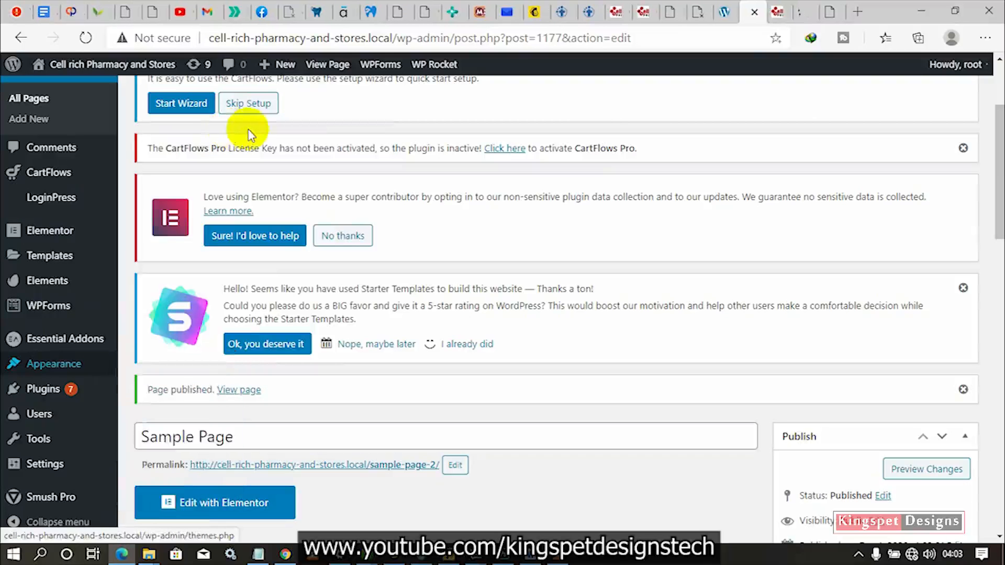
click(805, 13)
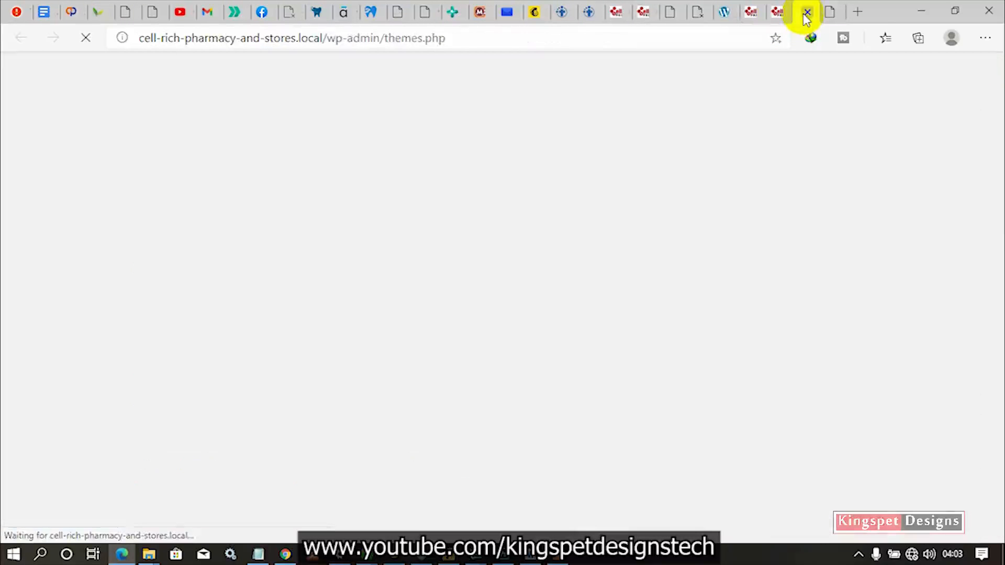
scroll(496, 393, down, 5)
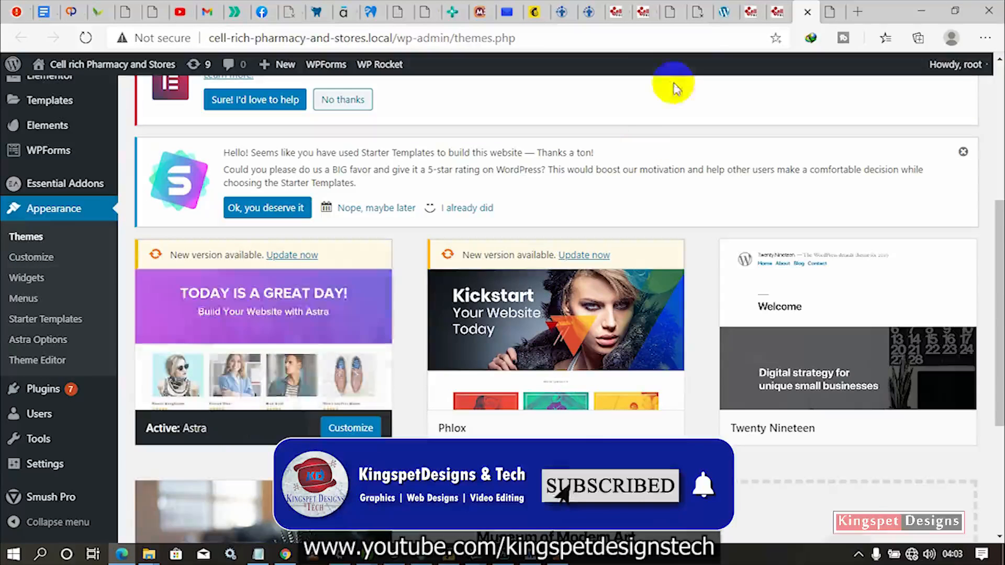
- Compare the published Sample Page's title display with the active theme on the Themes screen
click(759, 13)
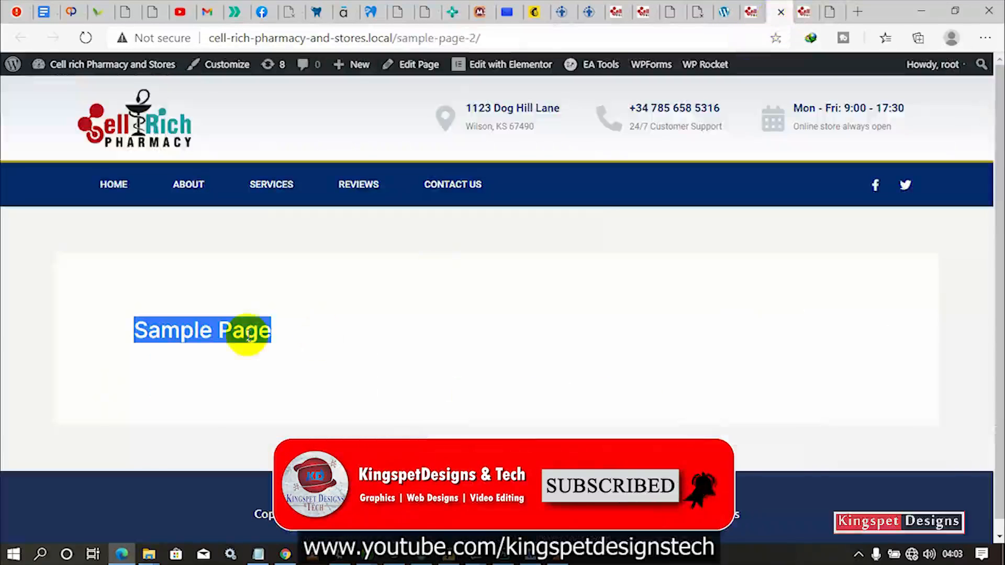
click(749, 20)
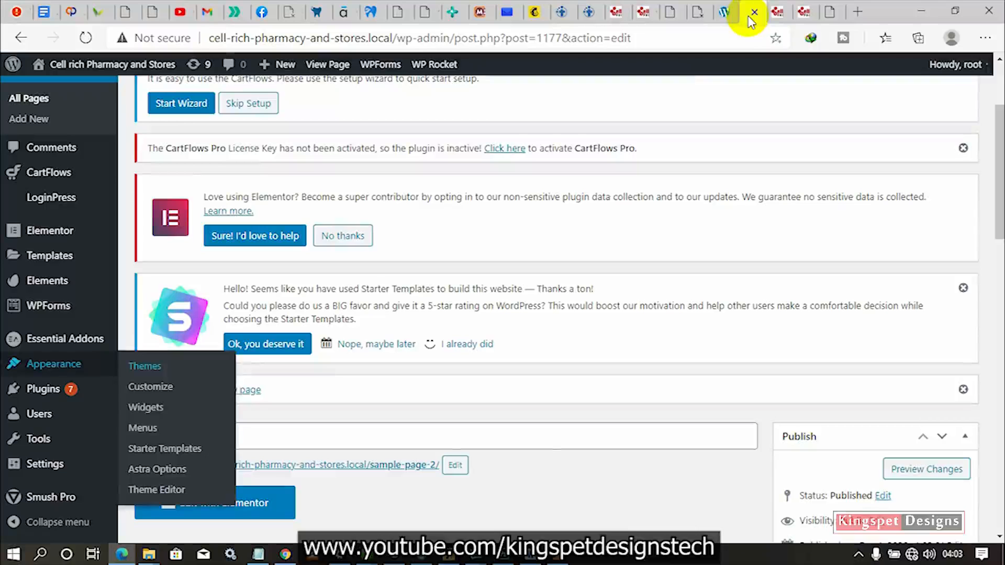
click(787, 16)
click(795, 15)
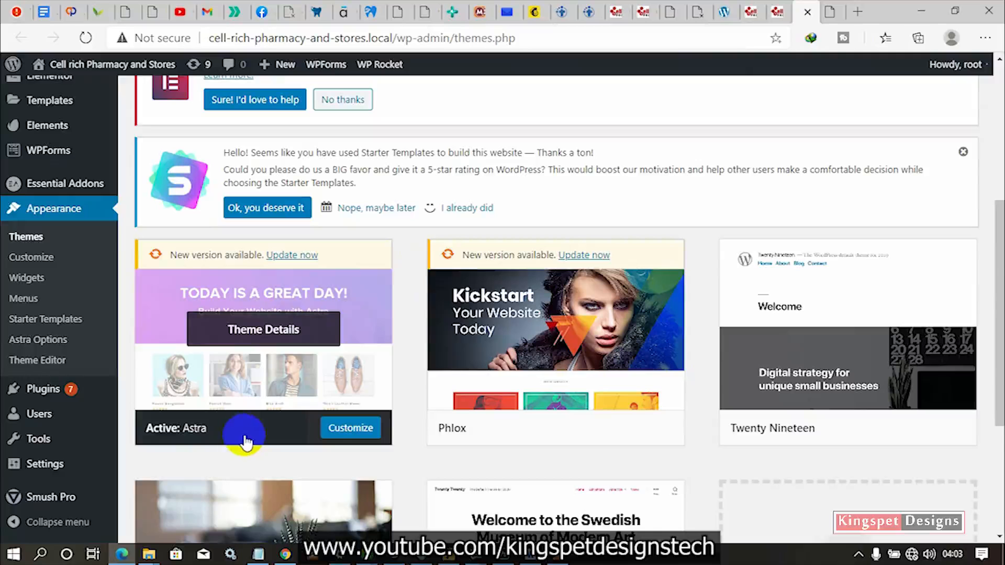
click(777, 17)
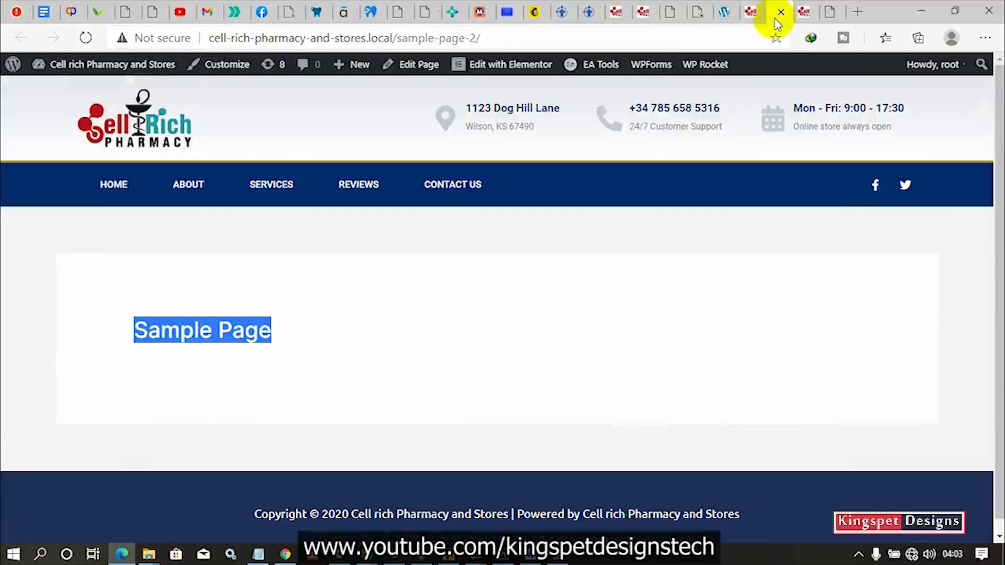
- Disable the title in the Sample Page's Astra settings and update the page
click(749, 15)
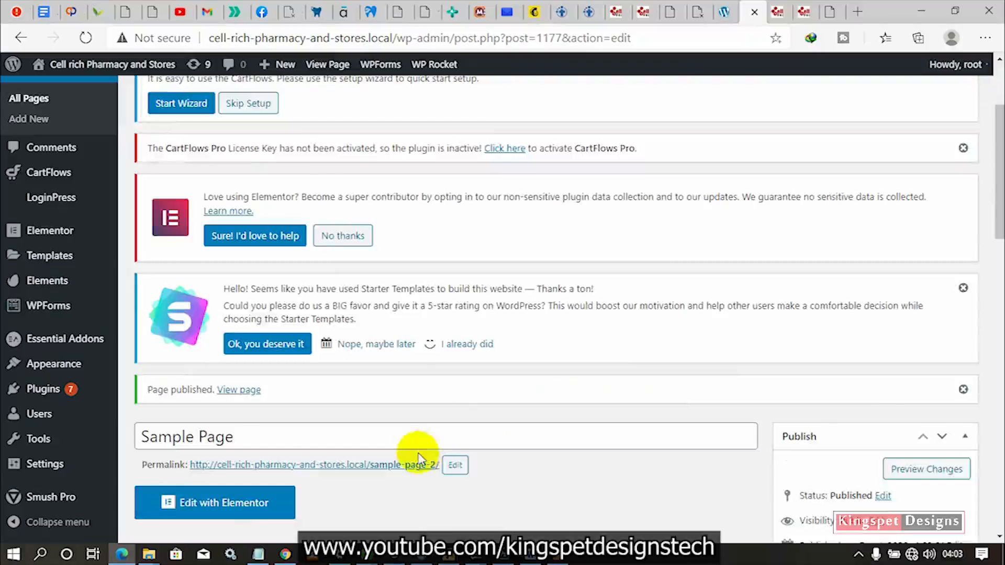
scroll(417, 450, down, 5)
click(777, 12)
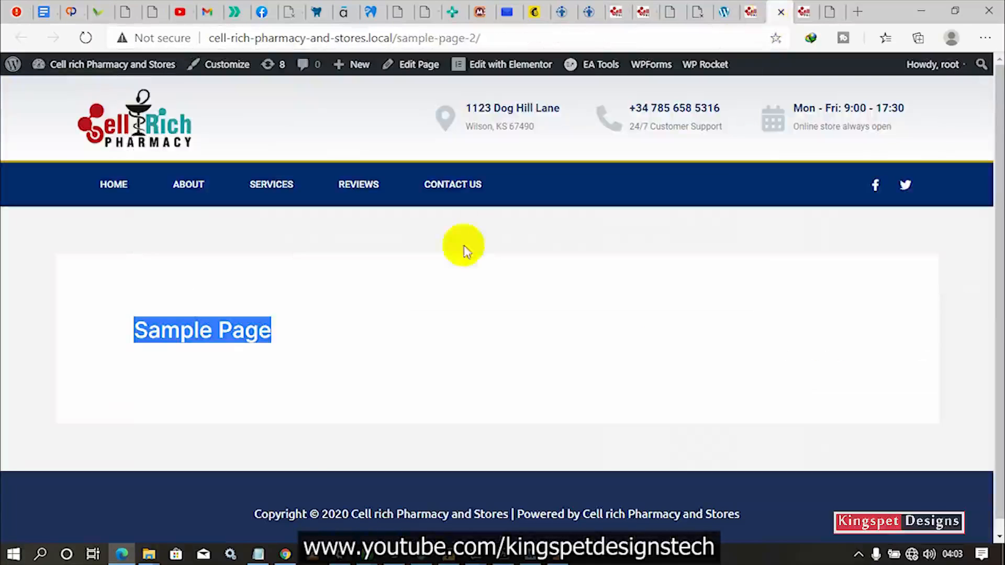
click(752, 12)
scroll(846, 337, down, 8)
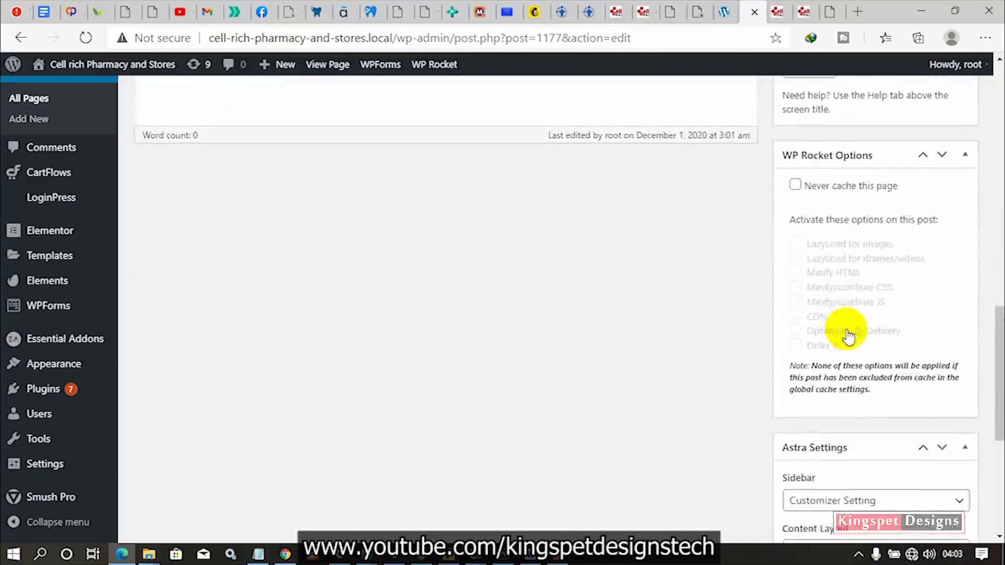
scroll(854, 285, down, 5)
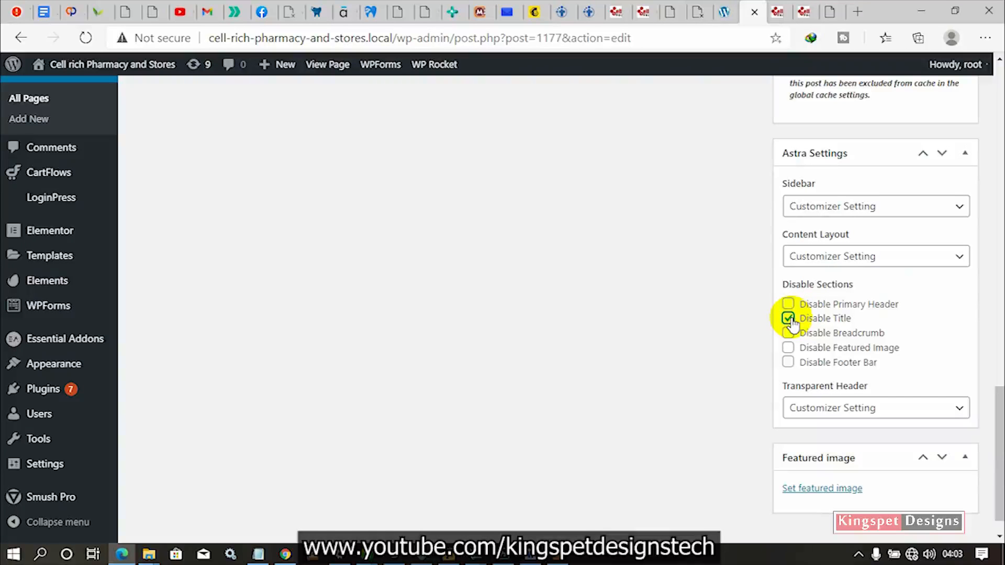
scroll(798, 314, down, 1)
scroll(864, 310, up, 7)
scroll(872, 314, down, 2)
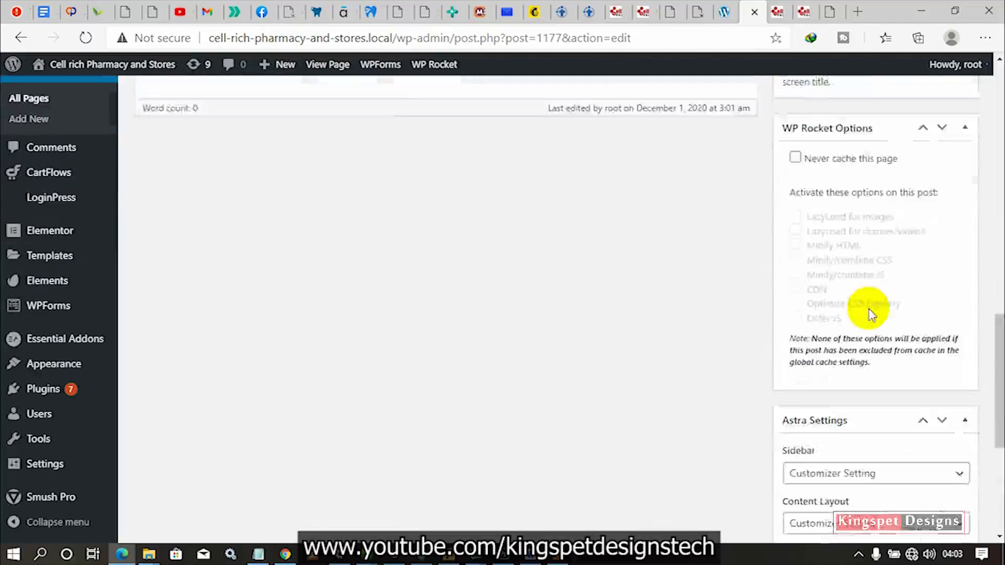
scroll(871, 314, down, 4)
scroll(789, 355, up, 10)
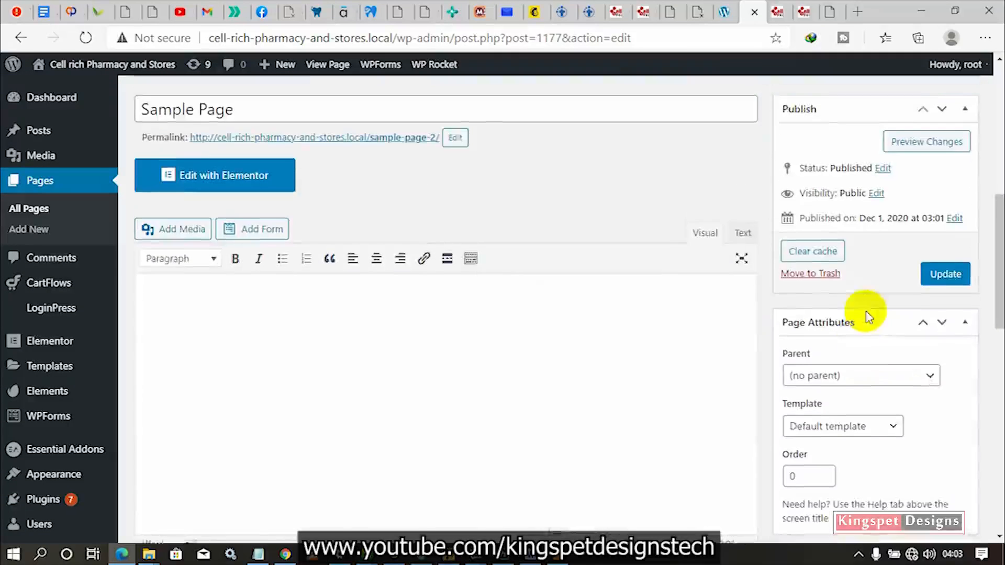
click(937, 347)
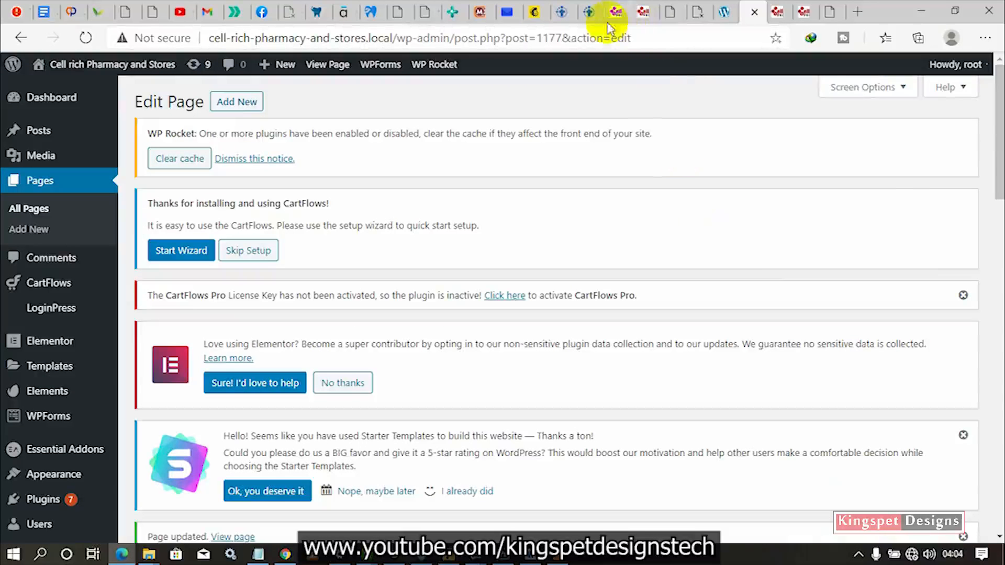
- Reload the published Sample Page and check its title area
click(778, 11)
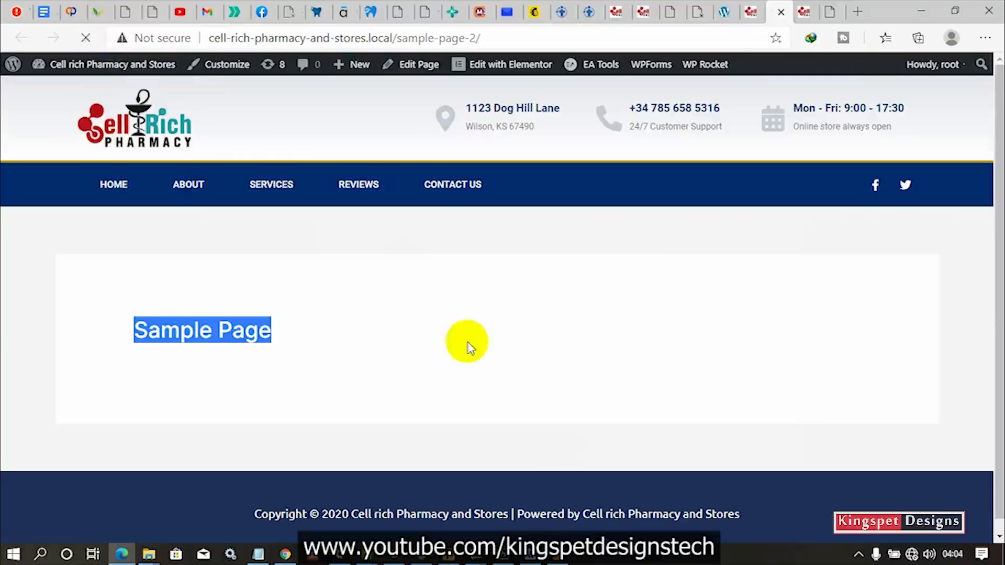
click(454, 344)
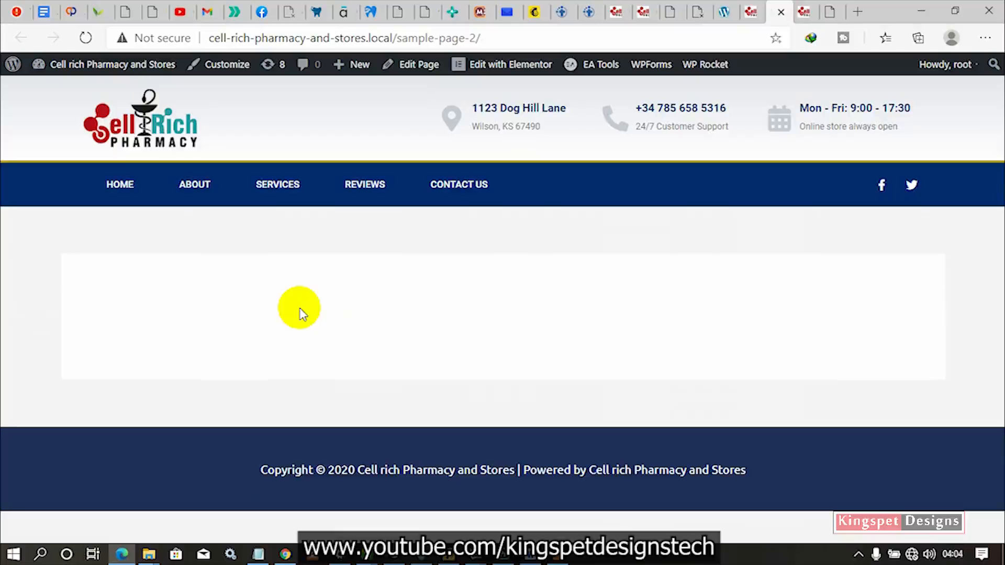
click(757, 14)
click(779, 7)
- Open the Sample Page for editing with Elementor
click(758, 8)
scroll(602, 267, down, 8)
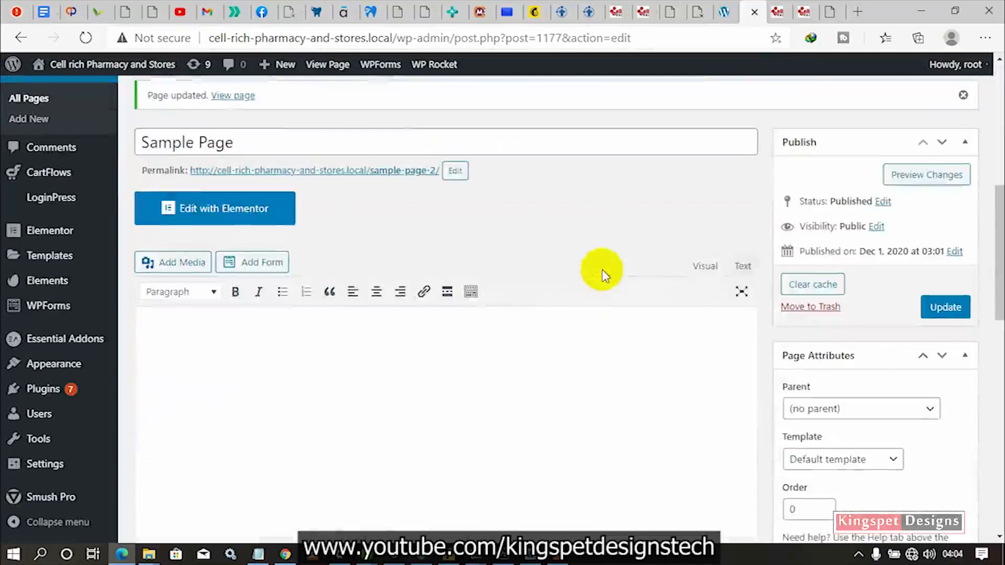
right_click(270, 219)
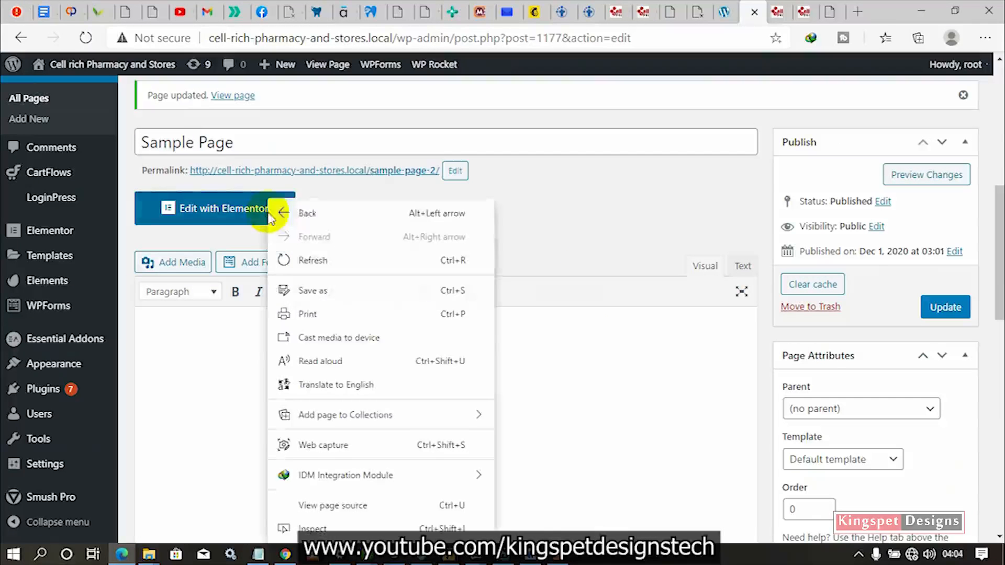
click(238, 217)
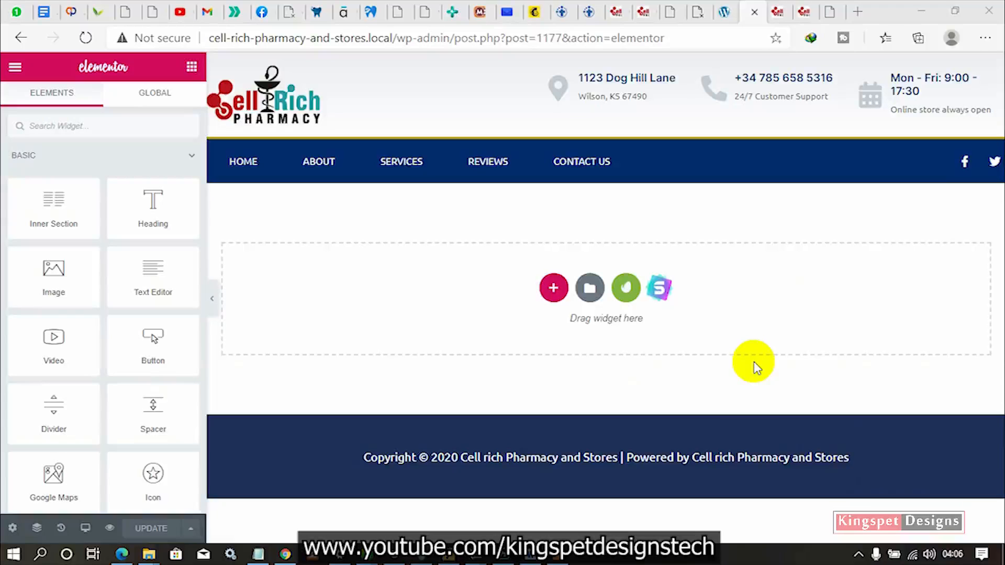
- Search Elementor's page template library for "land", browse the landing page designs and close the library
click(592, 289)
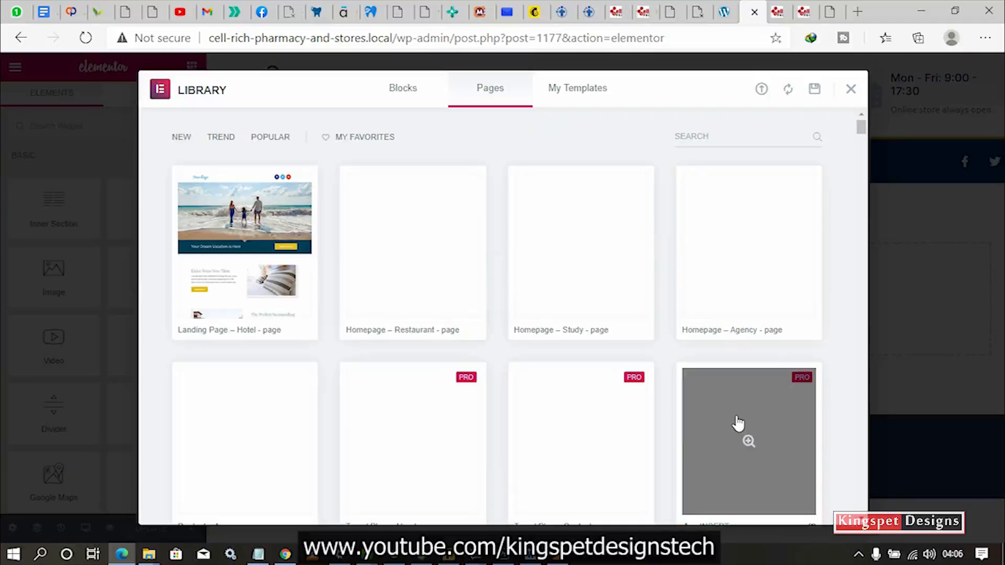
click(276, 240)
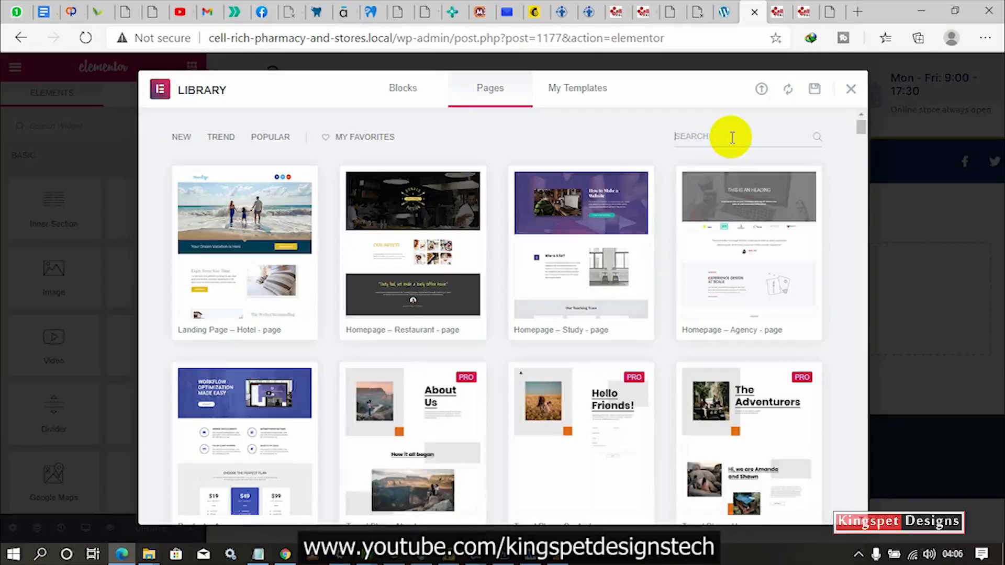
text(land)
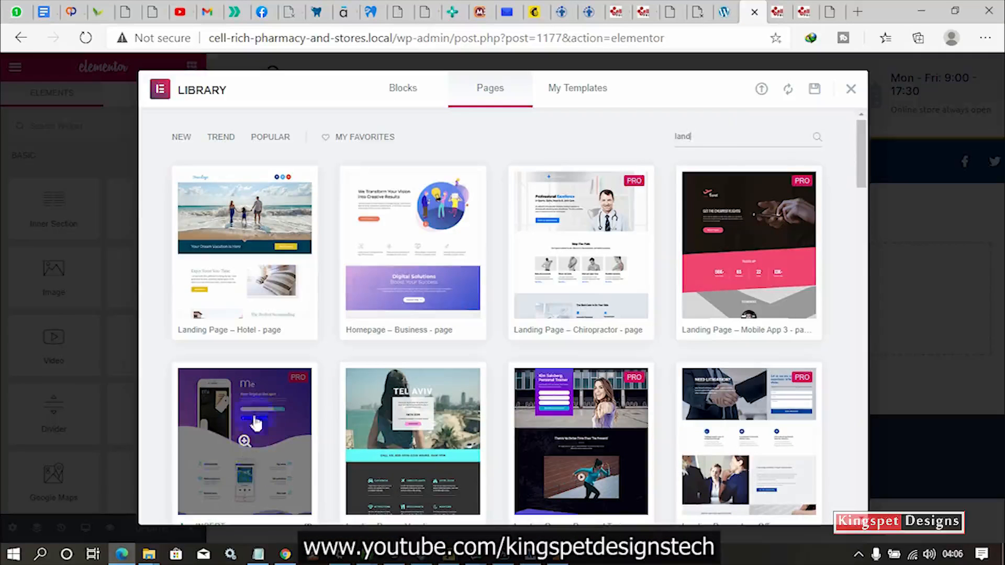
scroll(237, 429, down, 3)
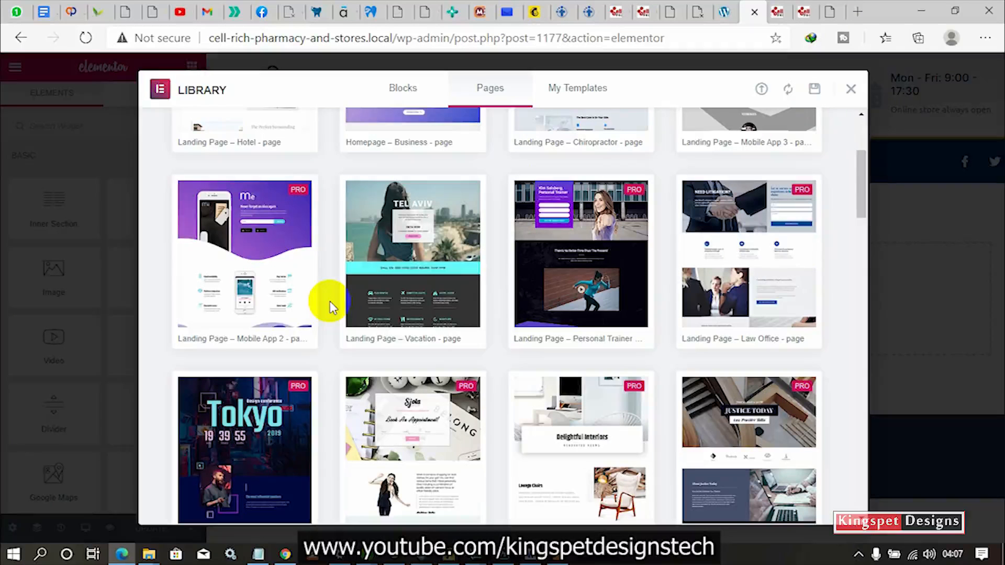
click(851, 91)
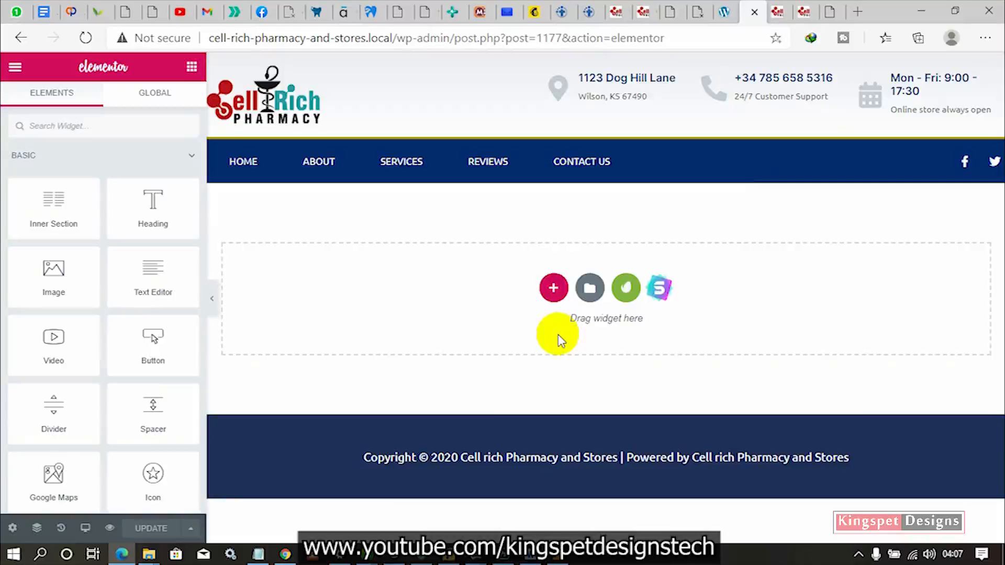
- Place the Sample Page's Elementor tab beside the finished app landing page's tab and review the example's hero section
click(830, 15)
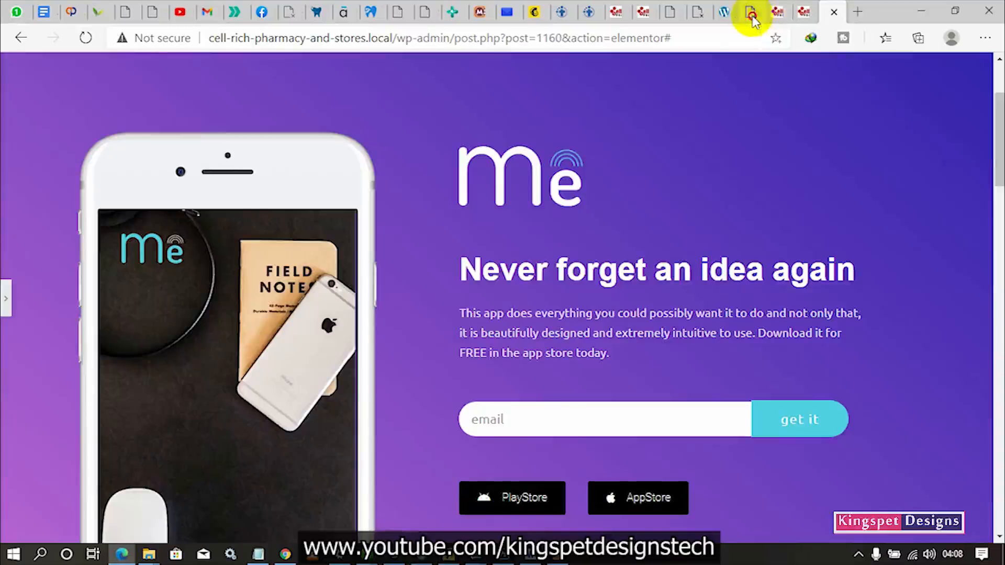
click(839, 15)
click(803, 14)
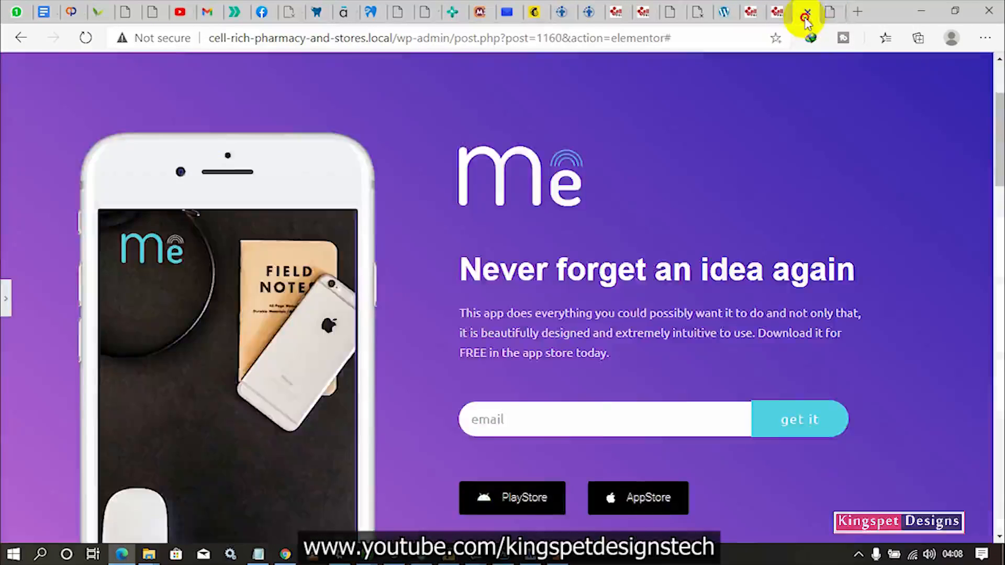
click(829, 16)
click(800, 17)
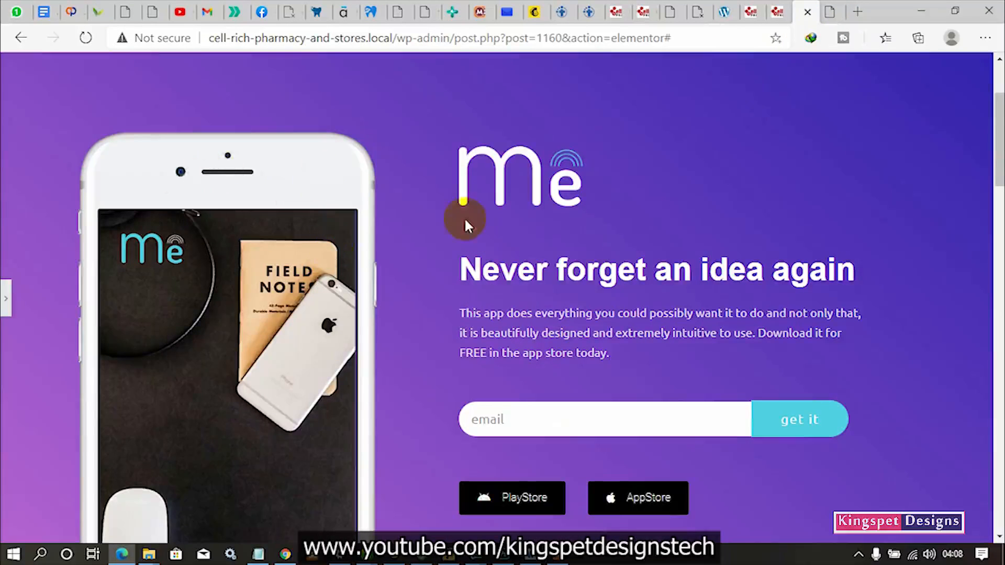
scroll(464, 220, up, 2)
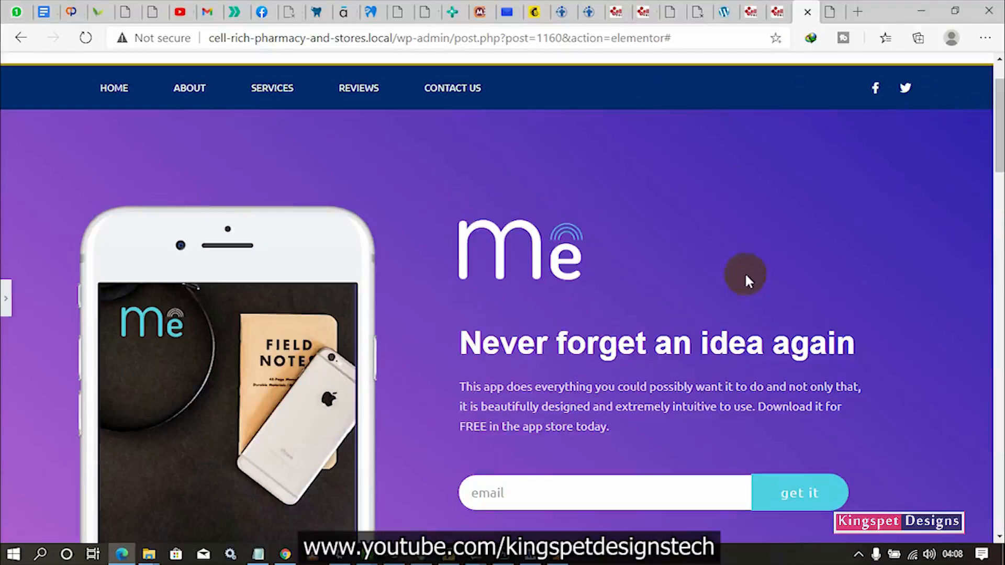
- Add an Inner Section widget to the empty content area of the Sample Page
click(830, 14)
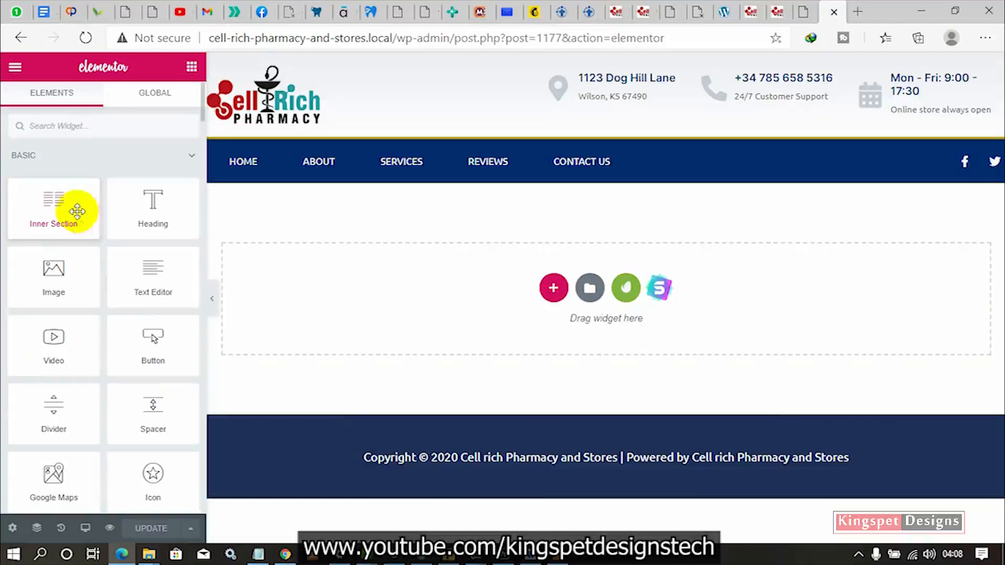
drag(62, 206, 550, 295)
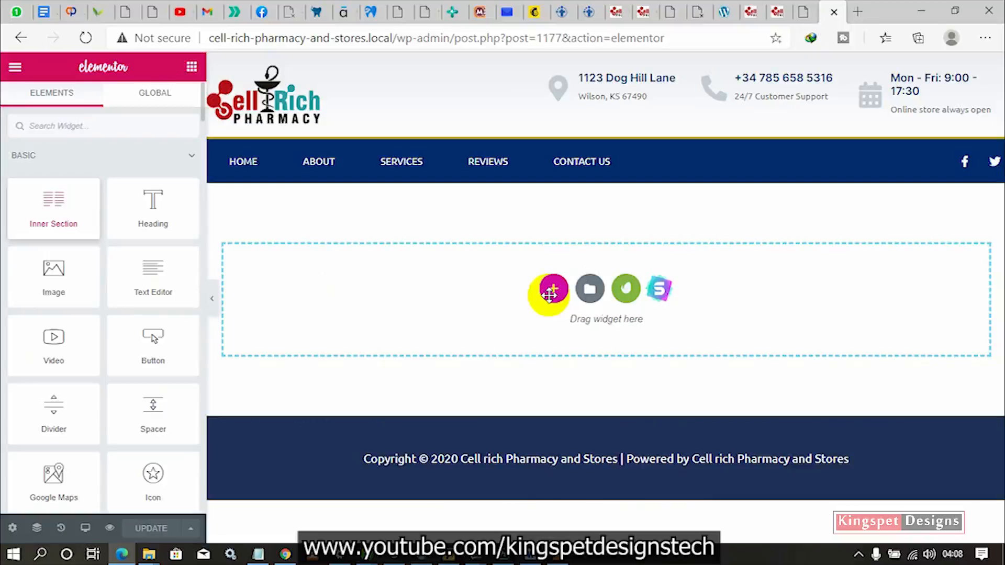
drag(549, 295, 550, 297)
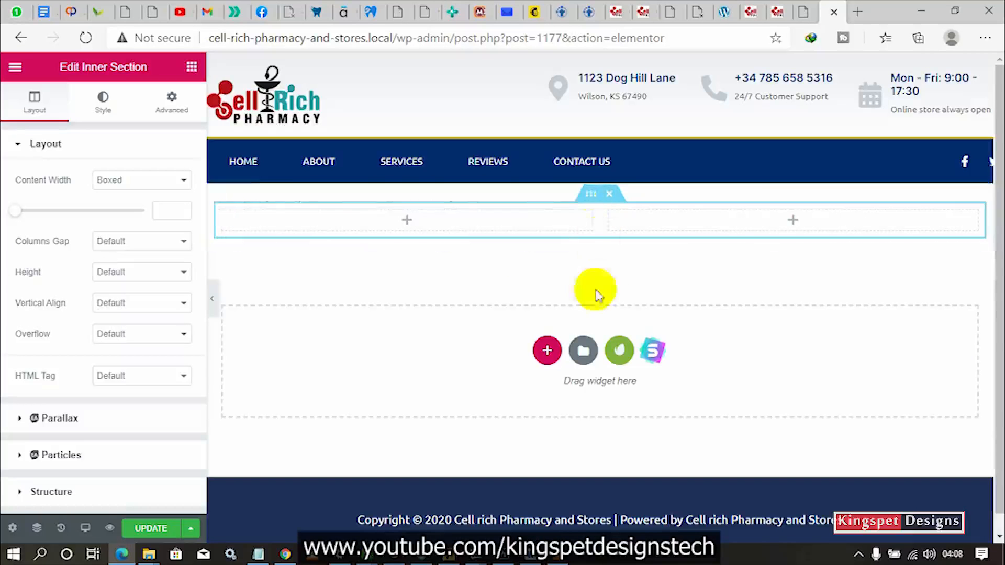
- Set the outer section's background type to Classic and check the example landing page's hero background for comparison
click(602, 181)
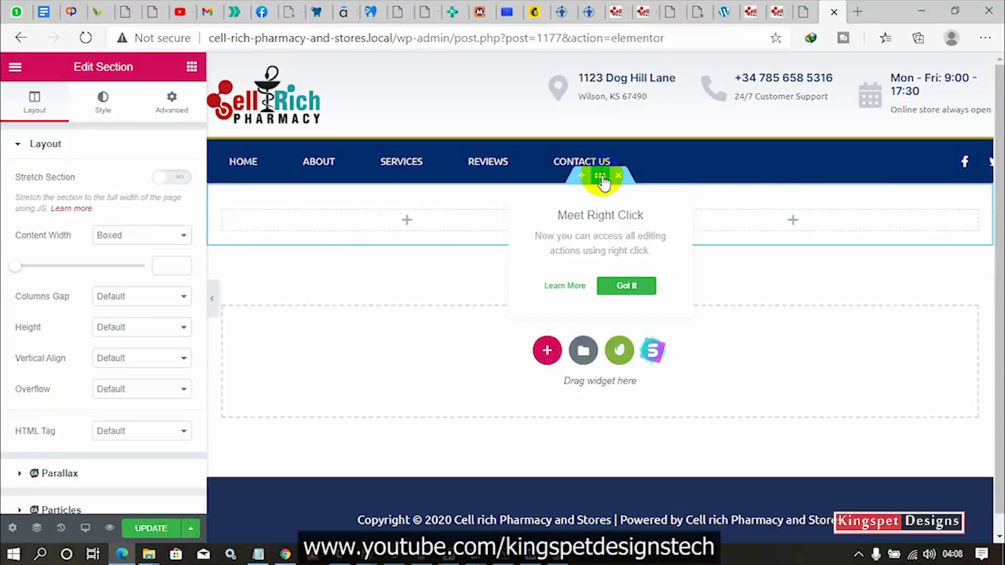
click(103, 114)
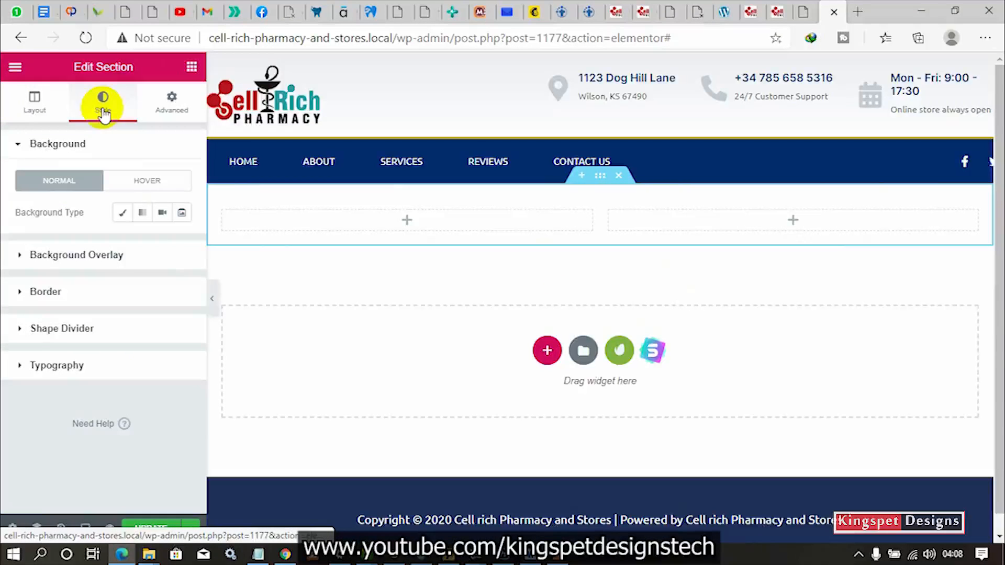
click(122, 213)
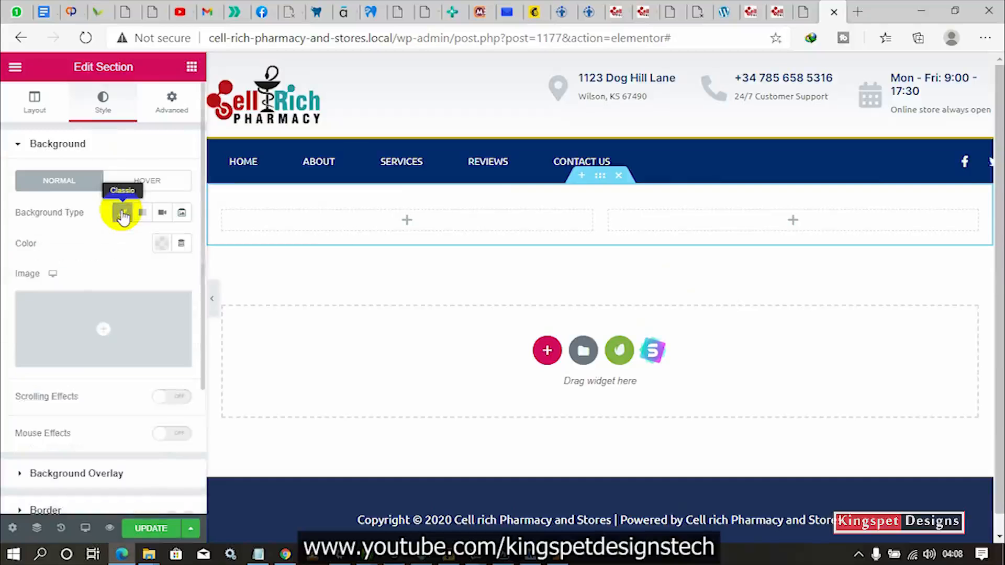
click(806, 12)
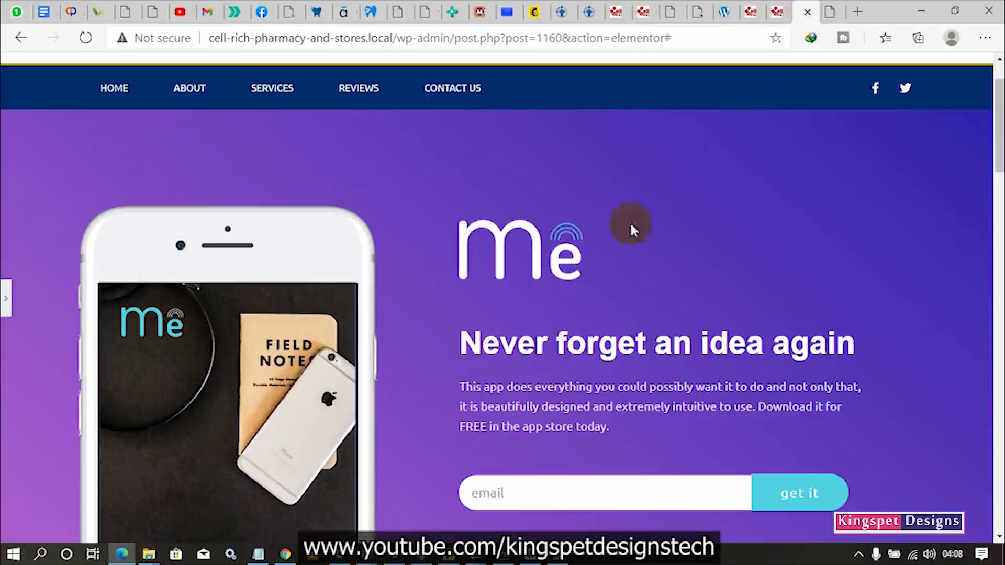
scroll(547, 367, down, 4)
scroll(728, 237, up, 2)
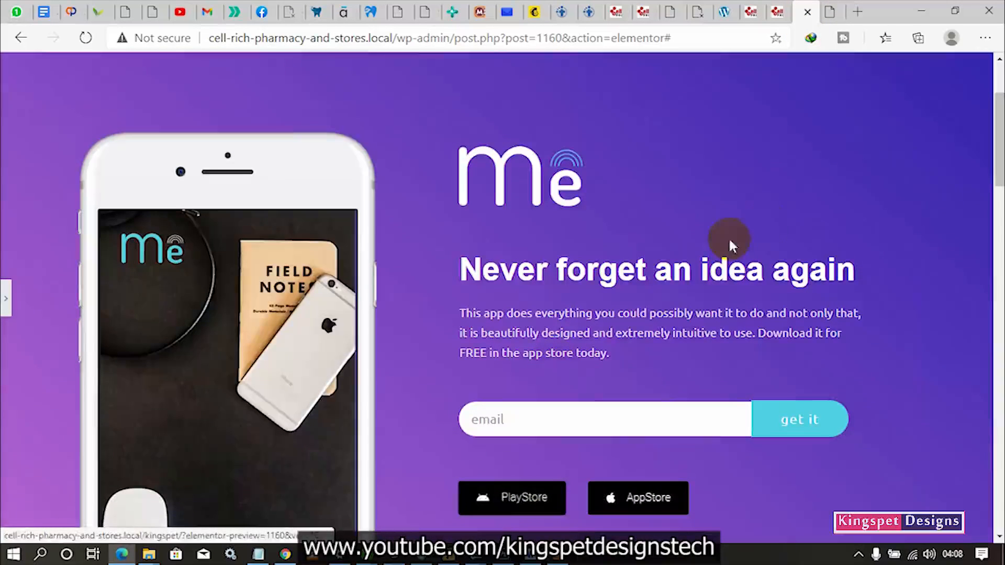
click(831, 12)
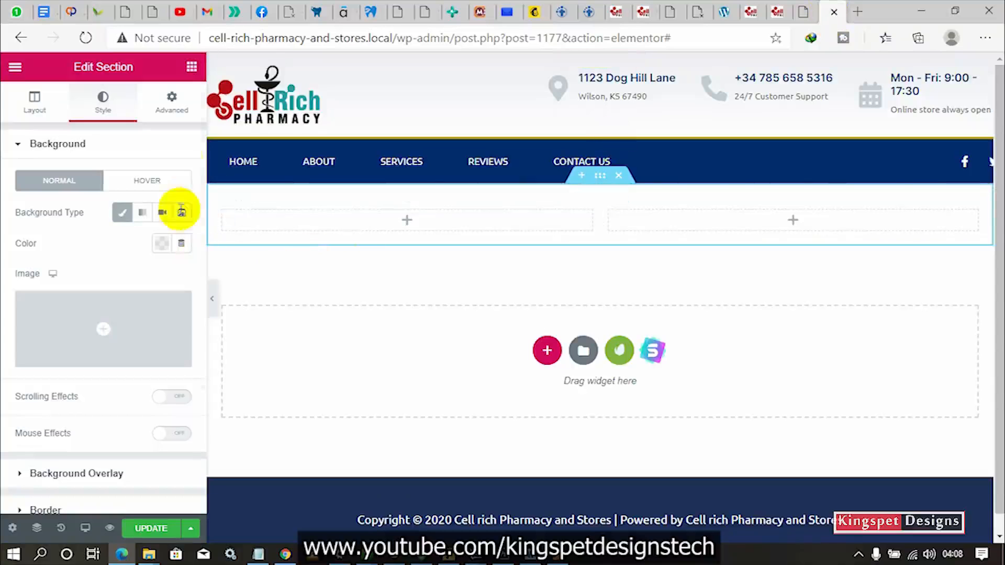
- Set the outer section's padding to 130 px at the top and 0 on the other three sides
click(174, 102)
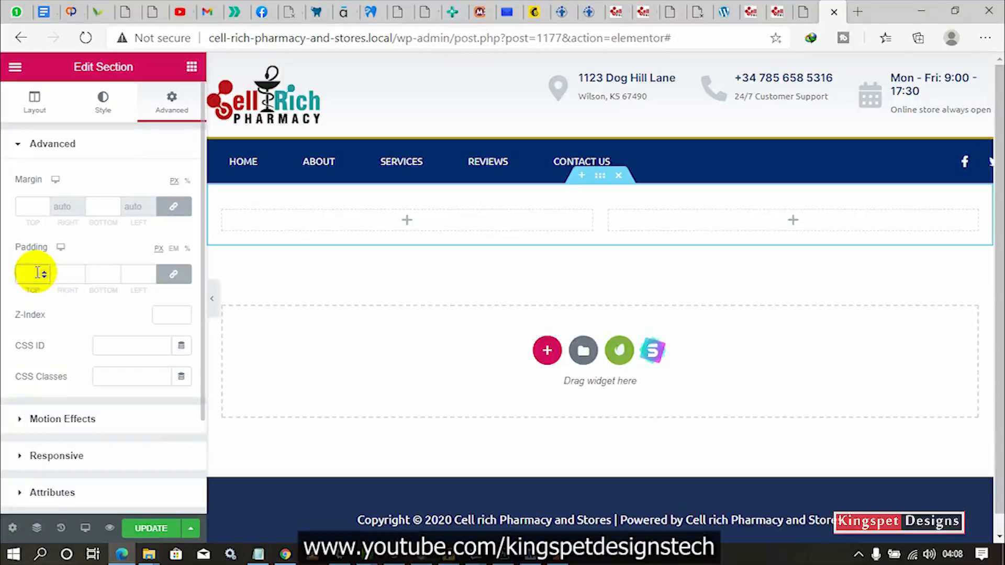
text(13)
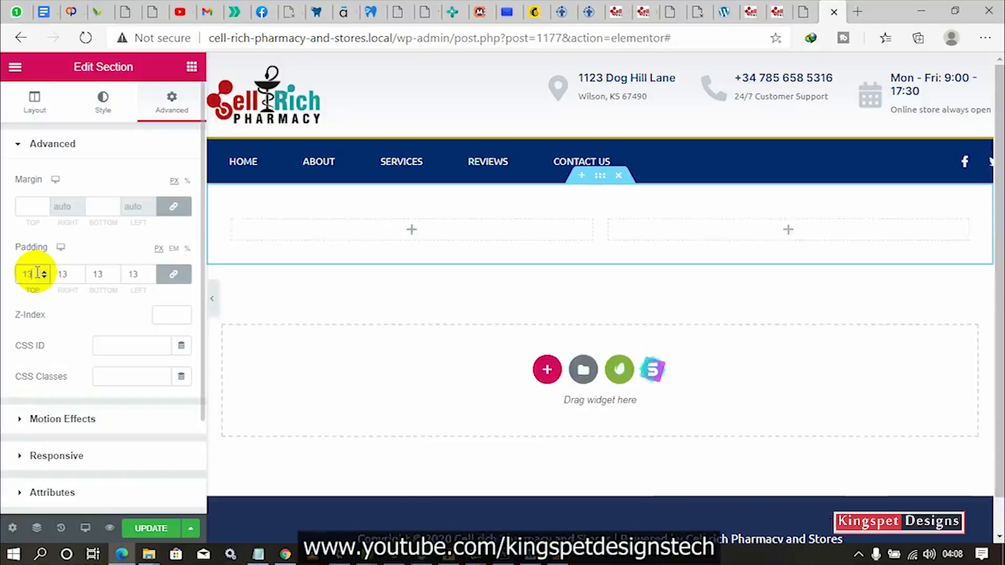
text(0)
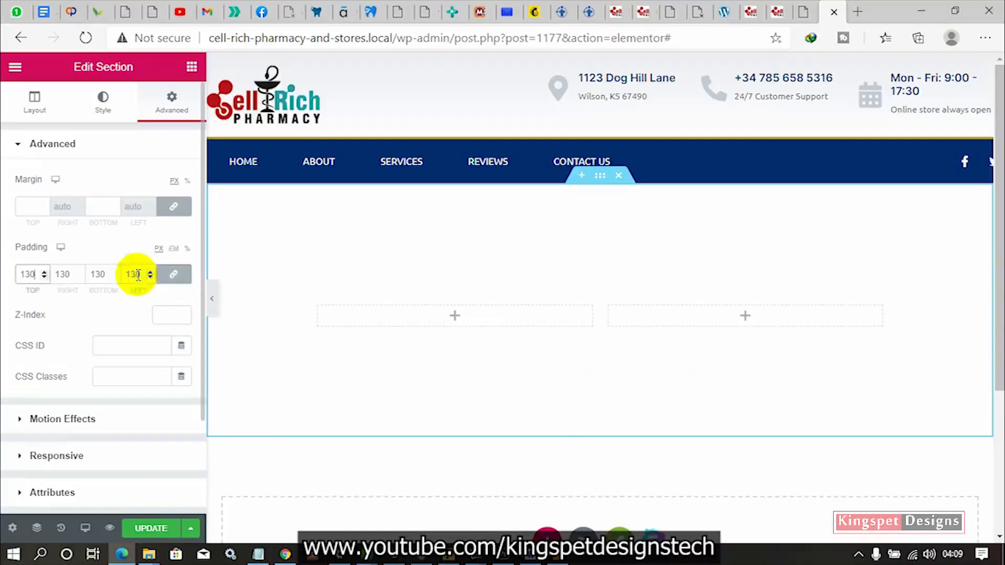
click(174, 273)
double_click(141, 274)
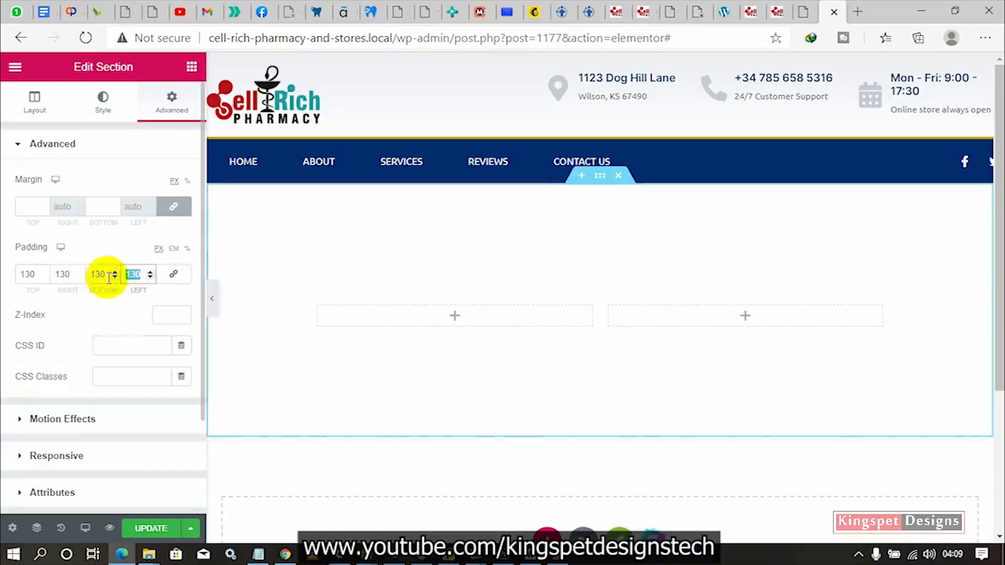
double_click(102, 274)
text(0)
double_click(63, 274)
text(0)
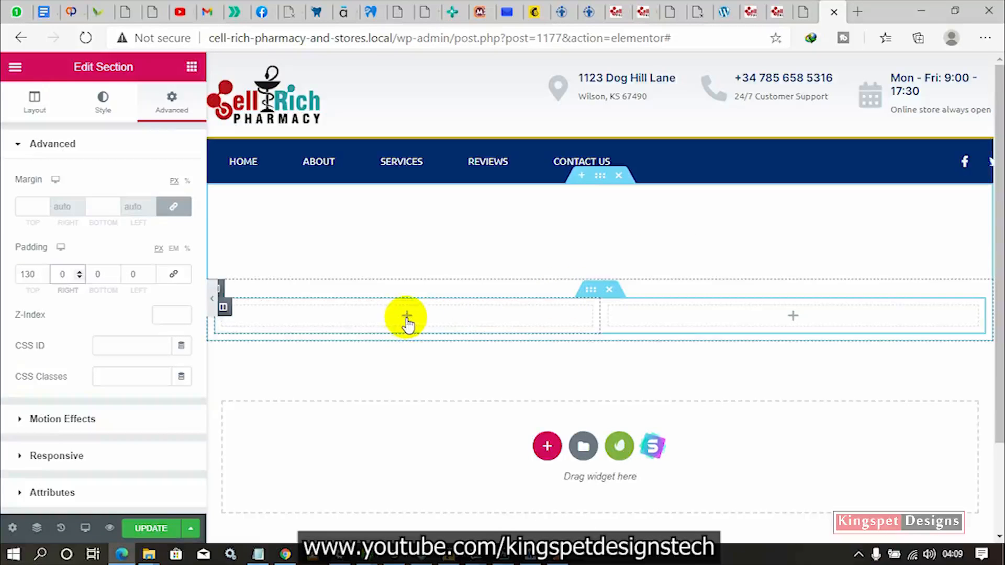
- Add an Image widget to the inner section's left column and open its image chooser
click(192, 67)
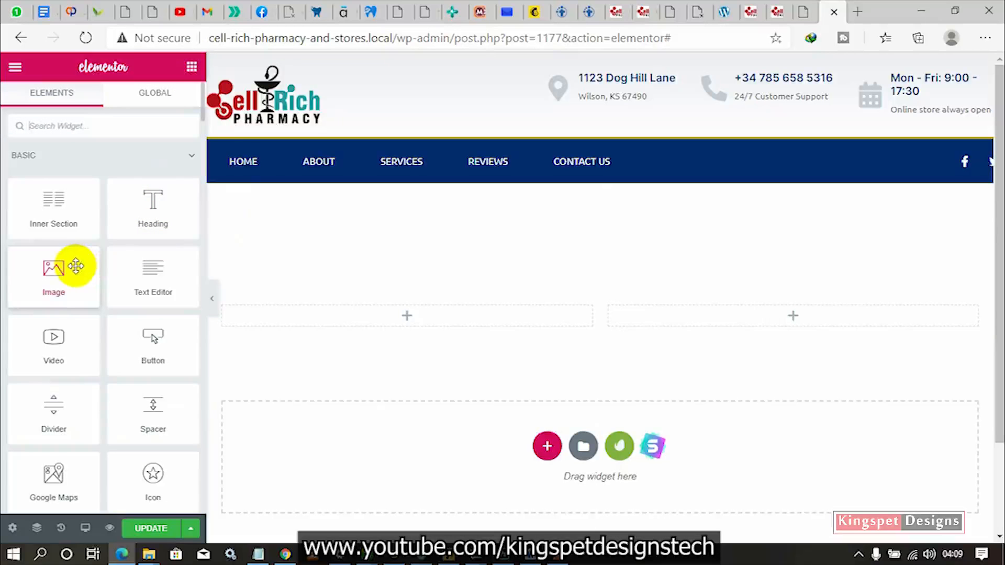
drag(76, 267, 396, 320)
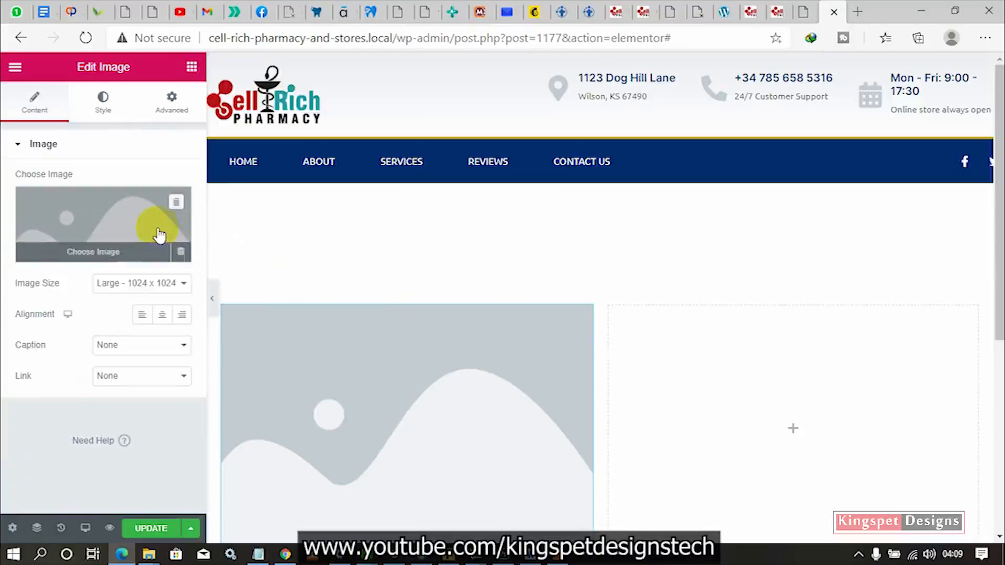
click(160, 235)
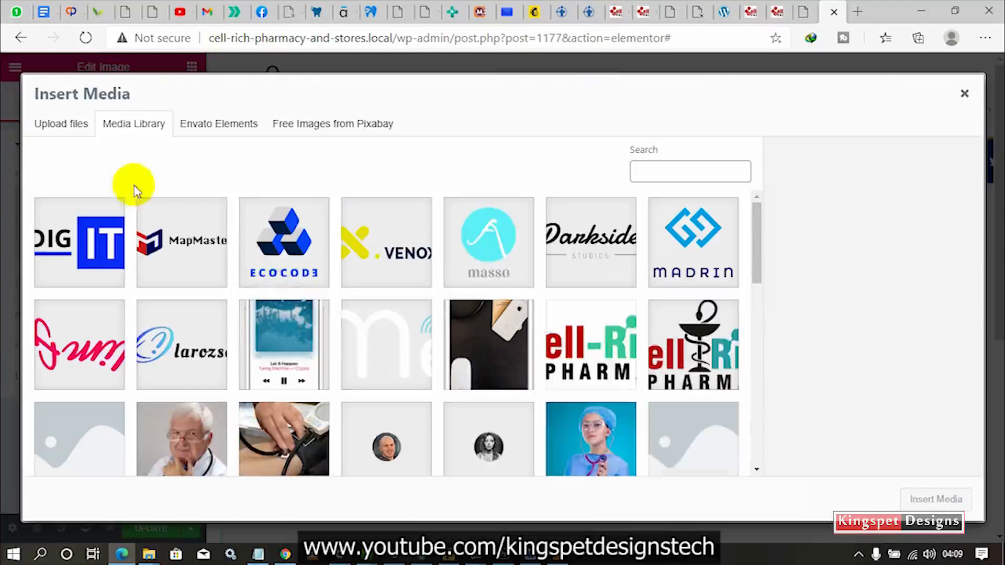
- Upload yesterday's five phone images from the Downloads folder to the media library
click(63, 126)
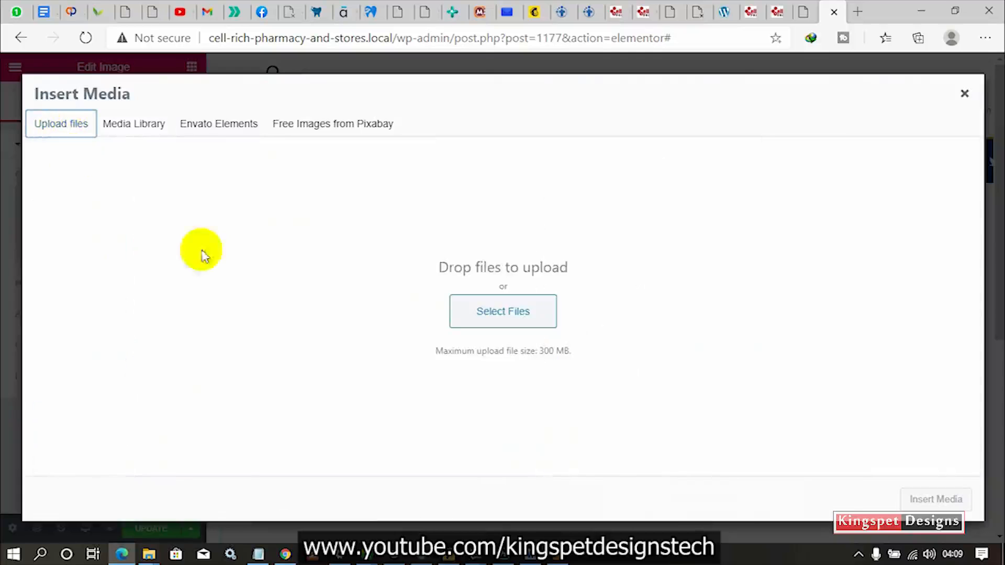
click(152, 553)
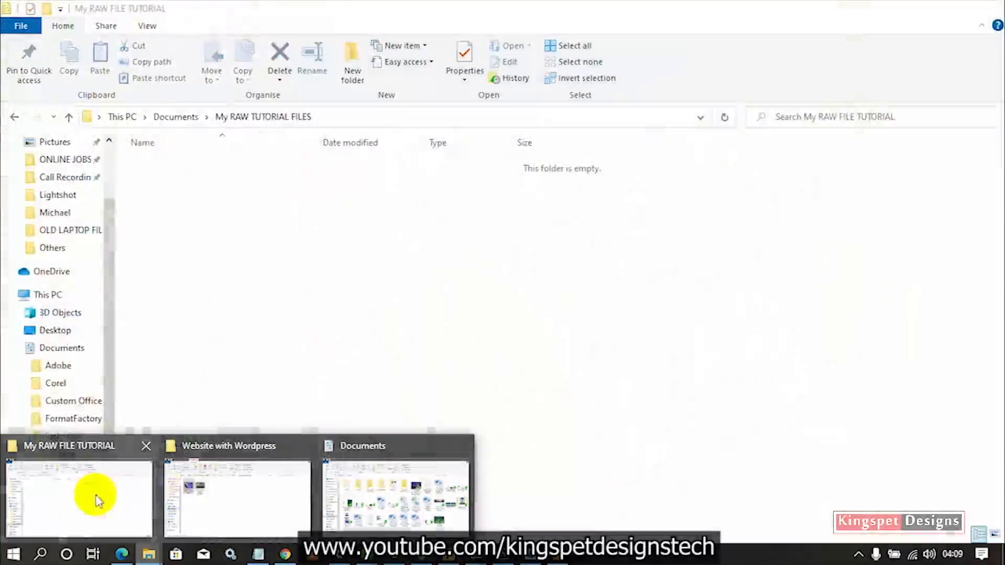
click(94, 493)
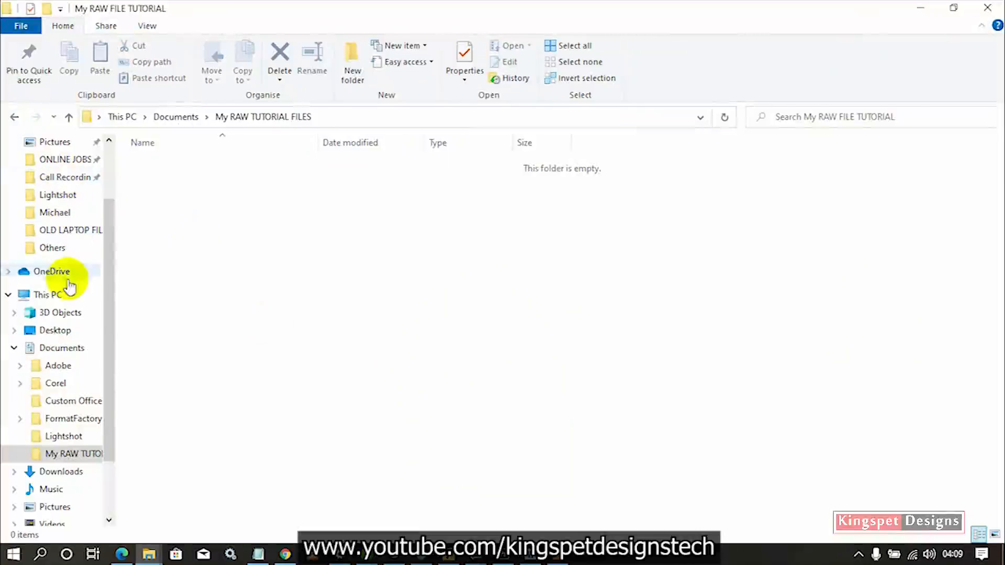
scroll(84, 255, up, 2)
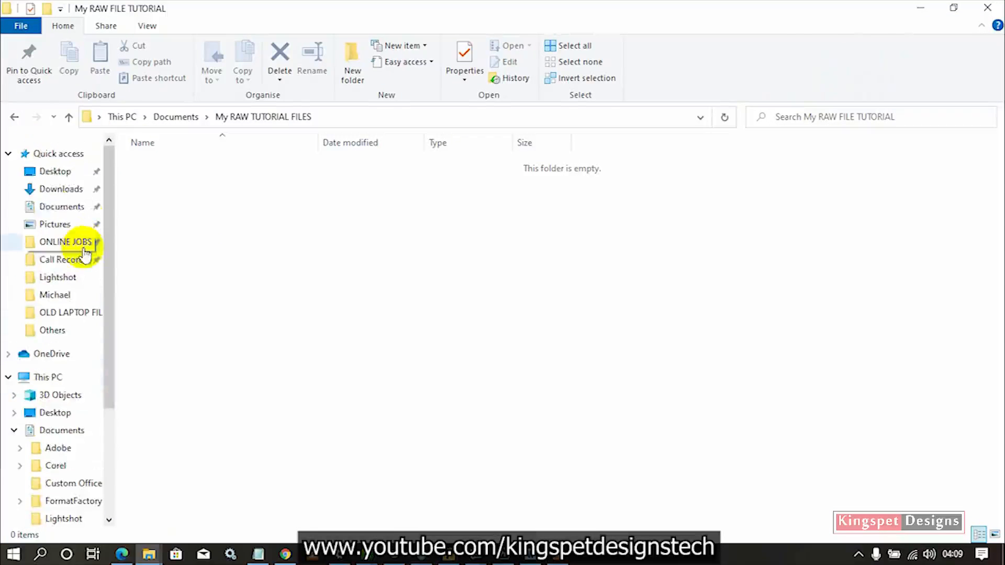
click(58, 191)
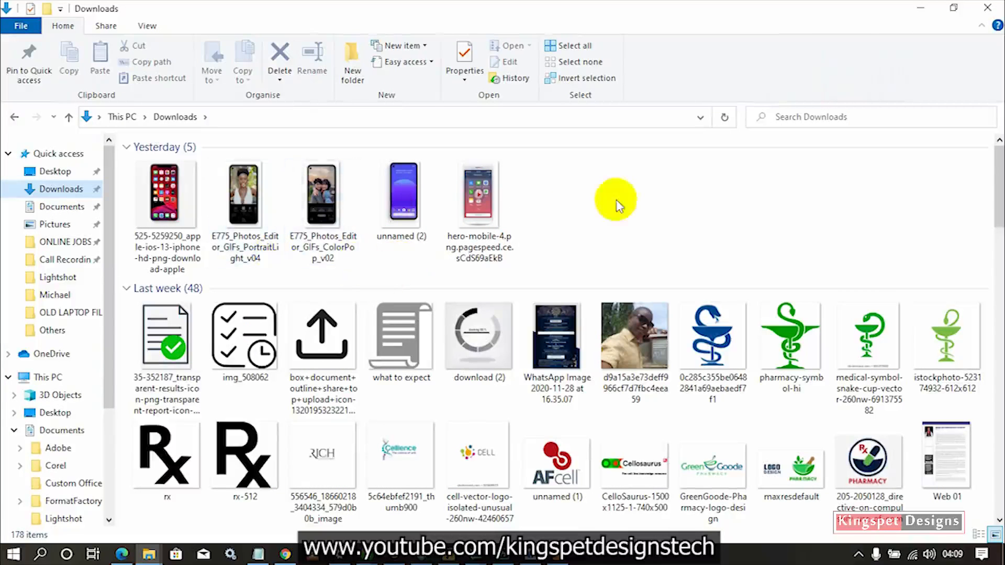
drag(617, 203, 175, 192)
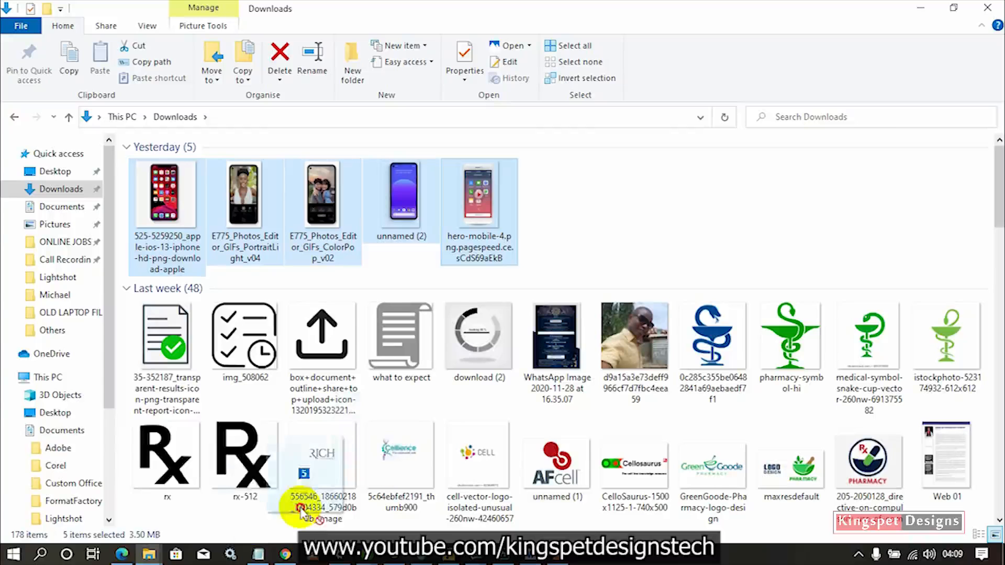
drag(155, 550, 282, 270)
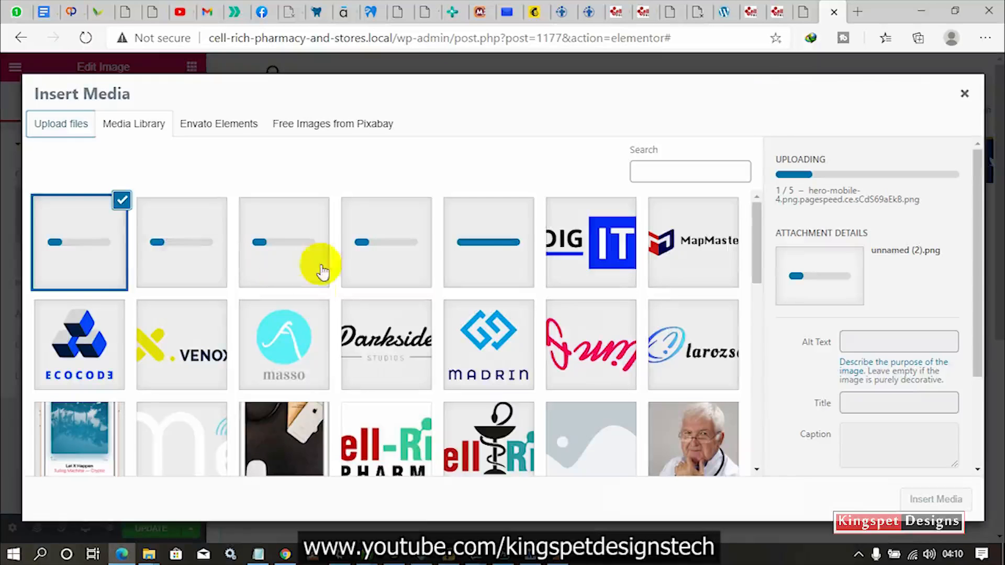
scroll(316, 293, down, 3)
click(291, 319)
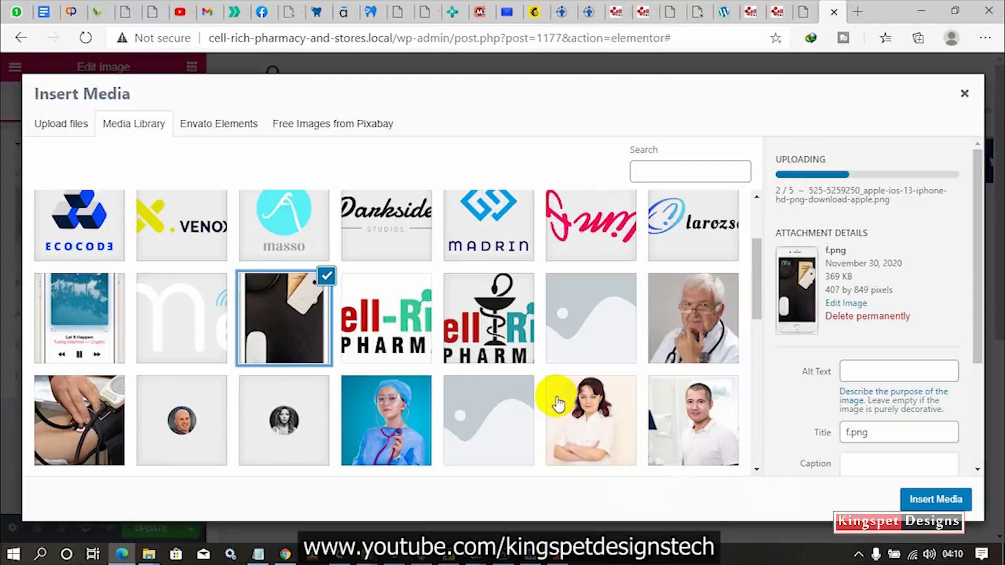
scroll(558, 403, up, 3)
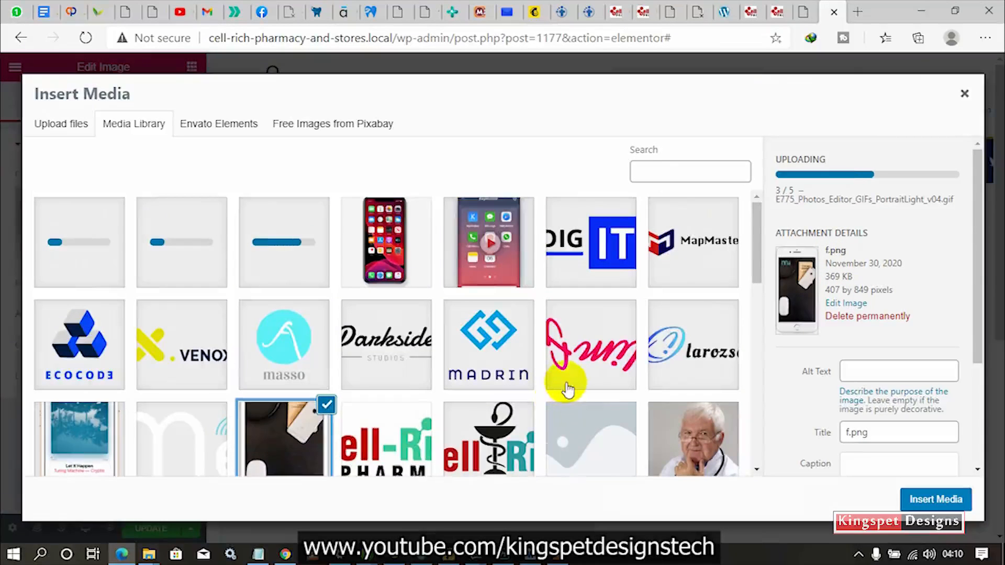
click(503, 267)
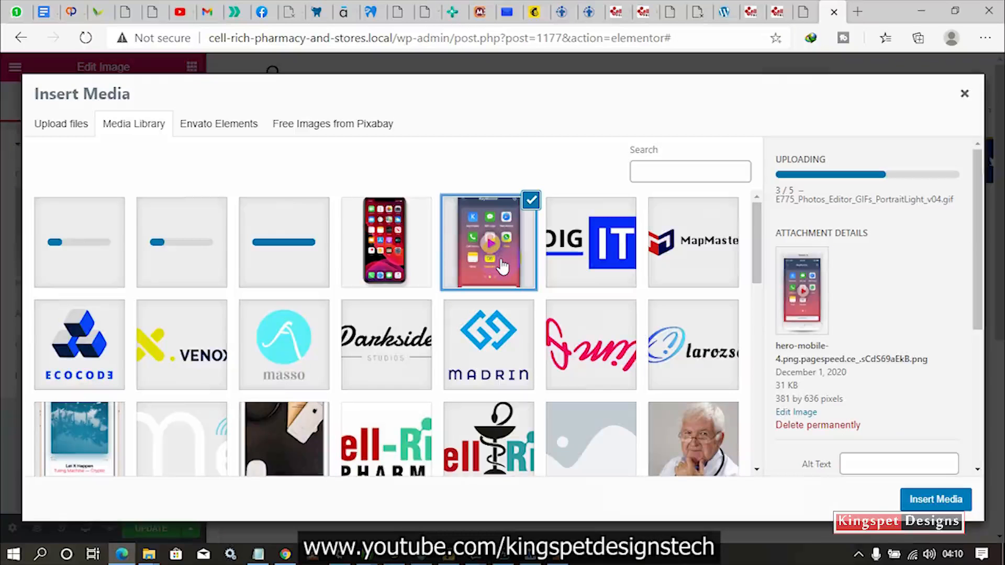
click(417, 255)
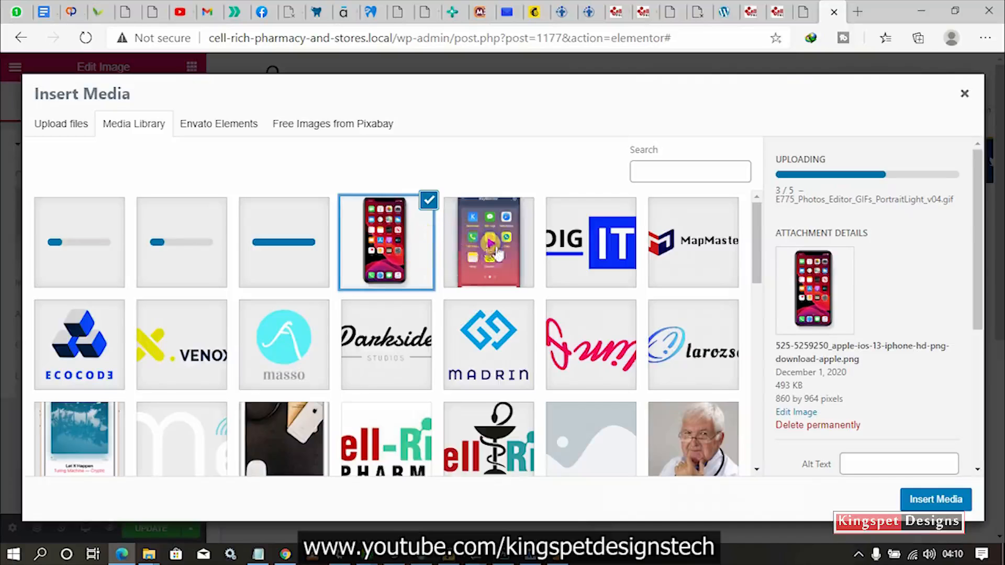
click(491, 252)
click(416, 259)
click(471, 255)
click(425, 268)
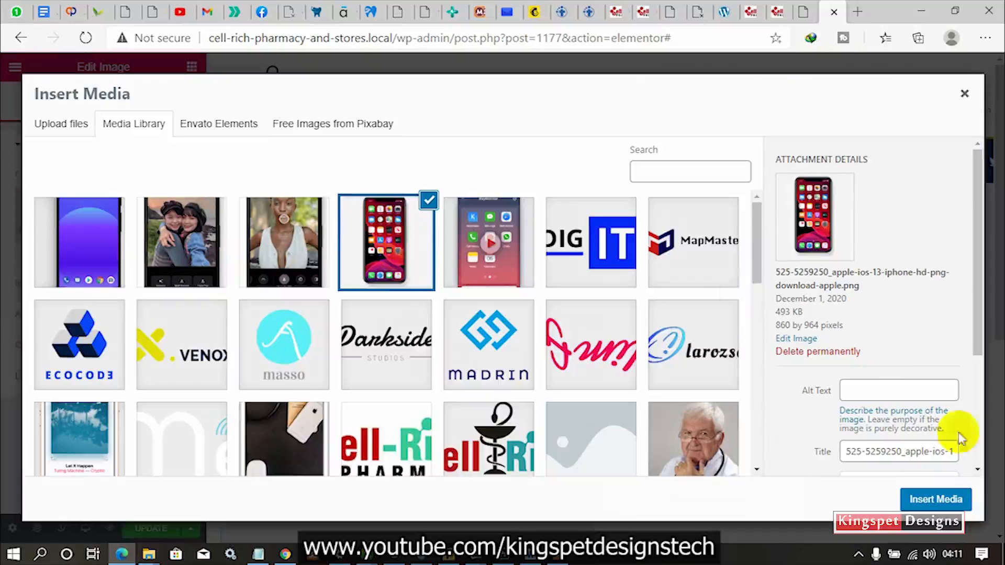
click(935, 500)
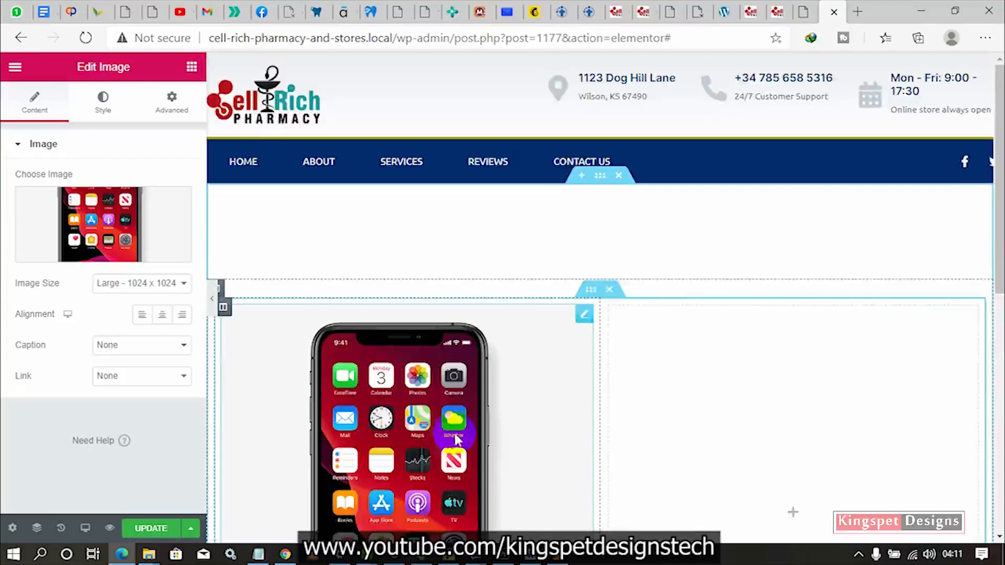
- Set the outer section's background type to Gradient
scroll(458, 440, down, 4)
scroll(458, 440, up, 3)
scroll(458, 439, down, 3)
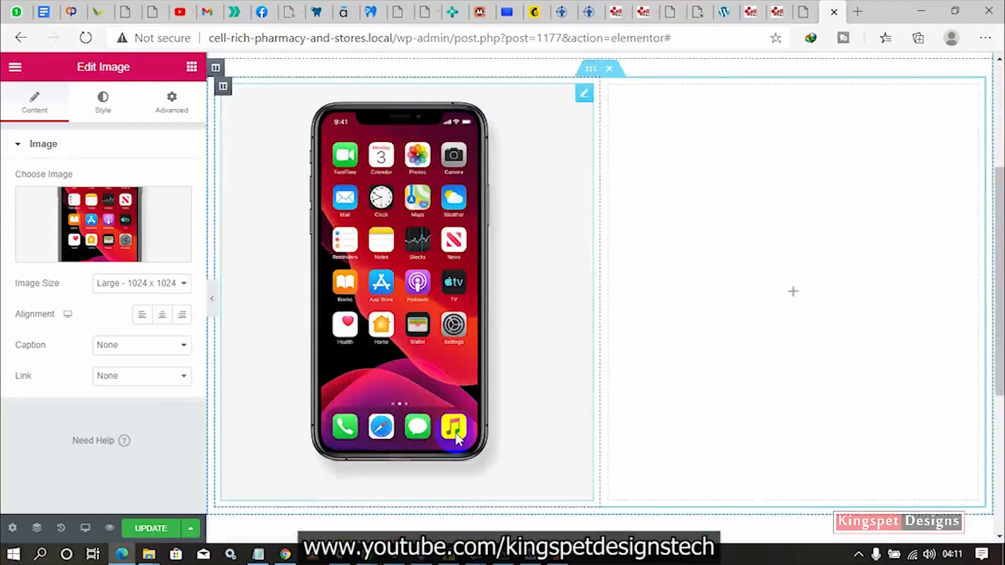
scroll(526, 392, up, 3)
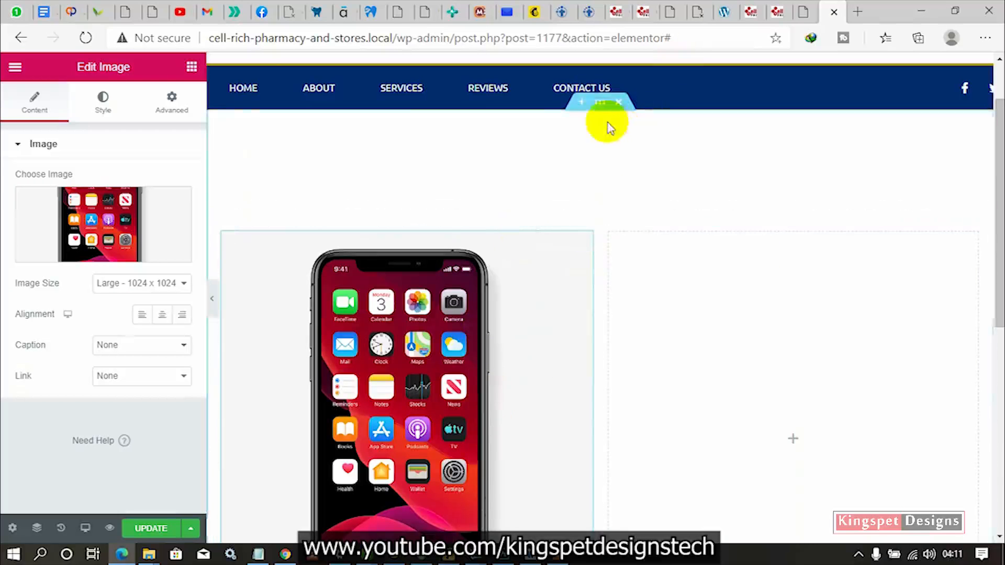
click(600, 104)
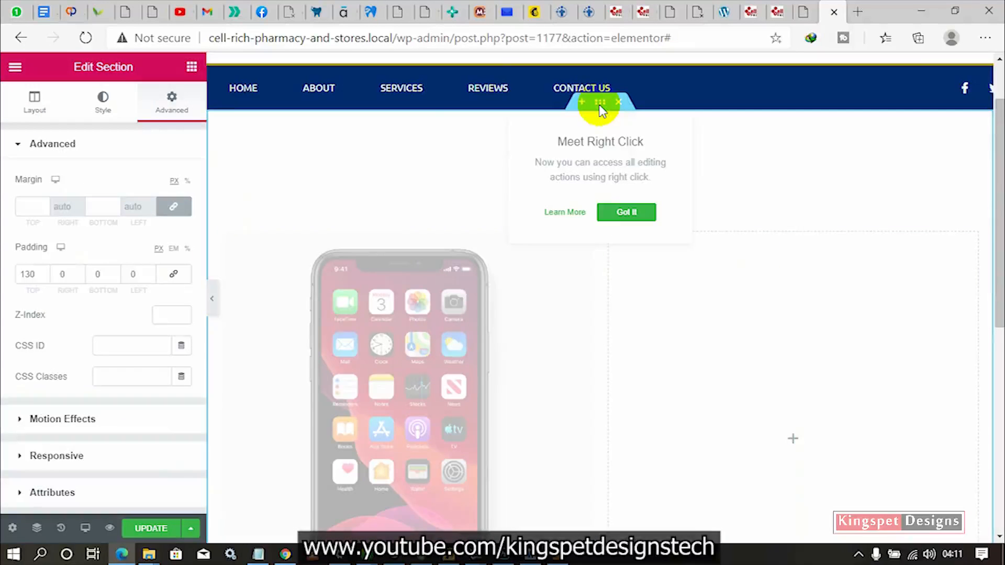
click(104, 104)
click(163, 244)
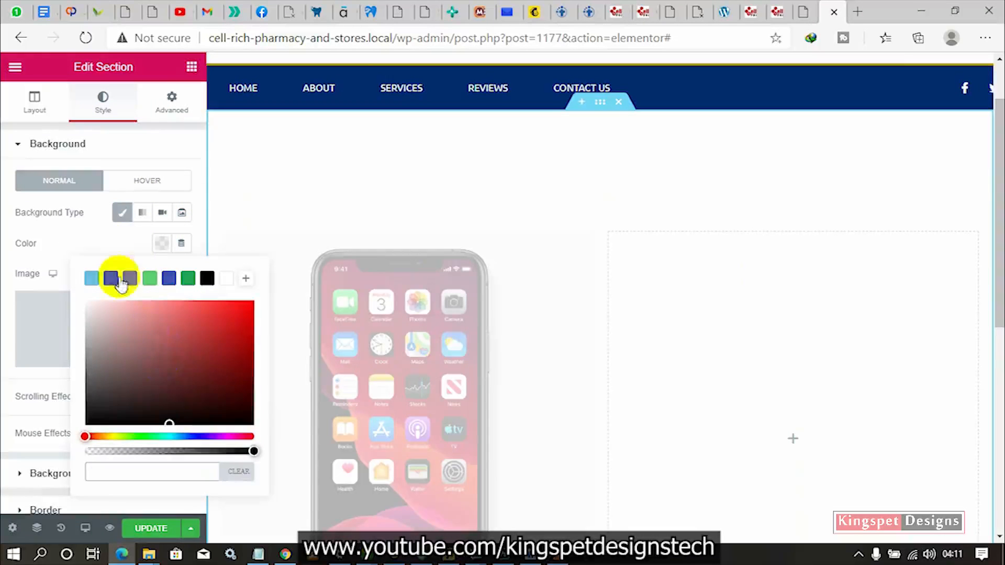
click(107, 241)
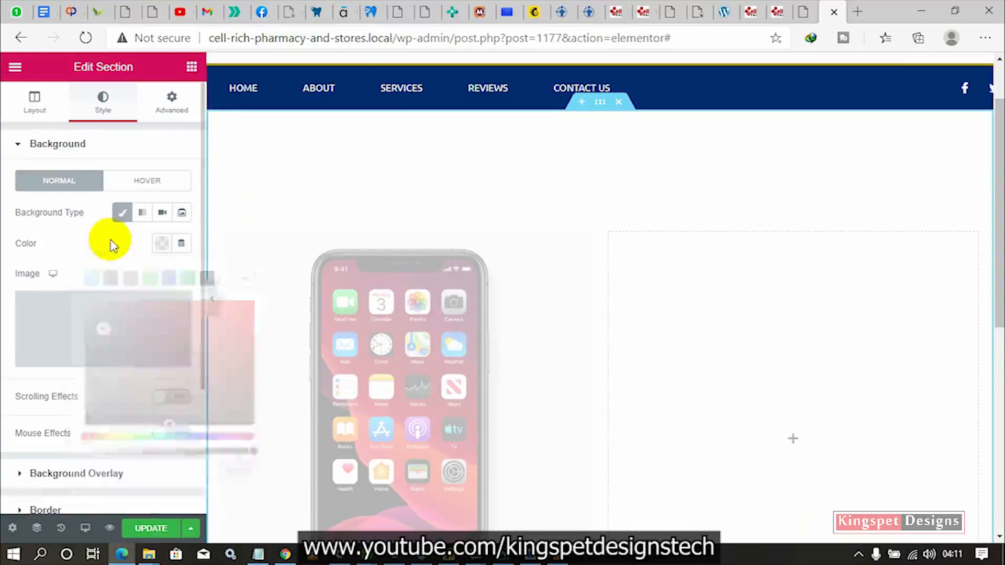
click(145, 213)
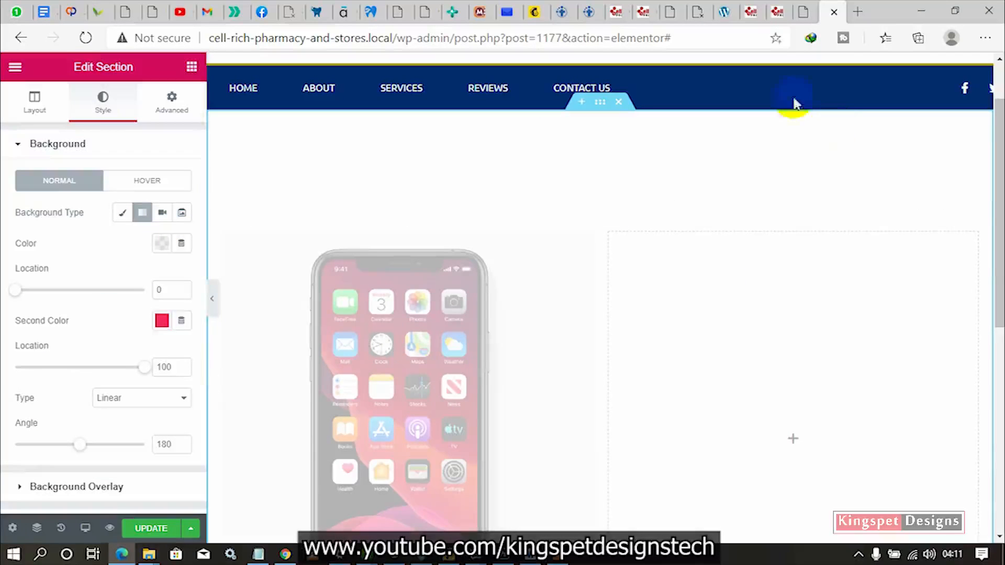
- Review the gradient background of the finished example's hero section
click(802, 15)
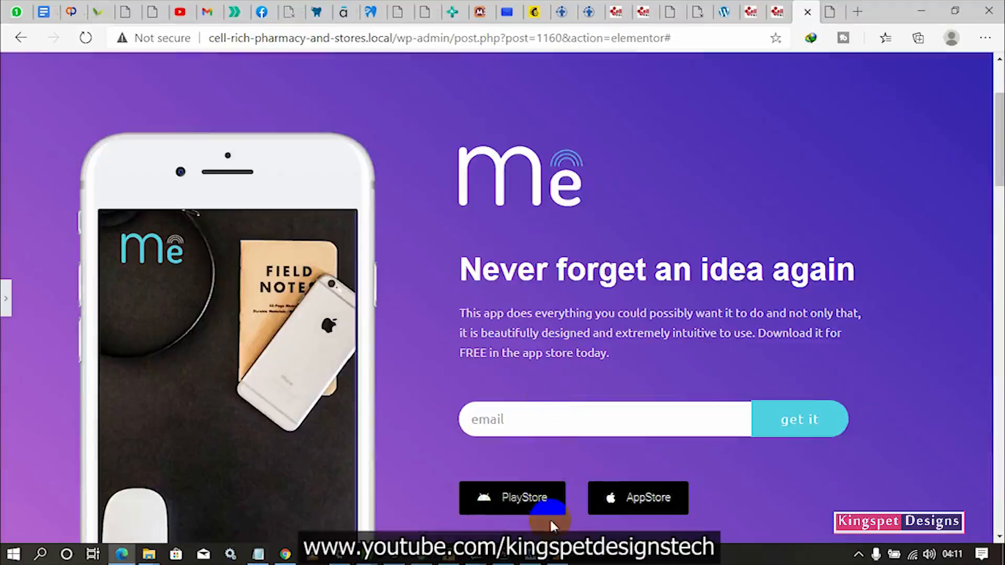
scroll(550, 518, down, 4)
scroll(784, 141, up, 3)
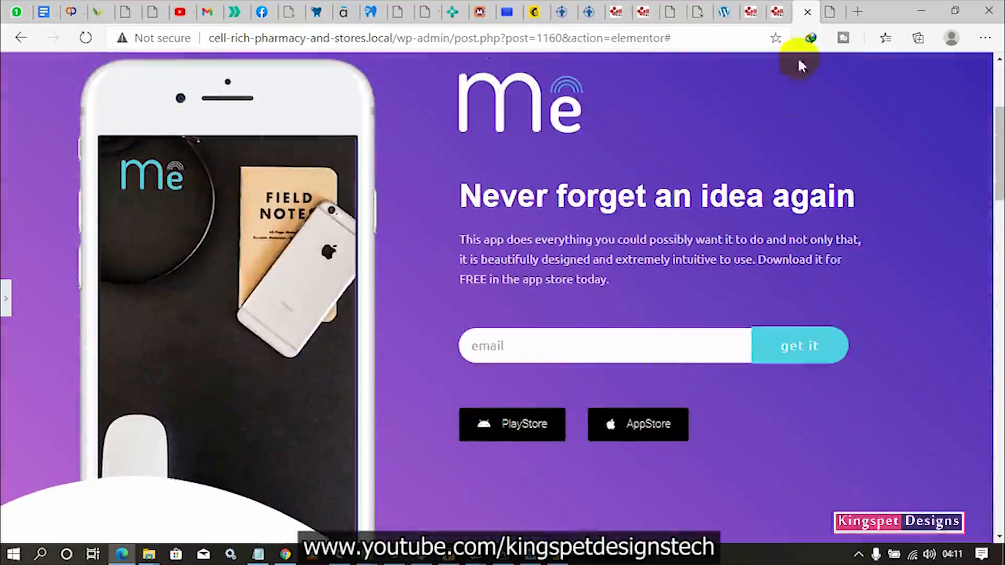
- Copy the first purple code from the Notepad notes and set the section's second gradient color to #C96DD8
click(830, 11)
click(254, 557)
drag(288, 164, 259, 167)
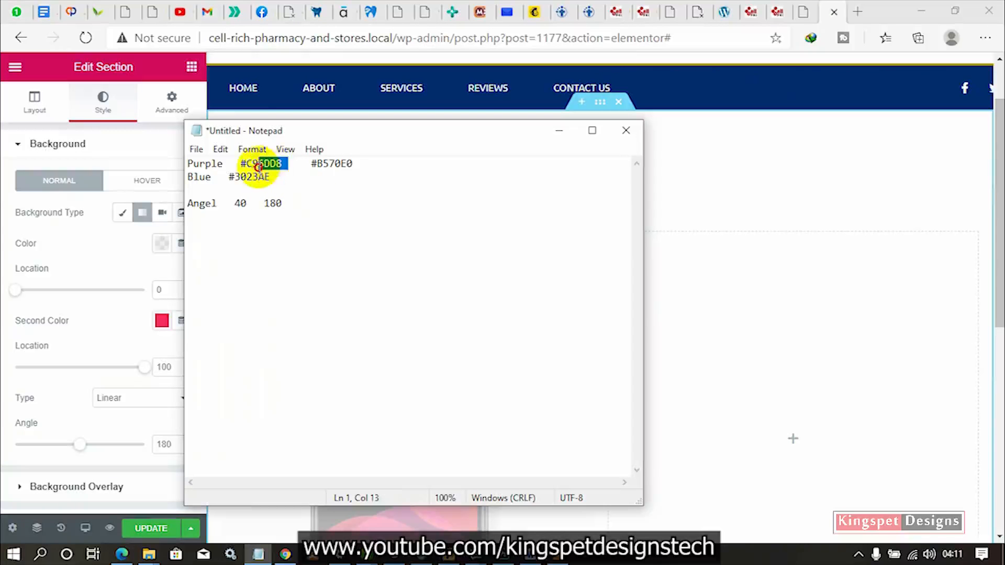
right_click(251, 165)
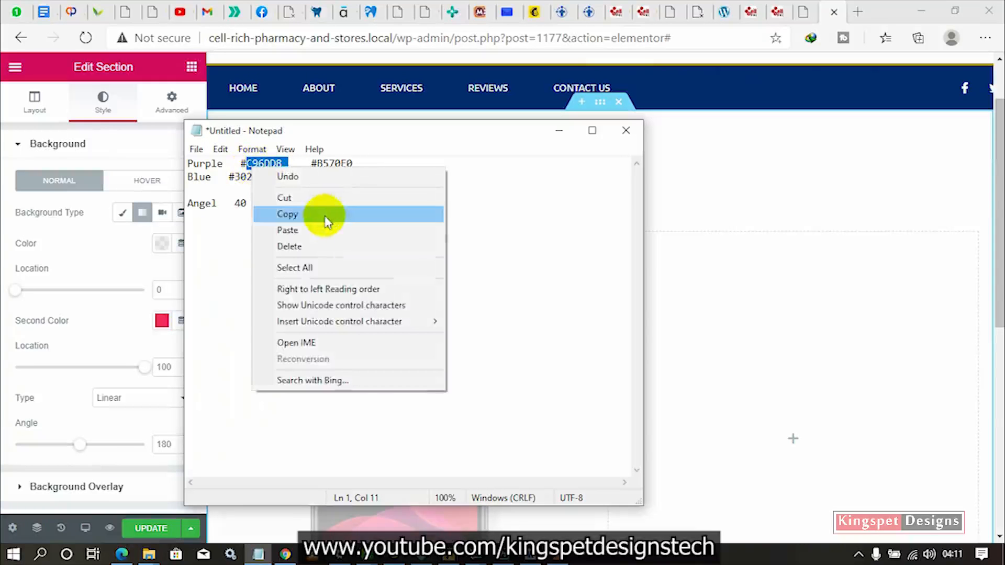
click(323, 213)
click(130, 276)
click(162, 321)
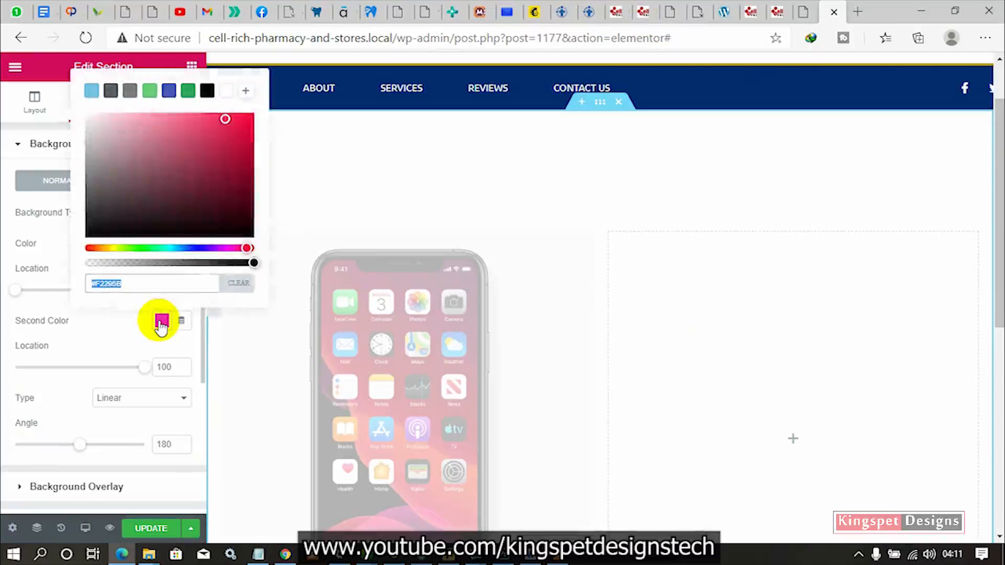
drag(155, 283, 51, 286)
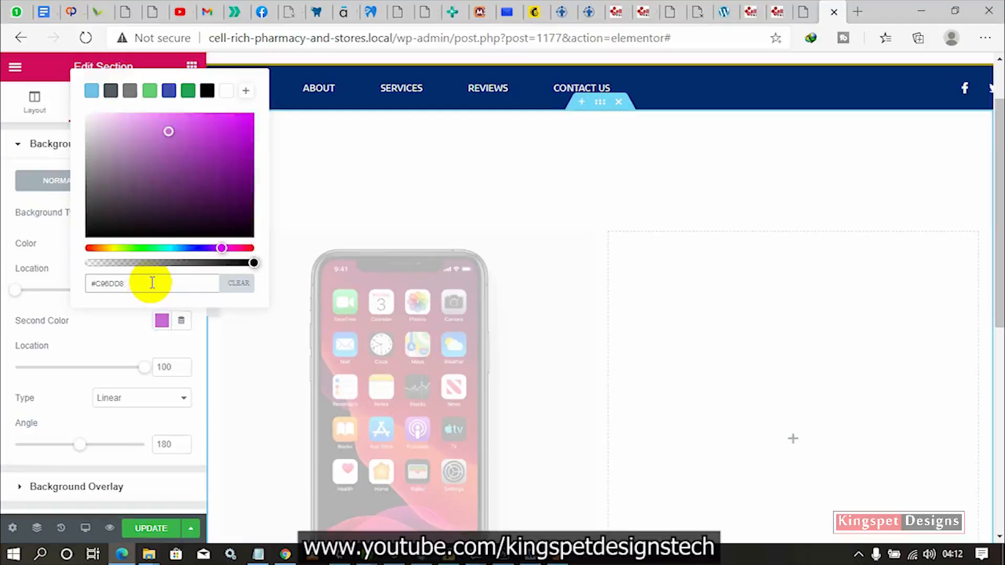
click(125, 327)
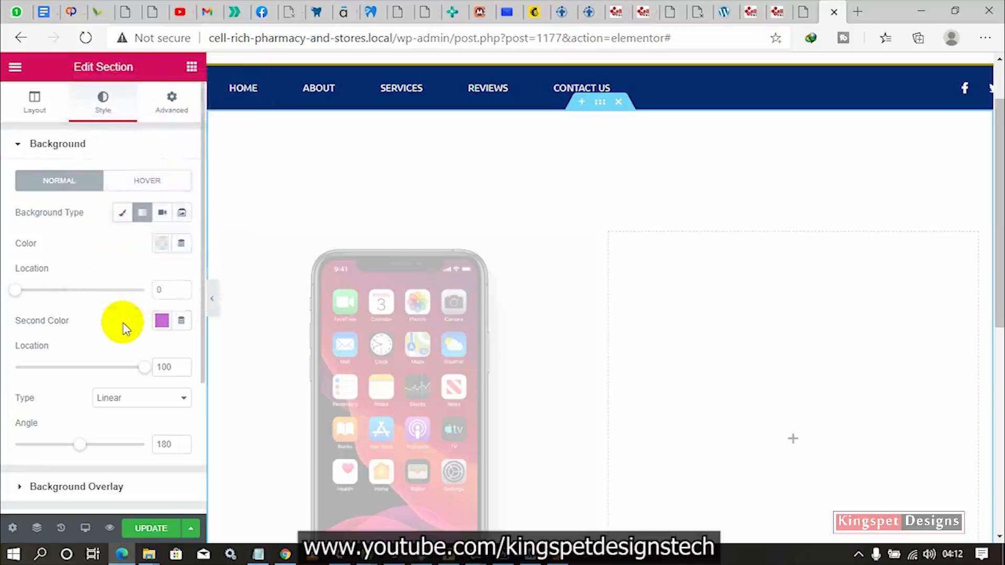
- Copy the blue code from the Notepad notes and set the section's first gradient color to #3023AE
click(163, 245)
click(258, 554)
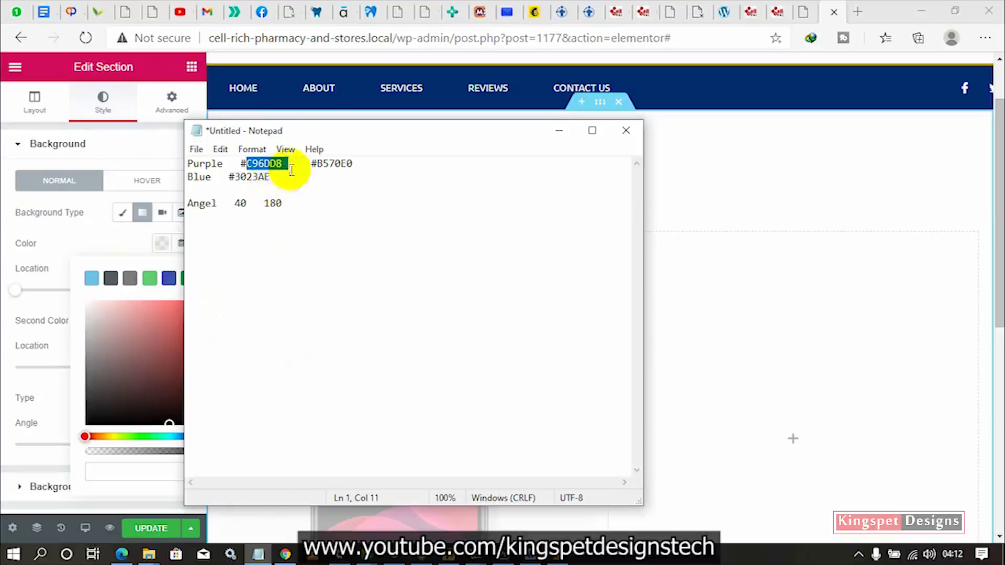
drag(270, 177, 233, 178)
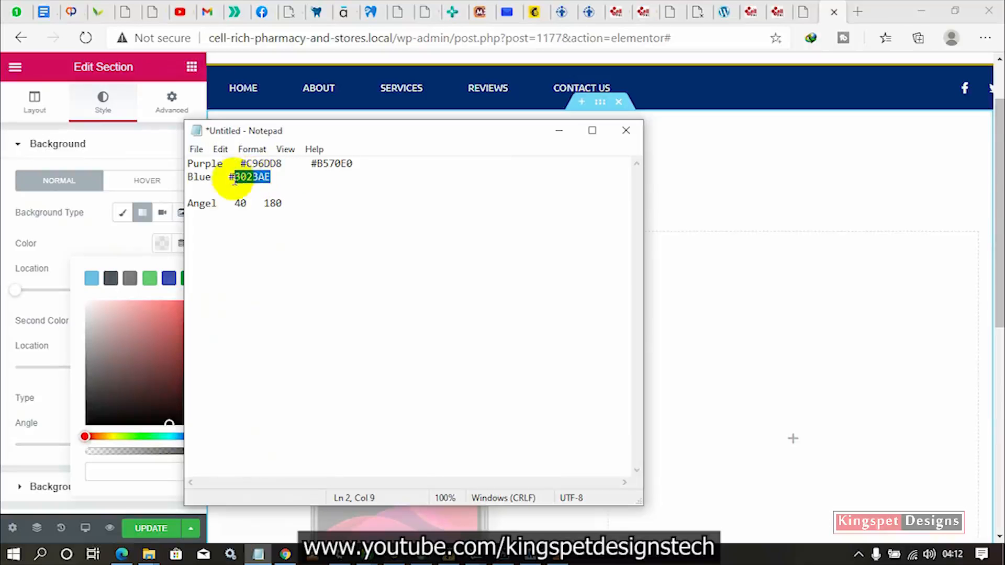
right_click(234, 180)
click(268, 227)
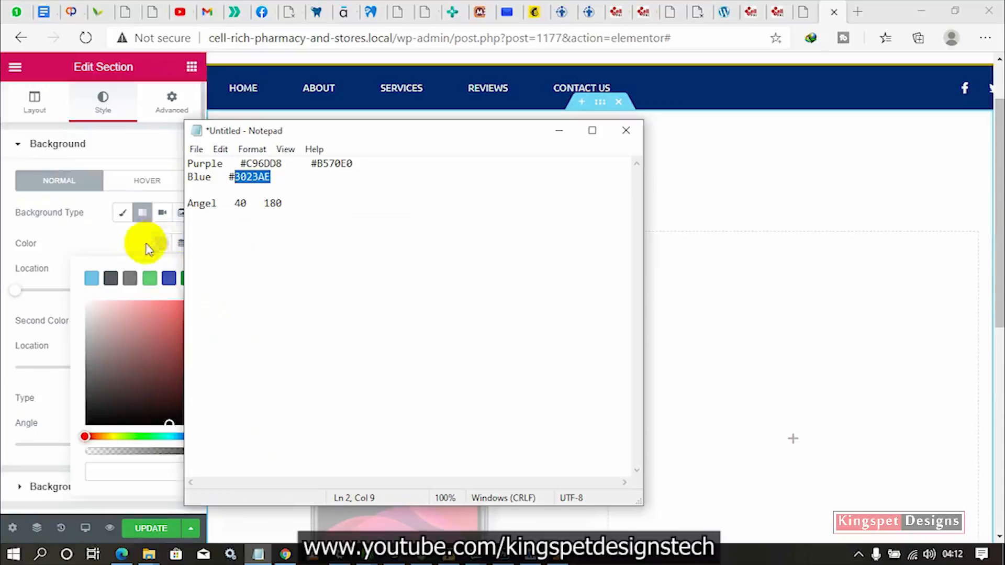
click(135, 468)
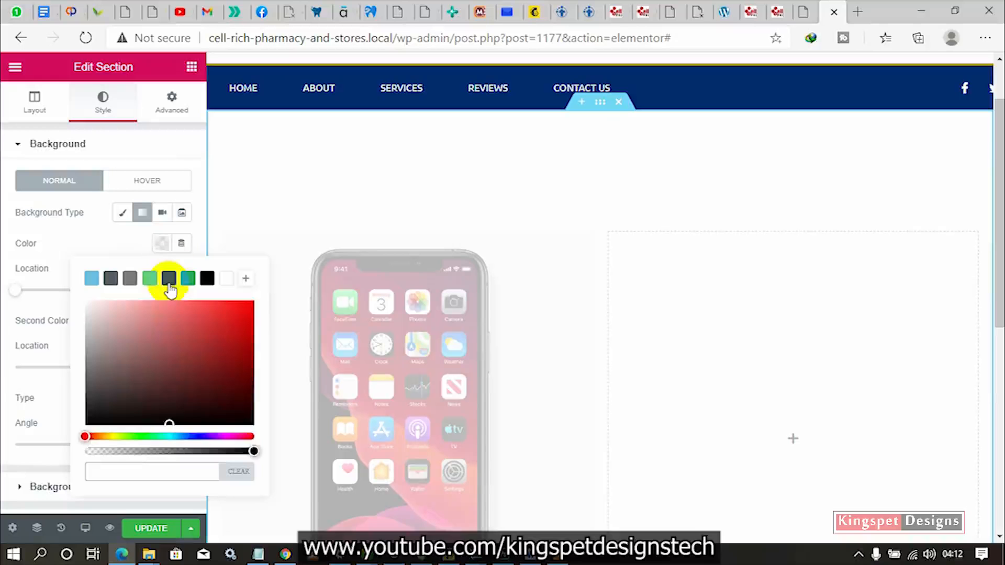
click(170, 317)
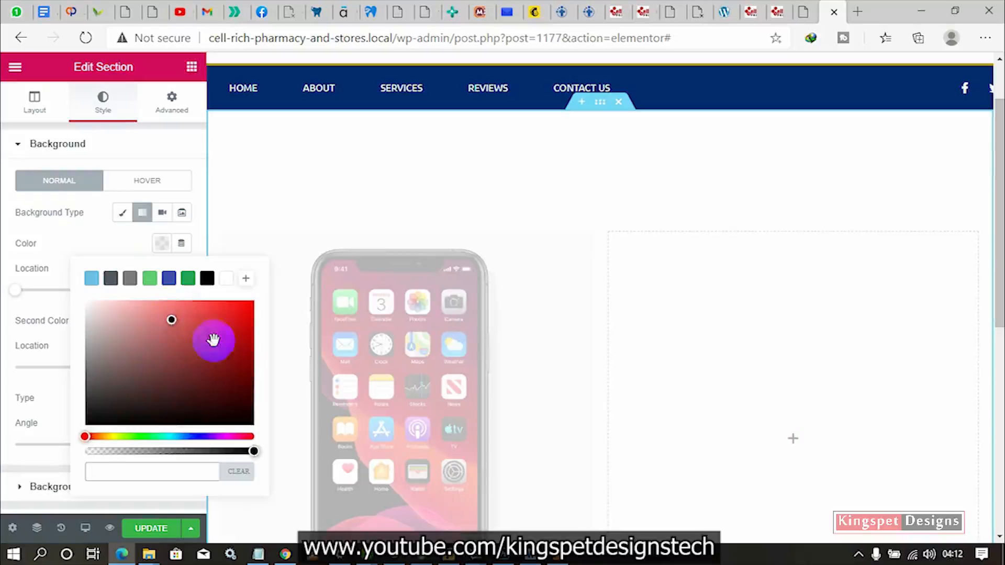
click(168, 334)
drag(139, 474, 115, 474)
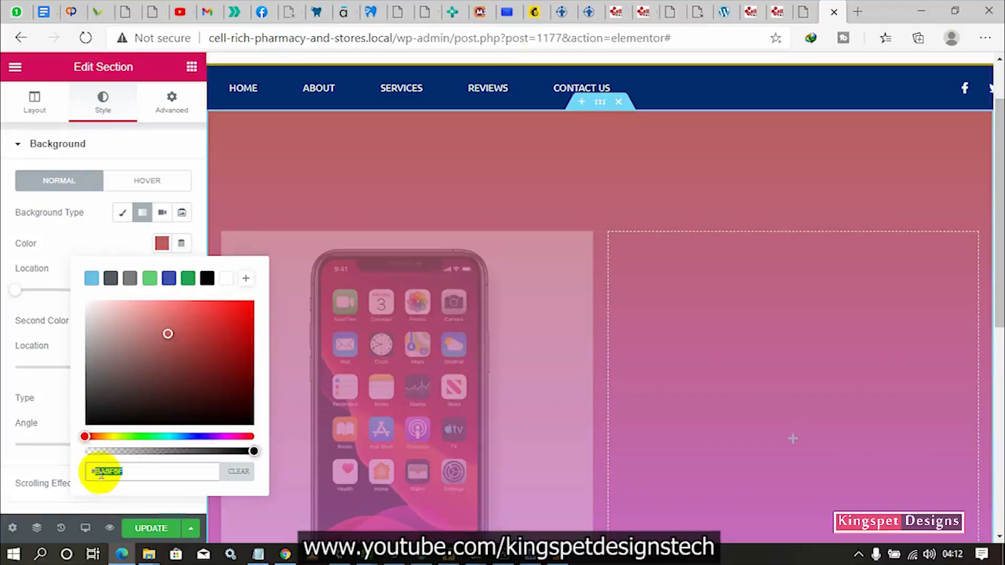
right_click(110, 466)
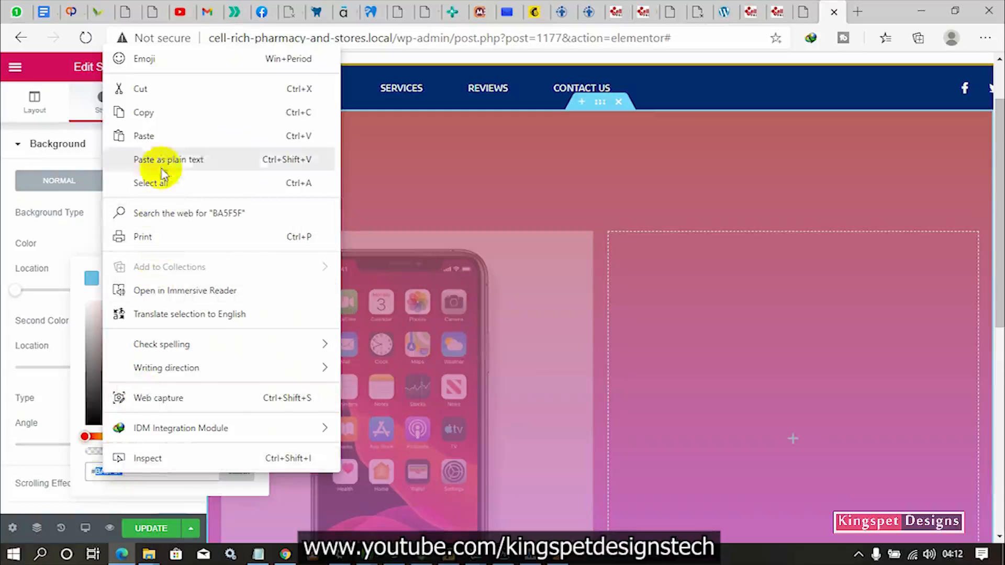
click(163, 138)
click(101, 242)
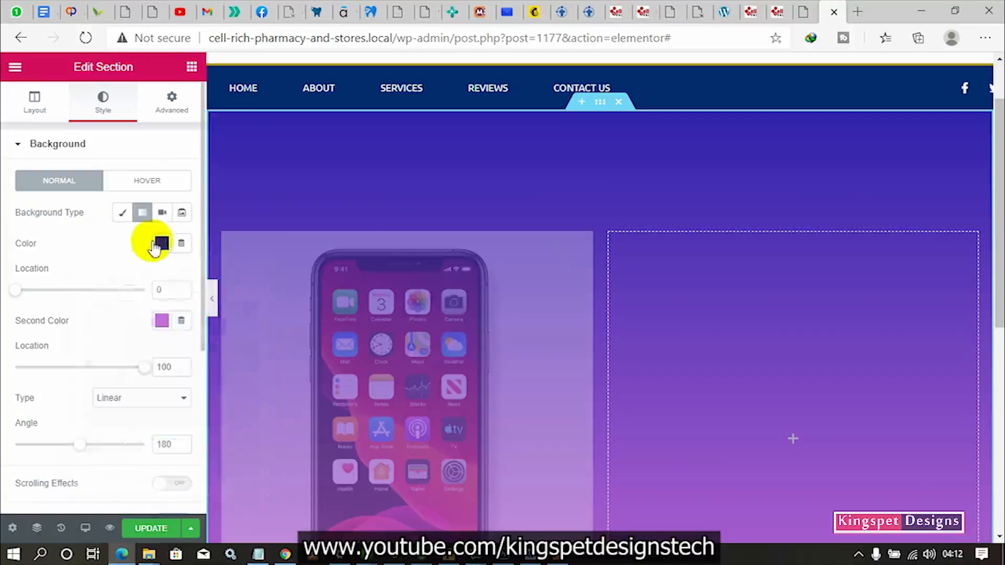
- Set the section's gradient angle to 40 and compare the background with the finished example's hero section
scroll(663, 320, down, 3)
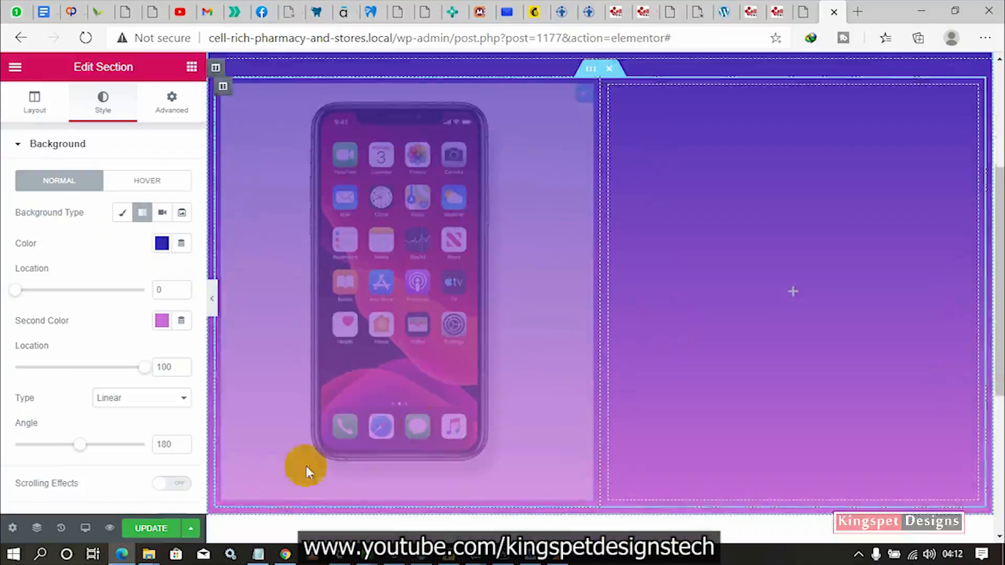
drag(169, 445, 124, 451)
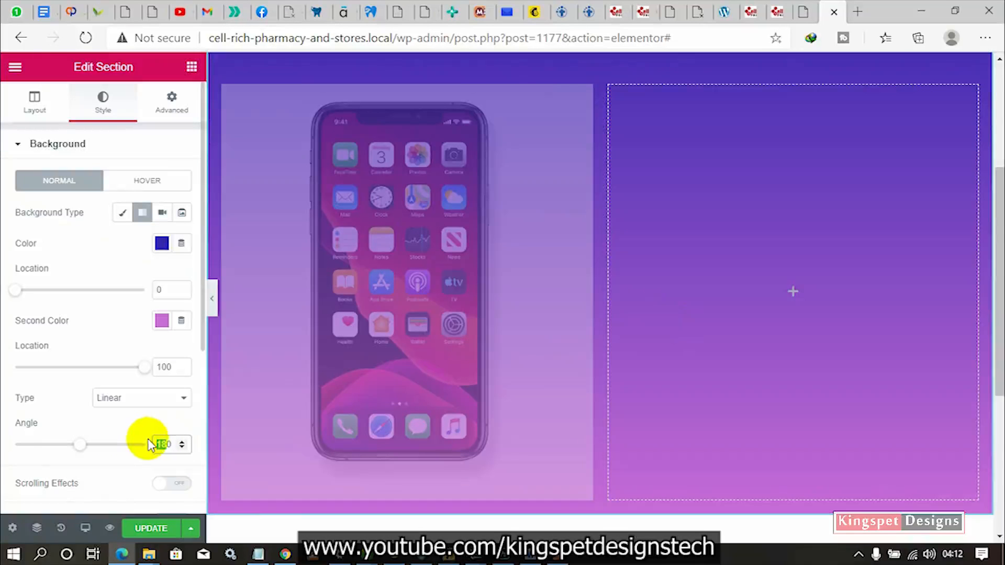
text(40)
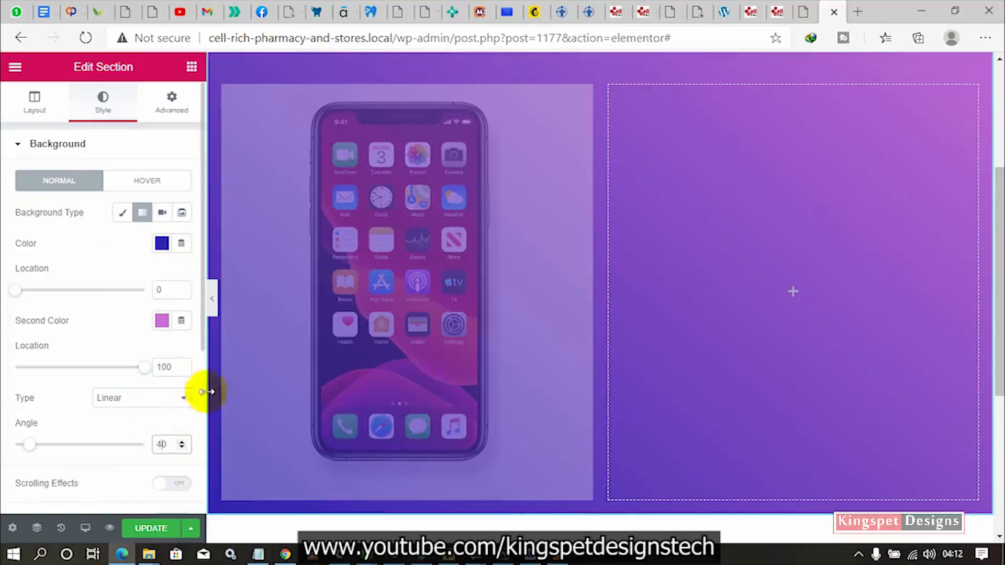
scroll(485, 350, up, 4)
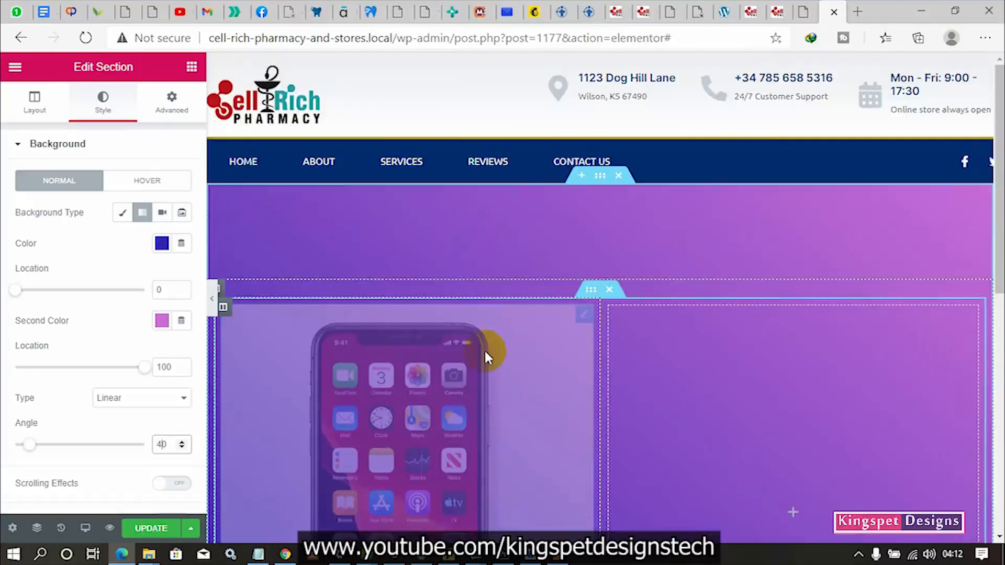
scroll(485, 352, down, 1)
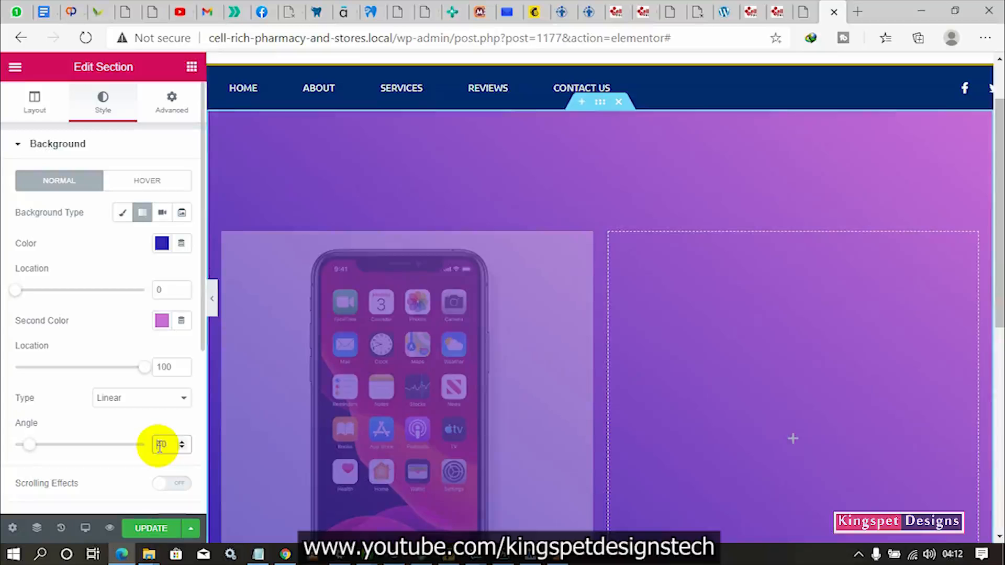
click(805, 16)
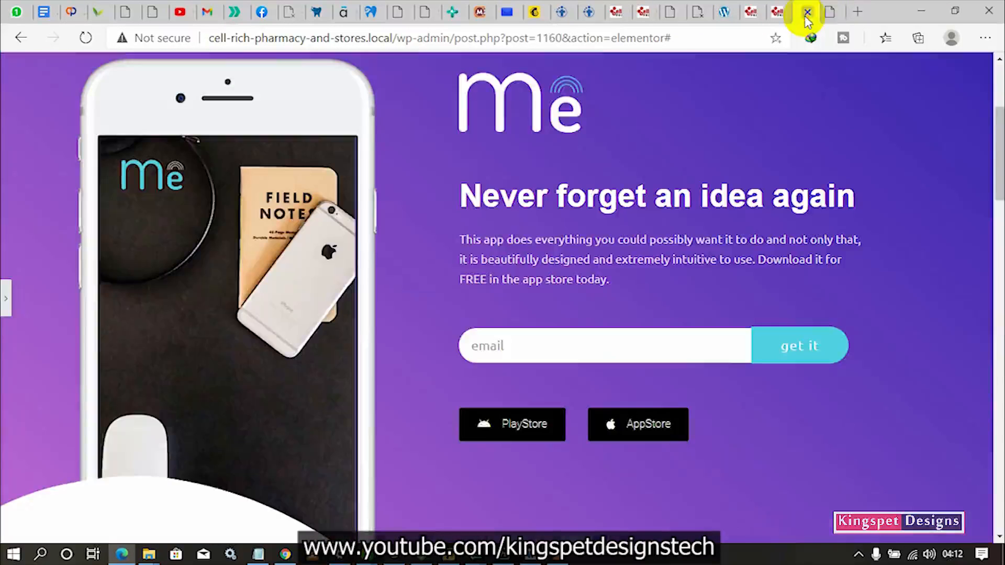
click(807, 12)
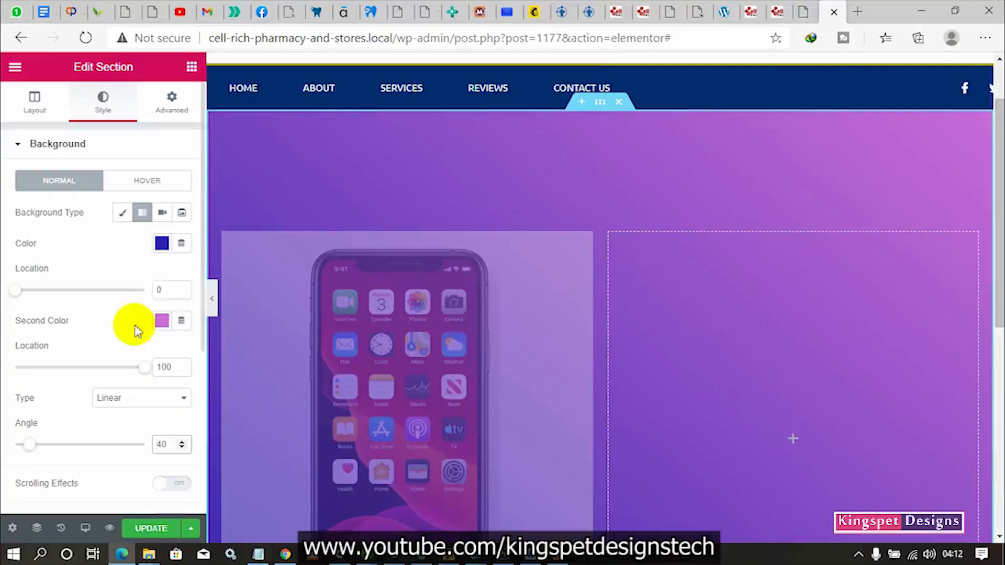
- Copy the second gradient color's code and set the section's first gradient color to C96DD8 with it
click(163, 244)
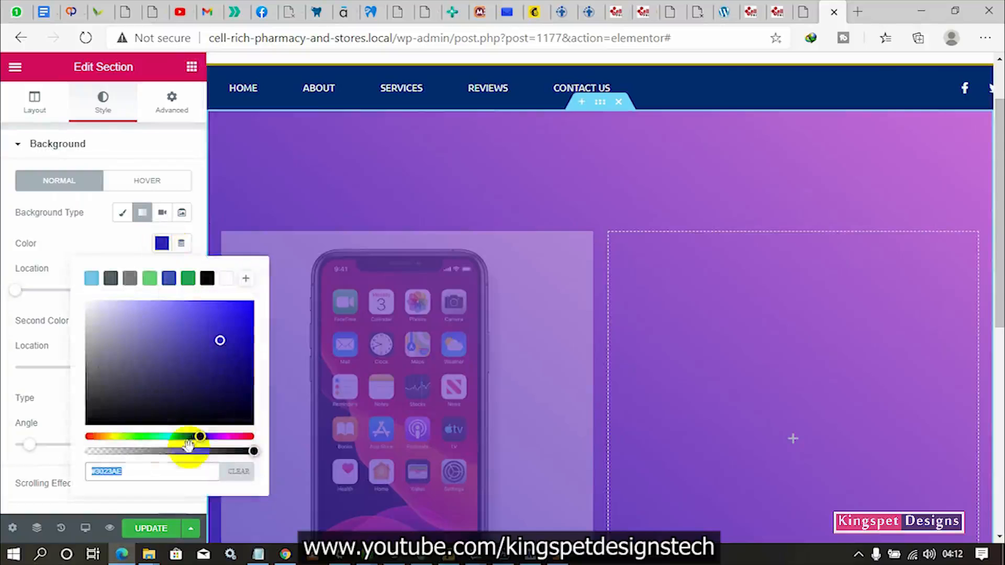
click(144, 243)
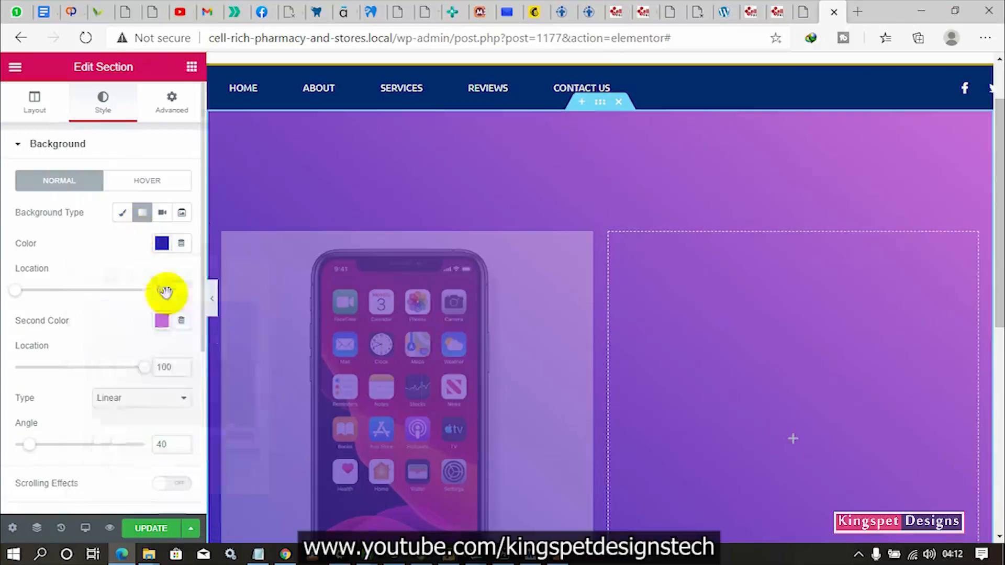
click(162, 320)
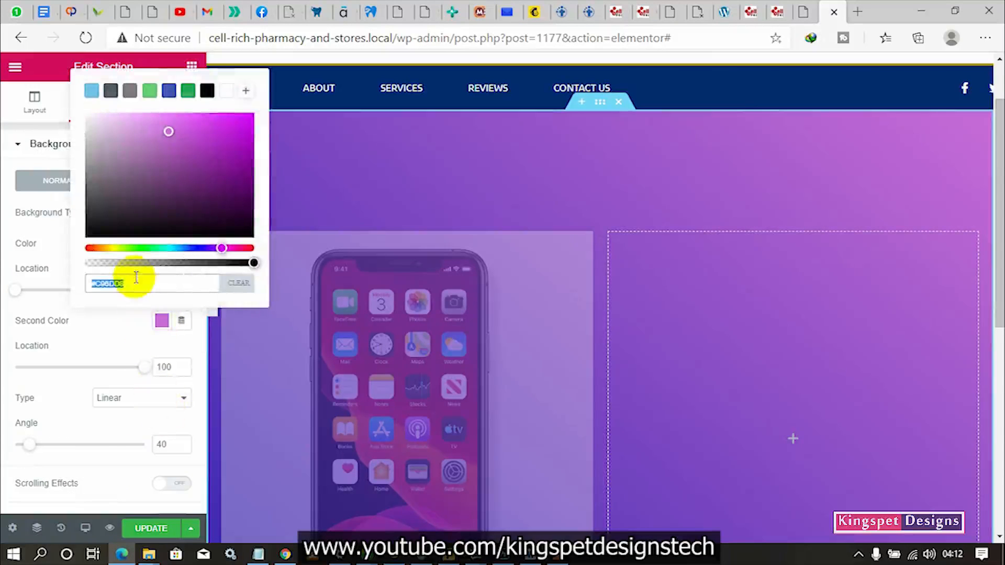
double_click(113, 283)
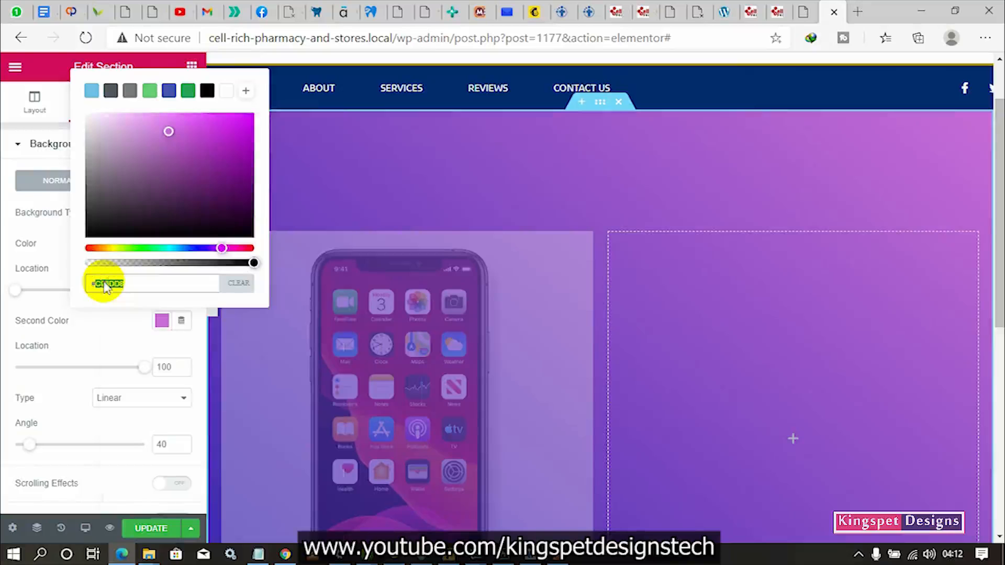
right_click(106, 287)
click(168, 197)
click(69, 269)
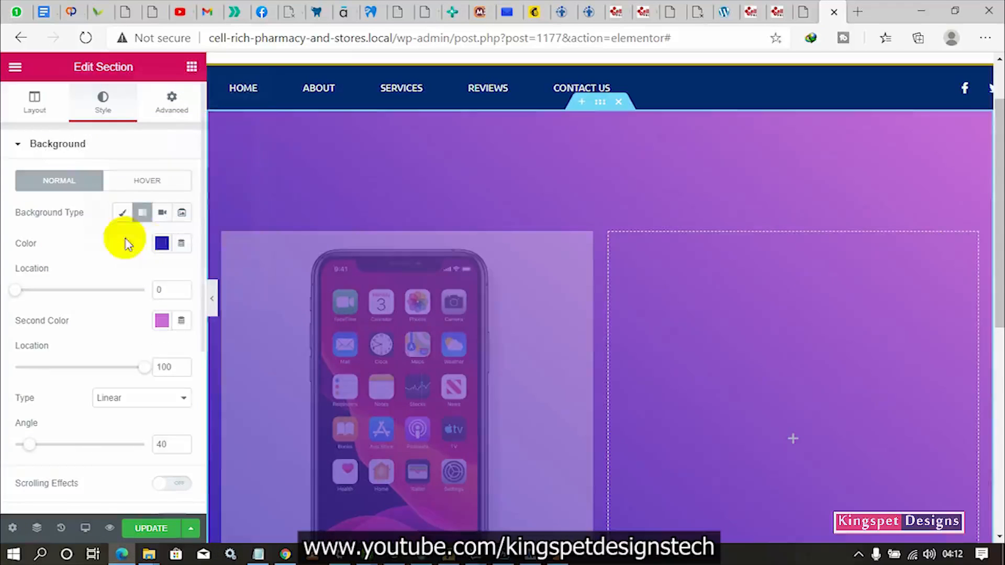
click(162, 242)
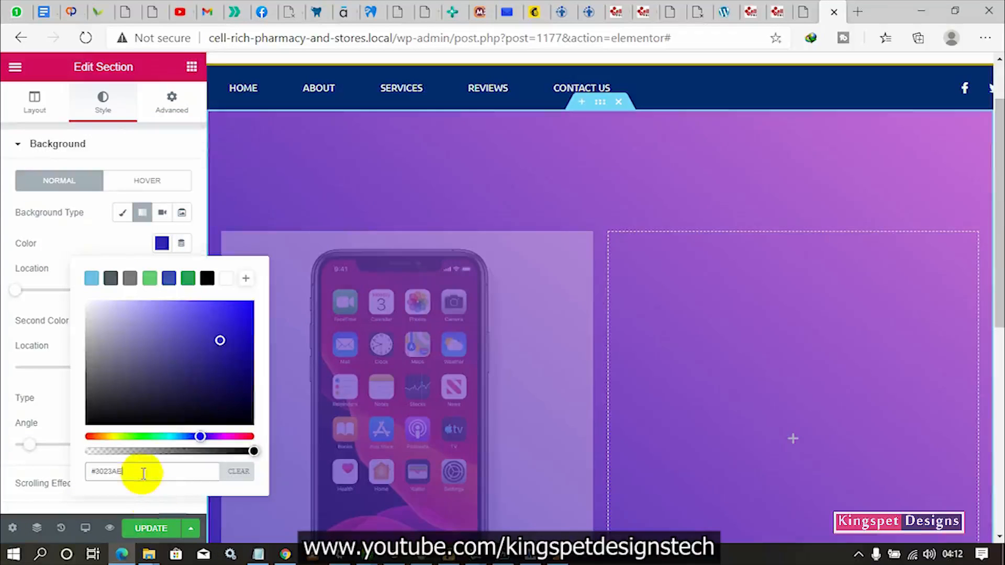
drag(144, 473, 63, 464)
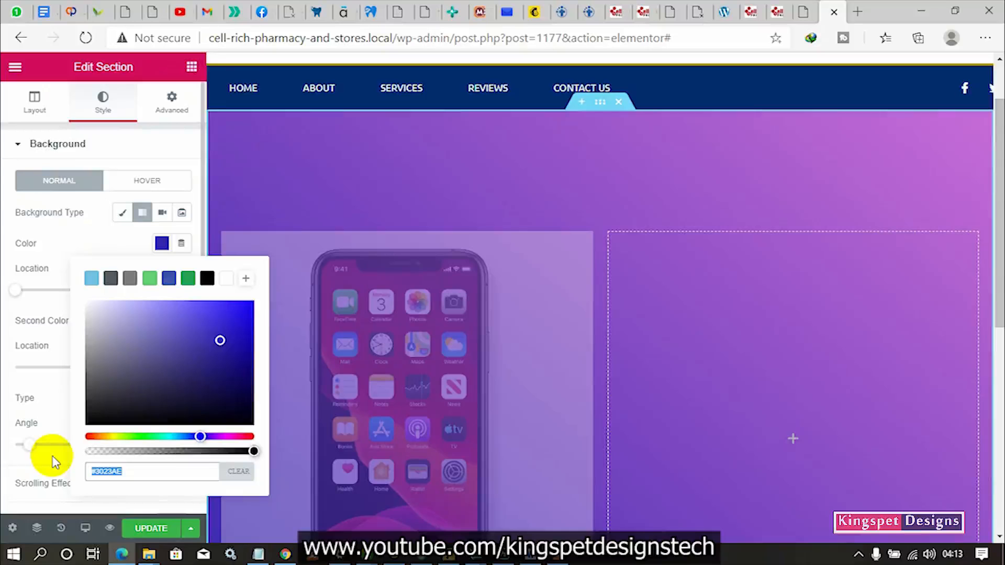
key(ctrl+v)
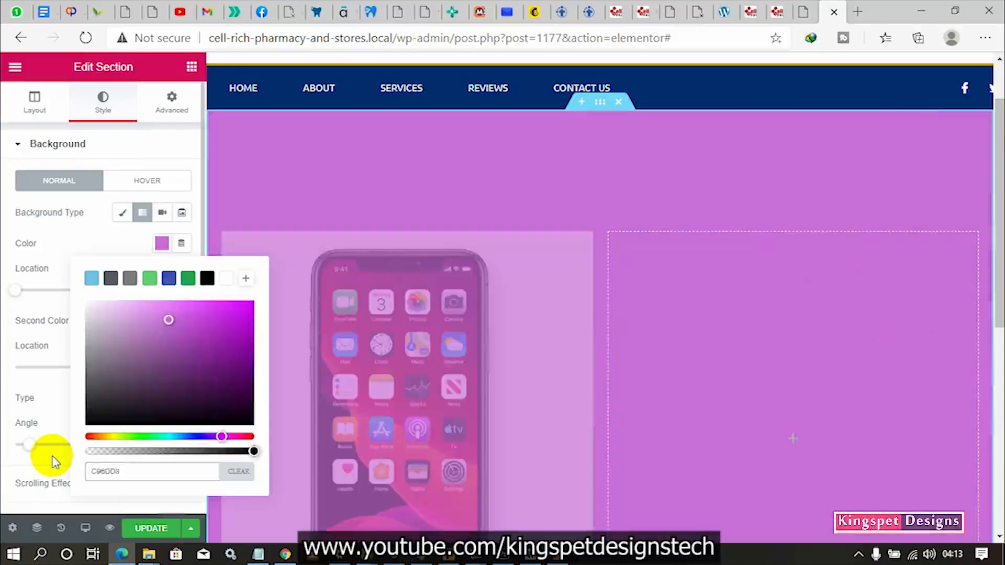
click(63, 345)
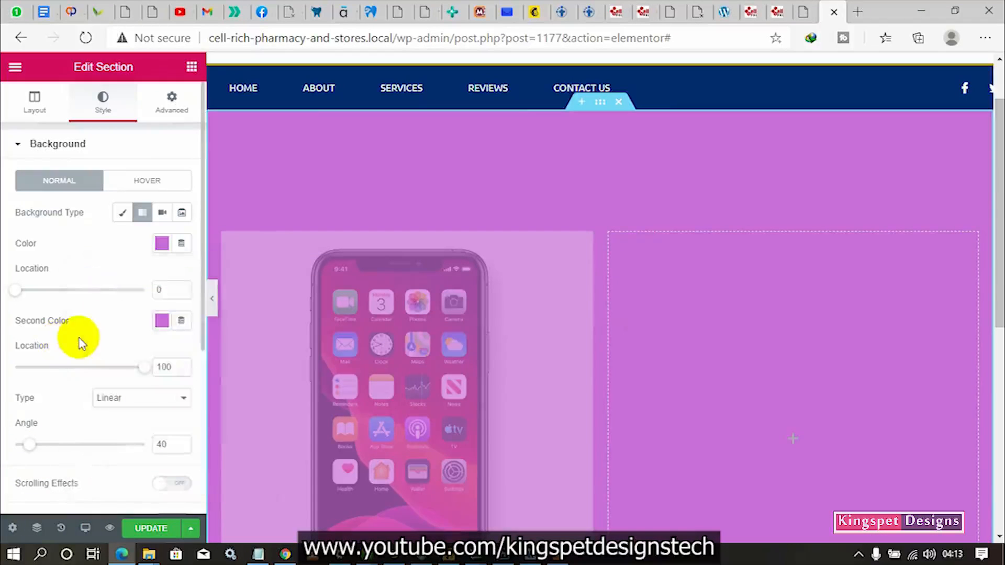
- Set the second gradient color to 3023AE, copied from the Notepad notes, and preview the section at full width
click(258, 554)
right_click(252, 185)
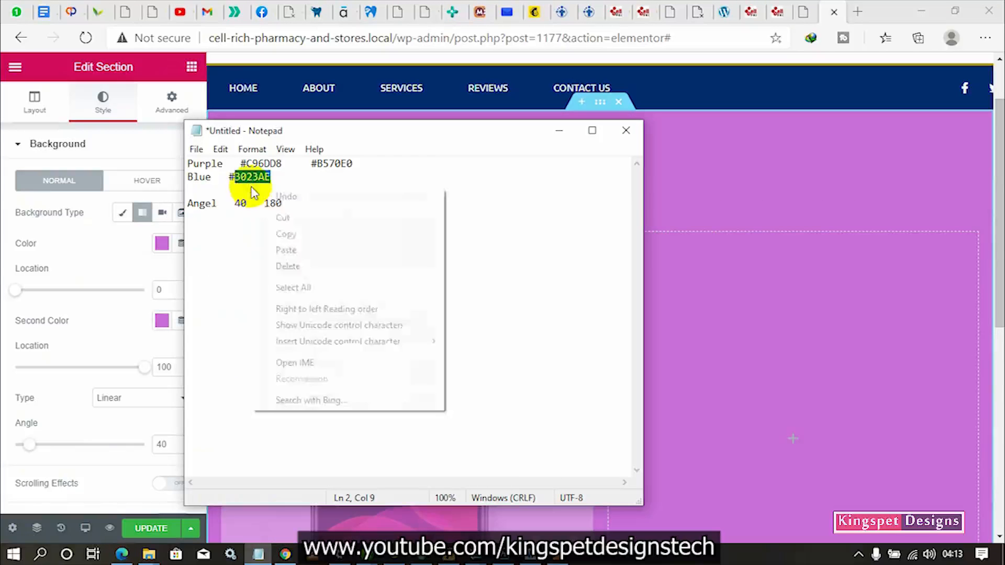
click(314, 238)
click(162, 320)
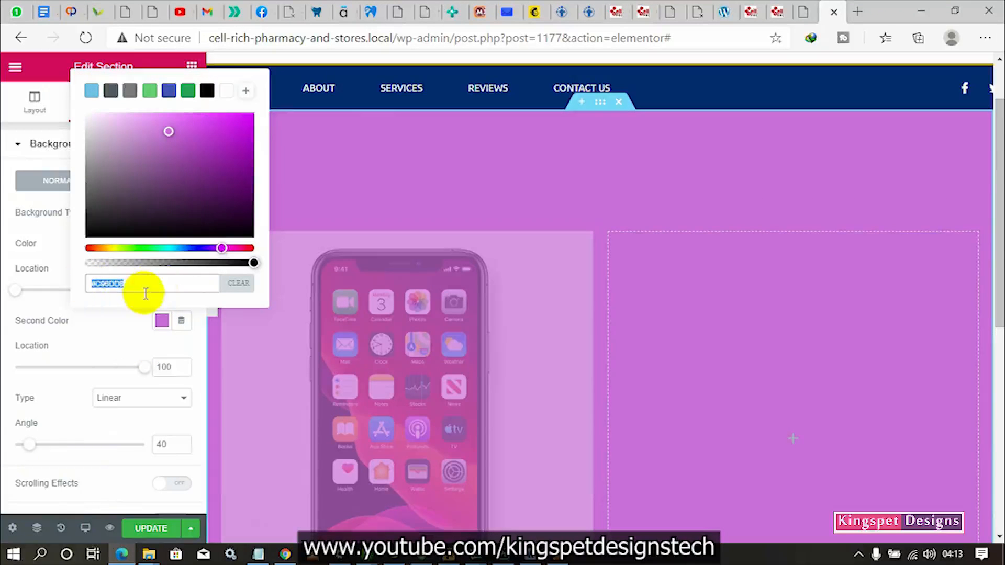
key(ctrl+v)
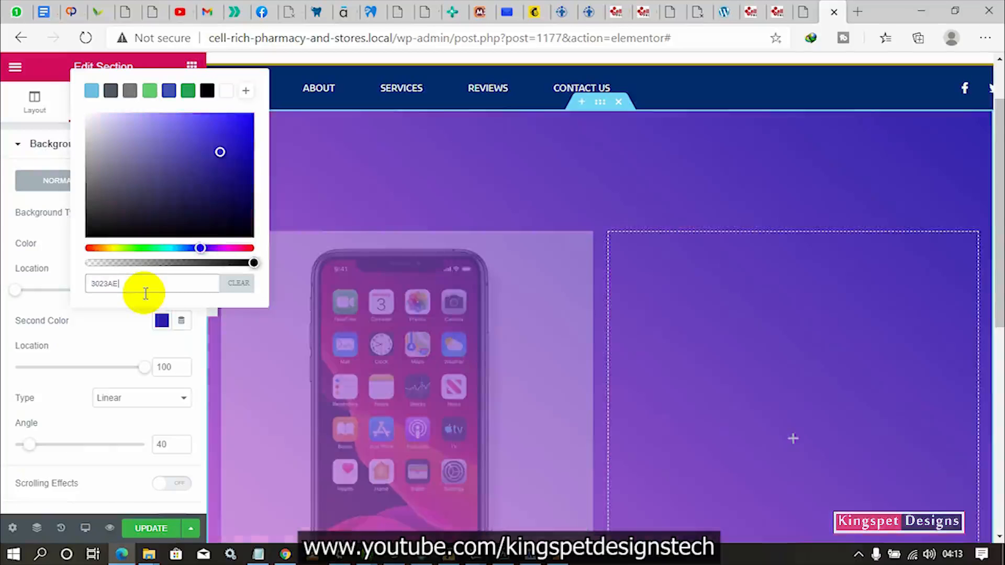
click(91, 335)
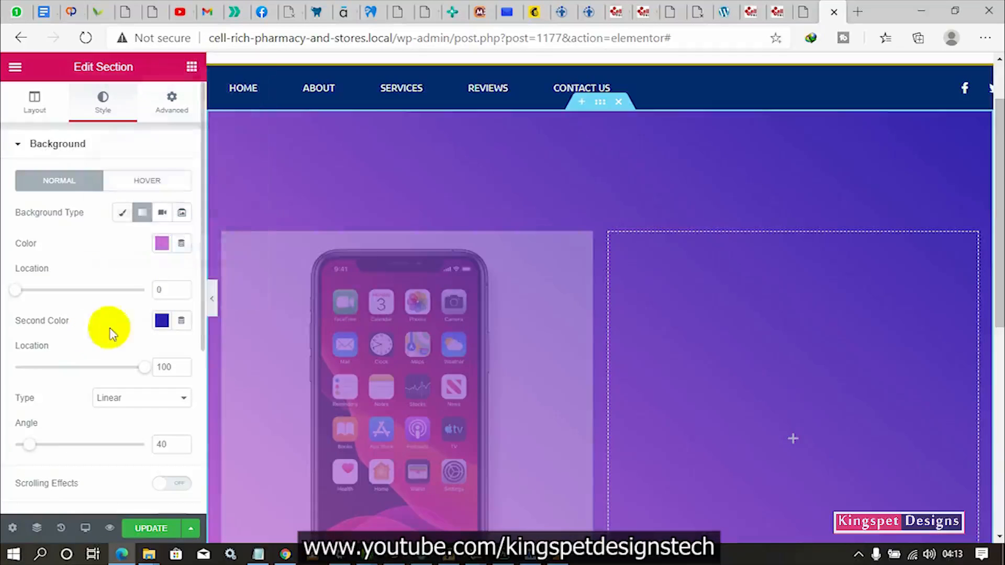
click(212, 301)
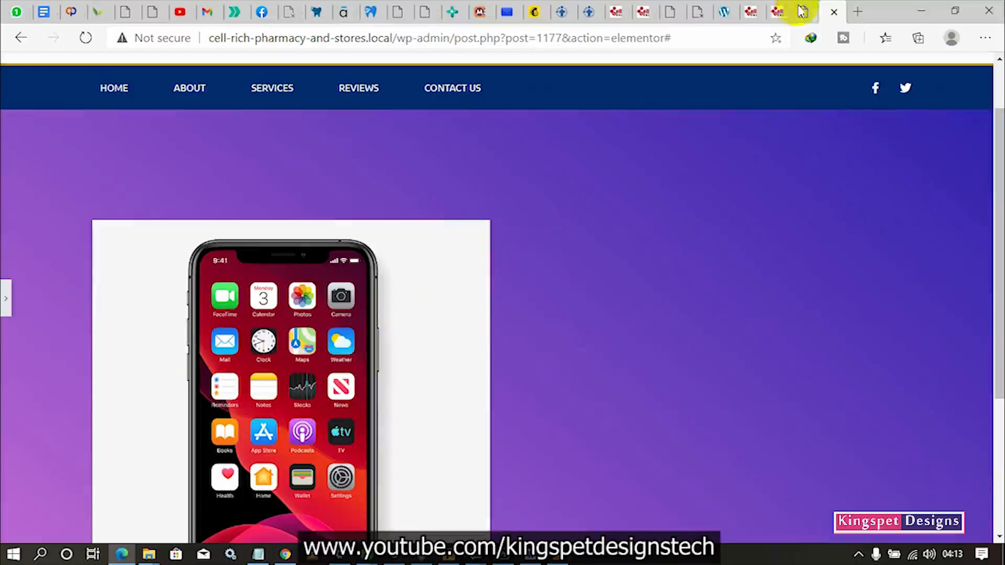
scroll(548, 271, down, 5)
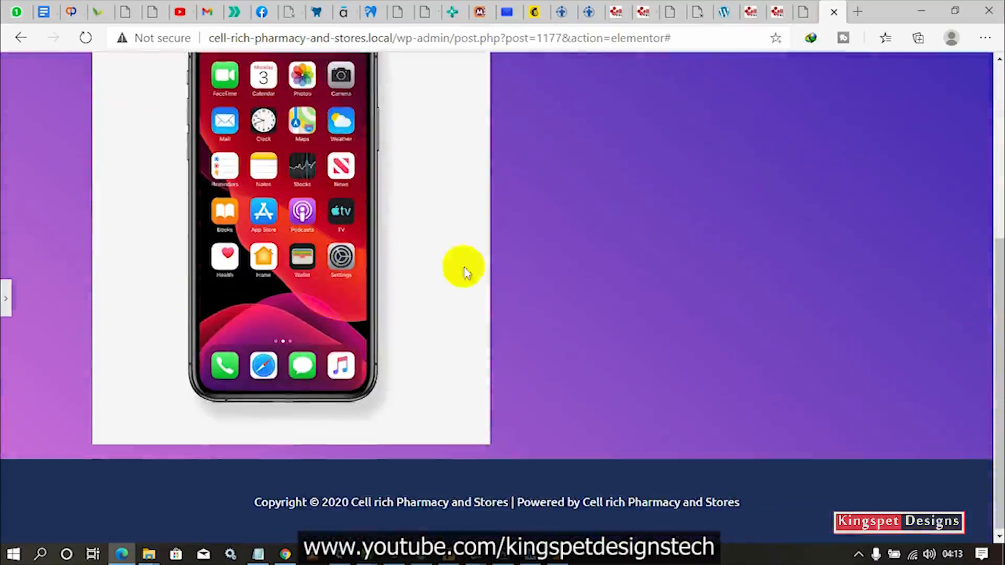
- Replace the phone picture in the first column with the hero-mobile-4 image from the media library and preview it at full width
scroll(465, 272, up, 5)
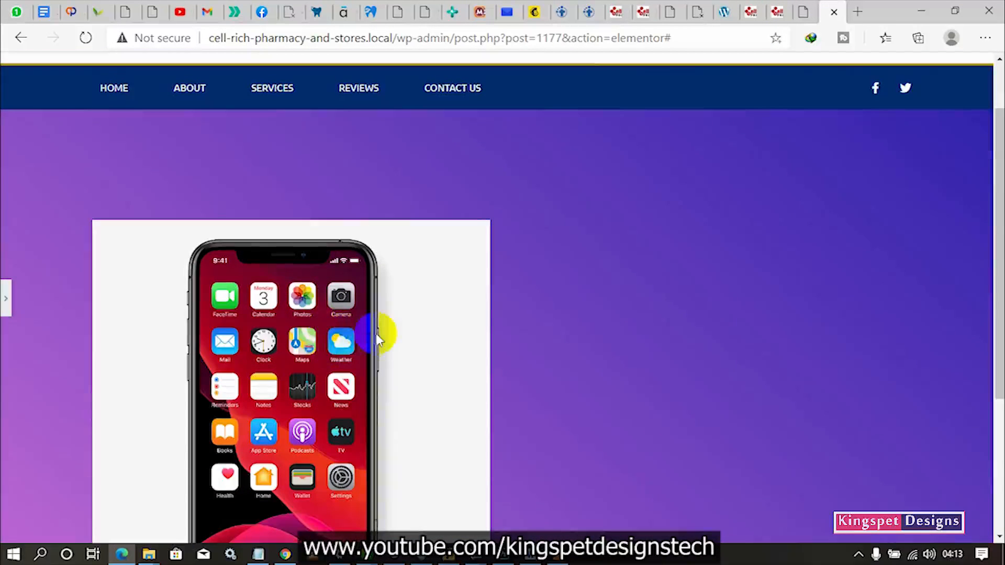
scroll(378, 339, down, 1)
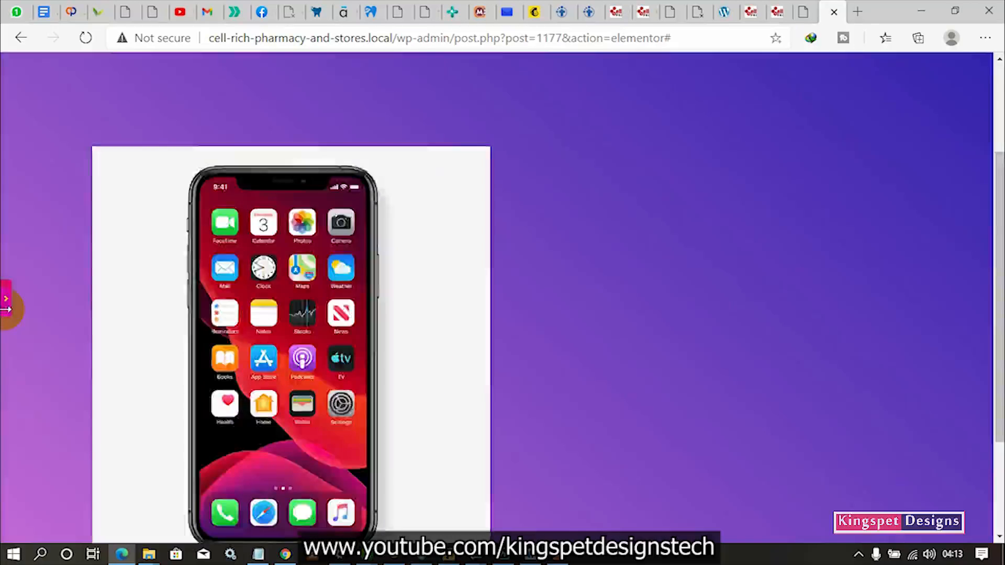
click(6, 302)
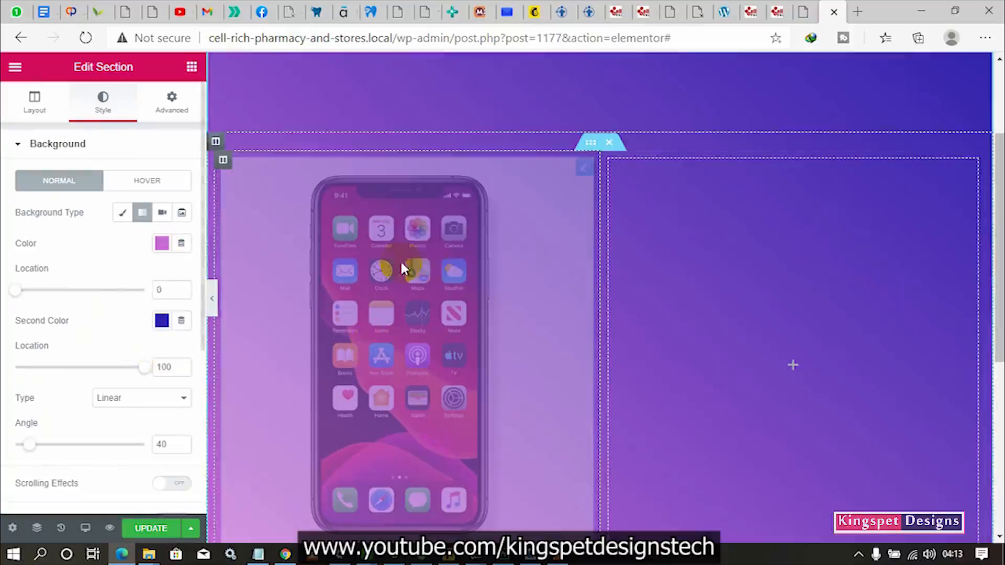
click(428, 263)
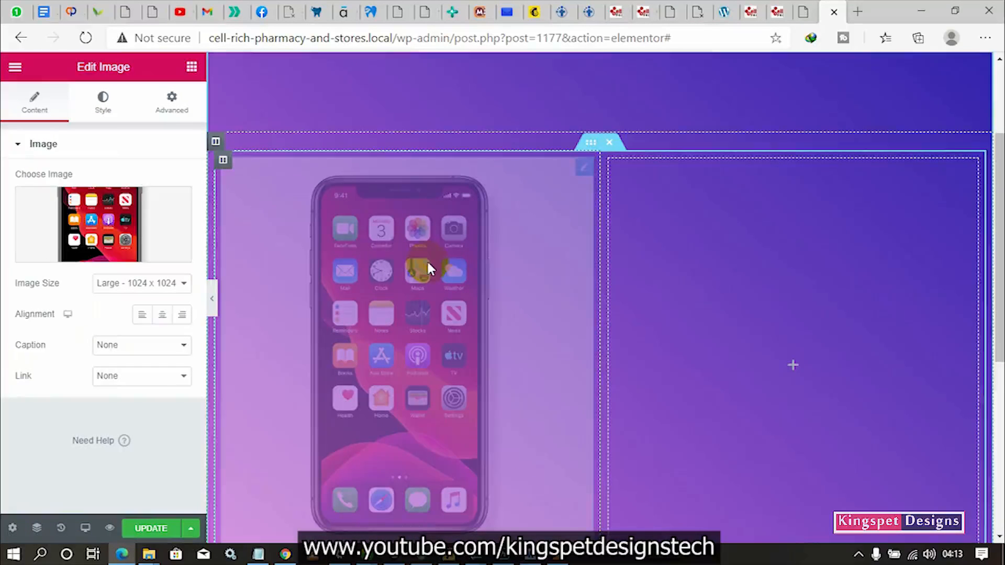
click(116, 211)
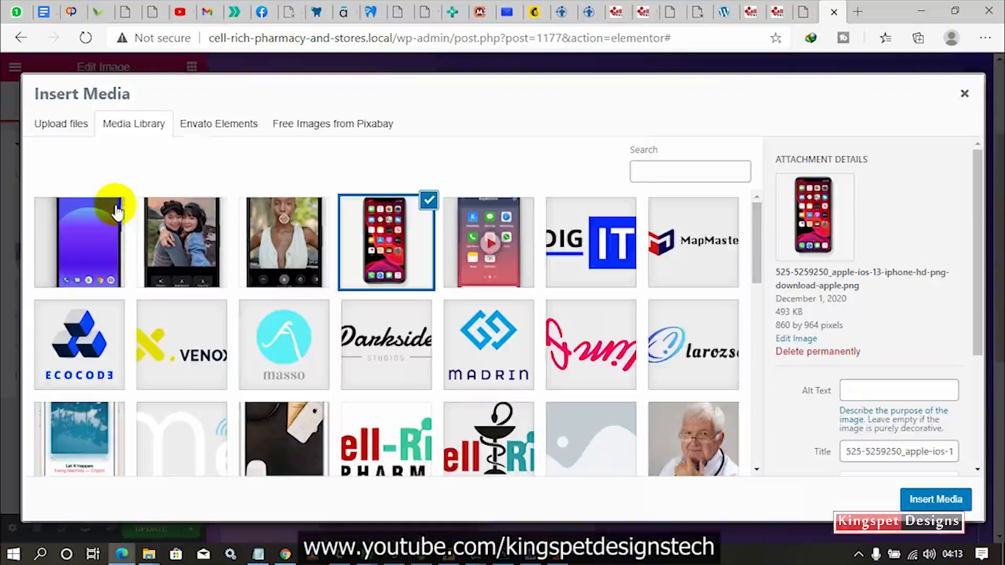
click(501, 267)
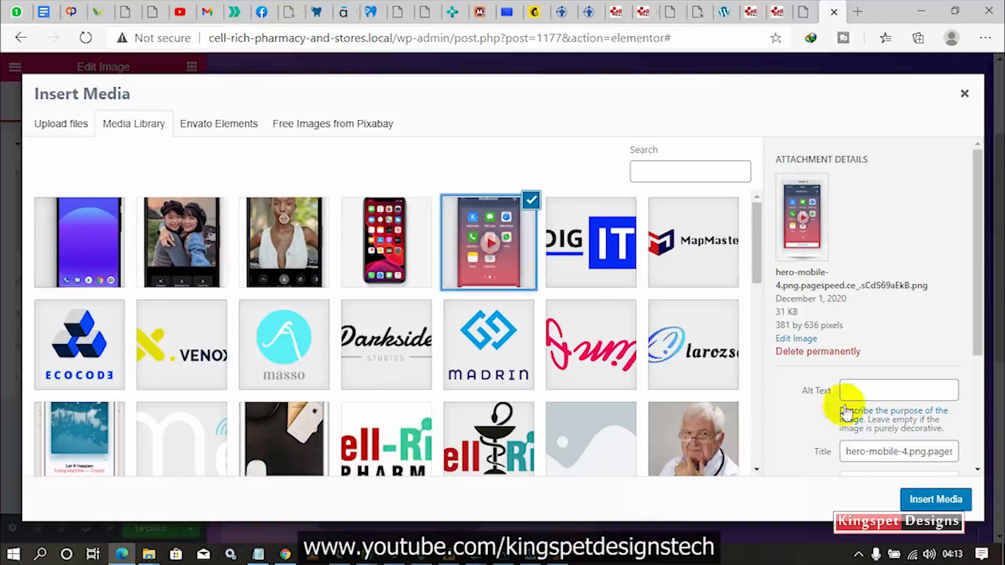
click(929, 499)
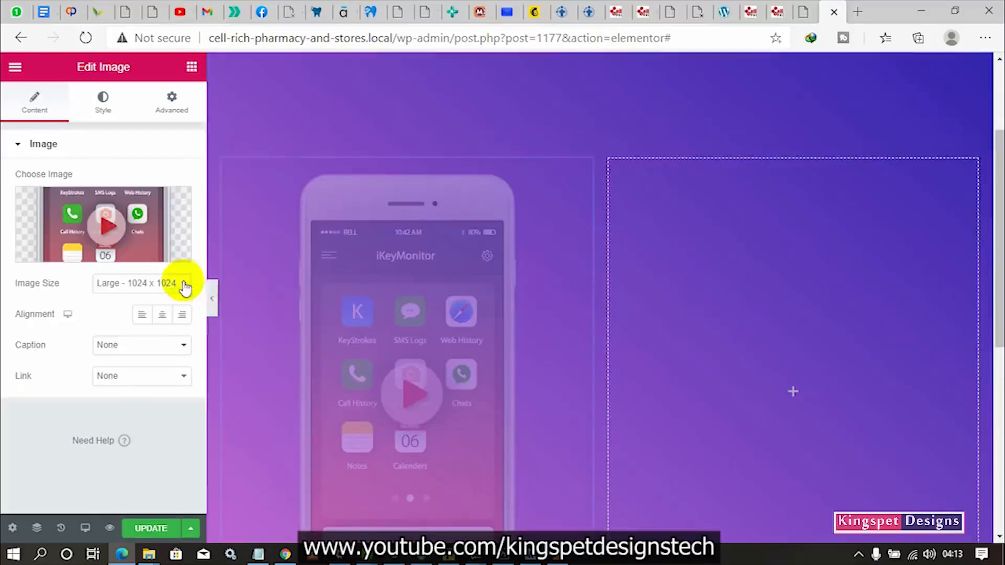
click(214, 298)
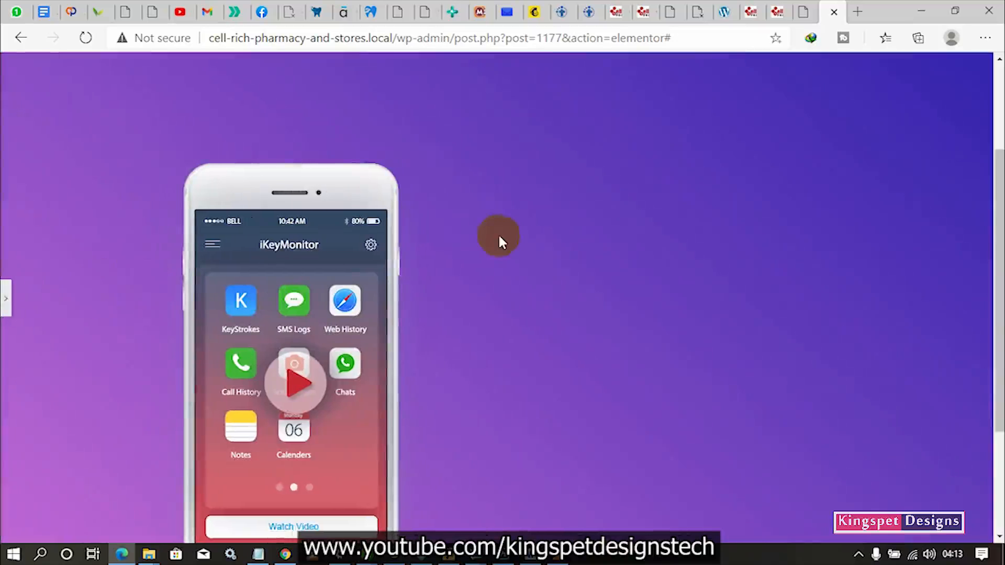
scroll(494, 234, down, 3)
scroll(493, 236, up, 3)
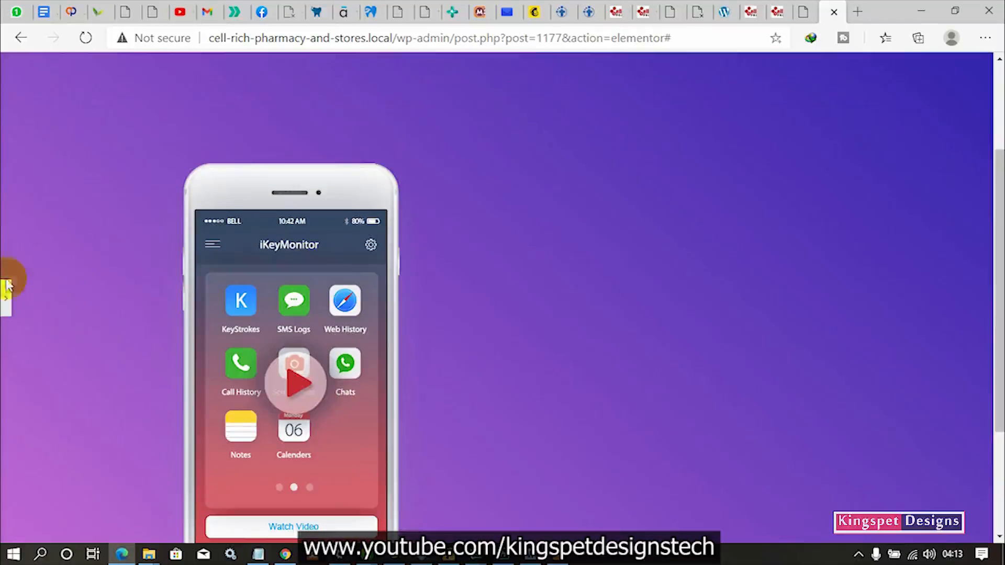
click(4, 299)
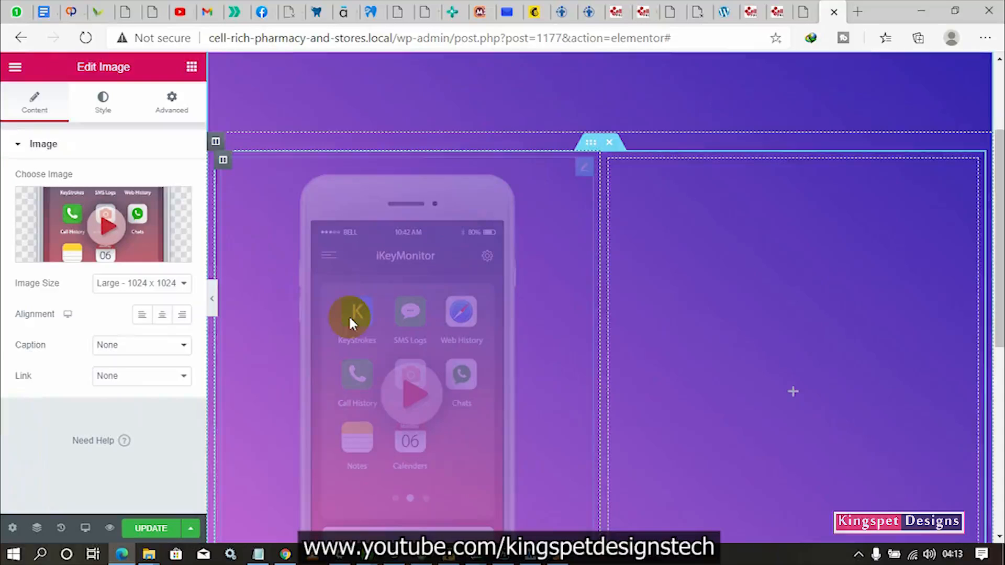
- Copy the heading text "Never forget an idea again" from the finished example page and return to the page being built
click(803, 12)
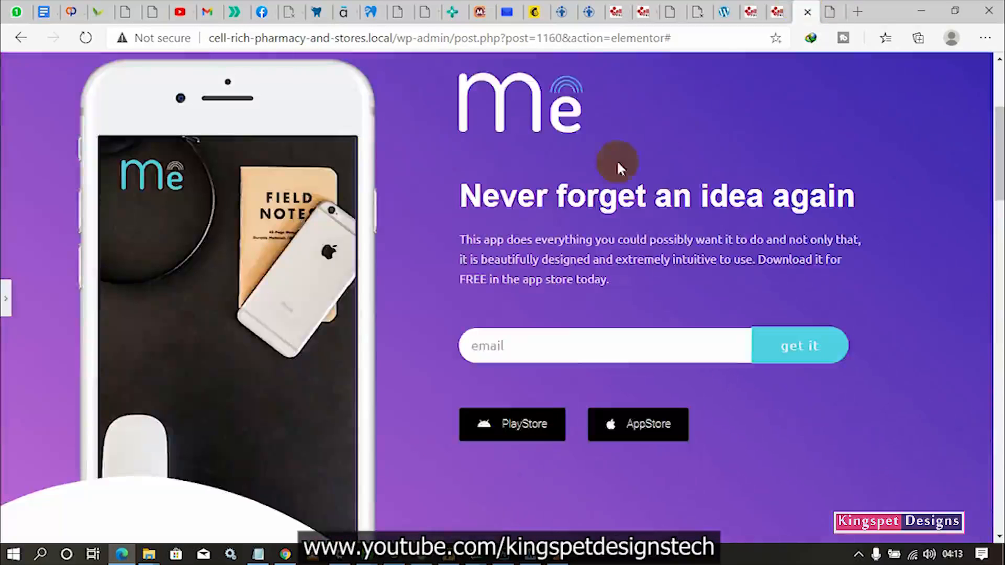
scroll(565, 220, up, 2)
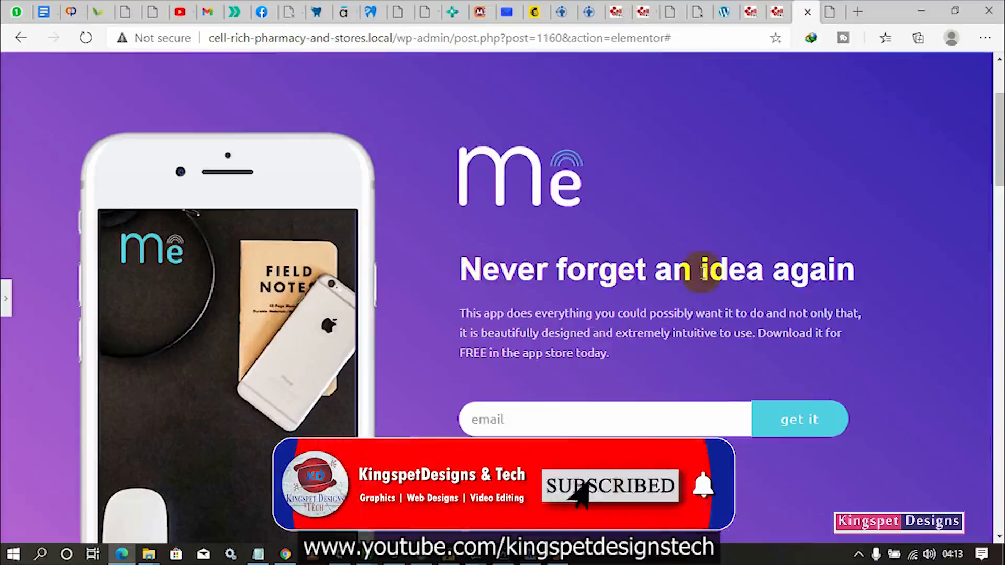
drag(859, 271, 645, 271)
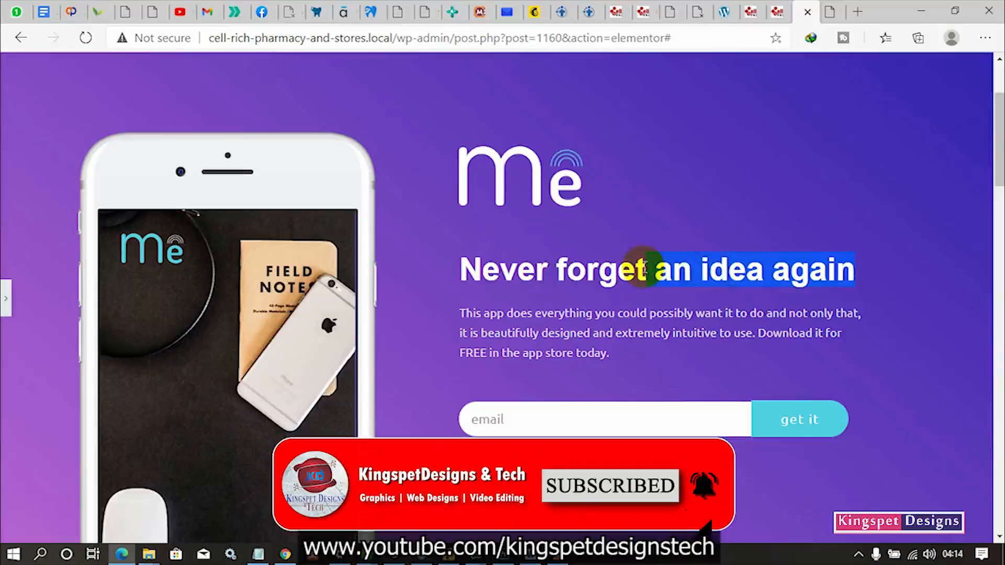
click(872, 277)
drag(858, 286, 462, 267)
right_click(479, 265)
click(521, 284)
click(807, 7)
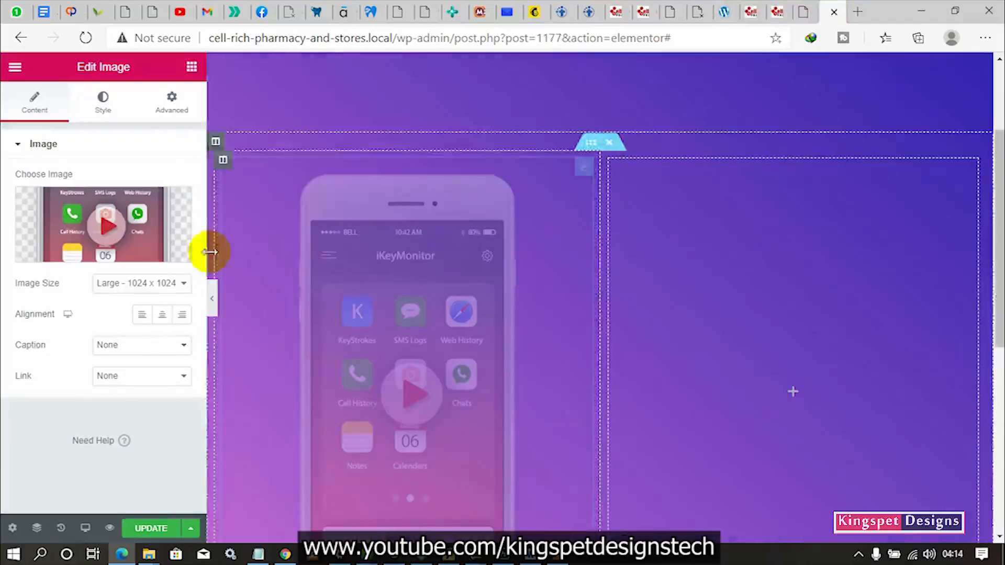
- Add an Image, a Heading and a Text Editor widget, stacked in that order, to the empty second column
click(195, 68)
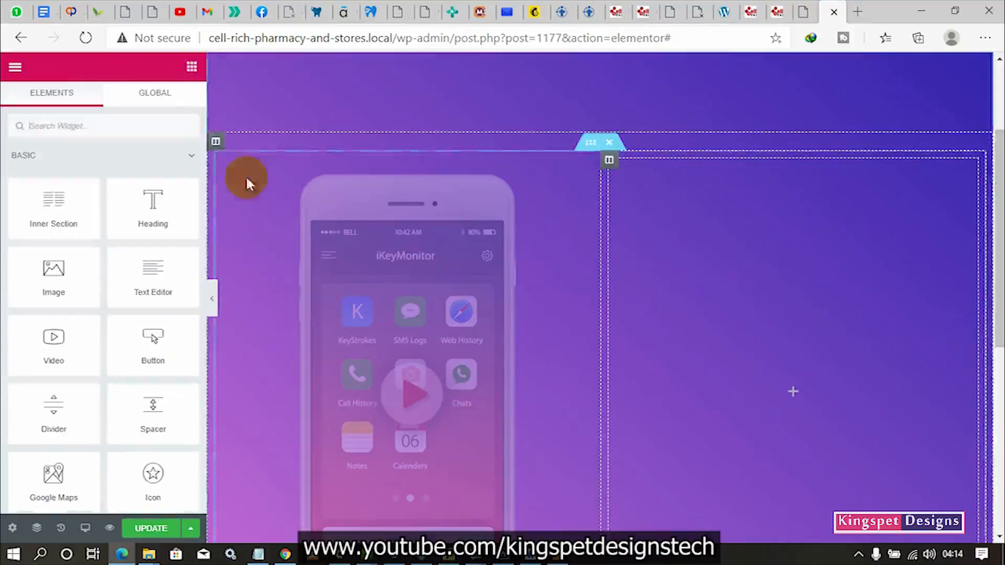
drag(51, 273, 698, 208)
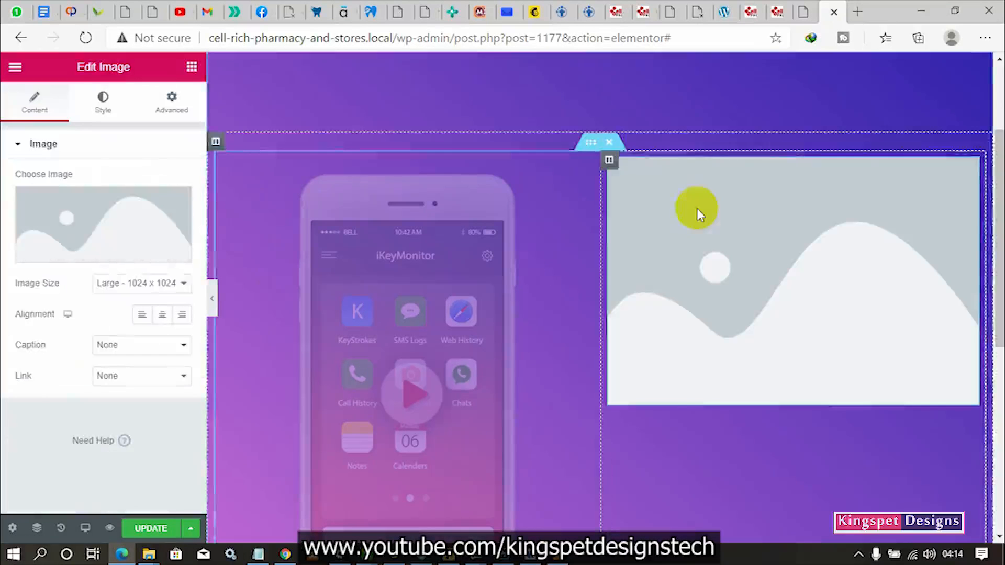
click(191, 73)
drag(149, 205, 734, 405)
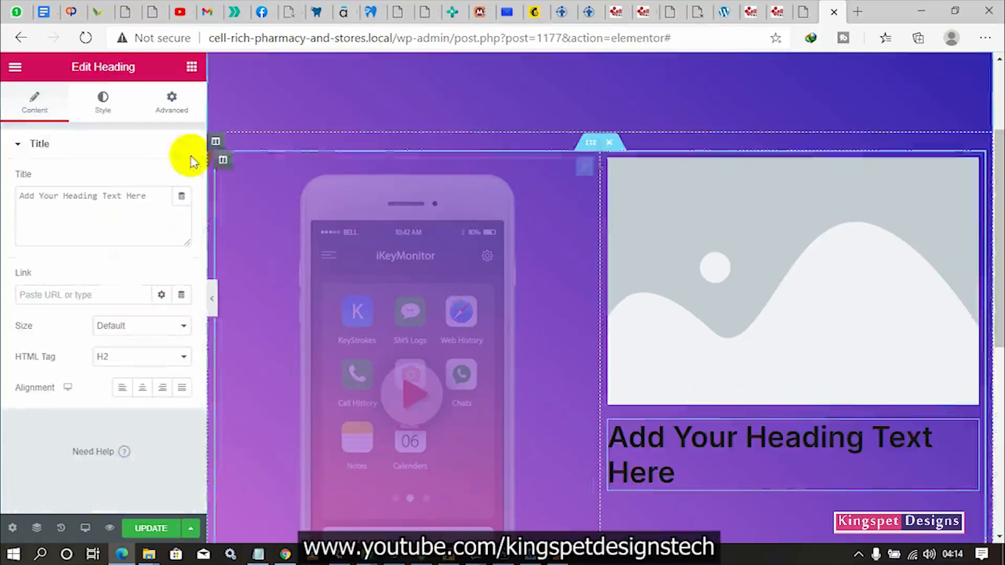
click(191, 67)
drag(162, 265, 749, 485)
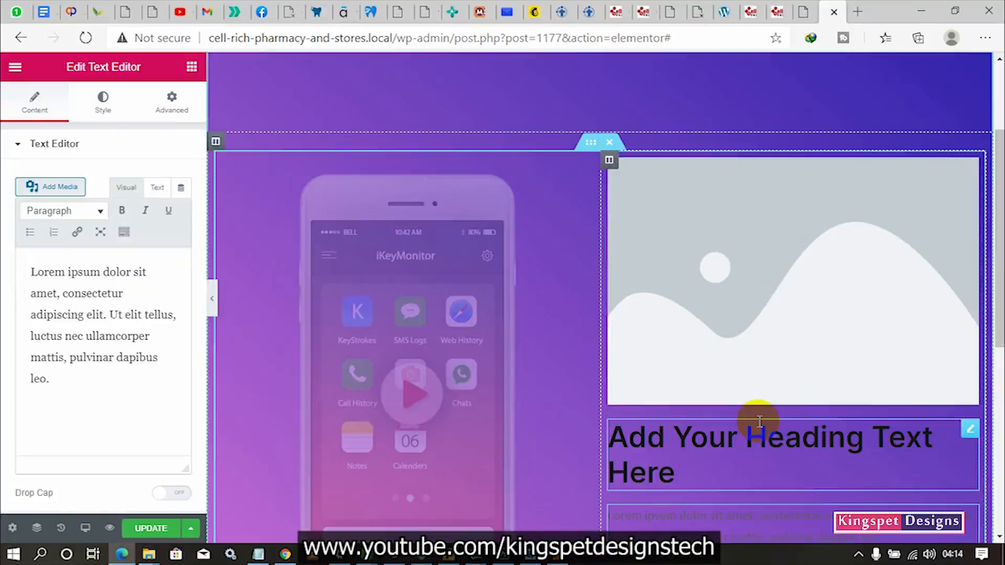
- Set the second column's placeholder image to the ds-1.png logo from the media library and align it left
click(746, 319)
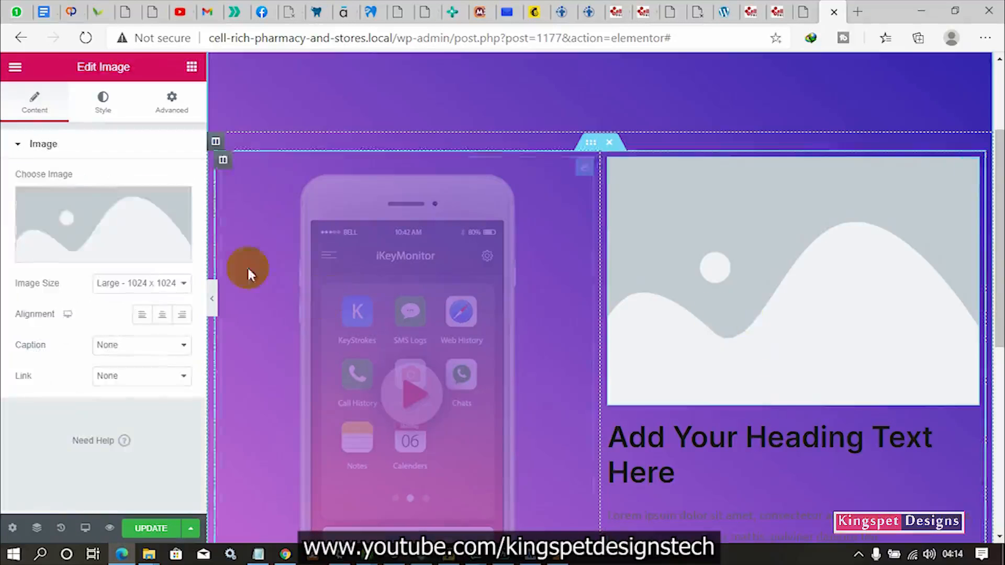
click(105, 202)
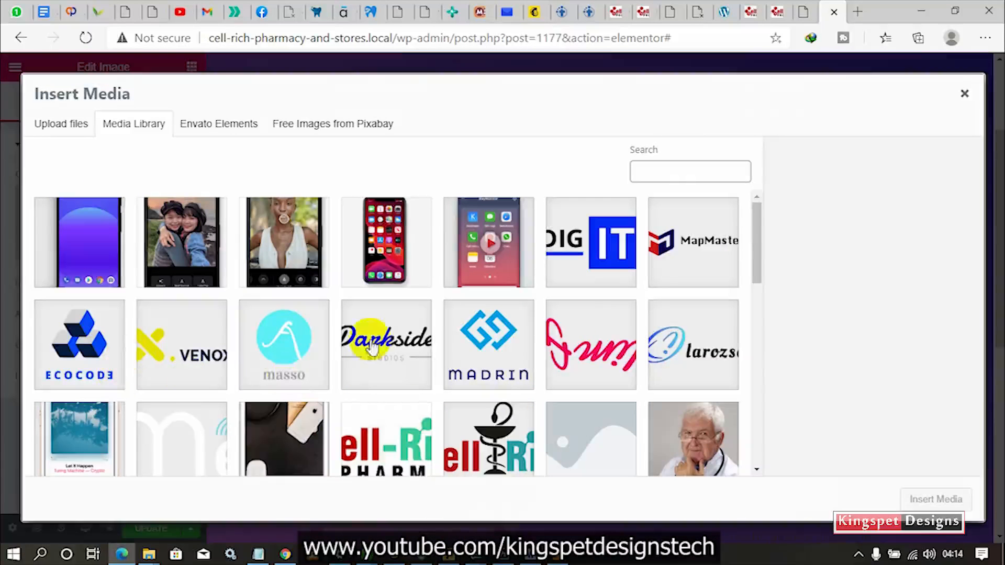
click(203, 434)
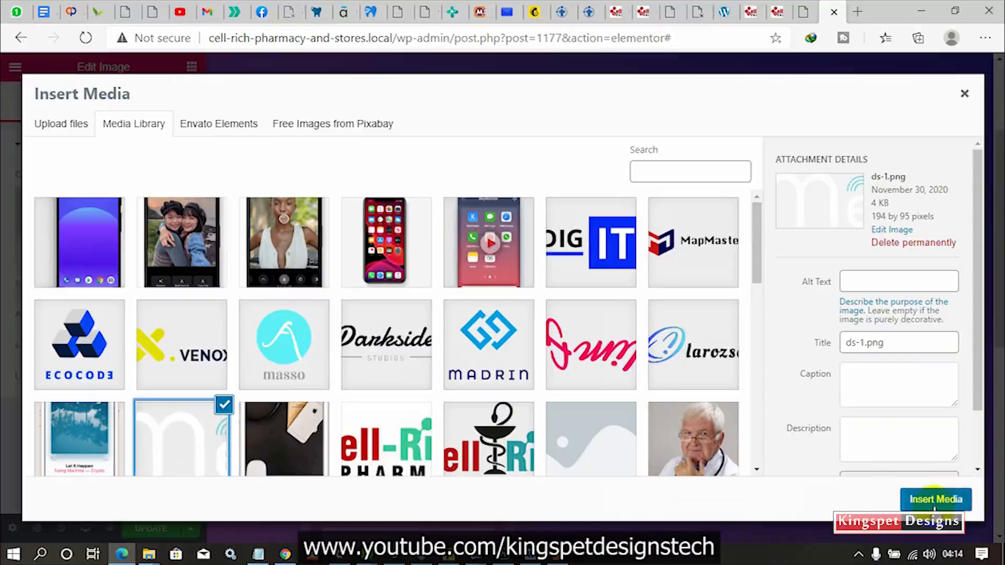
click(933, 503)
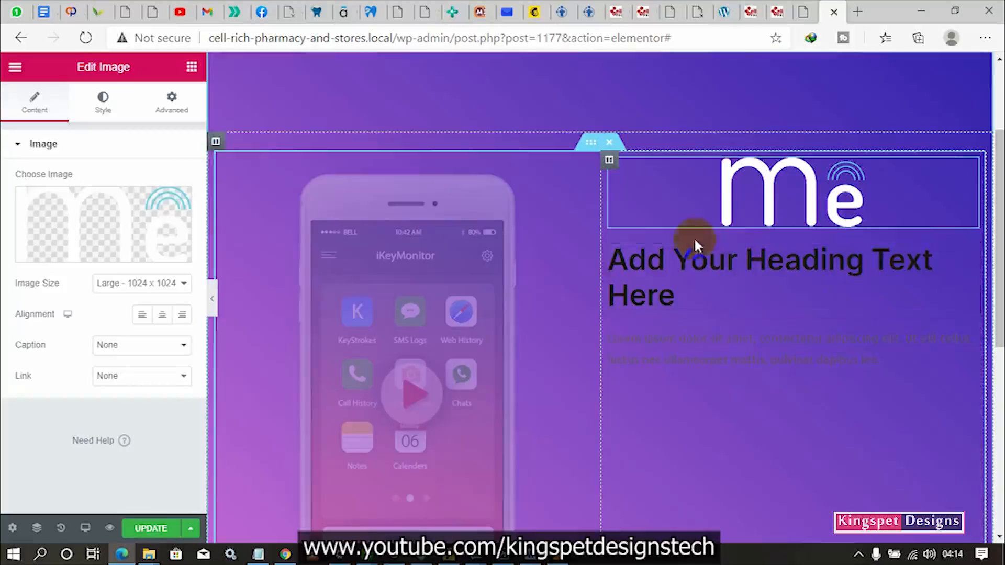
click(141, 316)
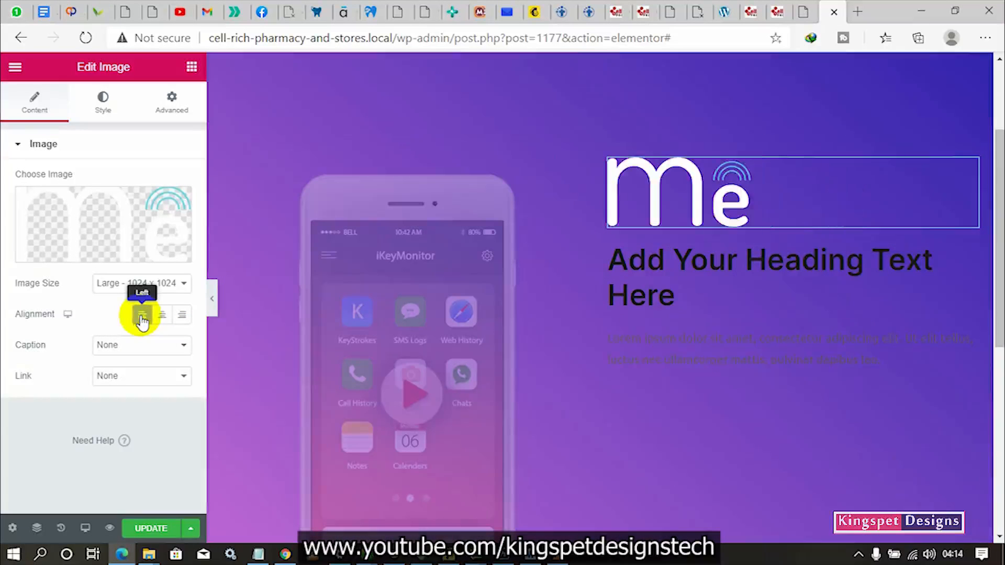
- Replace the placeholder heading under the logo with the copied text "Never forget an idea again"
click(683, 272)
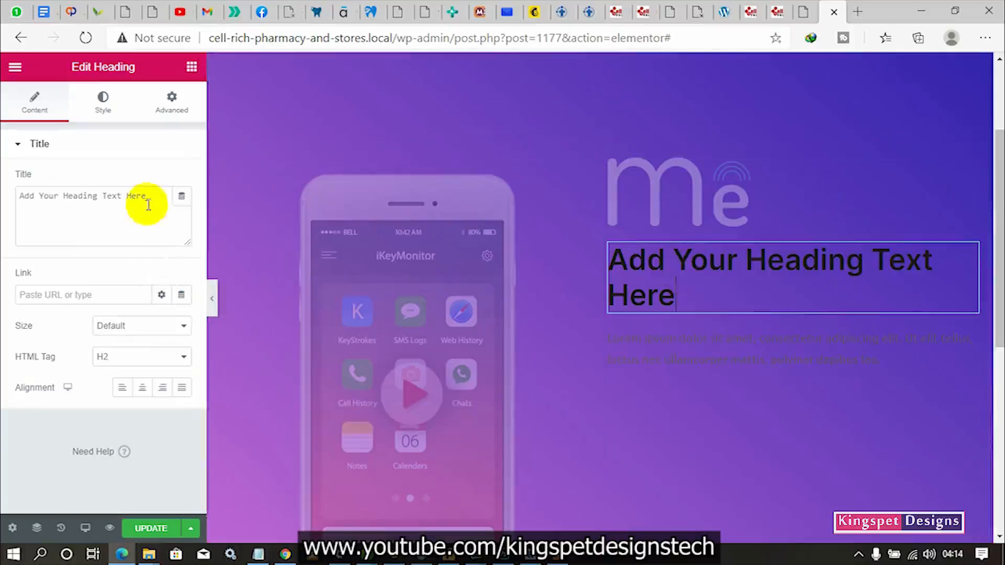
drag(147, 202, 2, 207)
right_click(60, 199)
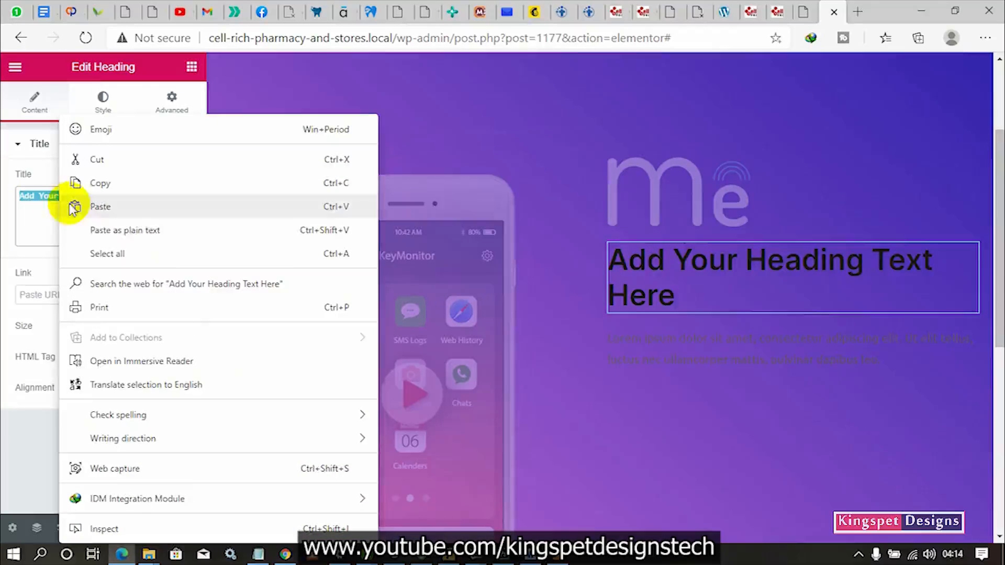
click(105, 204)
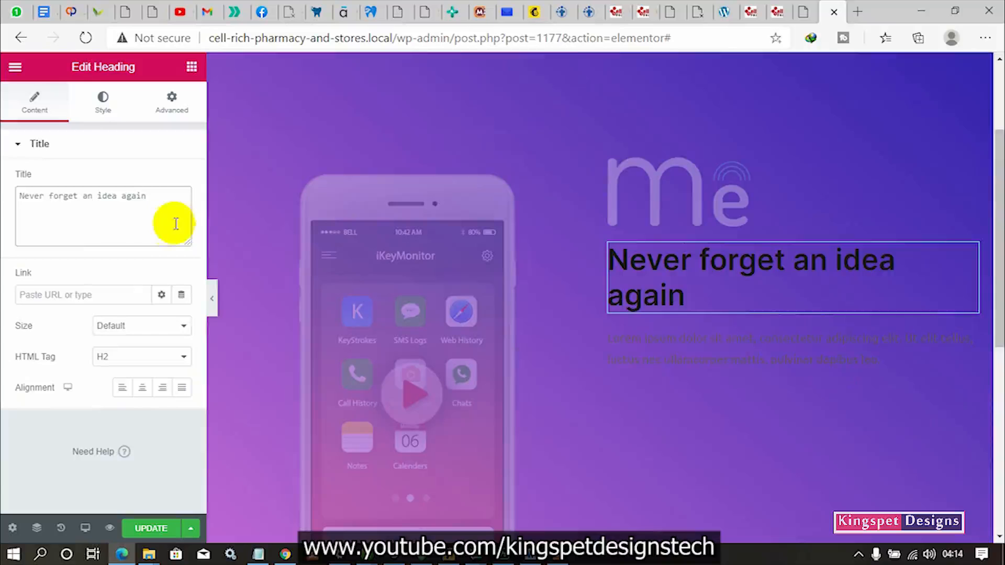
- Set the heading's typography font family to Ubuntu
click(103, 101)
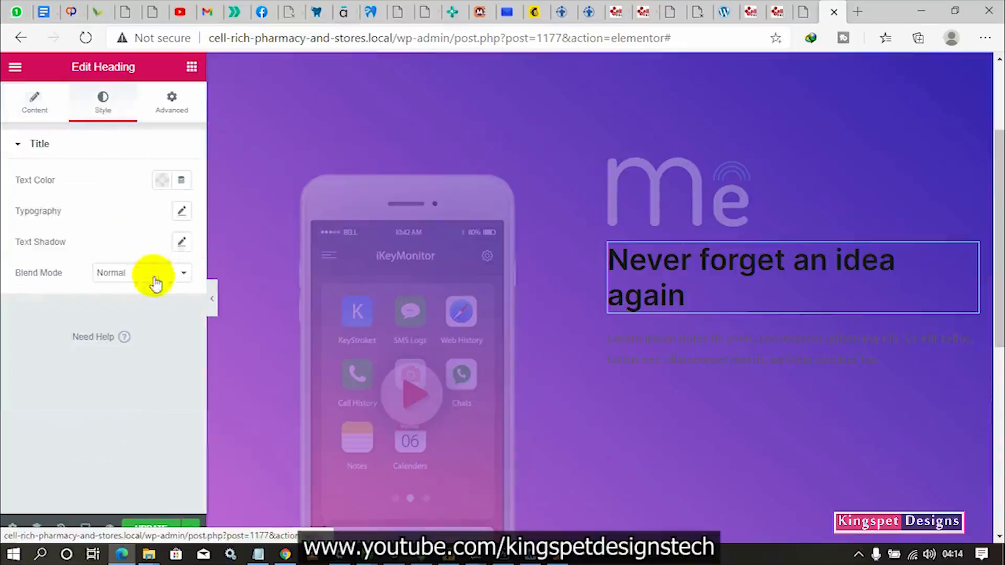
click(182, 211)
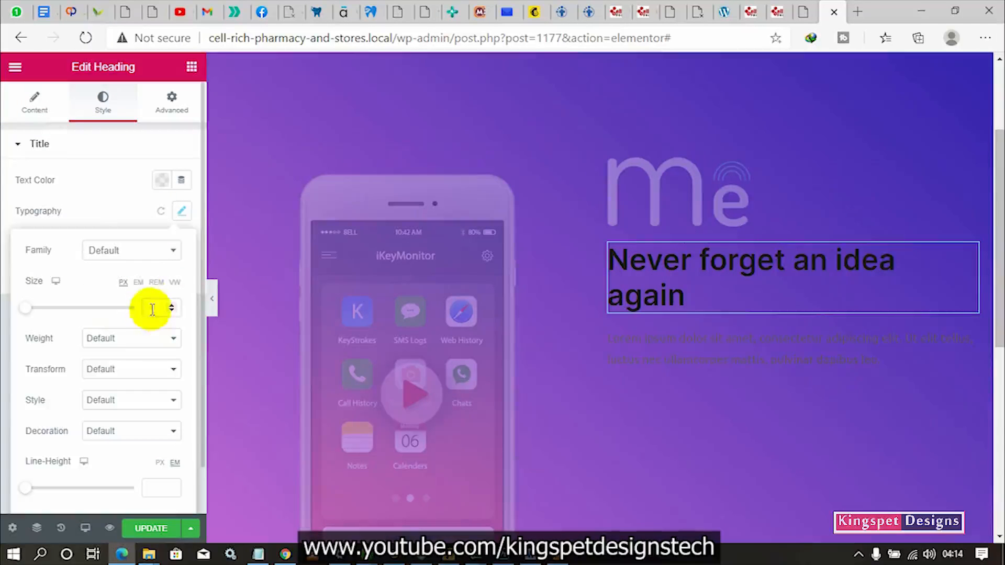
click(151, 255)
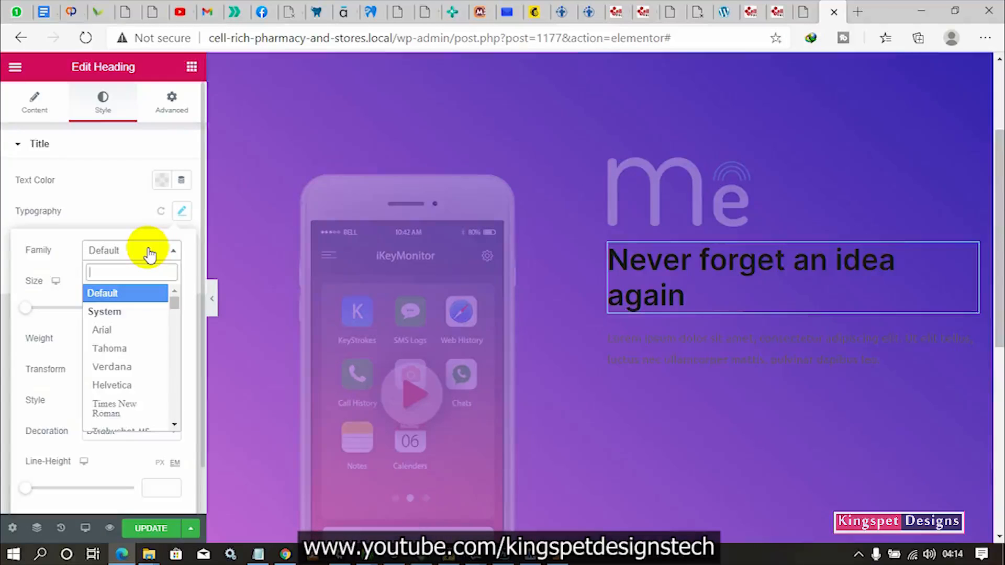
text(u)
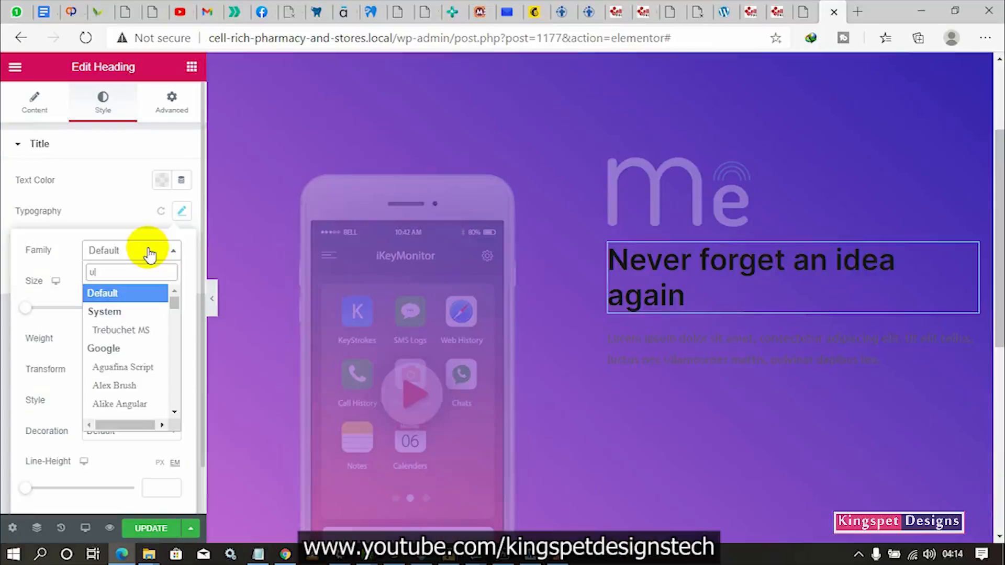
text(ba)
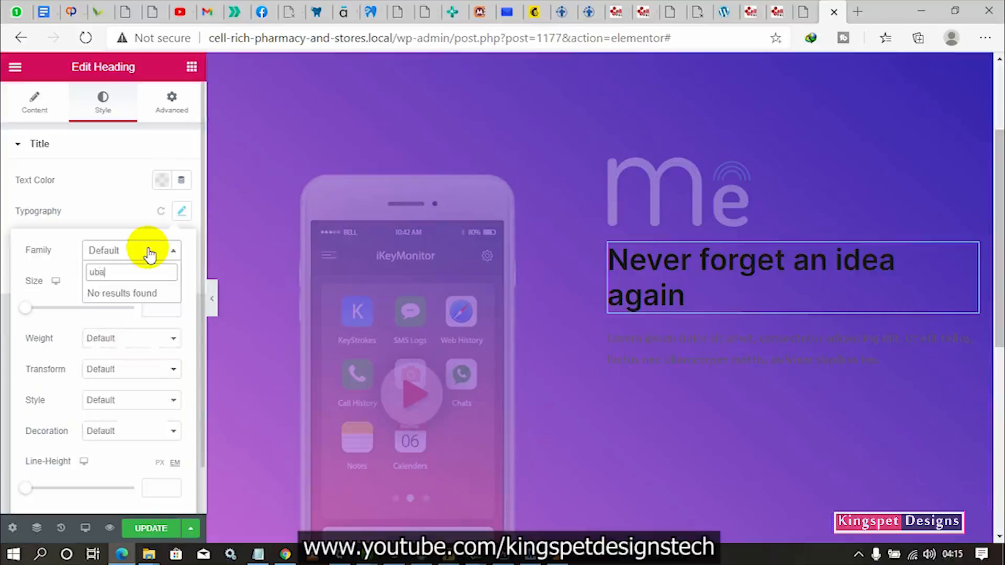
key(BackSpace)
key(BackSpace)
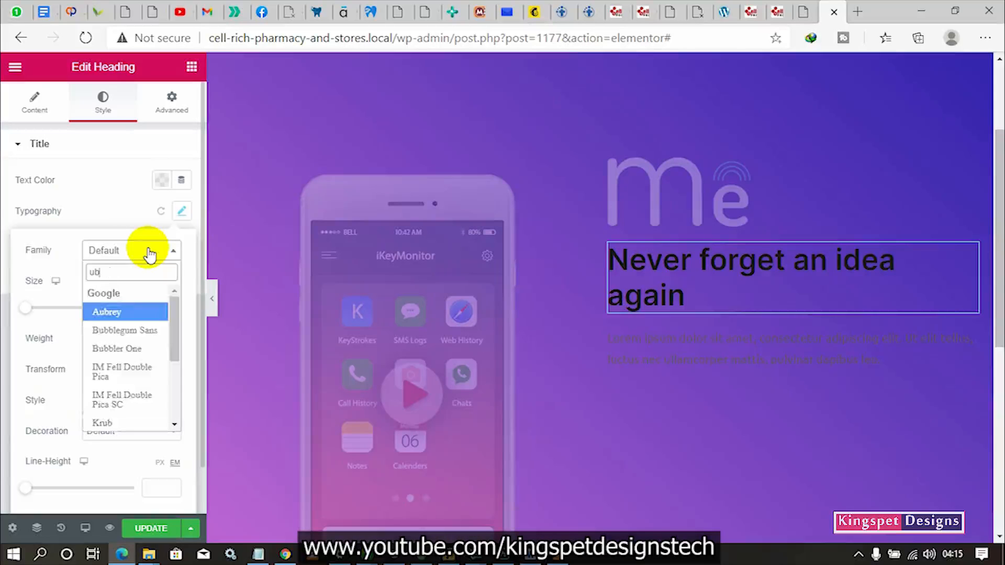
key(BackSpace)
key(BackSpace)
drag(175, 301, 182, 397)
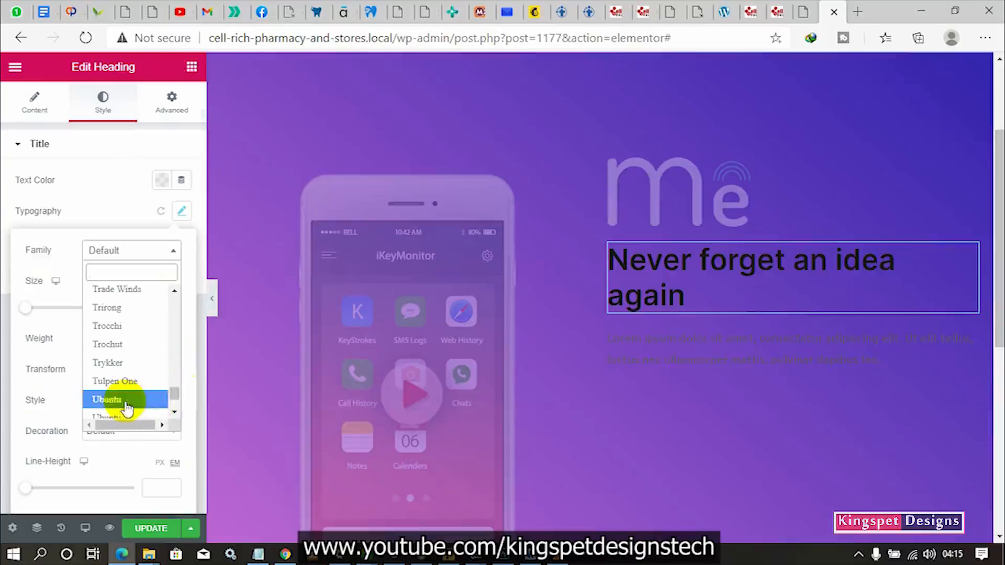
click(174, 415)
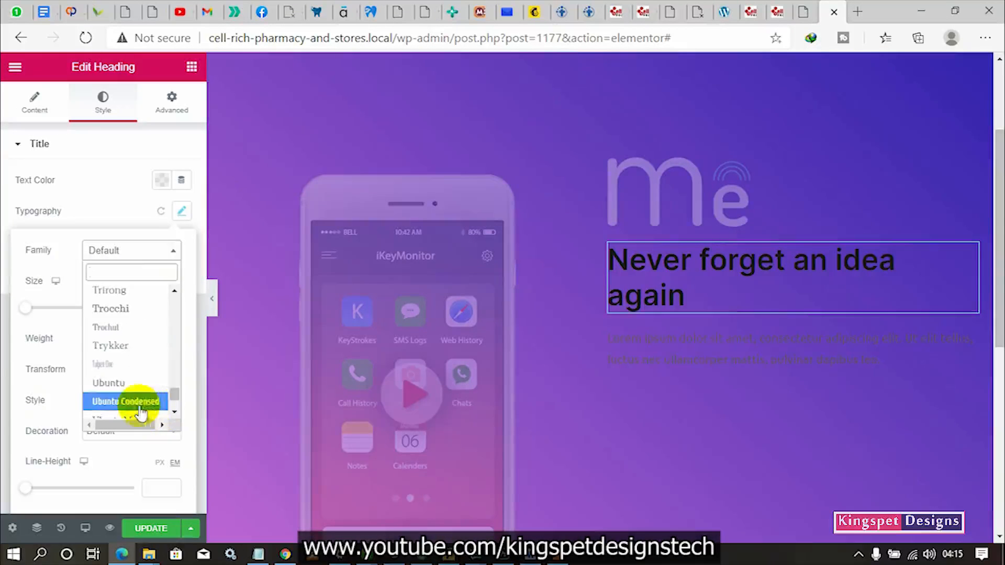
click(175, 412)
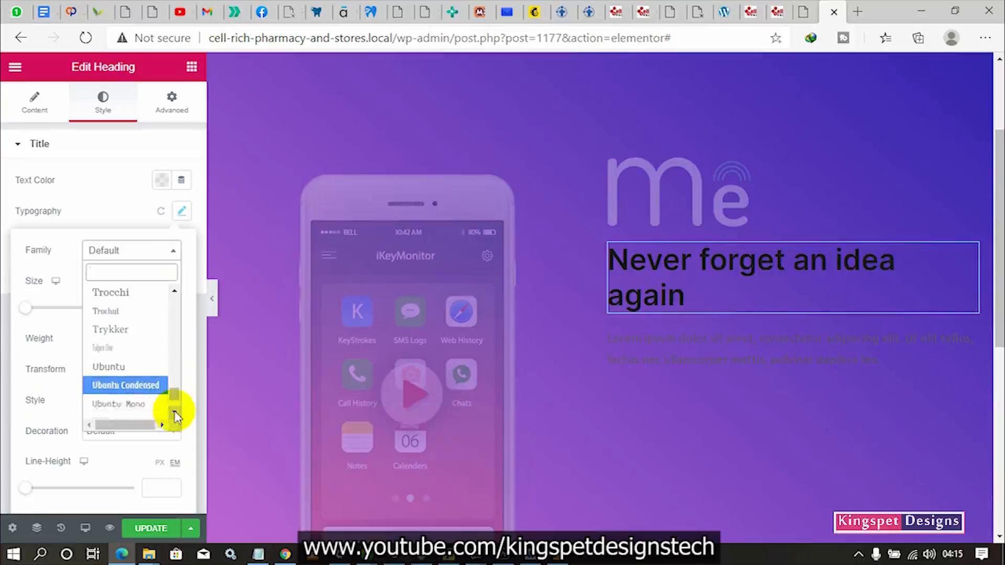
click(141, 387)
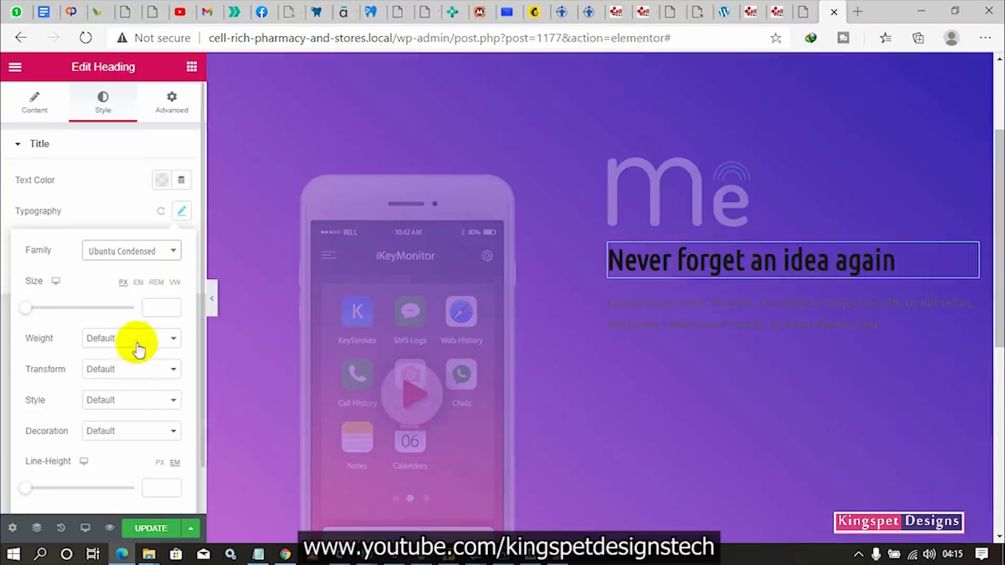
click(152, 257)
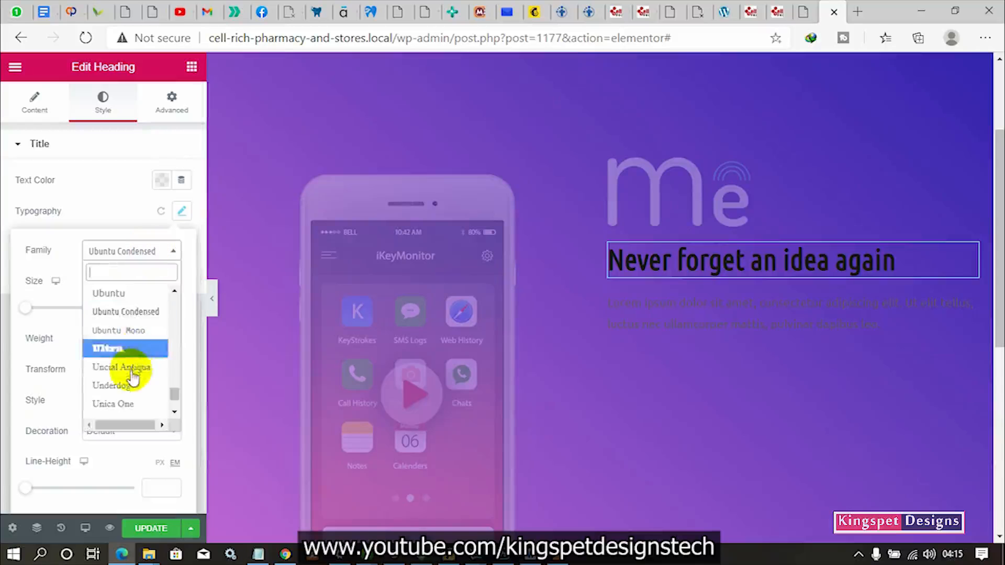
click(141, 299)
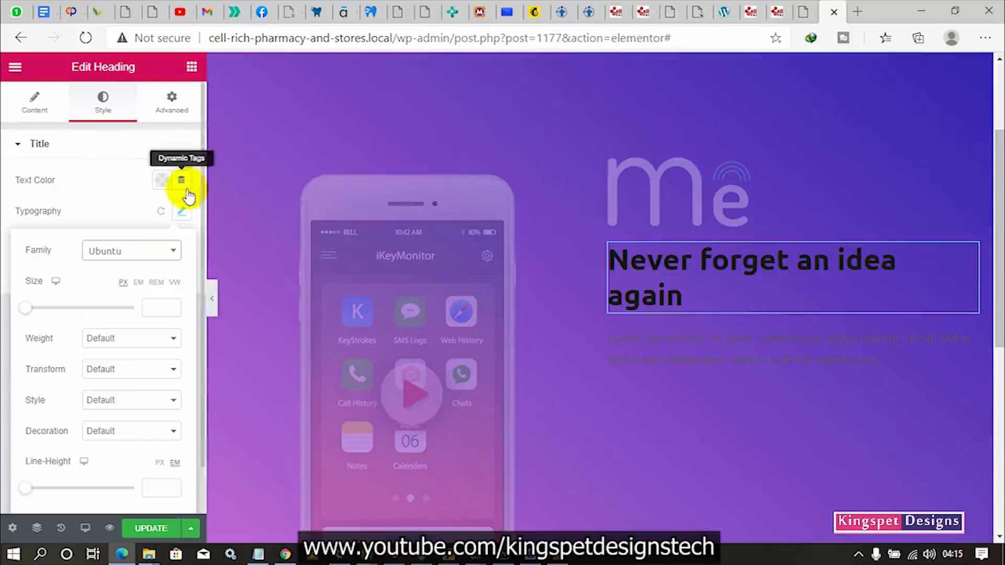
- Set the heading's text color to white (#FFFFFF) and open the text widget below it for editing
click(162, 180)
drag(171, 267, 13, 159)
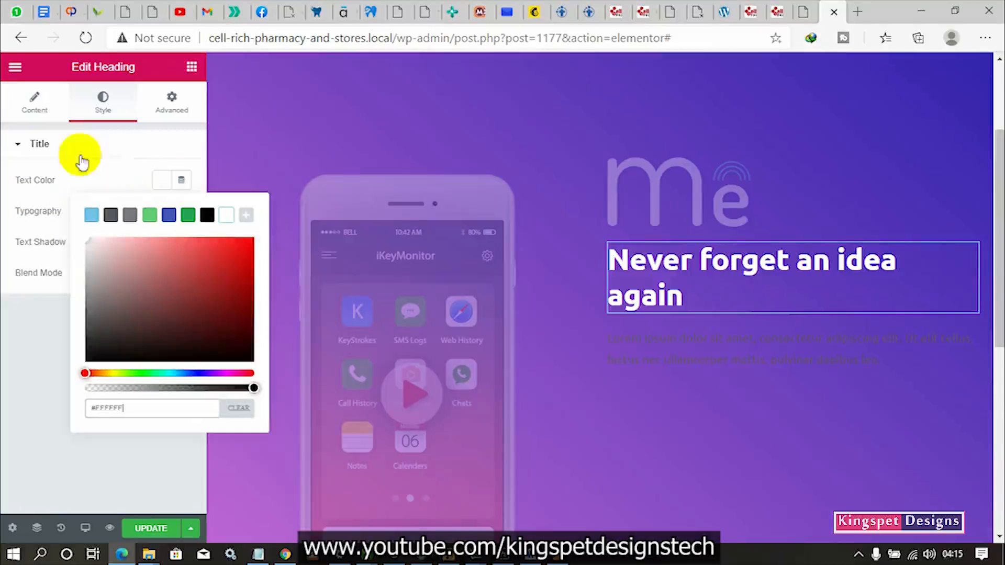
click(81, 155)
click(706, 355)
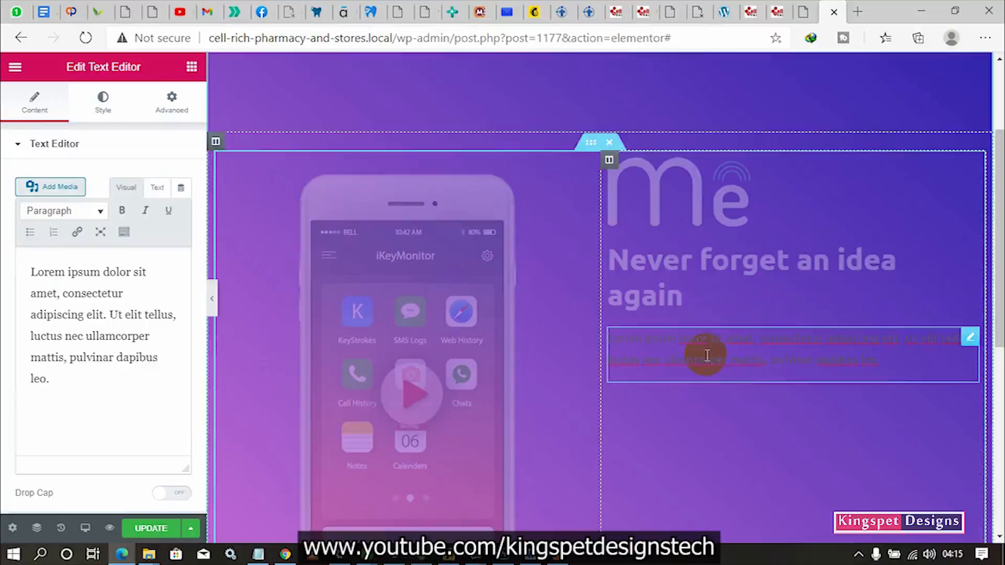
click(801, 11)
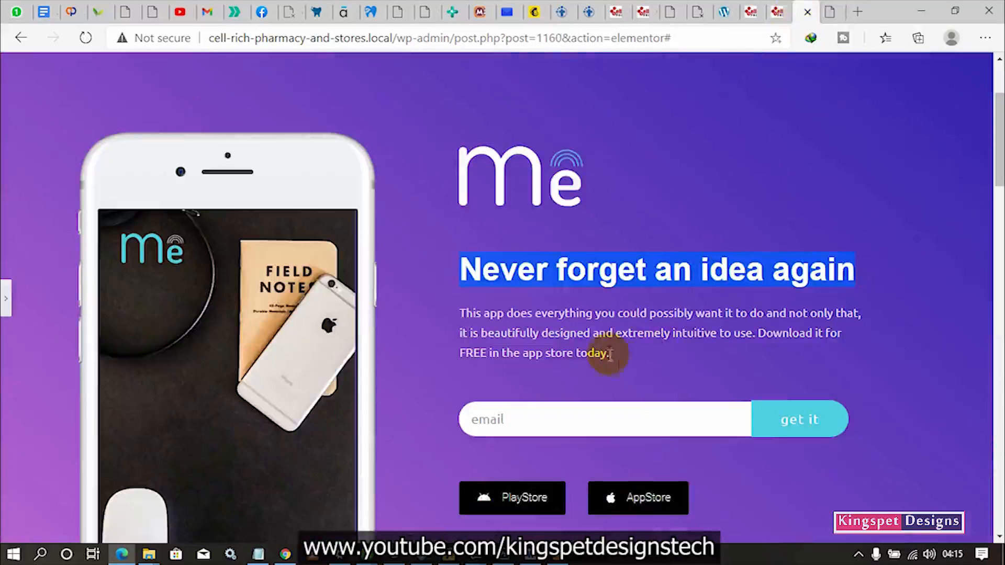
drag(610, 354, 444, 307)
click(585, 356)
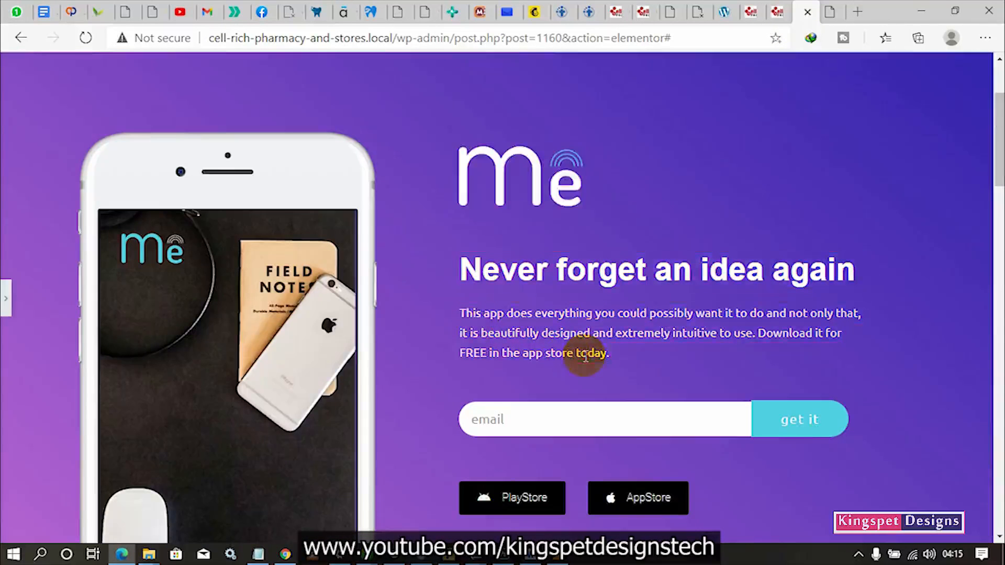
drag(624, 359, 454, 322)
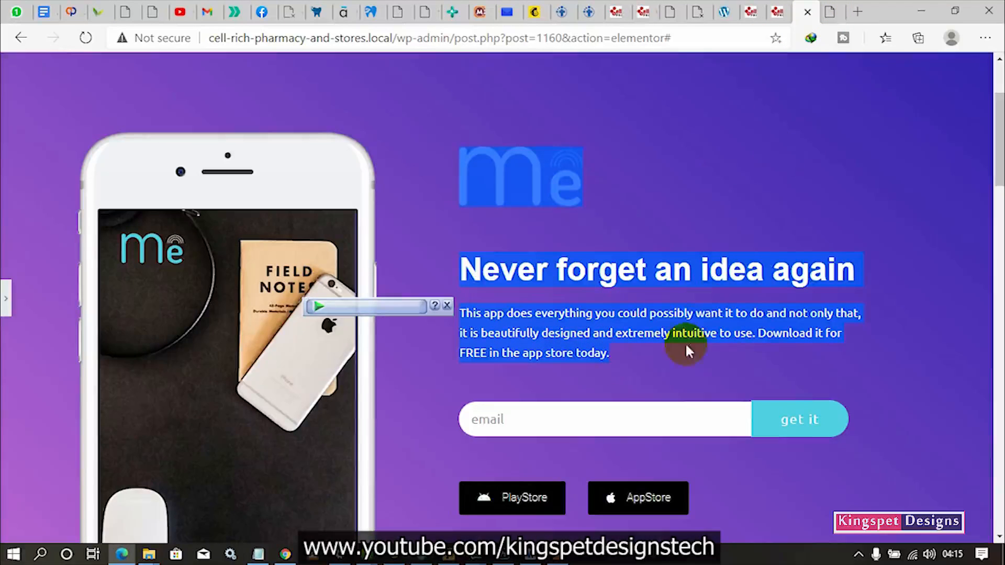
click(837, 13)
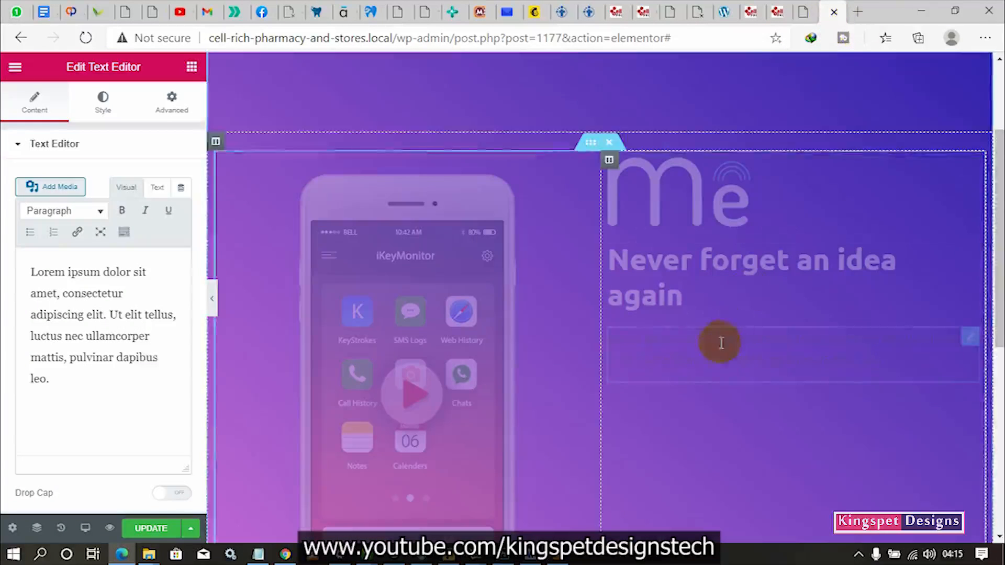
- Copy the paragraph starting "This app does everything" from the finished example page and return to the page being built
click(798, 15)
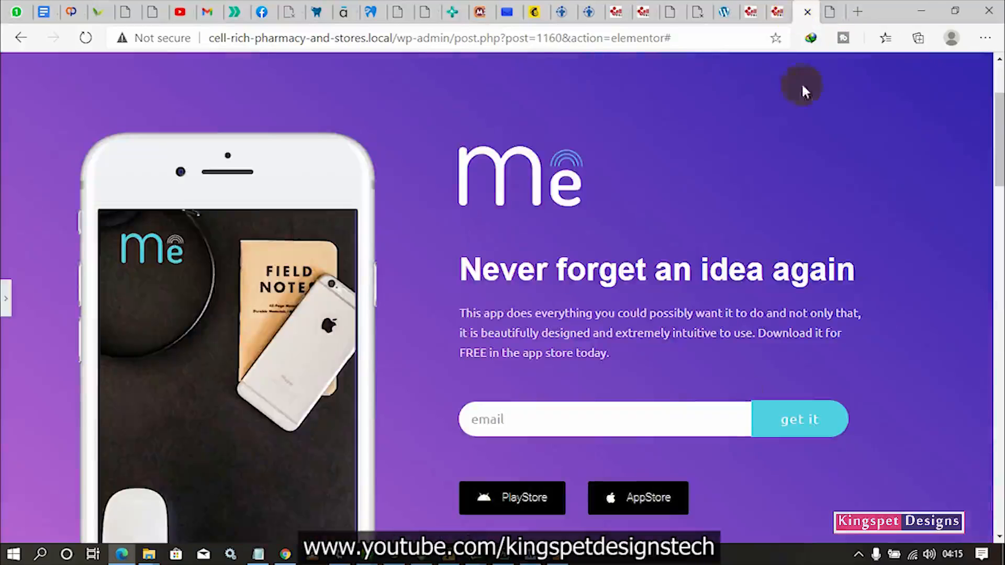
drag(580, 352, 460, 312)
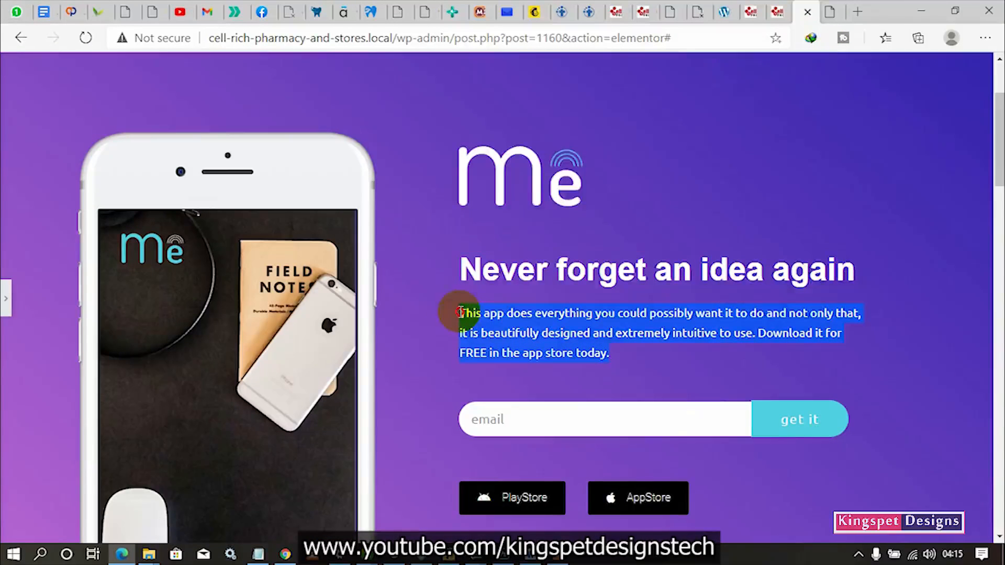
right_click(484, 328)
click(526, 69)
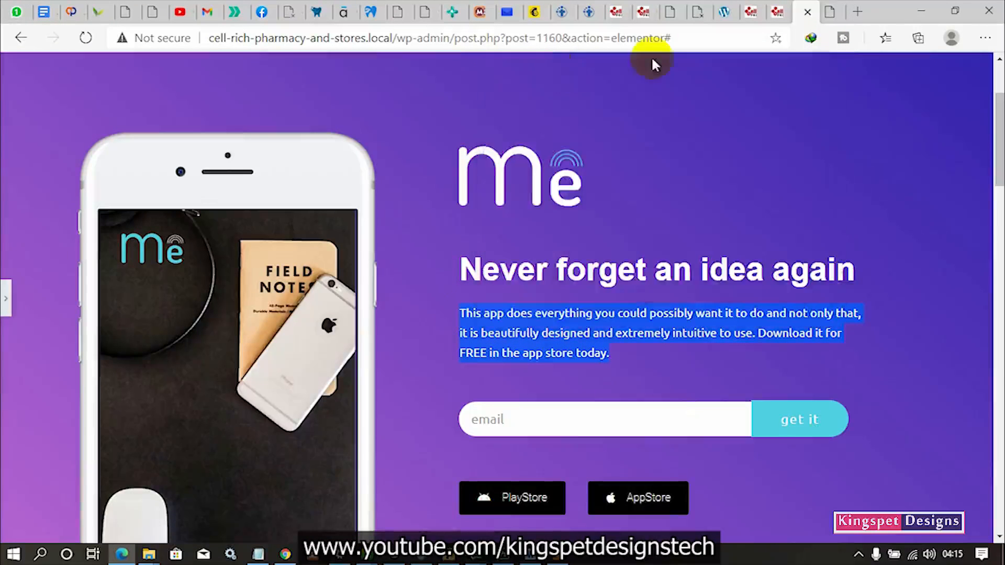
click(835, 17)
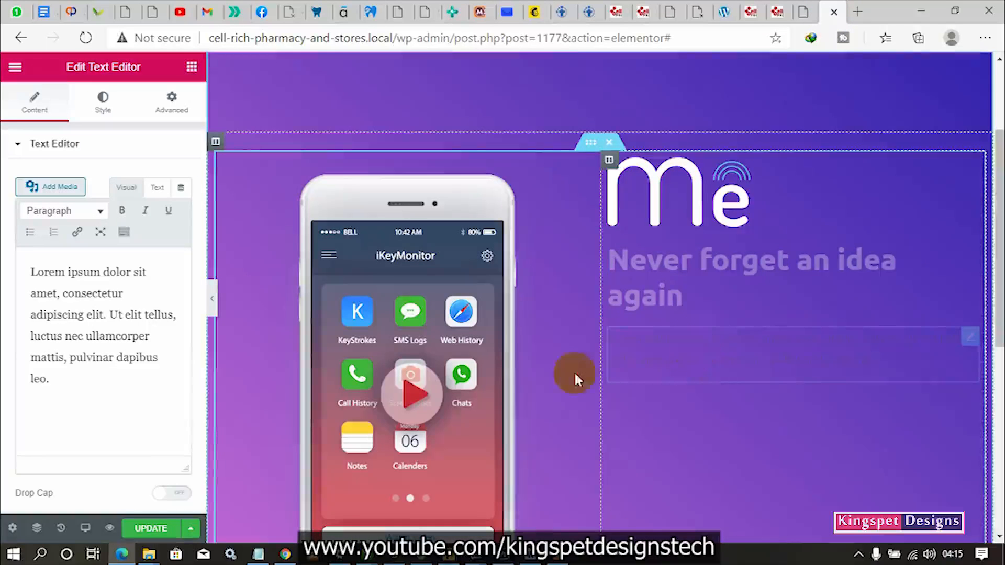
- Replace the placeholder lorem ipsum text in the text widget with the copied app description paragraph
click(23, 270)
click(68, 390)
click(16, 263)
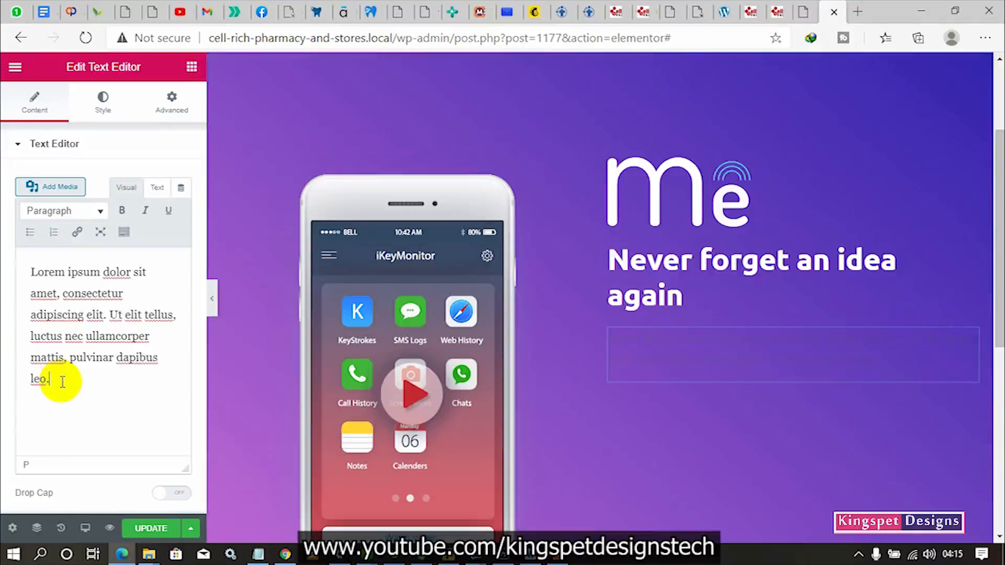
key(ctrl+a)
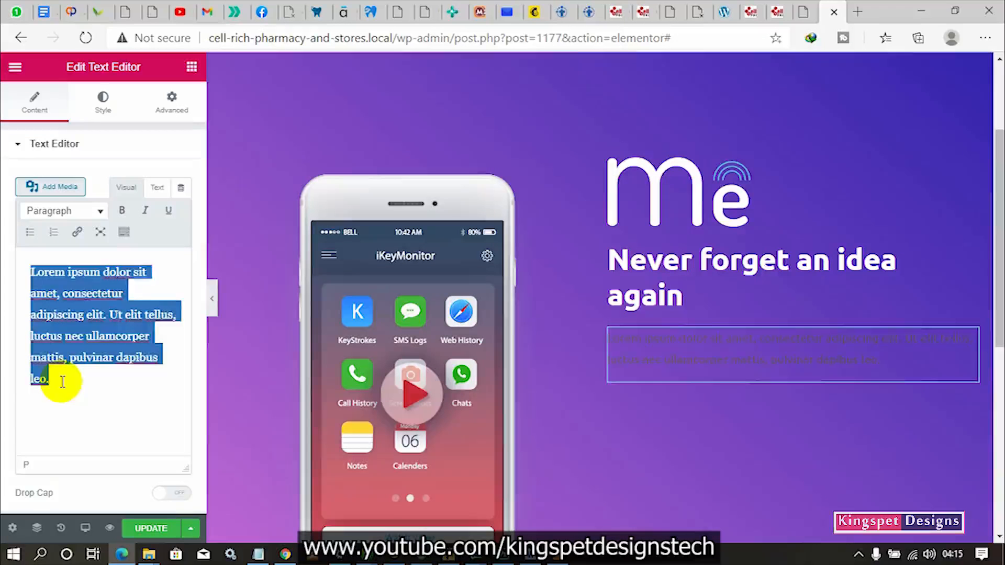
key(ctrl+v)
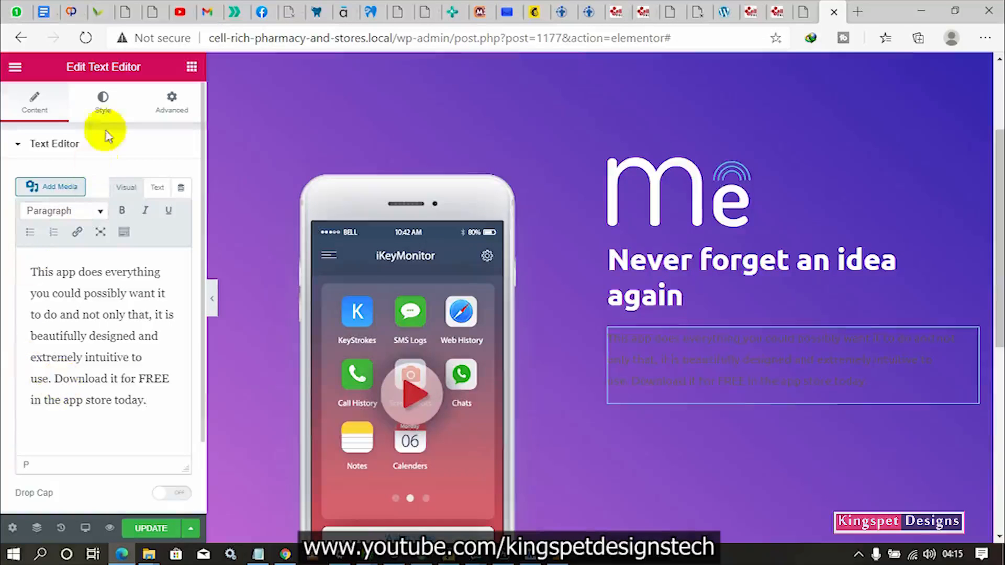
- Set the paragraph's text color to white (#FFFFFF)
click(102, 102)
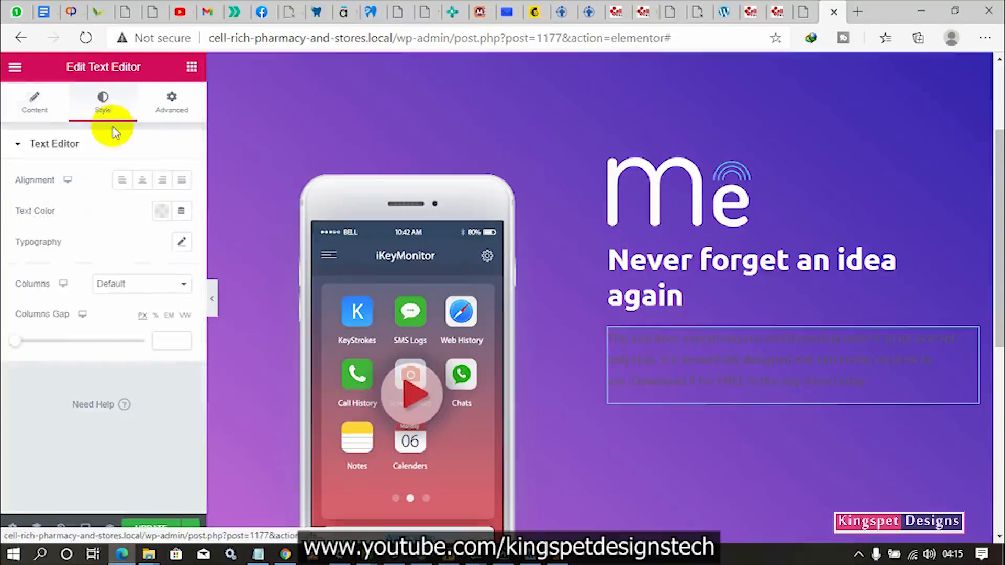
click(163, 212)
drag(193, 365, 11, 209)
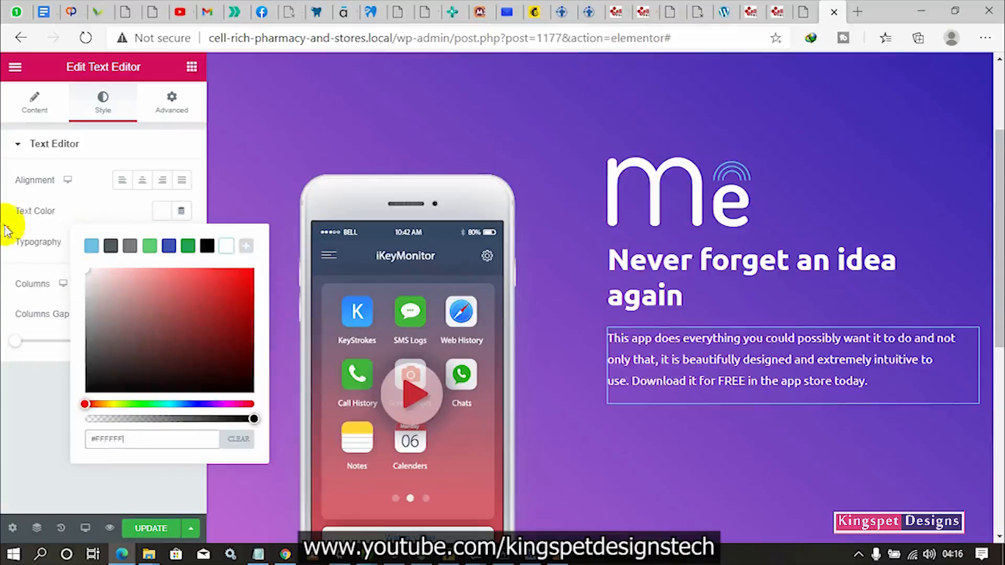
click(101, 215)
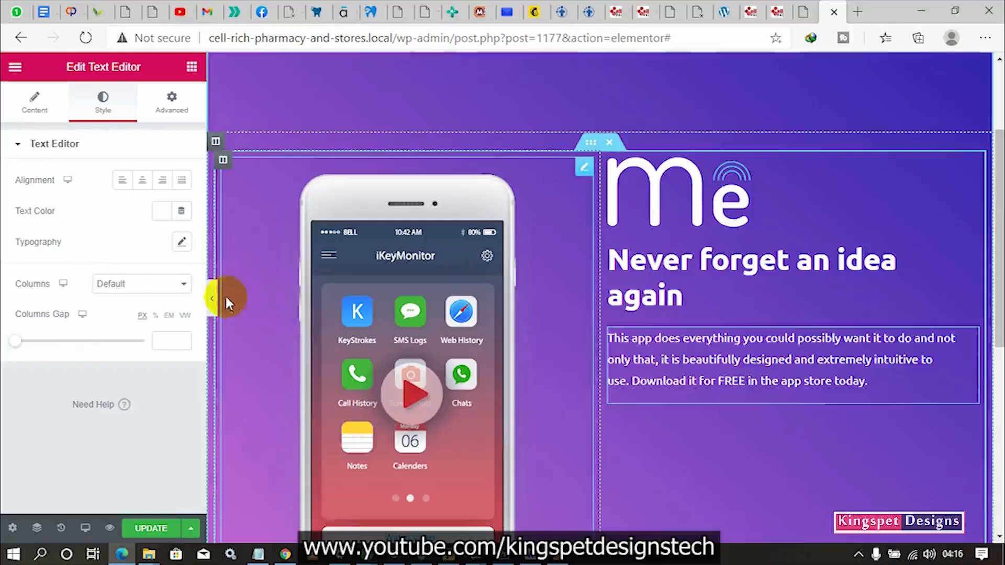
- Preview the hero section without the editing panel and compare its layout with the finished example page
click(212, 298)
scroll(450, 366, down, 2)
scroll(450, 370, up, 2)
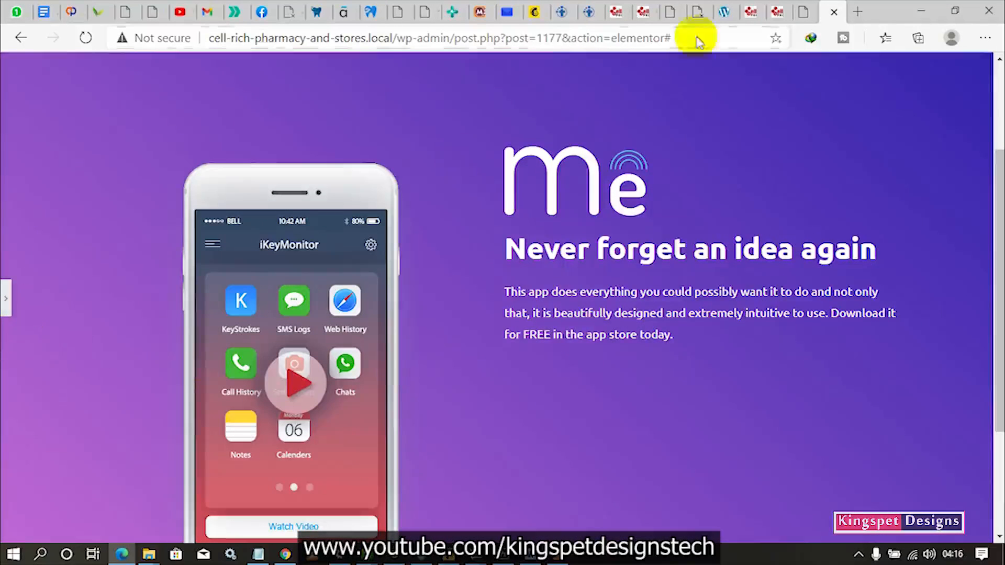
click(799, 11)
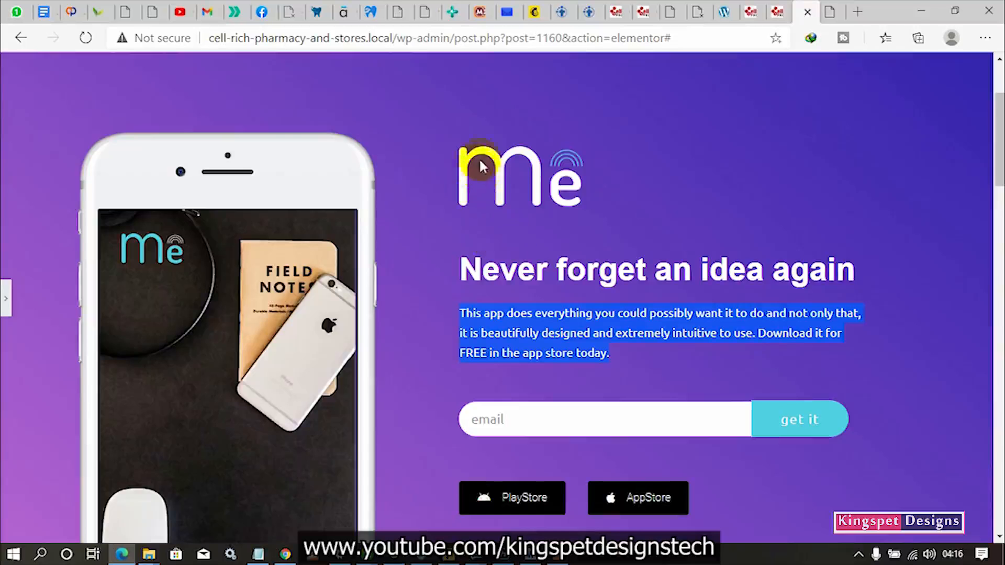
click(831, 16)
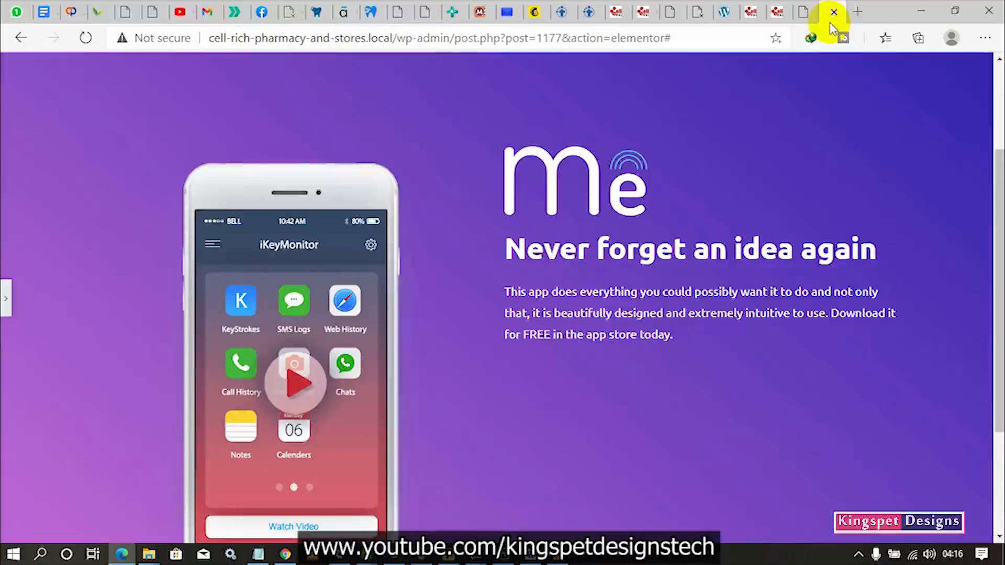
click(14, 305)
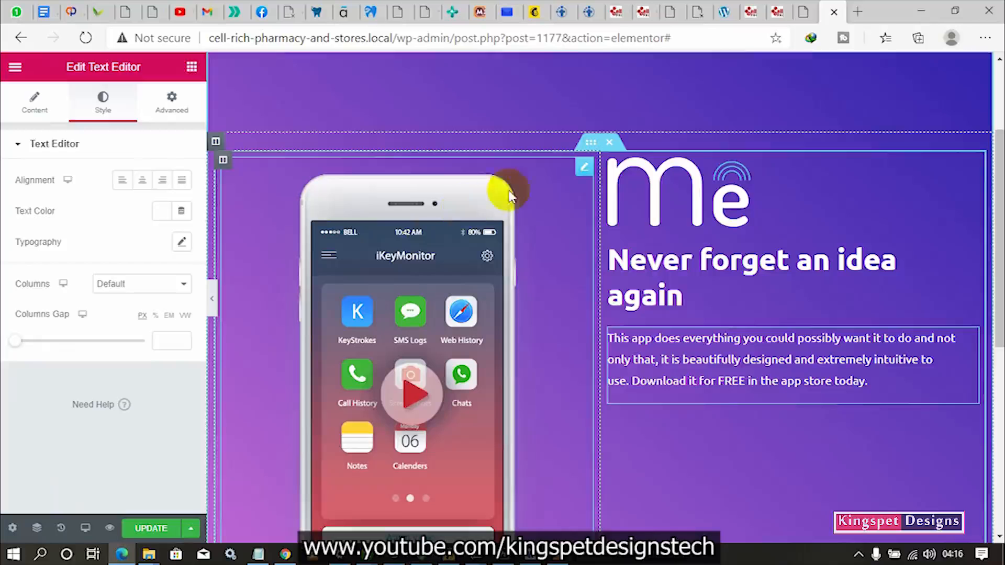
- Unlink the padding sides of the column holding the logo, heading and paragraph, and set its top padding to 40 px
click(585, 170)
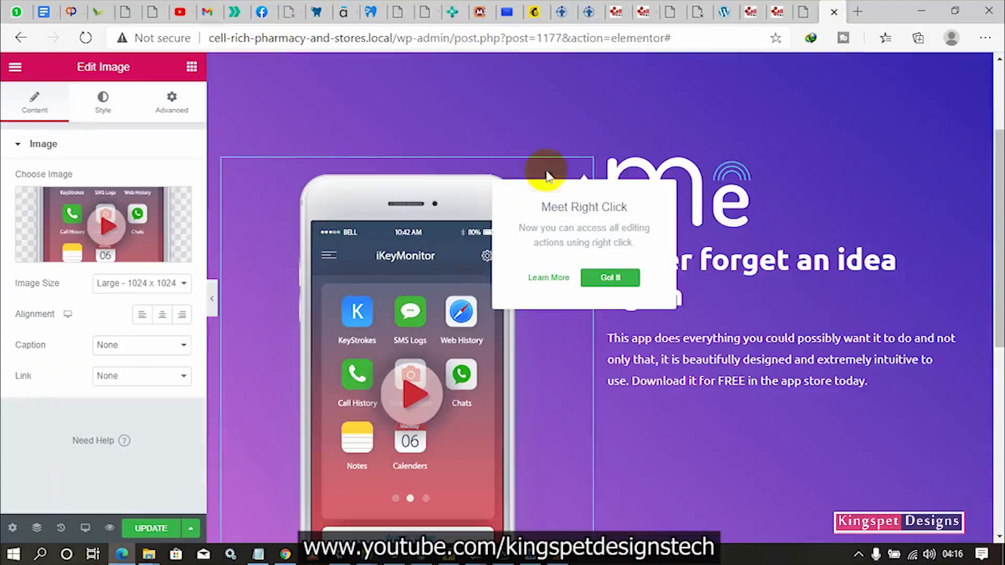
click(609, 164)
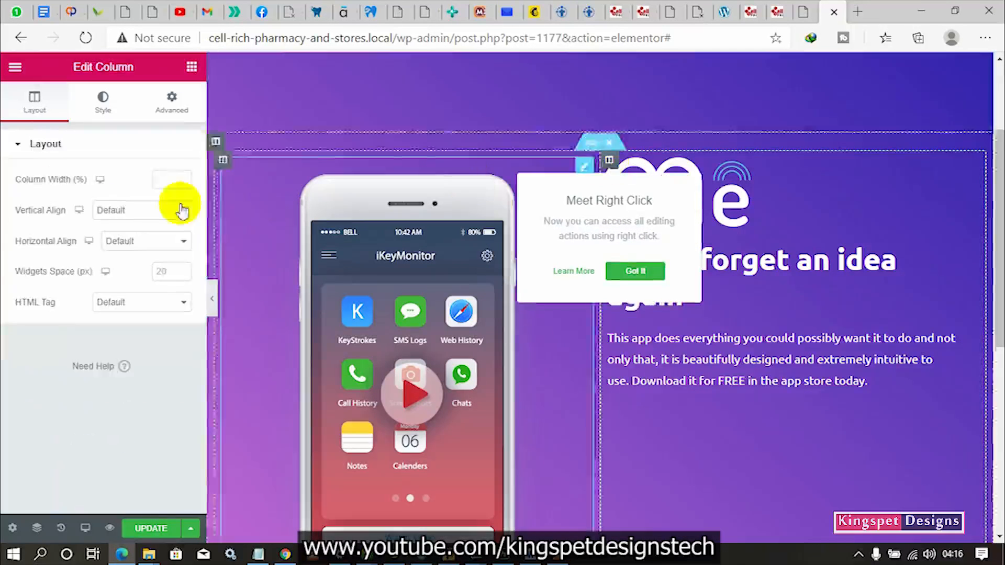
click(170, 118)
click(173, 274)
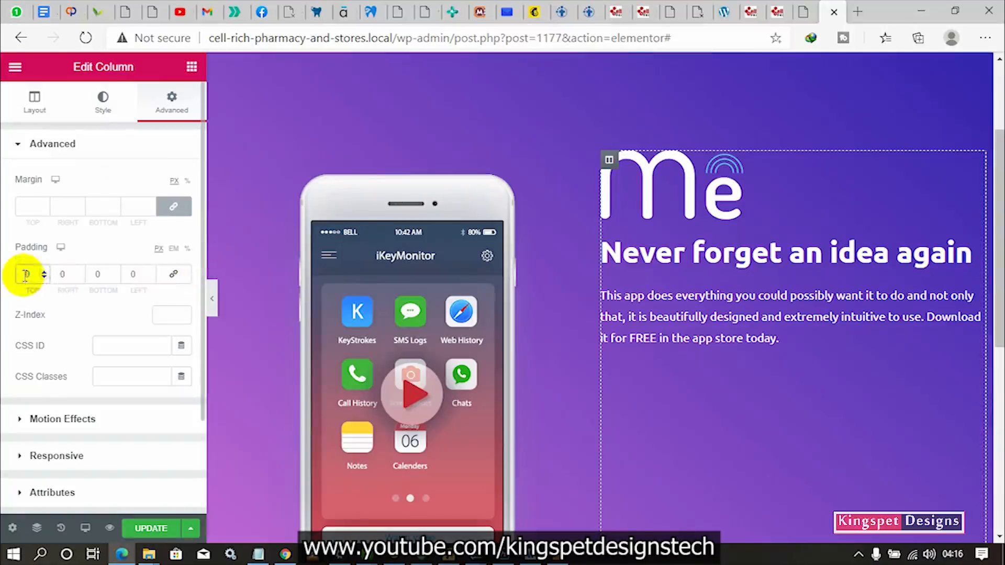
text(20)
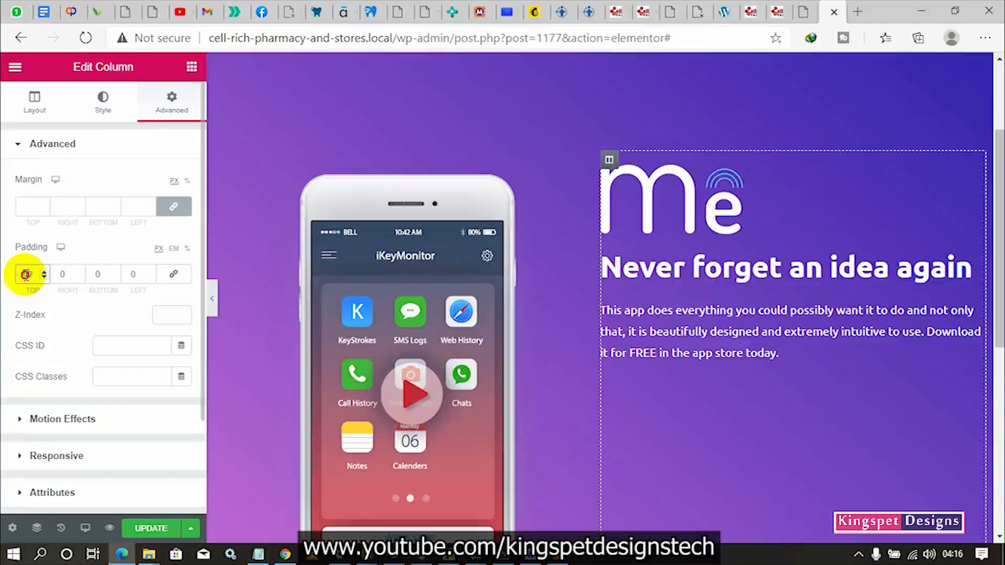
text(40)
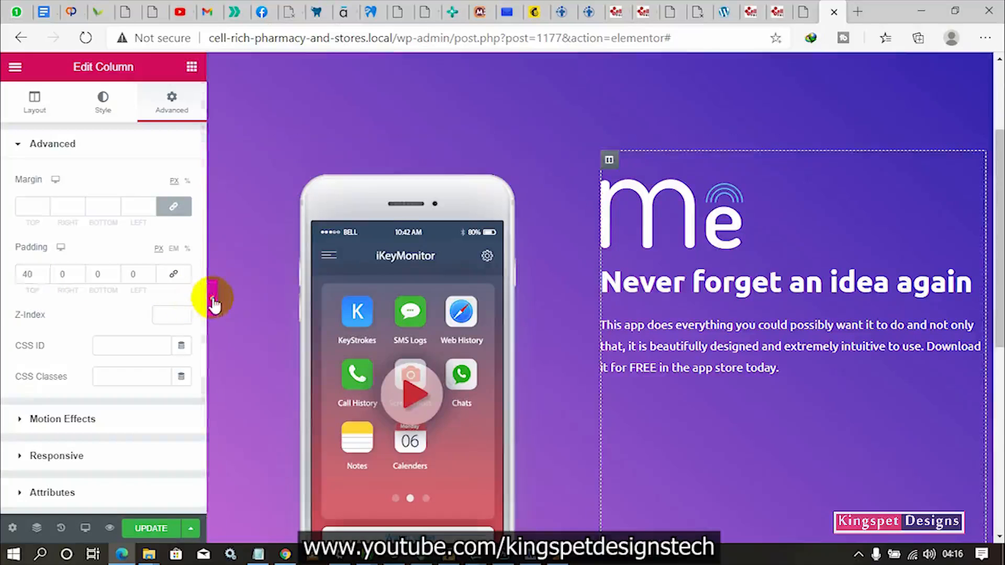
click(214, 302)
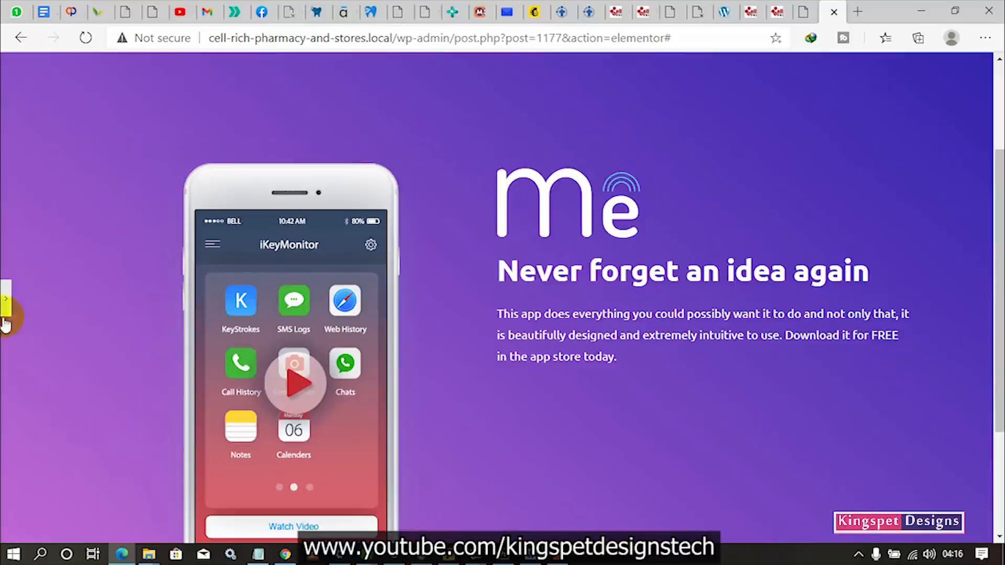
- Increase the text column's top padding to 45 px and preview the hero section without the editing panel
click(6, 299)
click(43, 272)
click(43, 272)
click(43, 272)
click(43, 272)
click(43, 272)
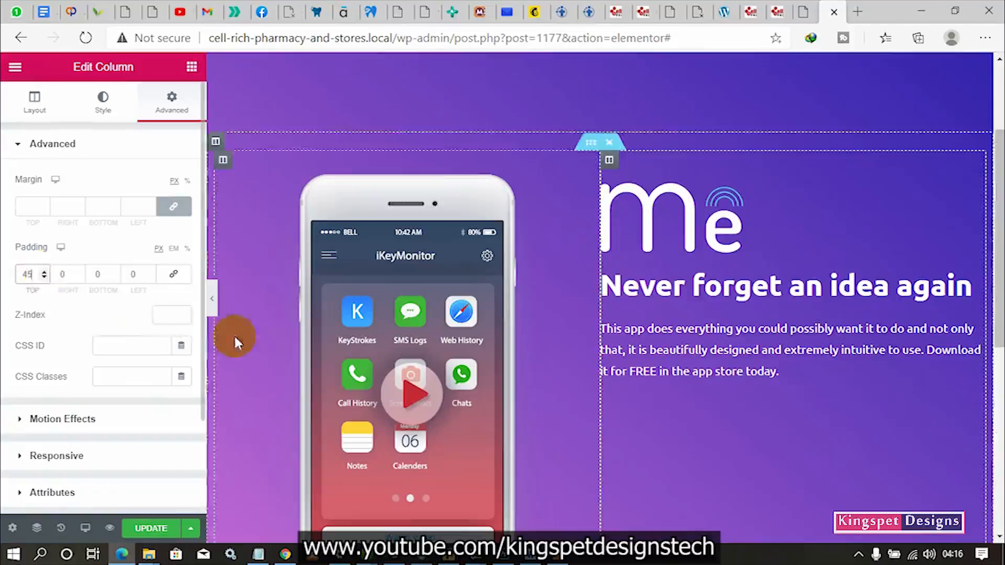
click(212, 298)
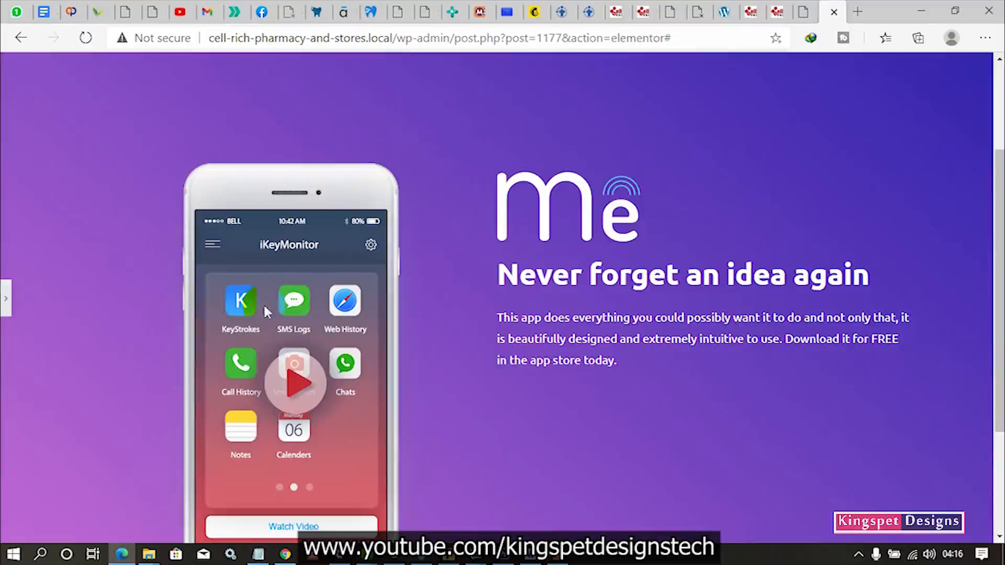
scroll(367, 355, down, 4)
scroll(367, 355, up, 4)
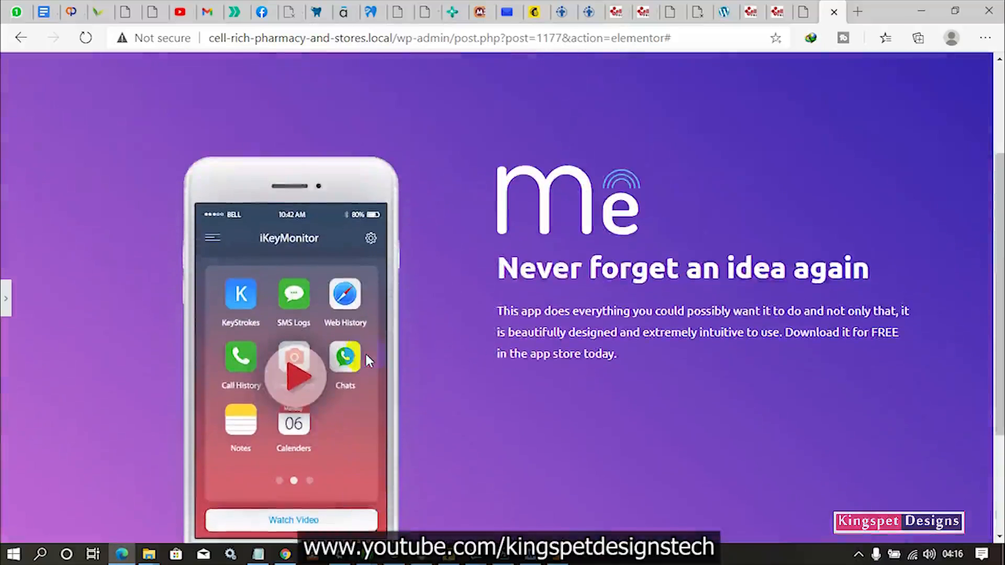
- Add a Form widget beneath the app description paragraph in the hero's text column
click(142, 320)
click(5, 301)
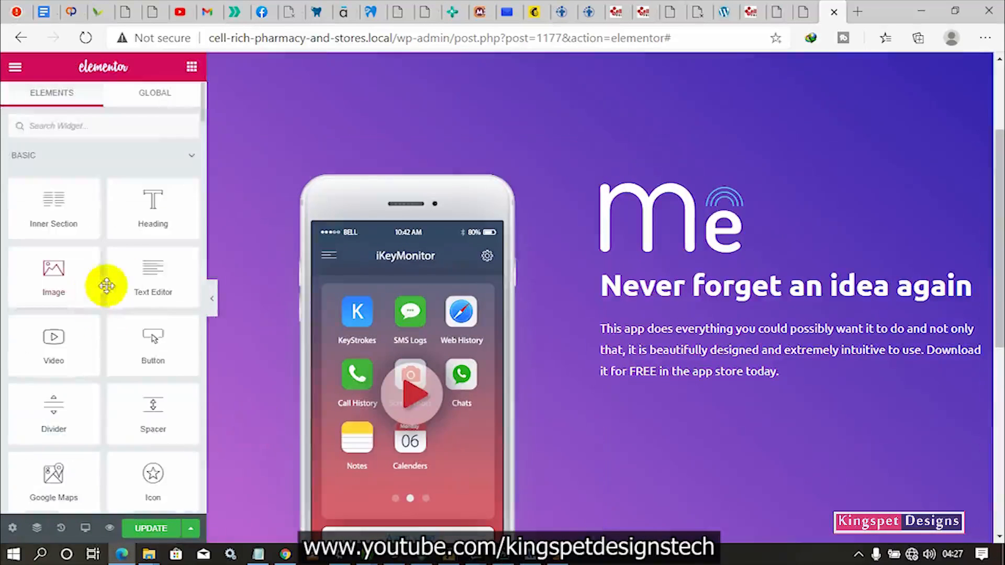
click(284, 333)
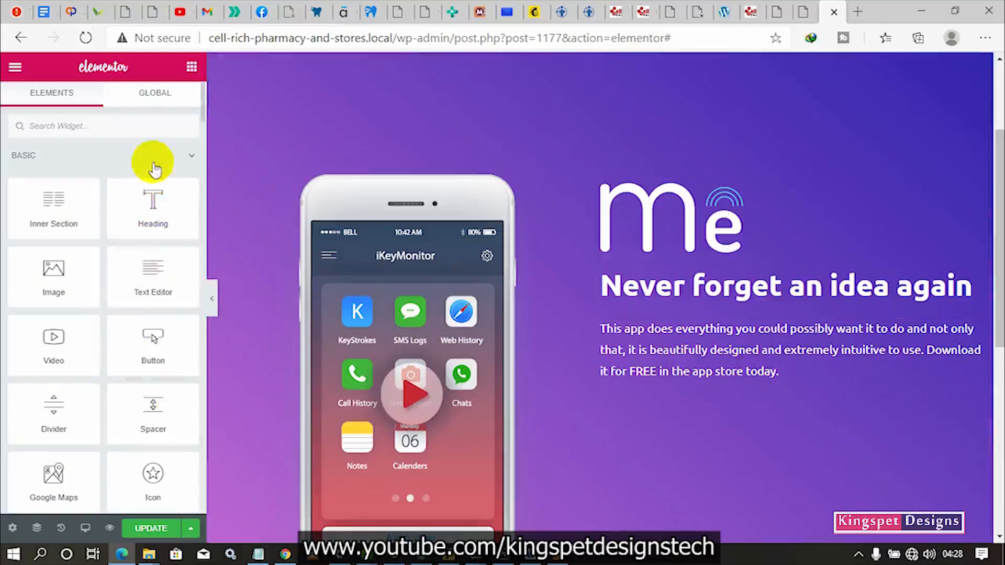
scroll(153, 199, down, 7)
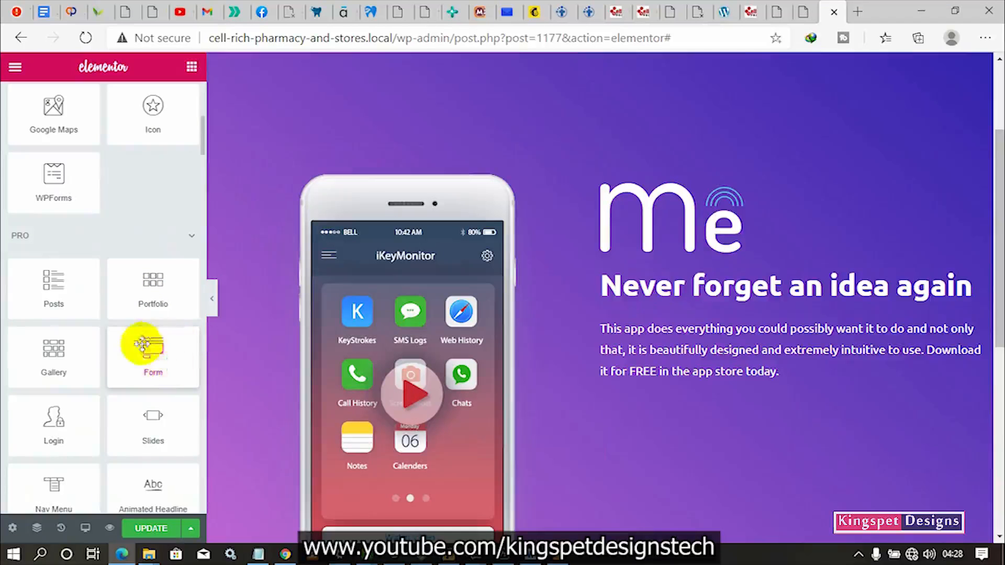
drag(160, 354, 663, 400)
scroll(663, 400, down, 5)
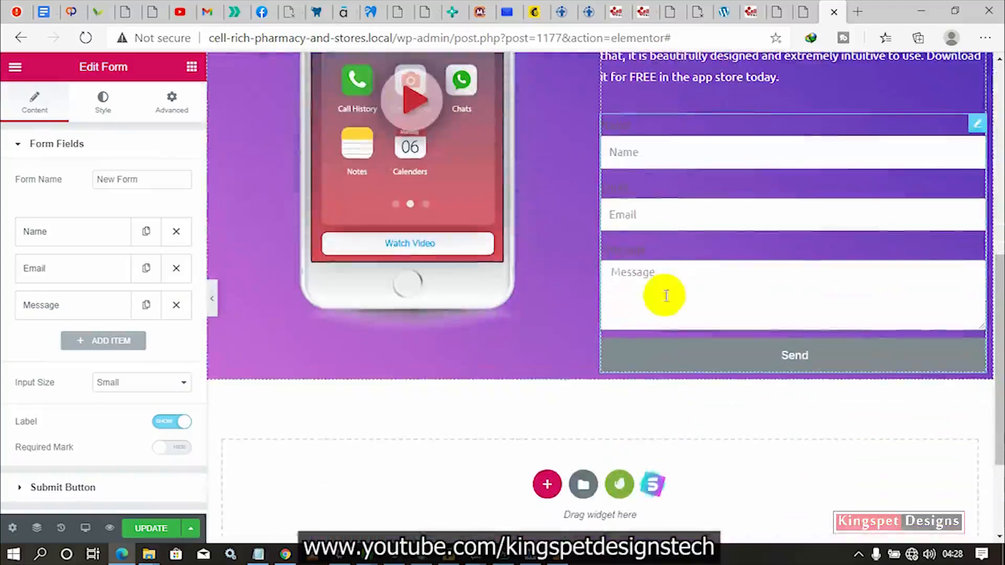
- Remove the Name and Message fields from the form and clear the remaining Email field's label
click(176, 233)
click(177, 268)
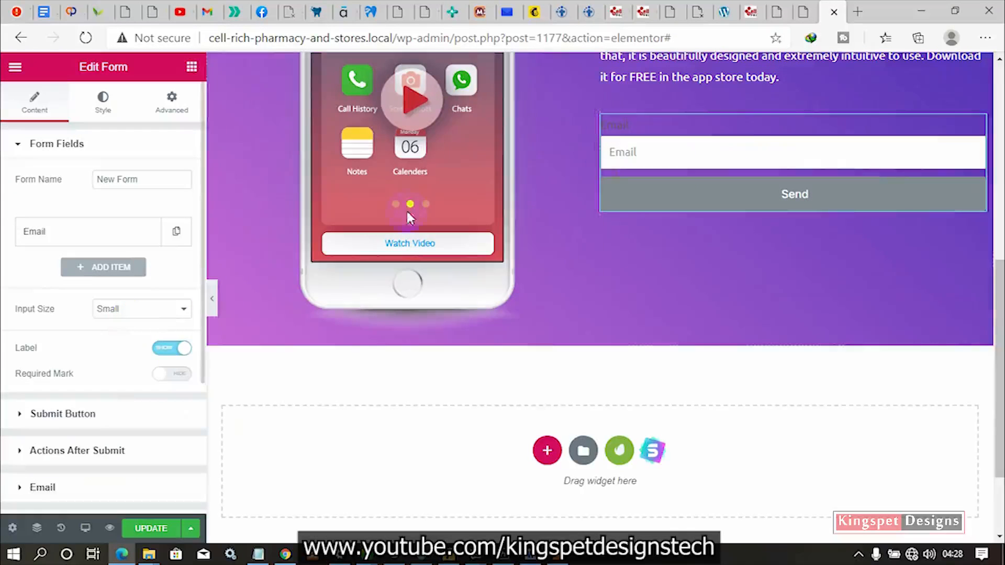
click(121, 233)
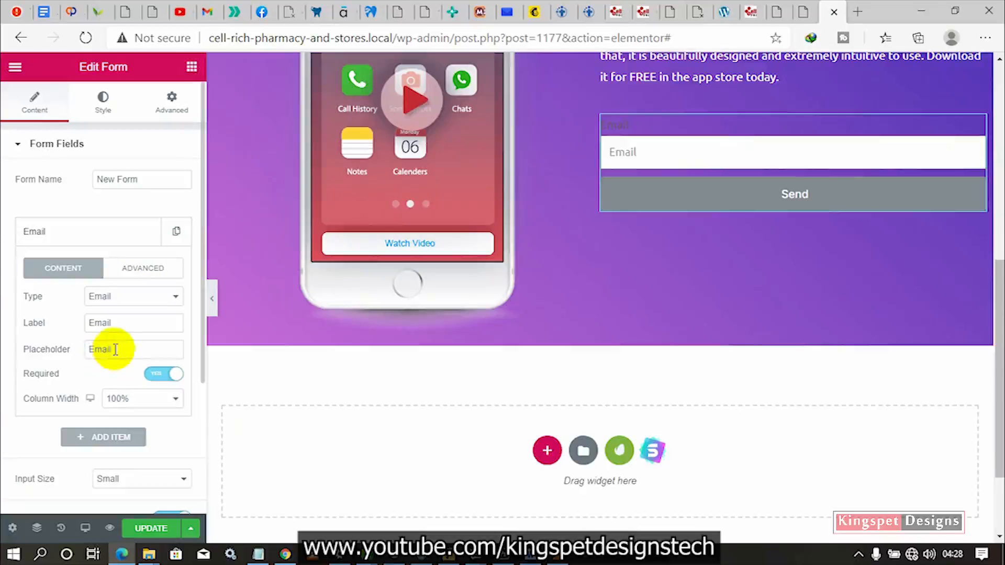
drag(128, 322, 68, 335)
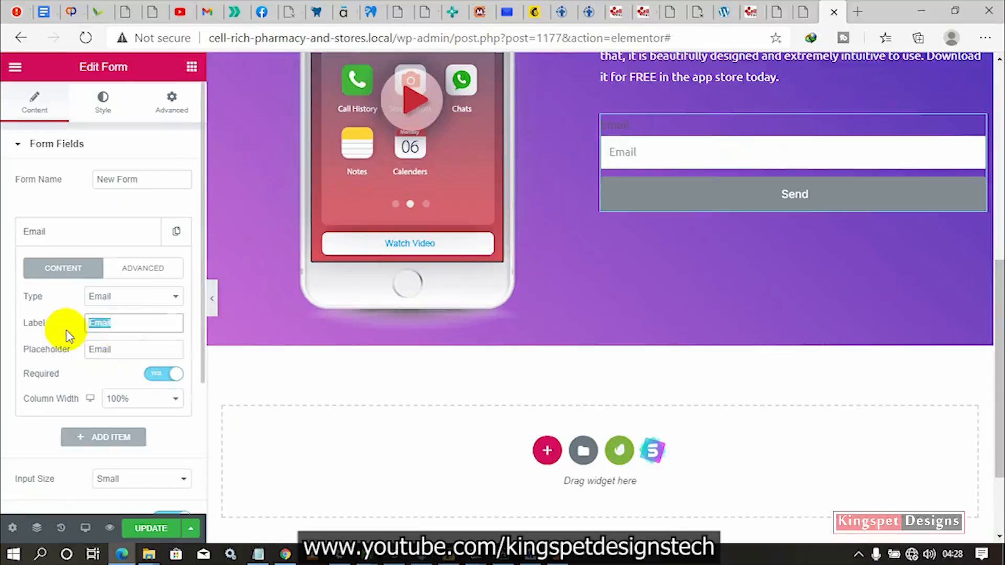
key(BackSpace)
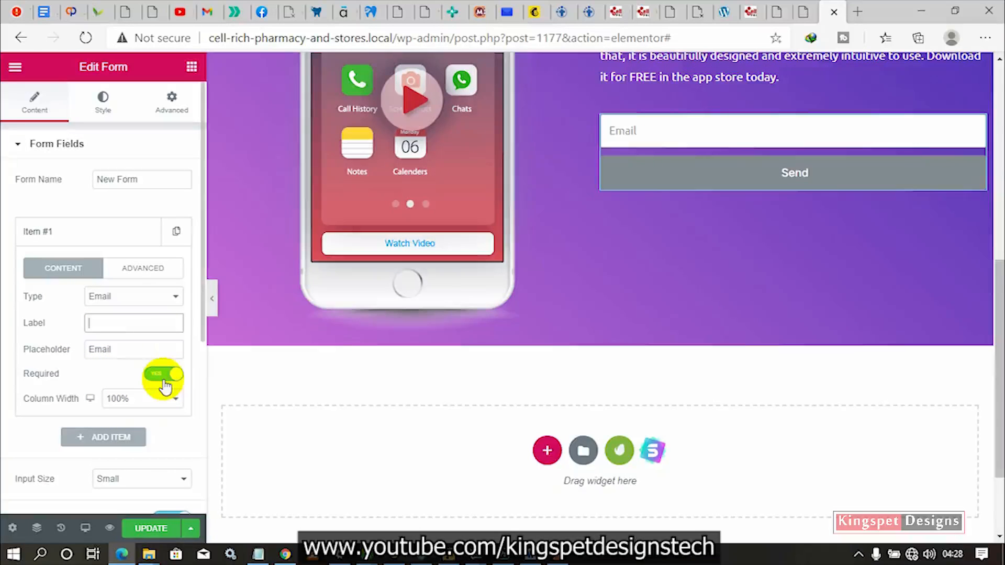
click(123, 237)
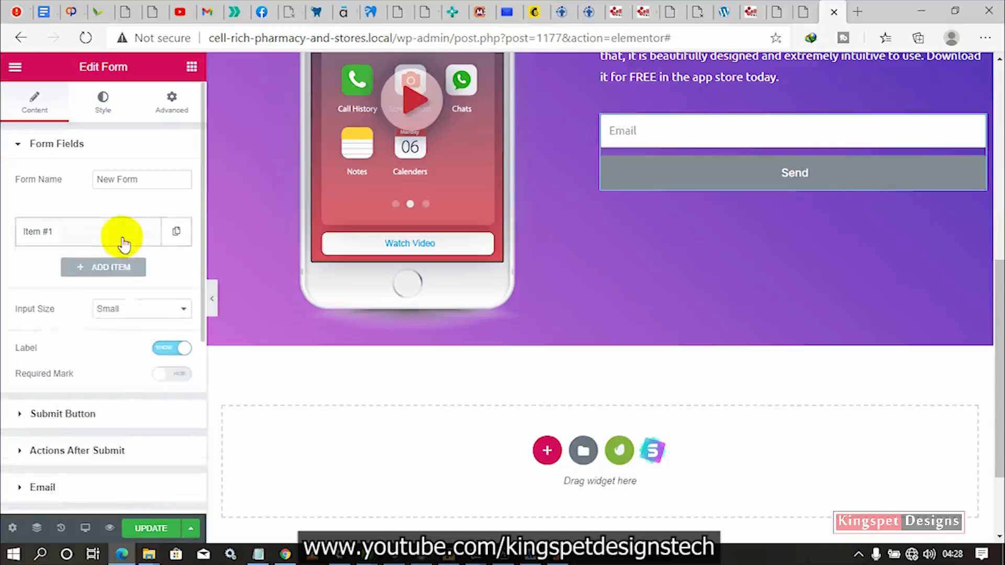
- Right-align the form's submit button and open its column width choices
click(111, 422)
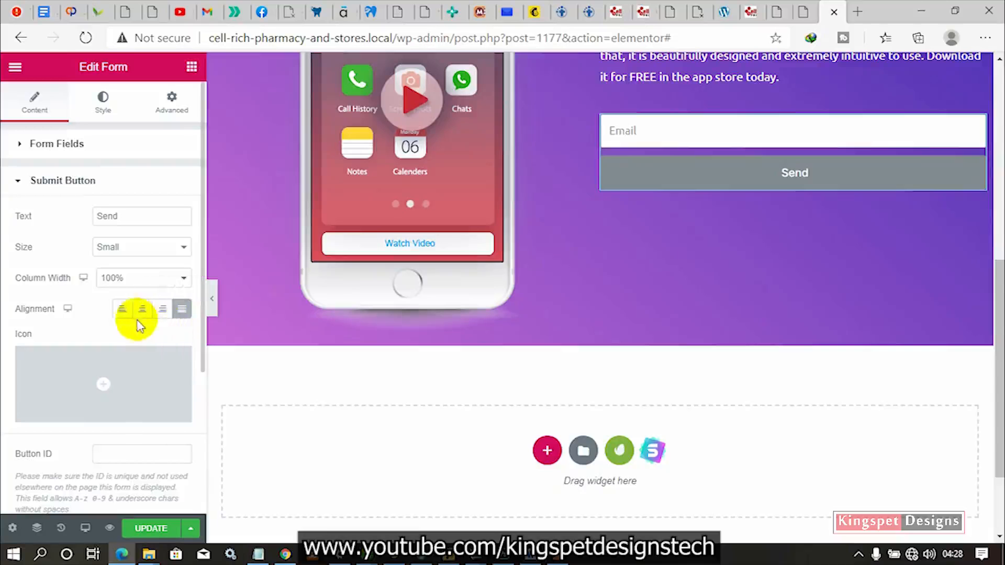
click(162, 309)
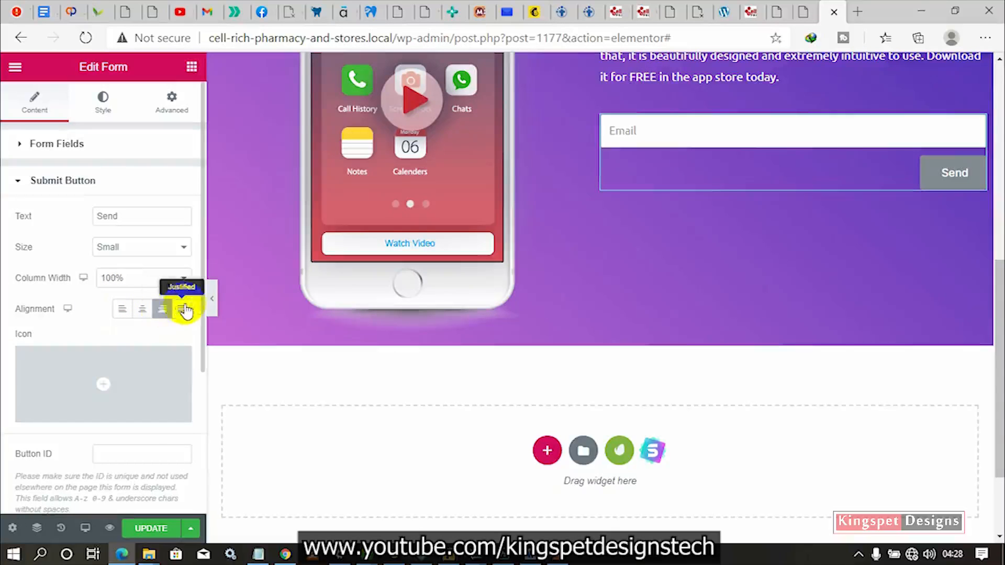
click(138, 287)
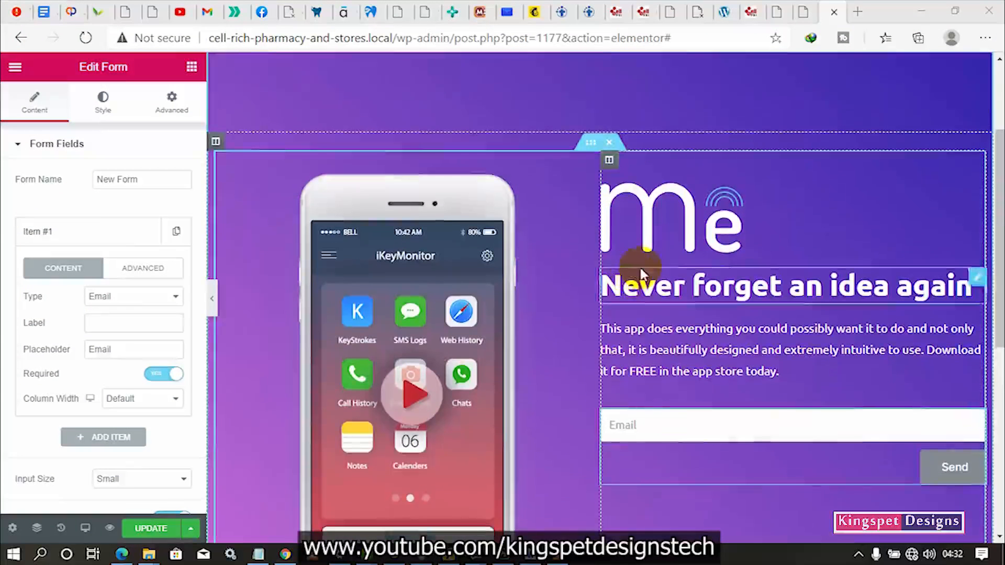
- Examine the email form's layout on the finished example page without the editing panel, and return to the page being built
scroll(691, 317, down, 1)
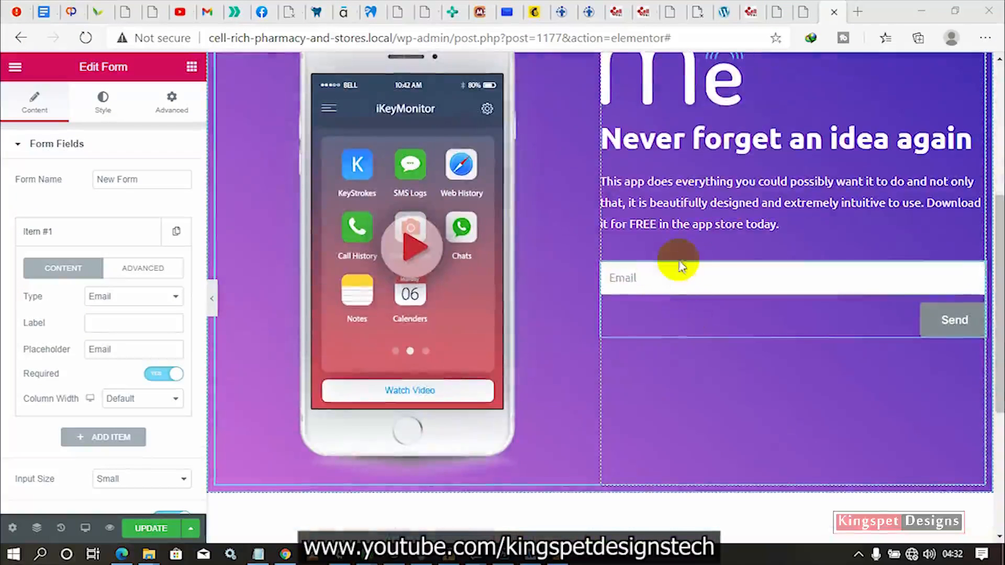
click(673, 279)
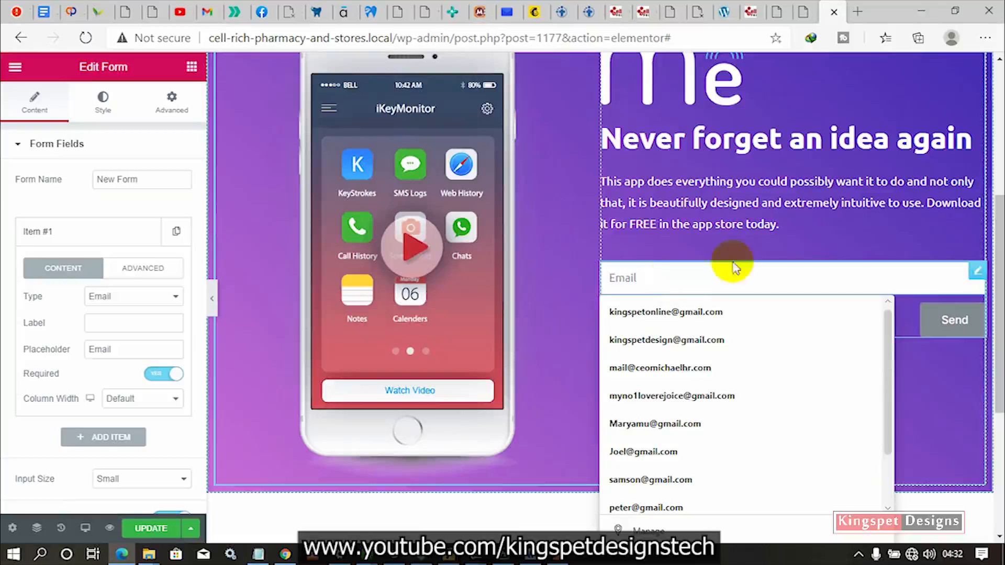
click(804, 15)
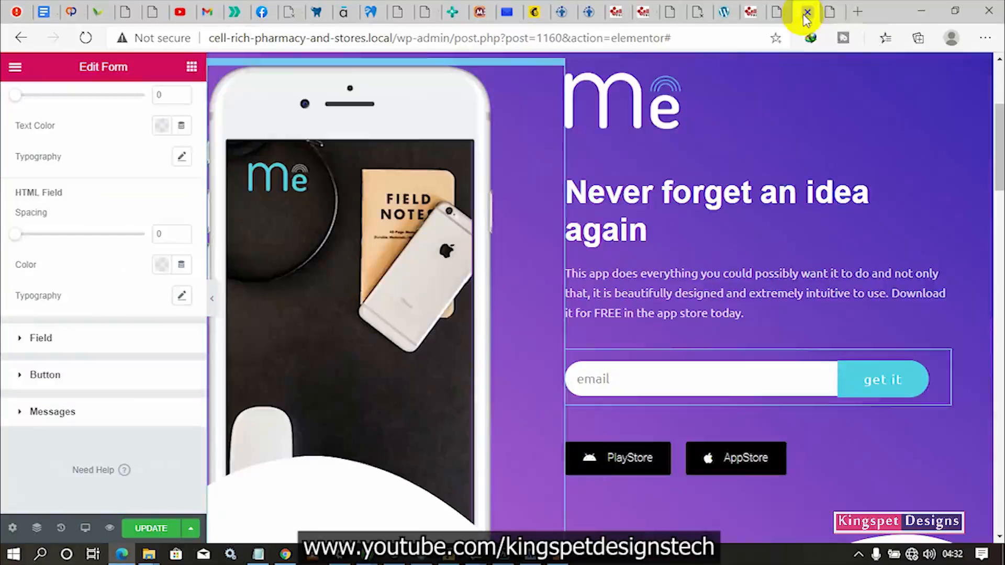
click(218, 299)
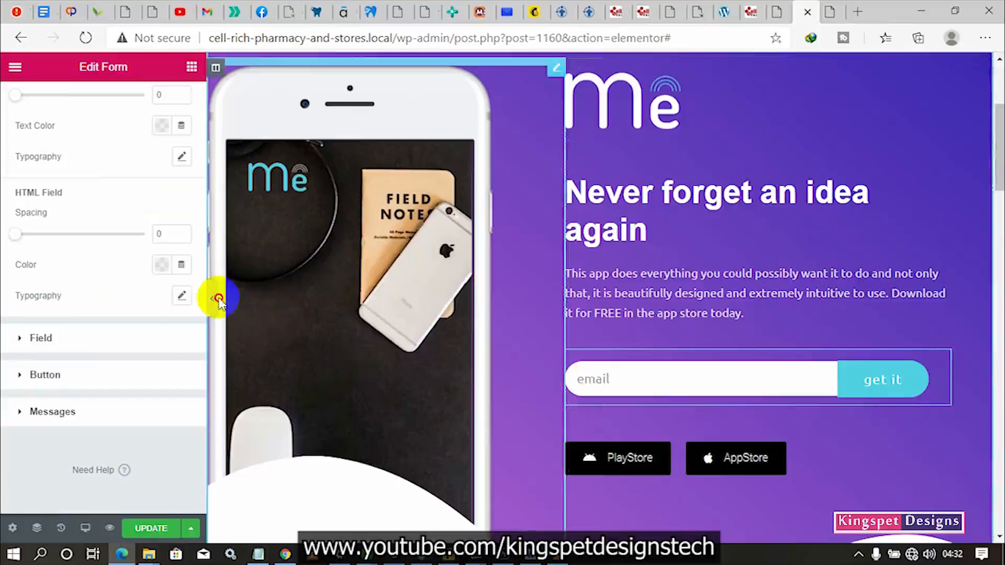
click(216, 303)
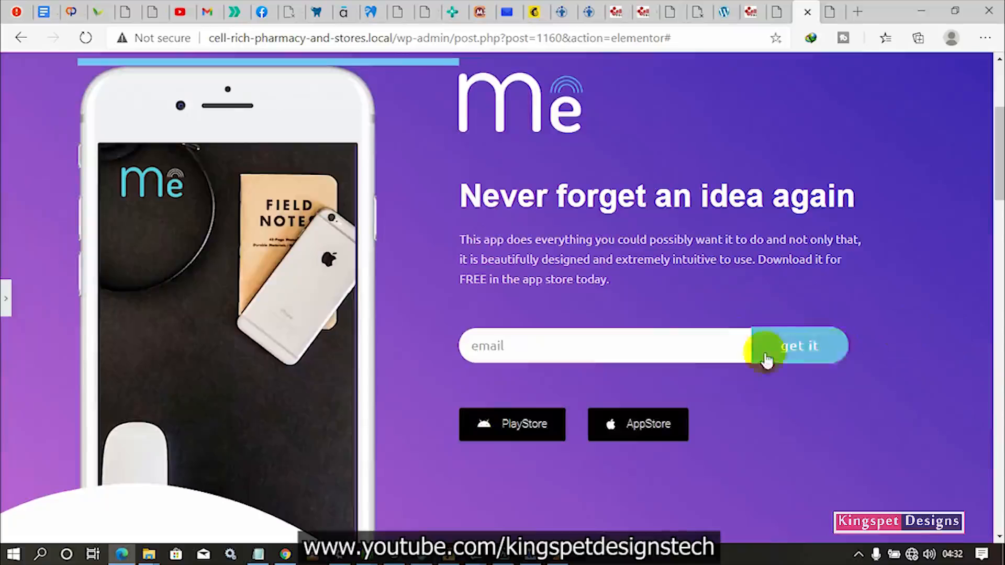
click(836, 17)
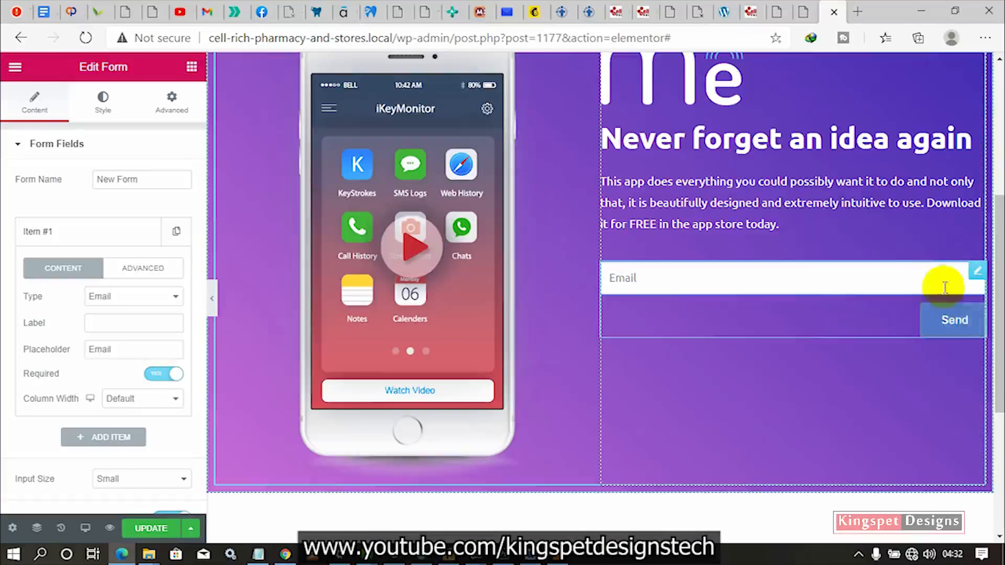
- Set the form's Email field column width to 75%
click(950, 314)
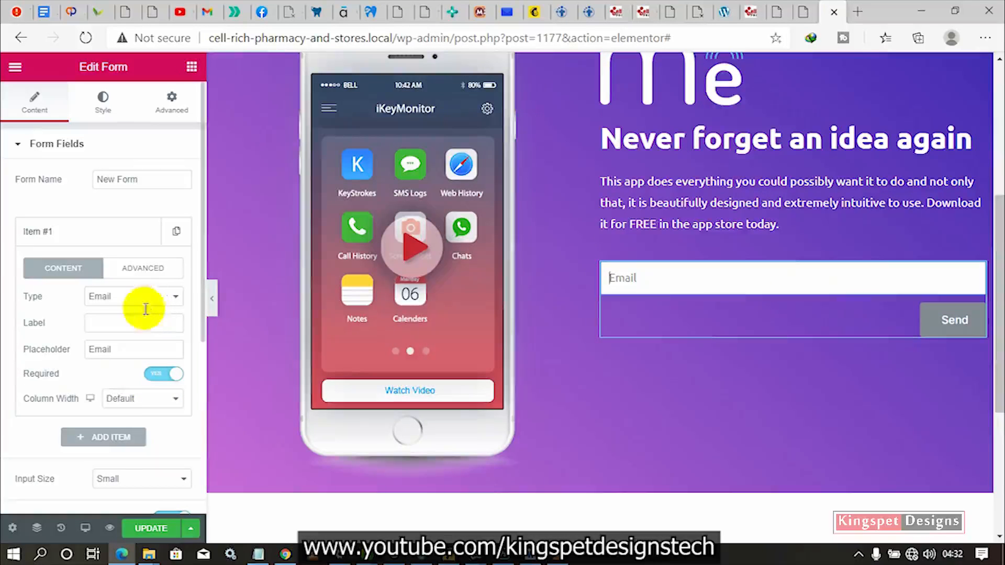
click(121, 400)
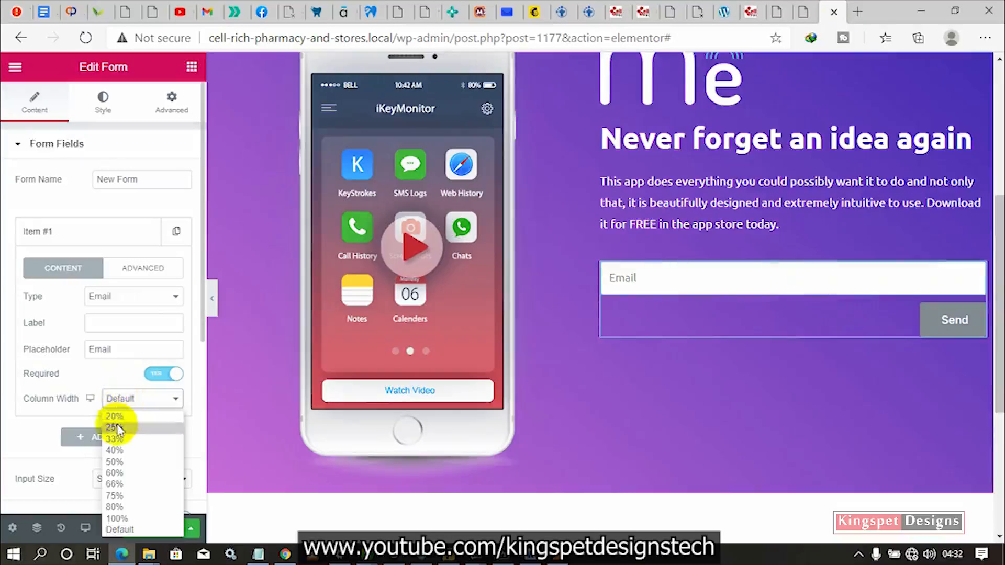
click(114, 496)
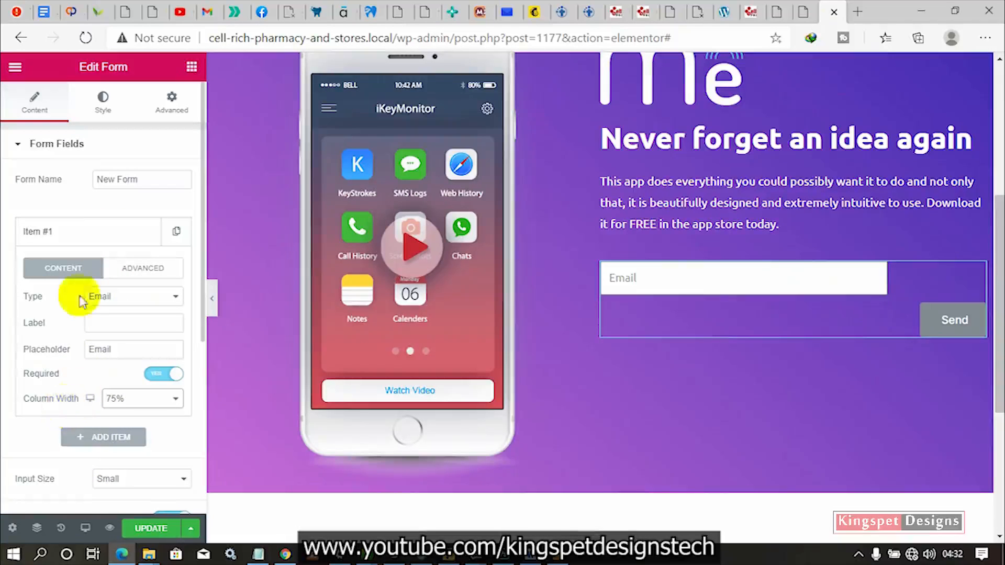
click(86, 232)
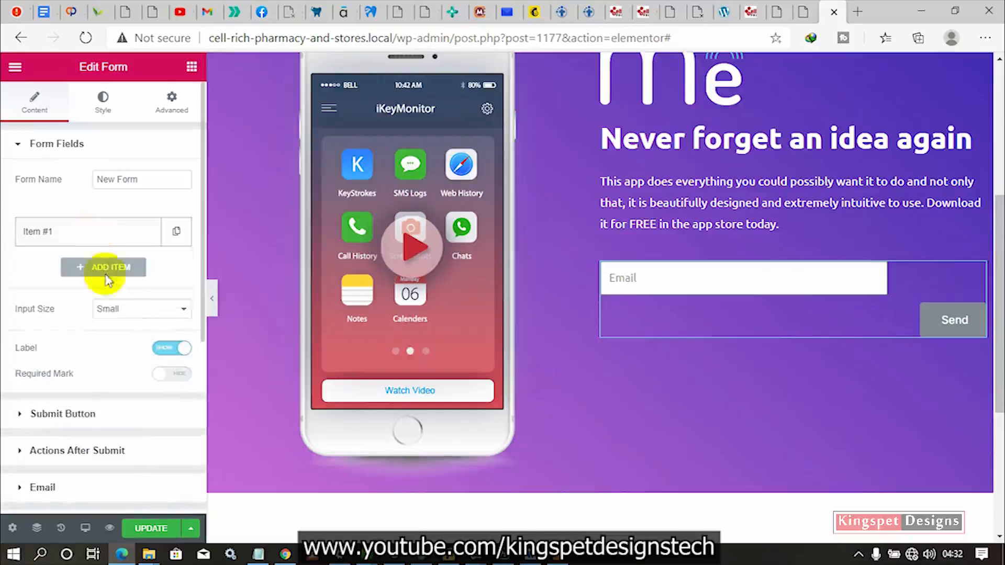
- Set the column width of the form's submit button to 25%
click(114, 423)
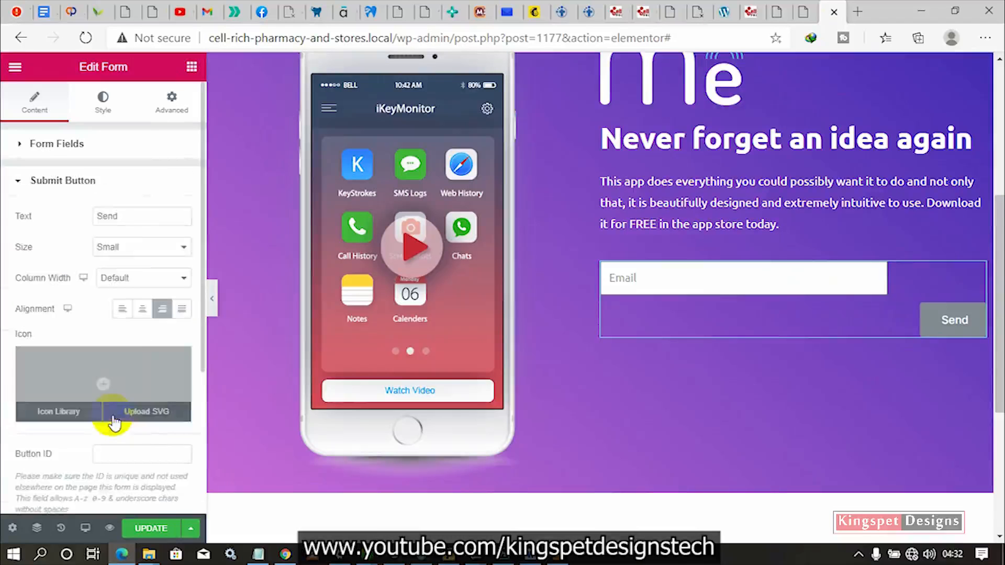
click(113, 278)
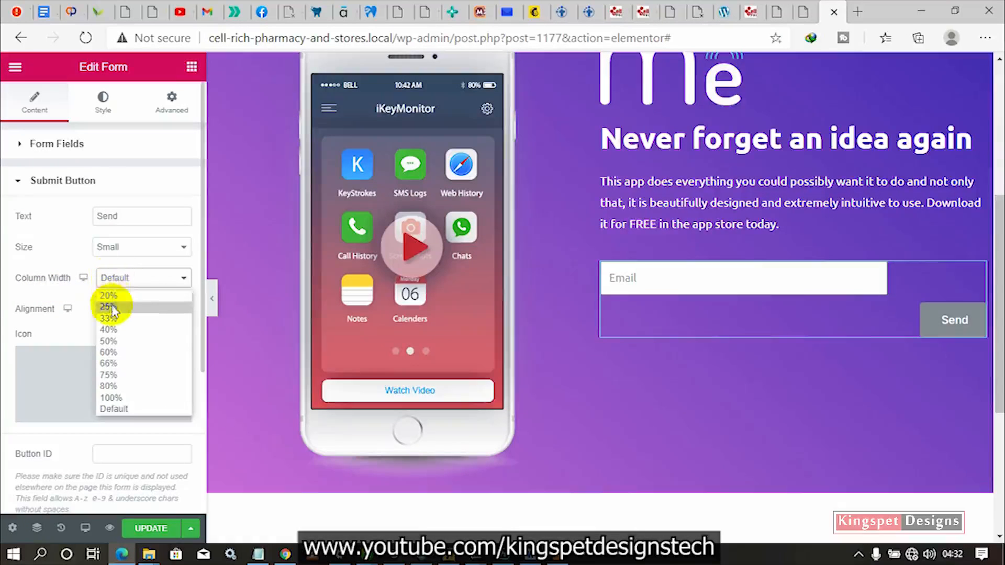
click(111, 307)
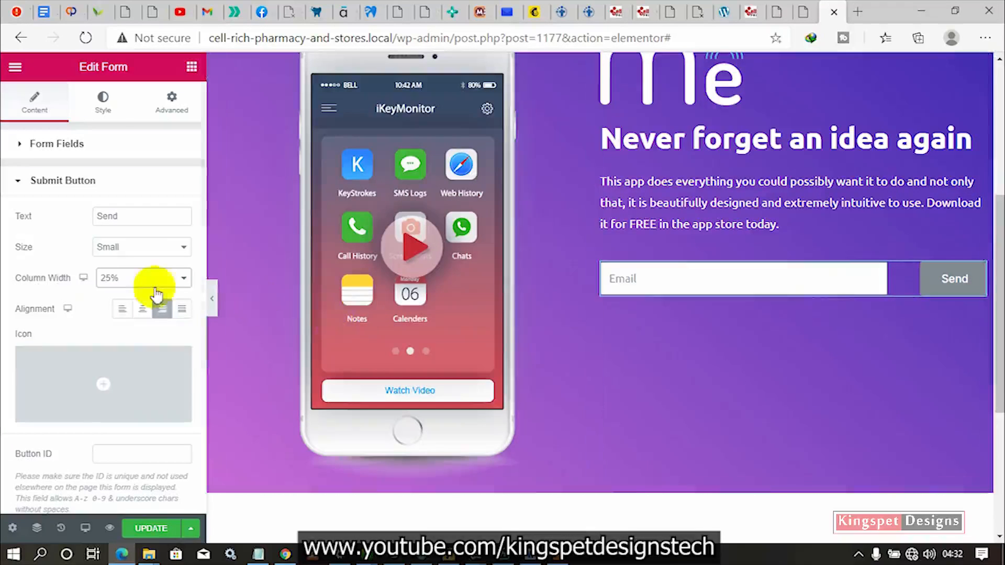
- Try a 33% column width for the submit button and set it back to 25%
click(142, 279)
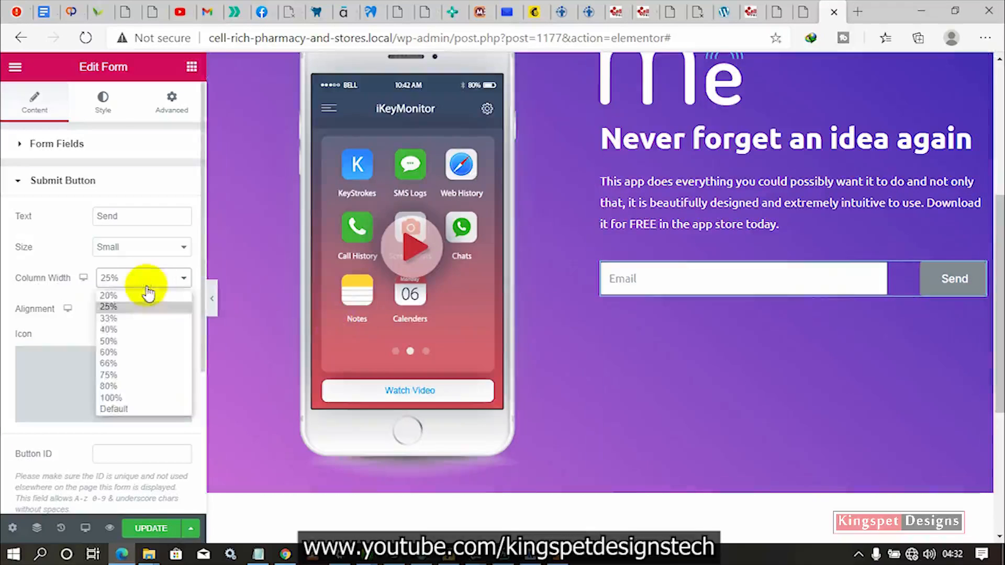
click(132, 318)
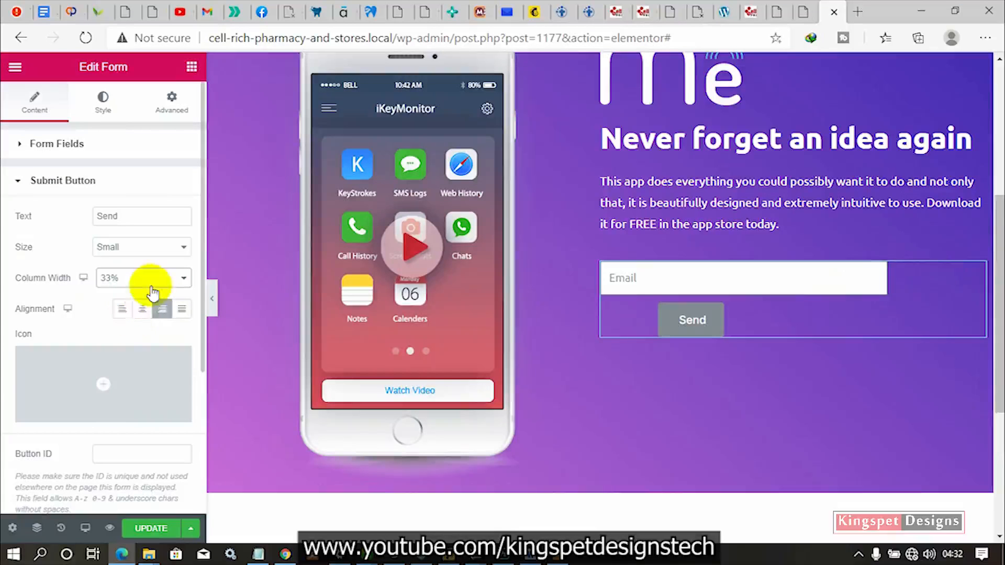
click(152, 285)
click(140, 307)
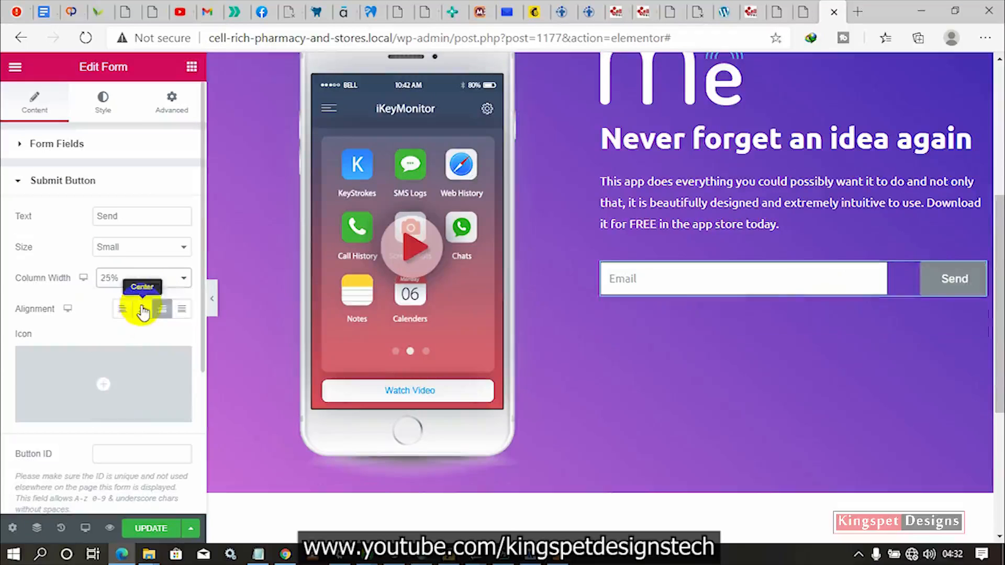
- Check the form without the editing panel and set the submit button's alignment to justified
click(212, 301)
click(5, 296)
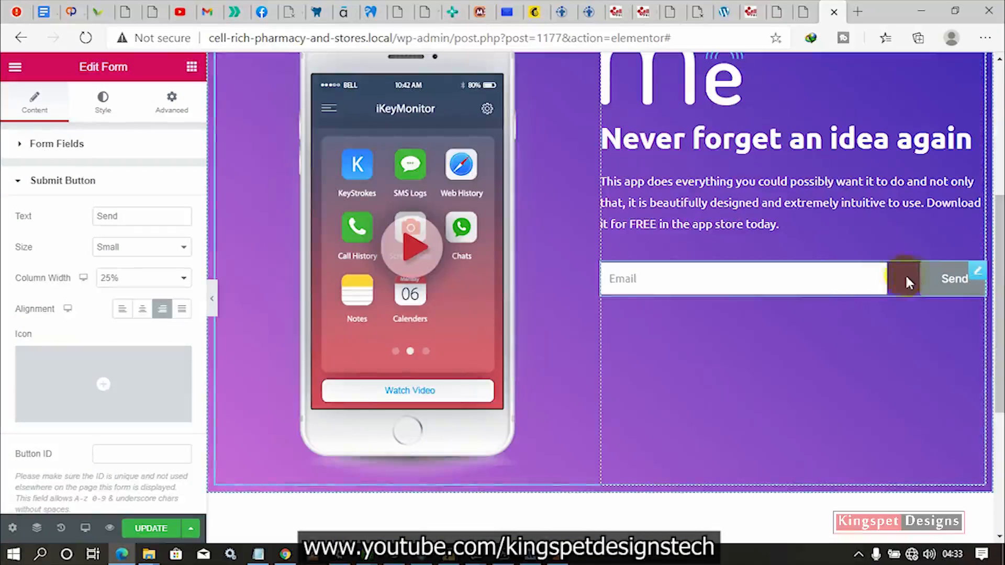
click(937, 289)
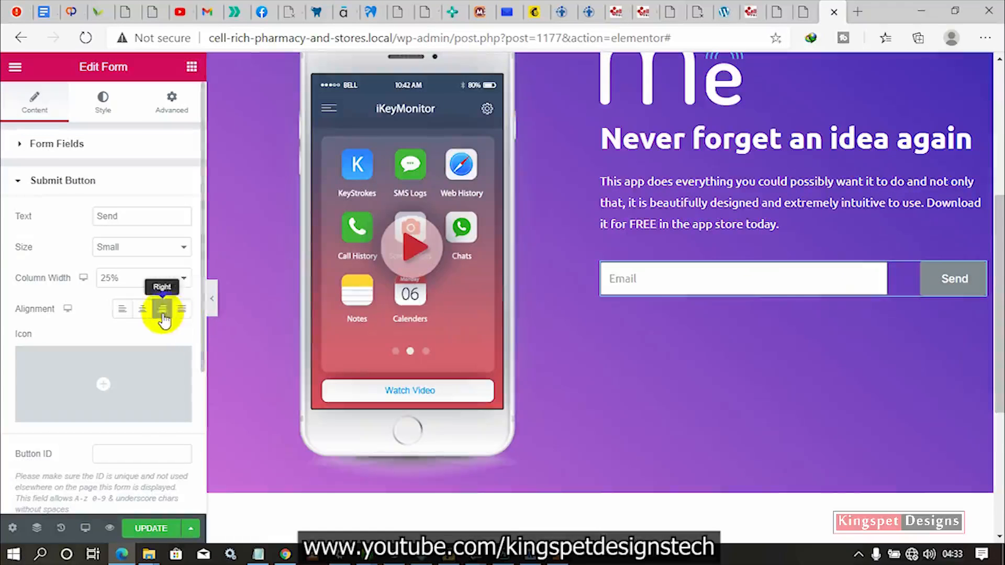
click(182, 311)
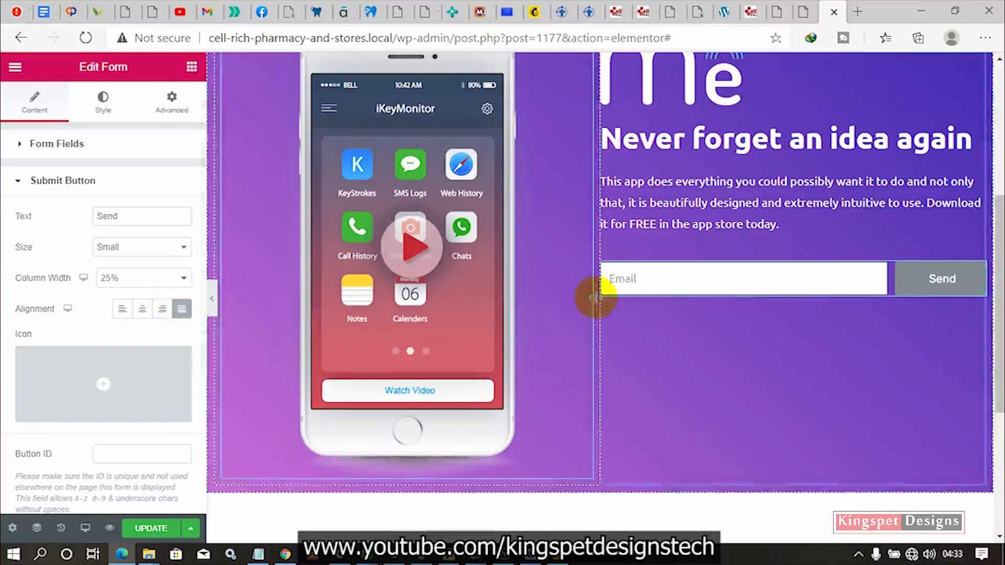
- Set the form's input size to Medium and collapse the Email field's settings
click(633, 276)
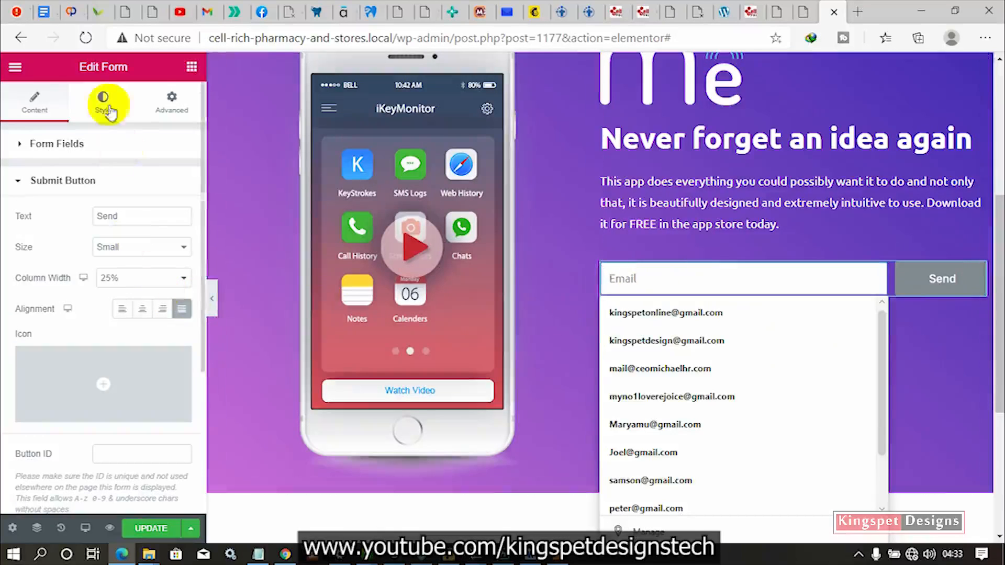
click(81, 156)
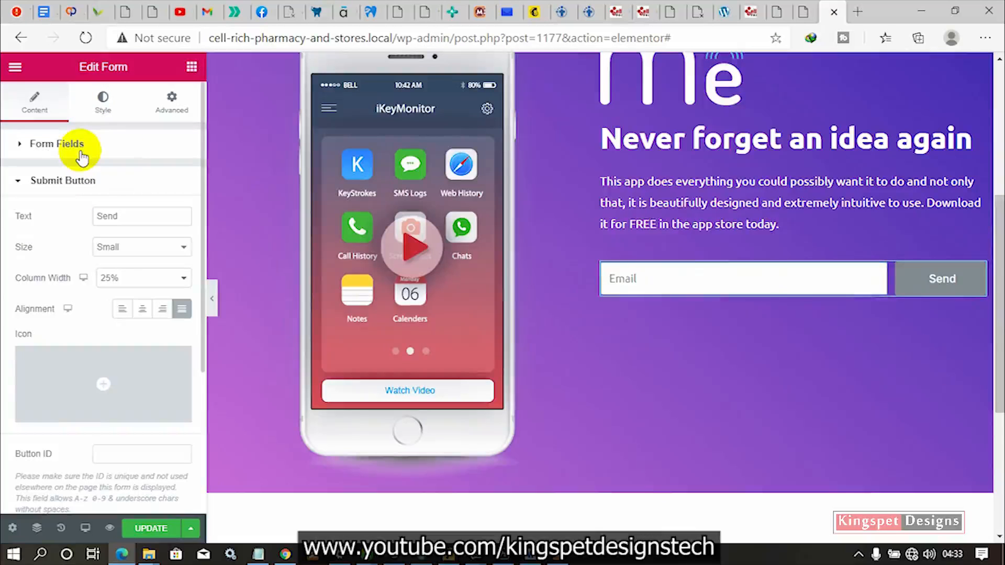
click(81, 156)
click(108, 230)
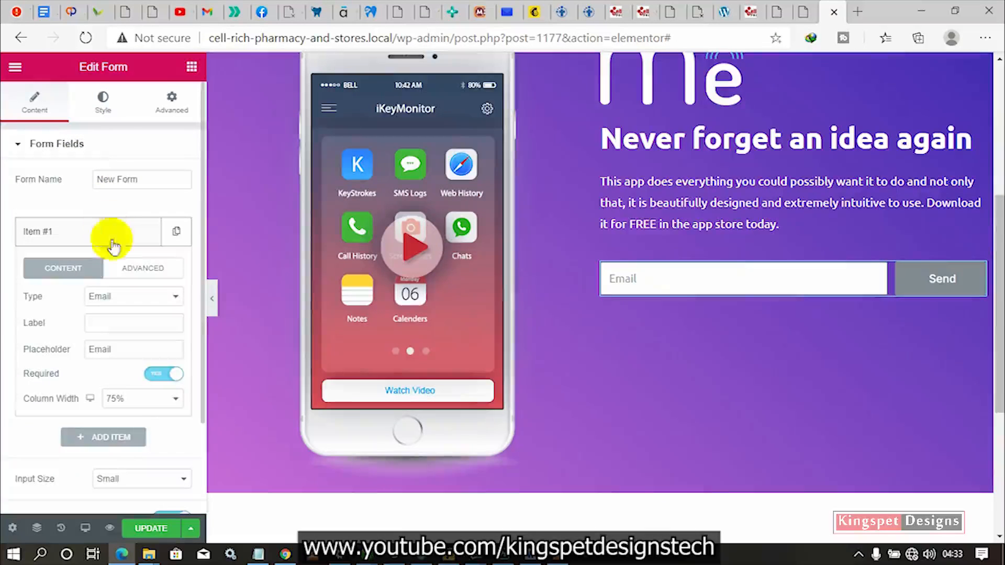
scroll(128, 437, down, 5)
scroll(130, 419, up, 2)
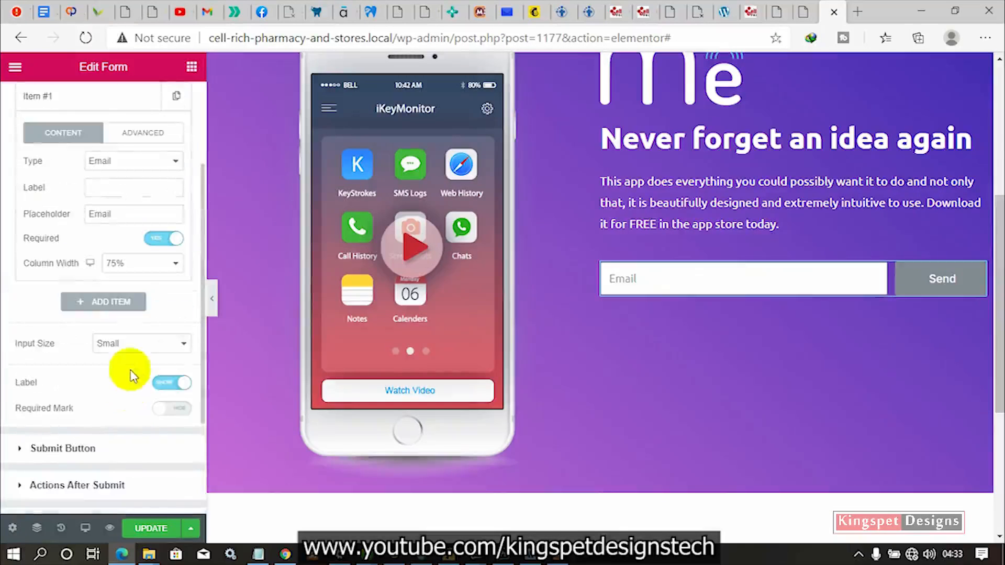
click(135, 345)
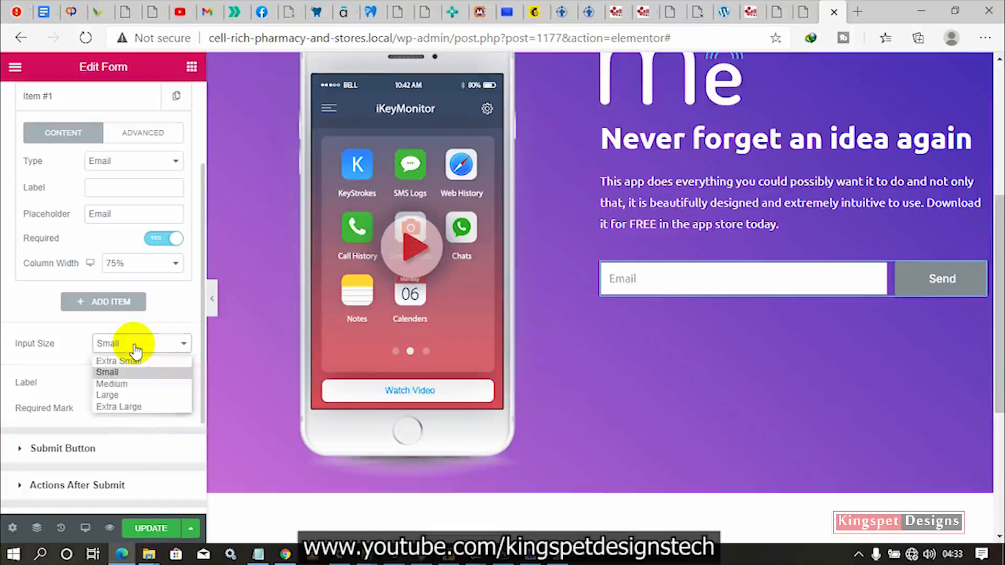
click(117, 385)
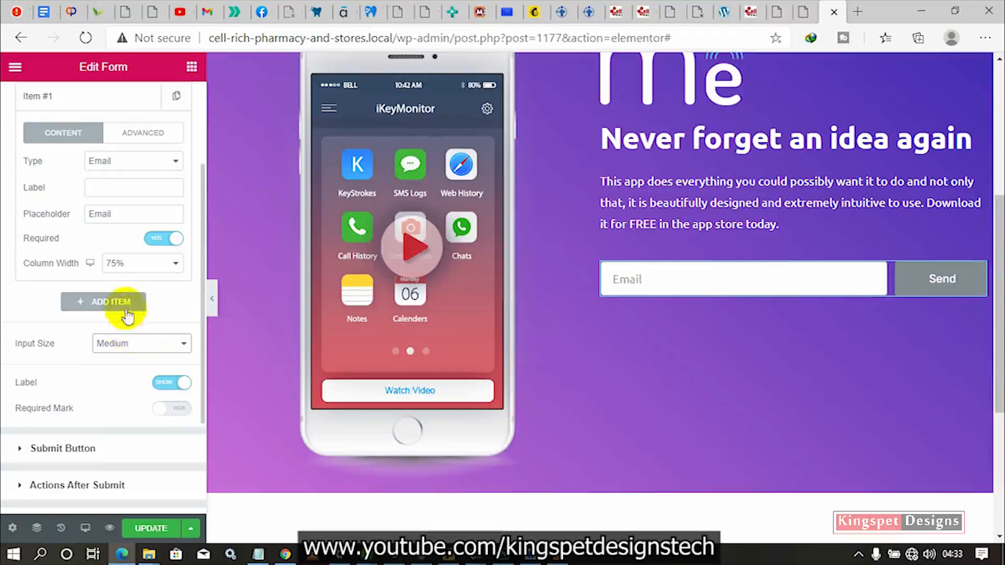
click(70, 116)
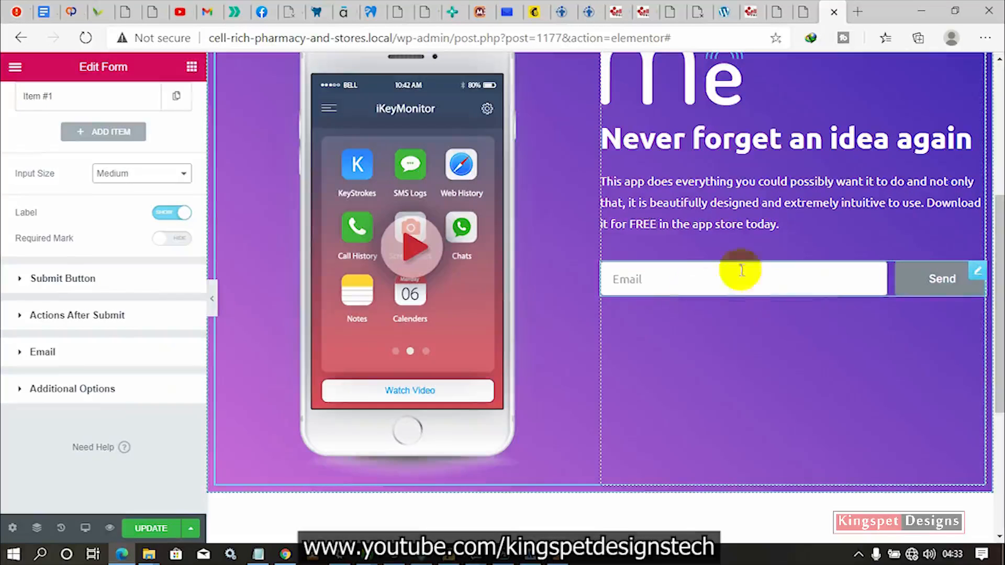
- Check the form on the finished example page and change the submit button's text to "get it" on the page being built
click(803, 9)
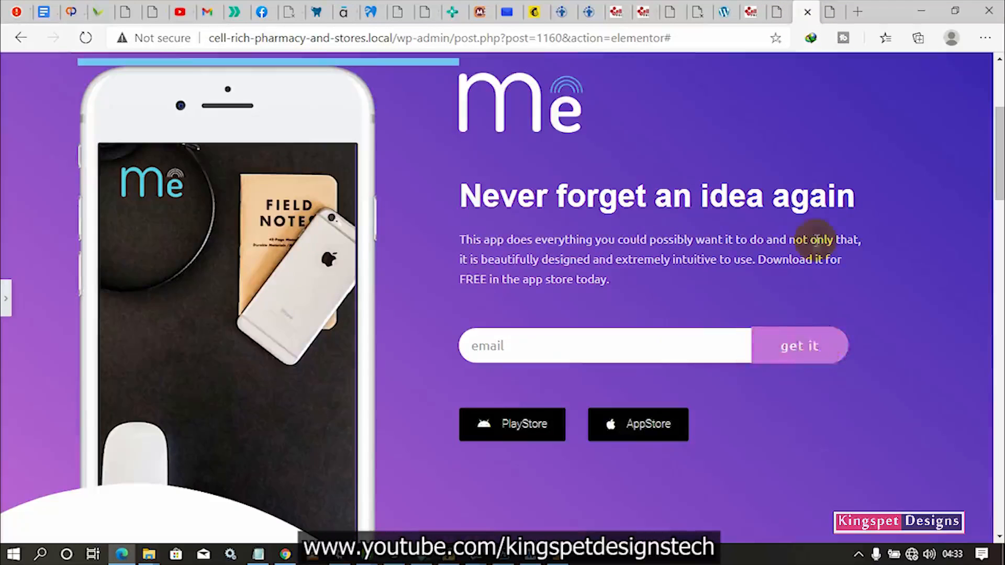
click(832, 12)
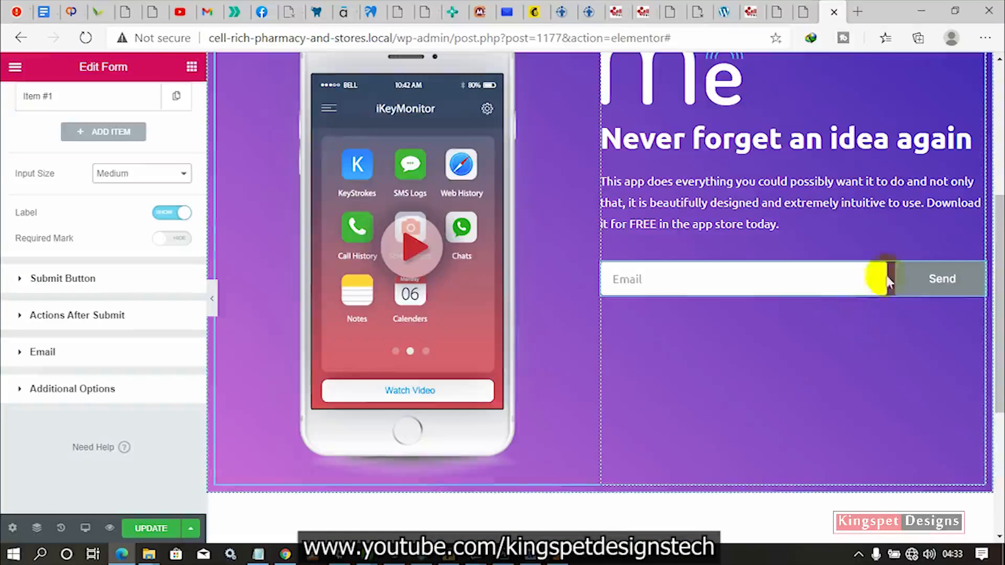
click(923, 282)
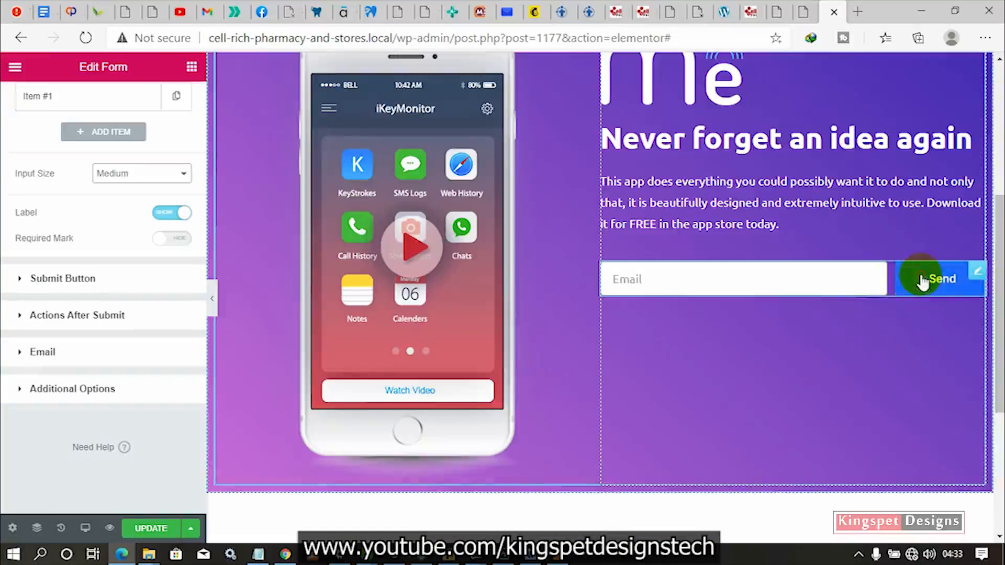
click(63, 279)
scroll(116, 445, down, 3)
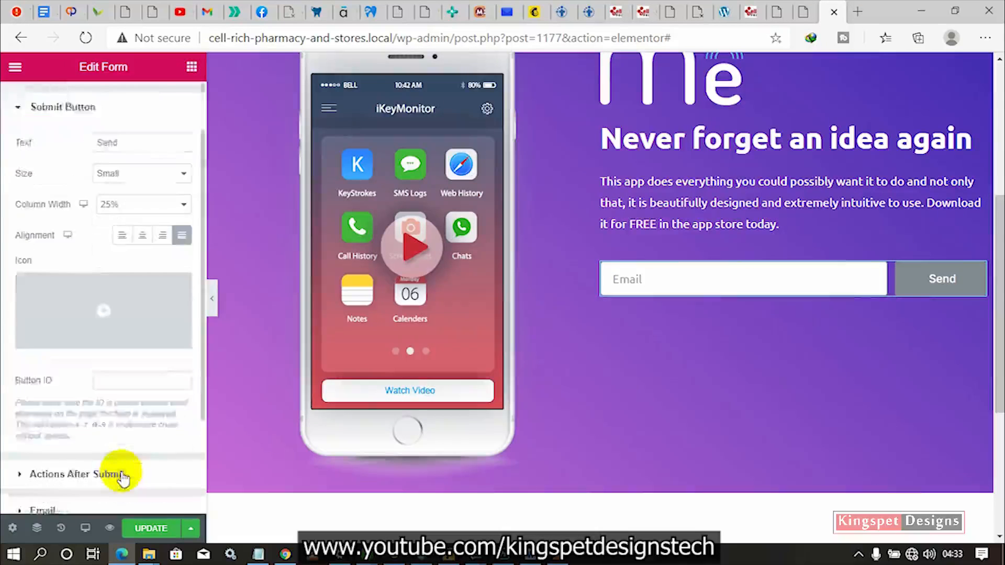
scroll(88, 324, up, 3)
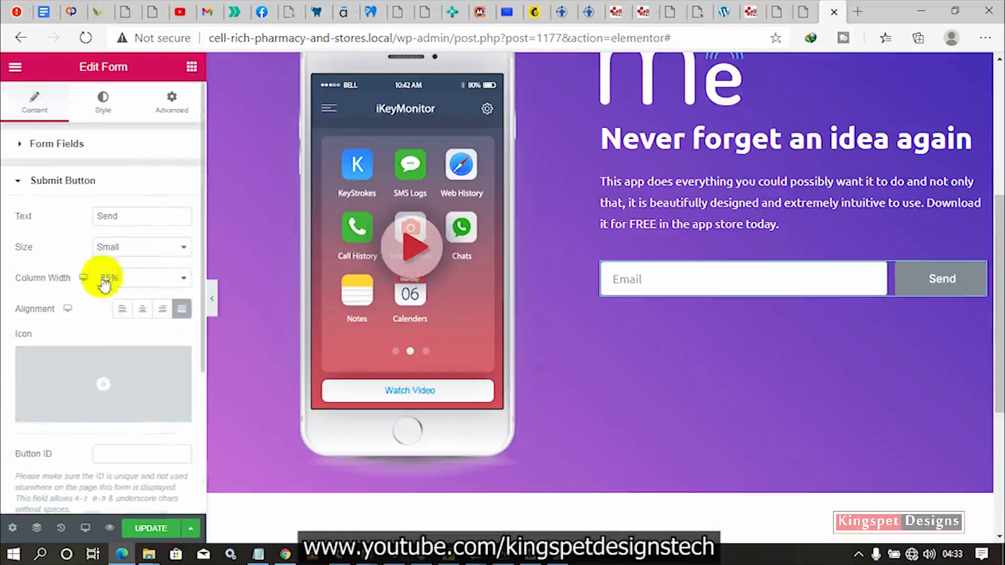
drag(127, 215, 63, 215)
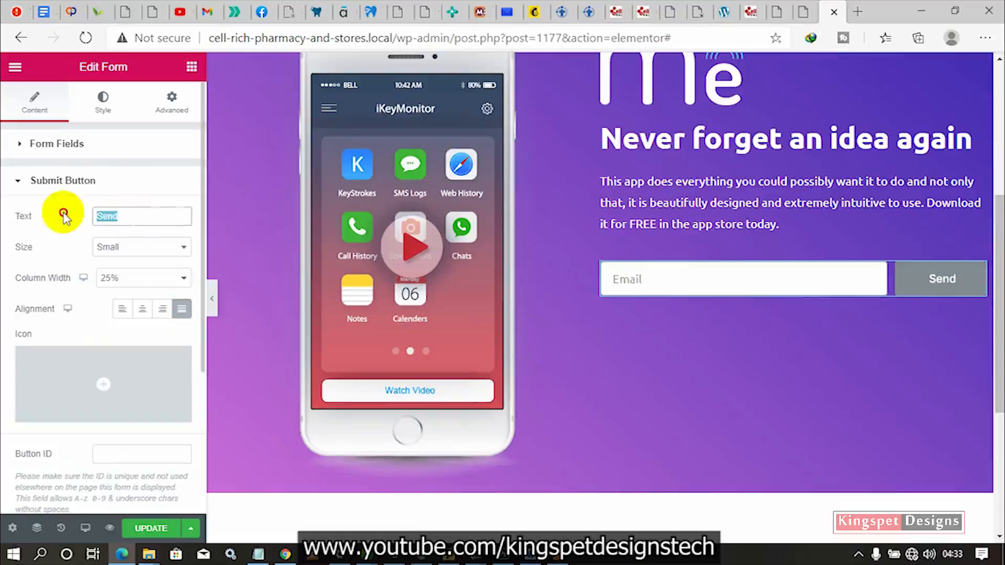
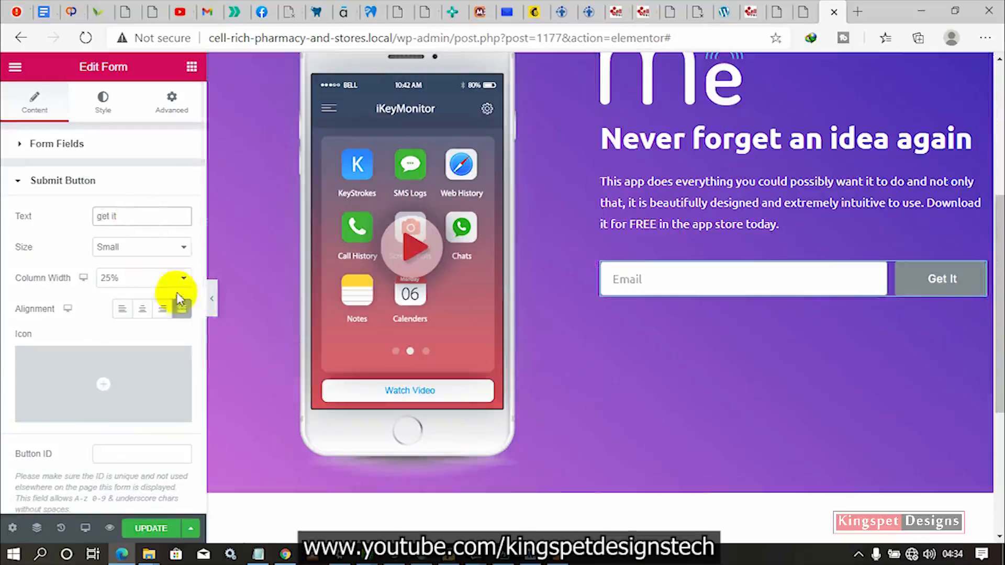
- Unlink the form field's border radius values and set the top and left radii to 25 px, with right and bottom at 0
click(90, 107)
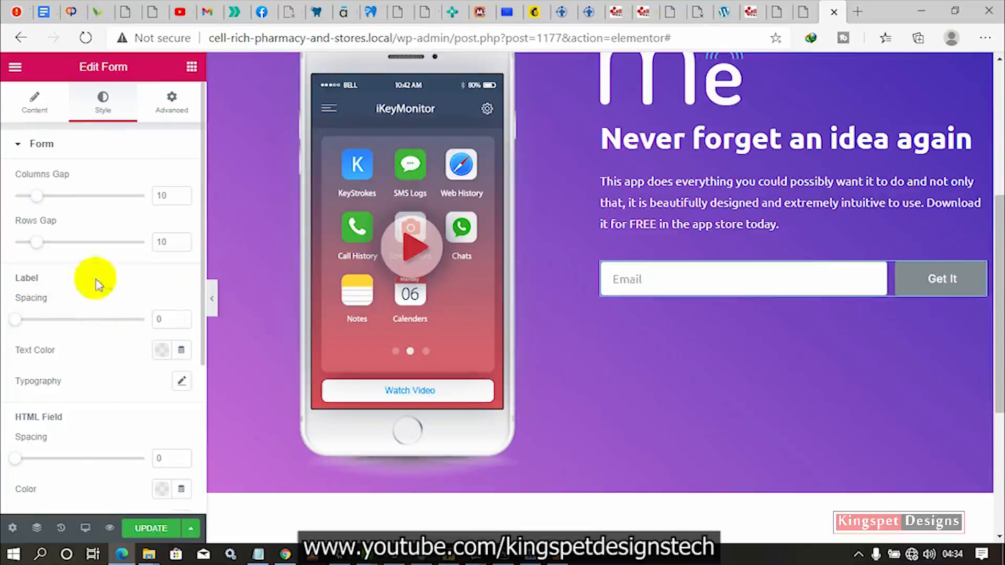
scroll(94, 393, down, 2)
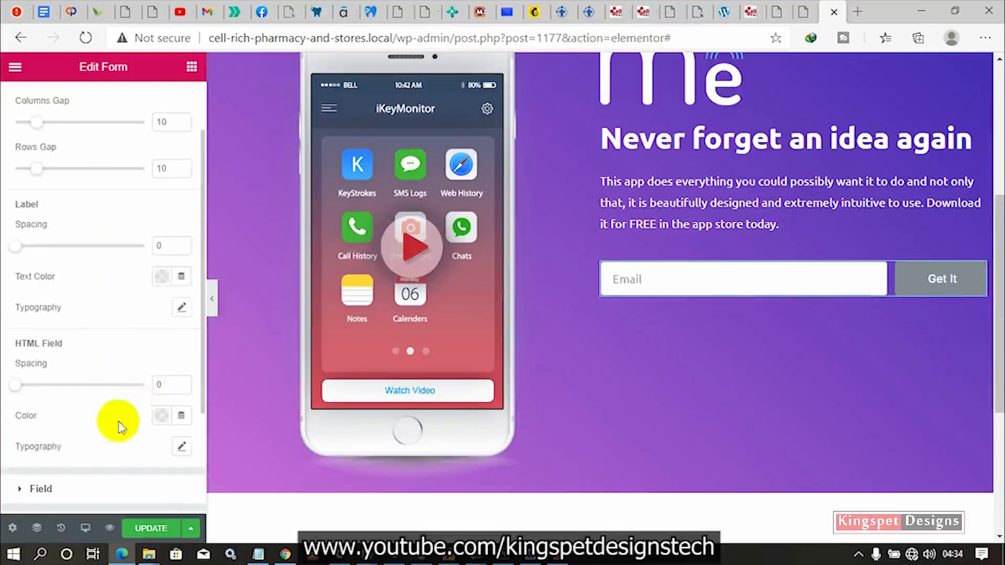
scroll(121, 421, down, 3)
click(83, 342)
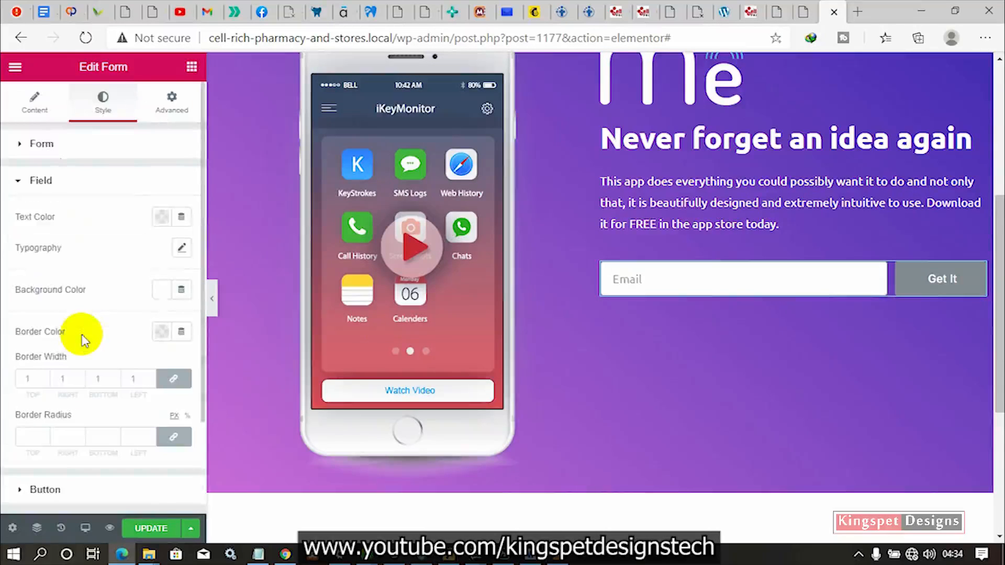
scroll(166, 347, down, 2)
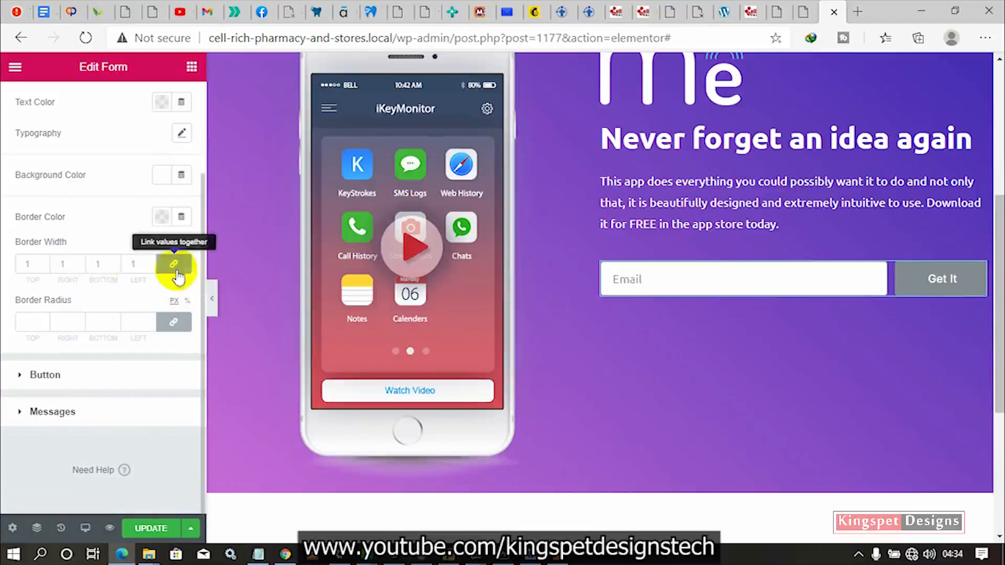
click(178, 325)
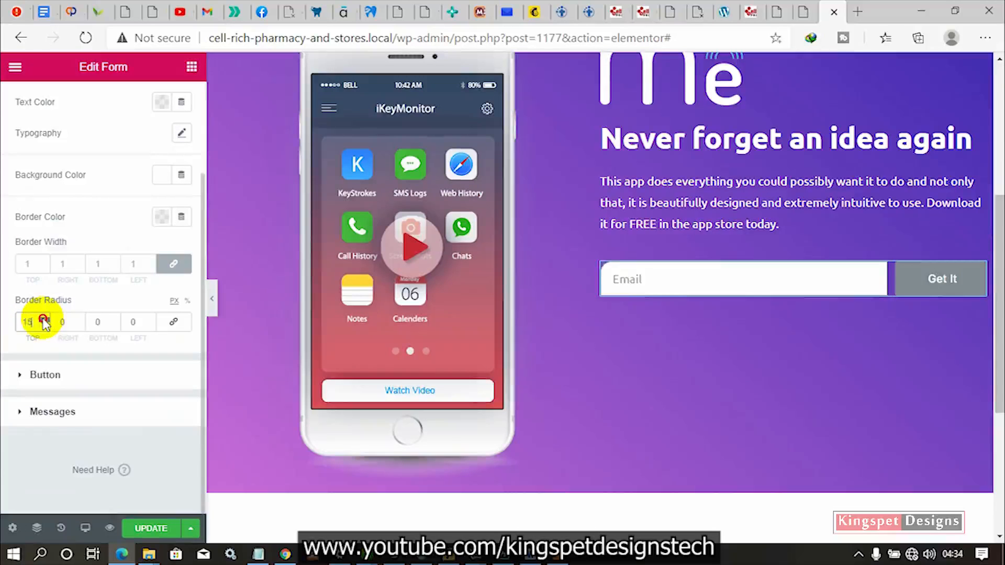
drag(37, 324, 2, 328)
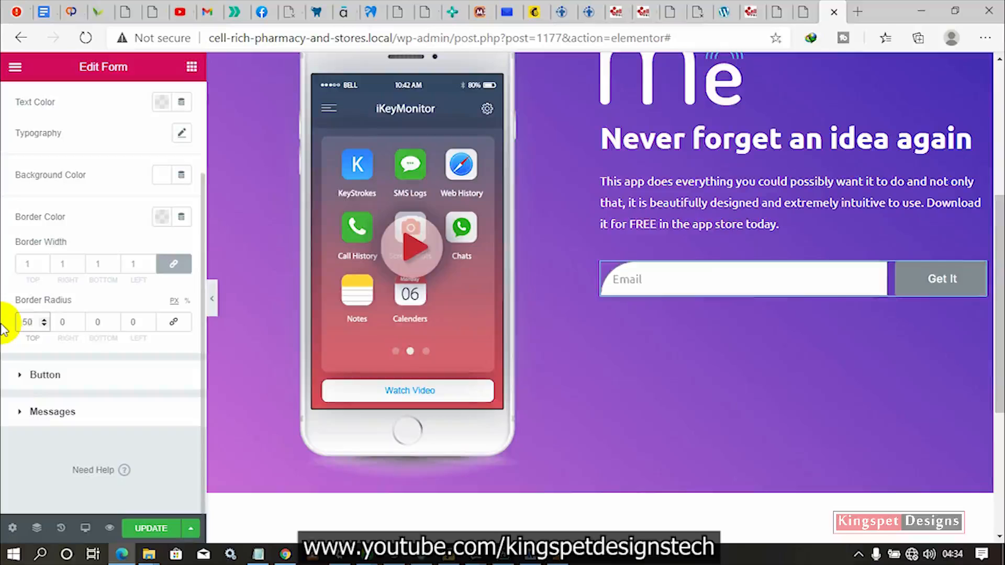
drag(30, 322, 9, 330)
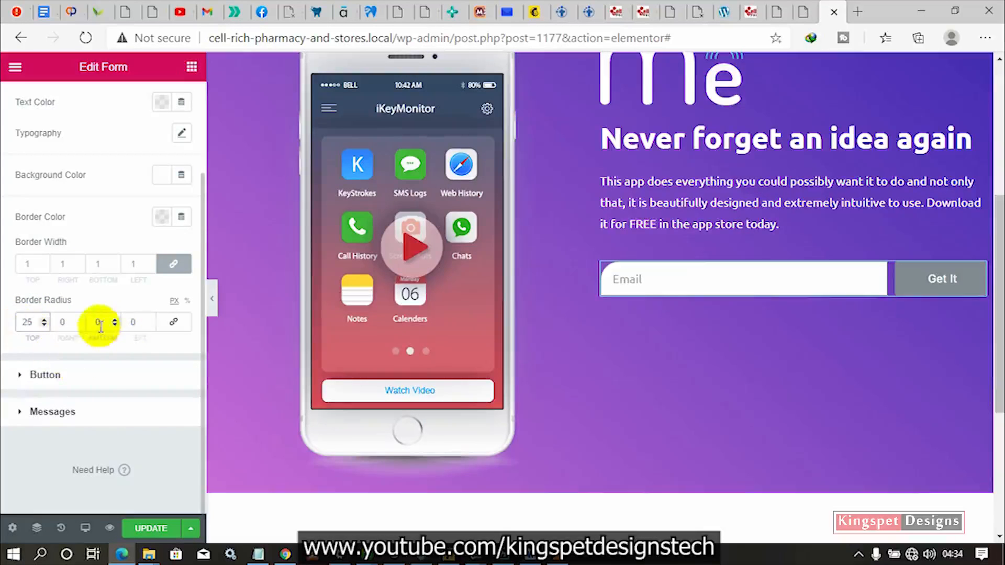
click(132, 322)
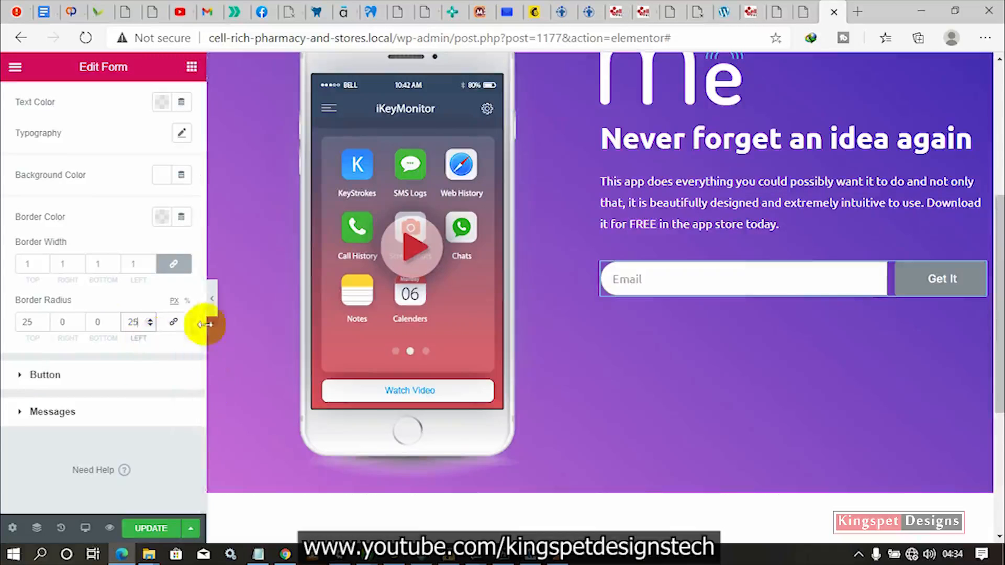
- Check the form without the editing panel and set the form field's border width to 0 on all sides, with the values unlinked
click(213, 306)
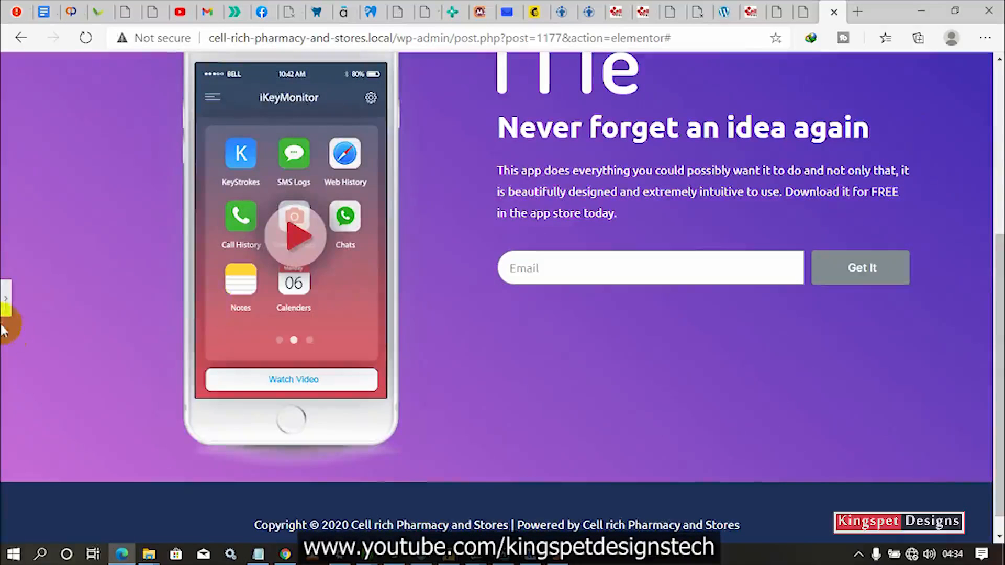
click(6, 301)
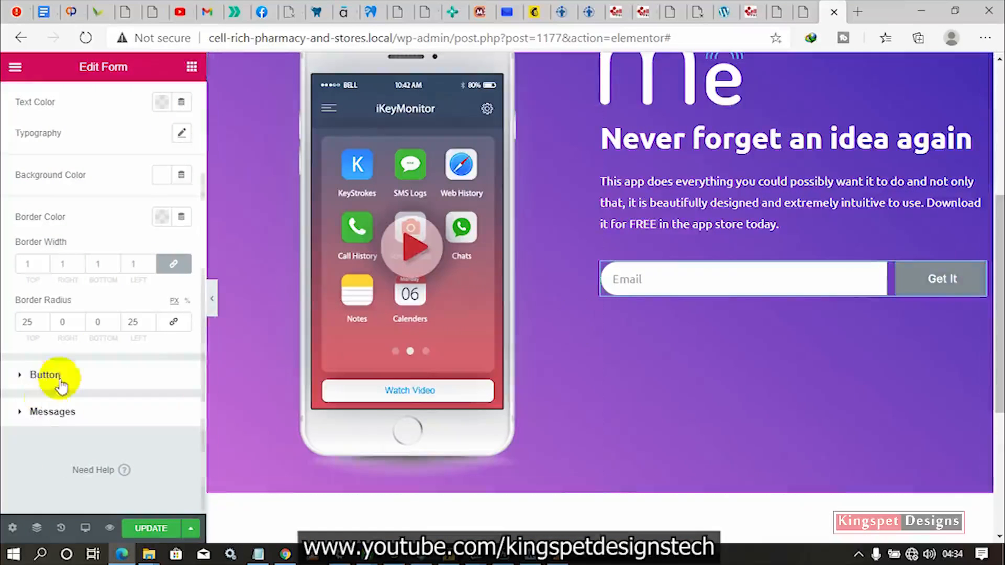
click(86, 377)
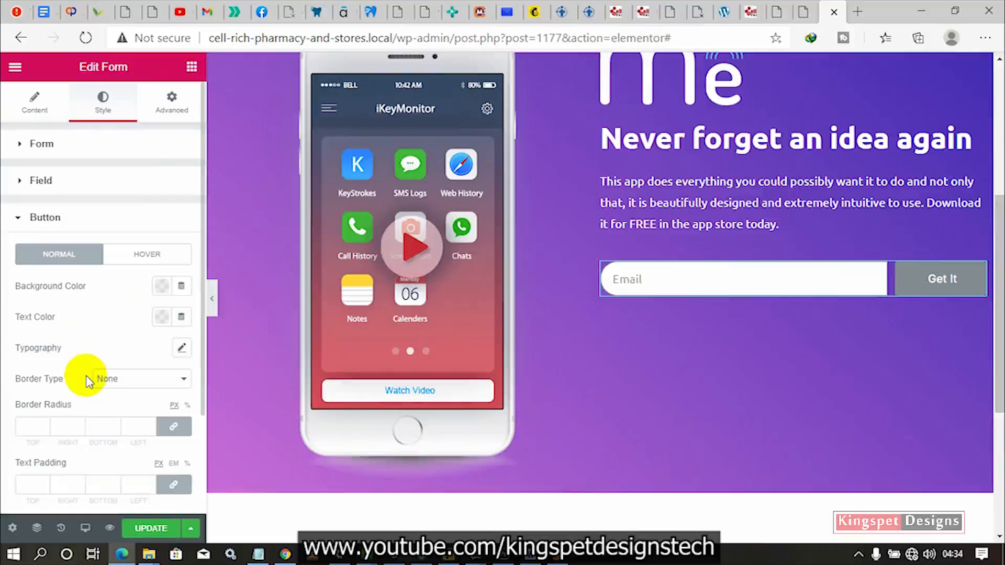
click(66, 191)
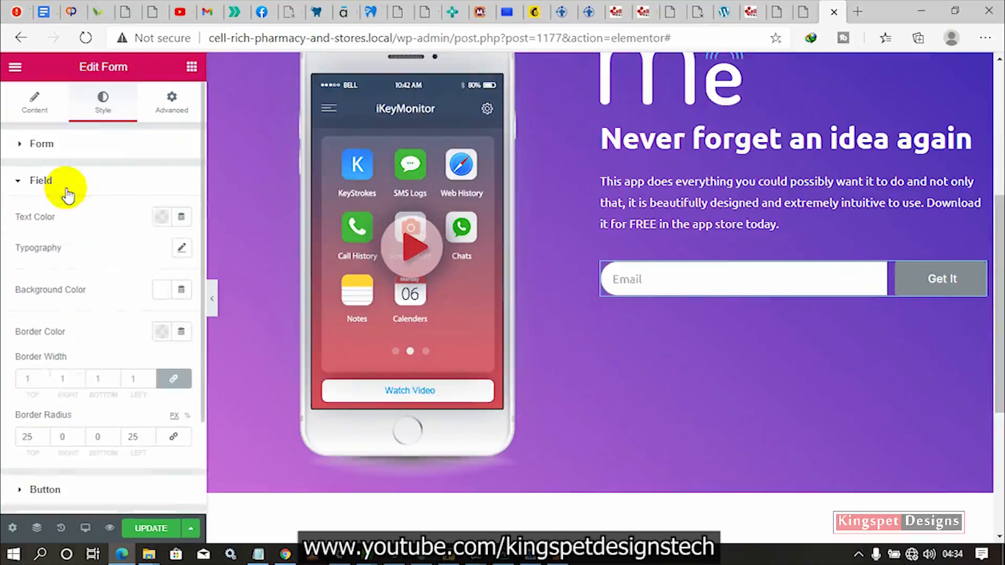
click(176, 379)
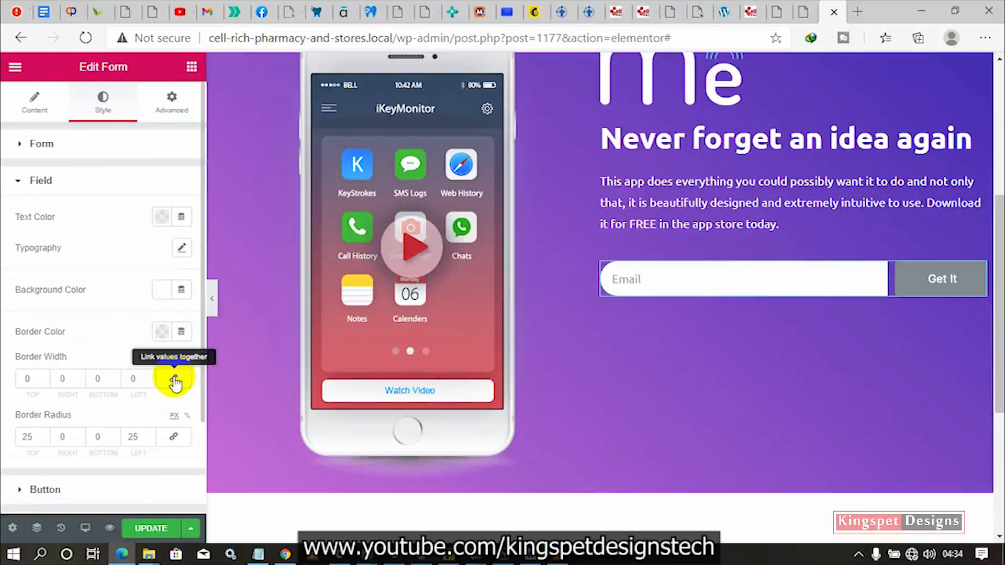
click(69, 187)
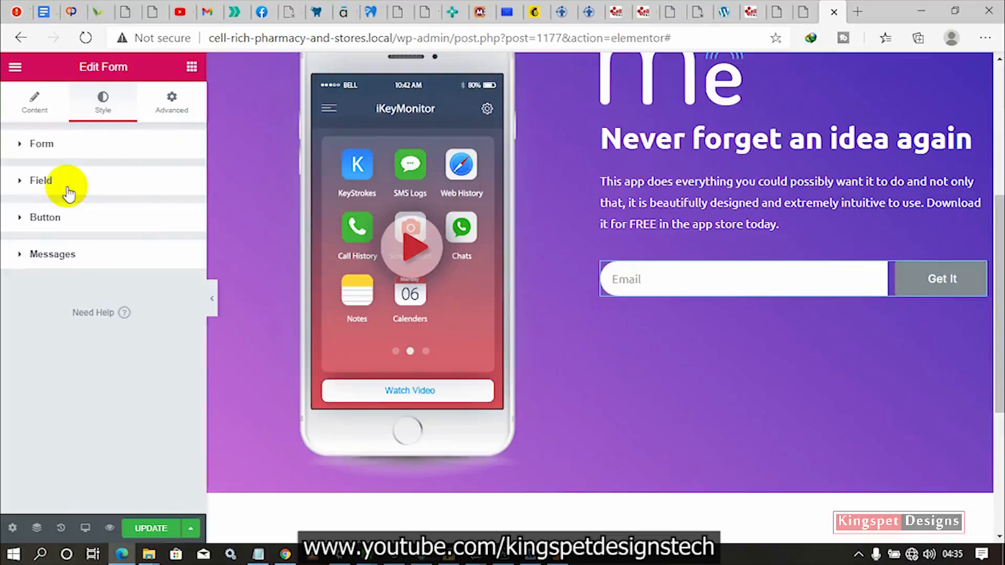
- Set the submit button's text padding to 0 px on all sides and unlink the padding values
click(66, 227)
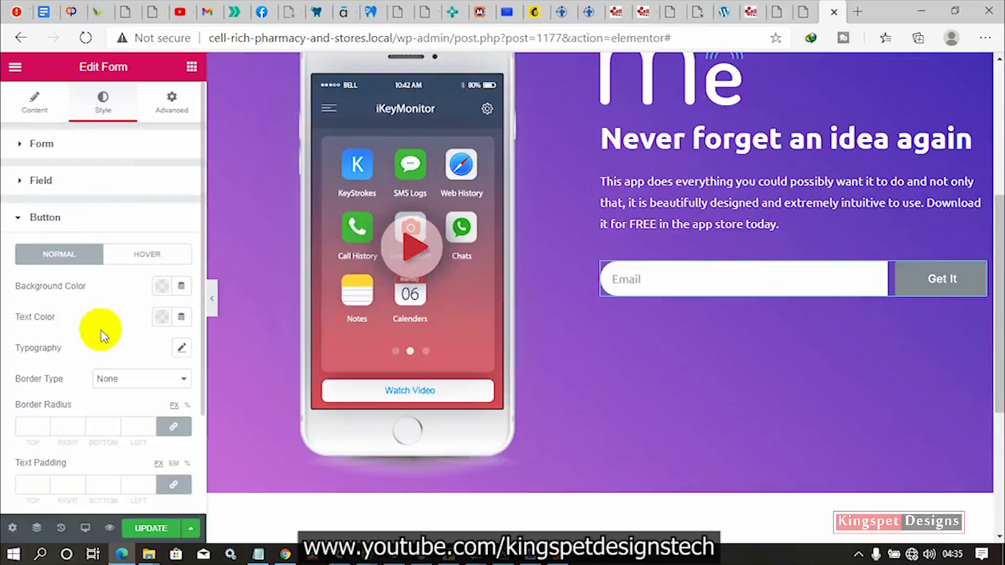
scroll(101, 335, down, 3)
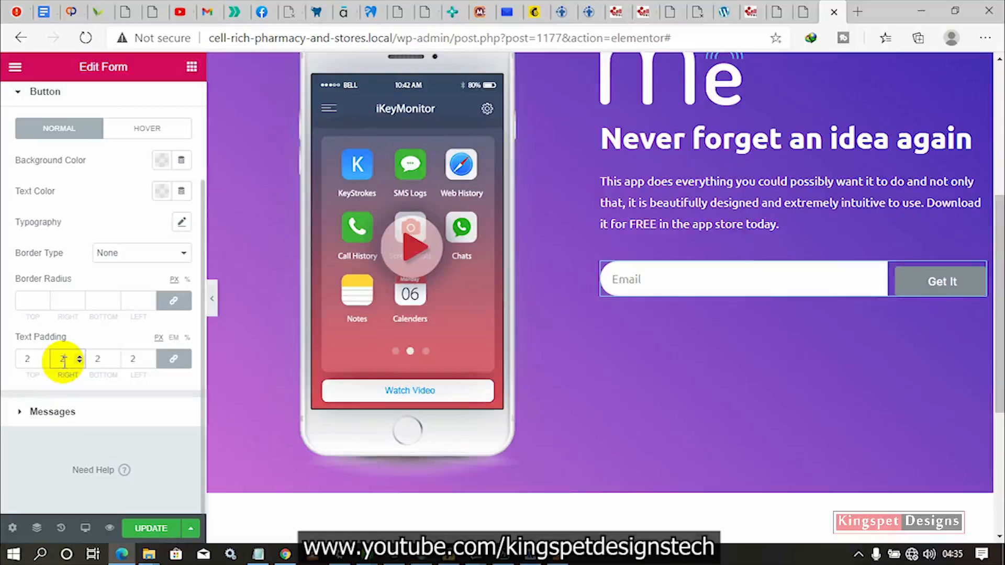
double_click(24, 361)
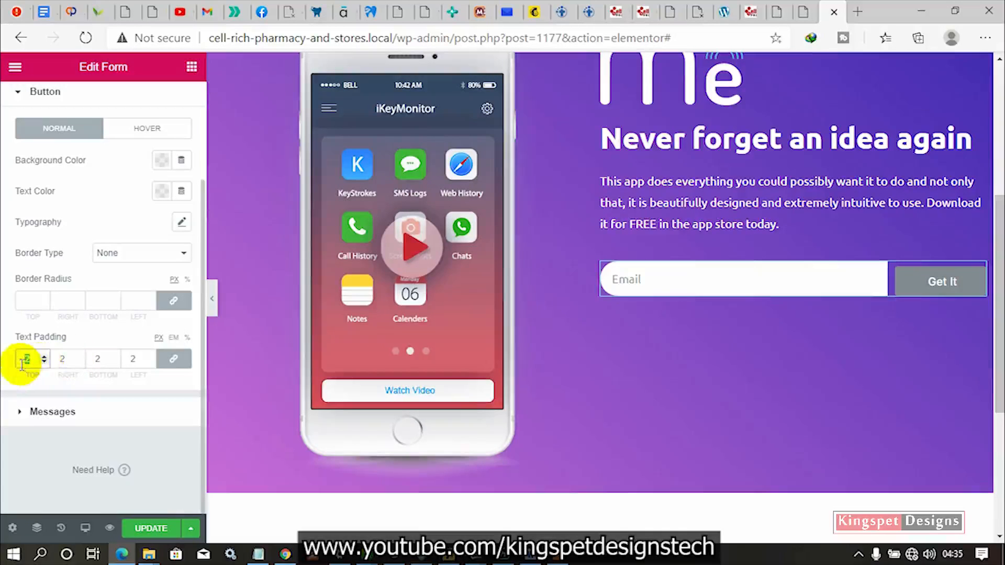
text(0)
click(174, 359)
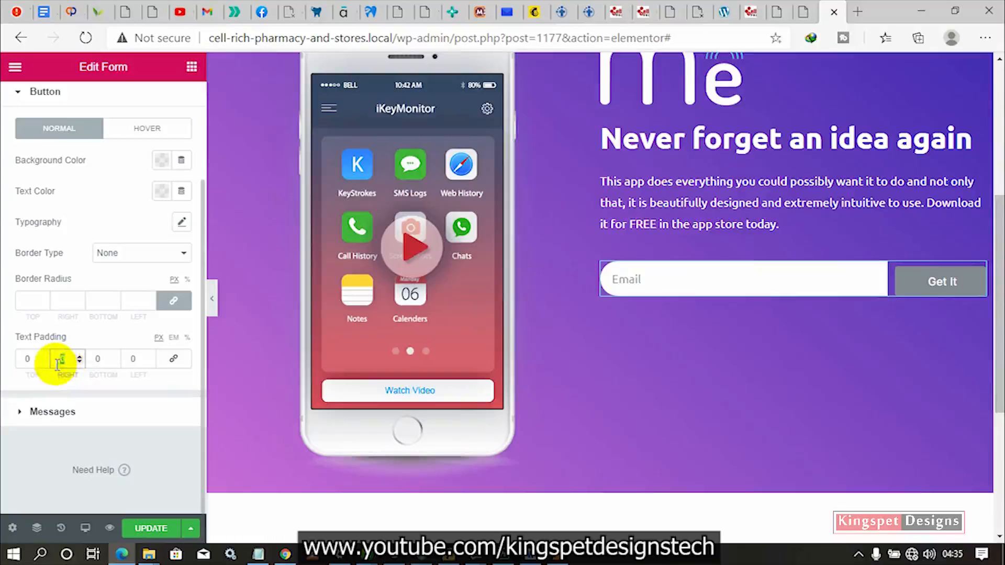
text(25)
drag(105, 361, 91, 364)
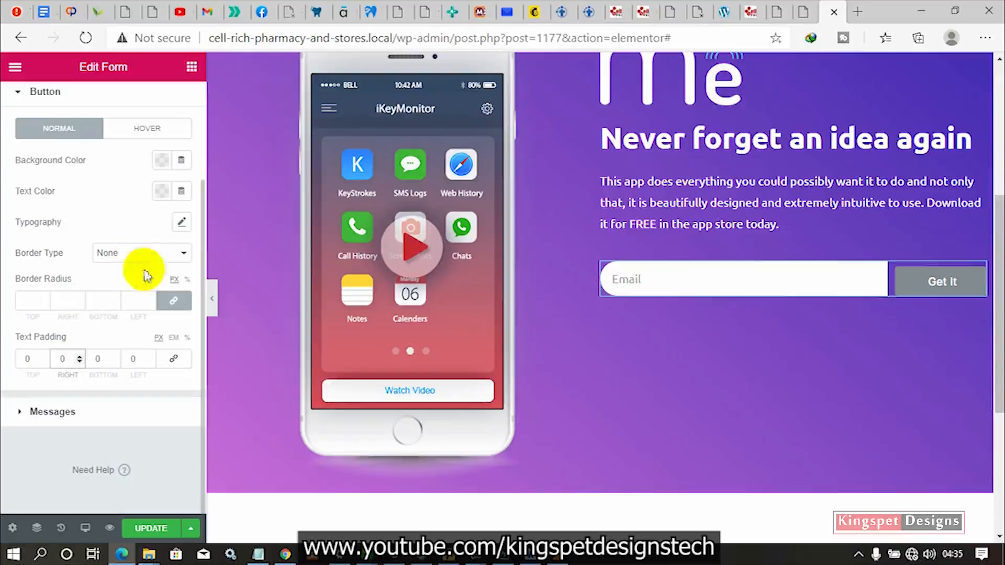
- Unlink the submit button's border radius values, set right and bottom to 25 px with top and left at 0, and preview the form
click(173, 301)
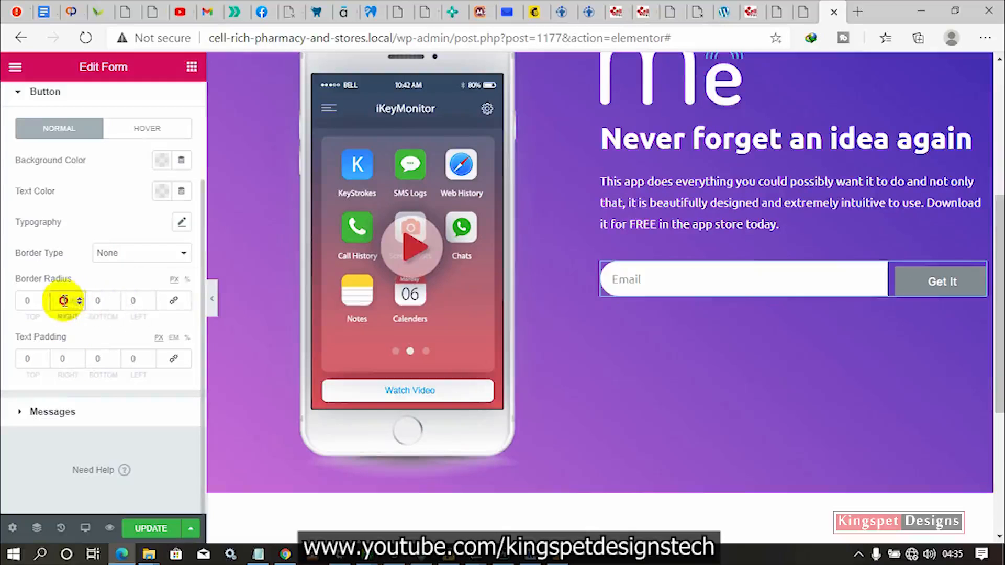
text(5)
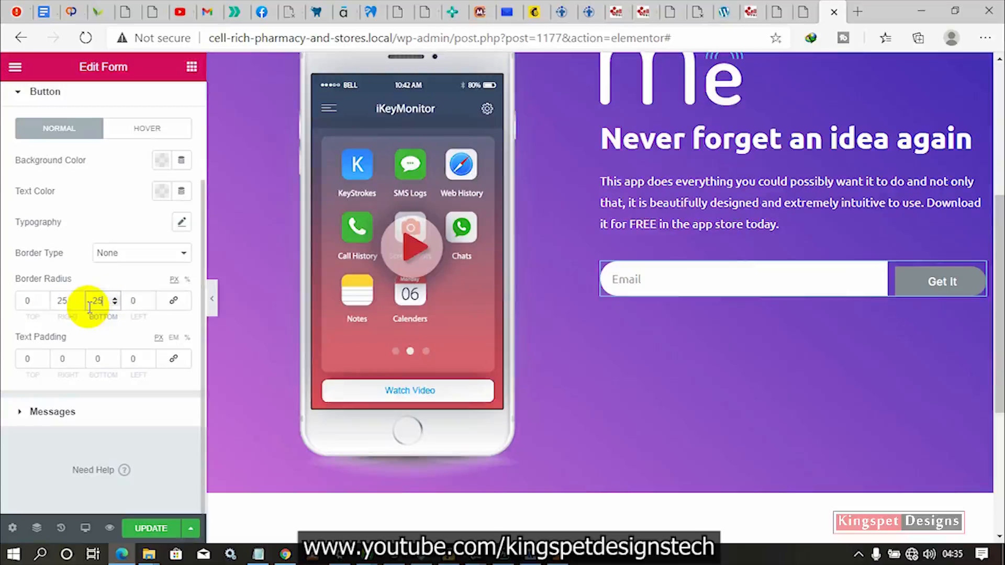
click(214, 304)
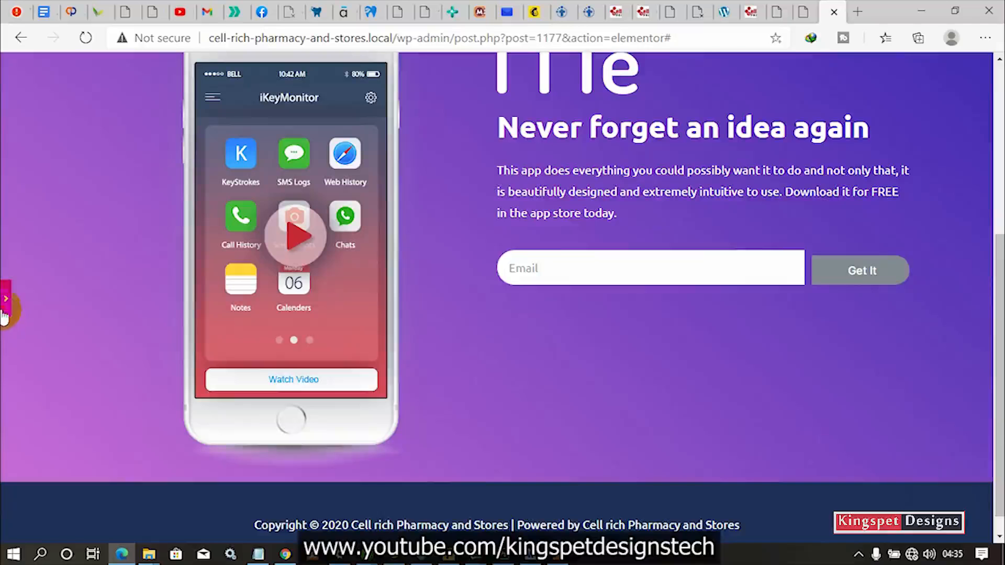
click(3, 312)
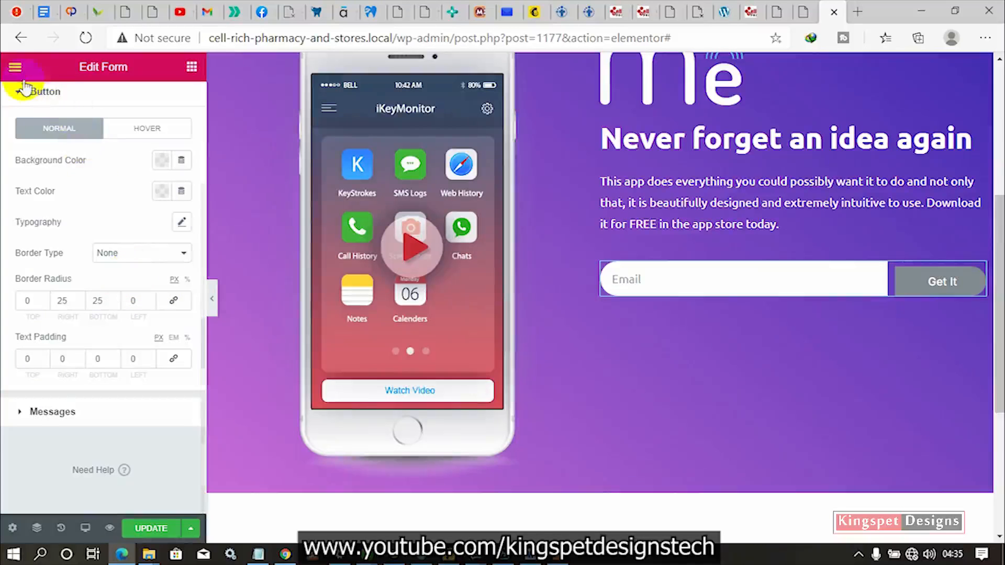
- Set the size of the form's submit button to Medium
click(32, 105)
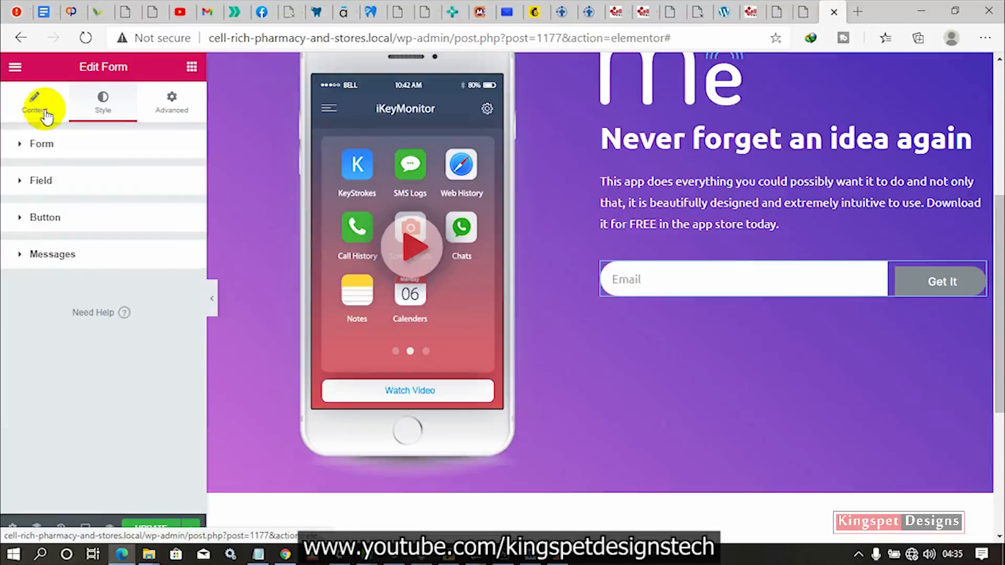
click(50, 115)
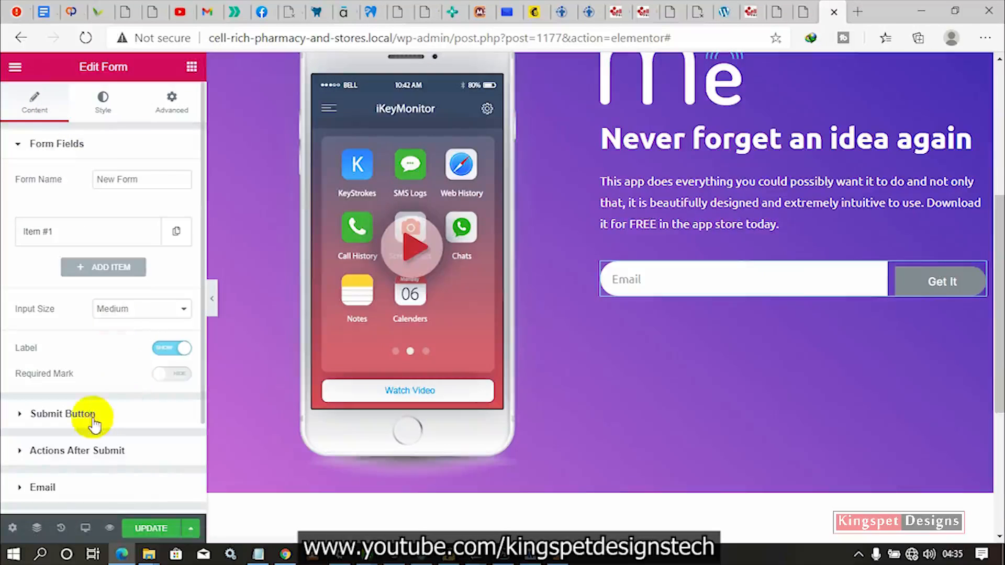
click(62, 415)
click(131, 249)
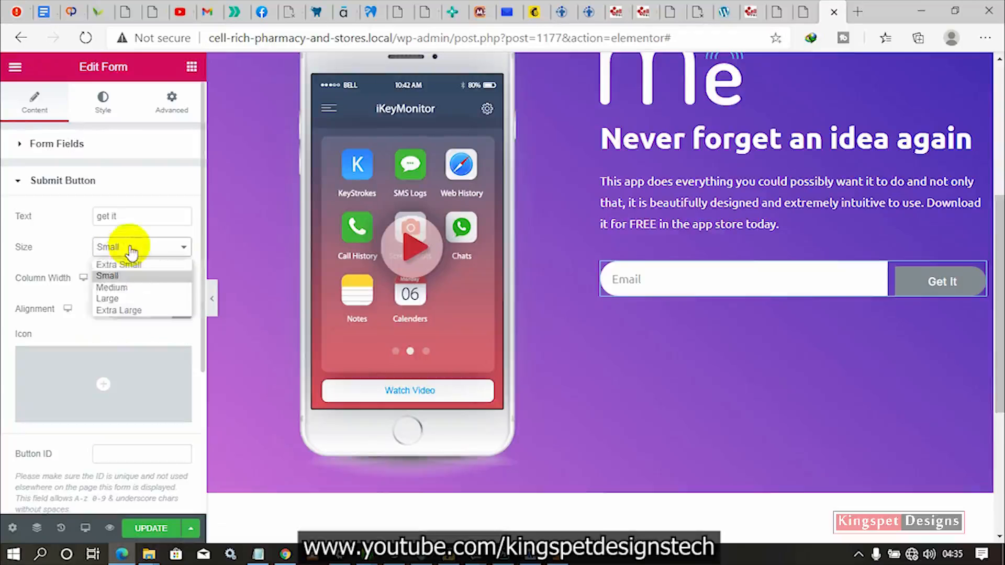
click(130, 287)
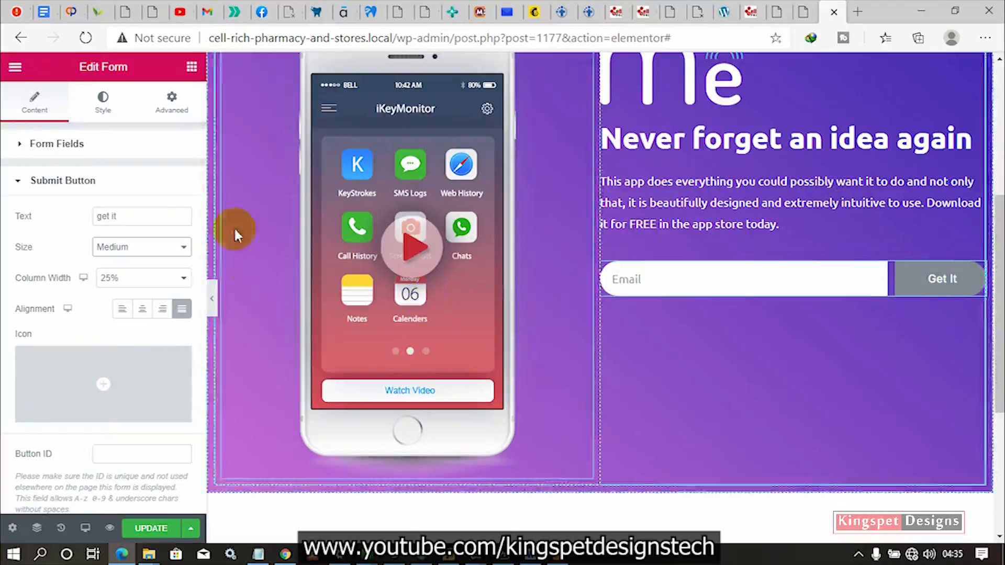
- Set the submit button's normal background color to the light blue preset #6EC1E4
click(176, 114)
click(103, 104)
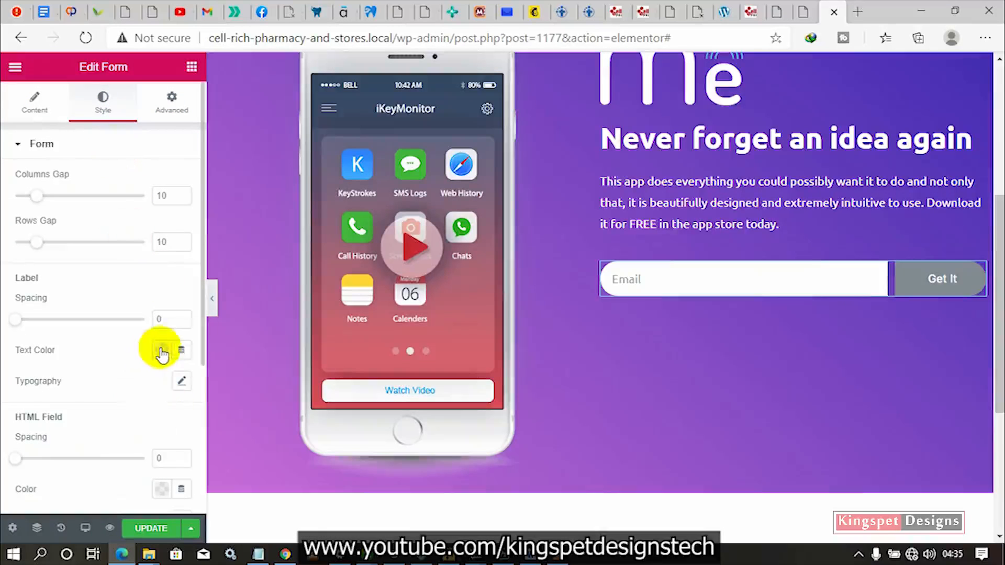
scroll(90, 438, down, 5)
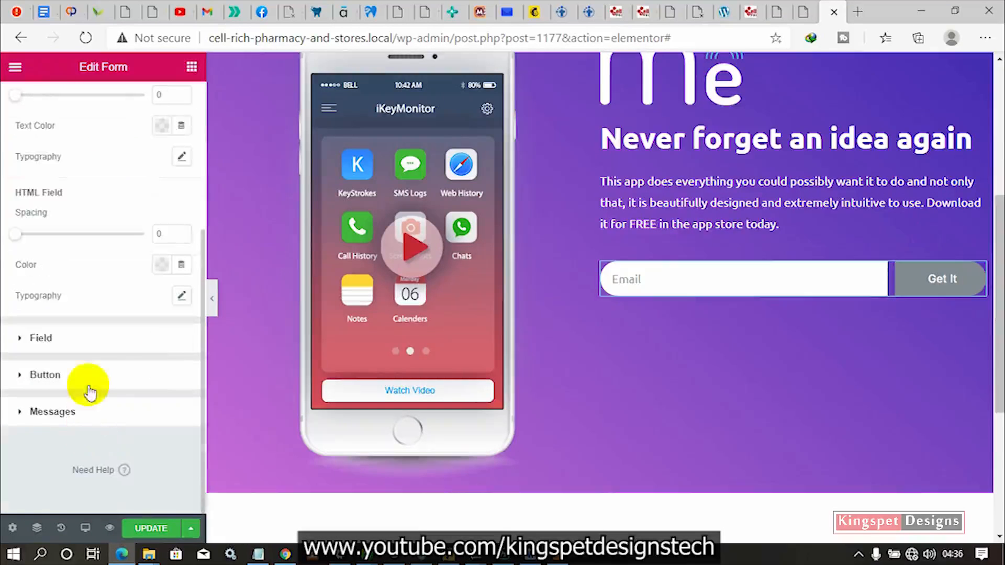
click(90, 381)
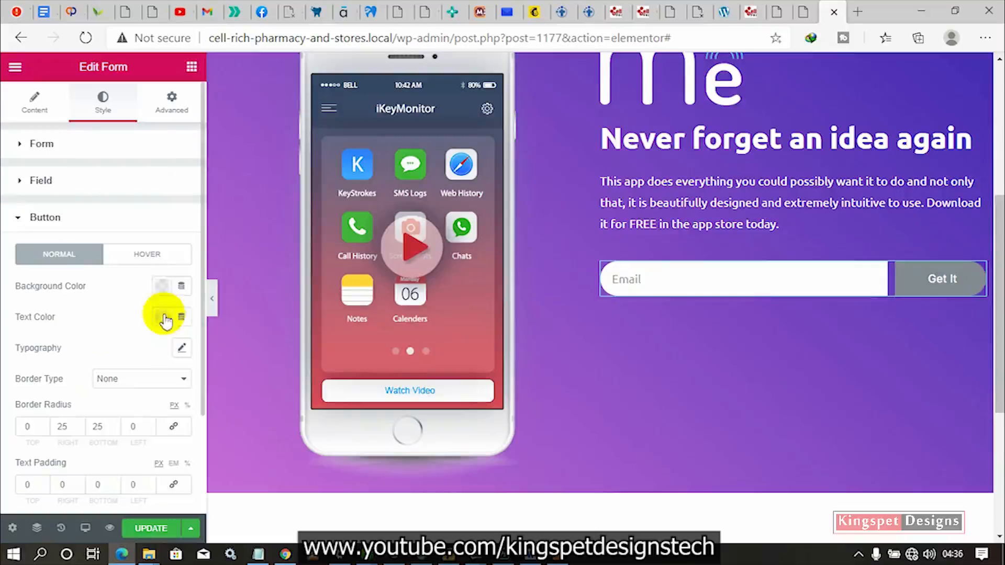
click(160, 287)
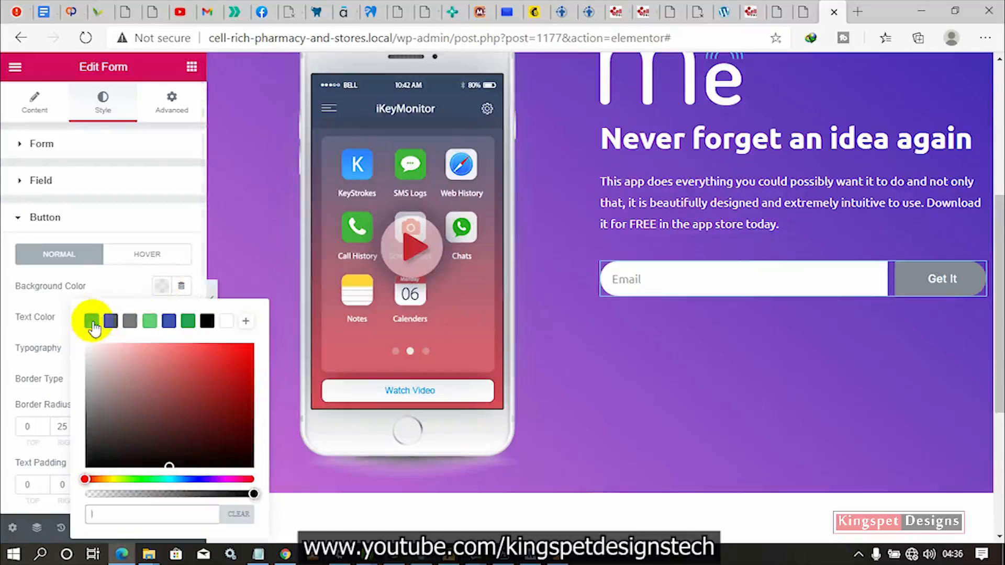
click(93, 323)
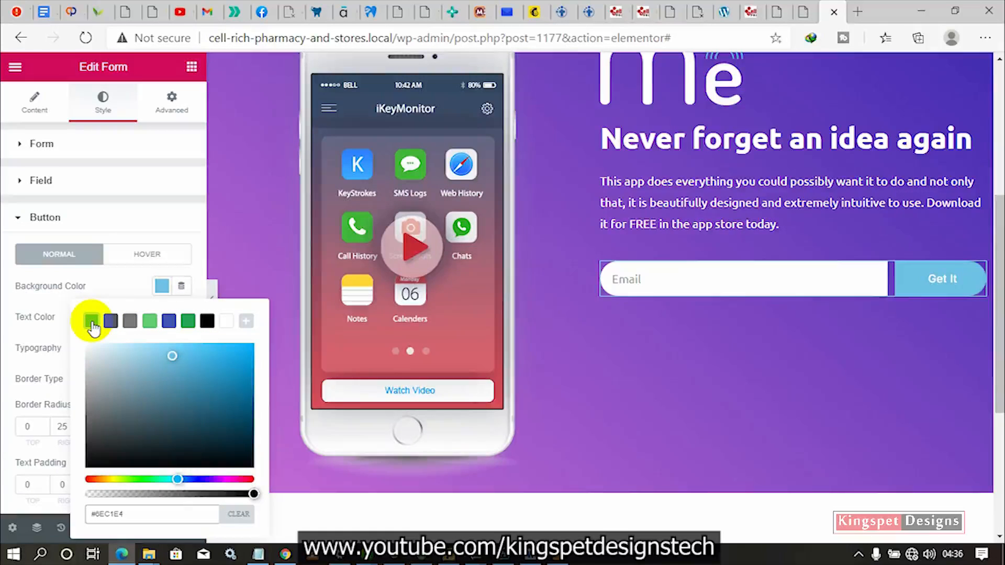
- Compare the submit button with the finished example page, and check the form being built without the editing panel
click(805, 16)
click(829, 13)
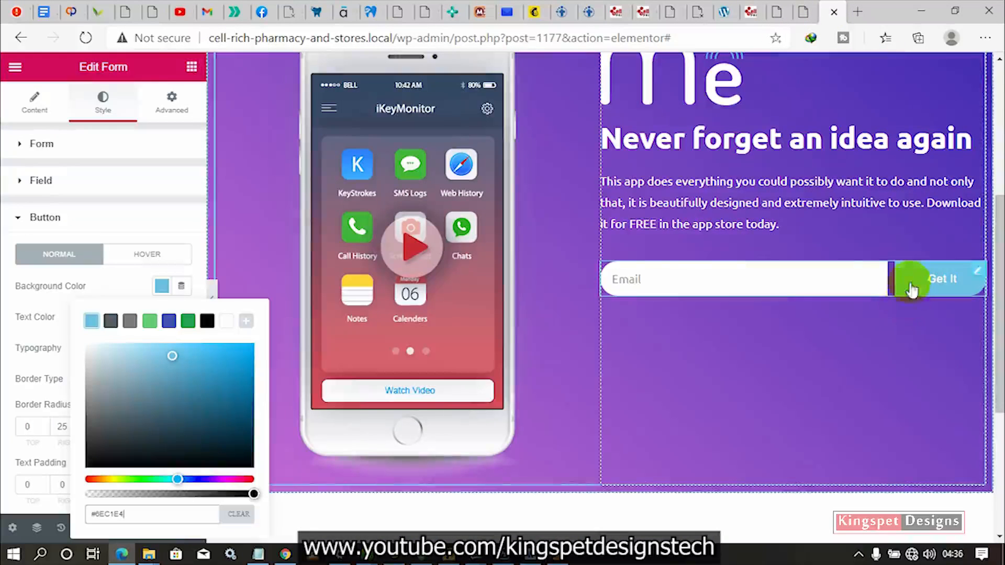
click(806, 16)
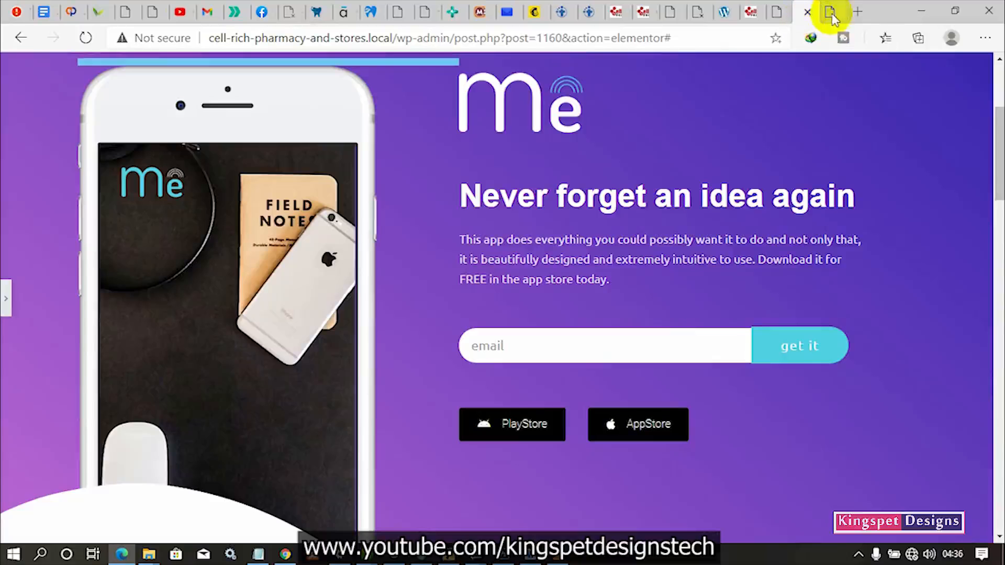
click(830, 12)
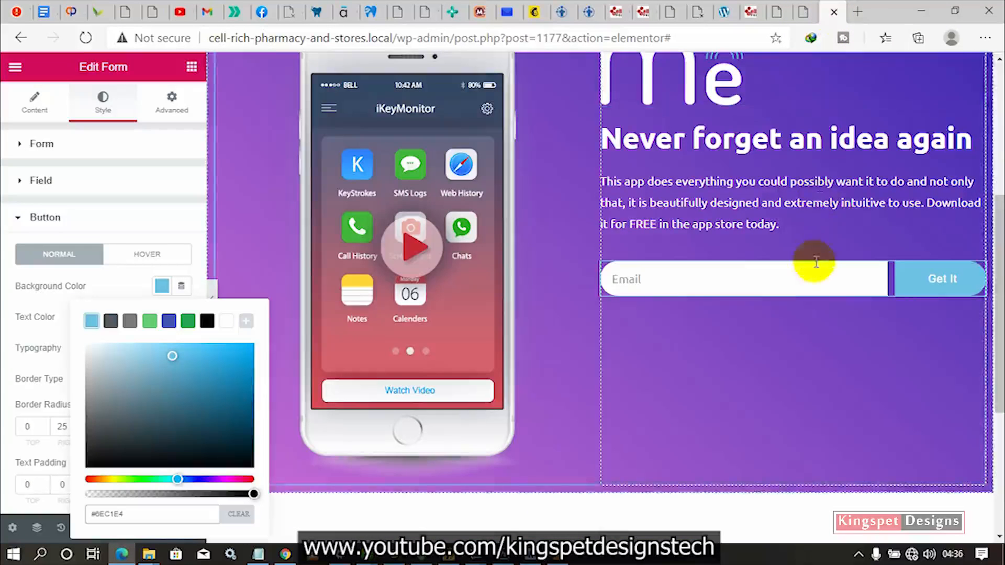
click(114, 279)
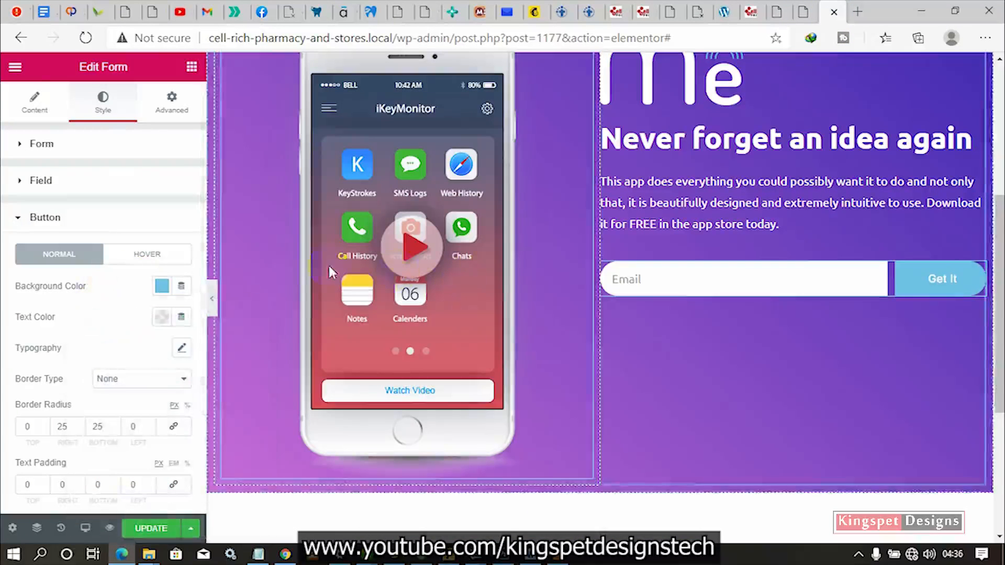
click(213, 296)
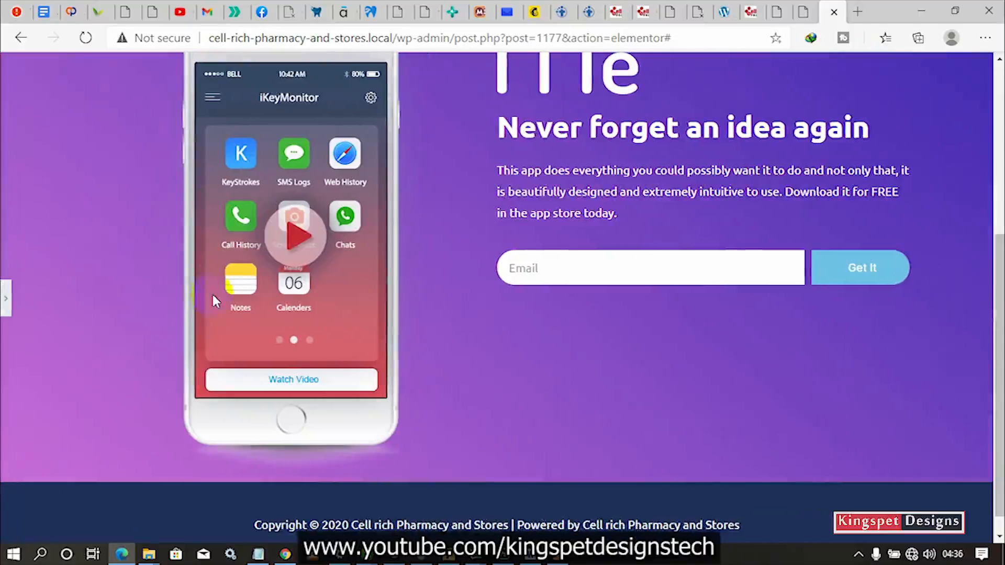
click(4, 313)
click(5, 306)
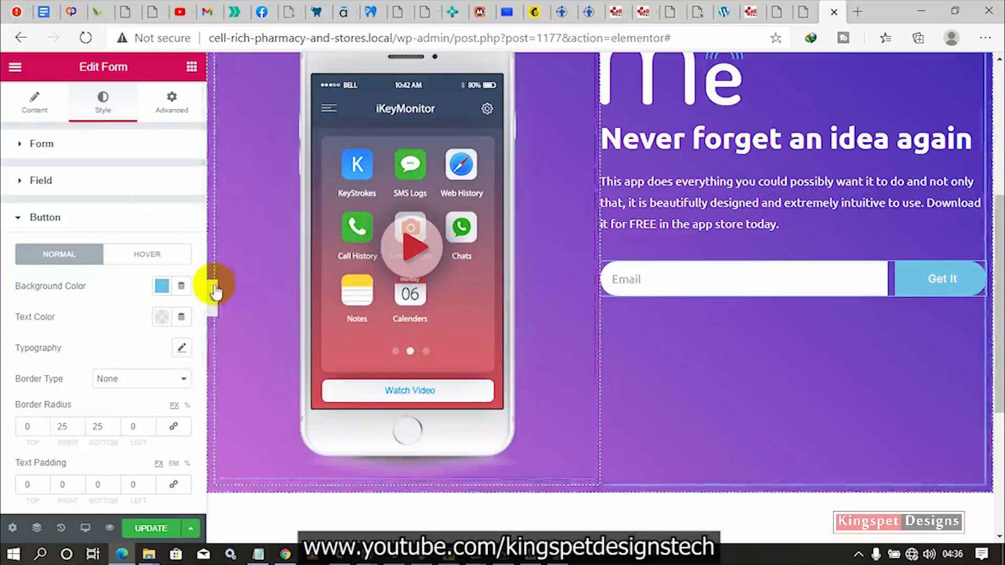
- Set the form's columns gap to 0 to close the space between the email field and the submit button
scroll(118, 465, down, 2)
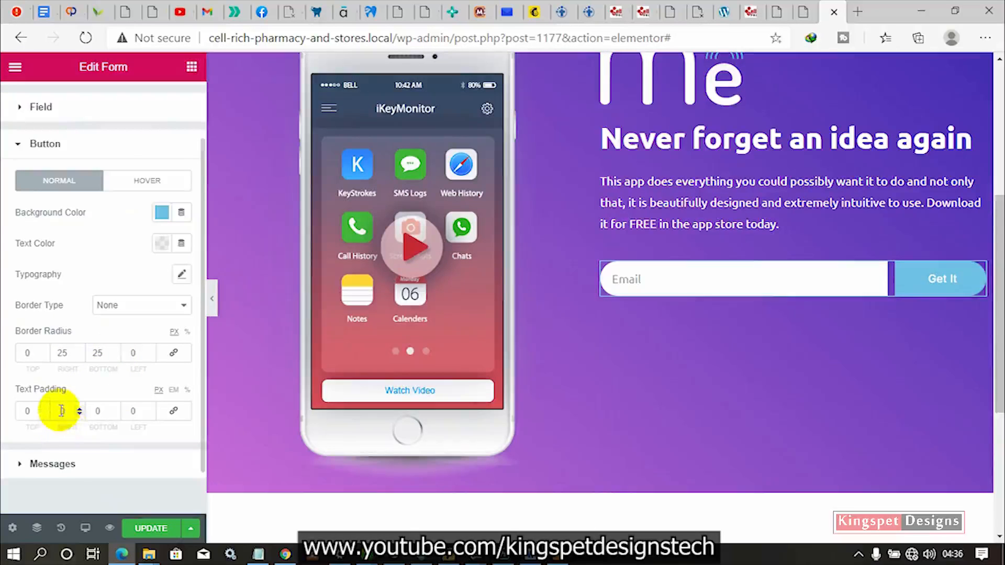
scroll(96, 387, down, 1)
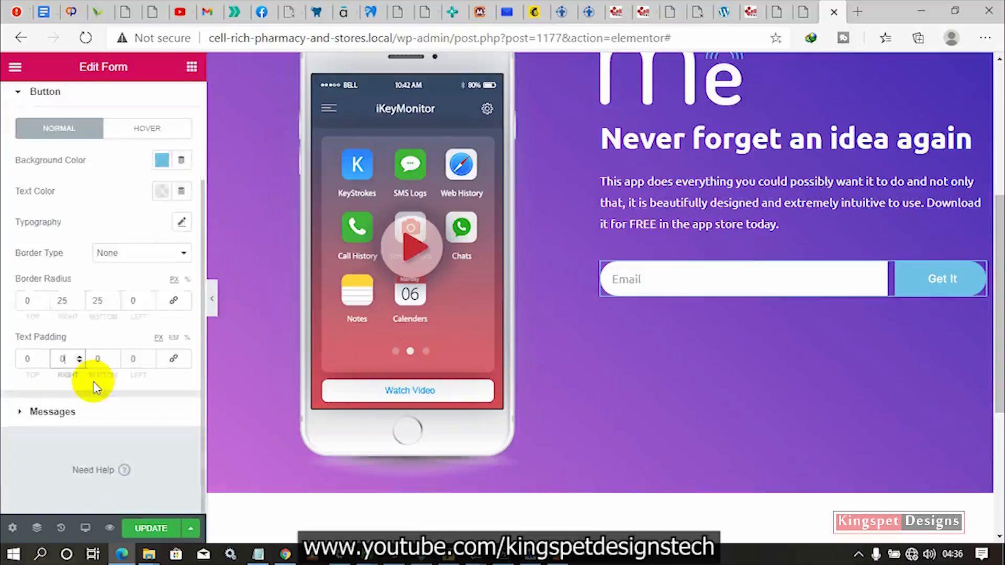
click(648, 415)
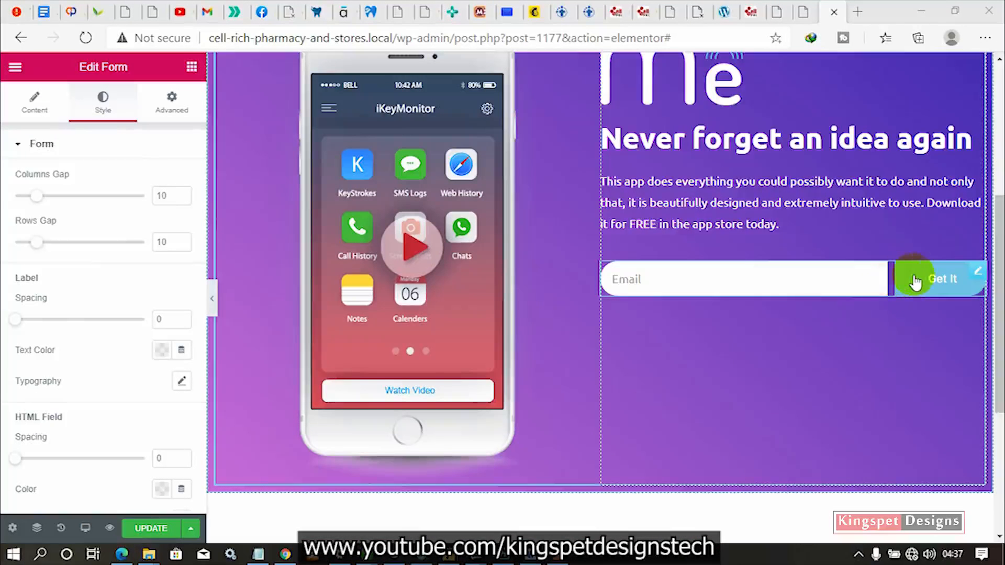
click(912, 286)
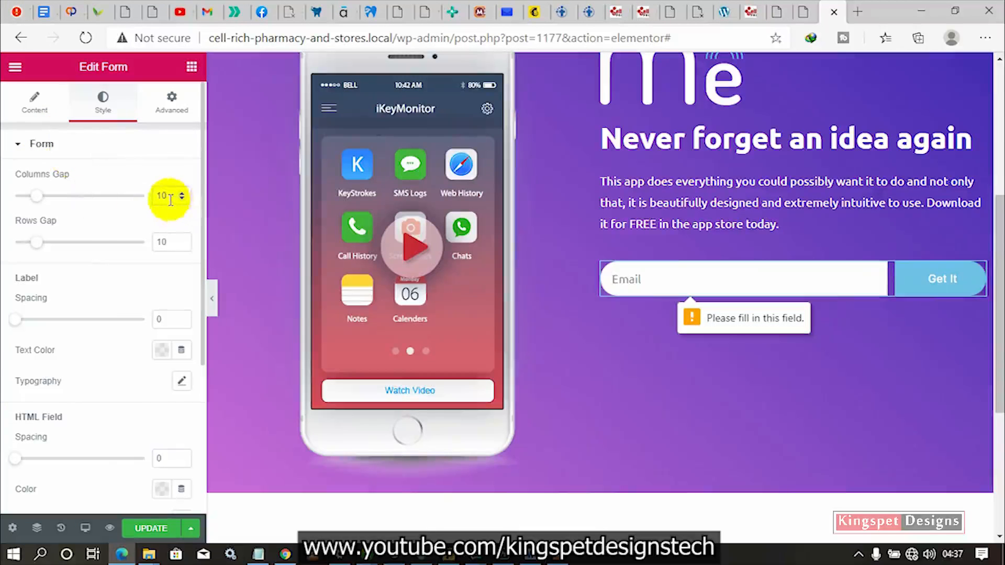
click(39, 197)
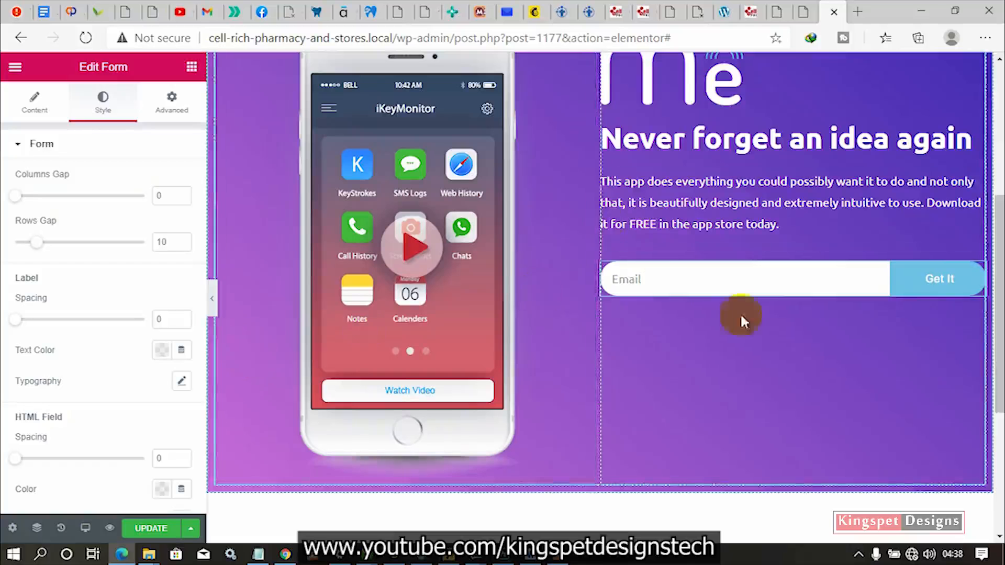
- Compare the hero being built with the finished example page, examining its PlayStore and AppStore buttons and the wavy lower edge
scroll(631, 400, up, 4)
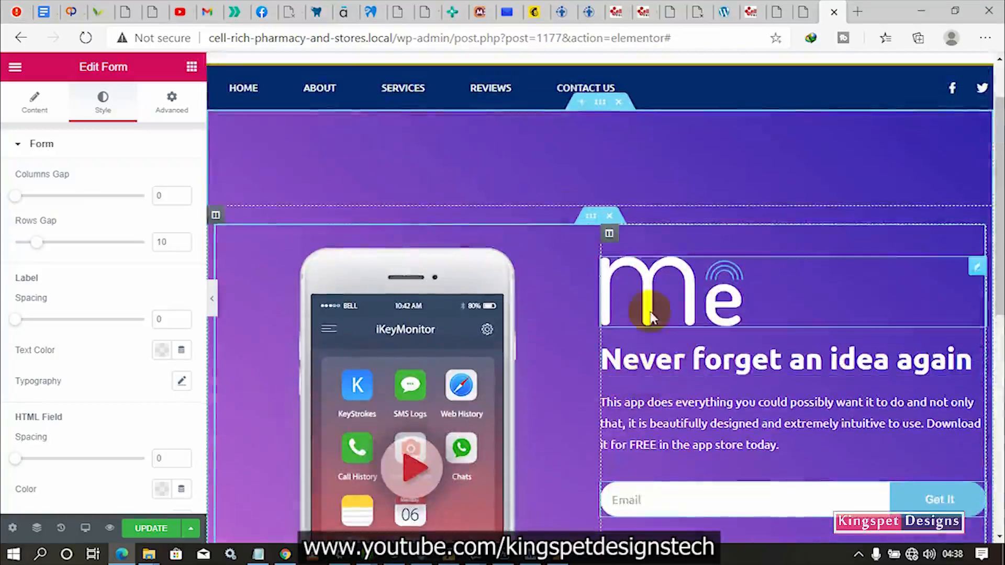
scroll(628, 433, down, 2)
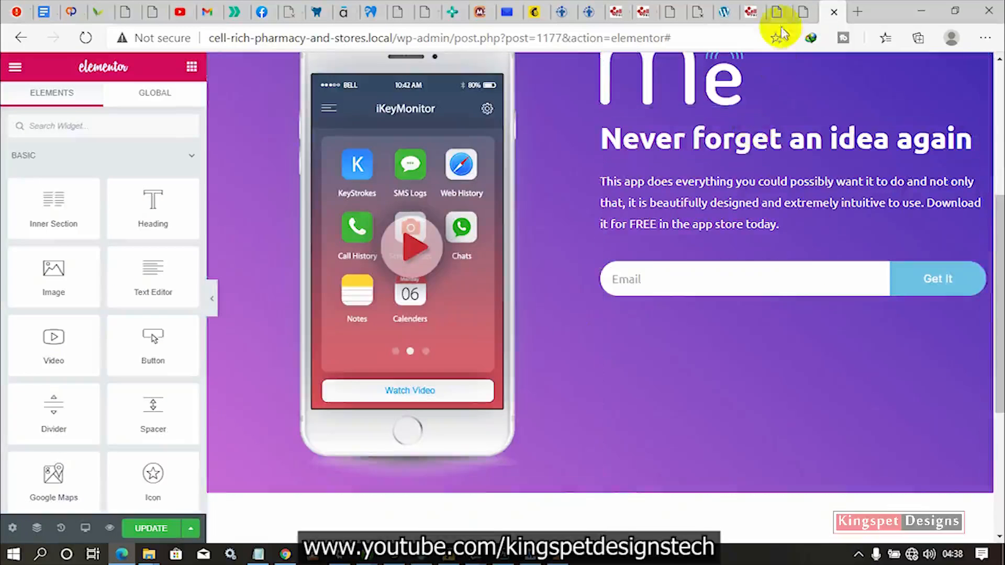
click(803, 12)
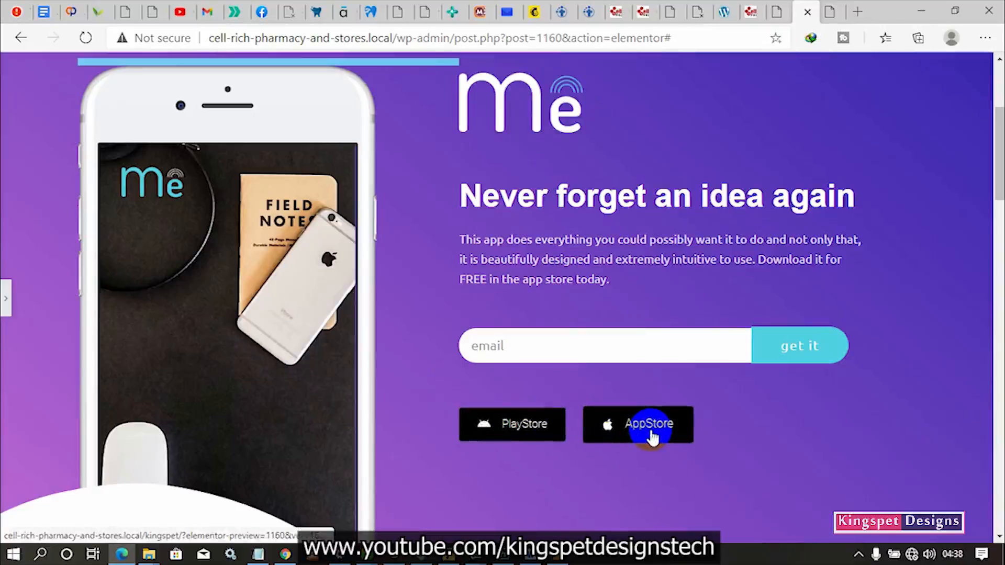
scroll(652, 437, down, 1)
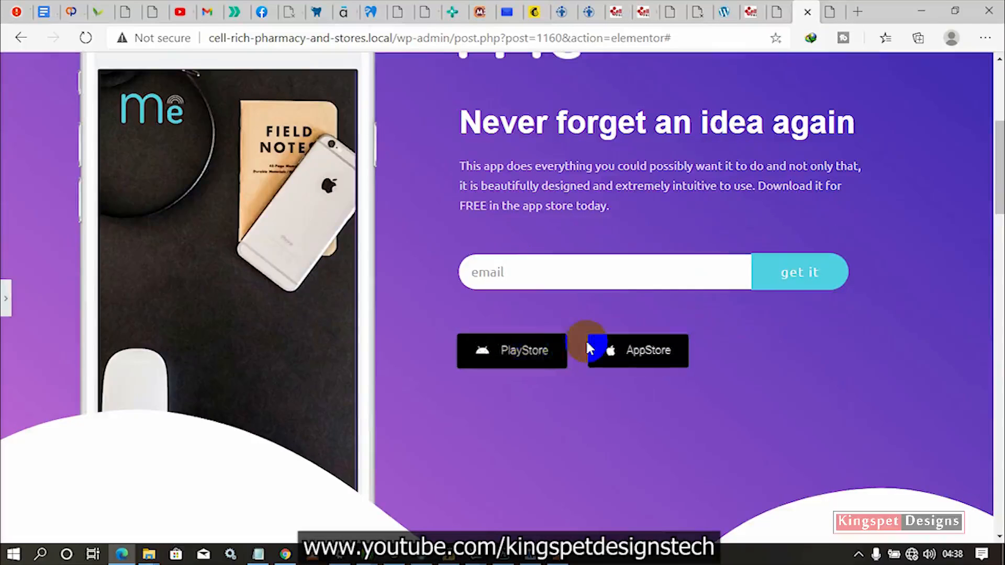
scroll(586, 345, down, 5)
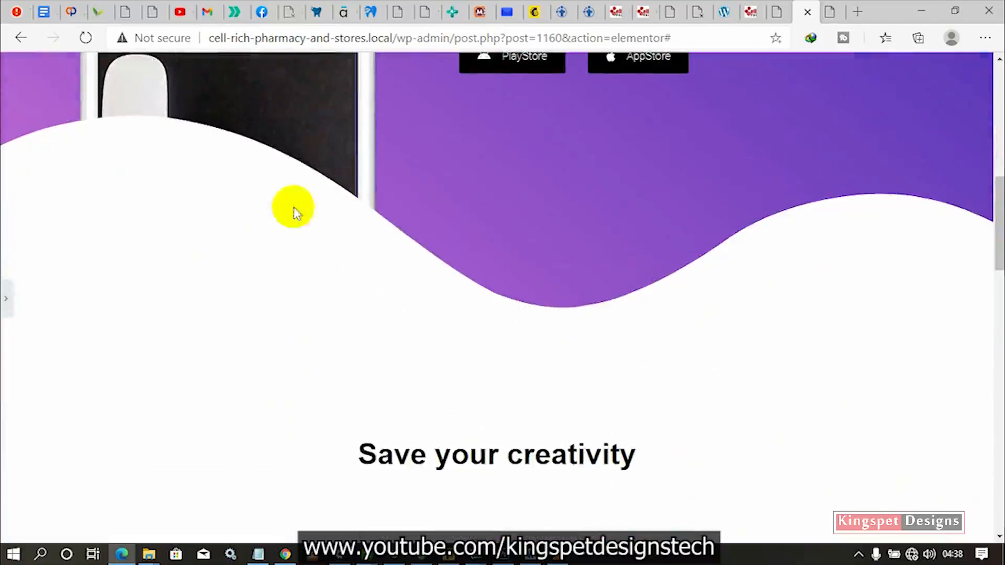
scroll(927, 335, up, 3)
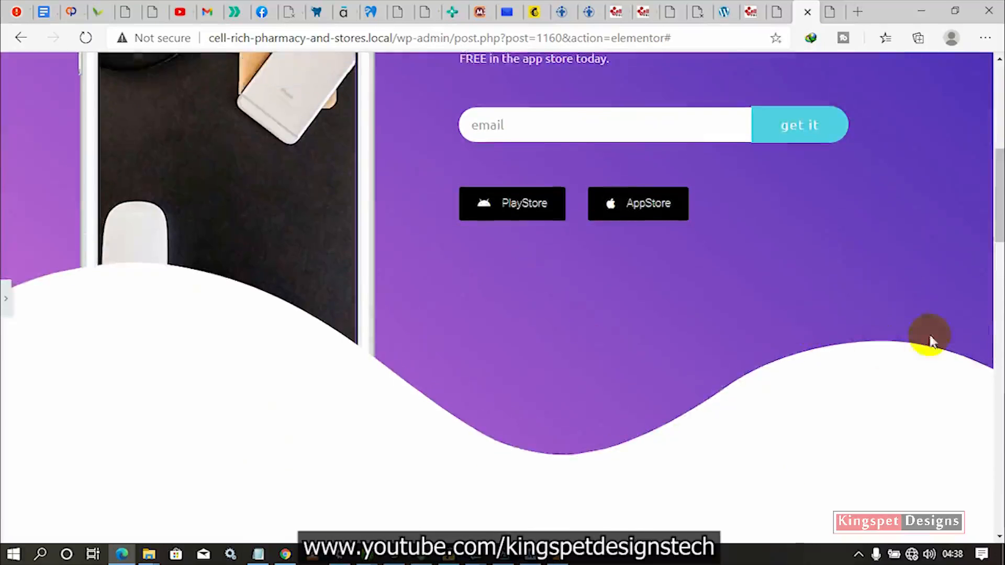
- Check the lower edge of the hero being built against the example's wave and the "Save your creativity" section beneath it
click(844, 11)
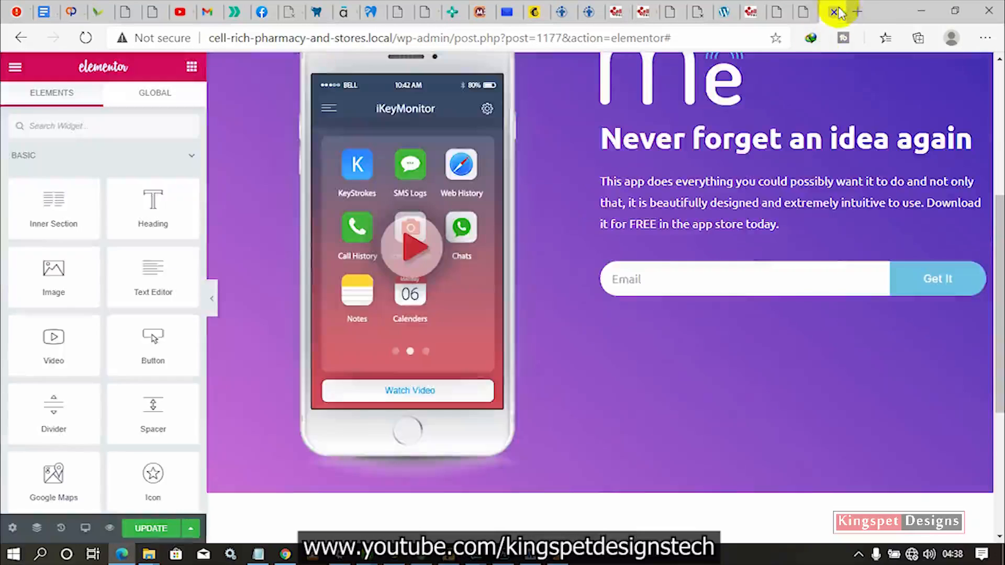
scroll(774, 328, up, 2)
scroll(700, 272, down, 4)
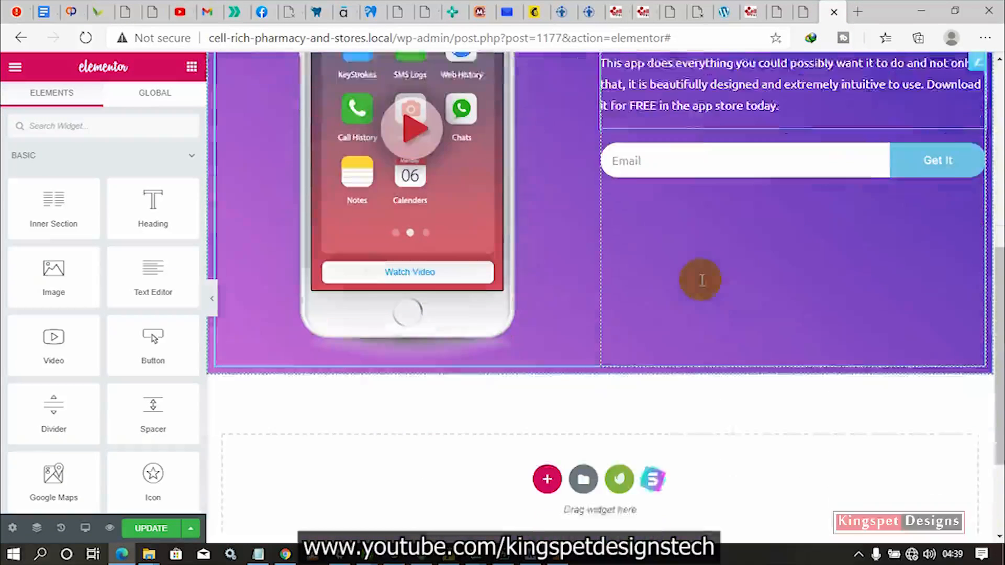
scroll(710, 280, up, 3)
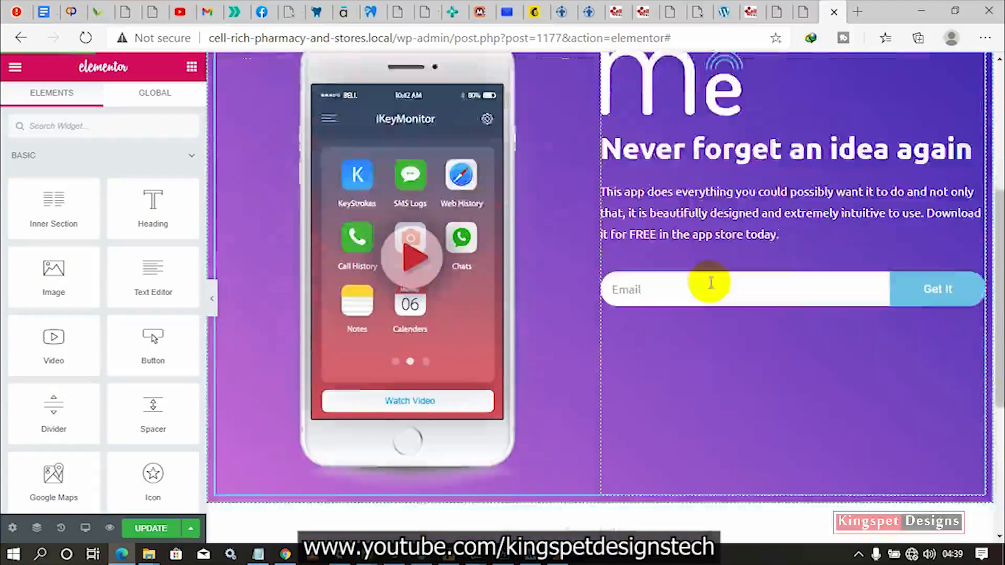
scroll(707, 282, down, 3)
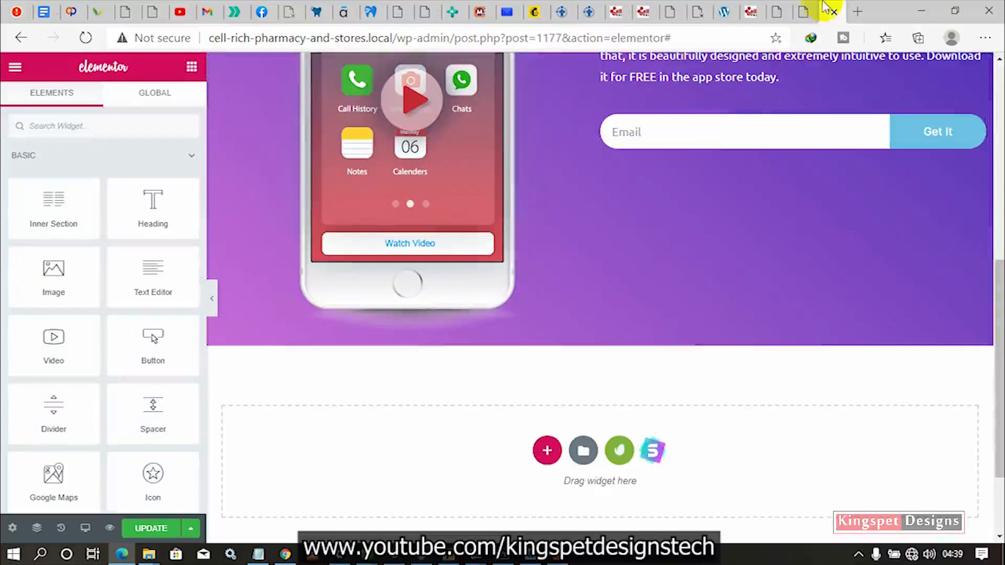
click(802, 11)
scroll(532, 366, down, 5)
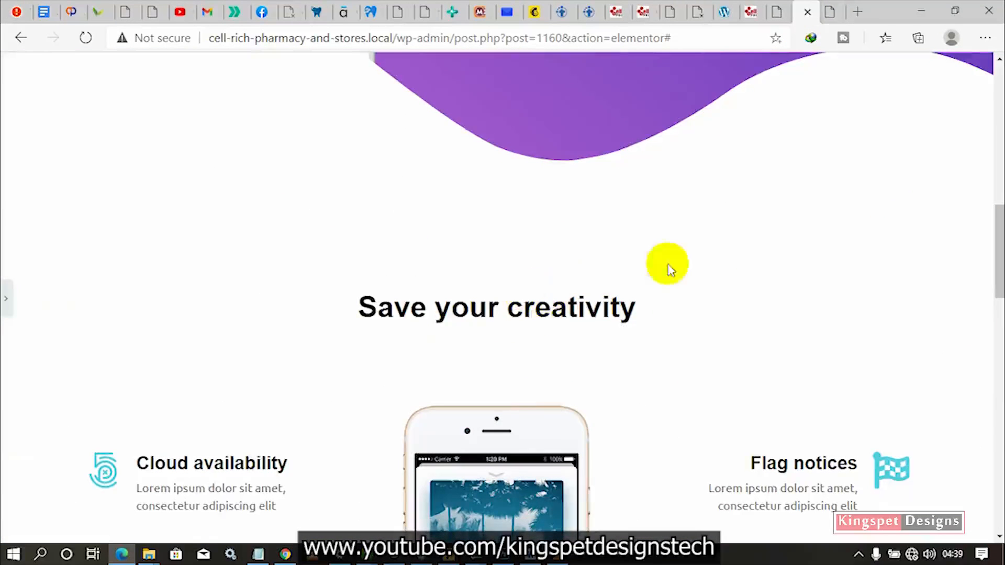
- Add a Heading widget below the hero on the page being built and set its section's top padding alone to 100 px
click(836, 9)
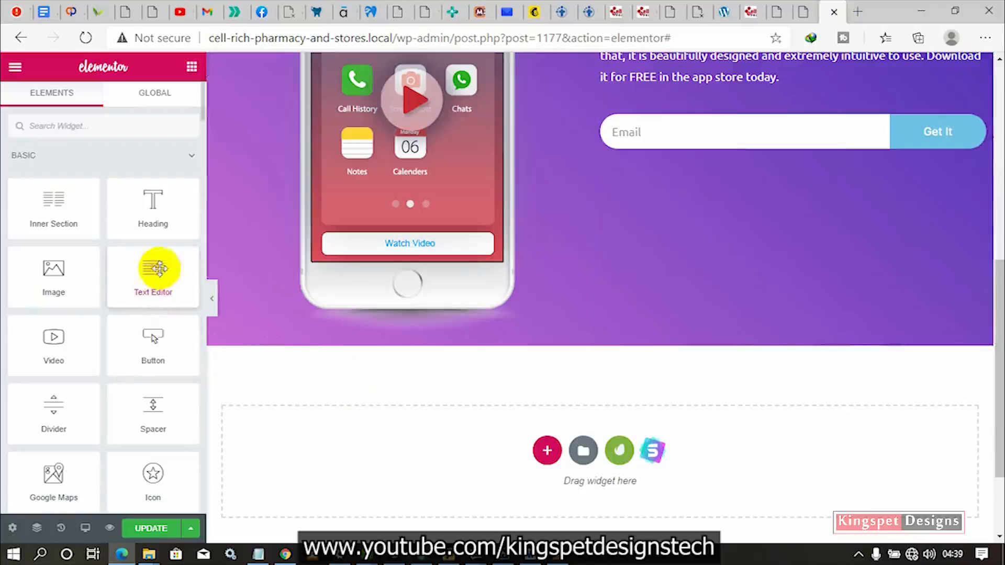
drag(159, 208, 533, 427)
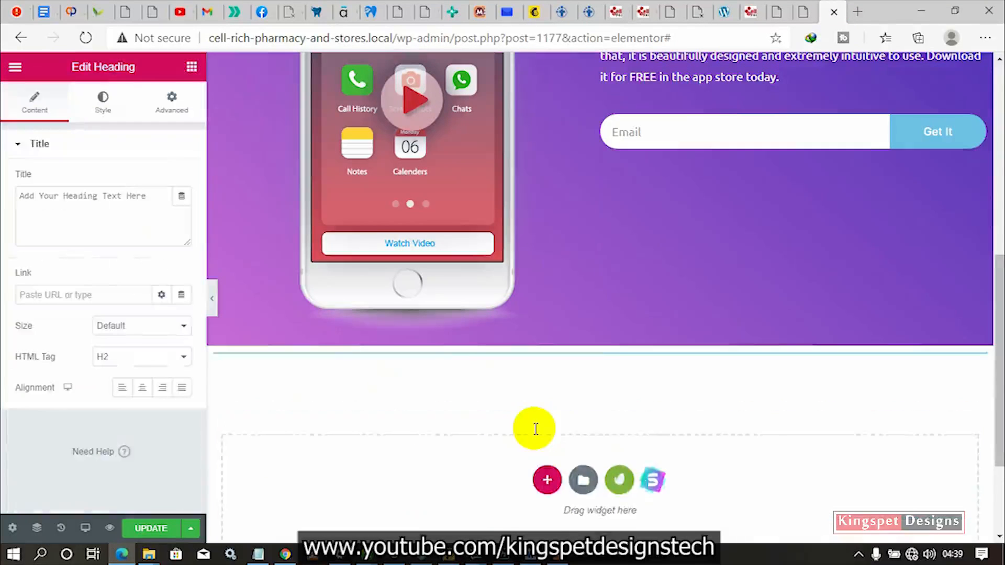
click(601, 340)
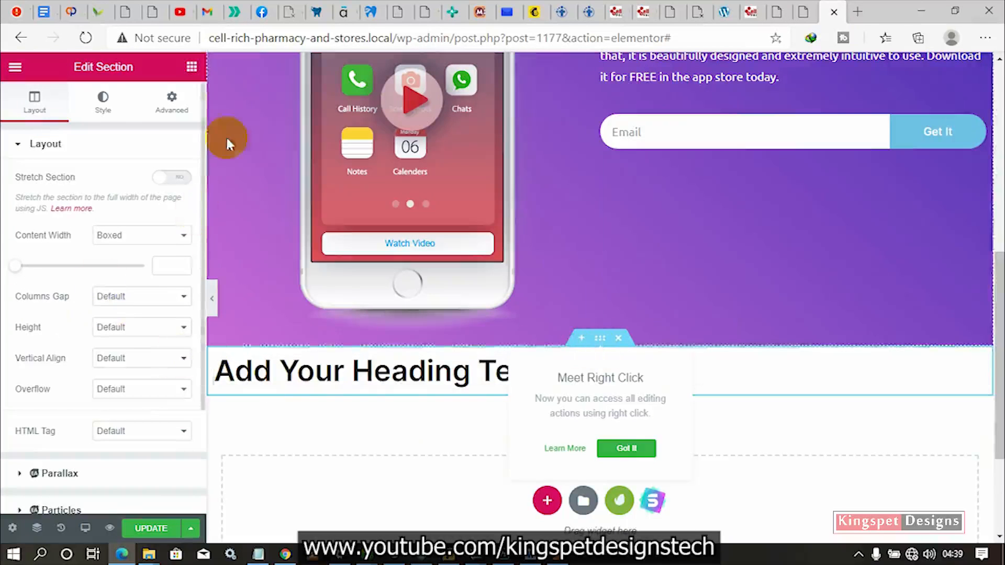
click(171, 101)
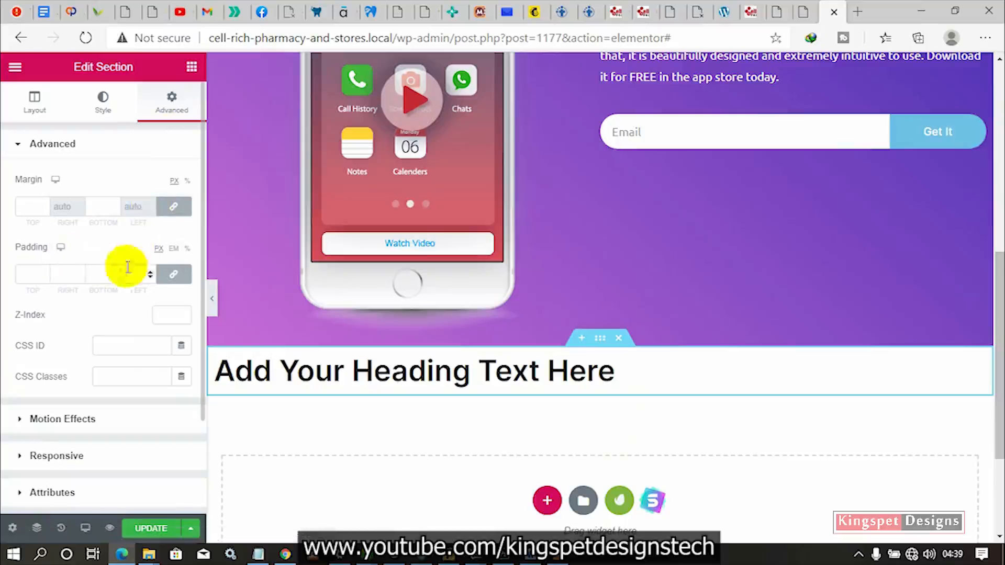
click(173, 273)
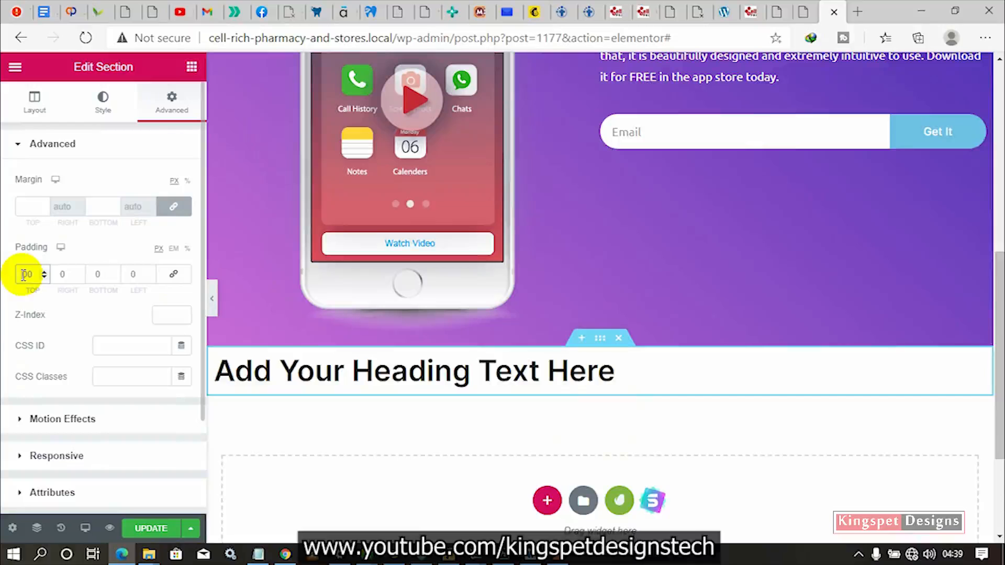
text(0)
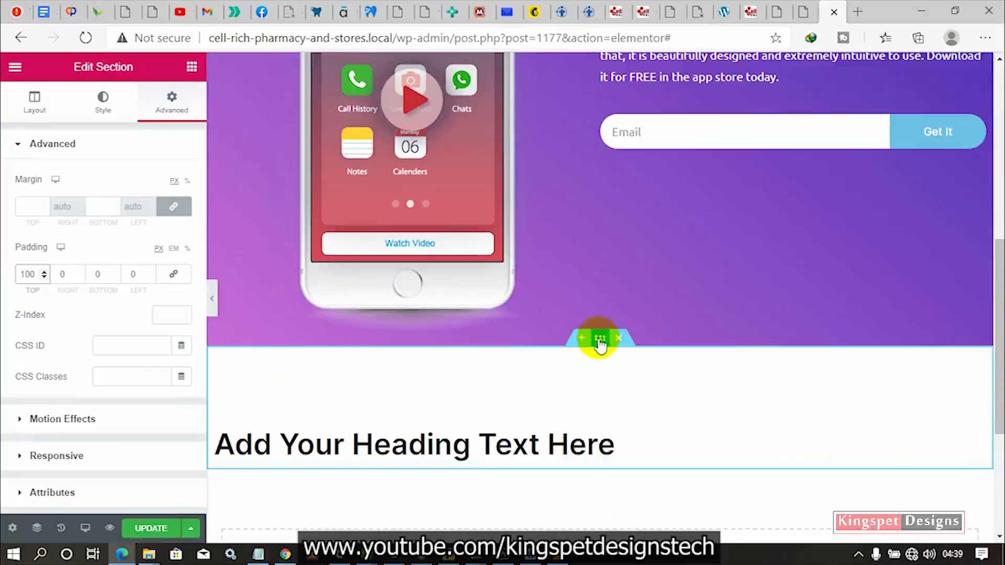
- Add a Waves shape divider to the bottom edge of the gradient hero section
mouse_move(600, 343)
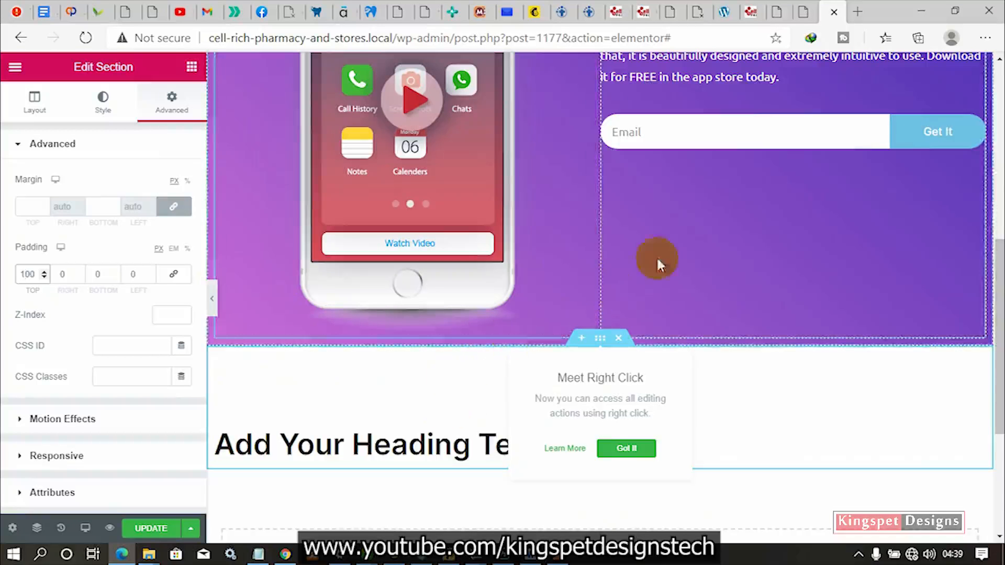
scroll(720, 259, up, 3)
scroll(664, 305, up, 4)
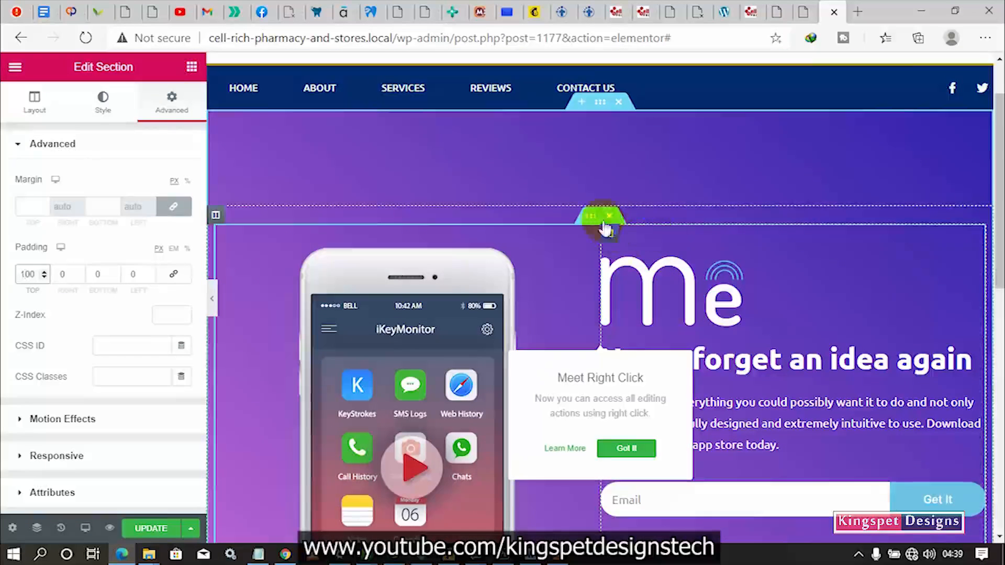
drag(601, 115, 601, 113)
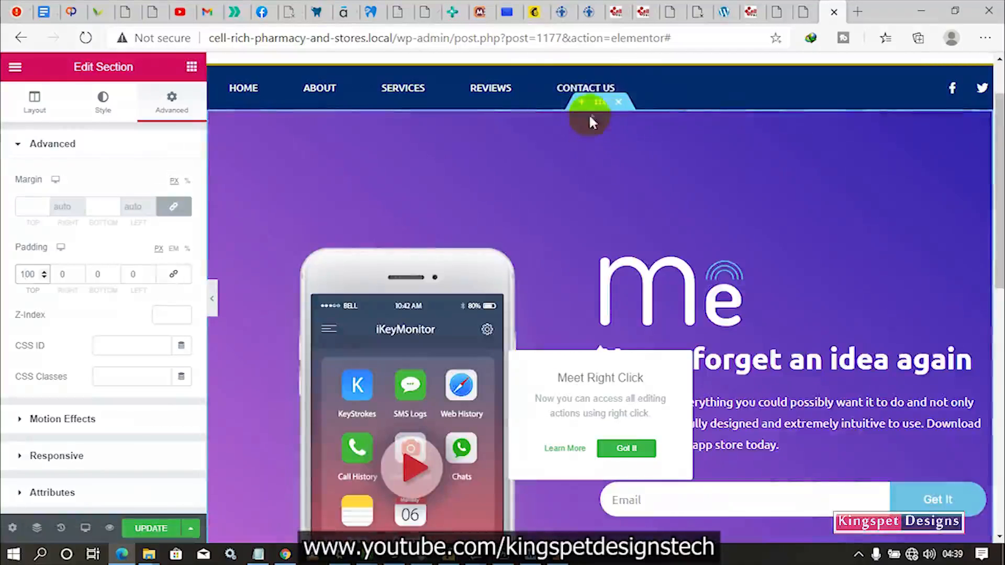
click(99, 110)
scroll(95, 304, down, 5)
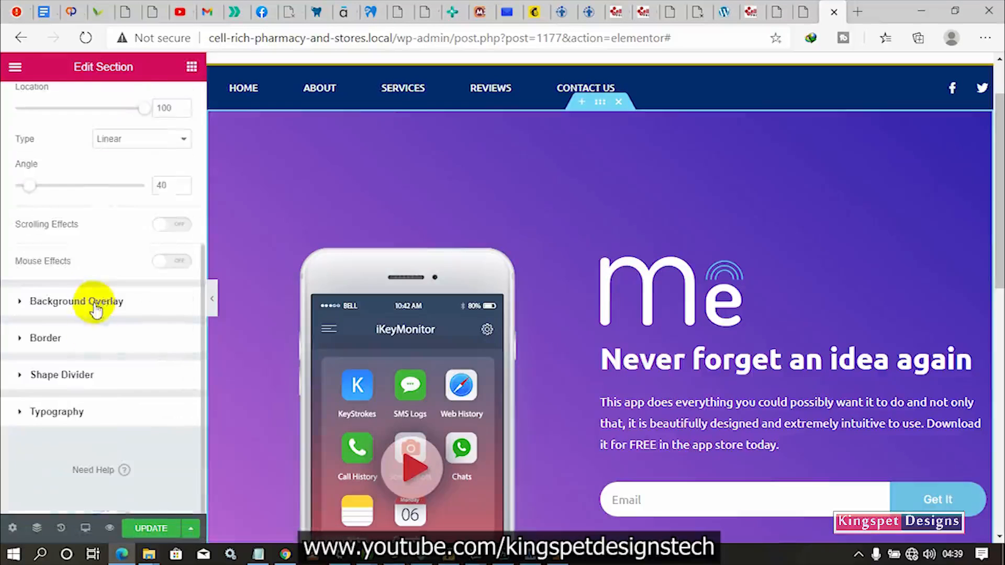
click(81, 381)
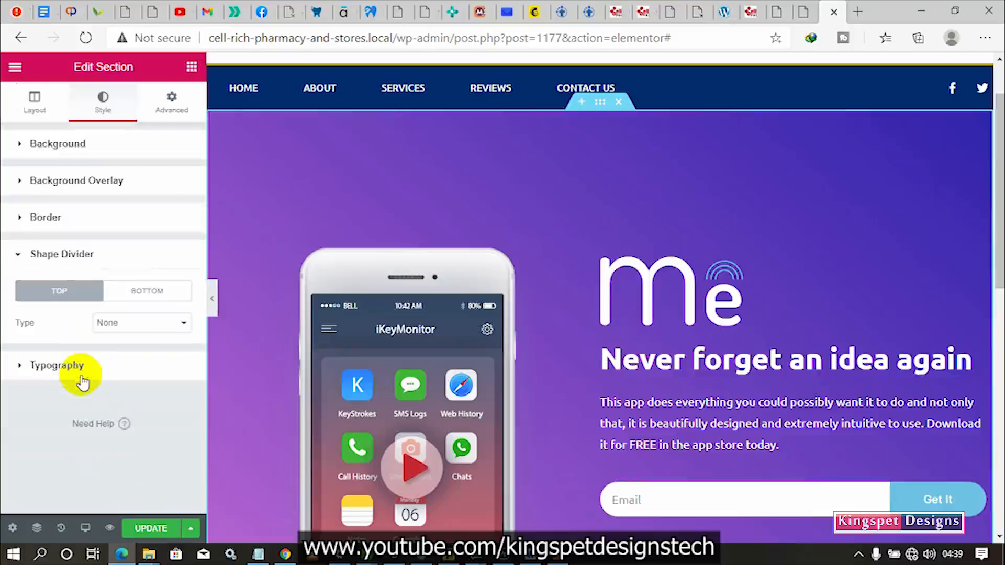
click(158, 293)
click(149, 325)
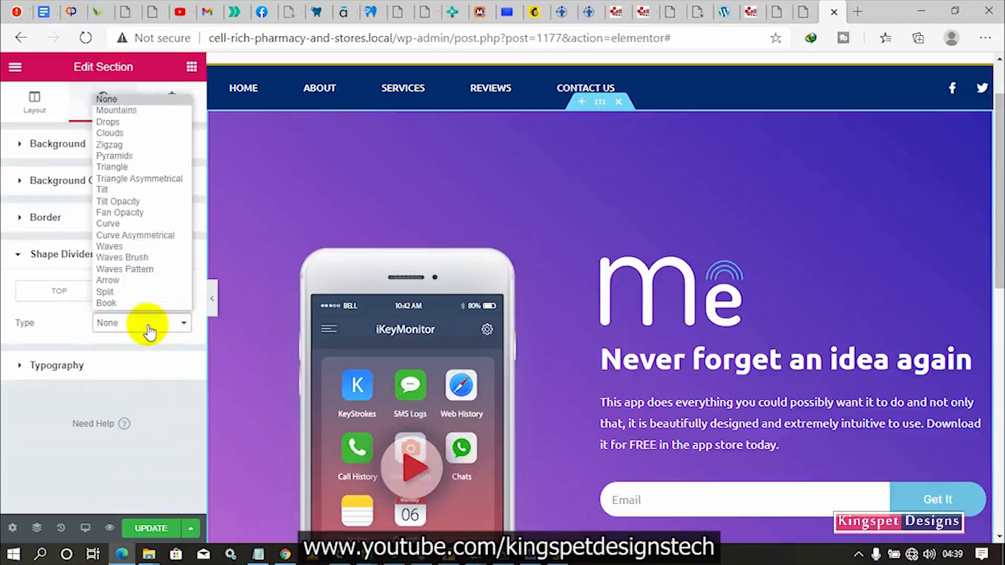
click(133, 243)
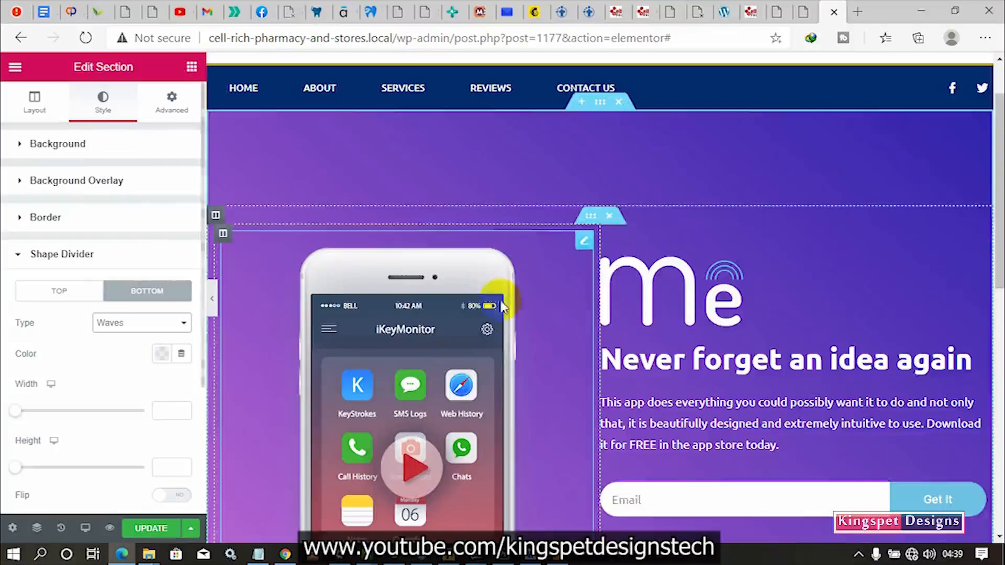
scroll(502, 301, down, 7)
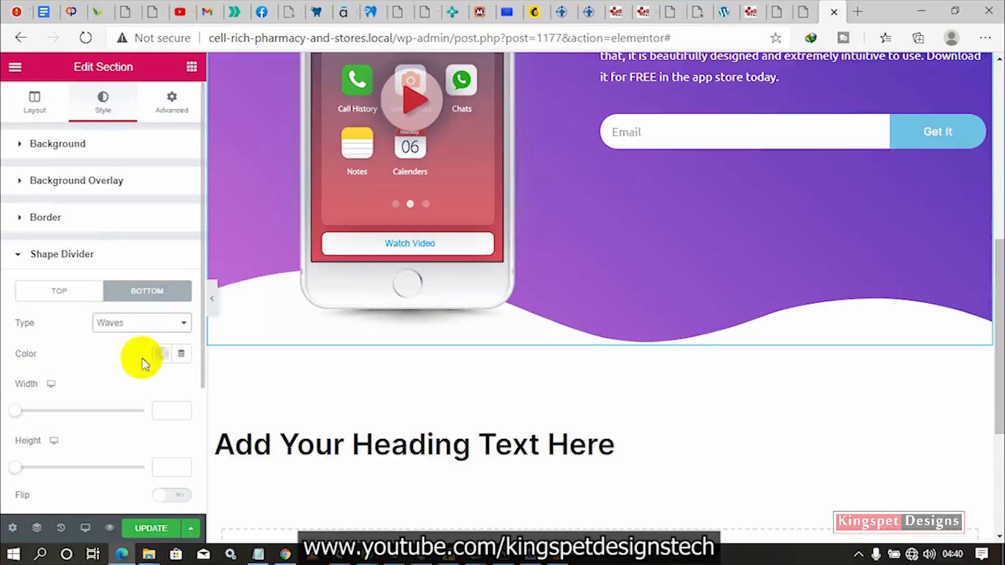
scroll(144, 362, down, 3)
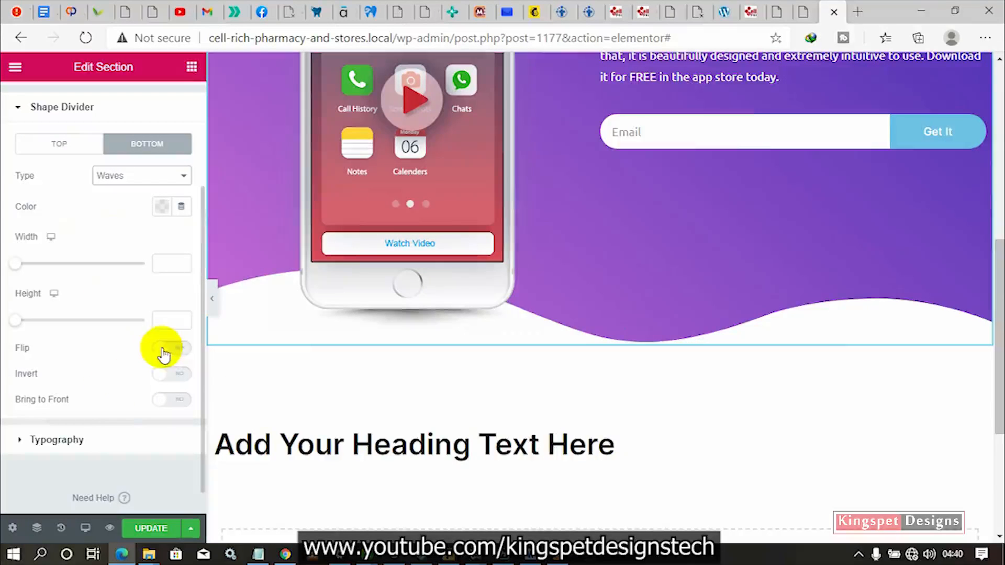
- Bring the bottom Waves shape divider to the front, set its width to 111 and height to 273, and preview the section
click(164, 402)
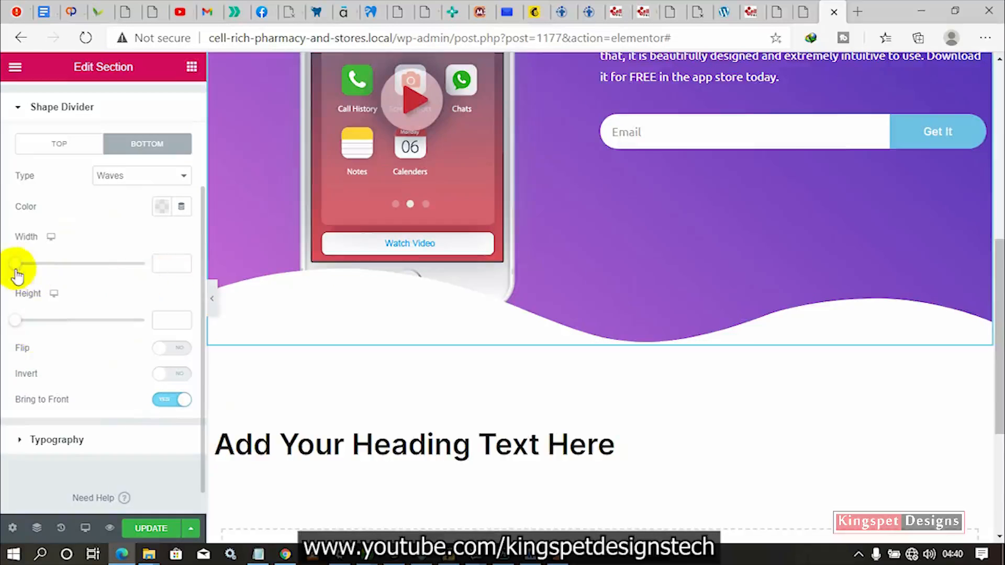
drag(19, 268, 24, 269)
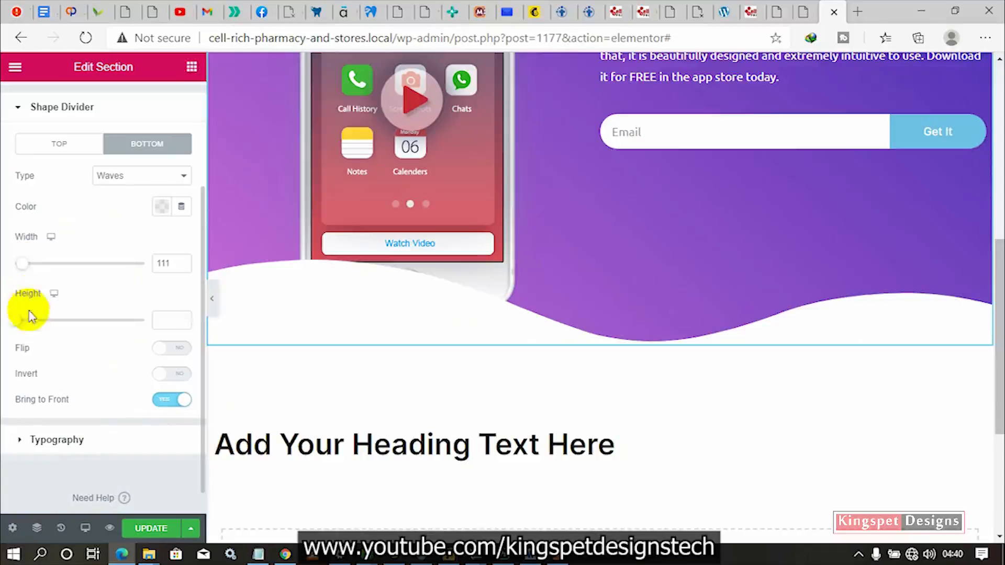
drag(12, 322, 82, 330)
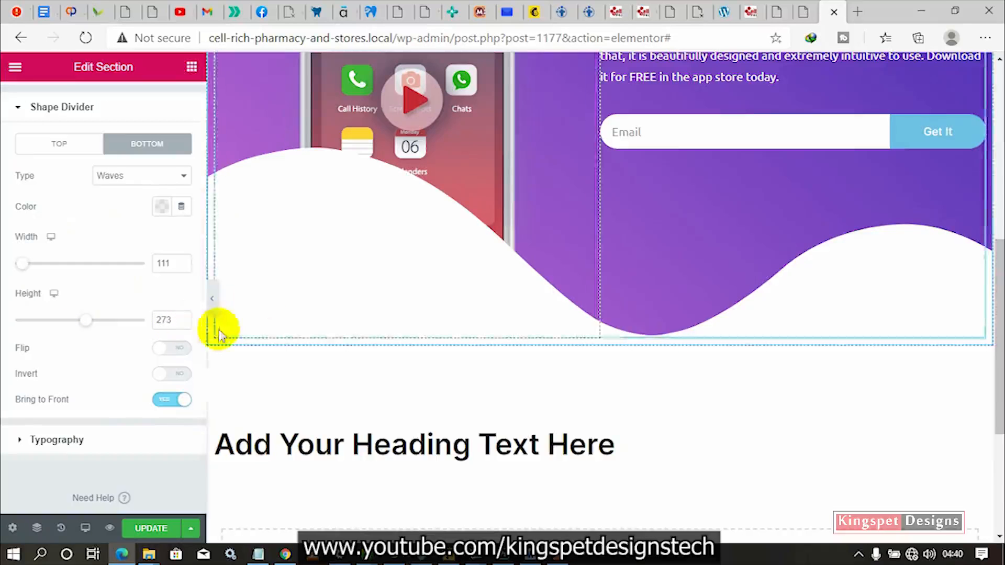
click(215, 303)
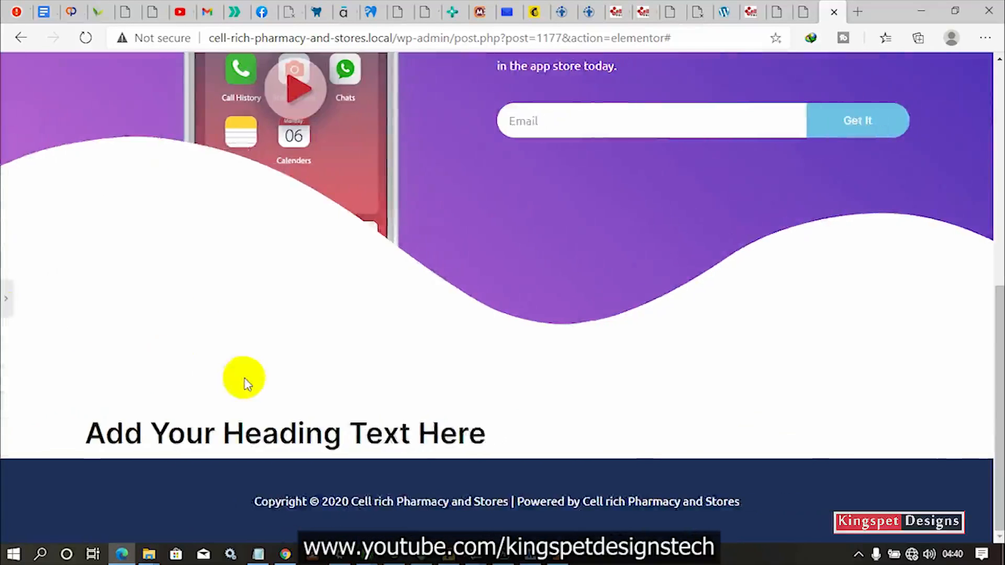
scroll(246, 384, up, 5)
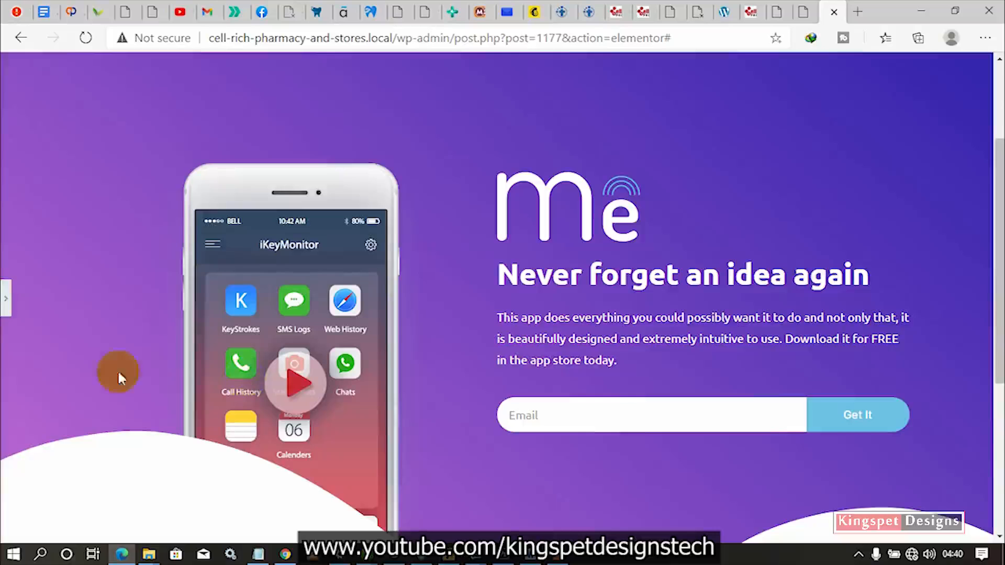
click(6, 301)
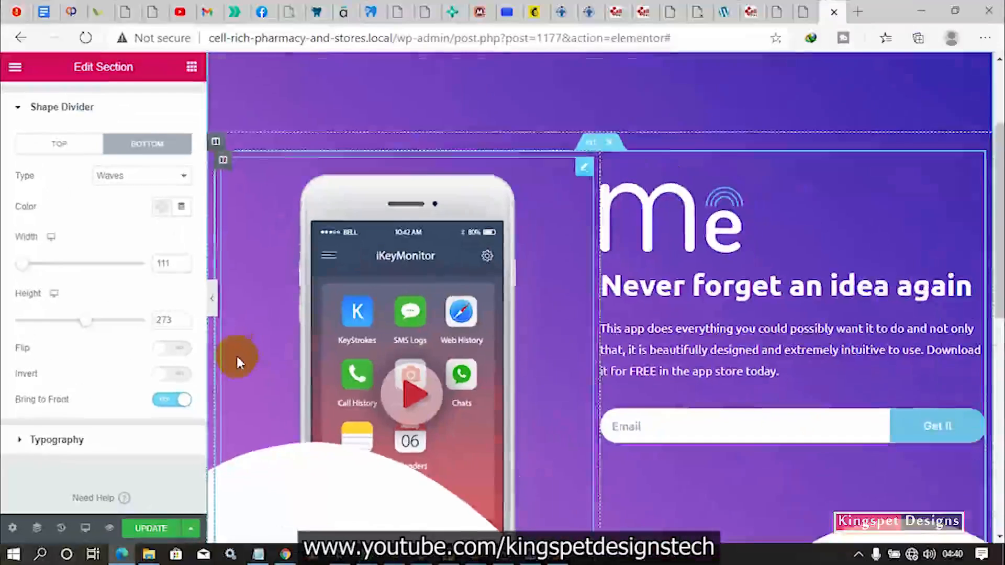
- Set the bottom Waves divider's height to 280 and preview the hero section at full width
scroll(236, 354, down, 3)
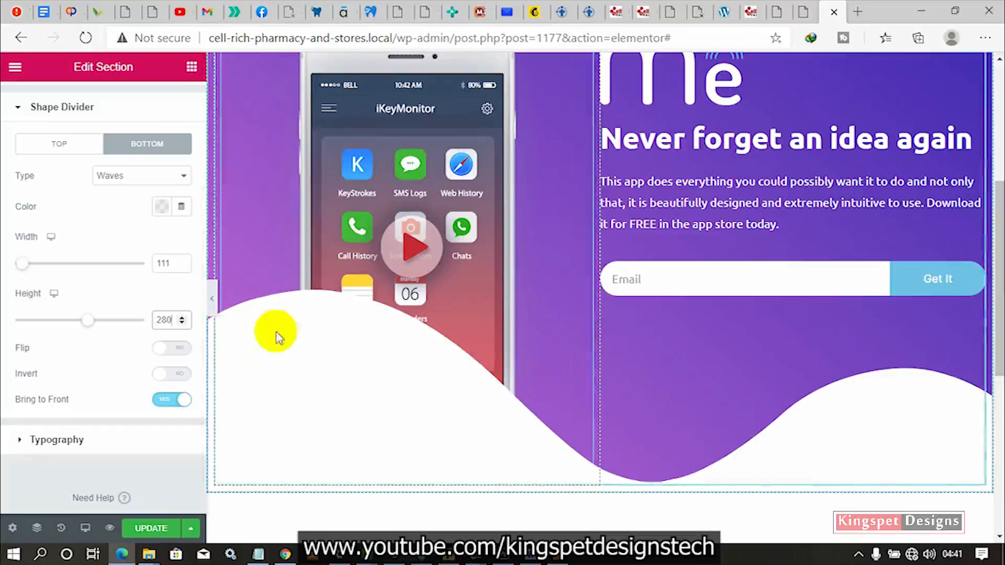
click(214, 304)
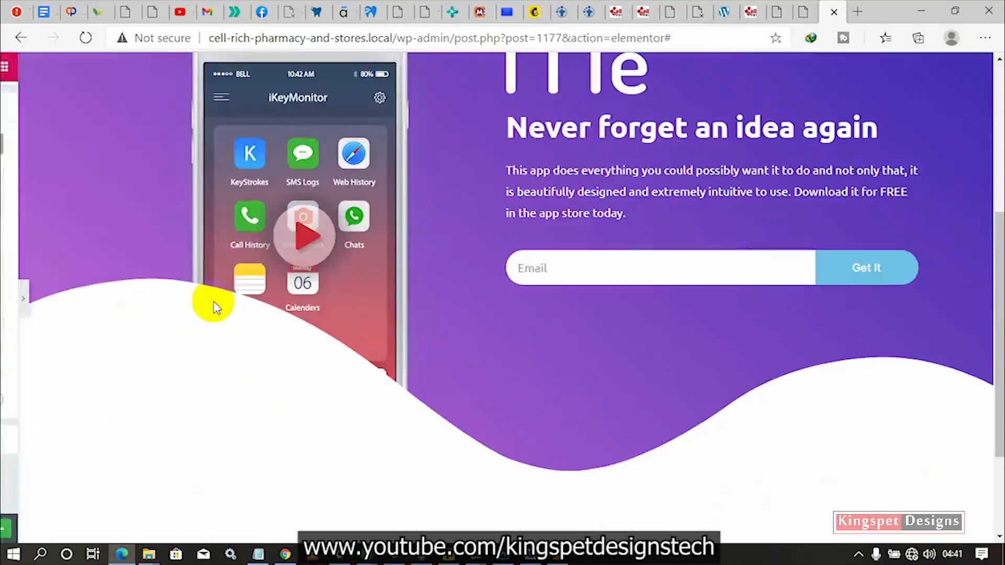
scroll(404, 370, up, 3)
scroll(404, 370, down, 3)
scroll(400, 362, up, 3)
scroll(400, 361, down, 2)
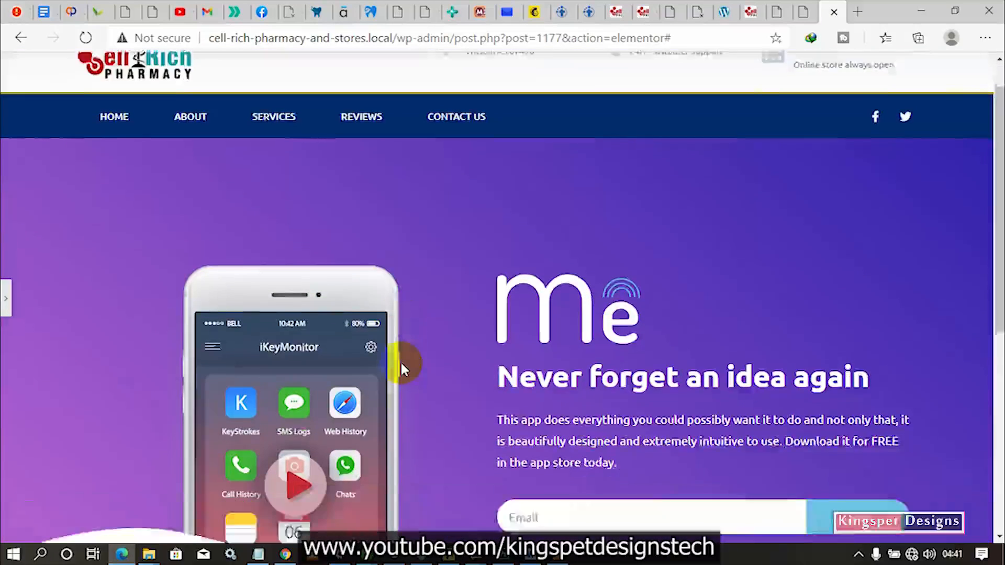
click(4, 304)
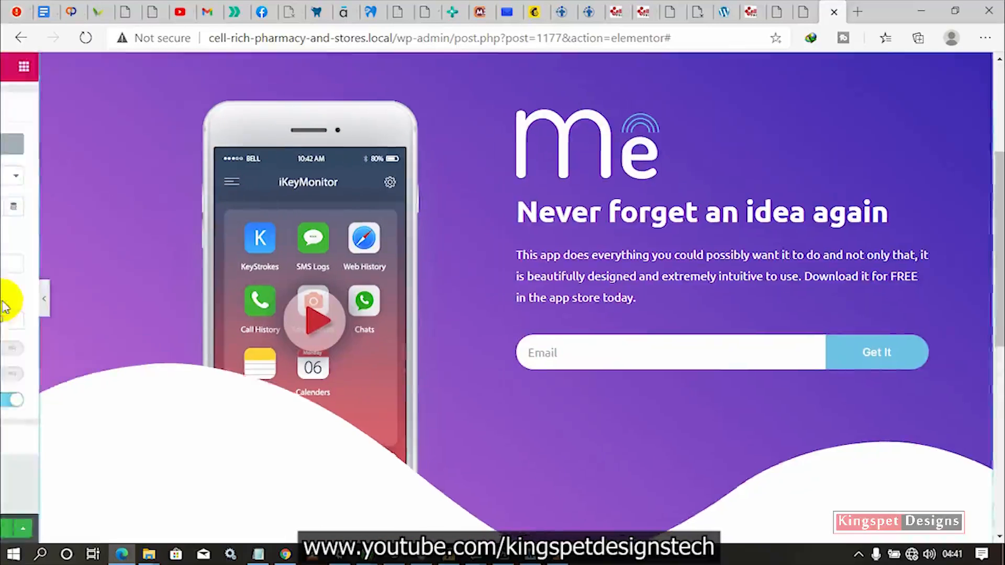
- Set the top padding of the heading section below the hero to 150 px
scroll(379, 326, down, 5)
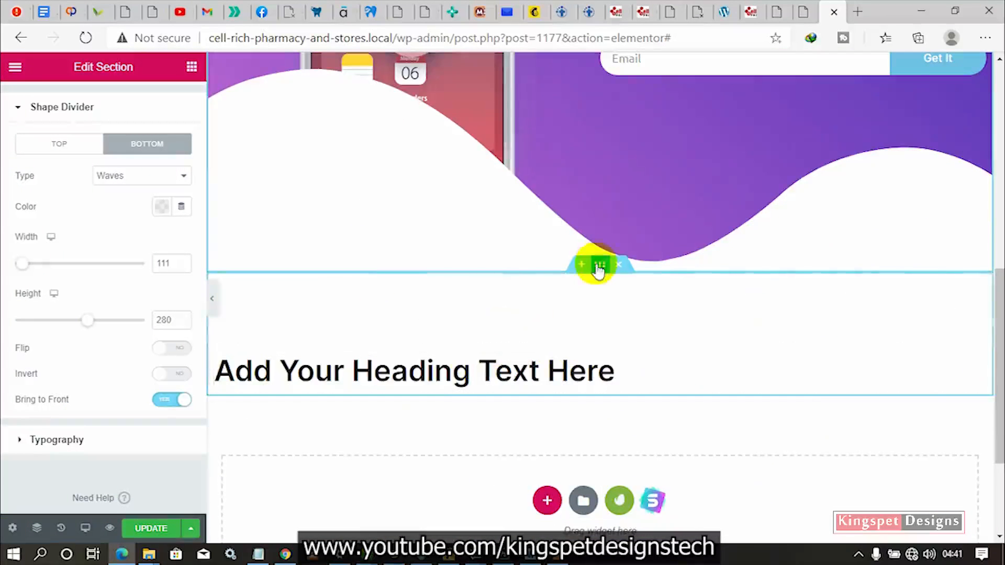
click(600, 267)
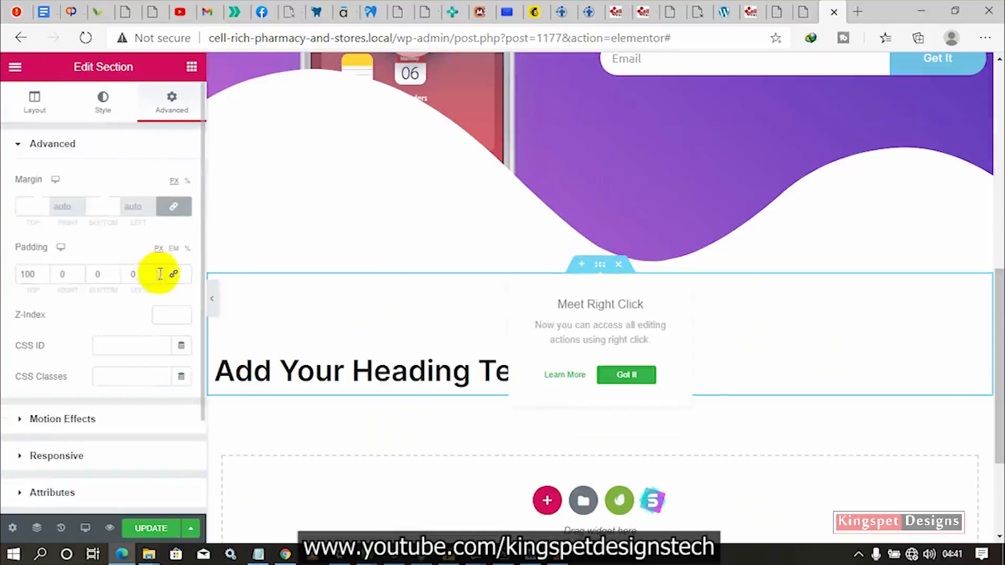
click(27, 274)
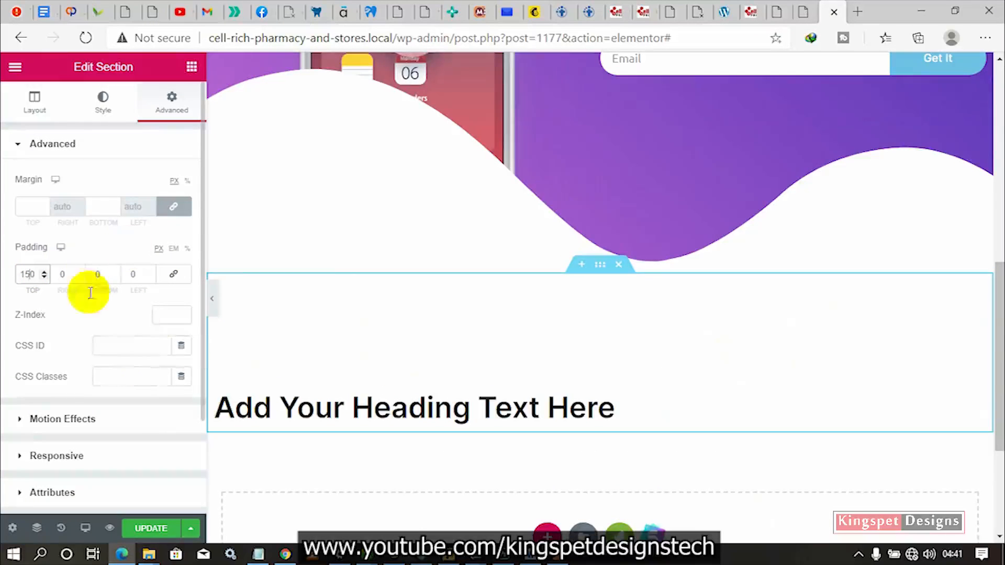
click(34, 102)
scroll(125, 366, down, 3)
scroll(119, 374, up, 3)
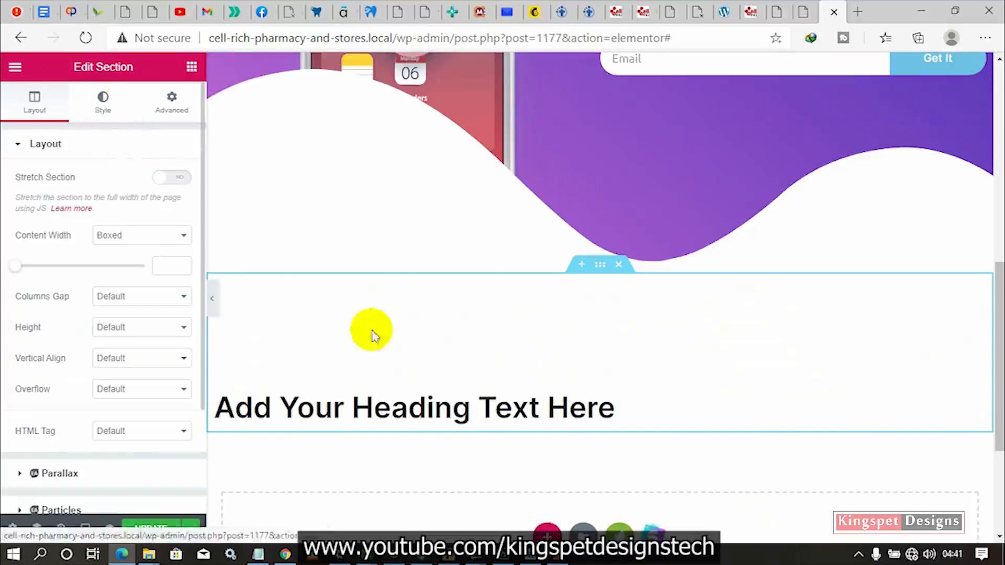
- Center the placeholder heading and replace its text with "Save your creativity", copied from the reference page open in the other browser tab
click(440, 406)
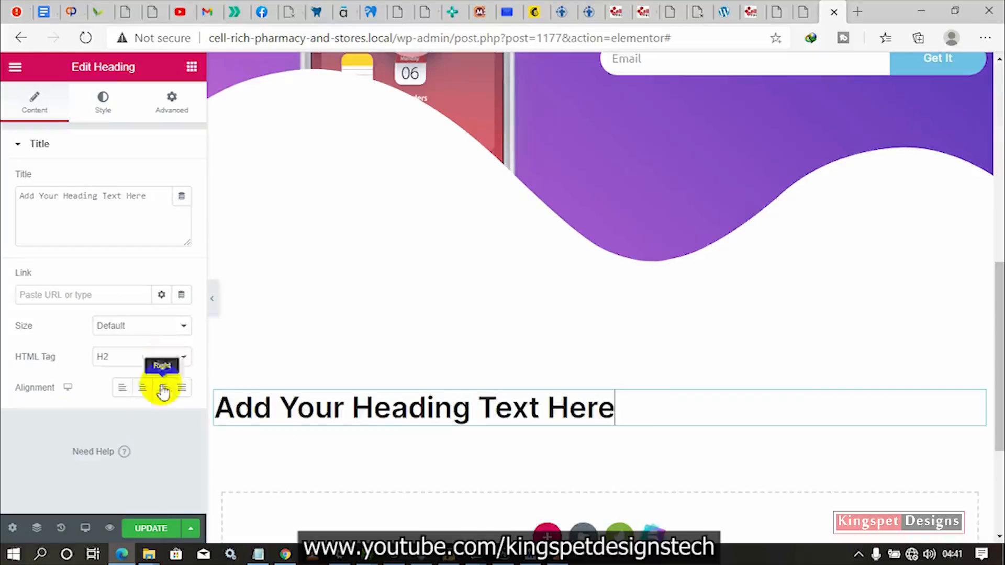
click(140, 389)
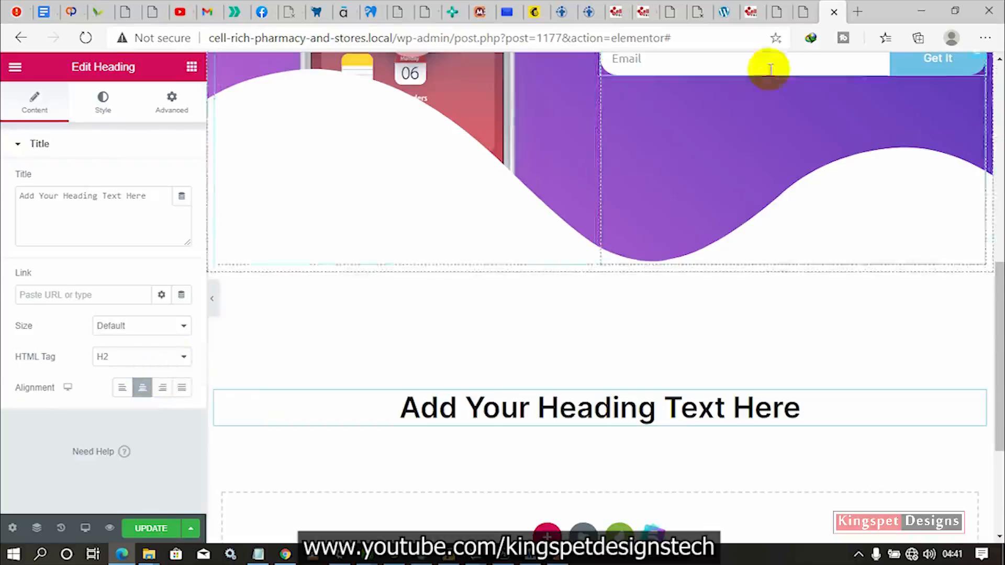
click(804, 19)
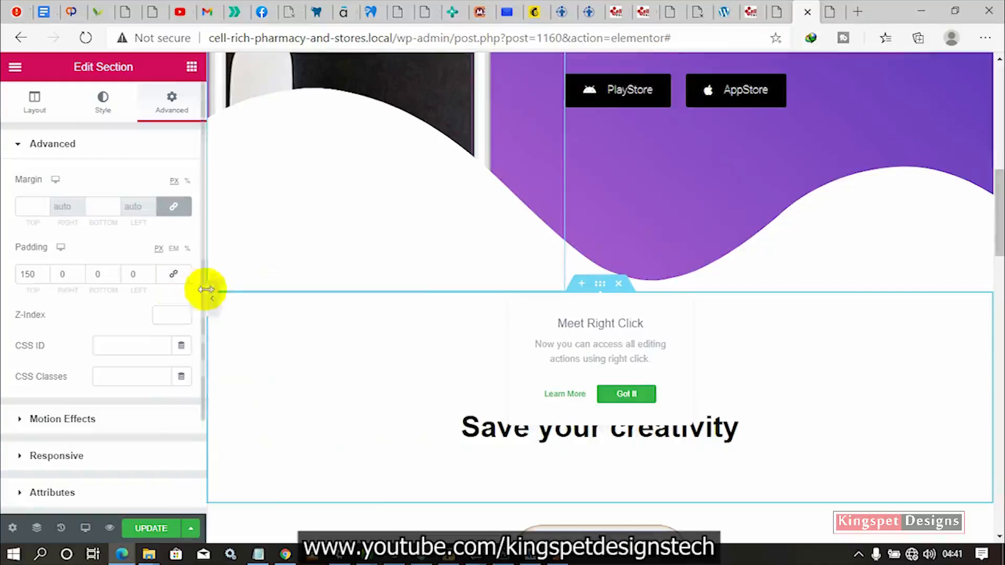
click(221, 305)
drag(693, 451, 363, 473)
right_click(401, 463)
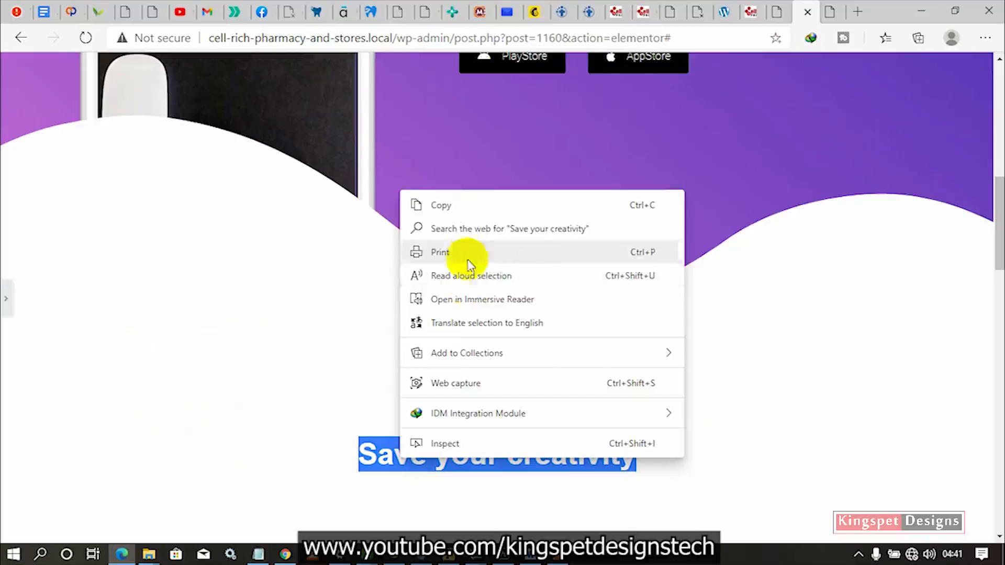
click(480, 210)
click(842, 13)
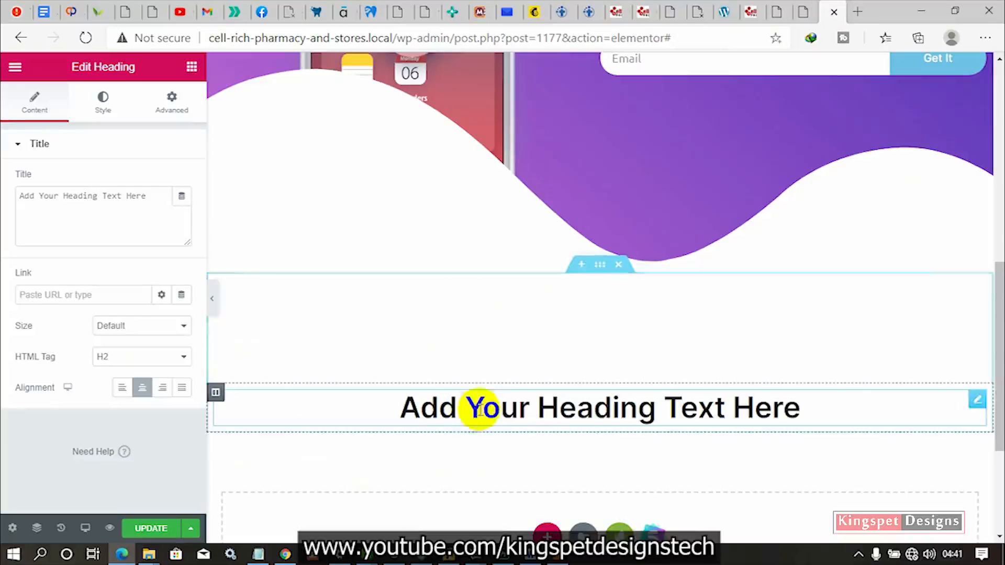
drag(148, 196, 49, 206)
right_click(61, 199)
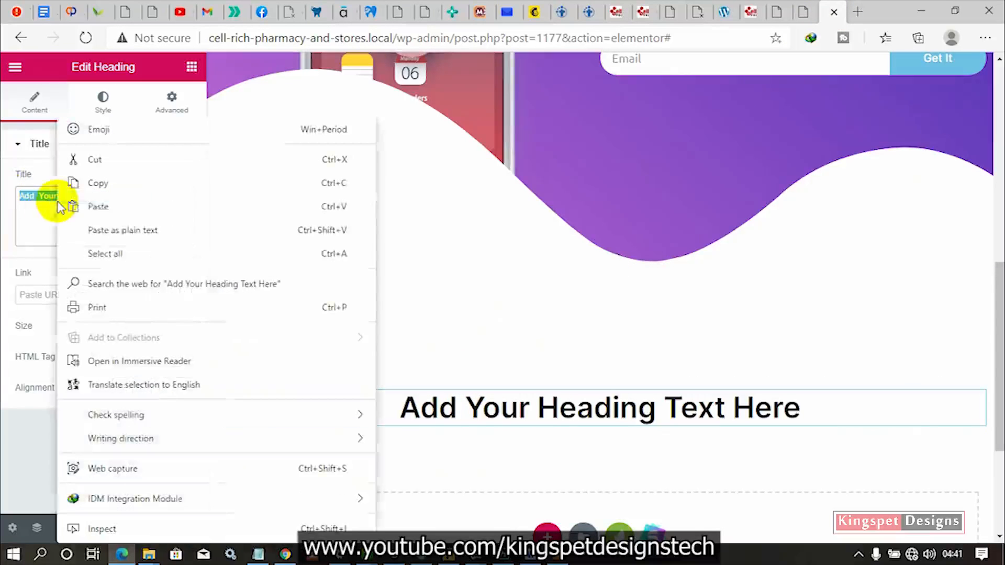
click(127, 205)
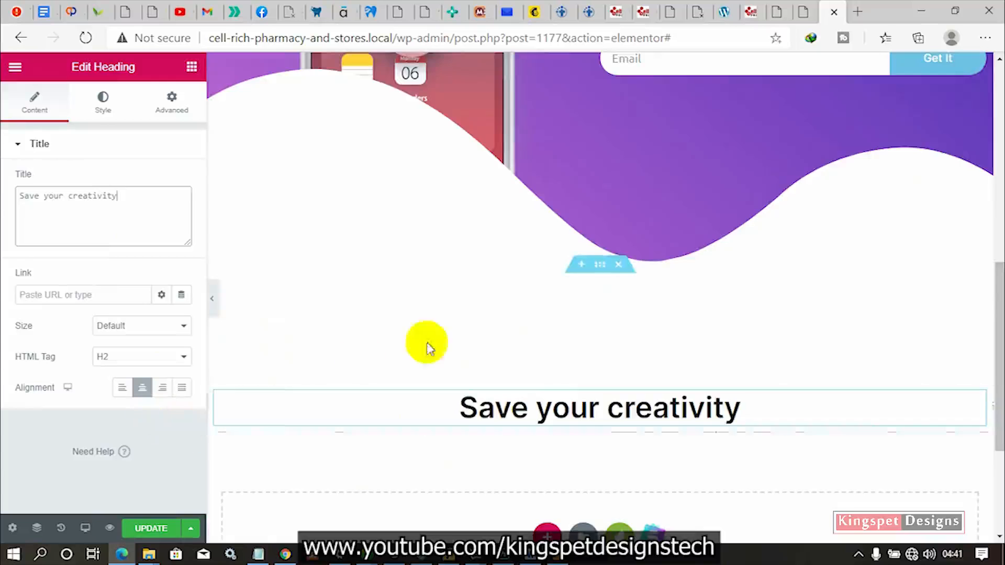
- Check the feature layout on the reference page and add an Inner Section beneath the "Save your creativity" heading
scroll(426, 343, down, 3)
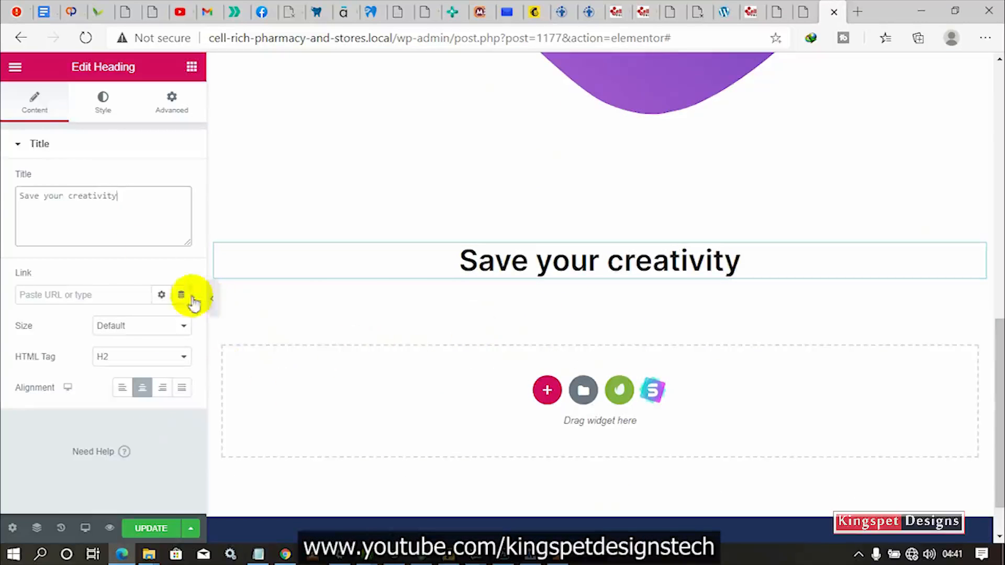
click(803, 12)
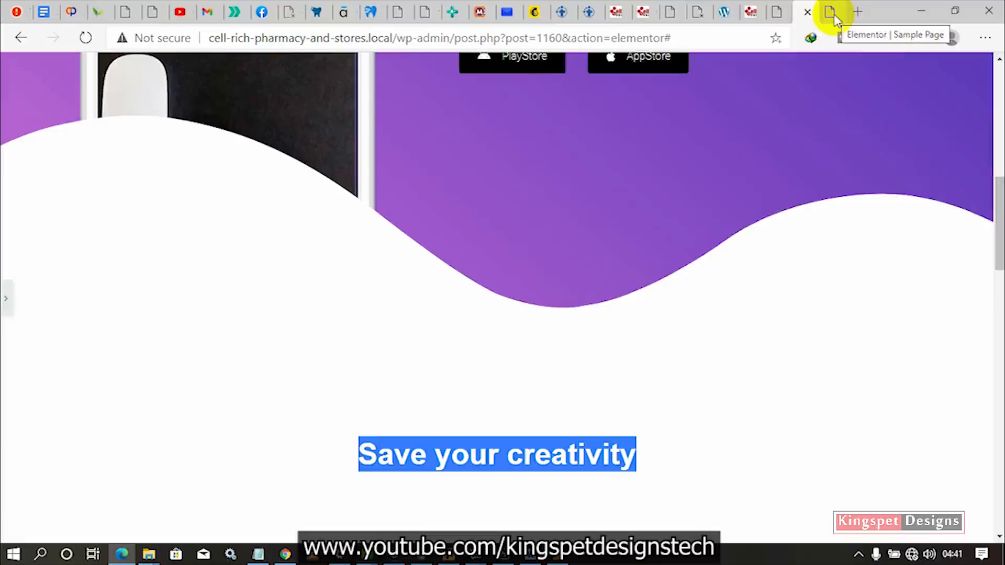
scroll(689, 366, down, 6)
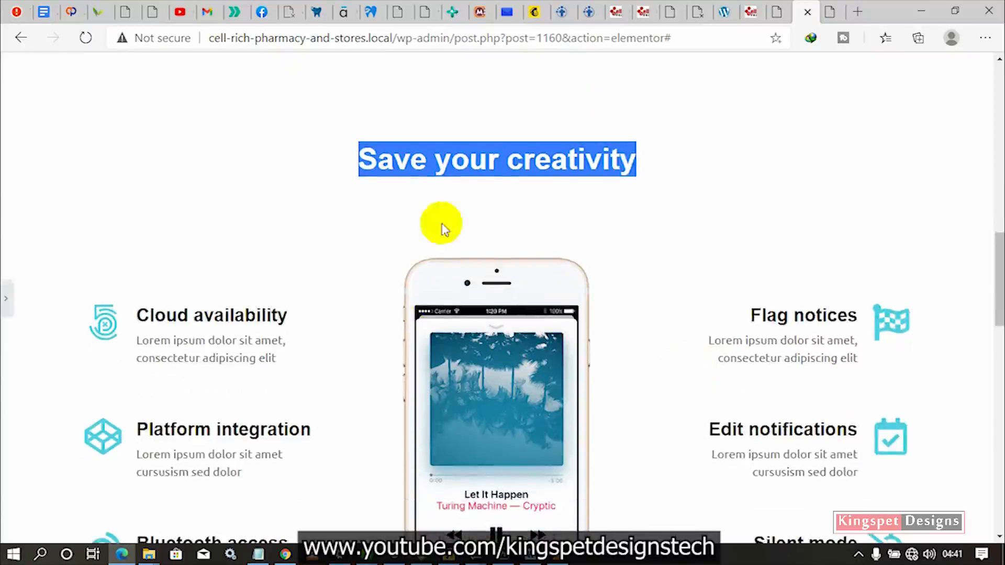
click(702, 182)
scroll(649, 331, down, 3)
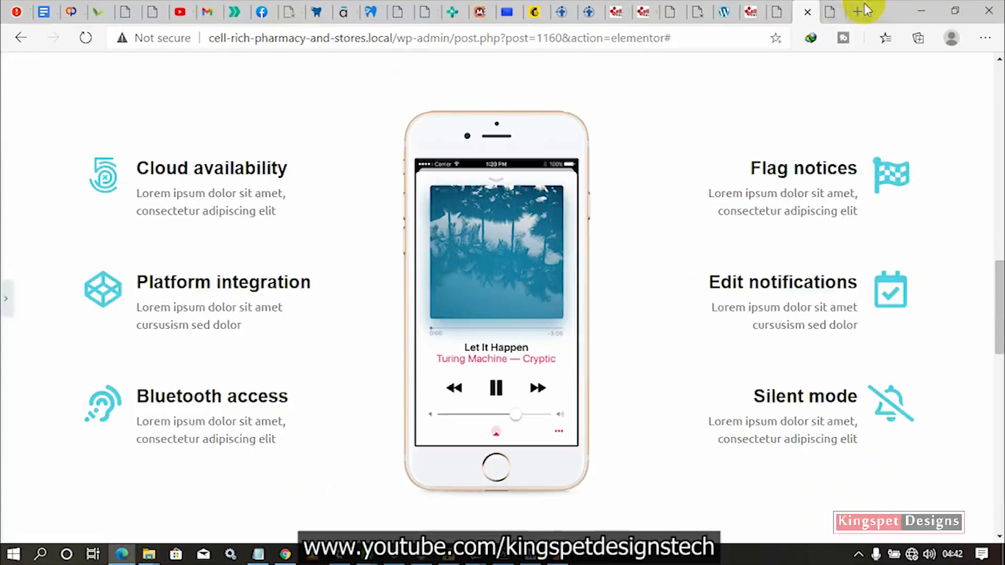
click(838, 7)
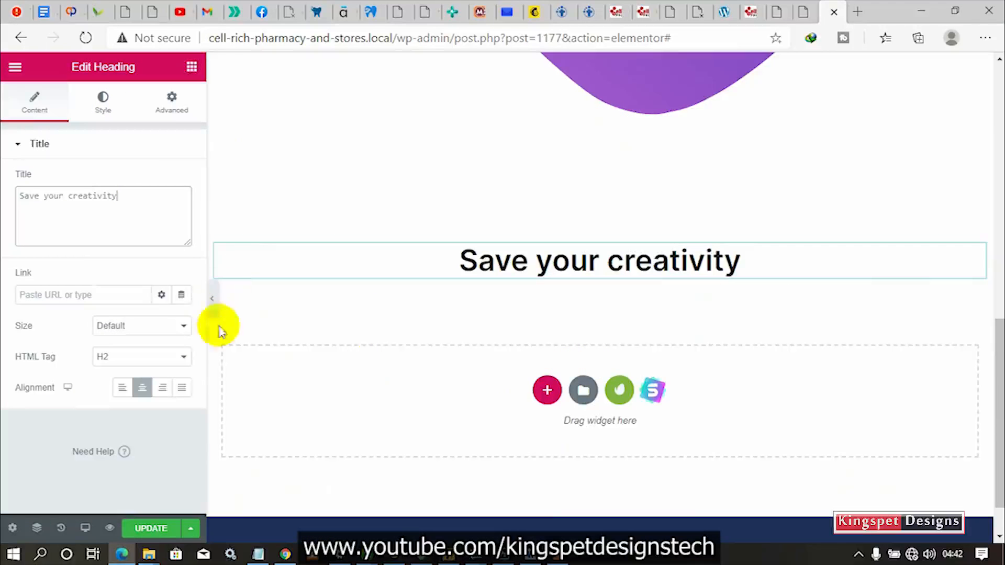
click(193, 68)
drag(63, 202, 519, 369)
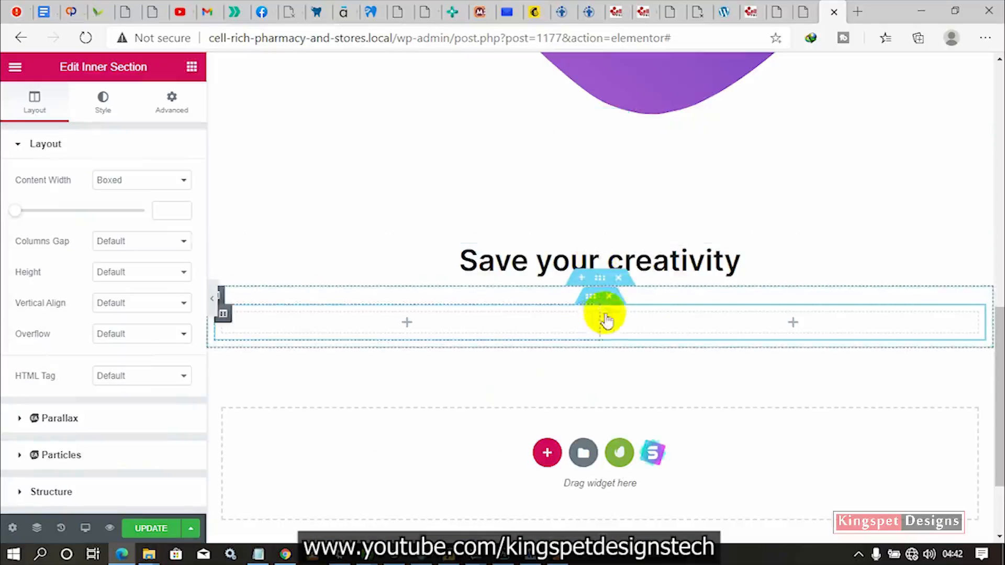
- Duplicate a column of the inner section to make three columns
right_click(608, 315)
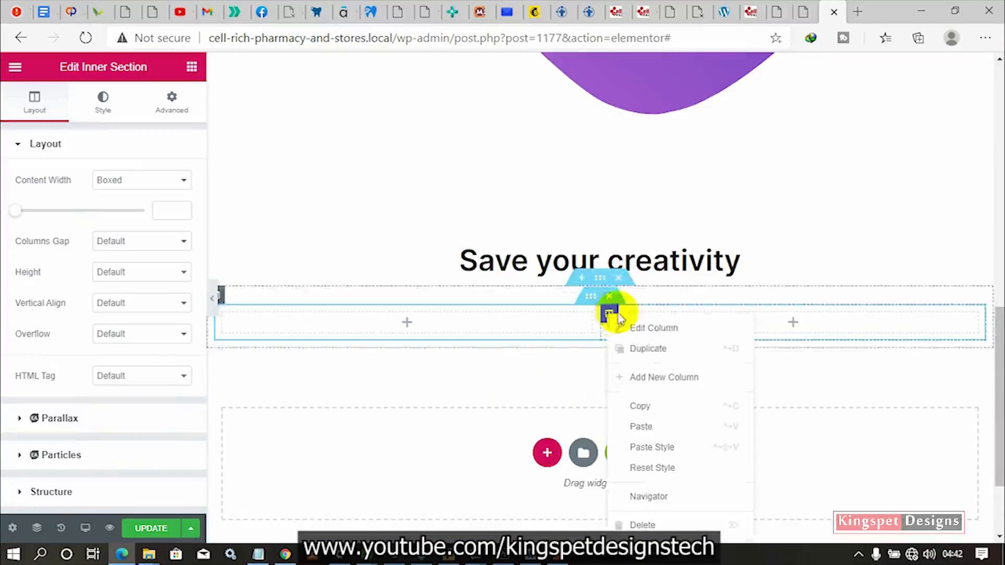
click(645, 334)
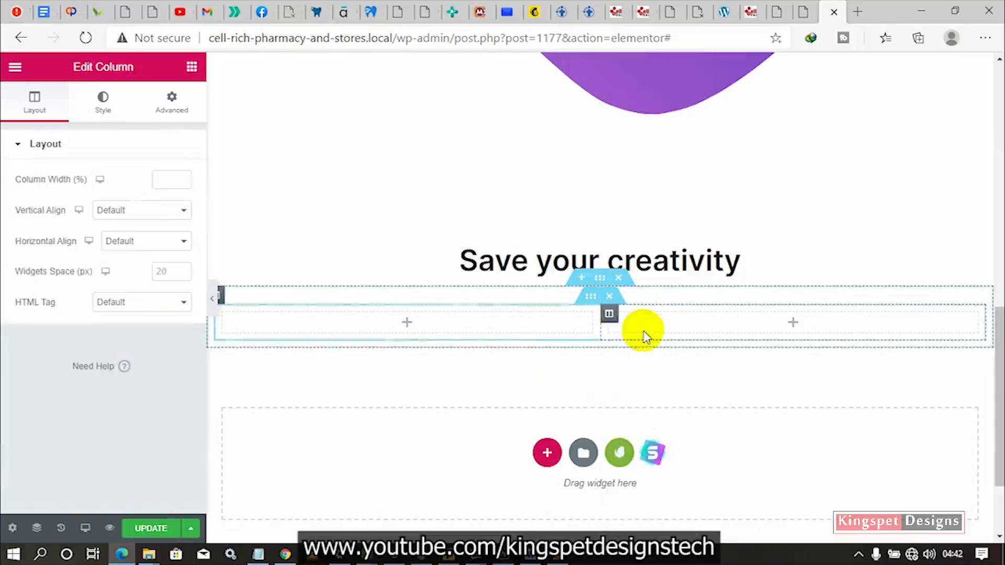
right_click(609, 317)
click(639, 360)
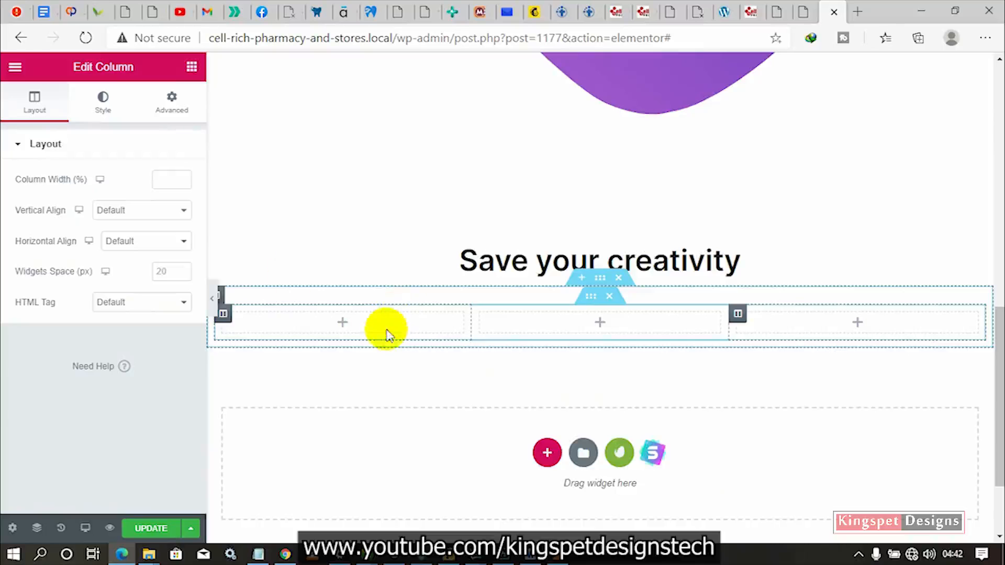
- Search the widgets for "ic" and add an Icon Box to the first column of the inner section
click(191, 68)
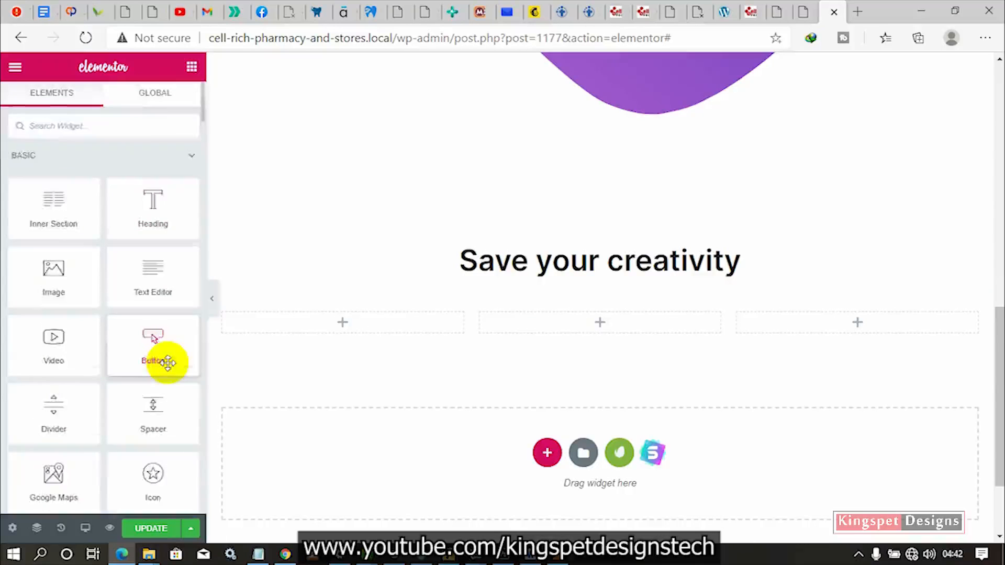
scroll(167, 362, down, 10)
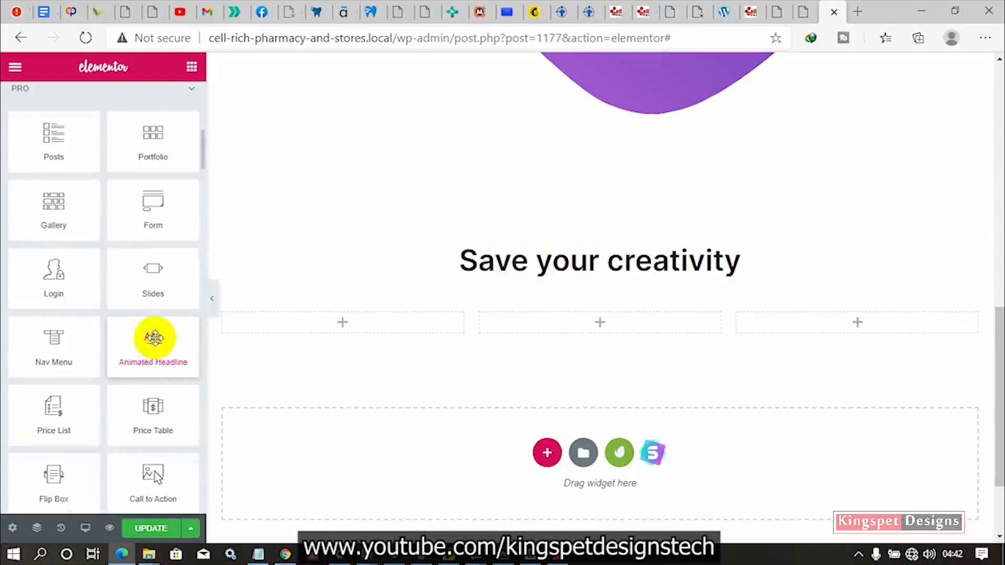
scroll(154, 338, up, 10)
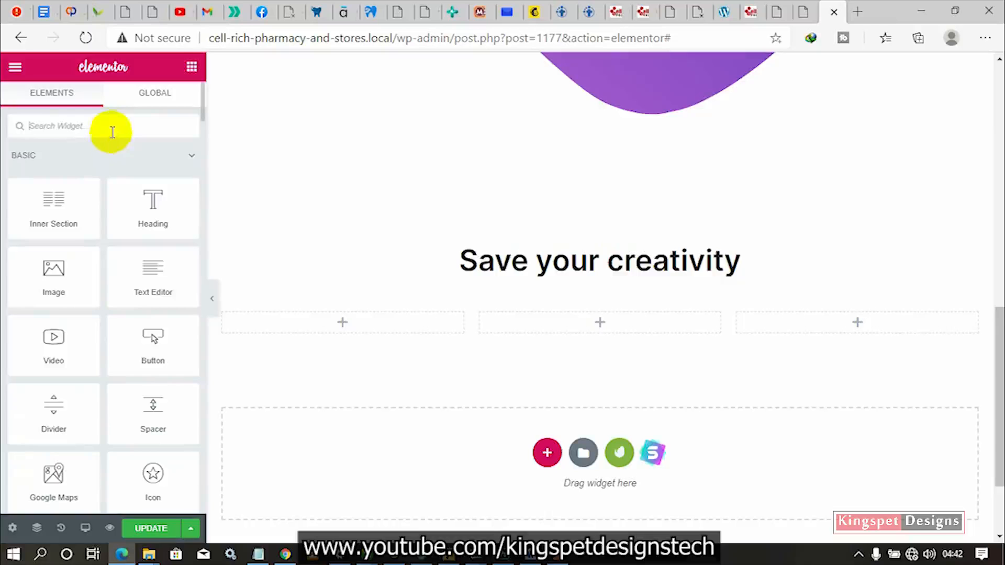
text(ic)
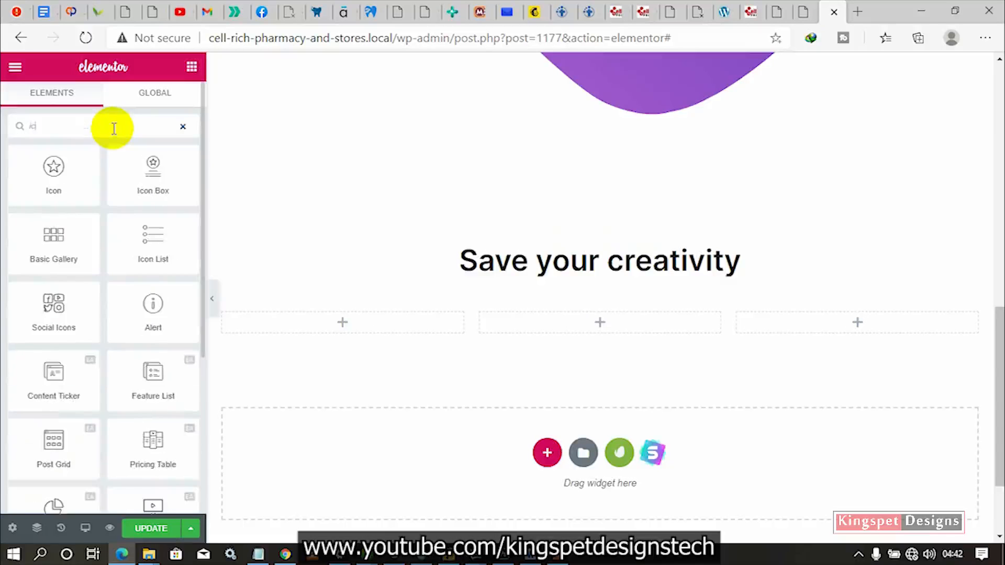
drag(161, 168, 359, 320)
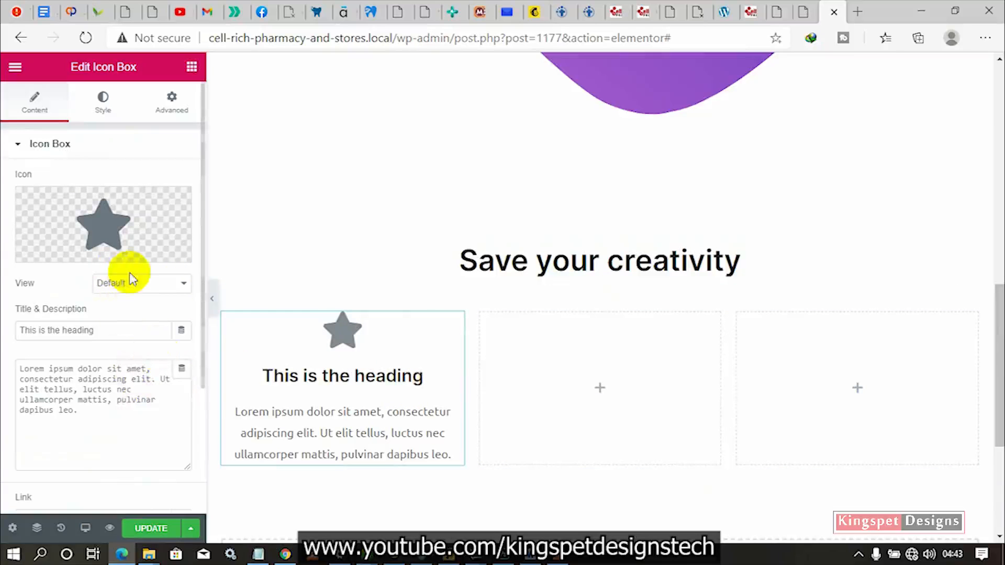
- Set the icon box's icon position to left and copy the "Cloud availability" item's description from the reference page
scroll(129, 290, down, 3)
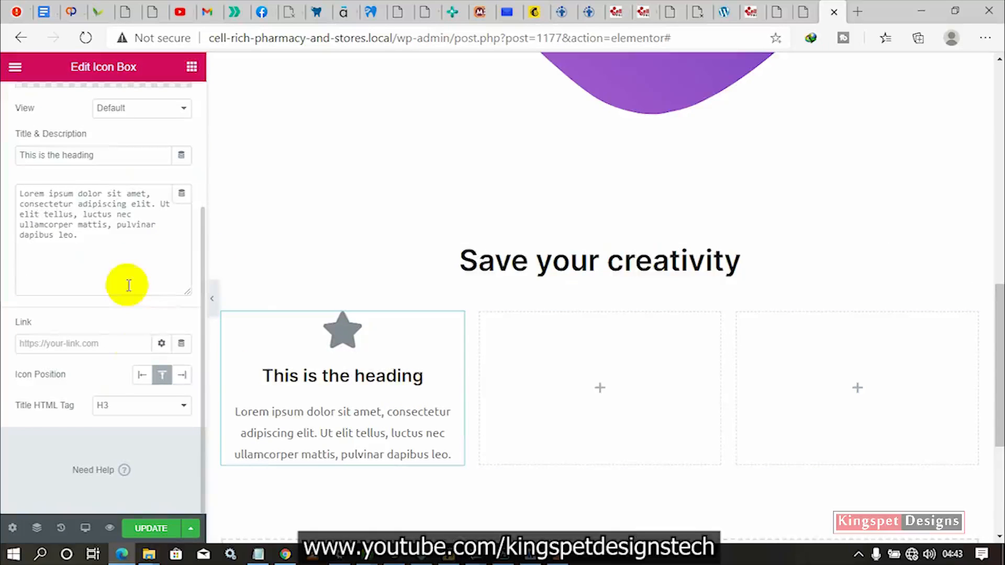
click(144, 378)
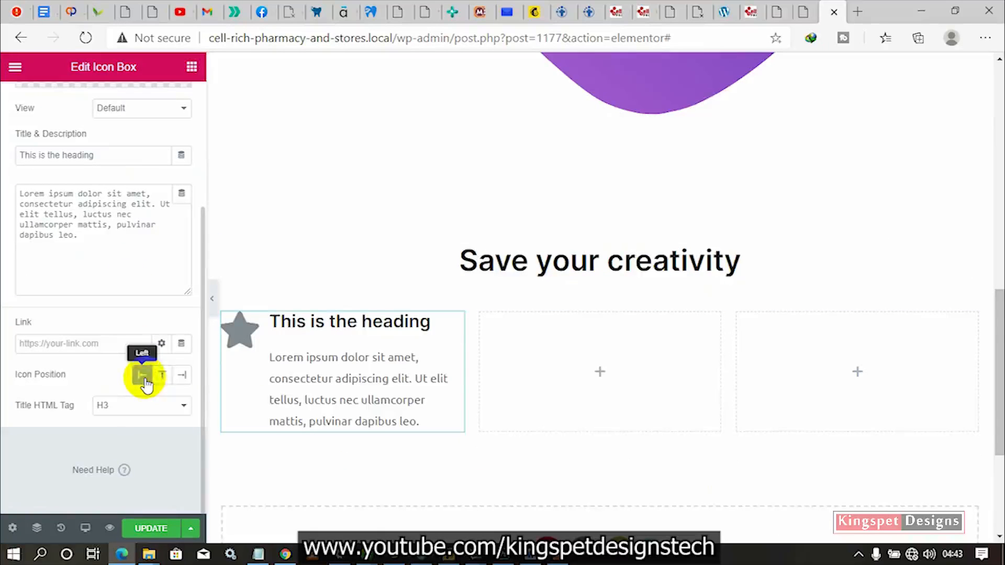
click(812, 19)
drag(281, 213, 140, 193)
right_click(154, 195)
click(201, 209)
click(829, 12)
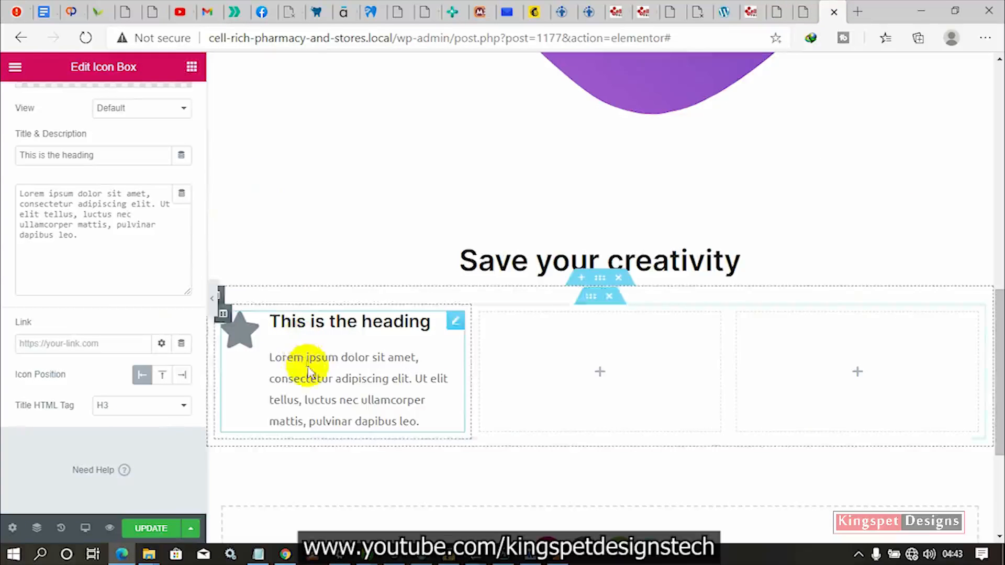
- Replace the icon box's placeholder description with the copied text "Lorem ipsum dolor sit amet, consectetur adipiscing elit"
click(119, 251)
drag(95, 250, 22, 170)
right_click(65, 226)
click(59, 256)
drag(103, 247, 3, 185)
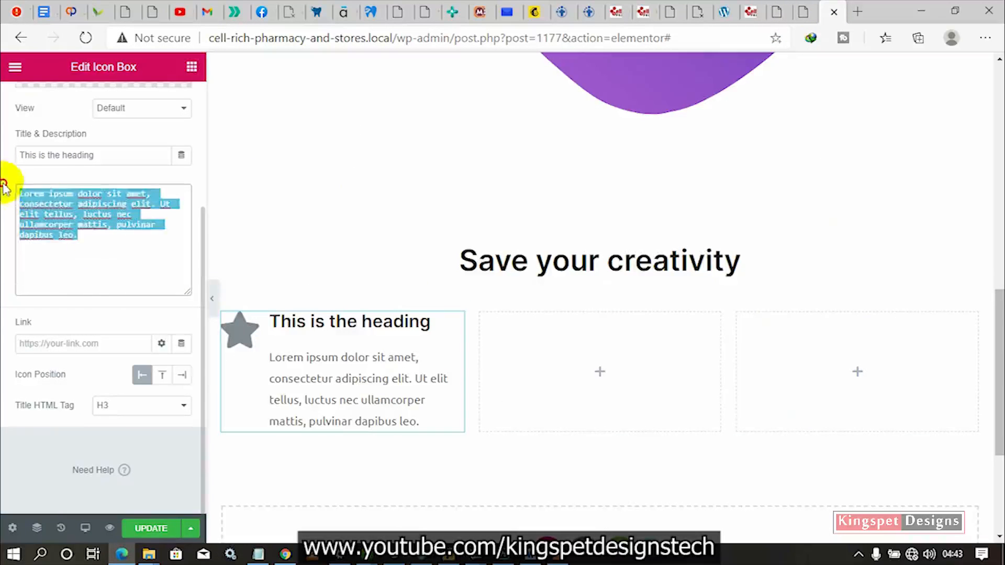
right_click(54, 202)
click(96, 205)
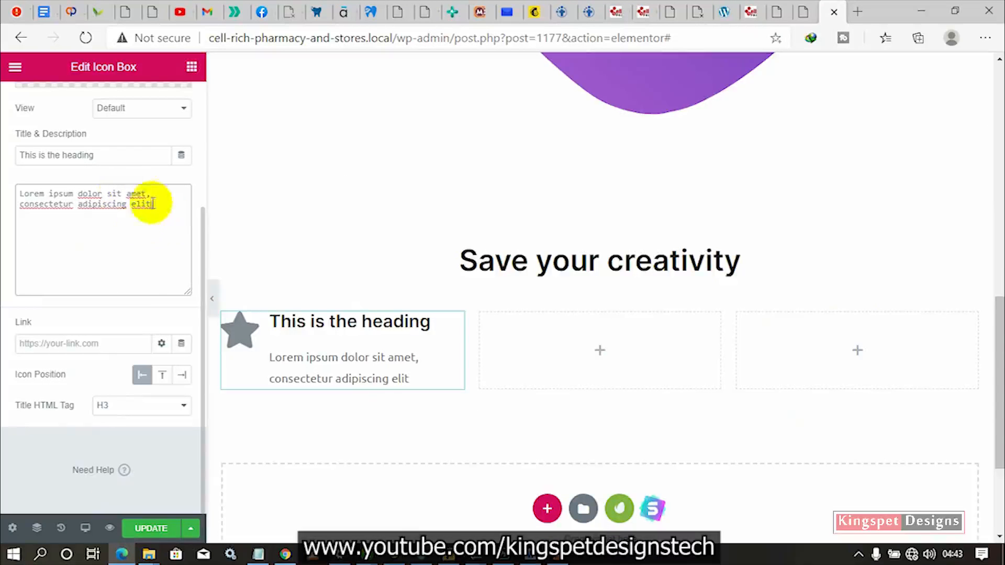
- Replace the icon box's placeholder title with "Cloud availability", copied from the reference page
click(808, 11)
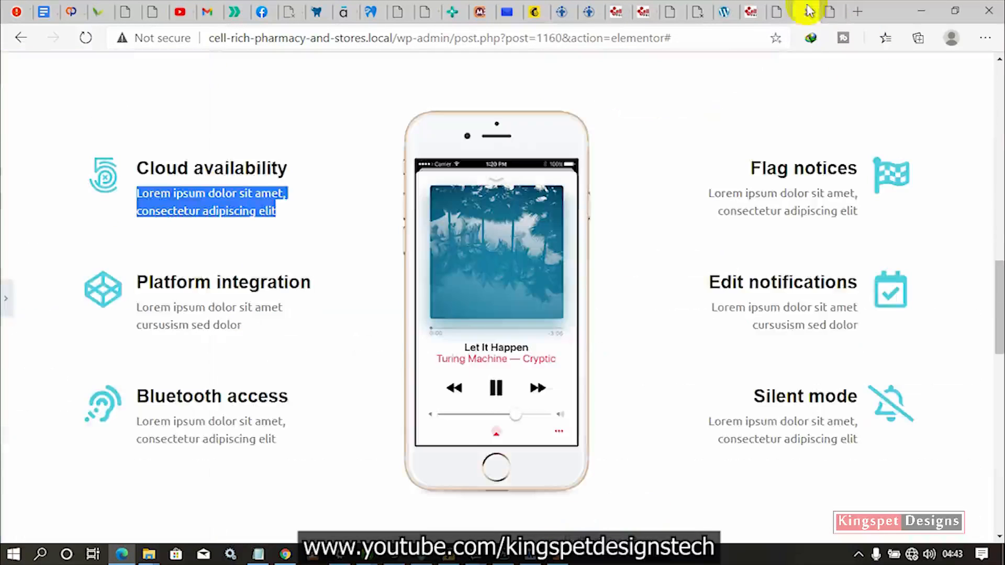
drag(295, 175, 142, 170)
right_click(166, 176)
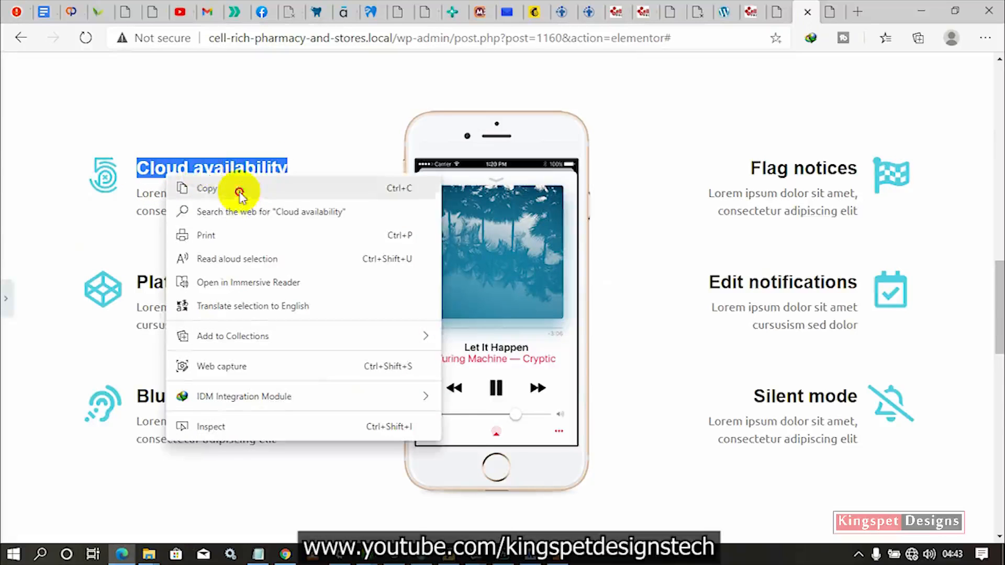
click(204, 187)
click(830, 11)
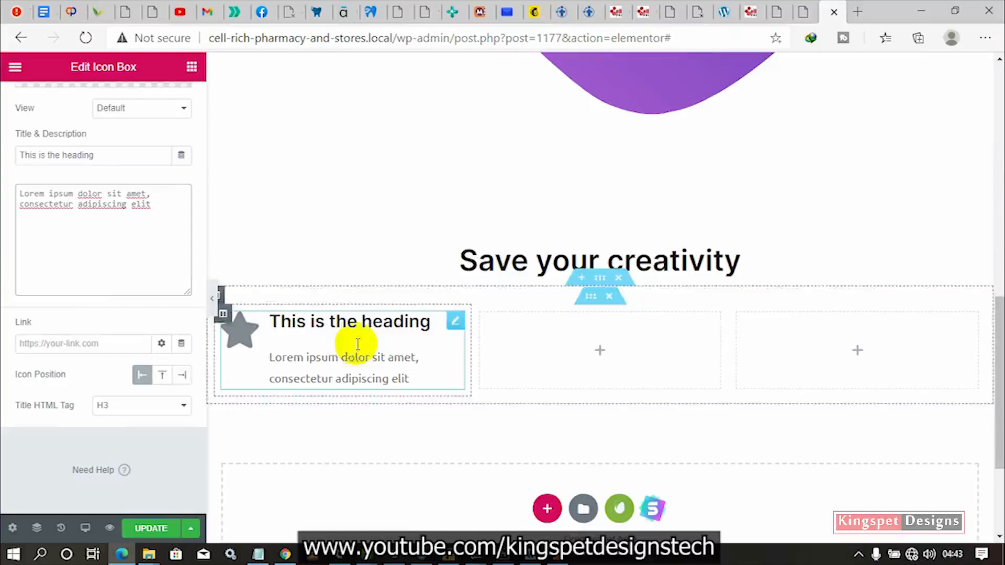
triple_click(103, 152)
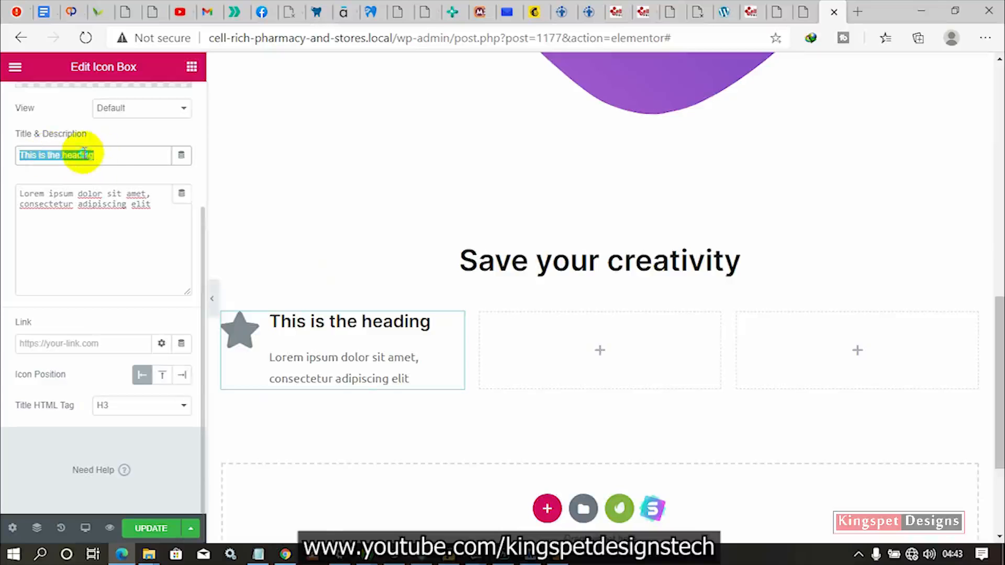
right_click(84, 153)
click(123, 202)
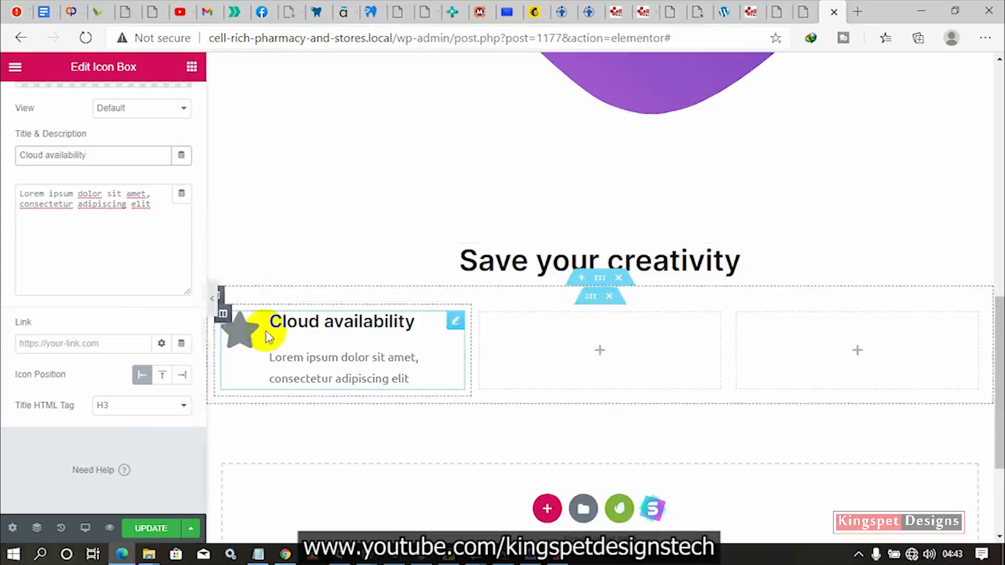
- Check the first feature icon on the reference page and set the icon box's icon to 500px, found by searching "5"
scroll(119, 246, up, 3)
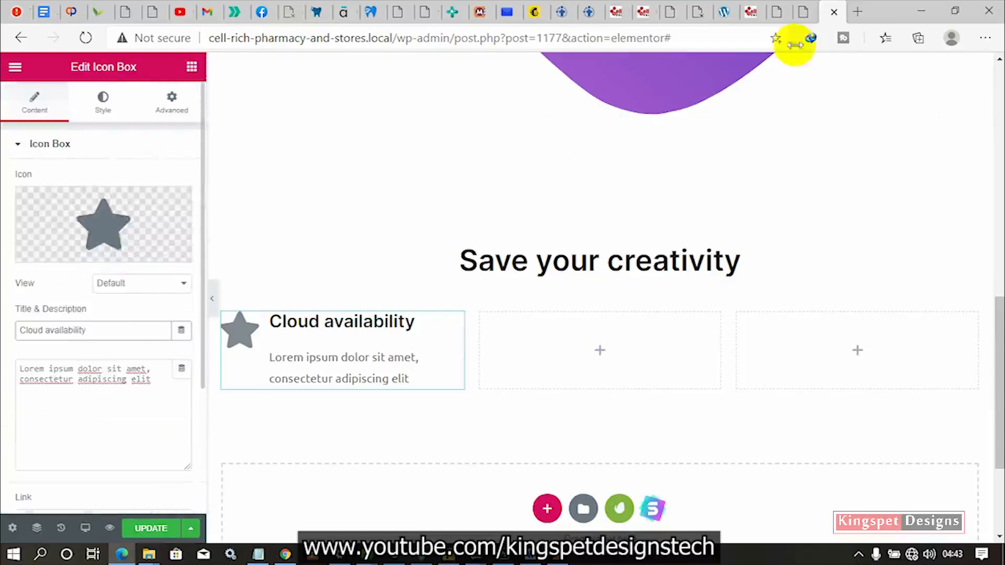
click(803, 11)
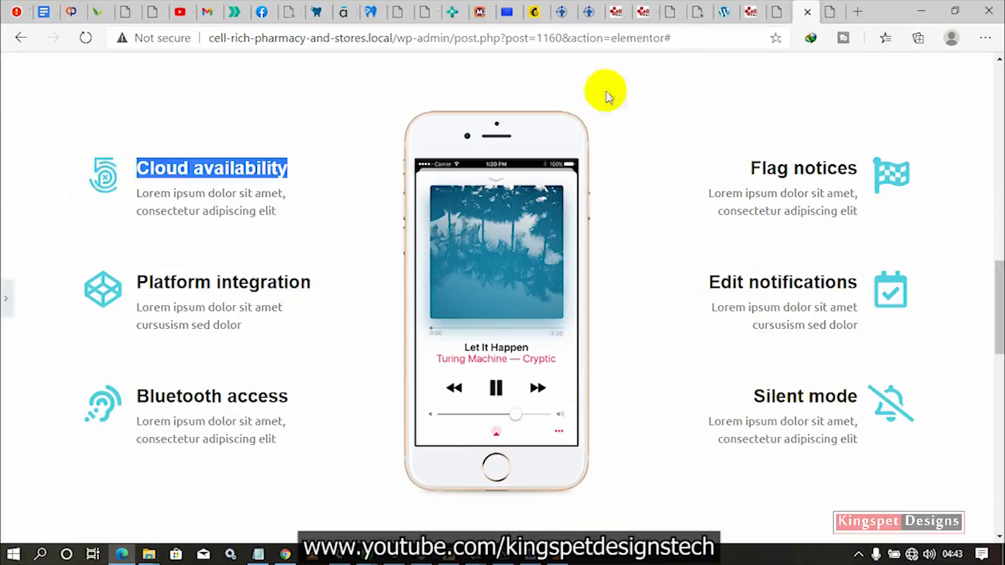
click(830, 11)
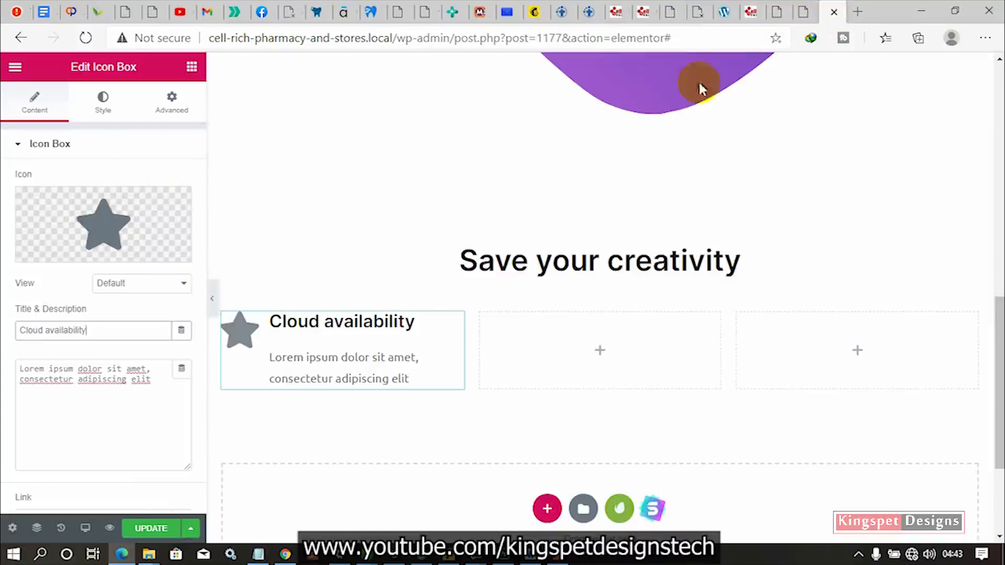
click(99, 224)
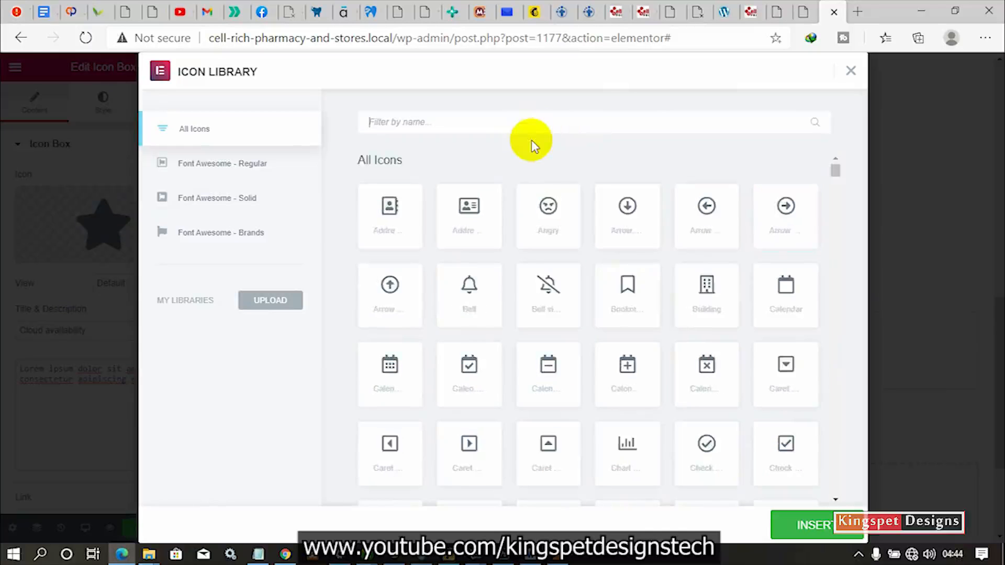
text(5)
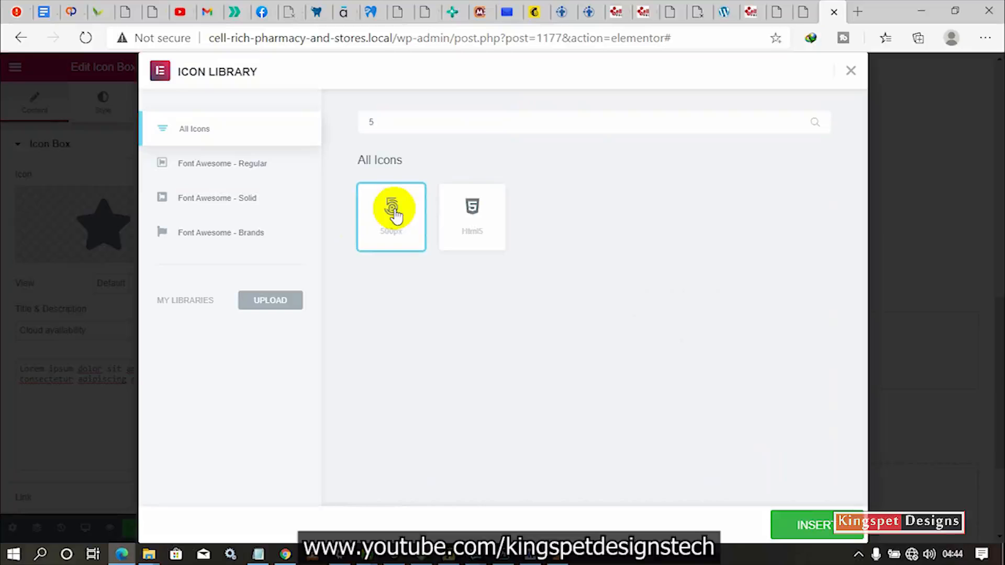
click(813, 528)
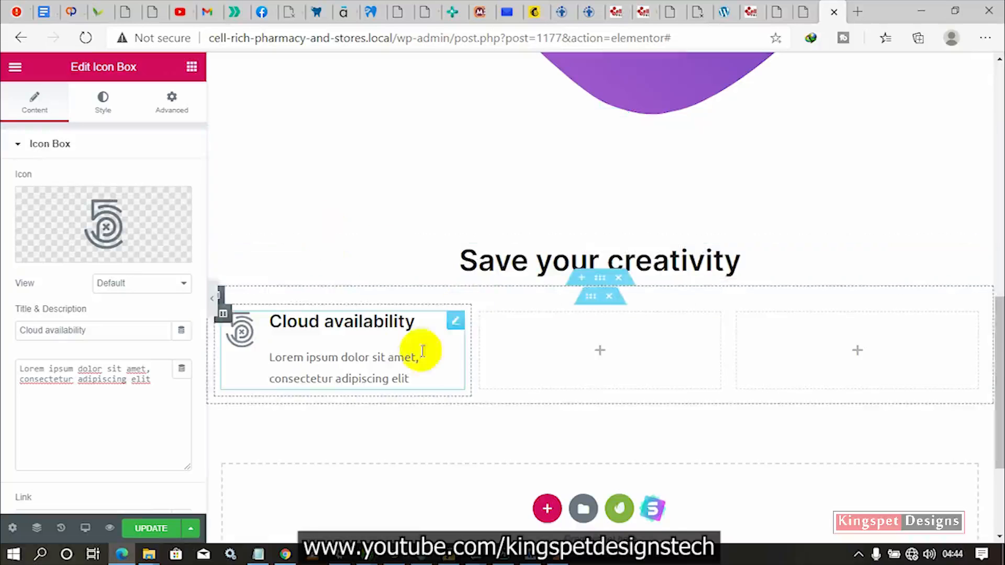
- Duplicate the "Cloud availability" icon box twice to stack three icon boxes in the first column
right_click(461, 327)
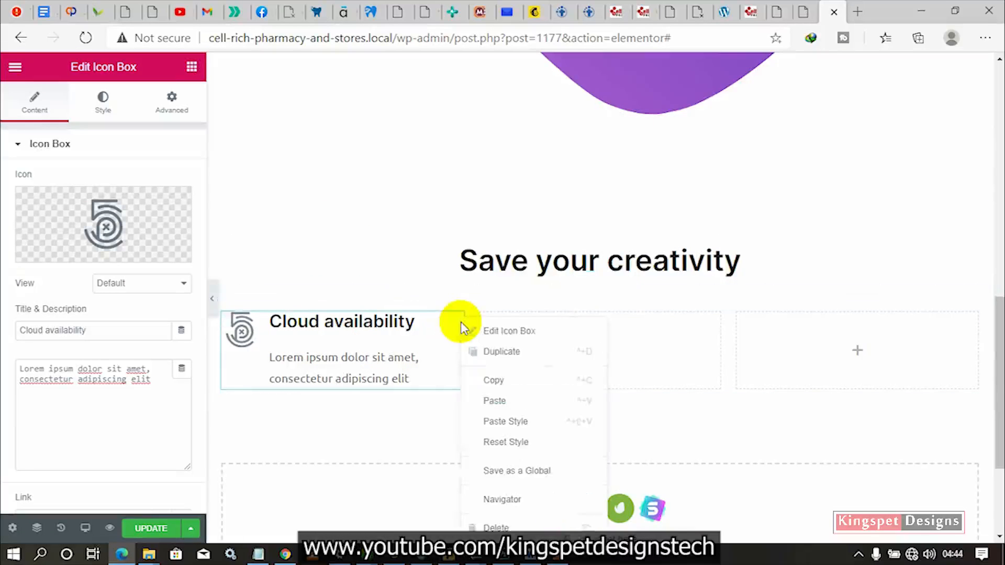
click(327, 346)
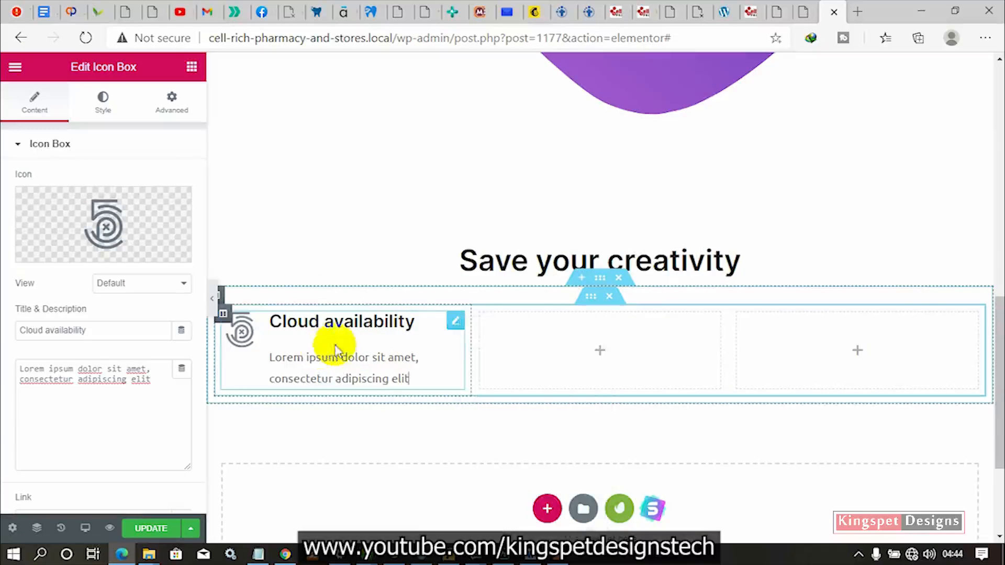
right_click(457, 330)
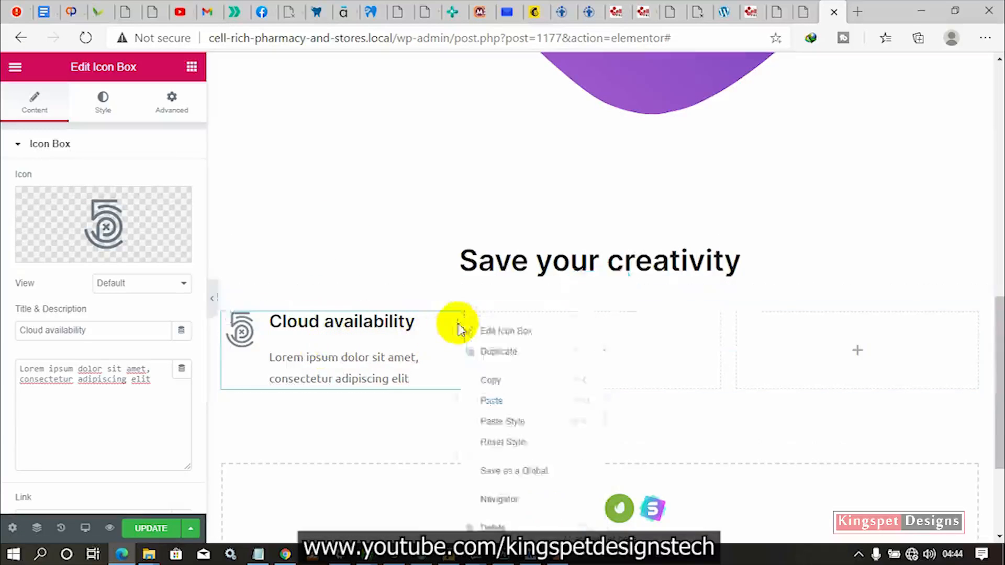
click(464, 356)
right_click(455, 322)
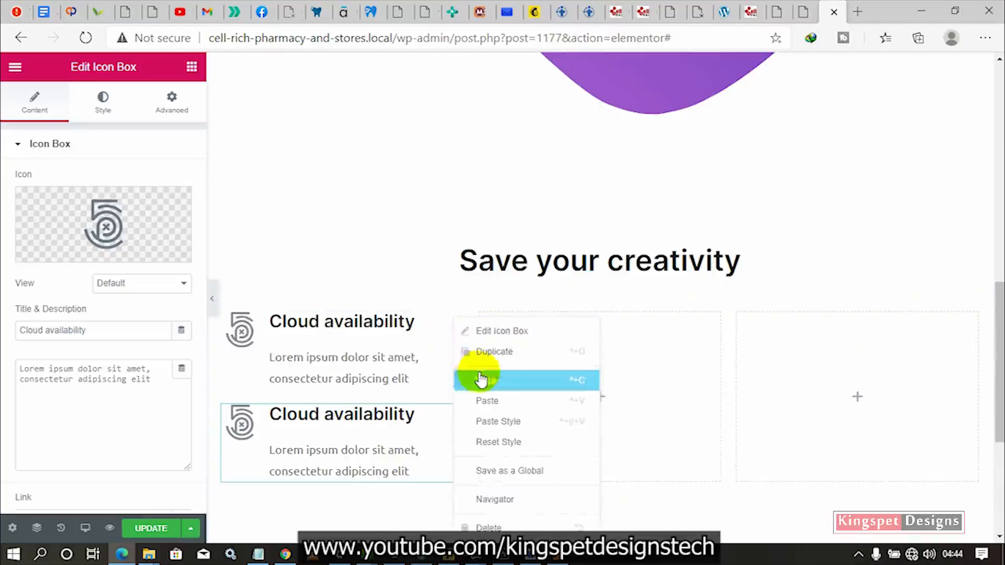
click(489, 352)
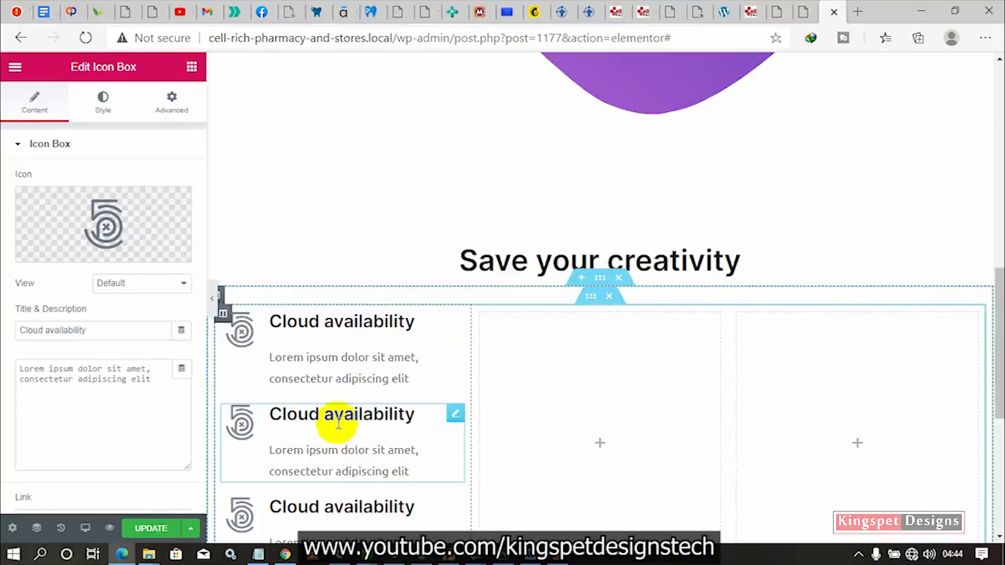
- Replace the second icon box's icon with the outlined cube icon from the icon library
click(286, 446)
click(125, 220)
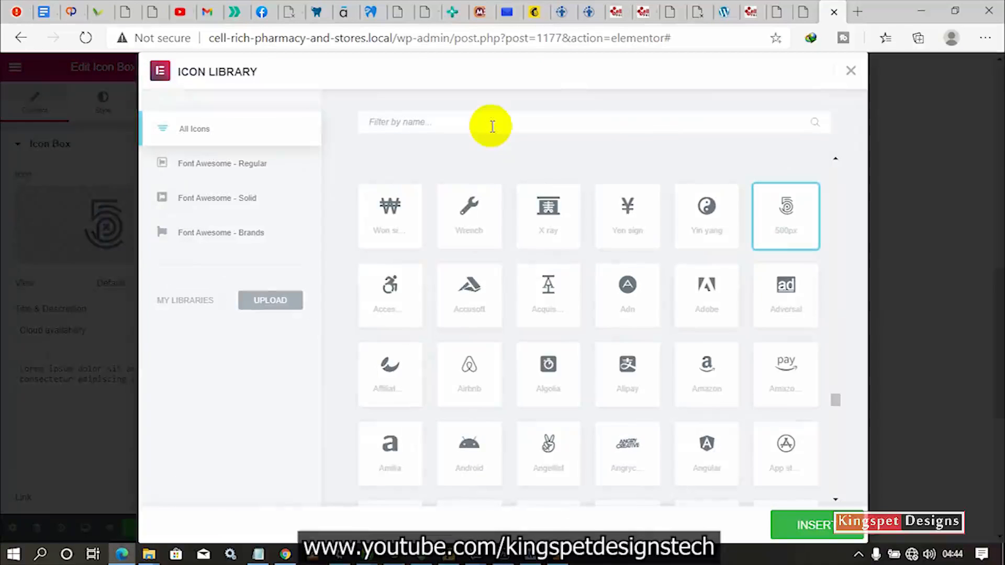
text(con)
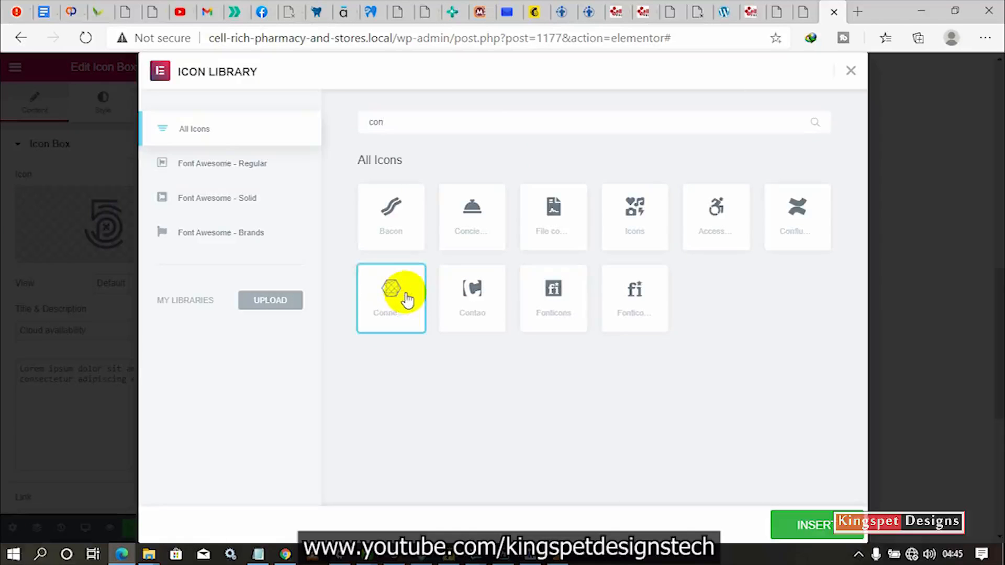
click(816, 530)
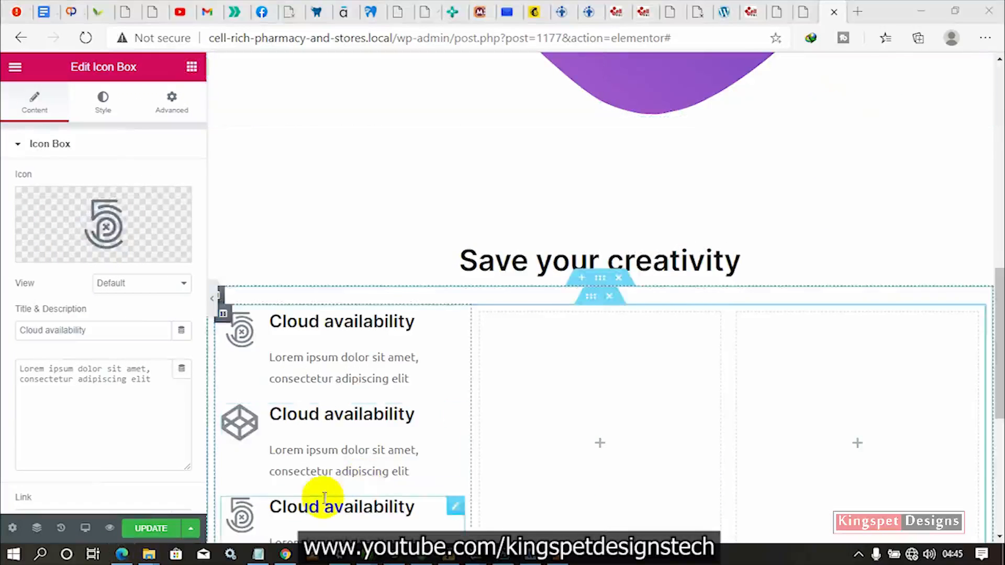
- Replace the third icon box's icon with the ear-shaped assistive listening icon, found by searching "ass"
scroll(403, 489, down, 3)
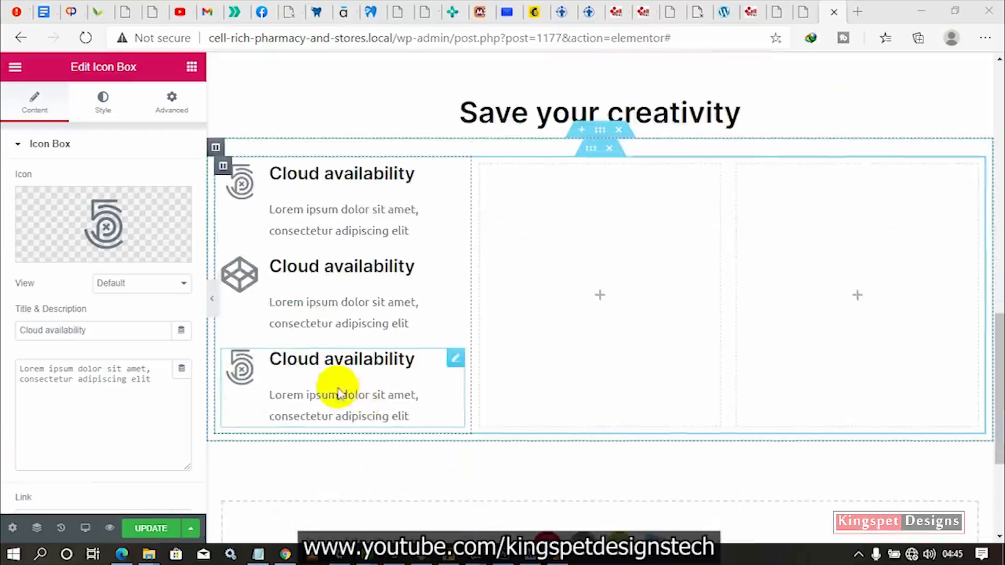
click(137, 229)
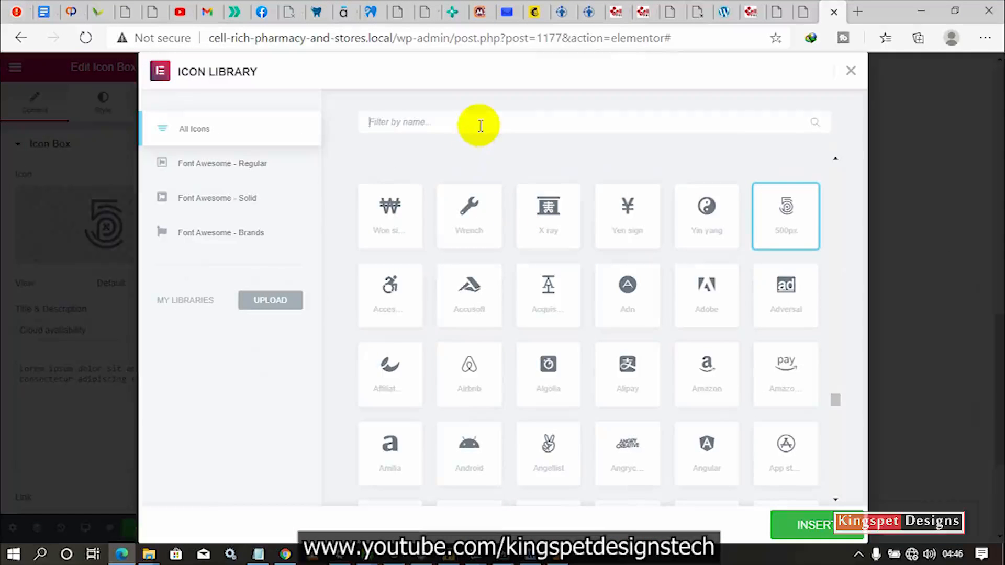
click(481, 126)
text(ass)
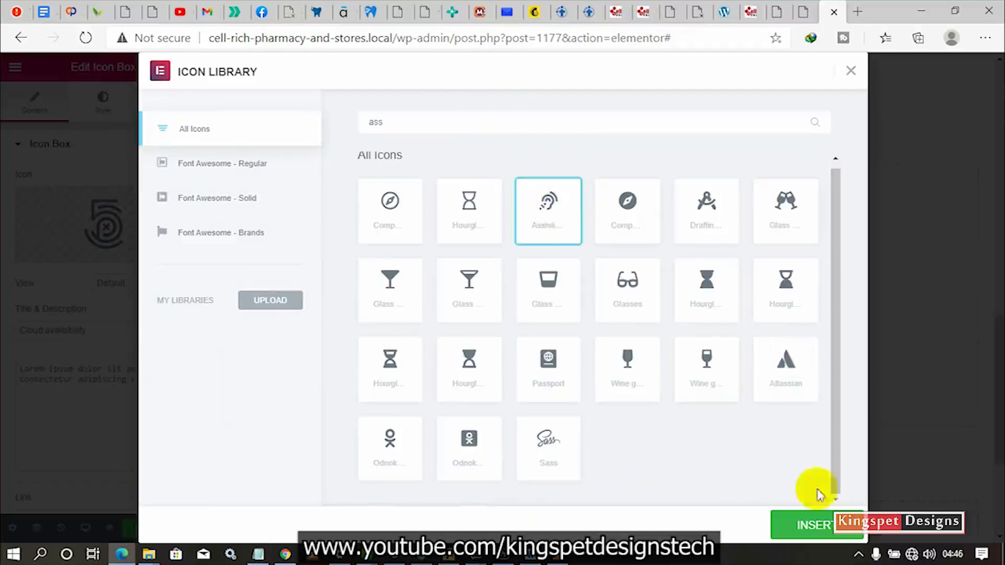
click(821, 533)
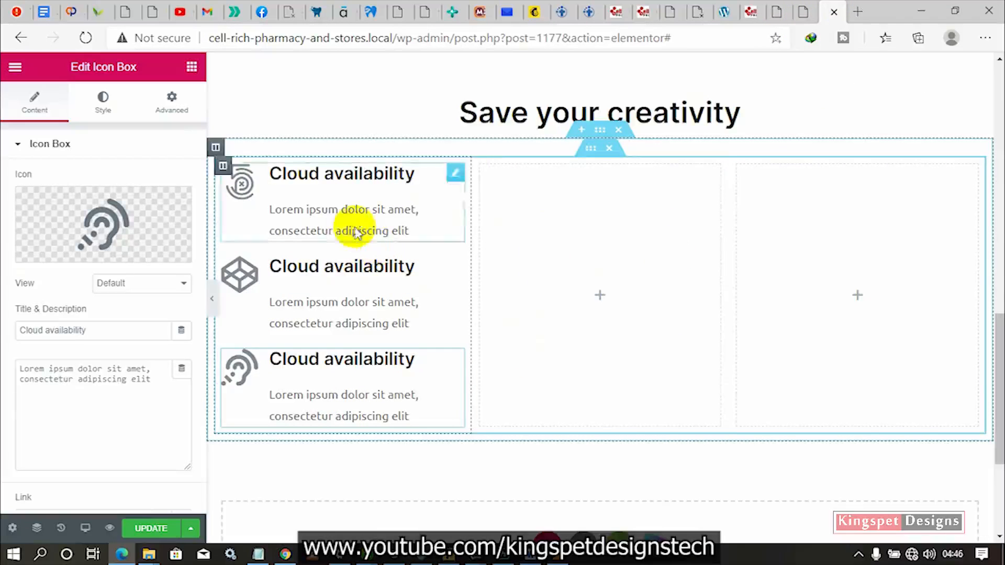
- Duplicate the first column of the inner section together with its three icon boxes
right_click(217, 148)
click(457, 168)
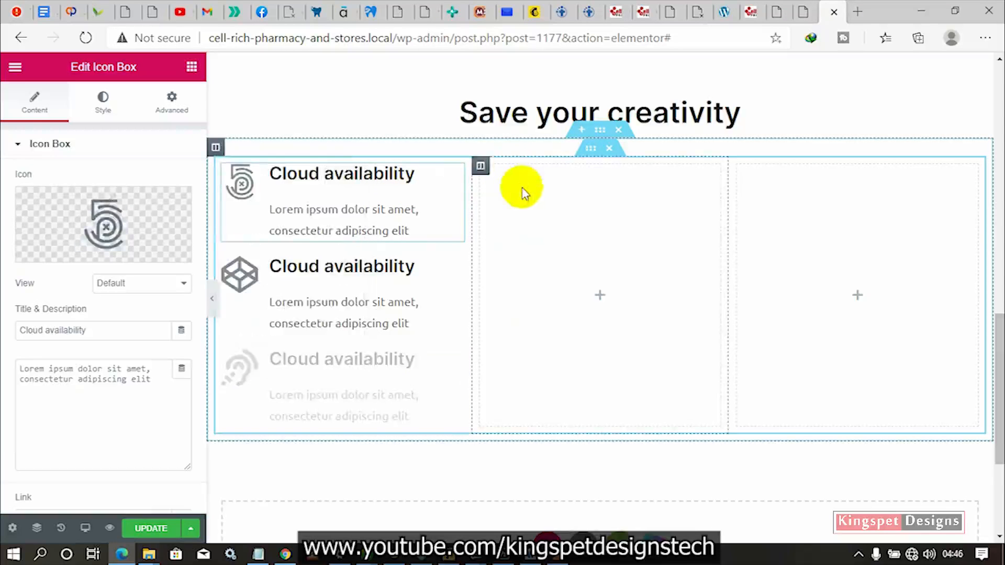
click(192, 67)
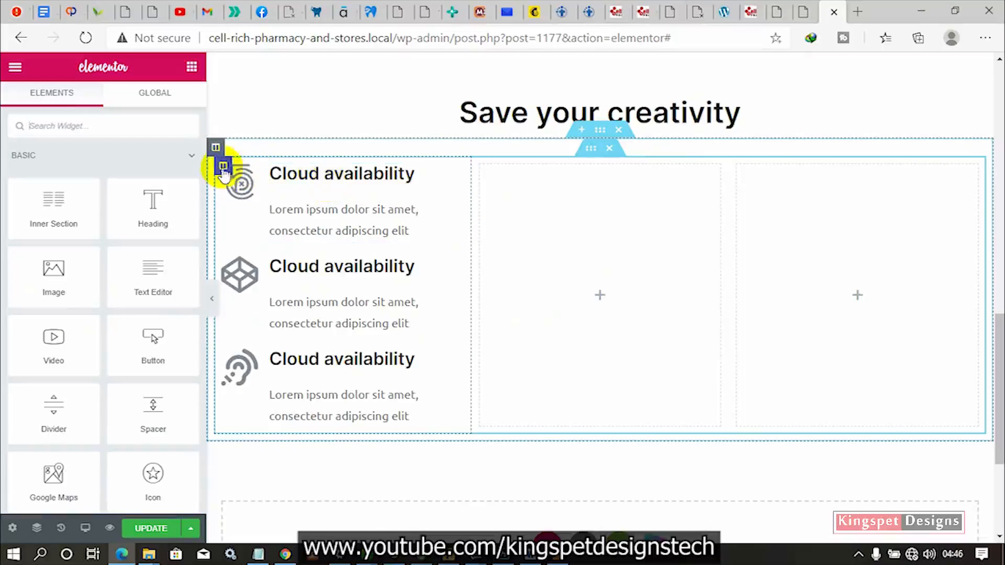
right_click(223, 167)
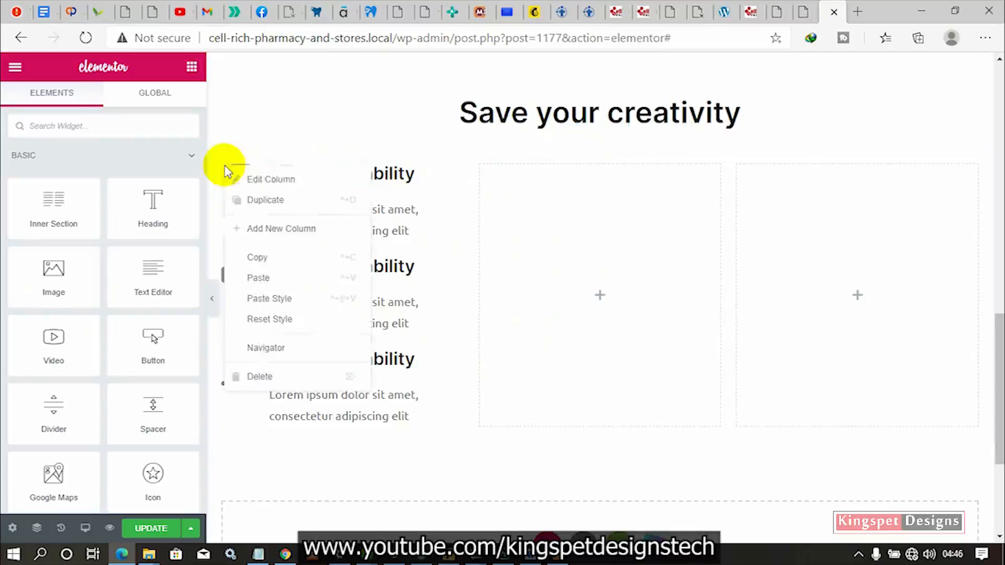
click(276, 201)
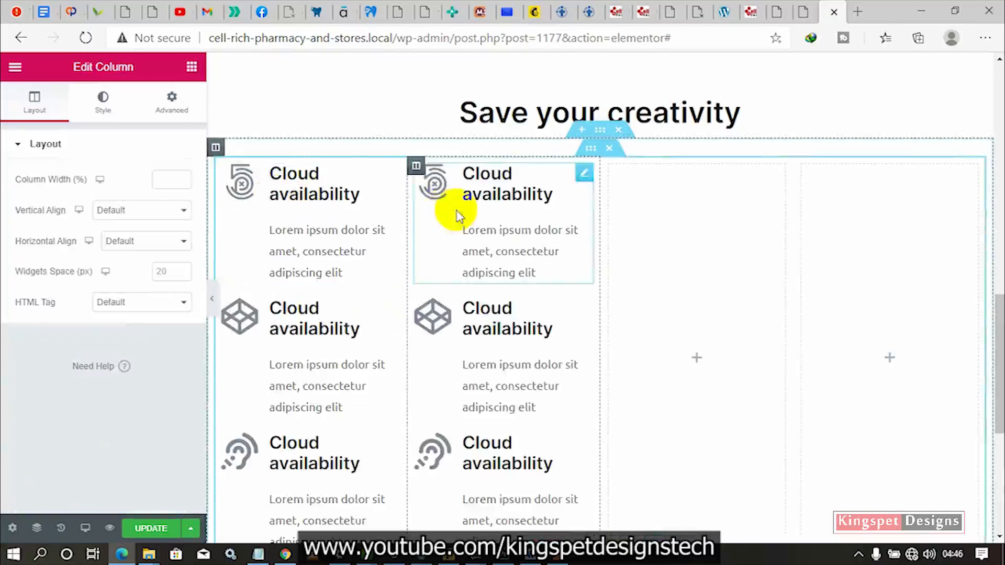
- Move the duplicated column past the adjacent empty column and delete the empty last column
drag(415, 161, 638, 186)
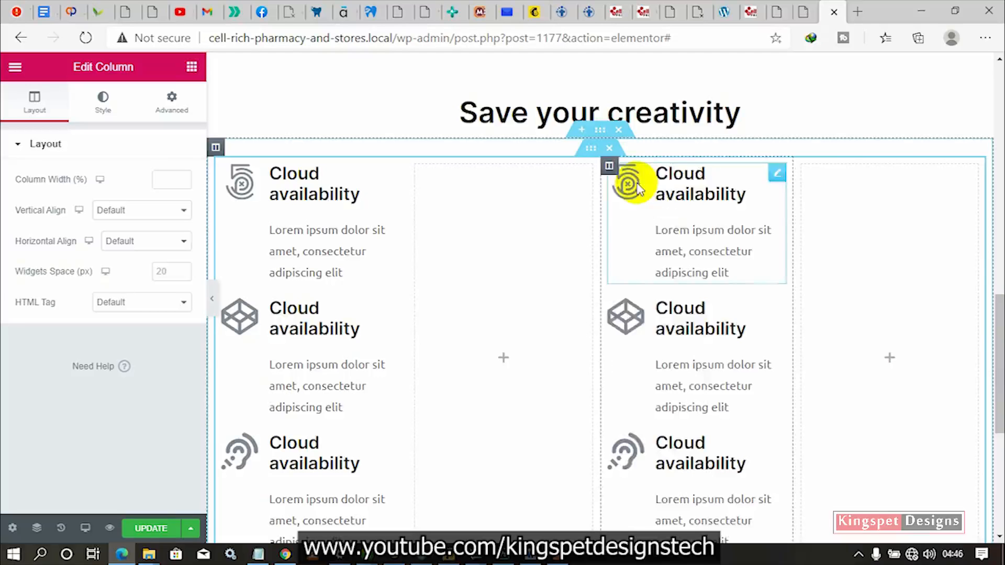
right_click(801, 164)
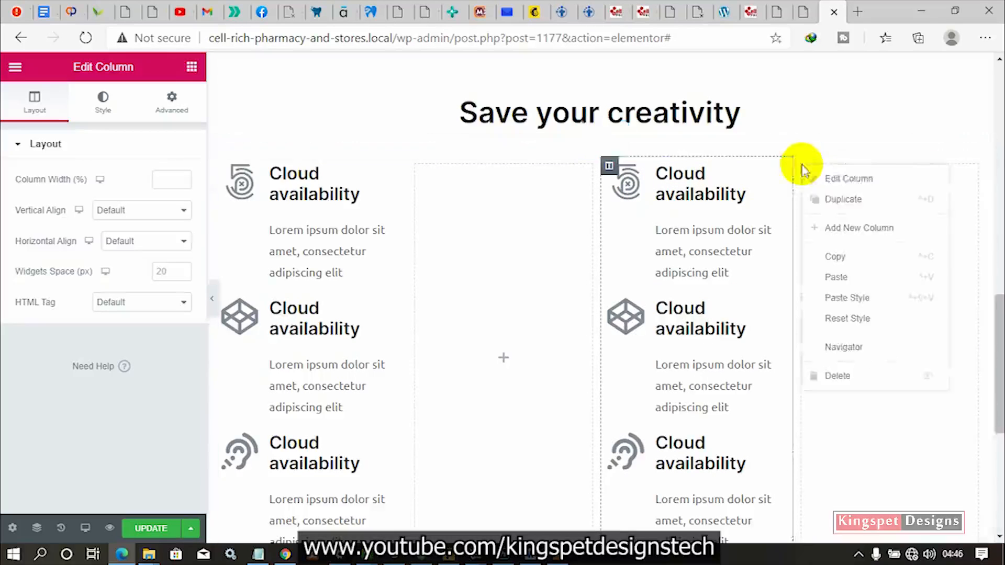
click(864, 378)
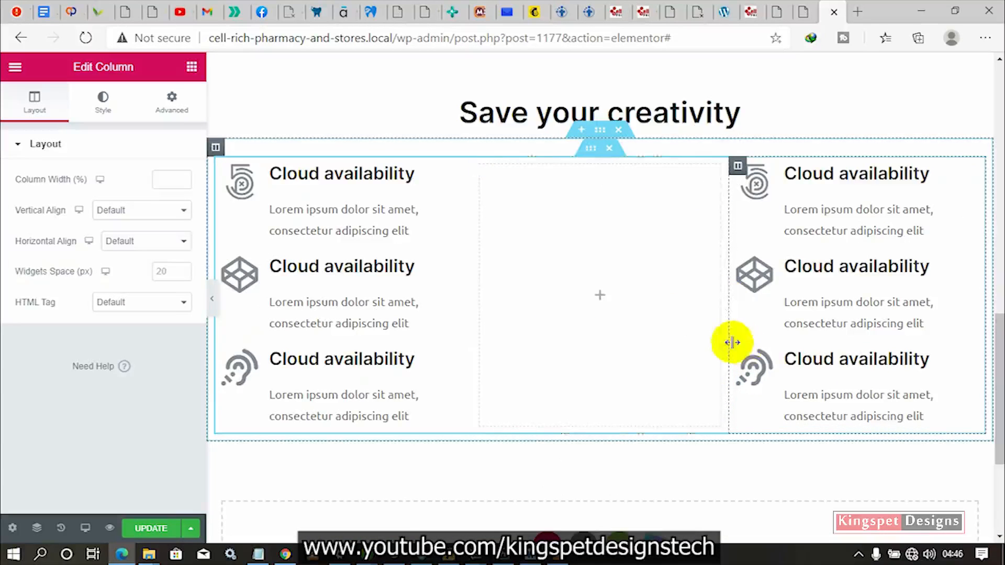
- Set the icon position to right for the first icon box in the last column
click(780, 177)
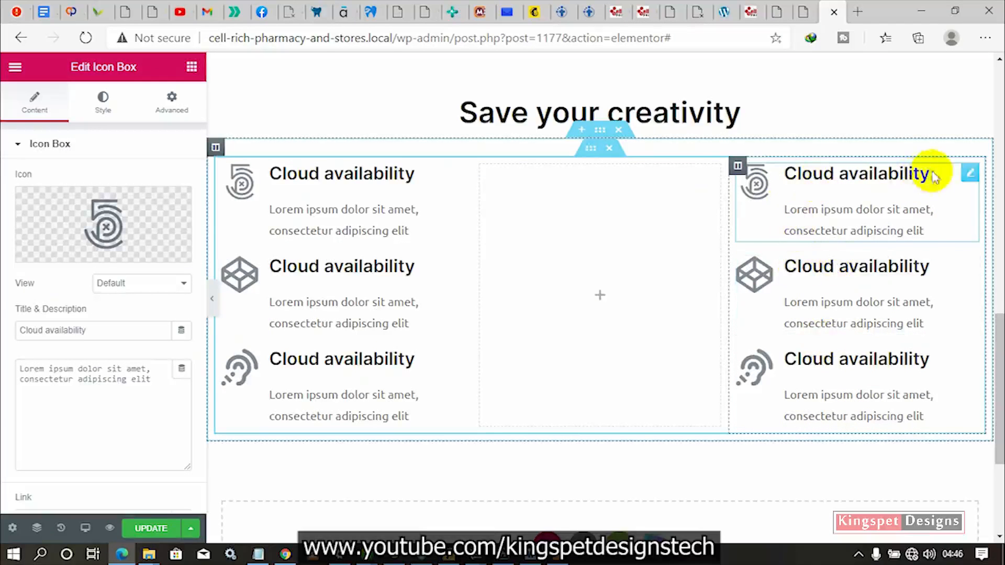
click(52, 147)
click(125, 150)
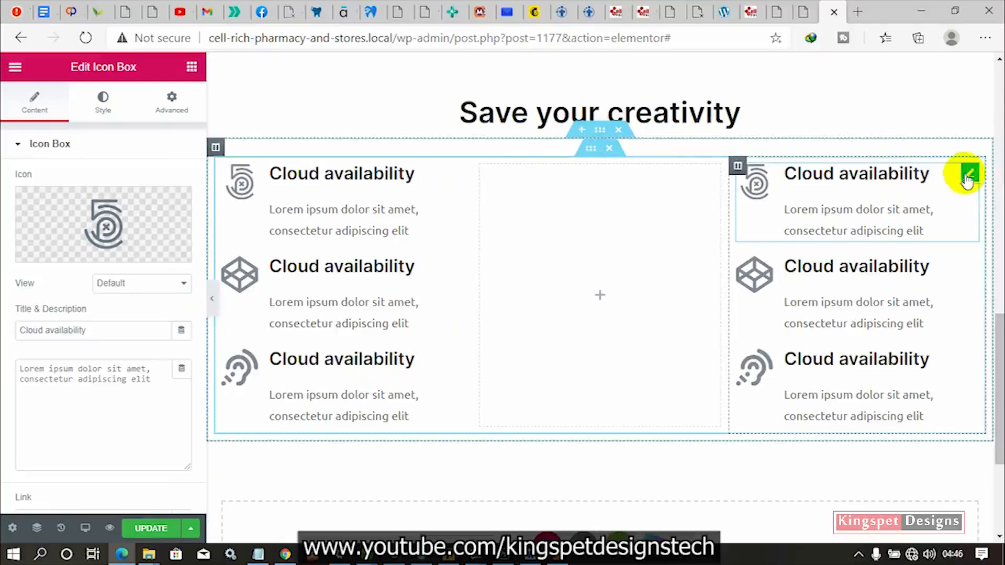
scroll(145, 400, down, 3)
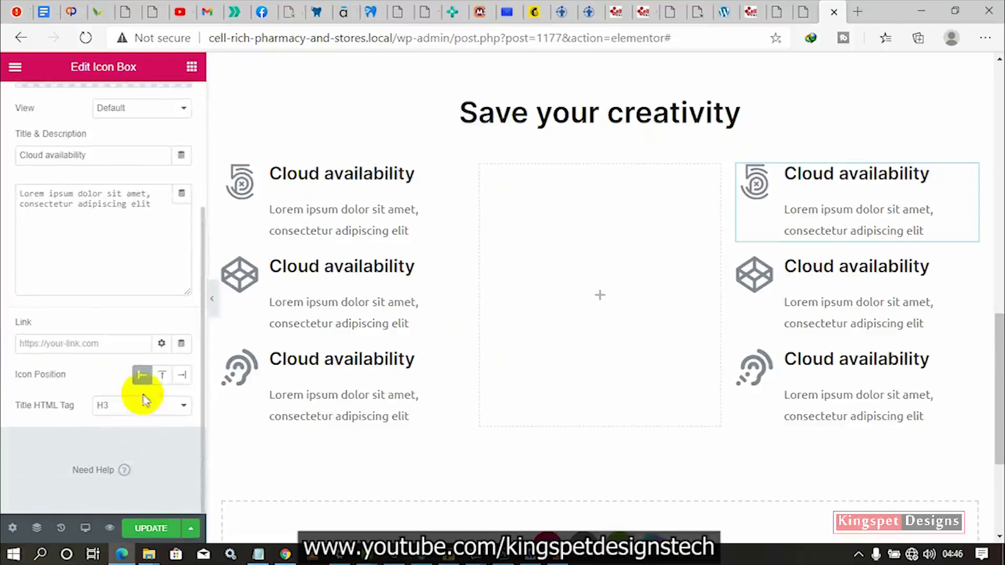
click(185, 376)
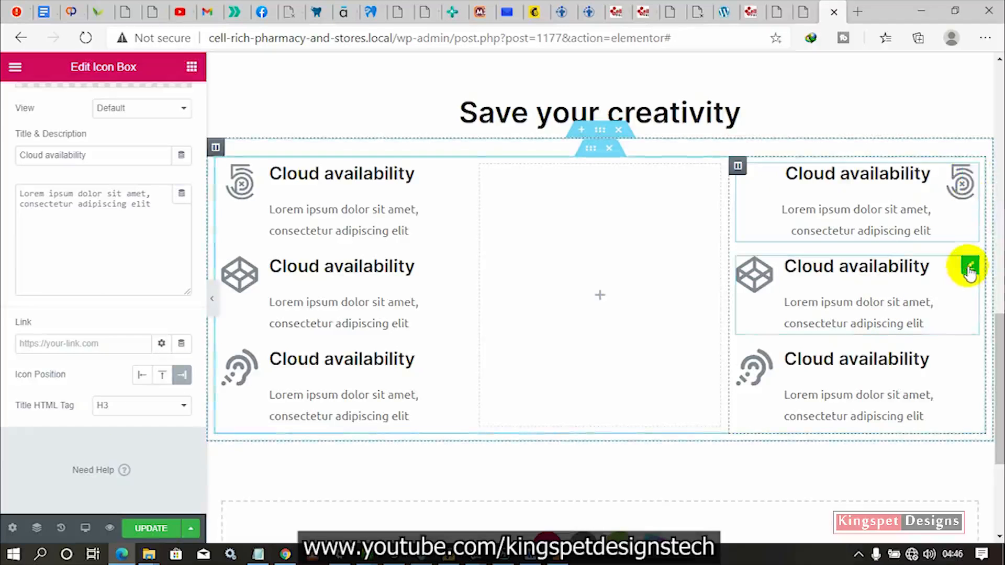
- Set the icon position to right for the second and third icon boxes in the last column
click(970, 271)
scroll(134, 481, down, 3)
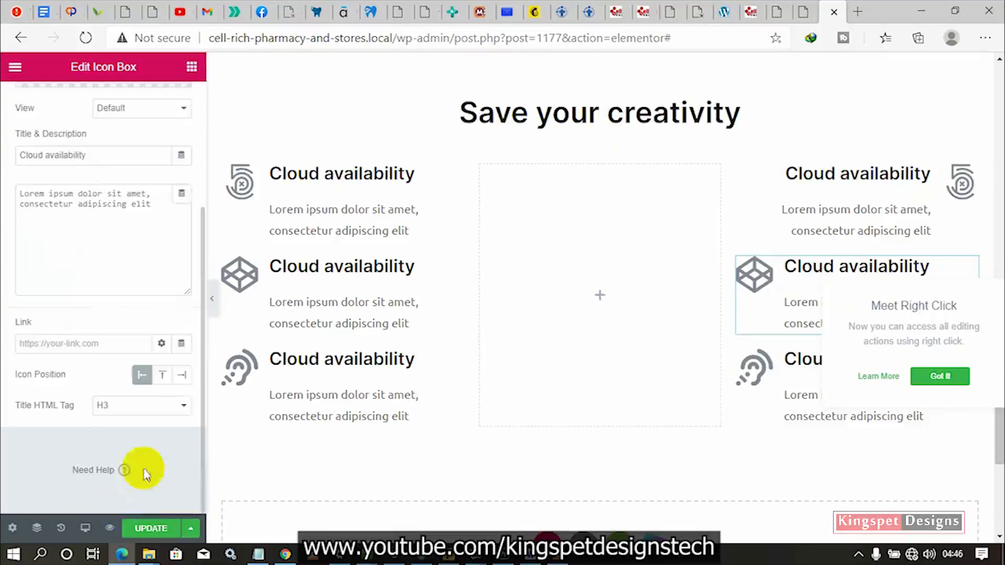
click(182, 377)
click(968, 359)
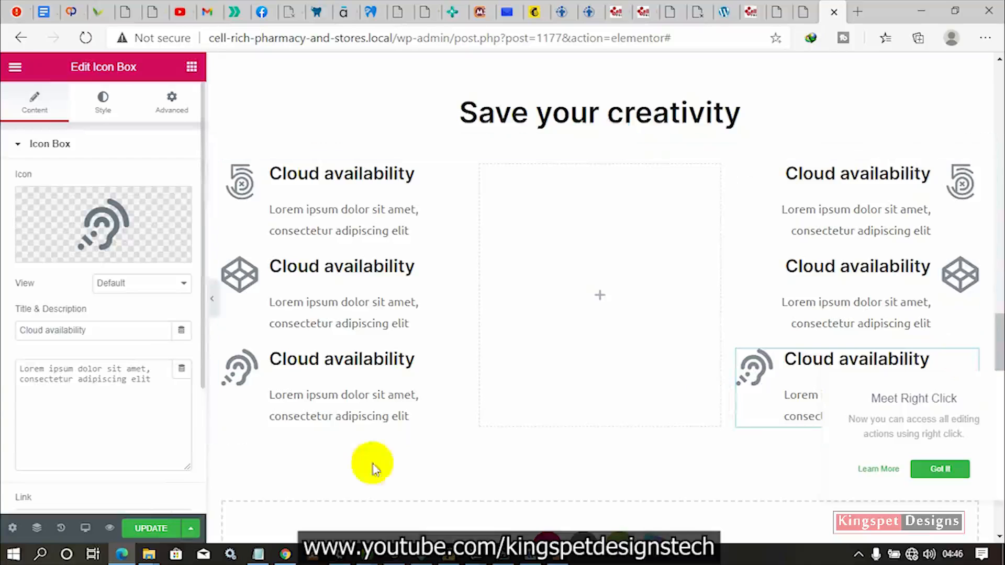
scroll(157, 487, down, 3)
click(189, 383)
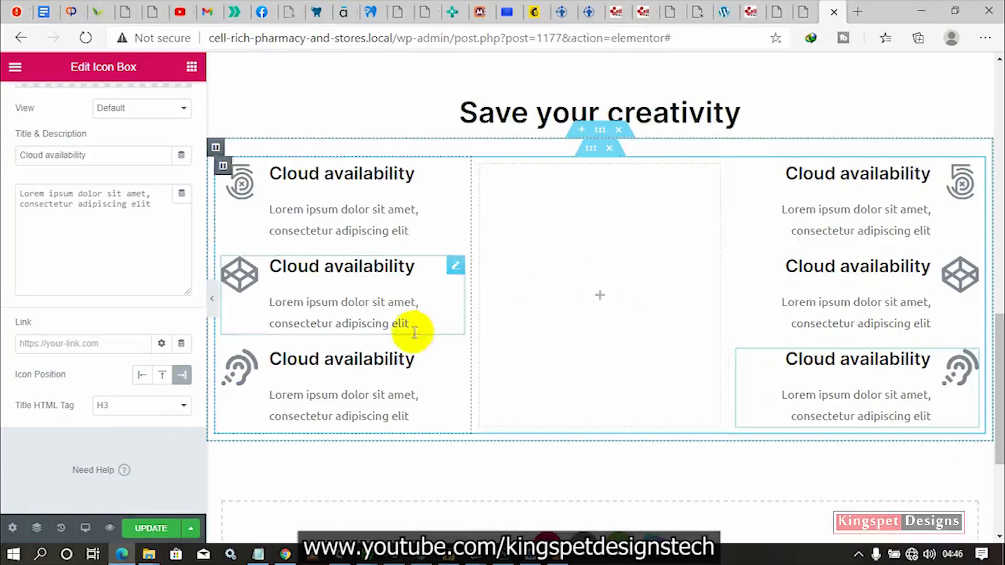
- Copy the phone image from the hero section and paste it into the empty middle column under "Save your creativity"
scroll(398, 308, up, 10)
scroll(565, 260, up, 4)
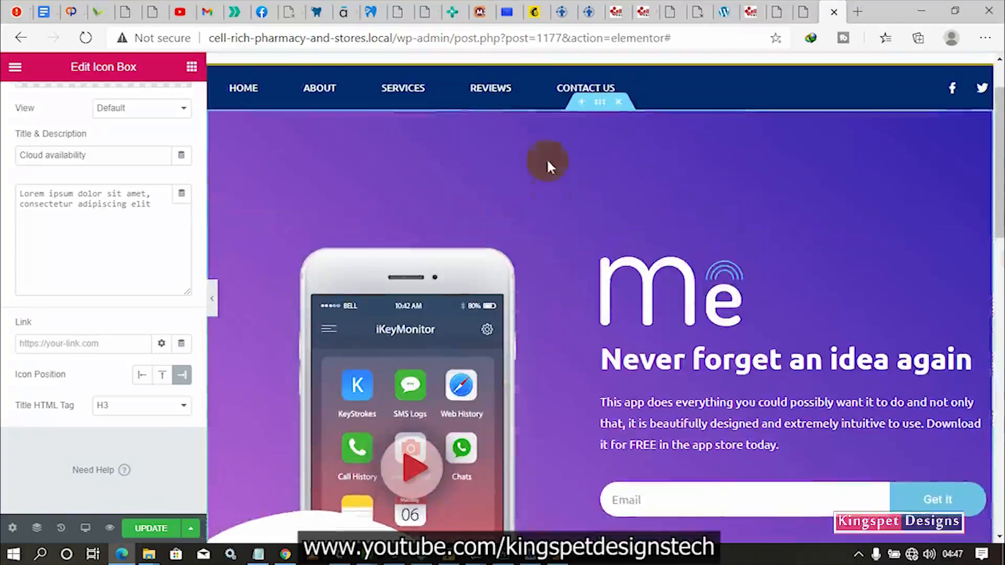
right_click(587, 249)
click(621, 308)
scroll(623, 302, down, 7)
scroll(622, 307, down, 6)
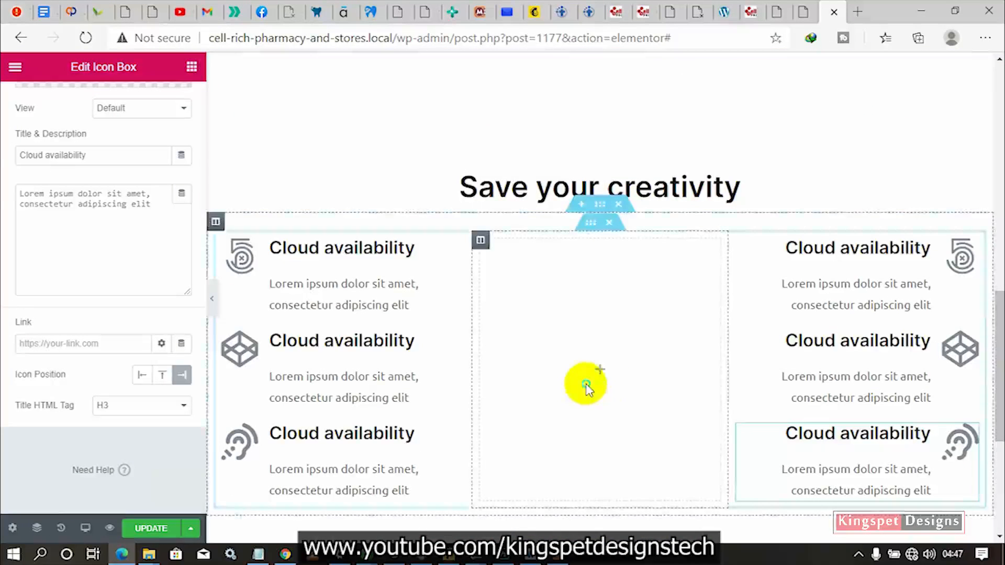
right_click(585, 382)
click(621, 431)
scroll(589, 410, down, 5)
scroll(586, 378, up, 5)
- Replace the middle column's image with E775_Photos_Editor_GIFs_ColorPop_v02.gif from the media library and preview the section at full width
click(123, 229)
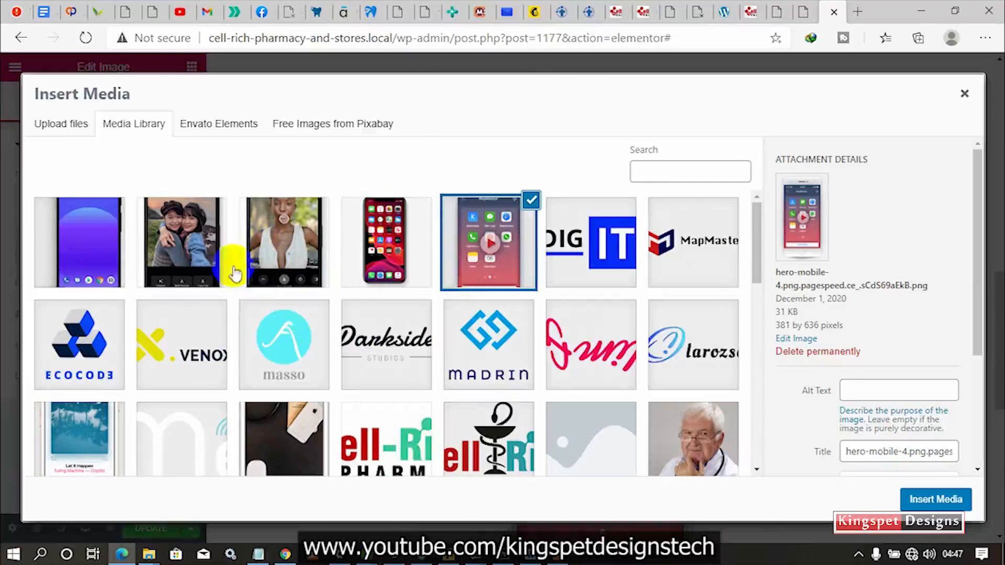
click(197, 250)
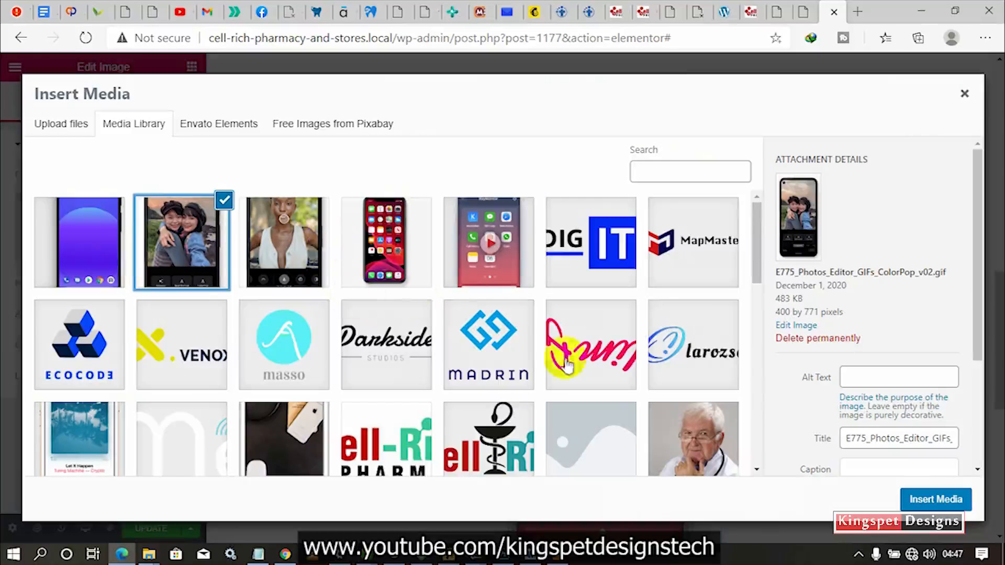
click(936, 500)
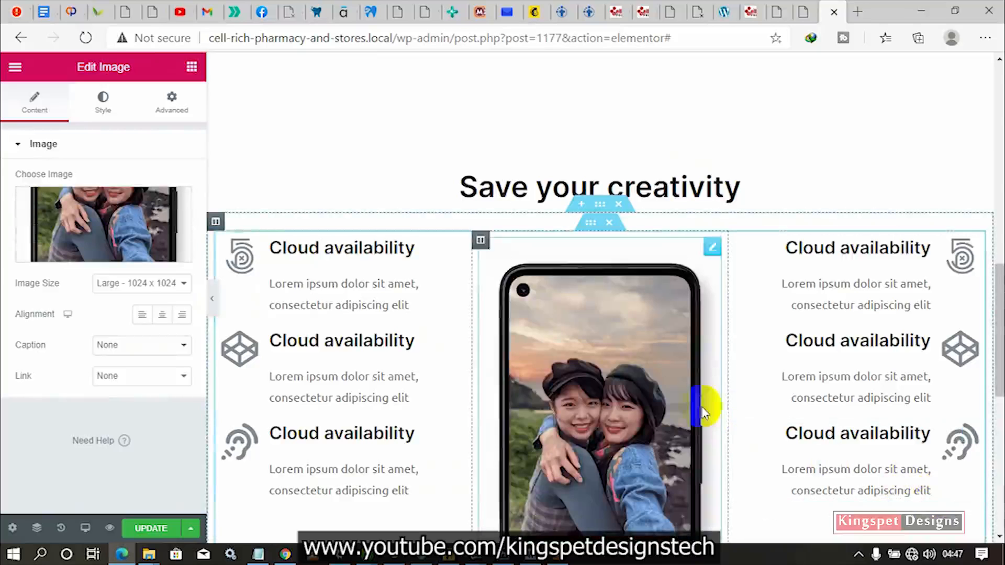
scroll(722, 423, down, 3)
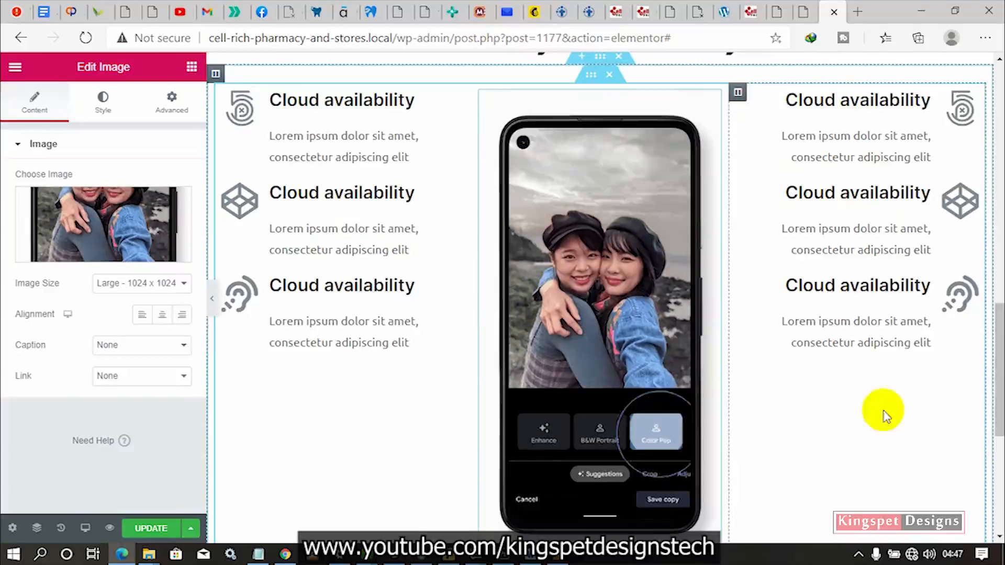
click(212, 298)
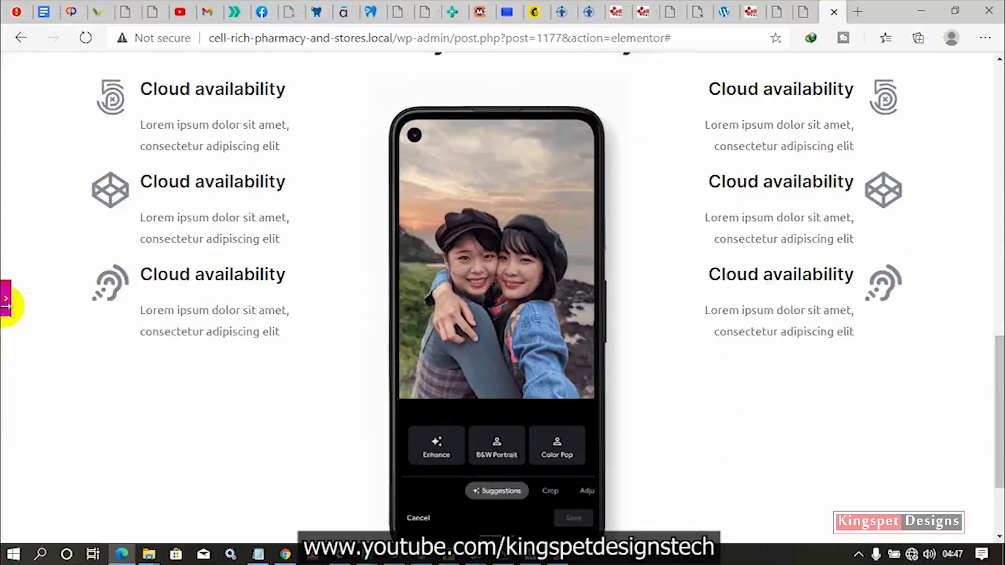
click(6, 309)
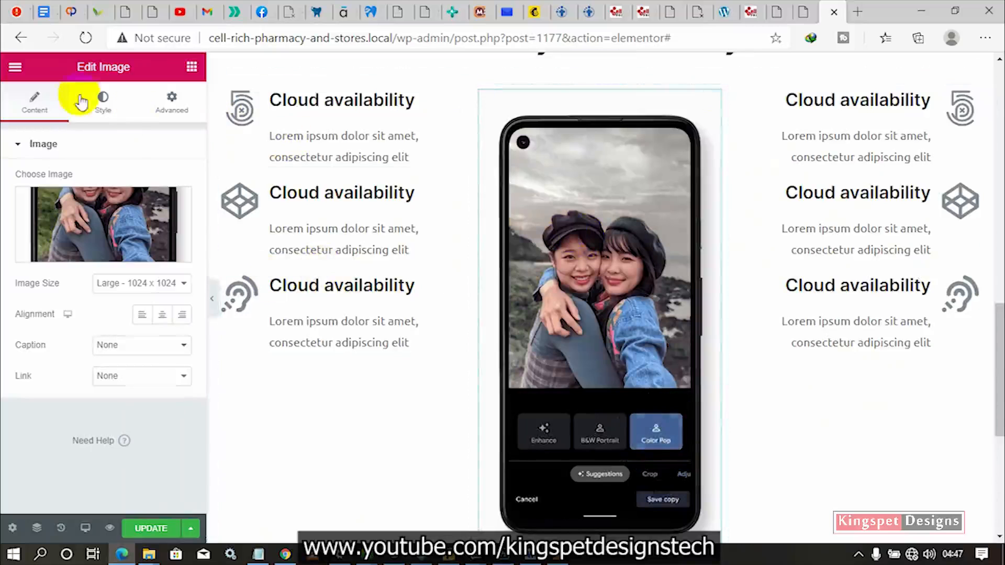
- Set the middle phone image's width to 66% and preview the section at full width
click(103, 101)
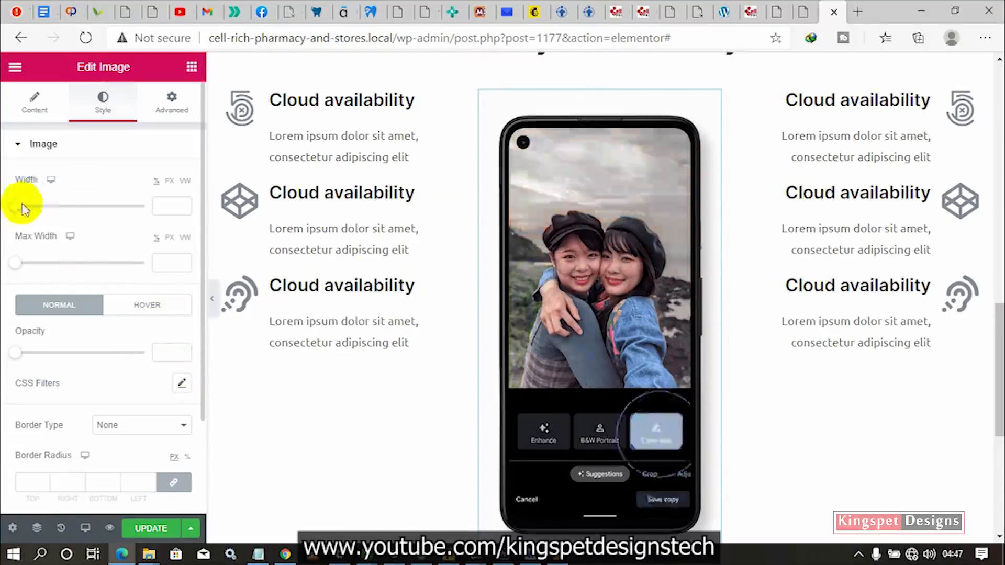
drag(20, 206, 101, 205)
click(213, 295)
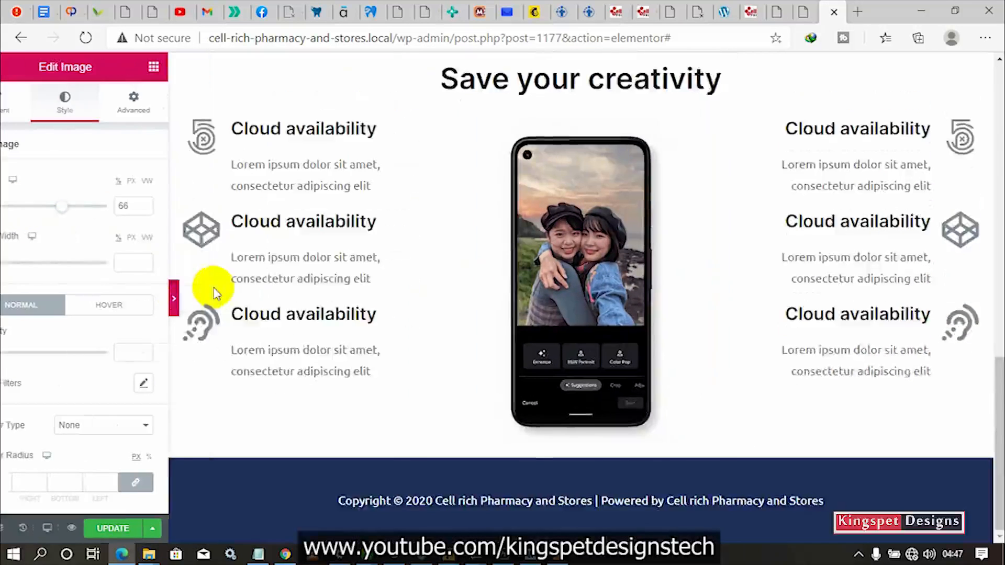
scroll(263, 302, up, 3)
scroll(263, 302, down, 2)
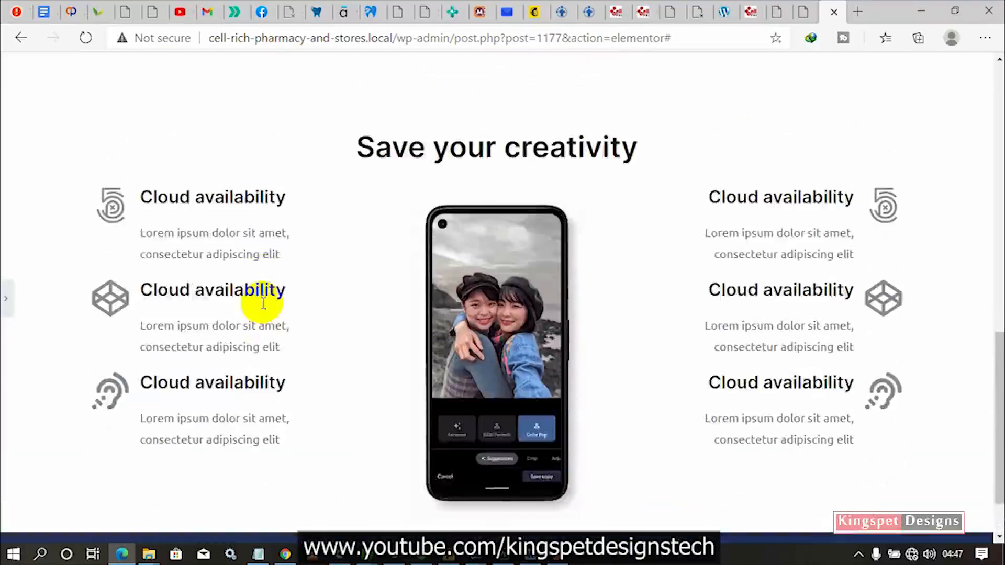
click(4, 298)
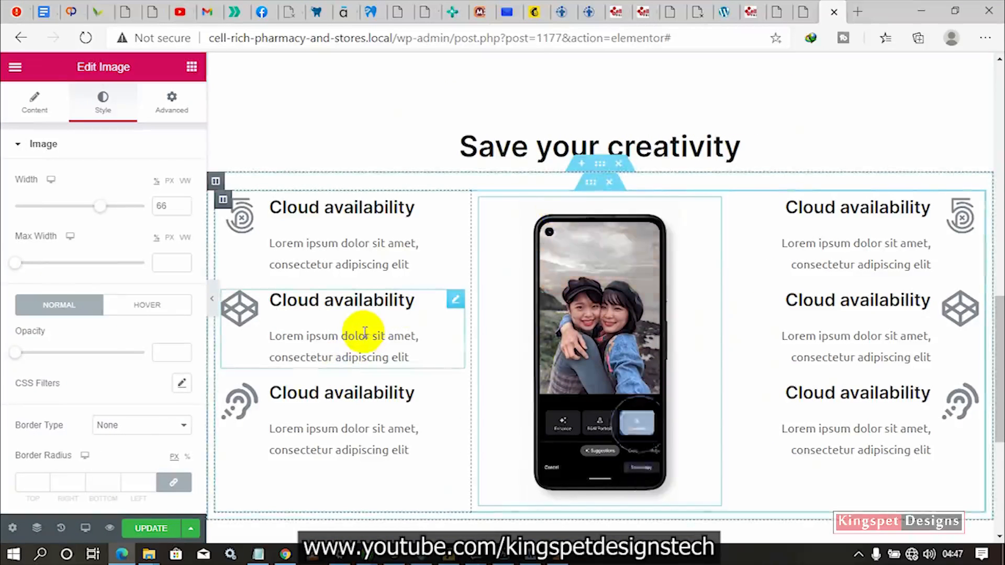
- Unlink the padding values of the "Save your creativity" heading and set its bottom padding to 70 px
click(704, 137)
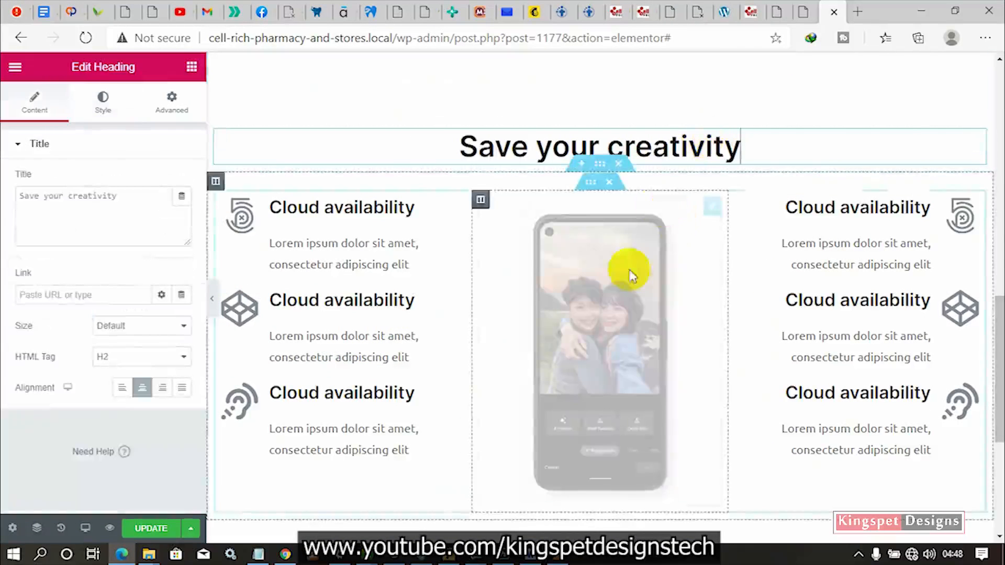
click(173, 101)
click(170, 271)
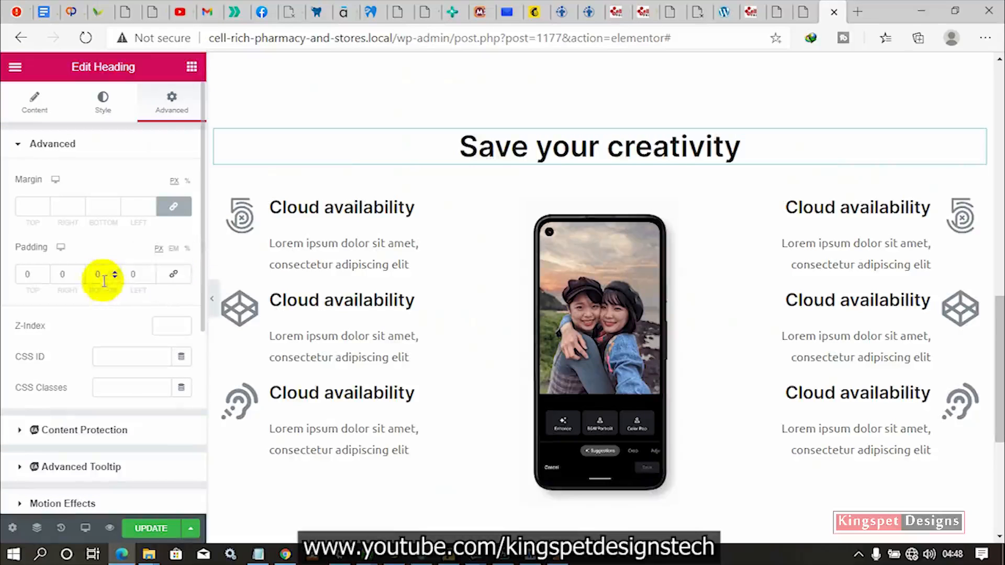
click(98, 278)
text(70)
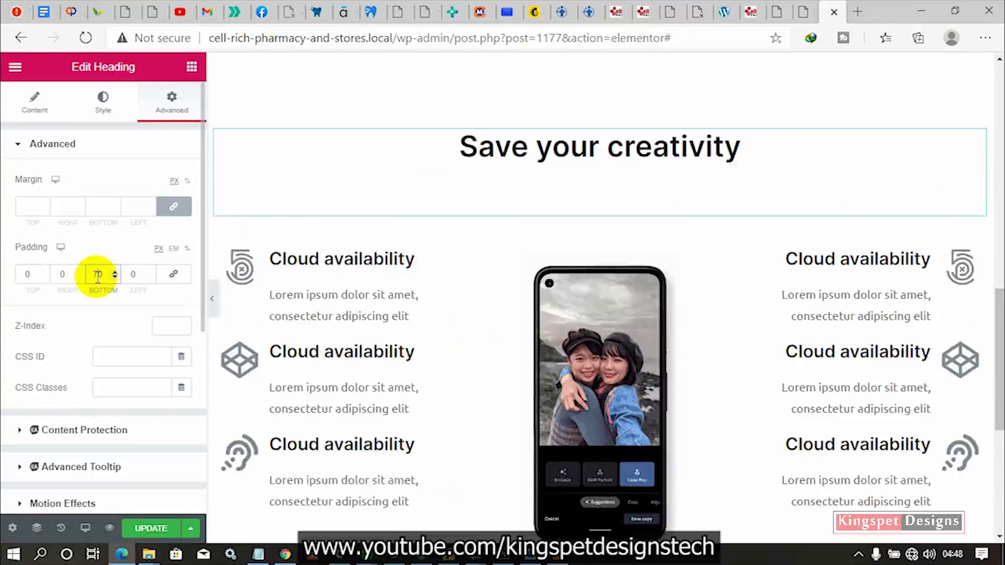
- Set the bottom padding of the inner section holding the icon boxes and phone image to 300 px
scroll(639, 375, down, 3)
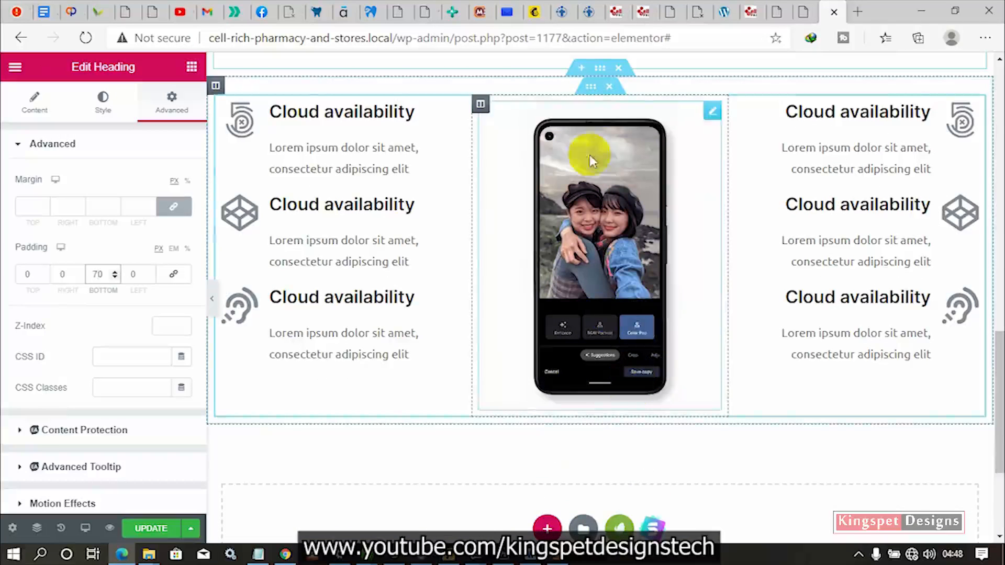
click(600, 69)
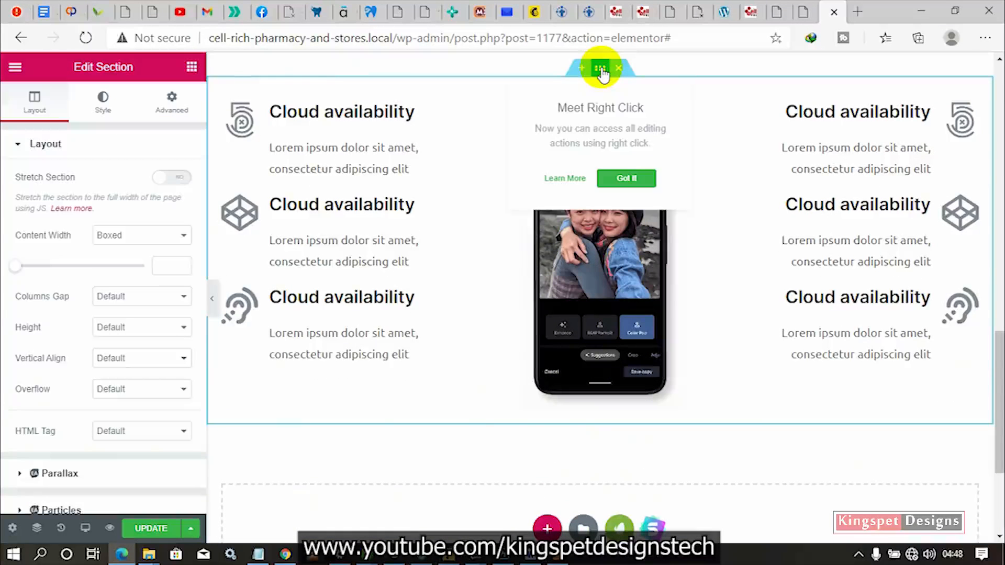
click(189, 110)
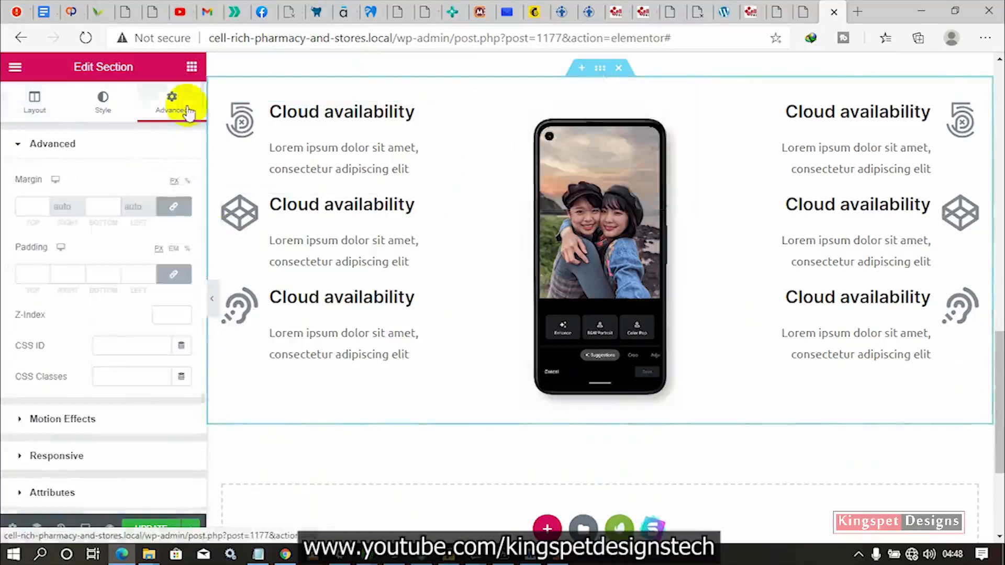
click(97, 275)
text(30)
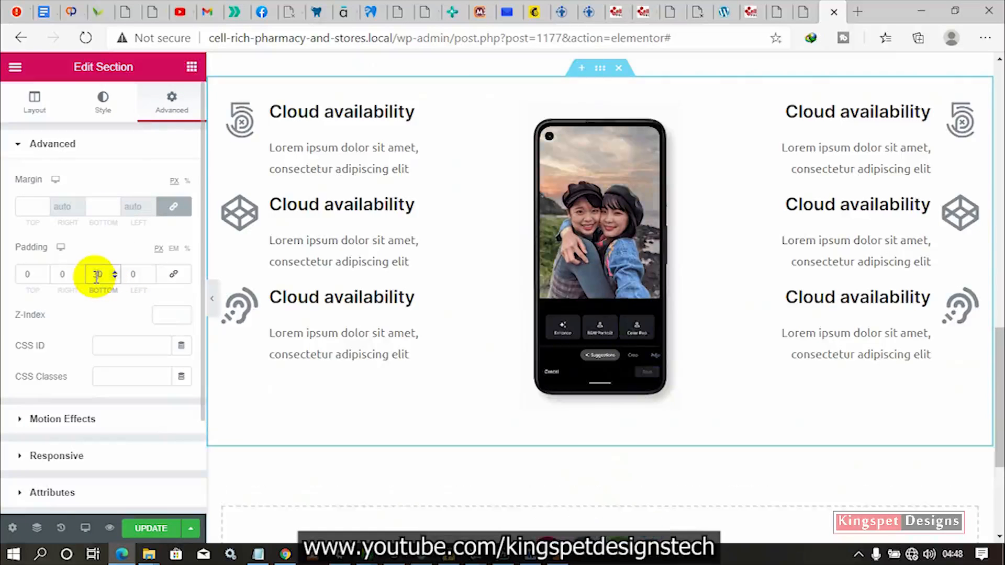
text(0)
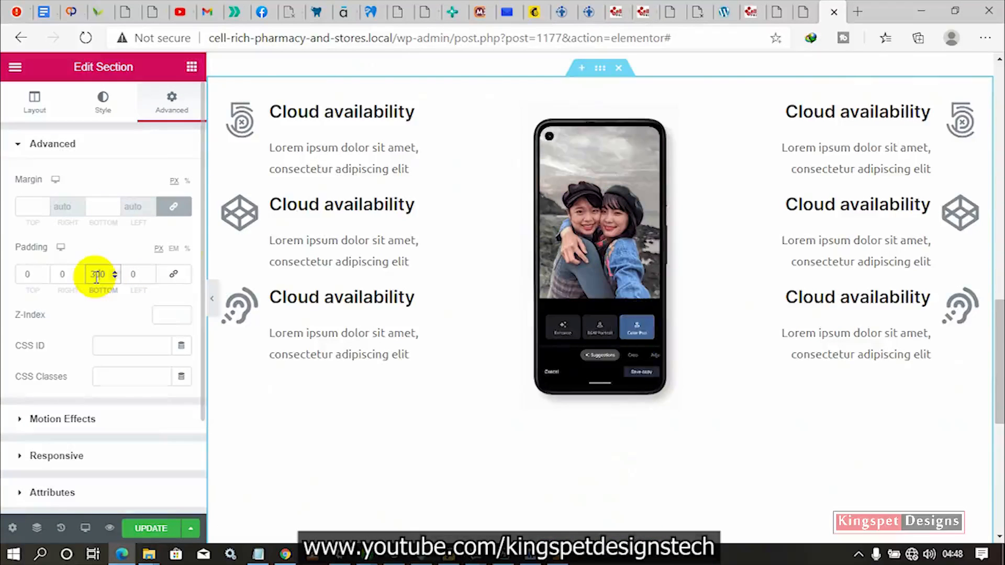
scroll(581, 320, down, 3)
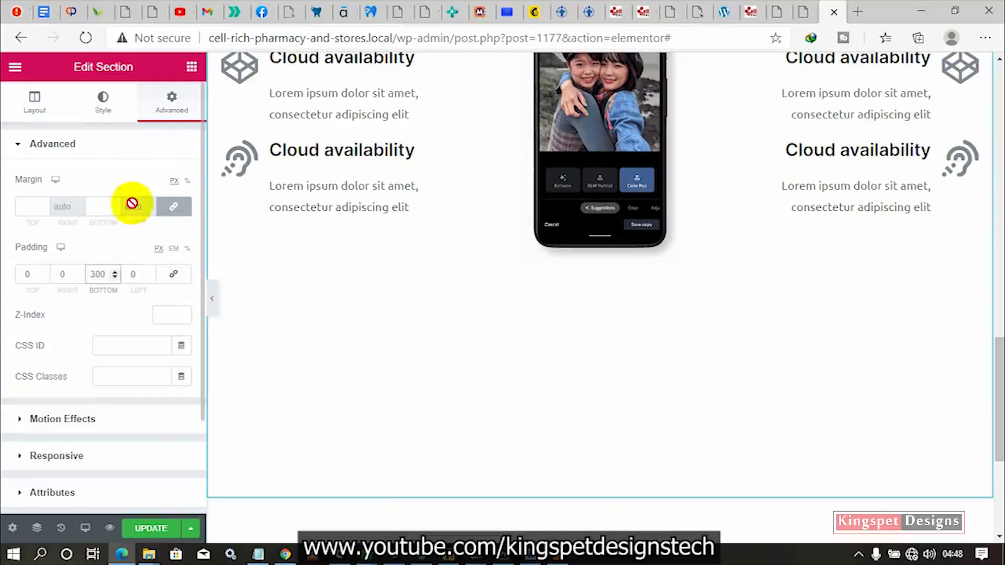
- Add a Mountains shape divider to the bottom edge of the inner section
click(112, 124)
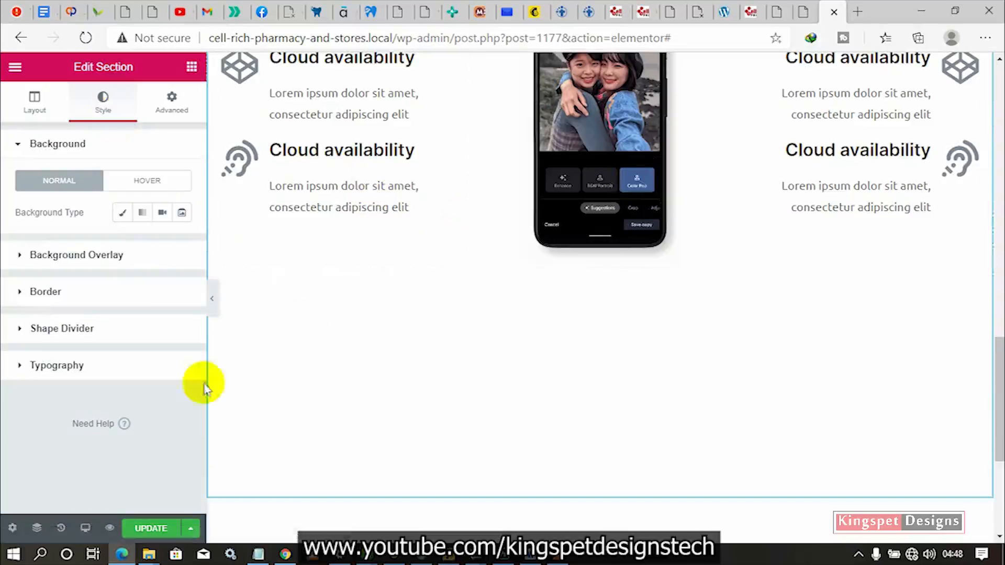
click(91, 329)
click(160, 294)
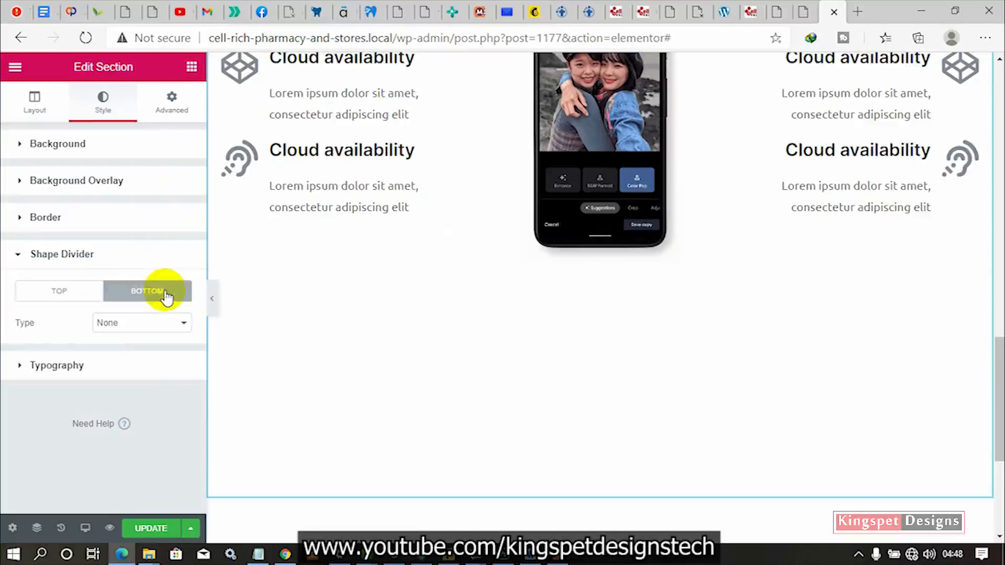
click(151, 327)
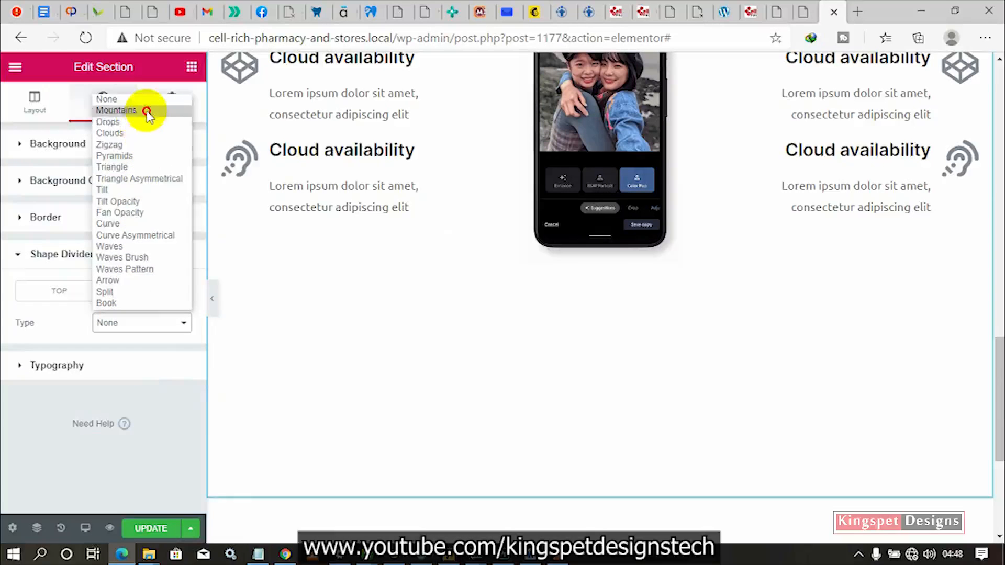
click(116, 110)
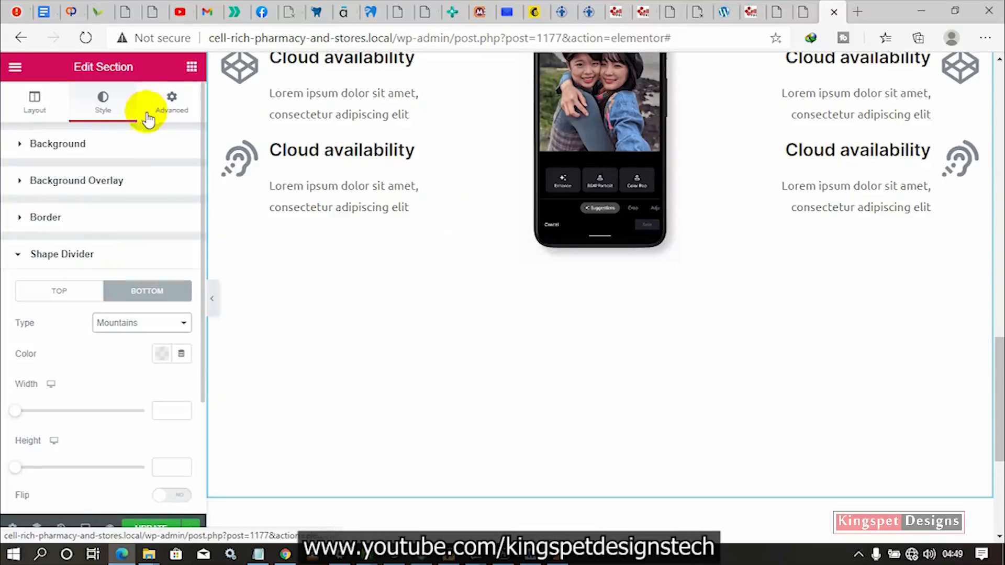
- Save the hero section's second gradient colour, #2D20A7, as a swatch in the colour picker's palette
click(162, 353)
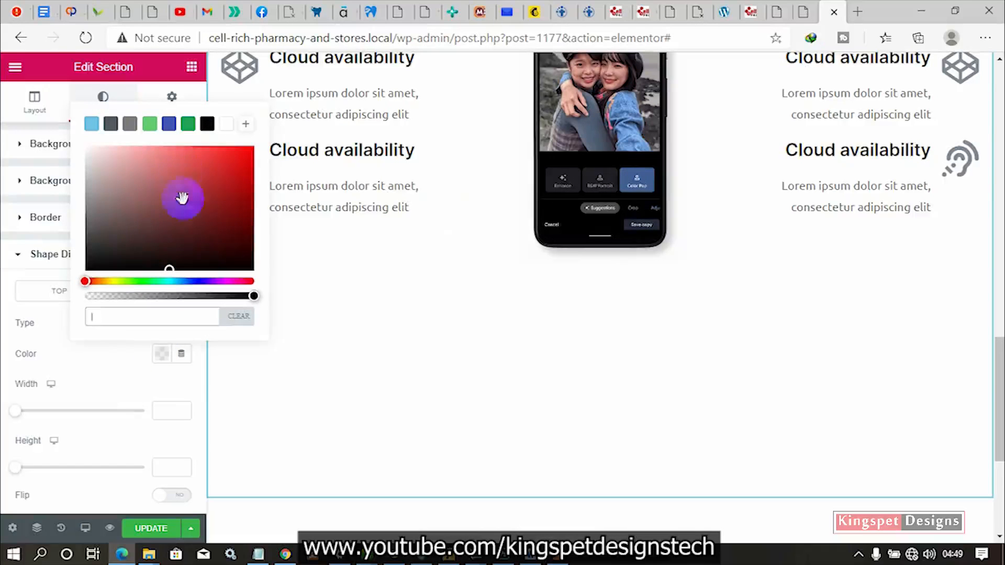
click(677, 294)
scroll(677, 294, up, 10)
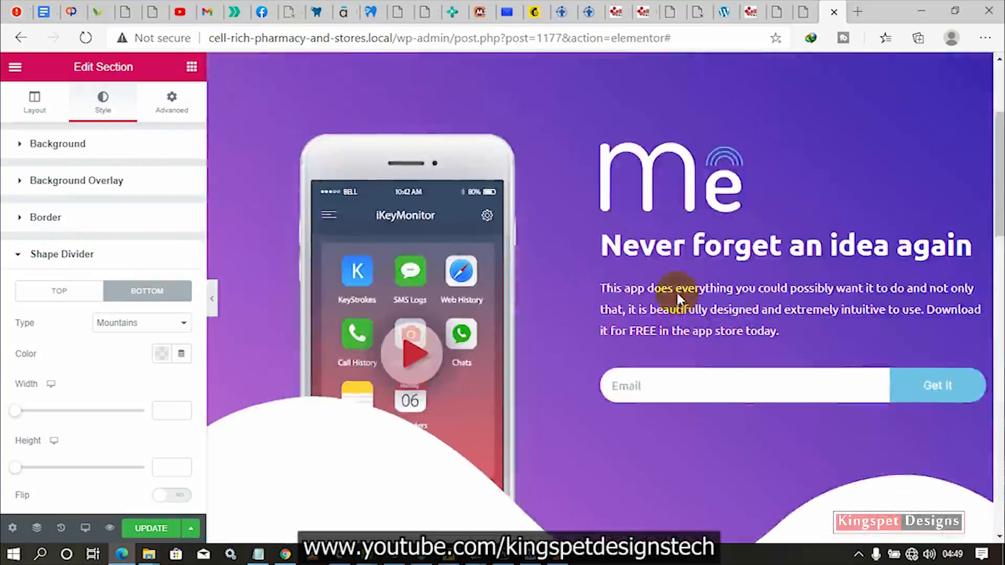
scroll(618, 186, up, 3)
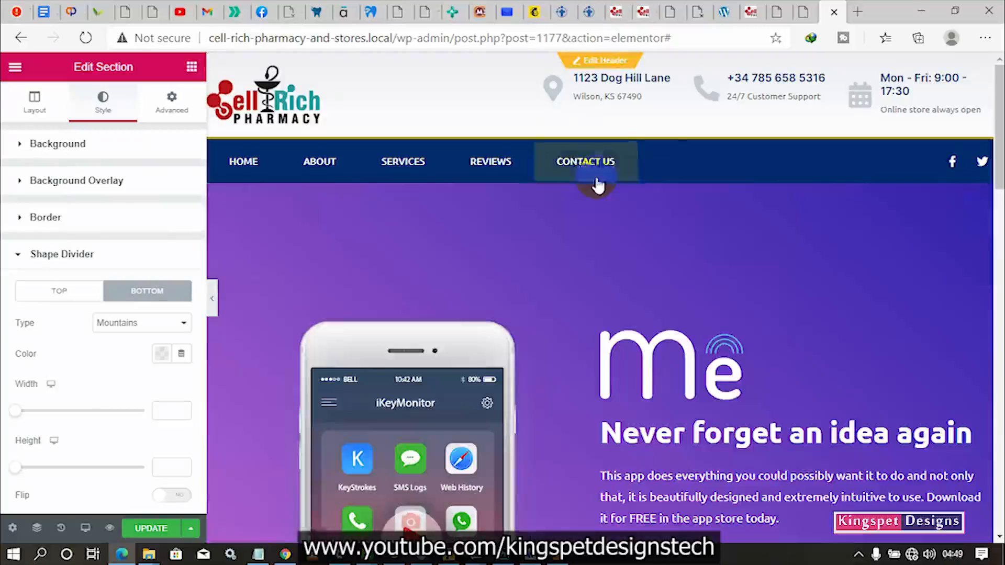
click(599, 177)
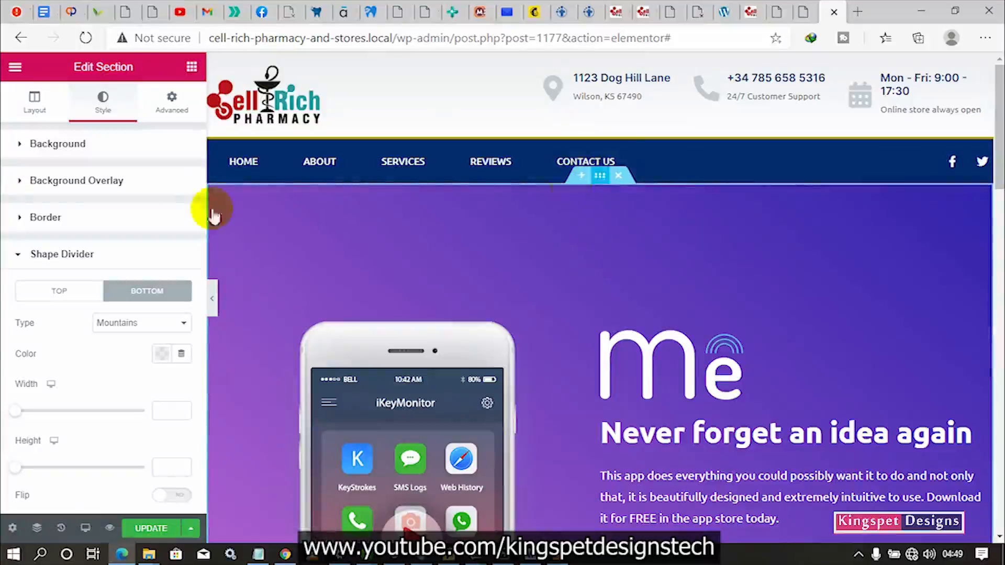
click(110, 152)
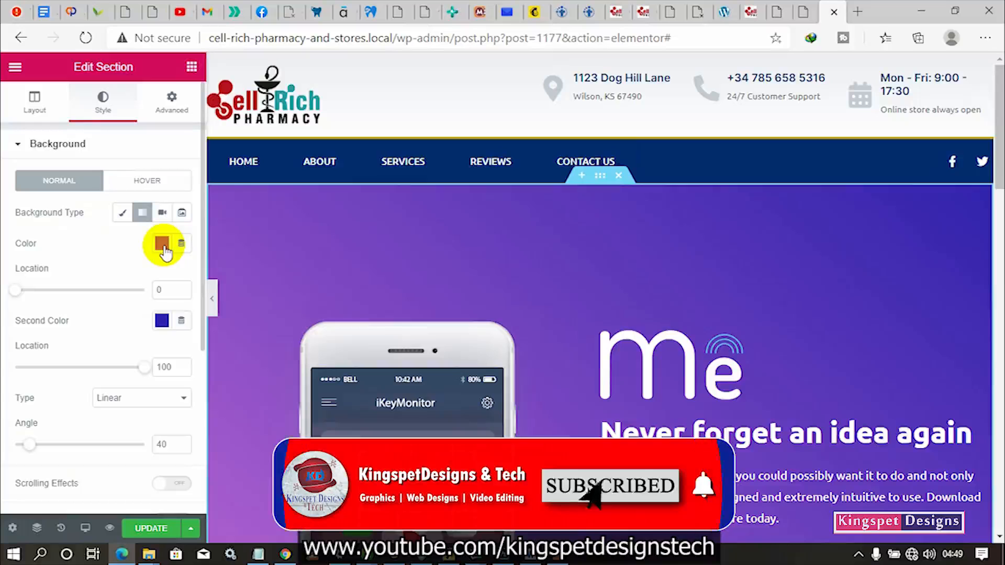
click(162, 323)
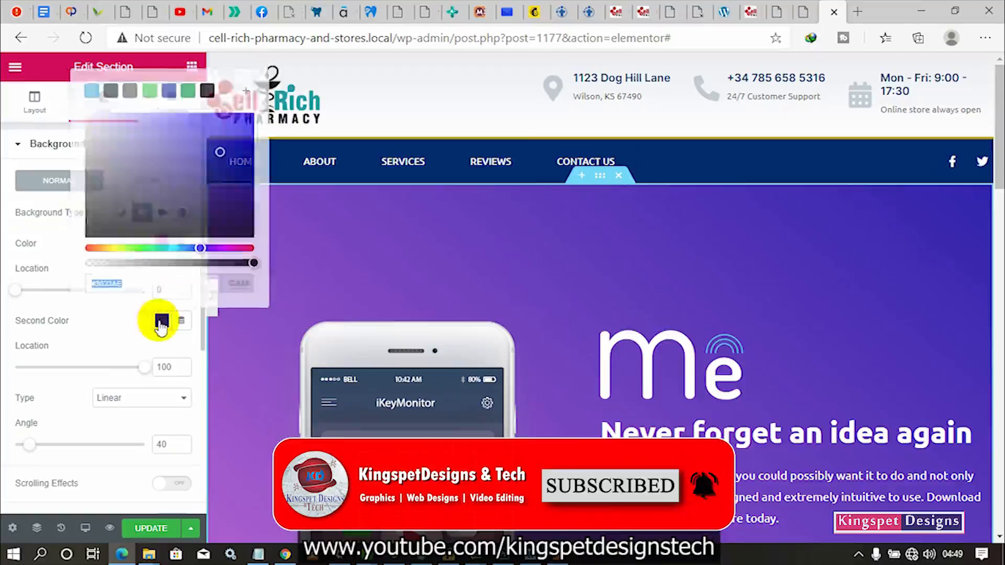
click(246, 94)
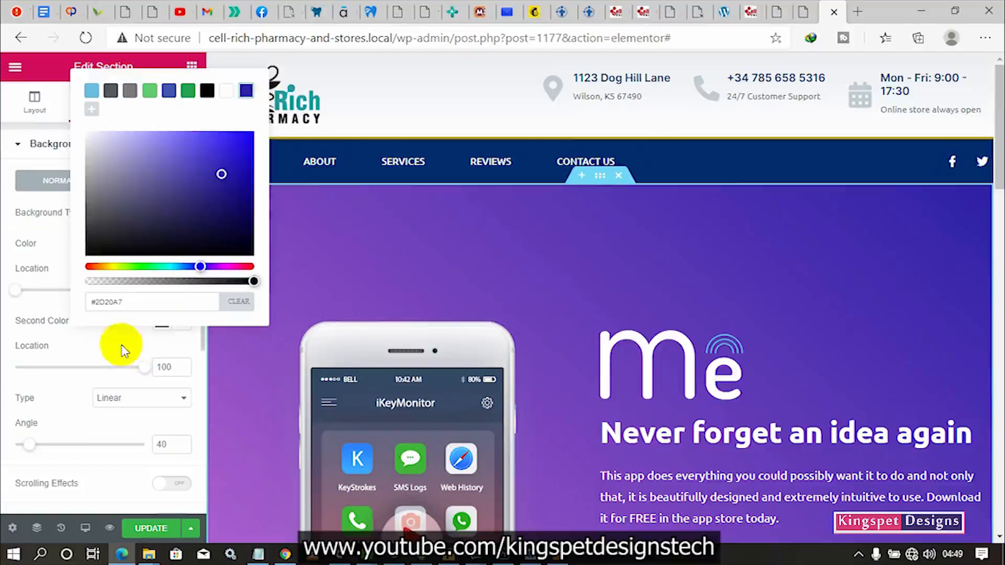
click(101, 337)
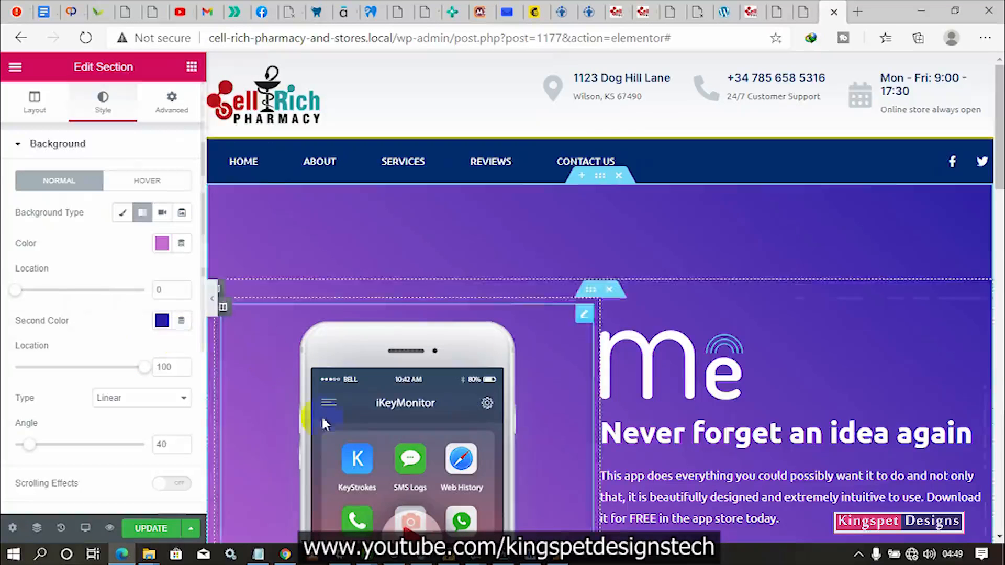
- Open the inner section holding the icon boxes and phone image for editing
scroll(483, 446, down, 15)
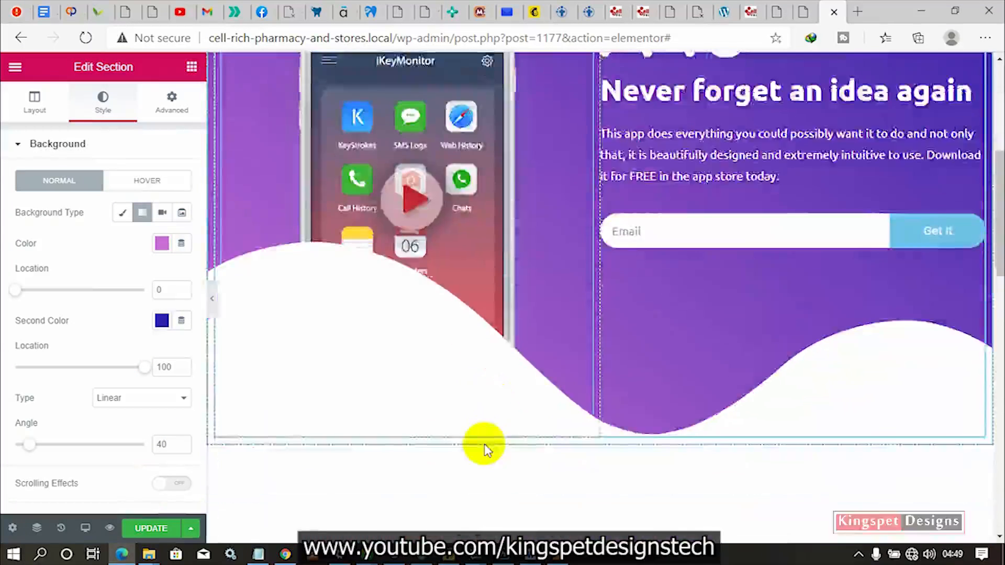
scroll(486, 449, down, 5)
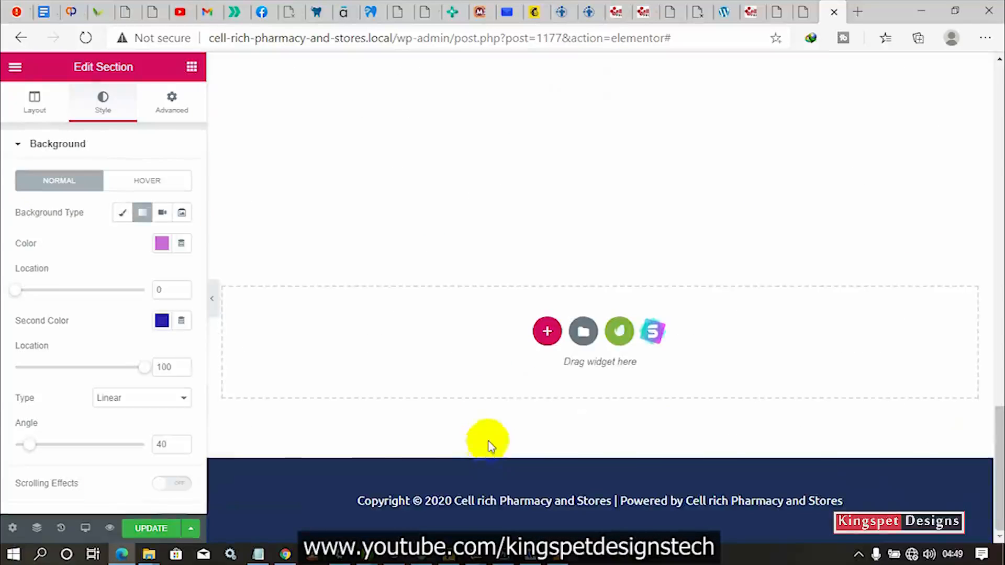
scroll(576, 360, up, 5)
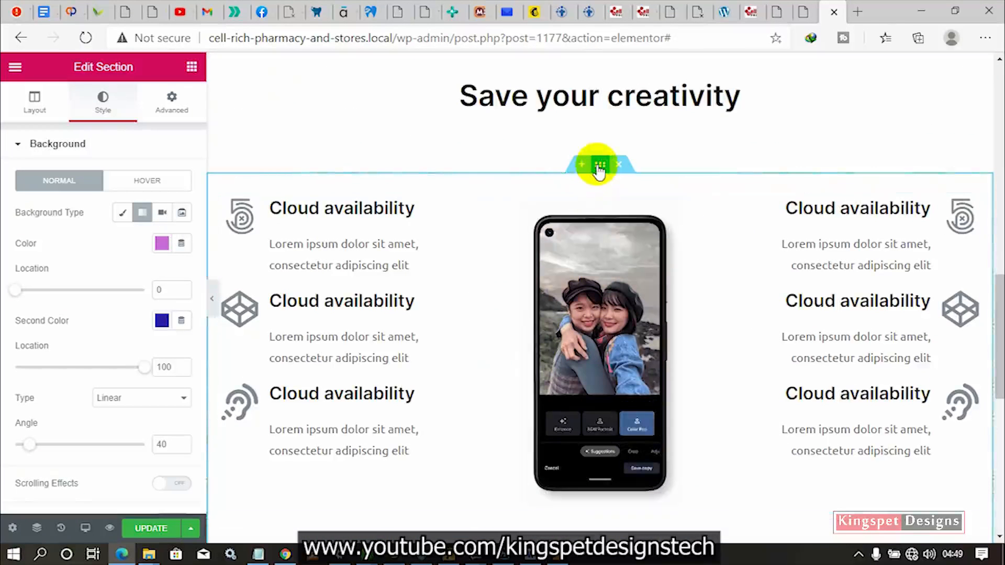
click(600, 167)
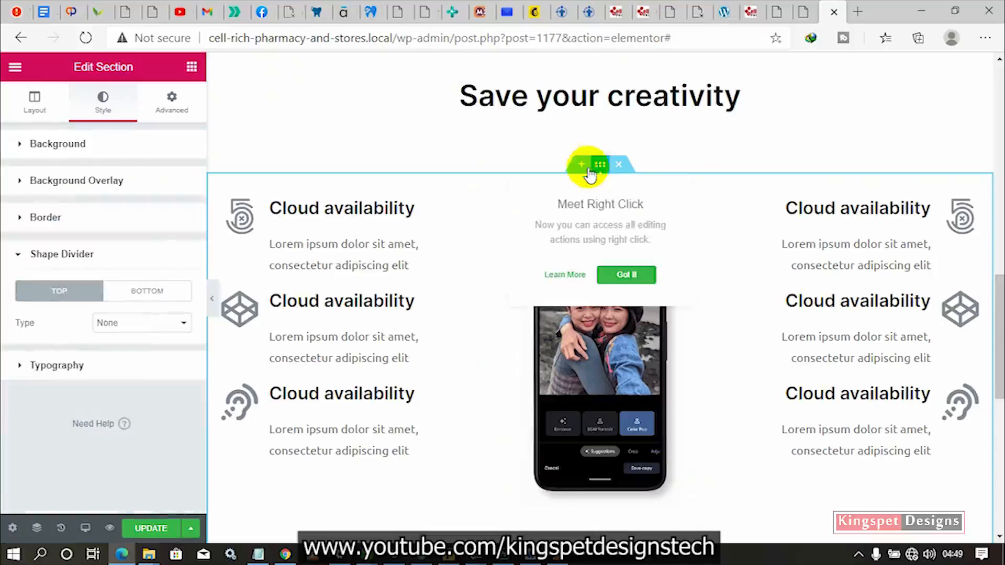
- Add a Mountains shape divider to the inner section's top edge and colour it with the saved #2D20A7 swatch
click(130, 327)
click(130, 327)
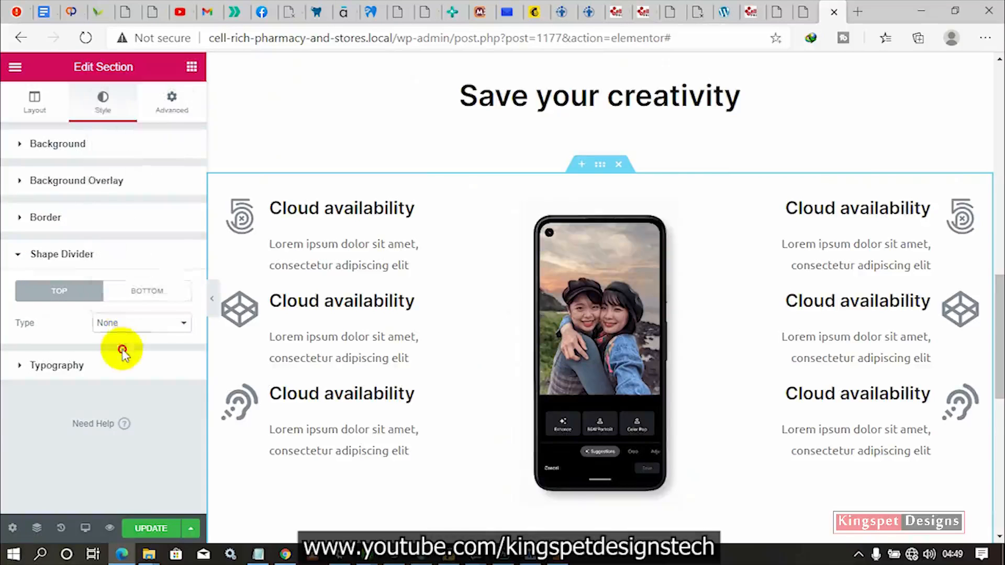
click(146, 327)
click(116, 110)
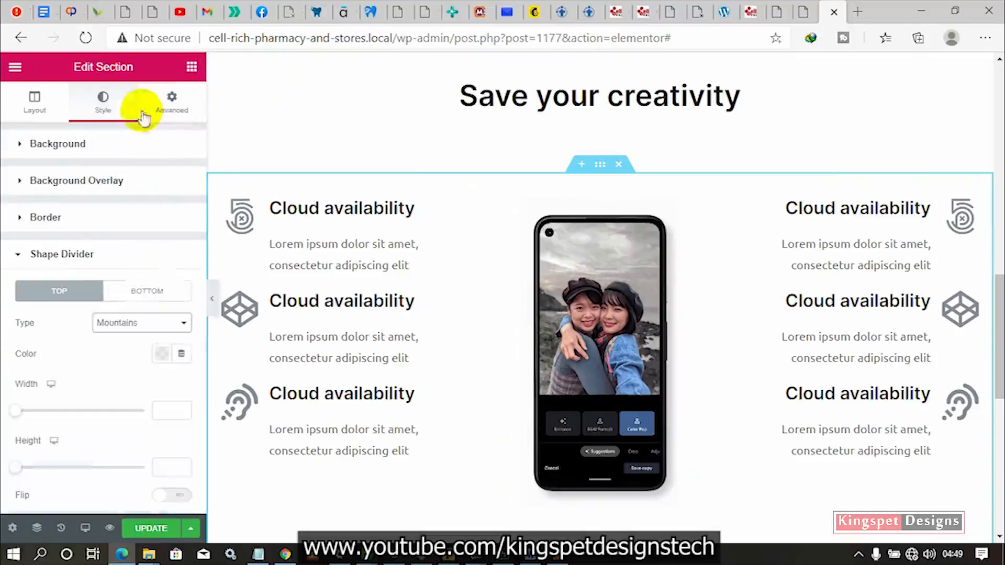
click(163, 356)
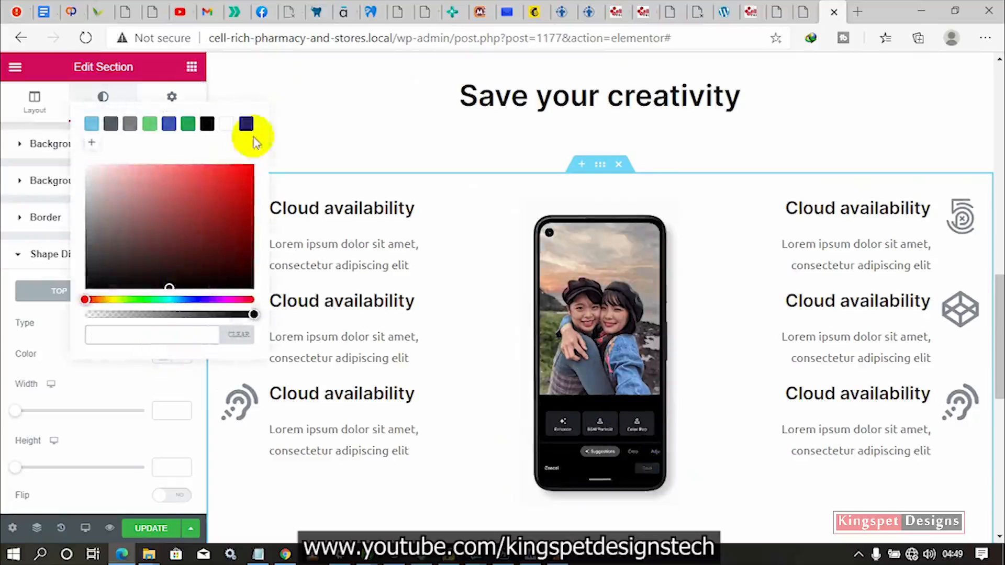
click(246, 124)
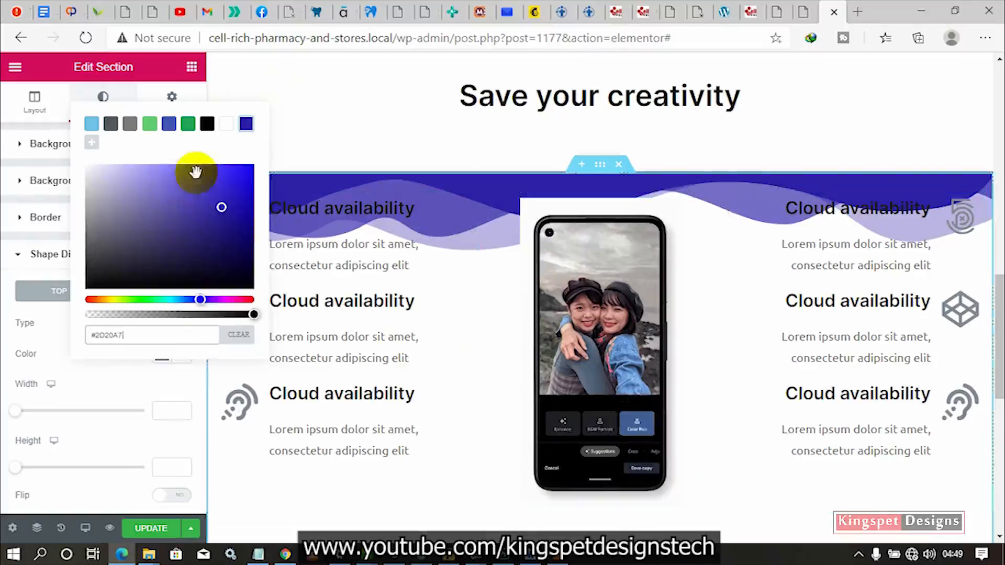
click(99, 388)
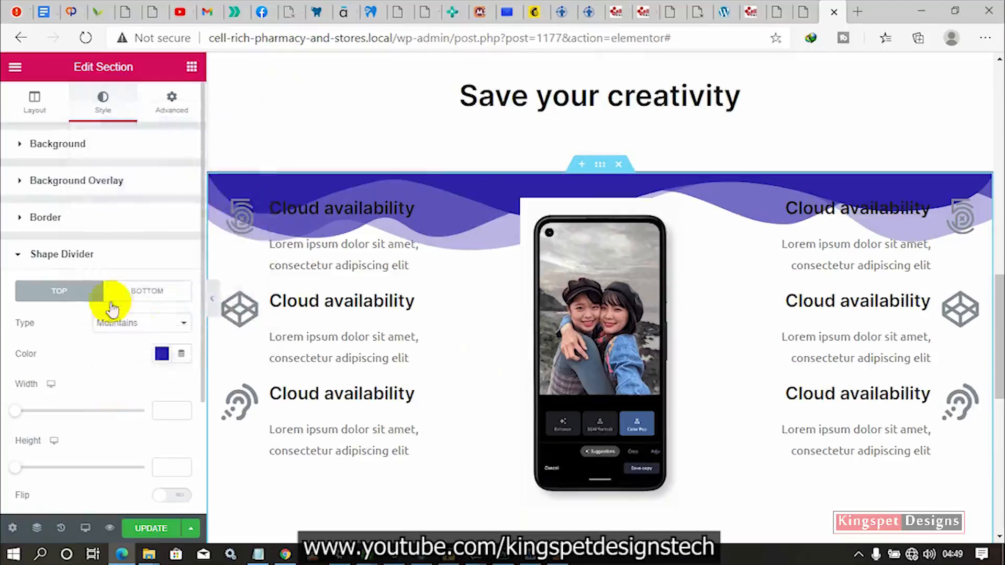
- Remove the shape divider from the inner section's top edge by setting its type to None
click(163, 355)
click(74, 377)
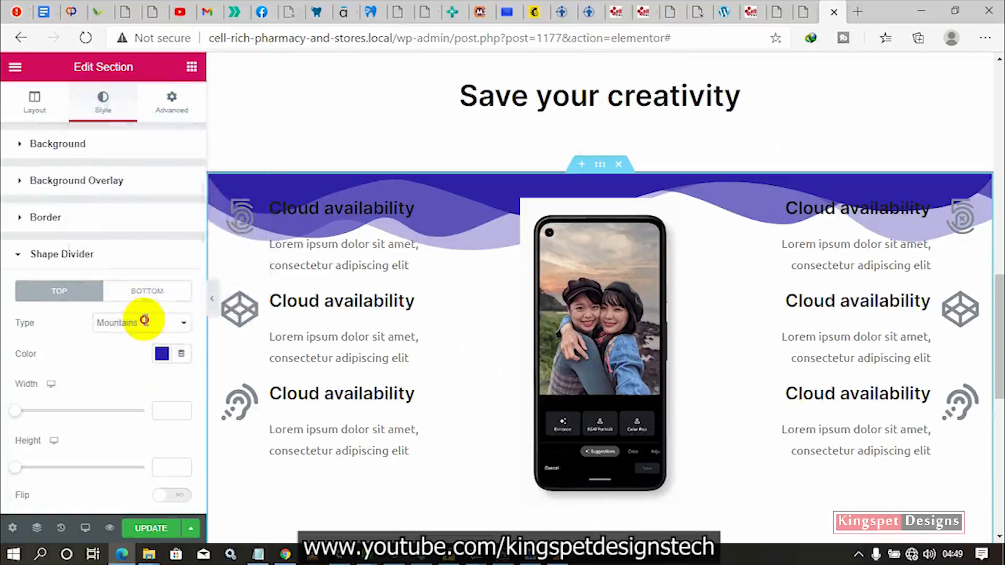
click(175, 323)
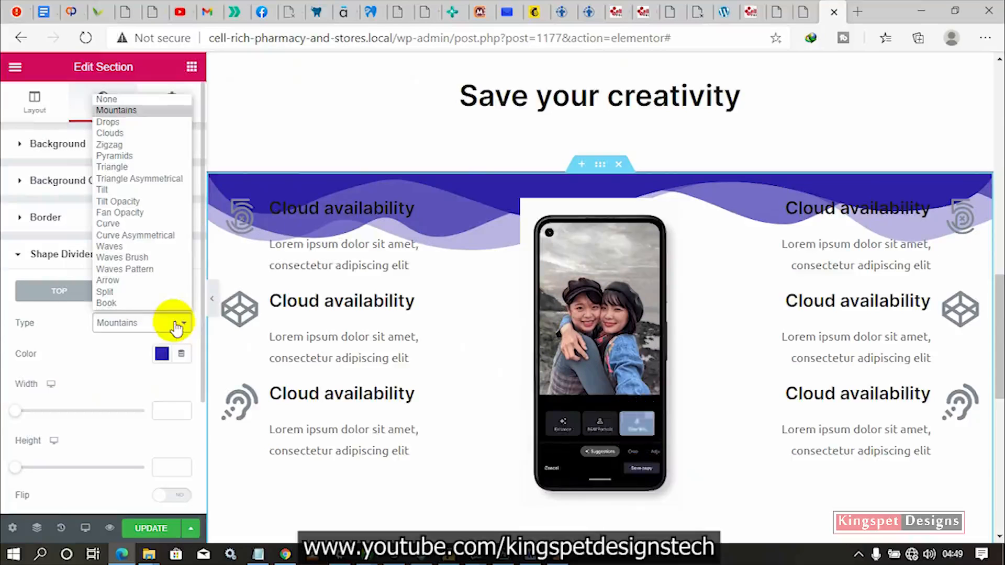
click(116, 99)
- Colour the Mountains divider on the inner section's bottom edge with the saved dark blue swatch
click(162, 294)
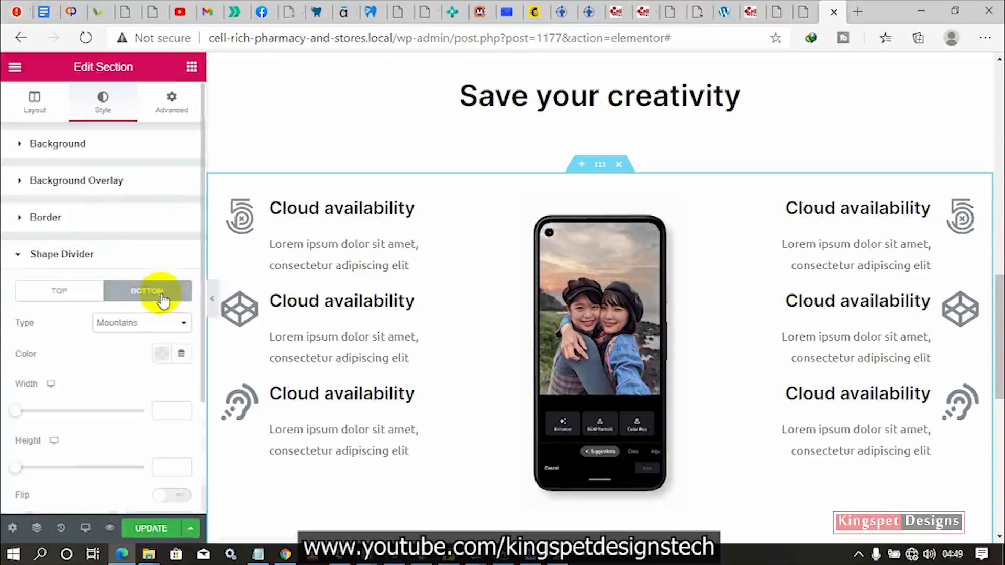
click(162, 356)
click(248, 128)
scroll(467, 426, down, 7)
click(102, 385)
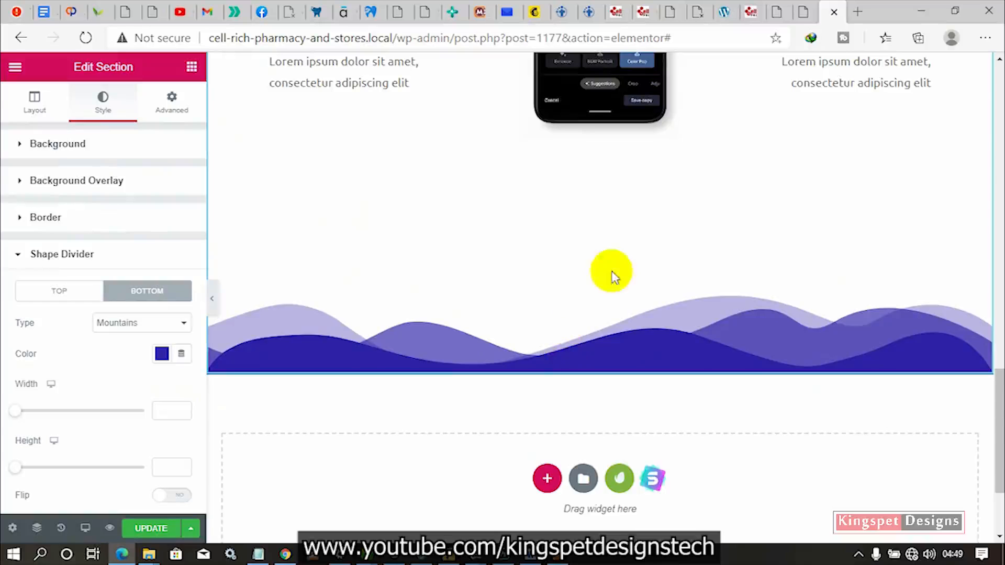
- Examine the reference page's wave divider and the "Become a curator of your own thoughts" section below it
click(801, 13)
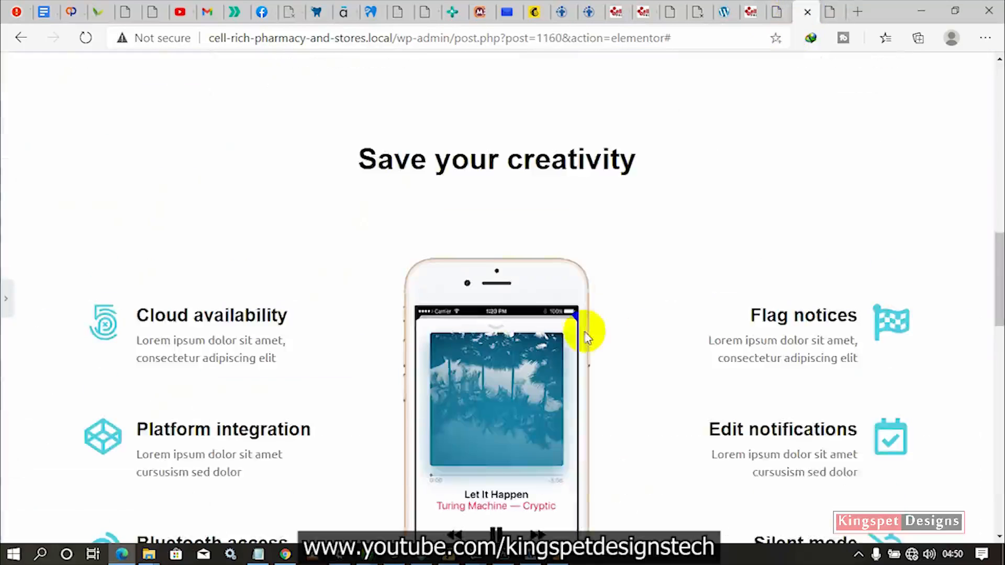
scroll(586, 333, down, 10)
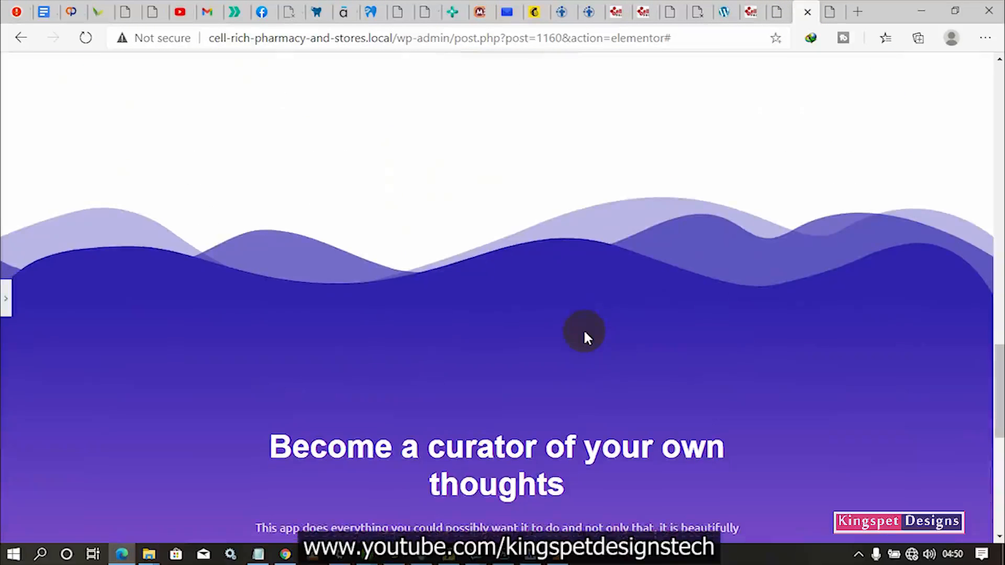
click(839, 16)
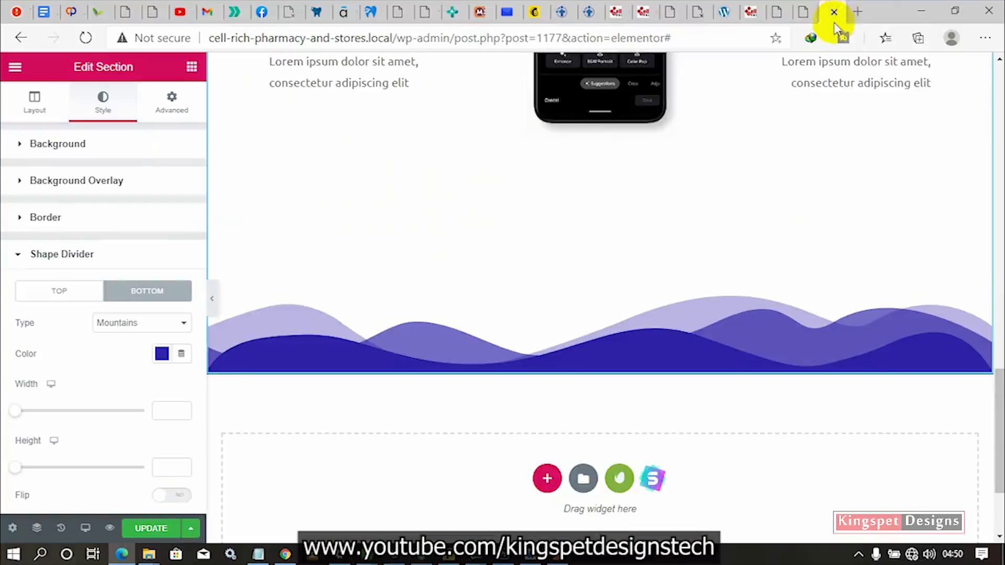
click(834, 12)
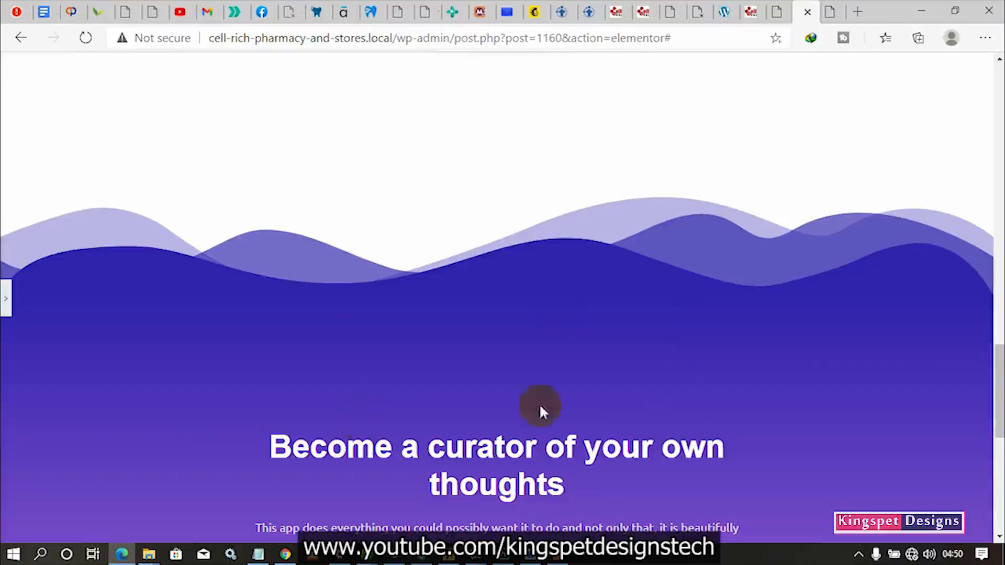
scroll(531, 411, down, 5)
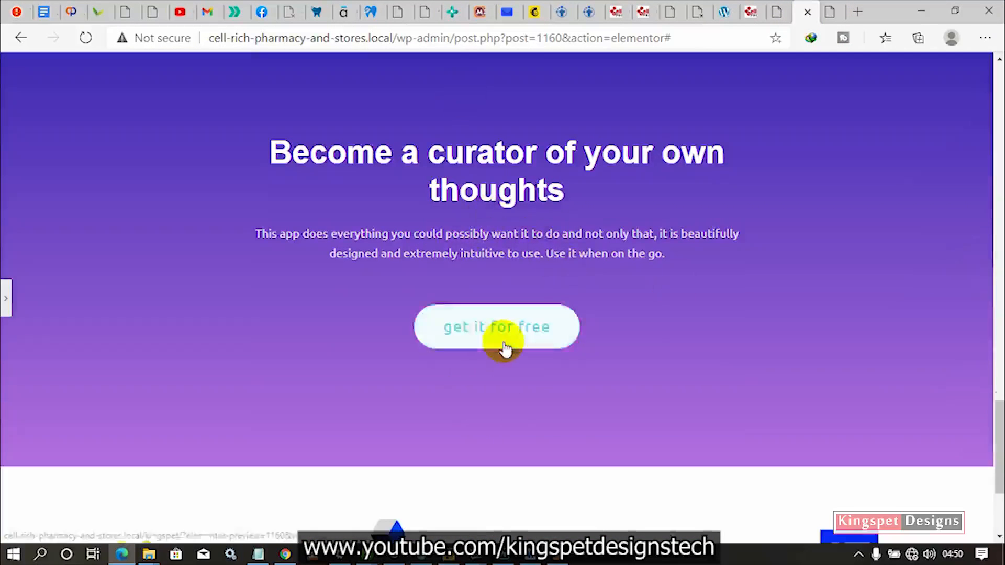
scroll(502, 325, up, 4)
click(6, 306)
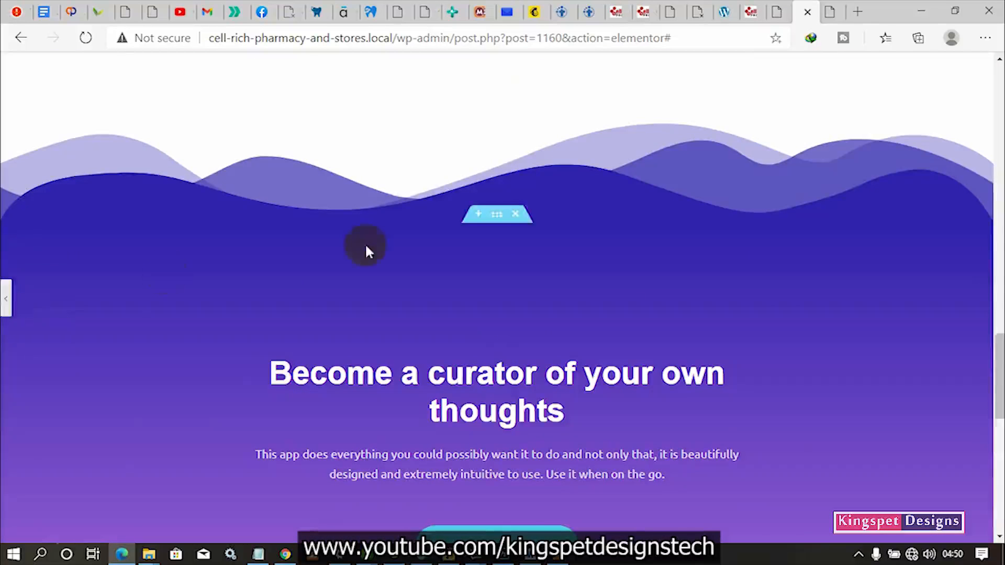
scroll(656, 271, up, 10)
scroll(656, 271, up, 5)
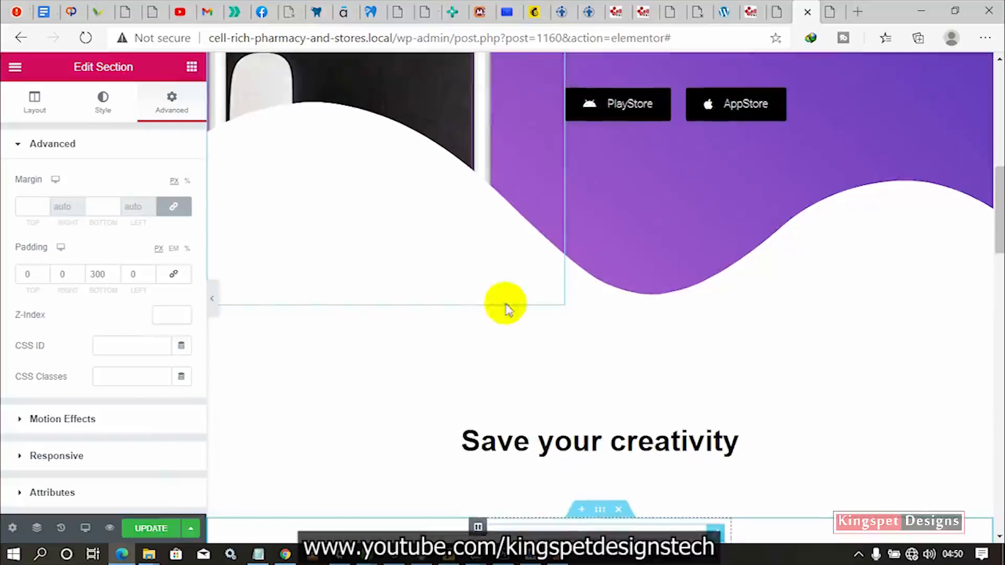
- On the page being built, duplicate the hero section and move the copy directly below the inner section with the Mountains divider
click(830, 10)
scroll(725, 224, up, 15)
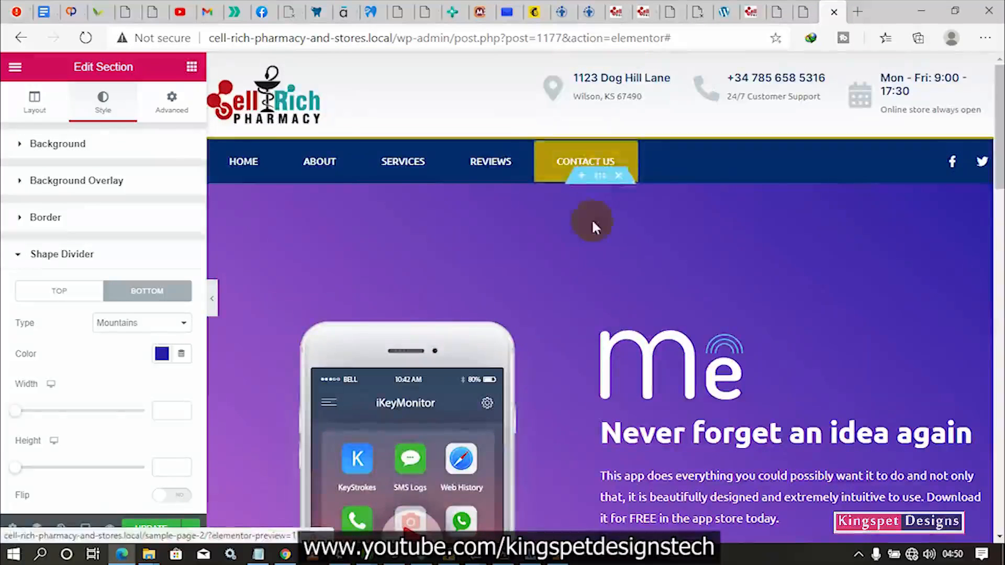
right_click(598, 177)
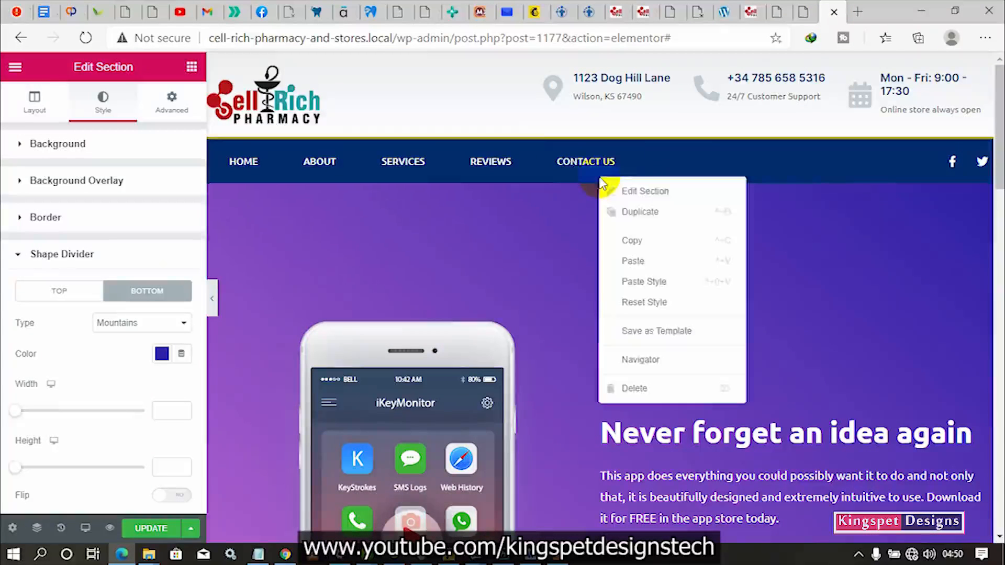
click(649, 214)
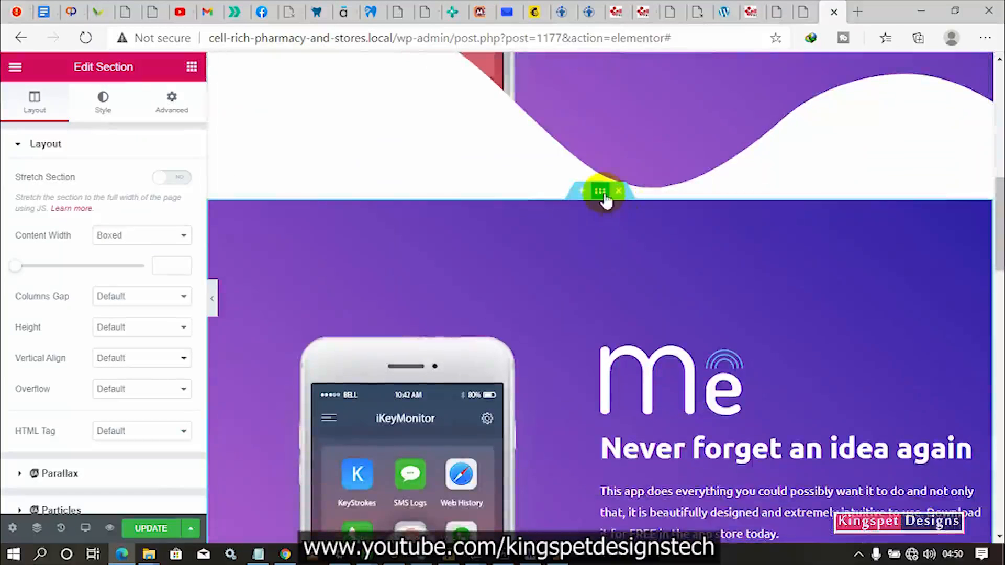
drag(603, 196, 623, 458)
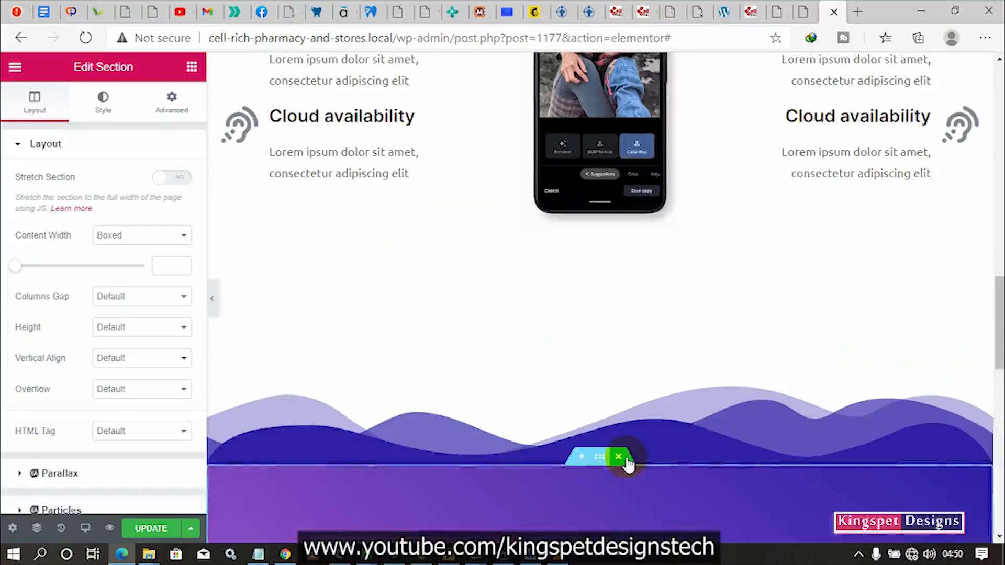
- Compare the moved hero copy with the reference page's "Become a curator of your own thoughts" section
scroll(633, 439, down, 8)
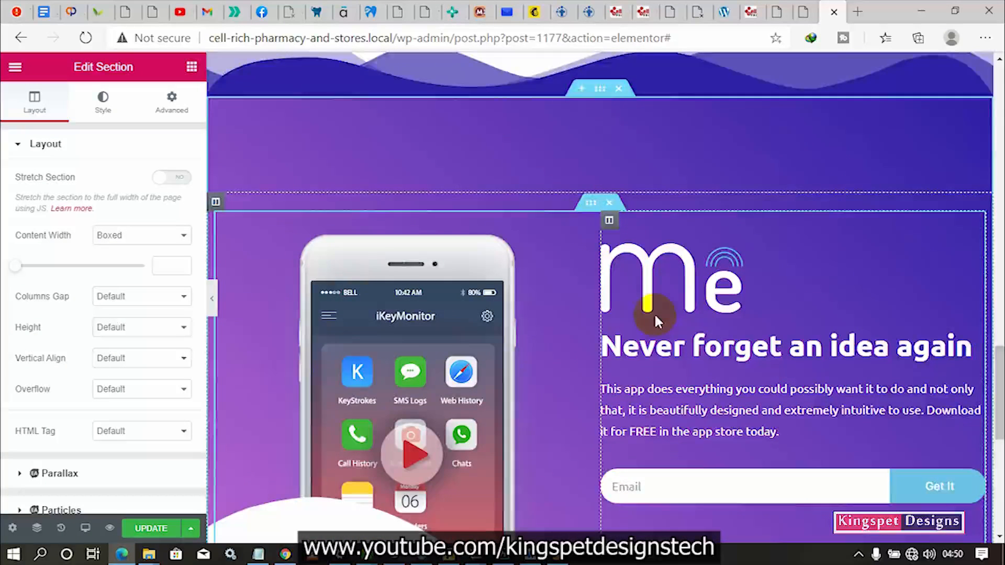
scroll(657, 316, down, 3)
click(806, 12)
scroll(572, 400, down, 5)
scroll(570, 397, down, 10)
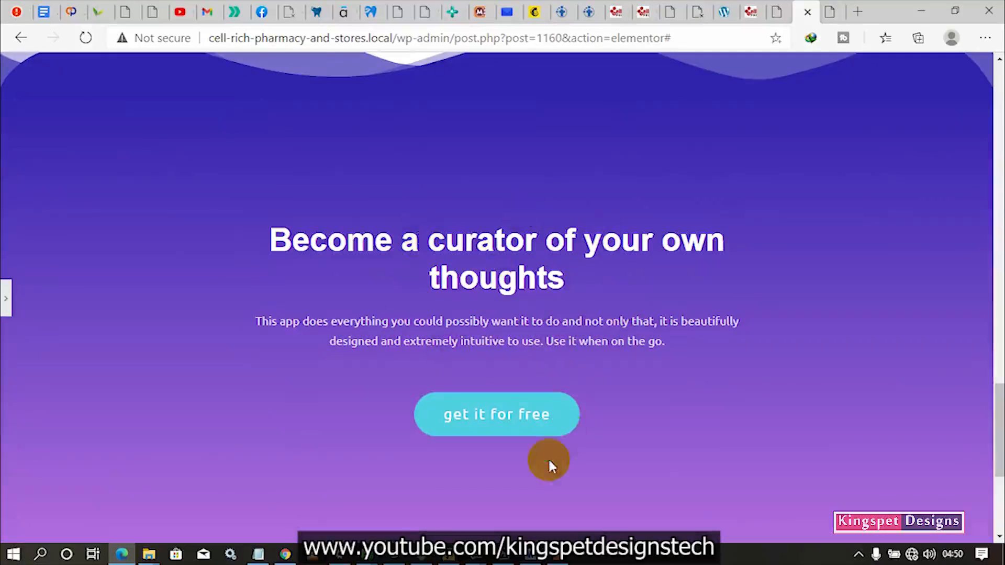
click(830, 7)
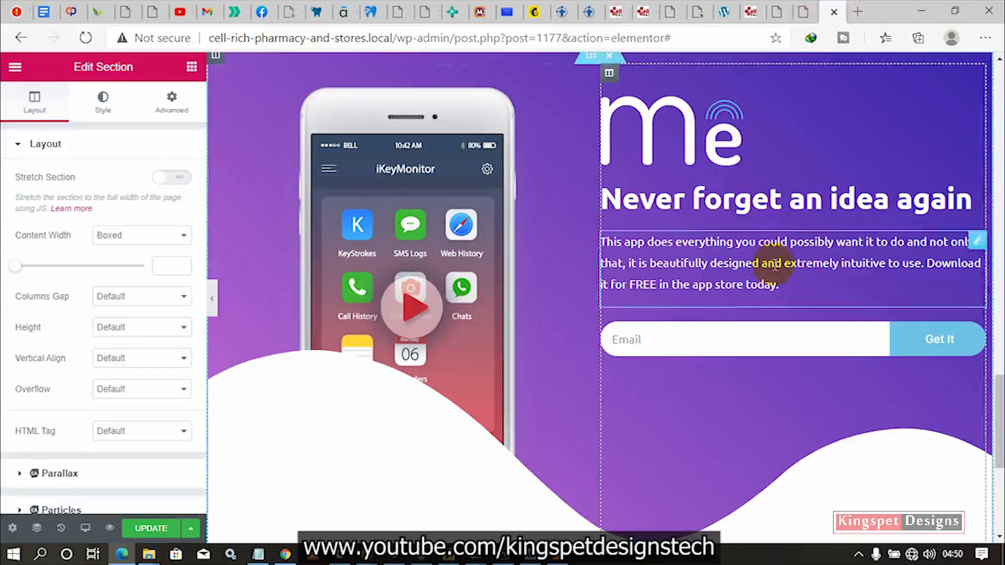
- Delete the inner section holding the phone mockup, logo, texts and e-mail form from the hero copy
scroll(619, 147, up, 1)
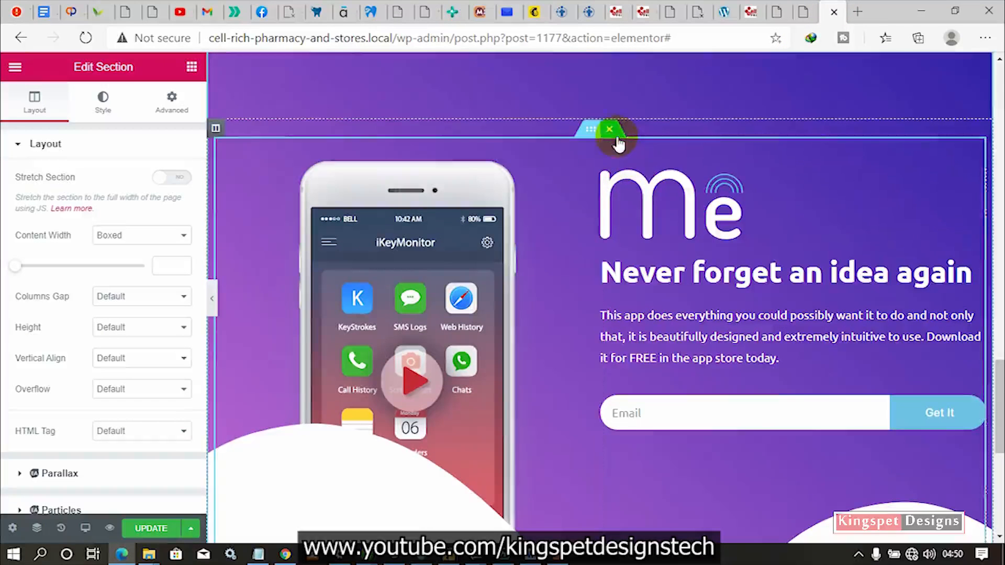
click(610, 130)
scroll(611, 167, up, 5)
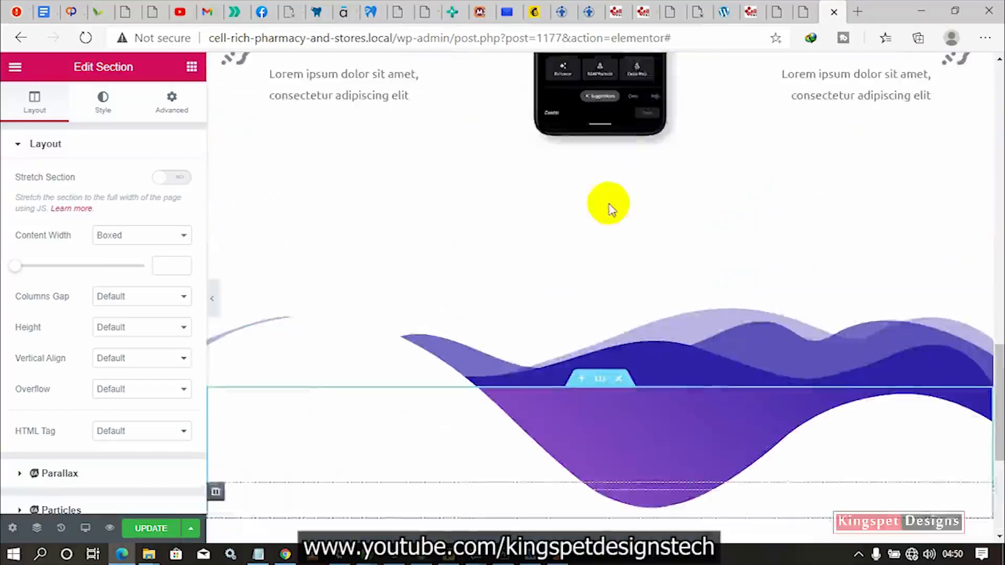
scroll(591, 416, down, 1)
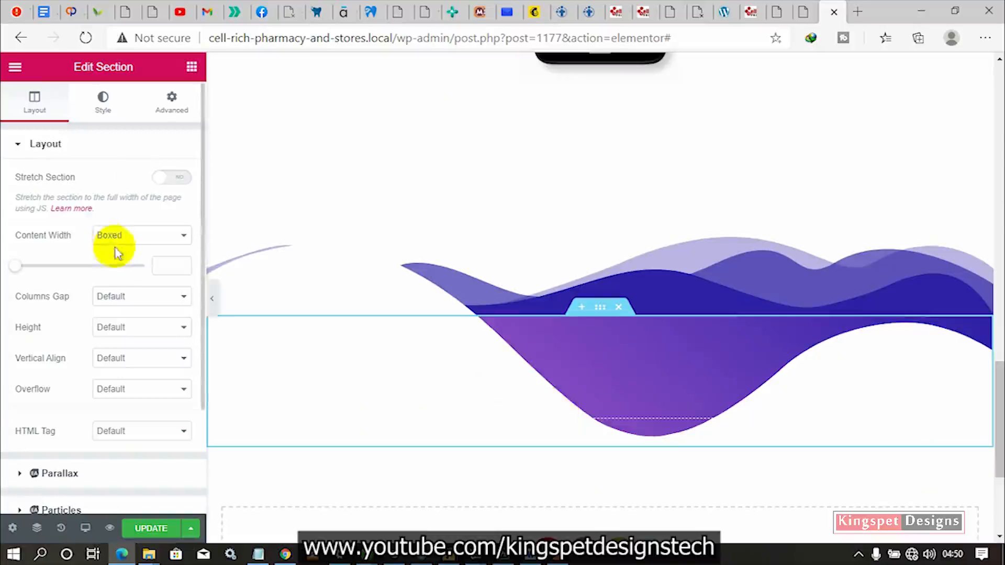
- Add a Heading, a Text Editor and a Button widget, stacked in that order, to the emptied hero copy section
click(192, 67)
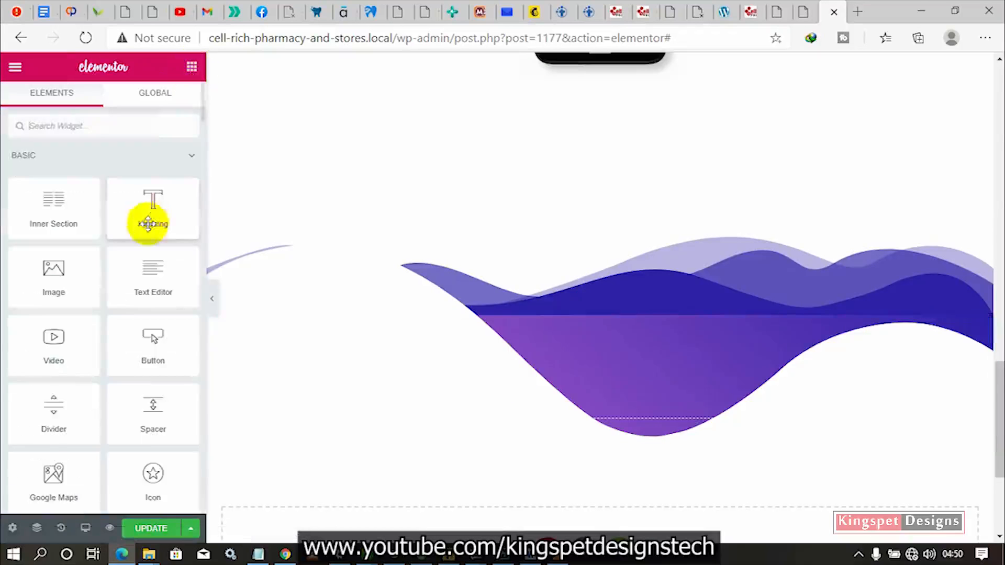
drag(152, 203, 608, 434)
click(192, 67)
drag(170, 280, 635, 454)
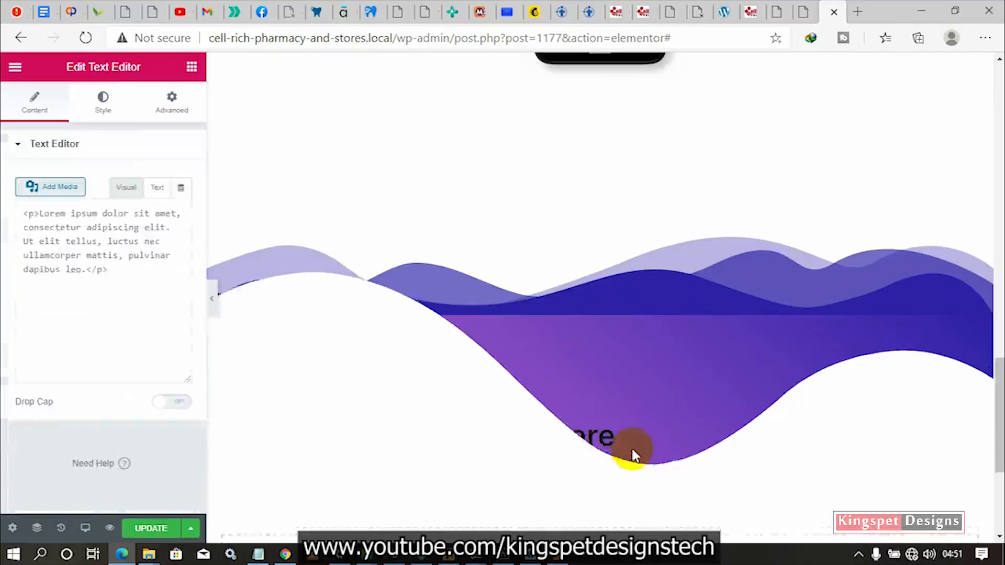
click(192, 66)
drag(150, 340, 590, 492)
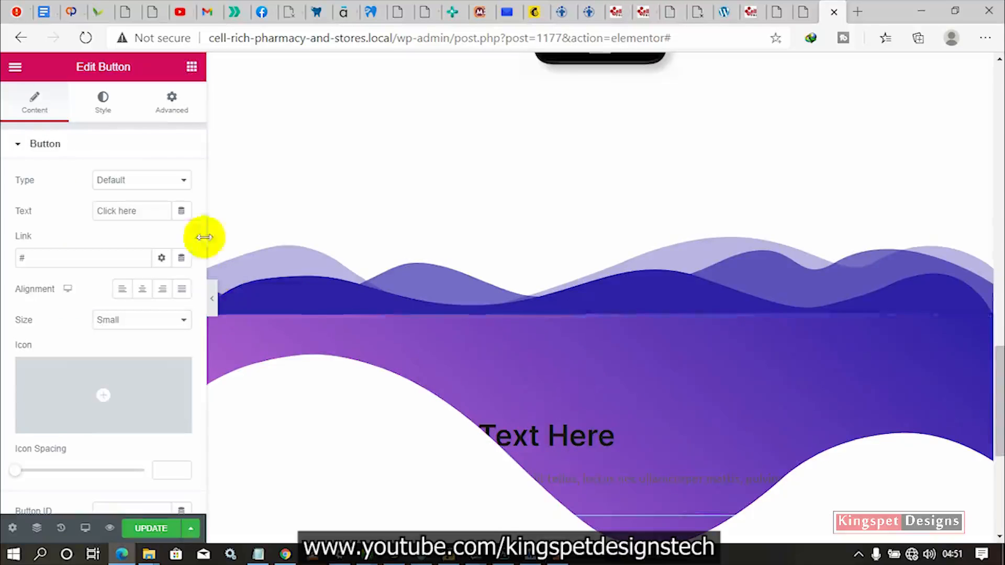
- Remove the Waves shape divider from the copied section's bottom edge by setting its type to None
click(592, 308)
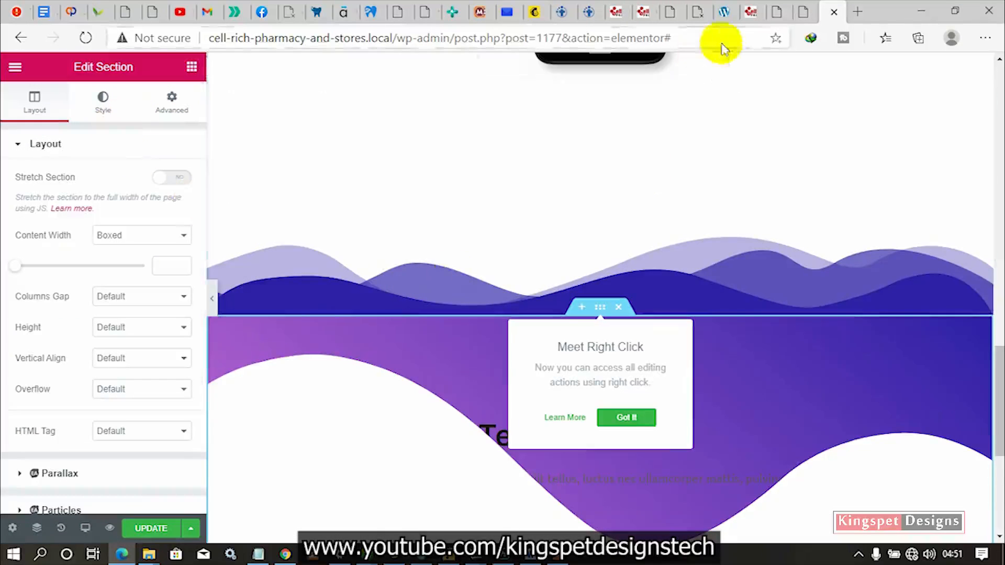
click(802, 12)
scroll(632, 346, down, 5)
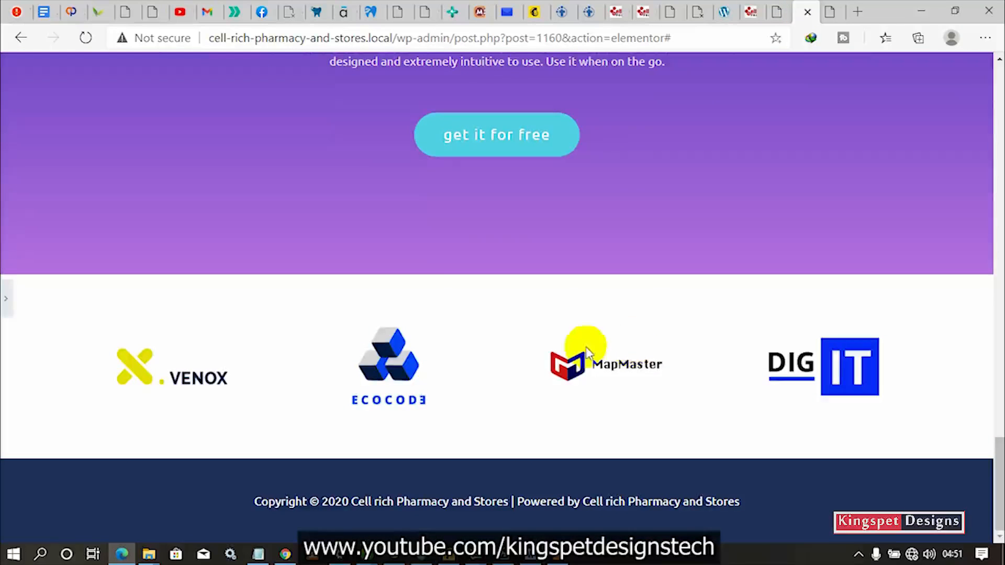
click(837, 13)
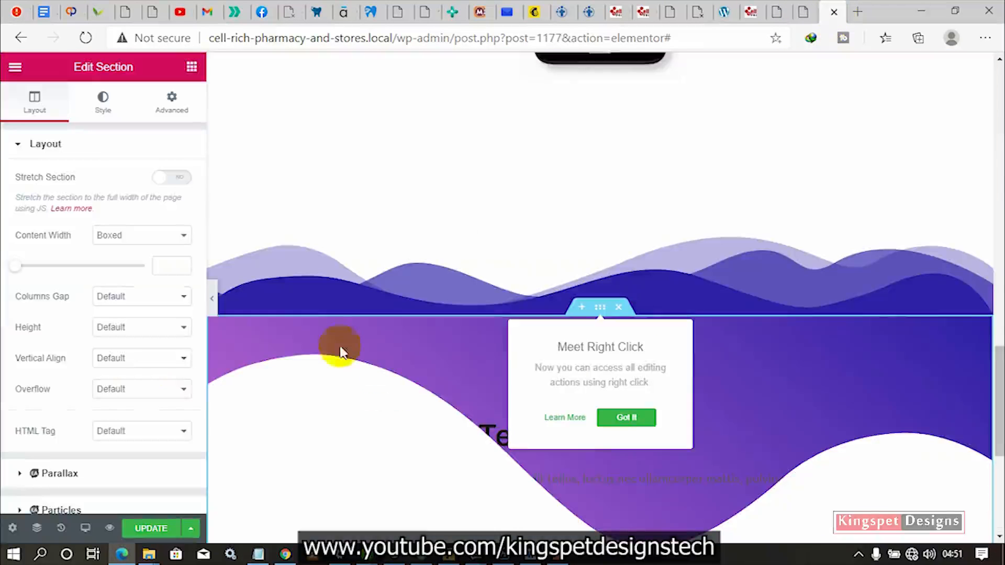
click(103, 105)
scroll(112, 419, down, 6)
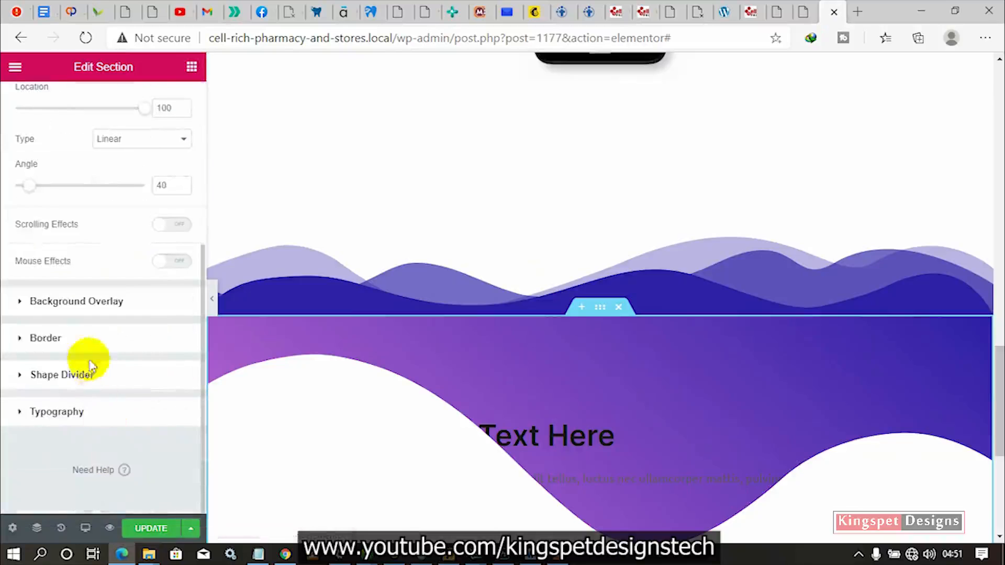
click(77, 375)
click(163, 292)
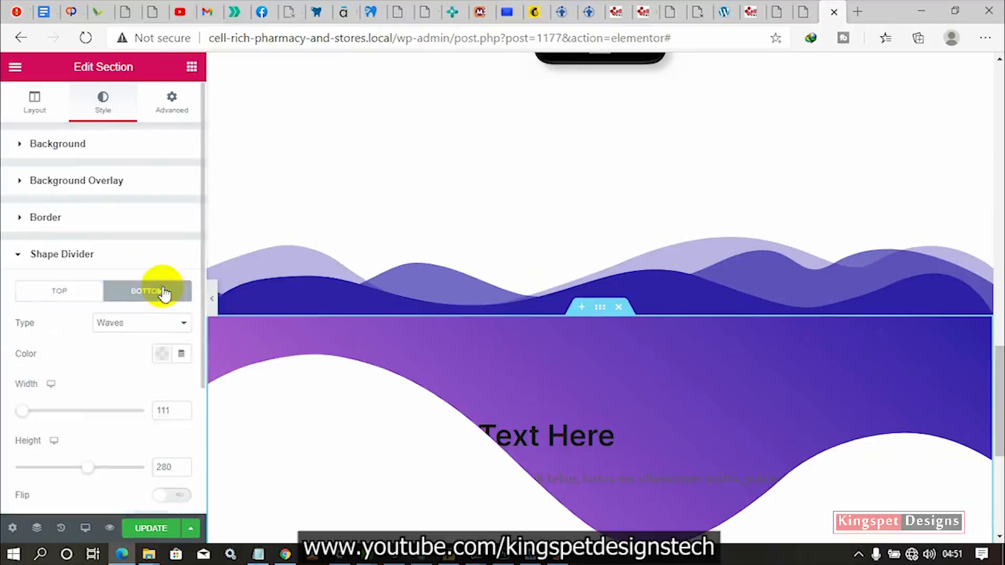
click(157, 323)
click(131, 97)
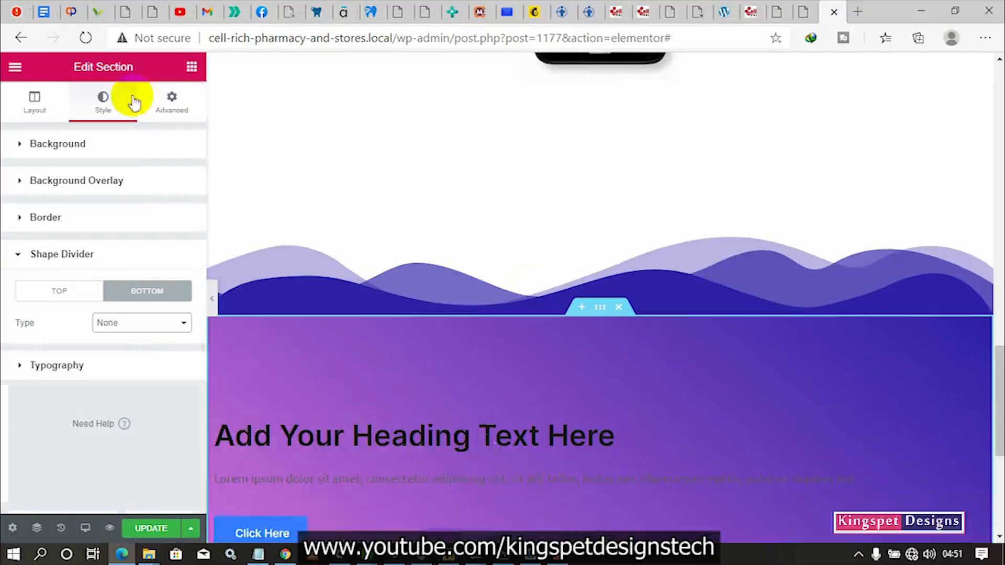
scroll(512, 473, down, 4)
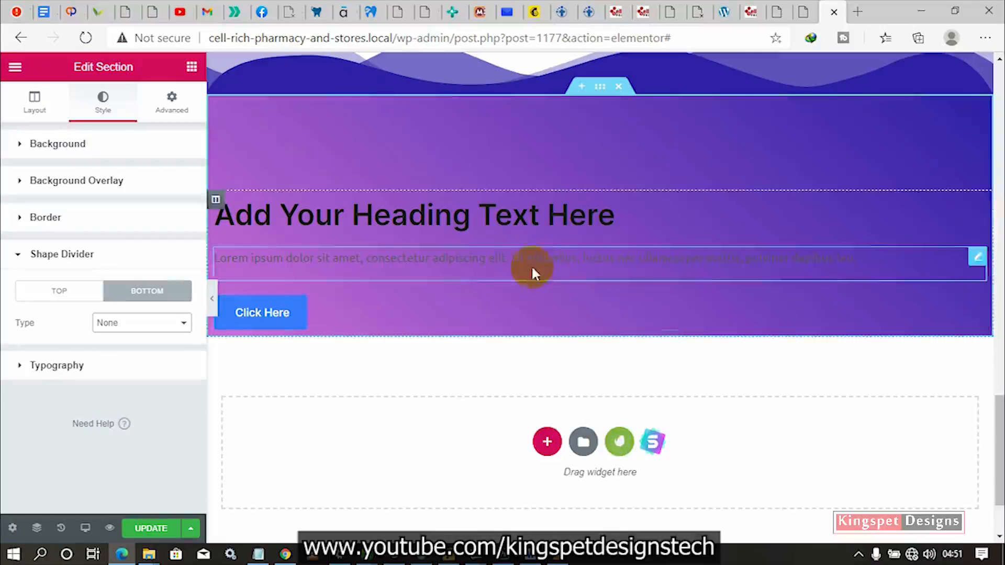
- Match the reference page's vertical gradient by setting the copied section's linear background gradient angle to 0
click(802, 16)
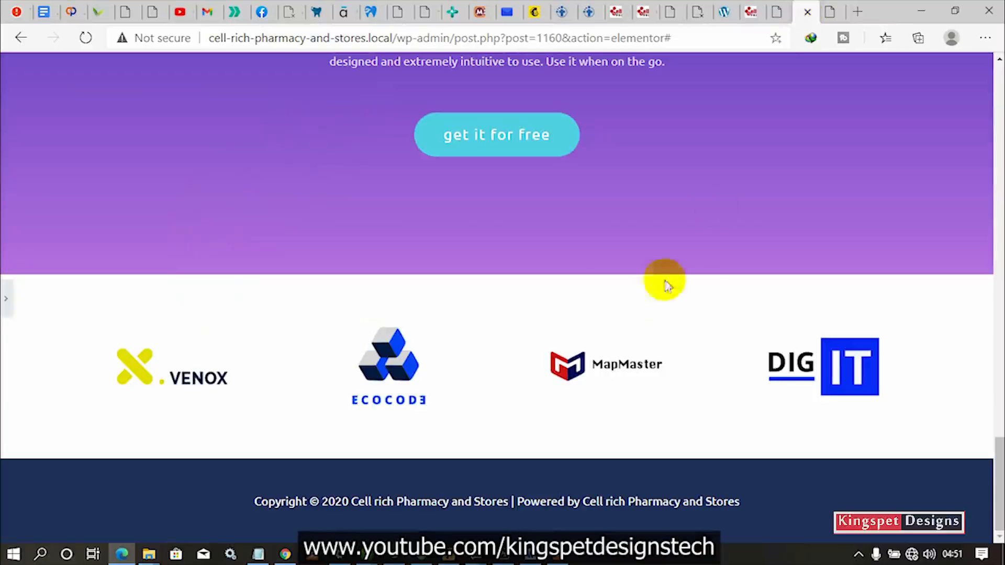
scroll(616, 282, up, 4)
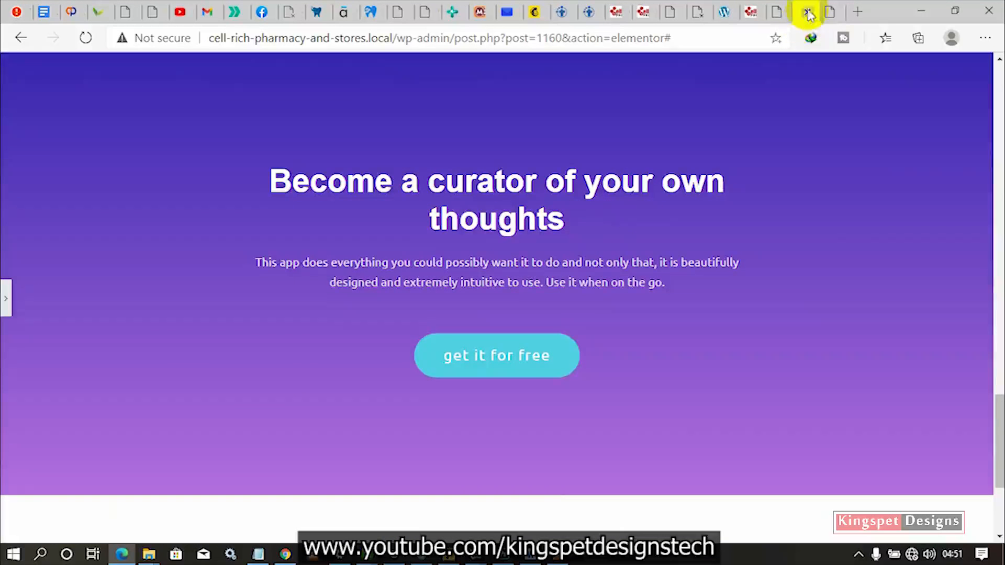
click(831, 14)
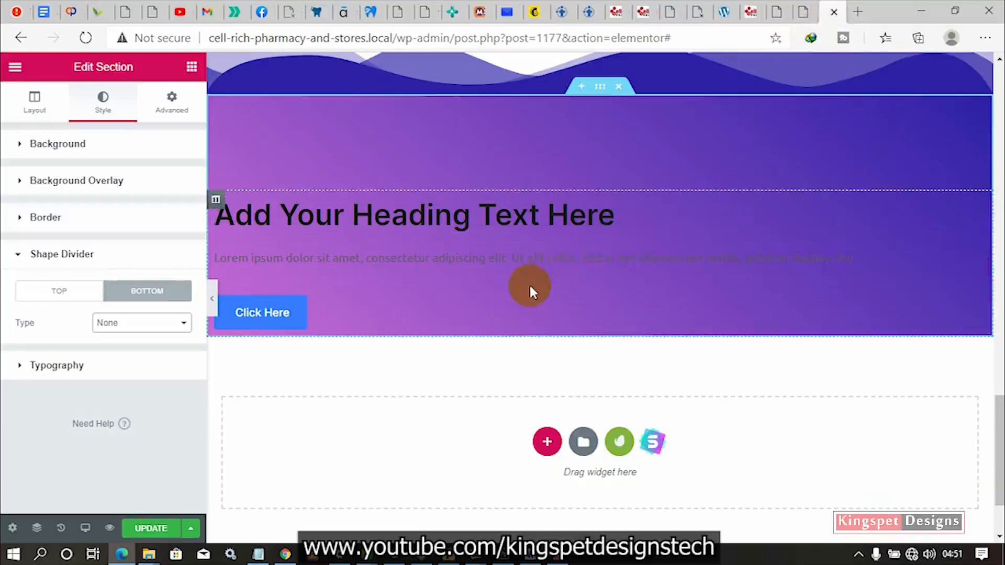
click(257, 555)
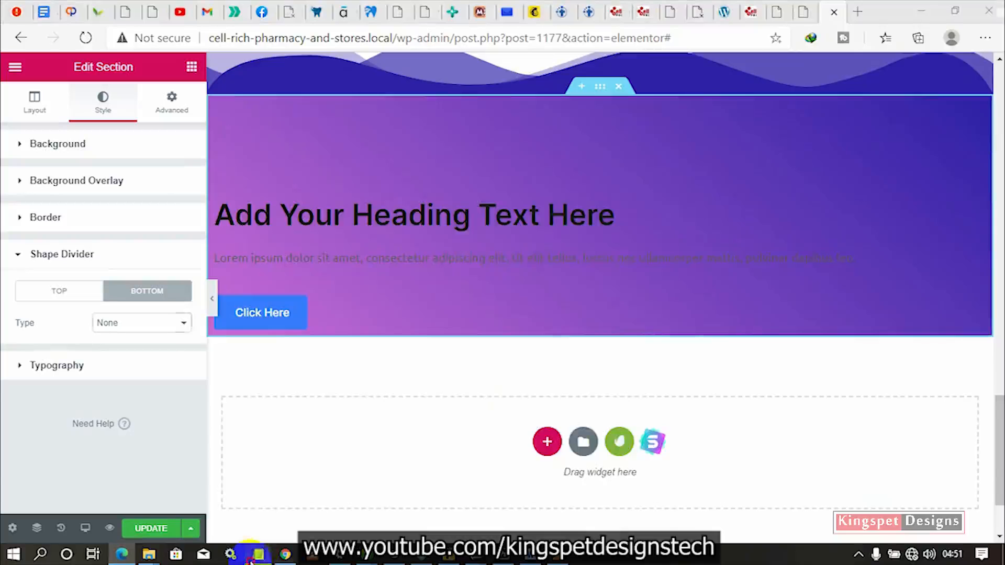
click(852, 425)
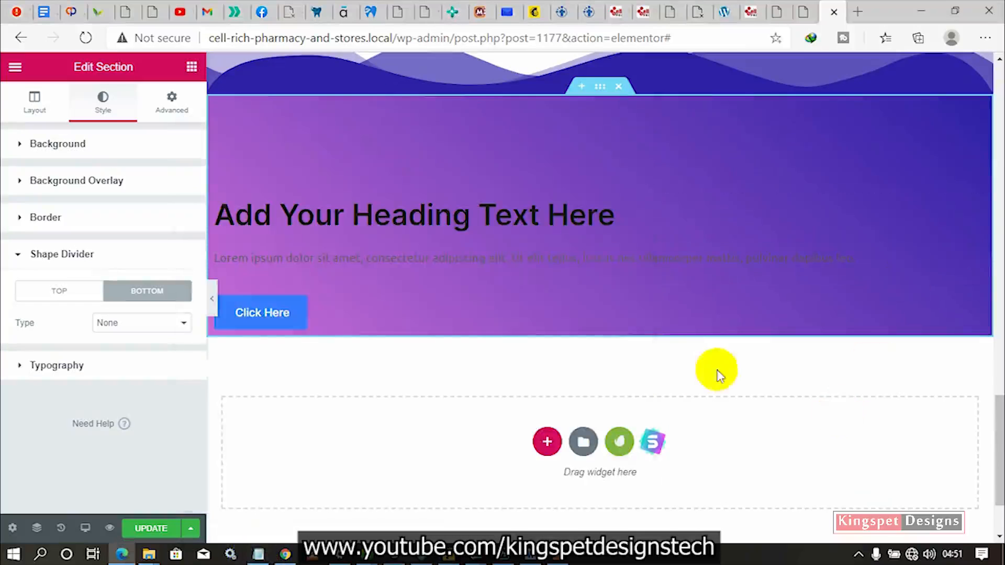
click(602, 90)
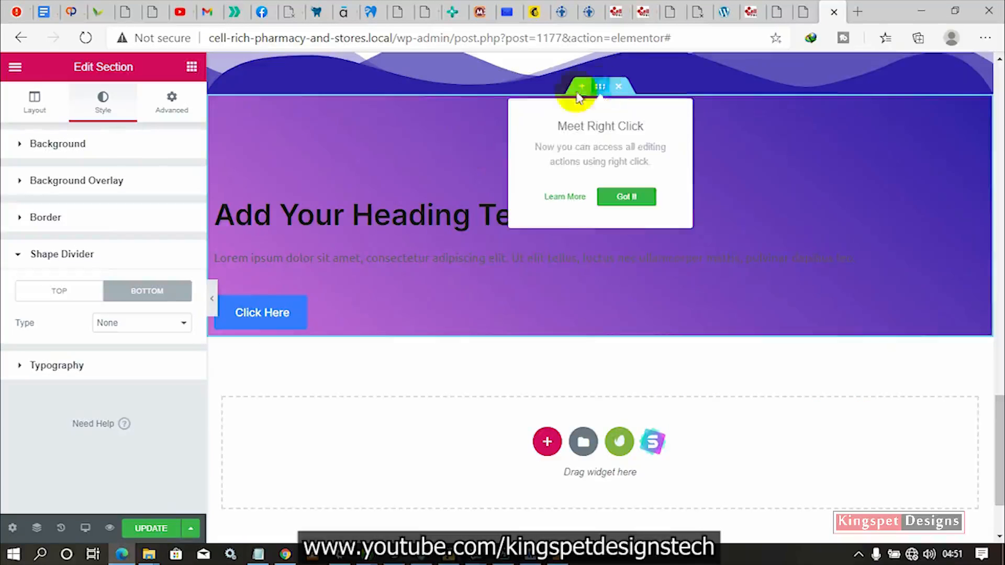
click(112, 148)
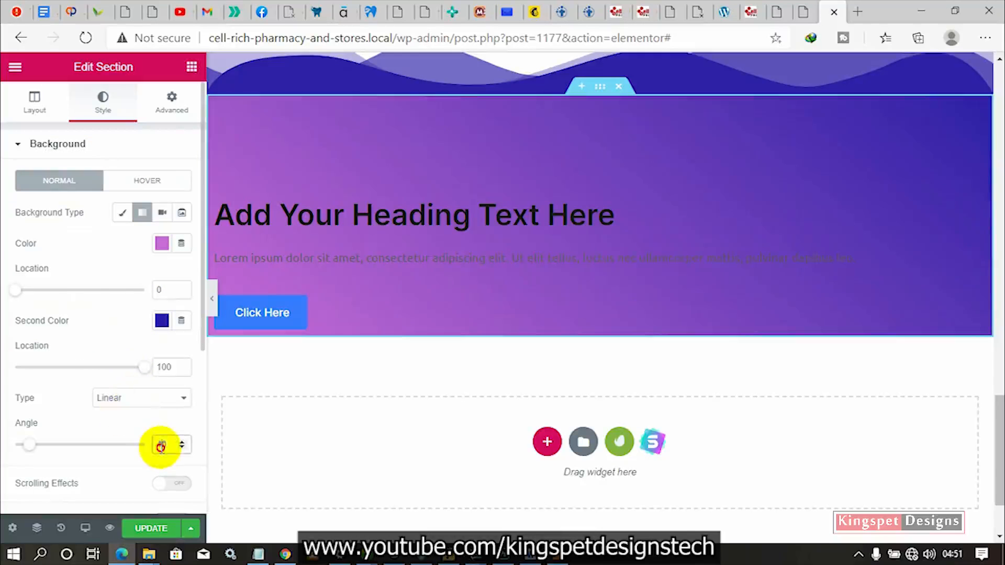
text(180)
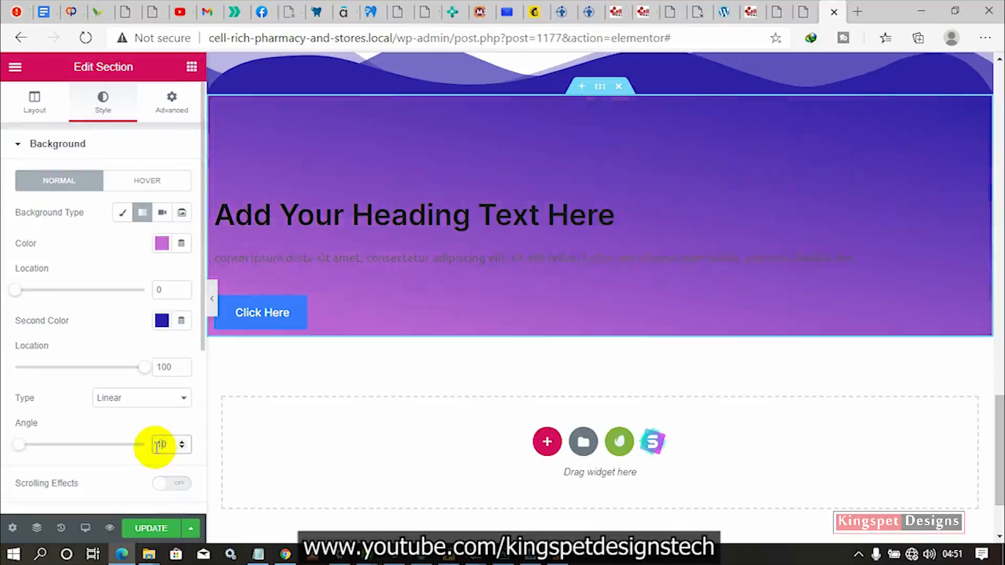
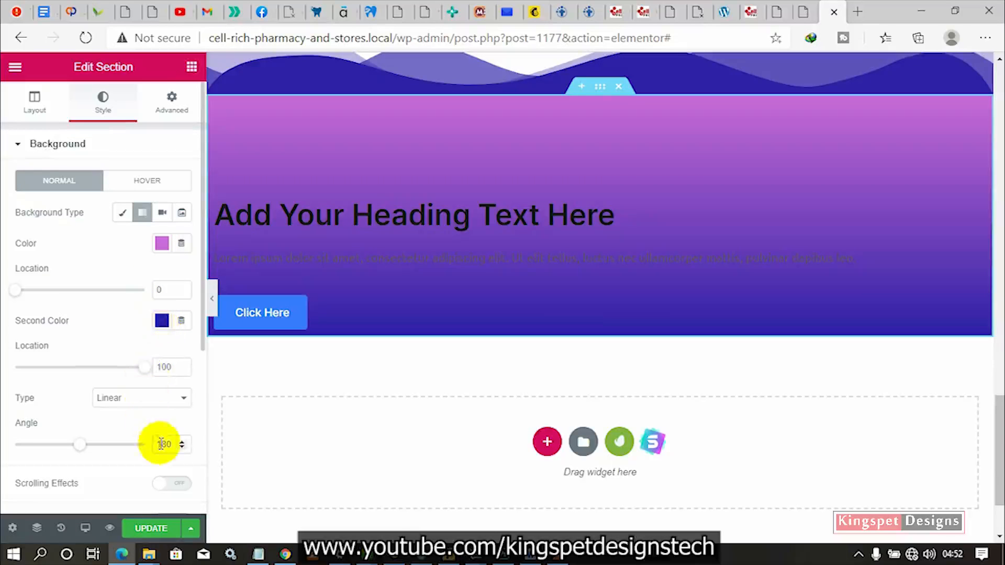
drag(77, 447, 12, 452)
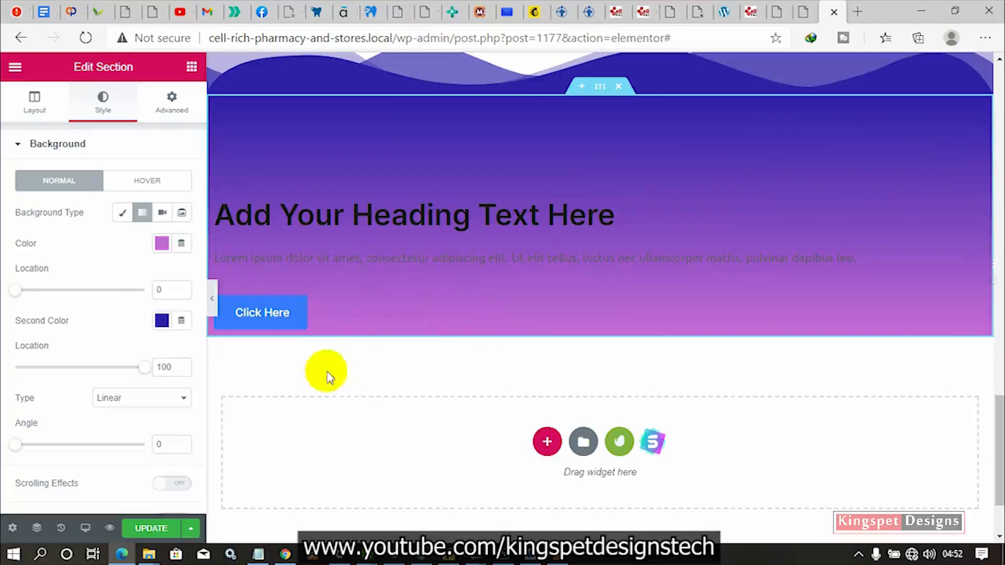
- Compare the copied section's gradient with the reference page's "Become a curator of your own thoughts" section and check that reference section's padding
click(804, 9)
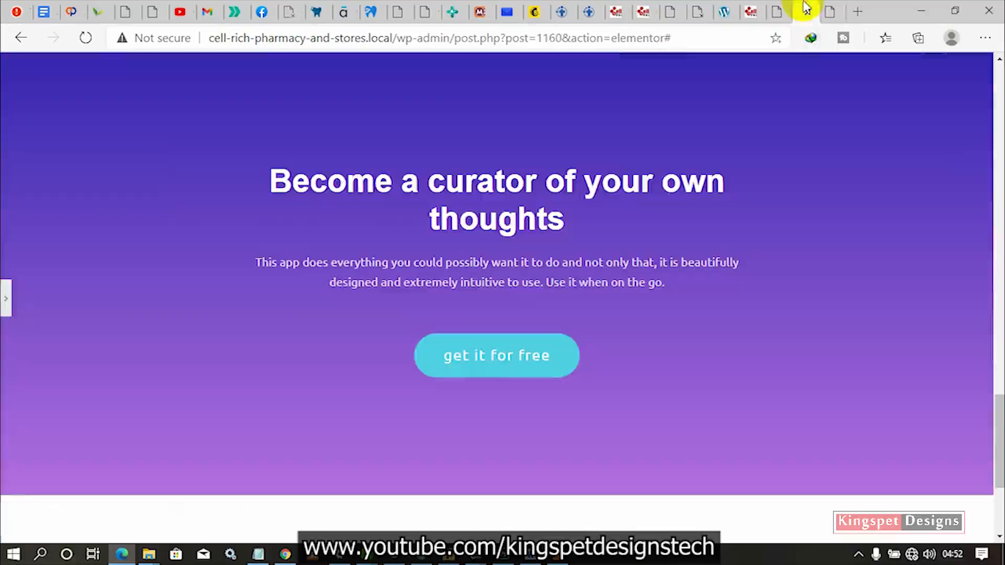
click(836, 10)
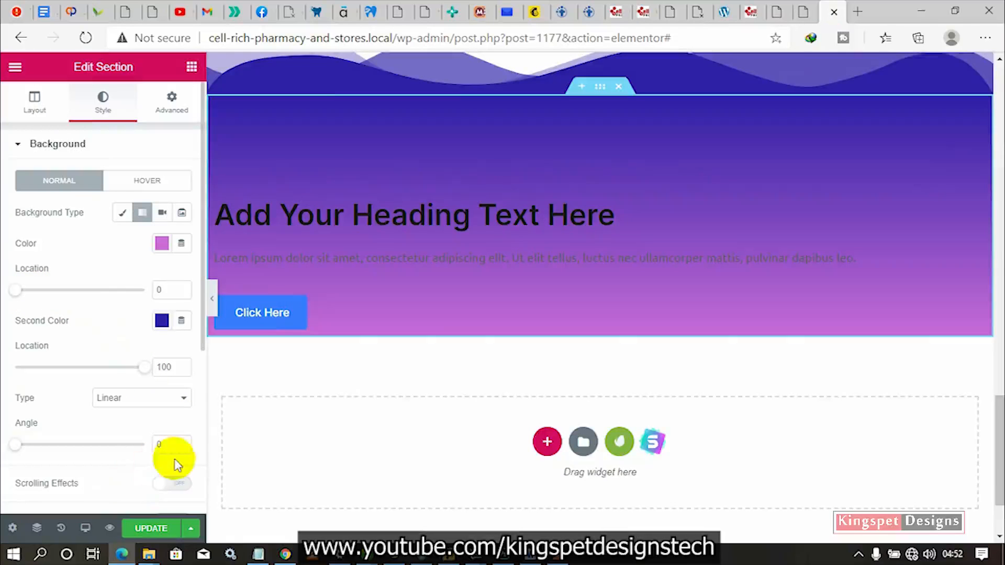
scroll(246, 375, down, 1)
click(213, 298)
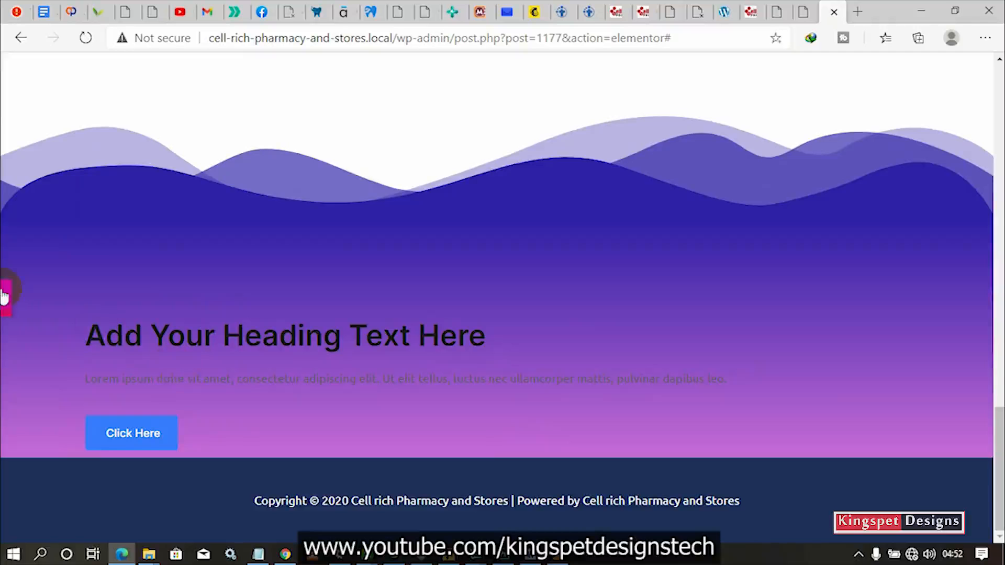
click(802, 11)
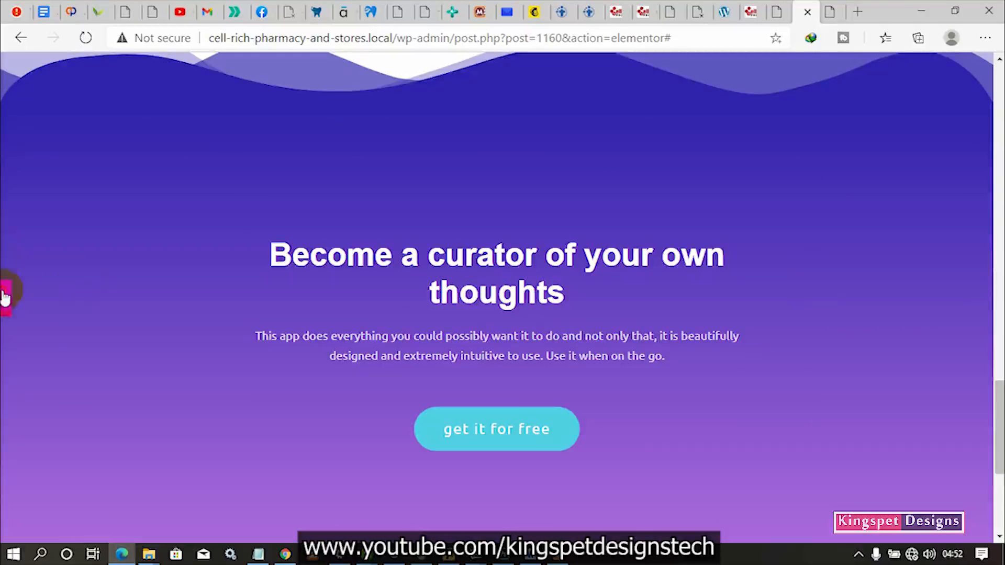
click(4, 298)
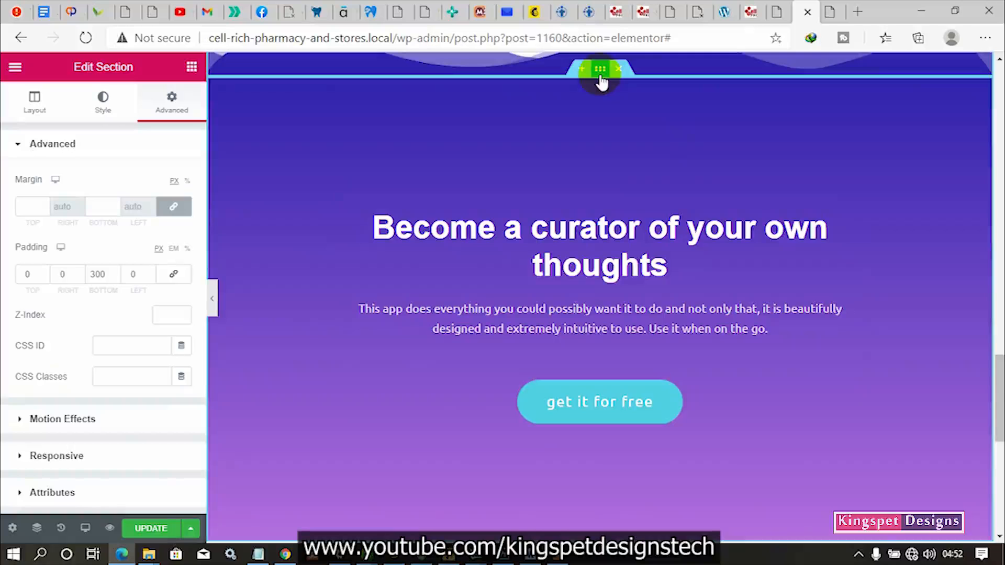
click(216, 307)
click(601, 73)
click(602, 76)
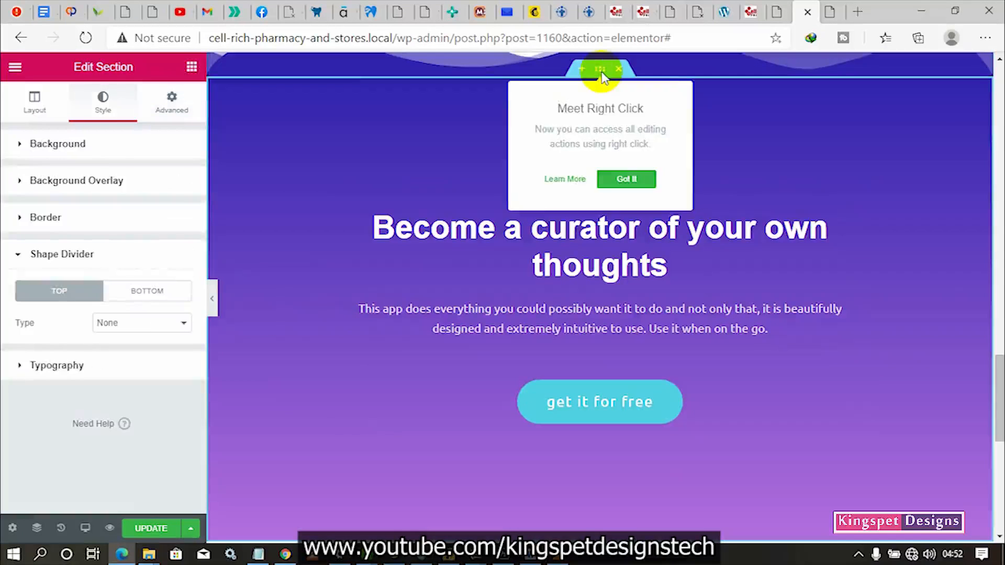
click(181, 107)
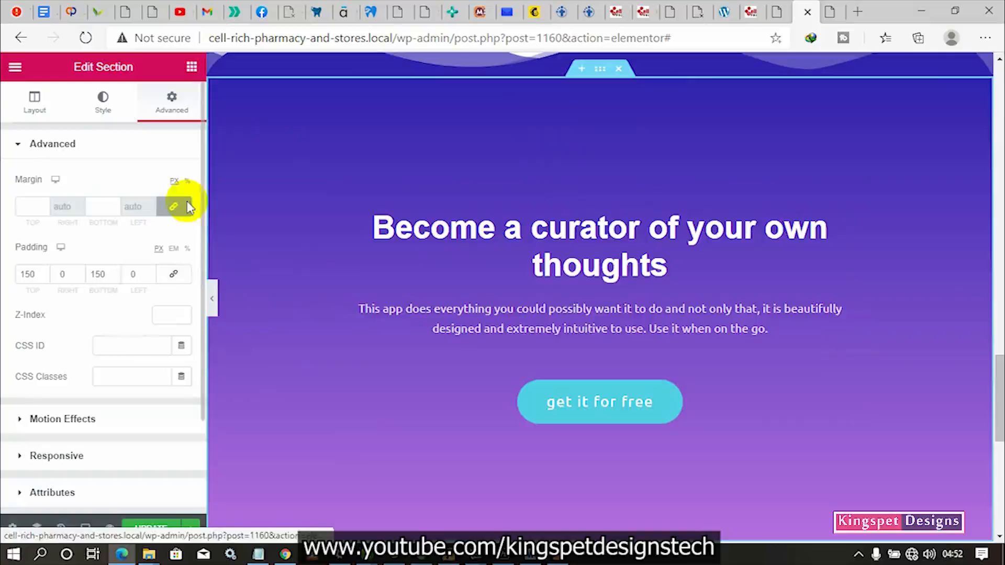
click(213, 301)
click(831, 11)
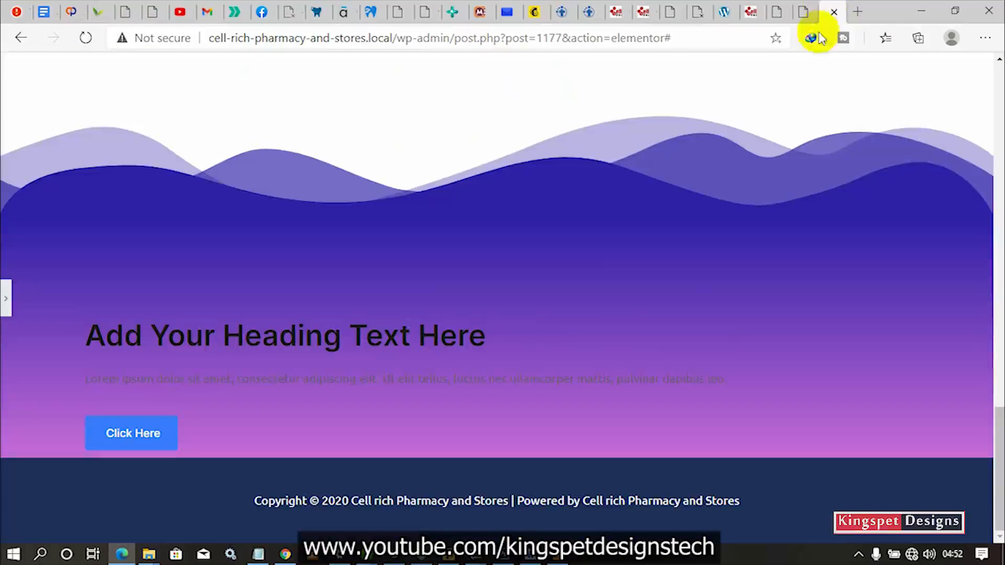
- On the page being built, set the gradient section's top and bottom padding to 150 px
click(587, 235)
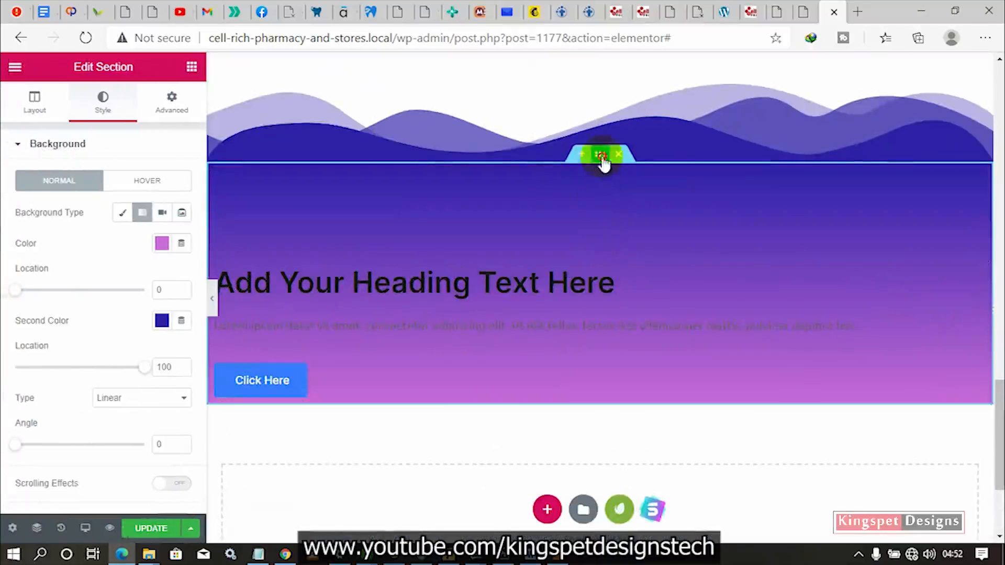
click(601, 156)
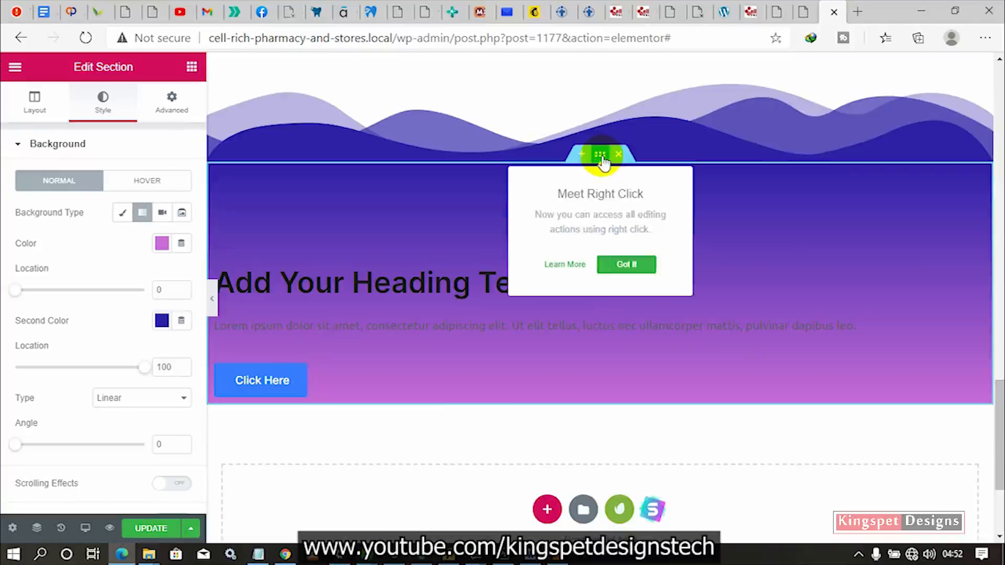
click(174, 101)
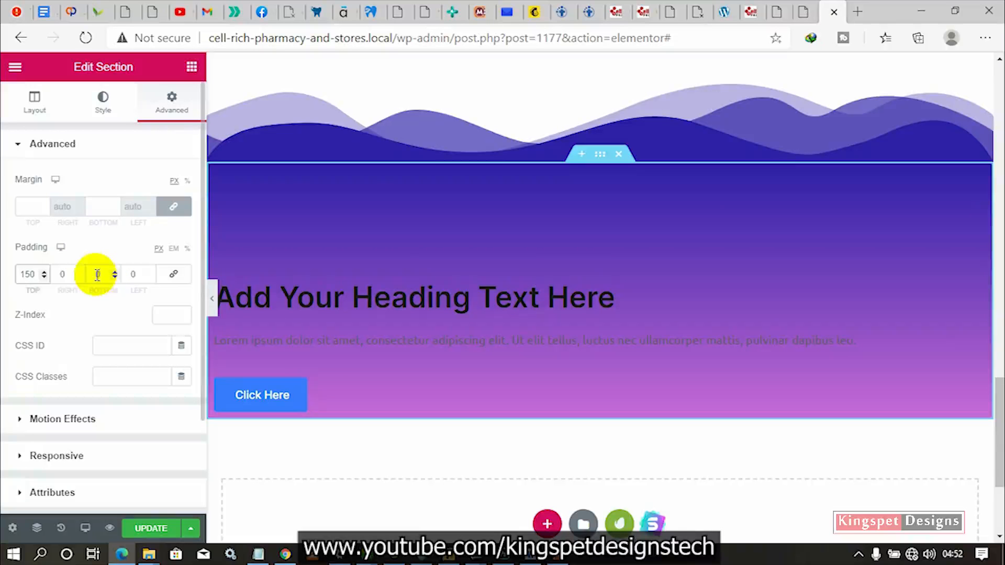
text(150)
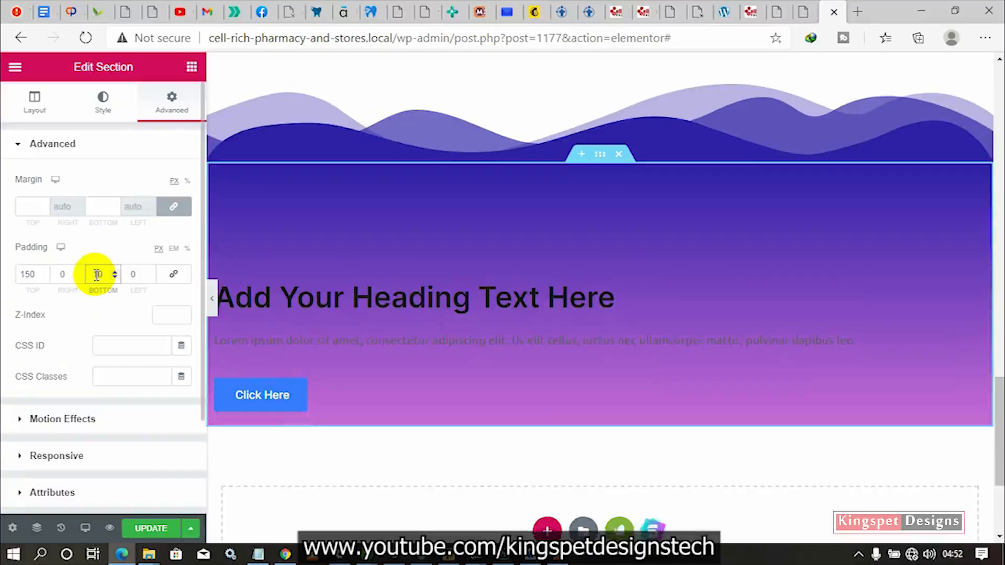
- Set the gradient section's heading text color to white and center-align it
scroll(370, 359, down, 3)
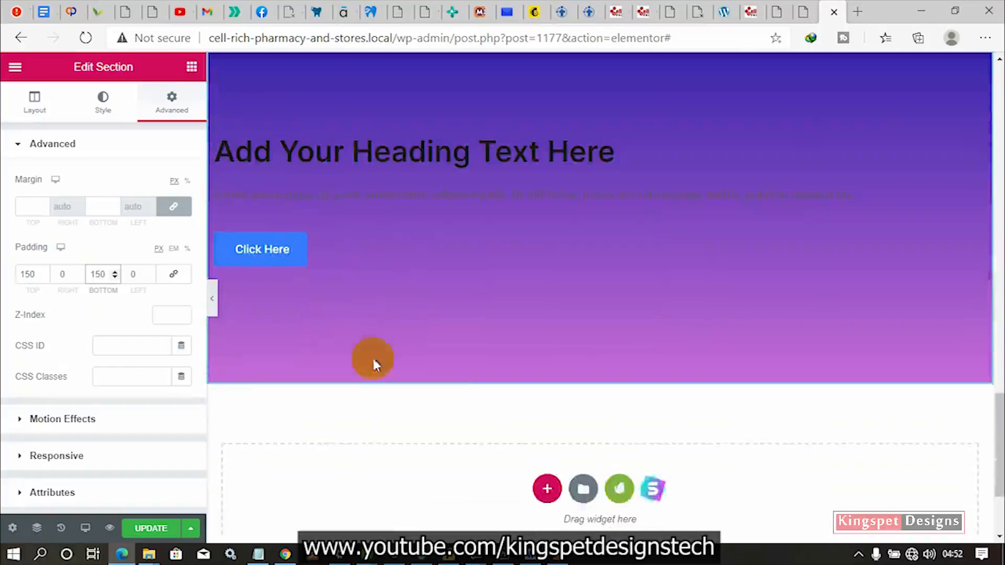
scroll(621, 375, up, 2)
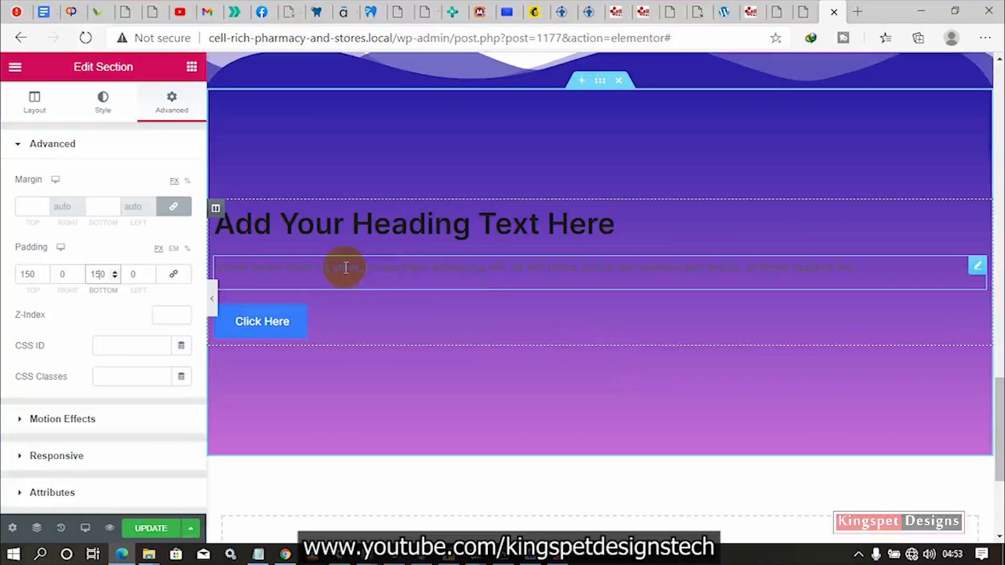
click(397, 224)
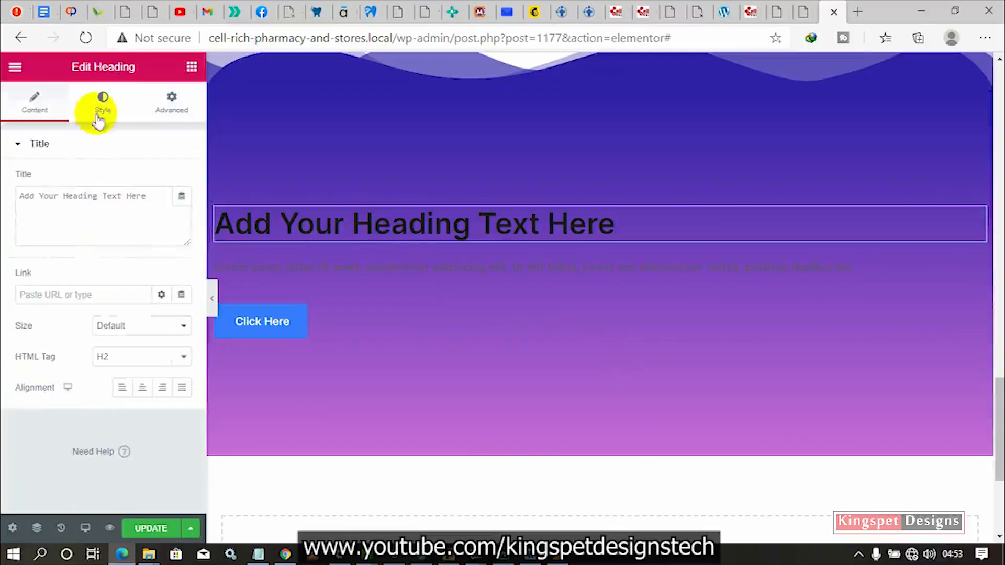
click(100, 113)
click(162, 180)
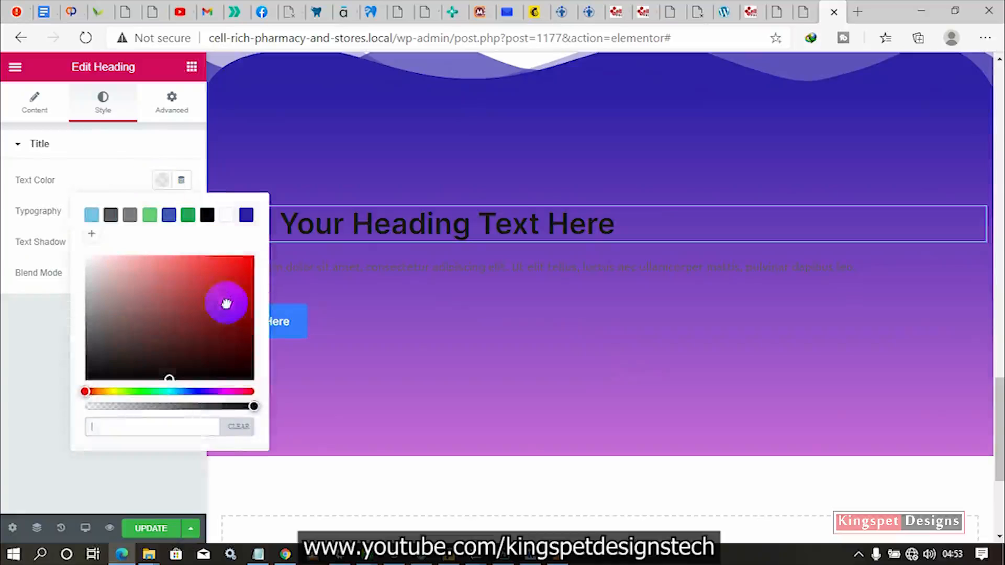
click(226, 215)
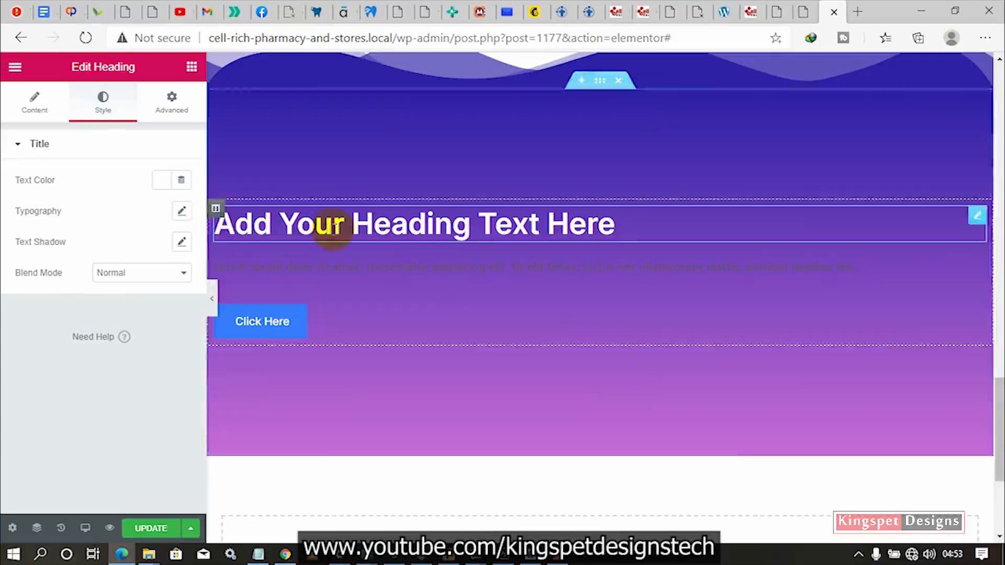
click(50, 107)
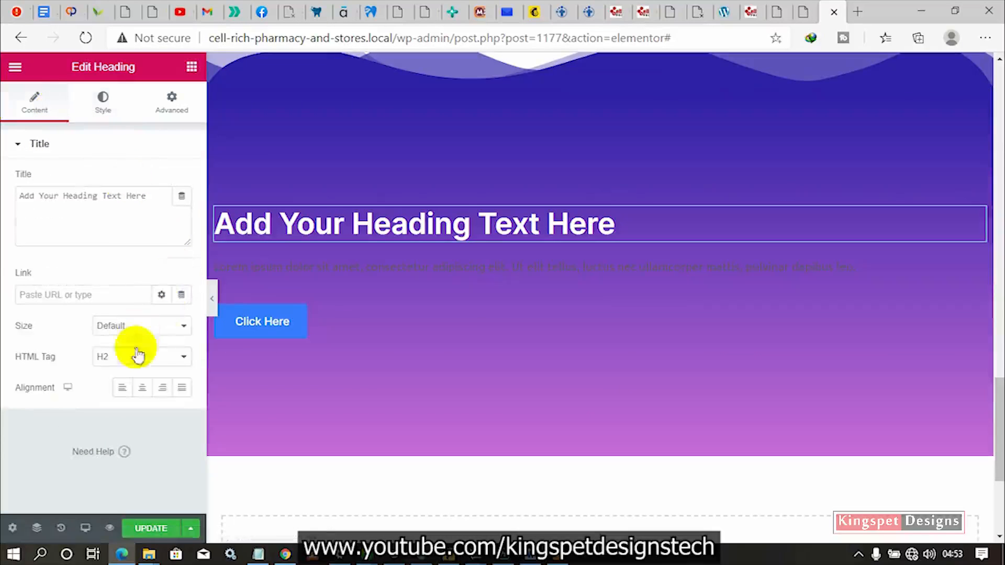
click(142, 387)
- Center the paragraph below the heading and color it white, and center the button under it
click(400, 271)
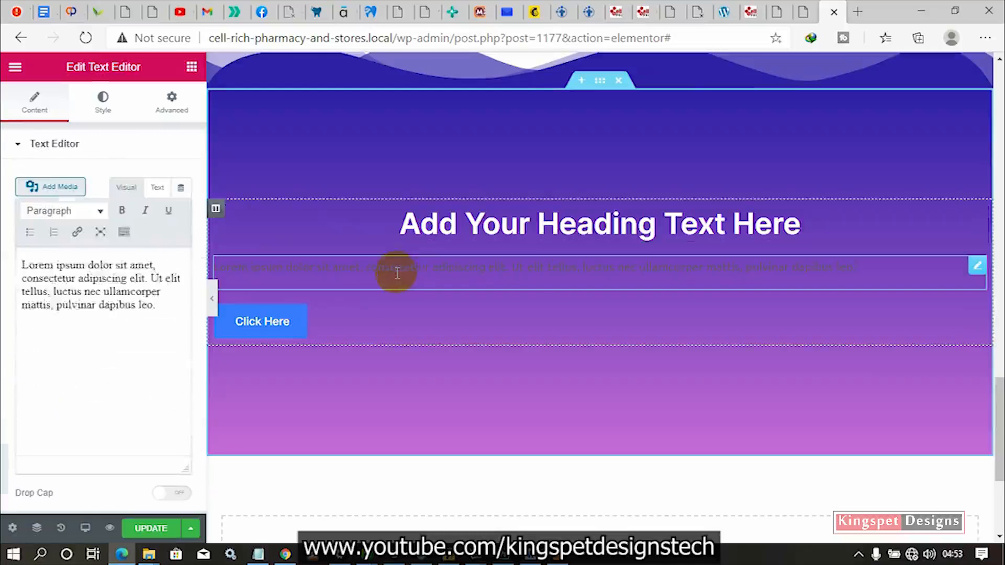
click(103, 104)
click(140, 180)
click(160, 212)
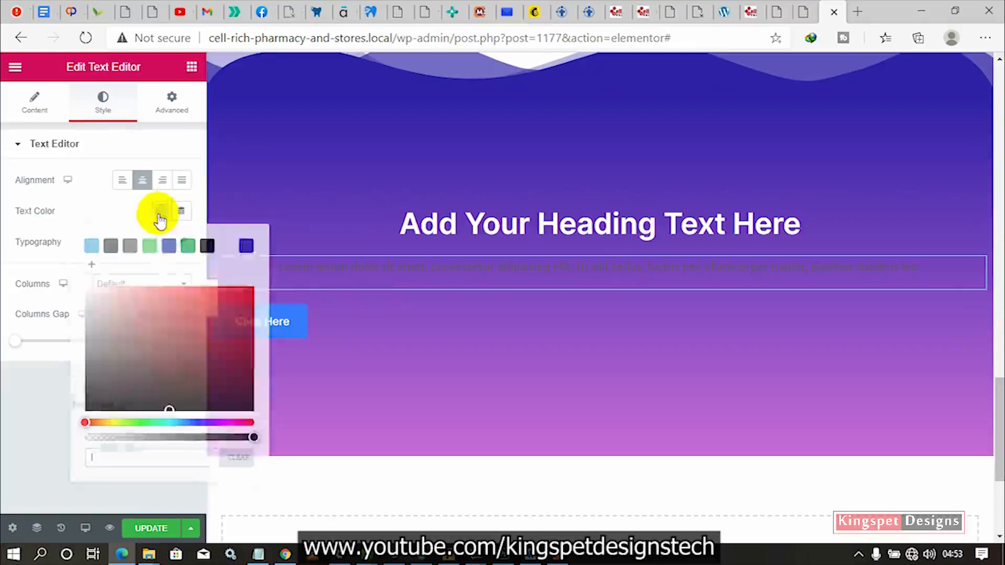
drag(195, 350, 23, 230)
click(81, 205)
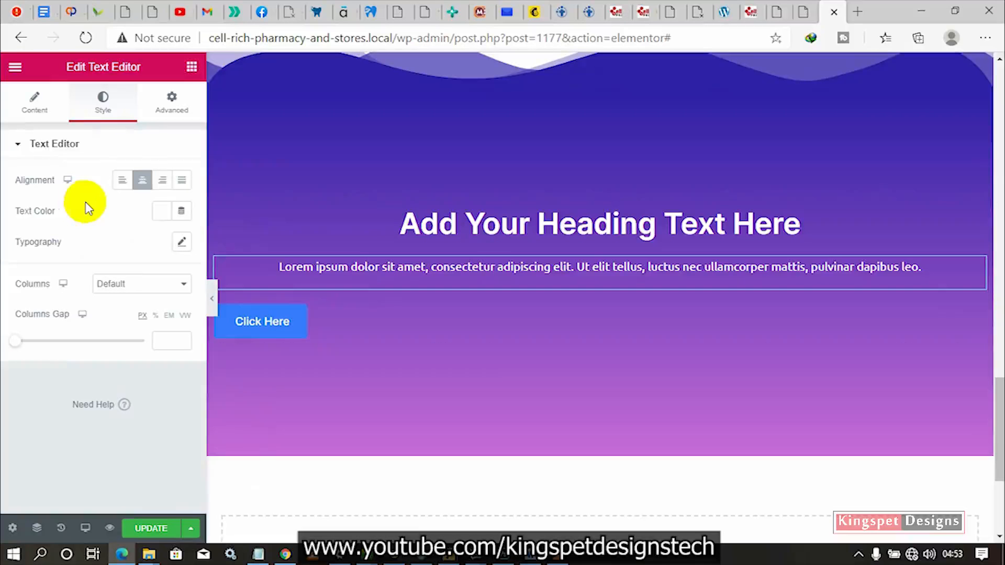
click(366, 319)
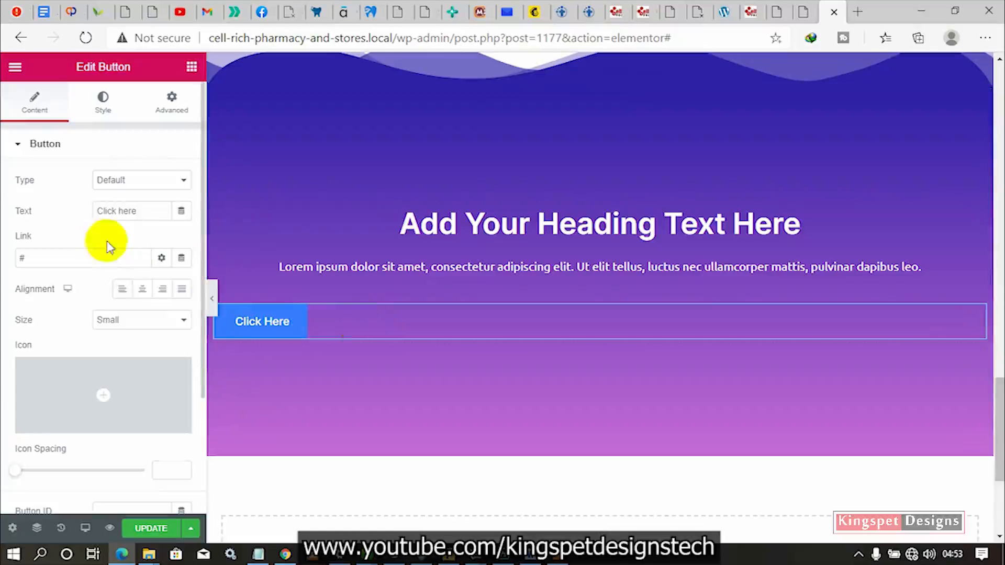
click(144, 291)
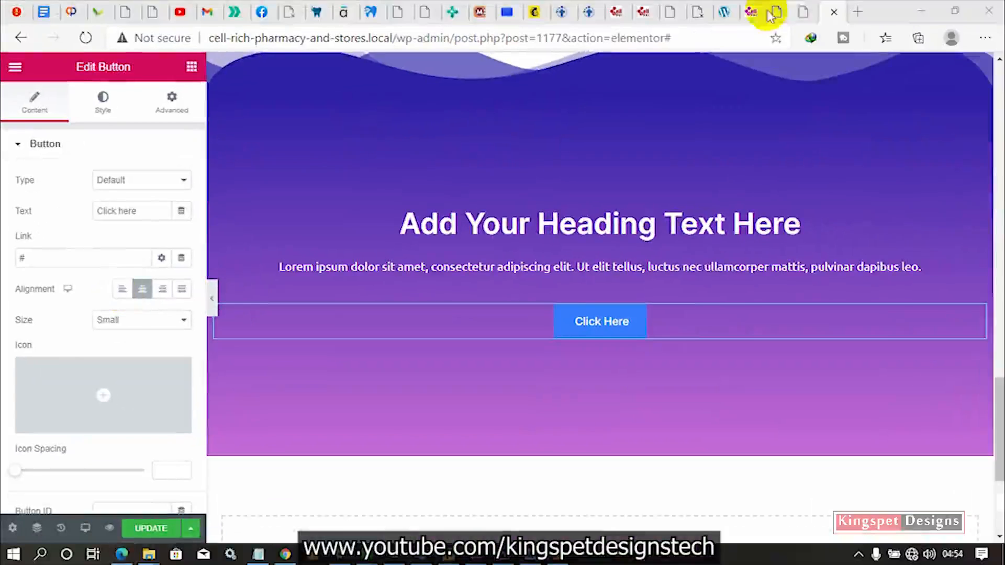
- Replace the placeholder heading with "Become a curator of your own thoughts", copied from the reference page
click(804, 10)
drag(585, 301, 348, 270)
right_click(299, 253)
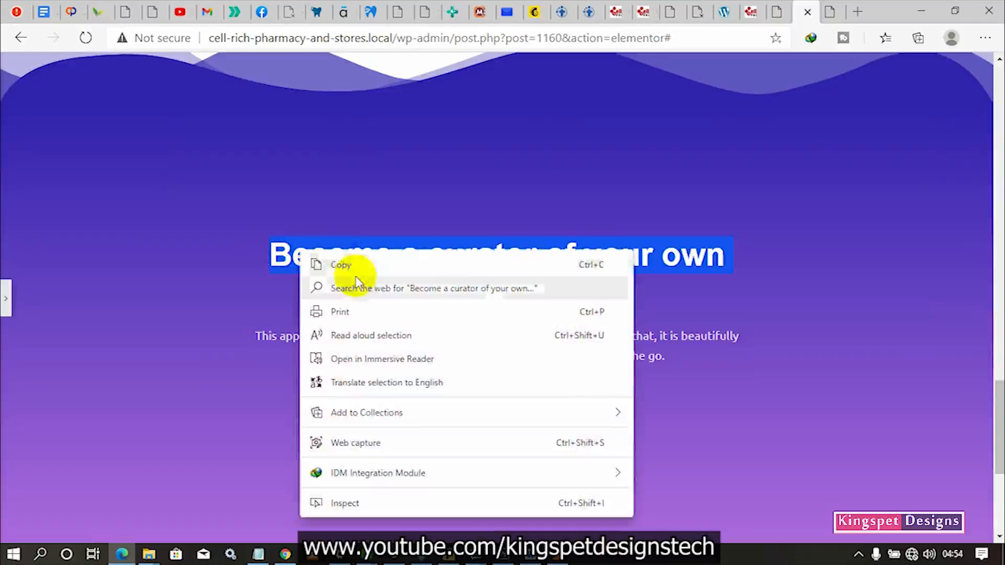
click(360, 270)
click(827, 12)
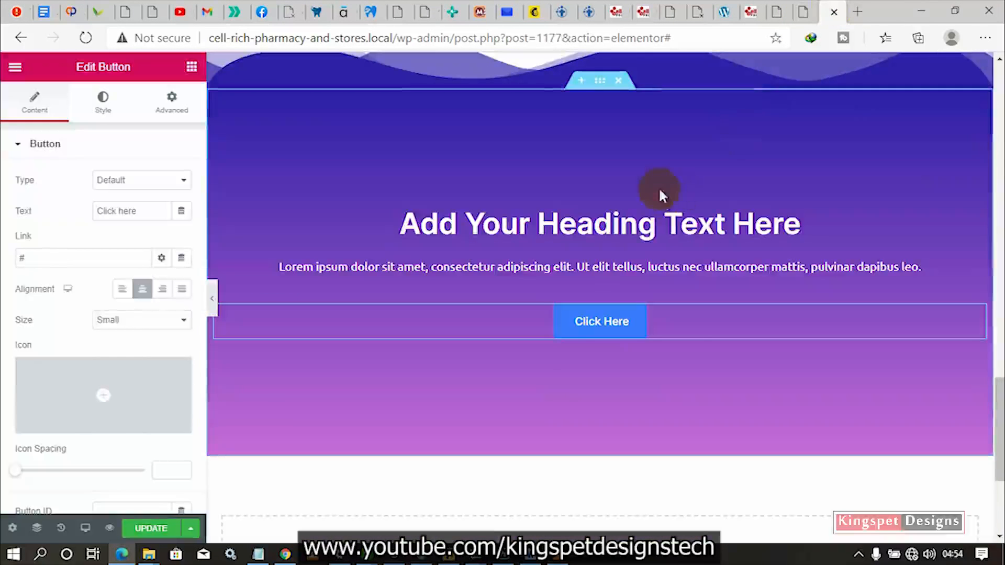
click(524, 236)
drag(149, 197, 18, 196)
right_click(49, 201)
click(86, 205)
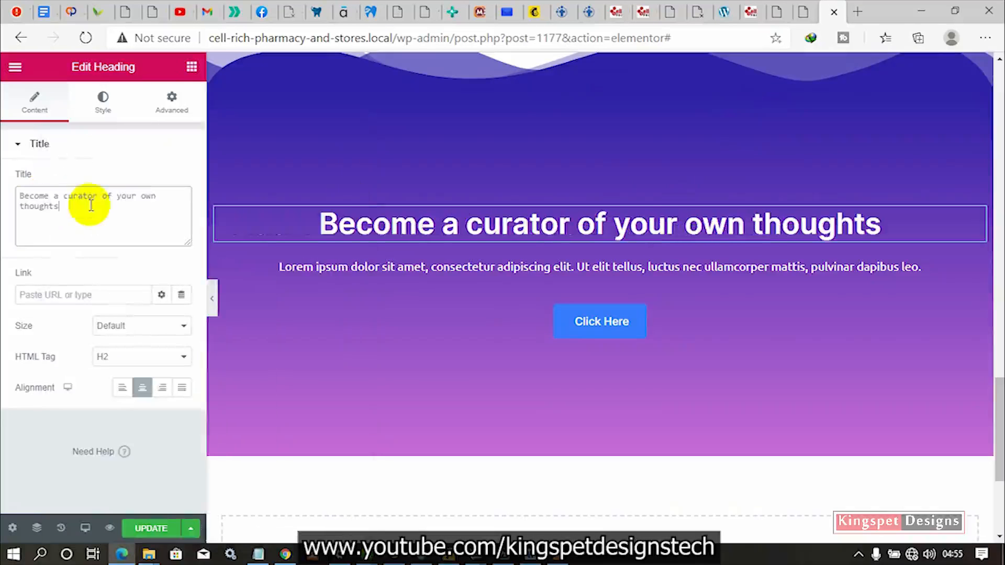
- Replace the Lorem ipsum paragraph with the reference page's text beginning "This app does everything you could possibly want it to do"
click(804, 11)
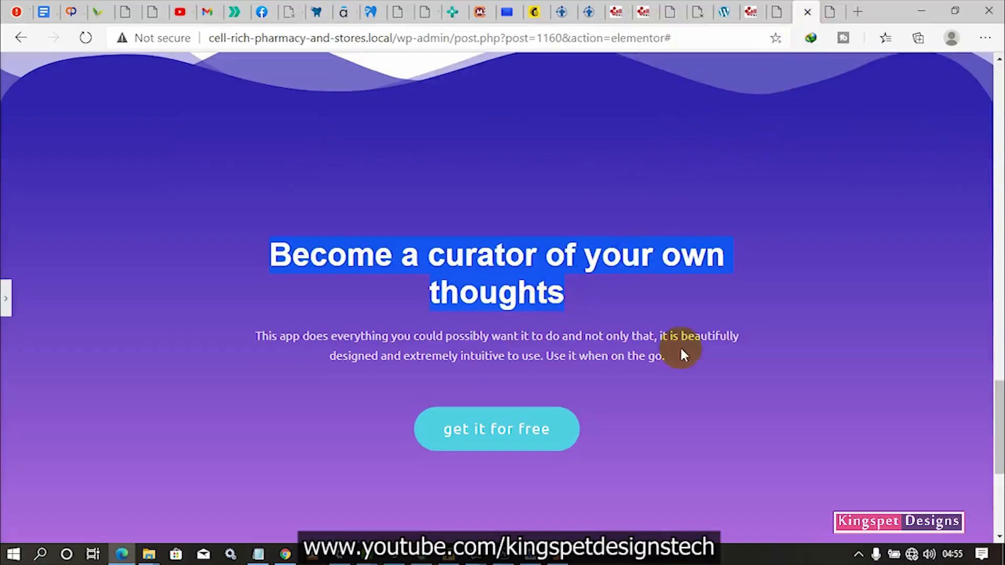
drag(263, 351, 234, 326)
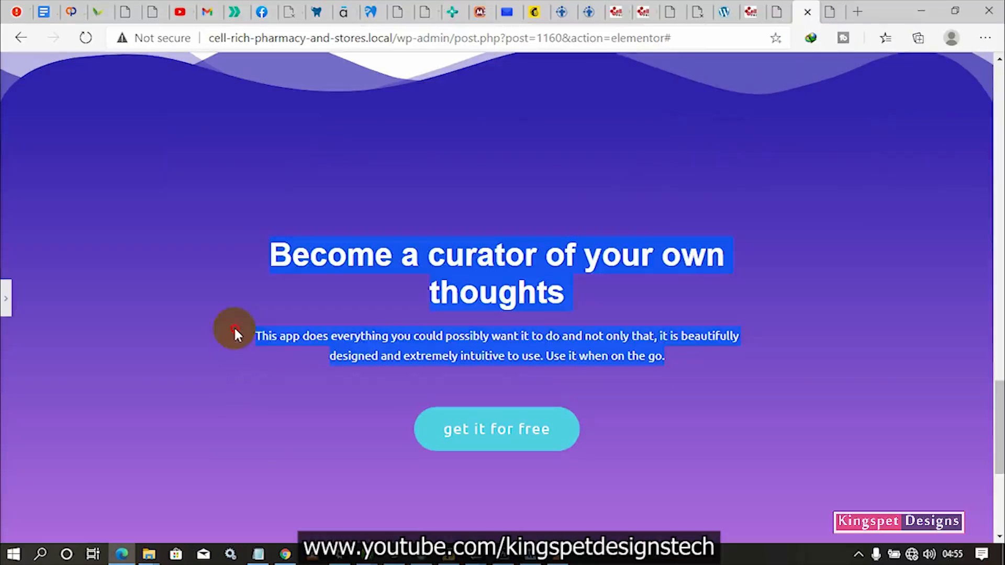
right_click(261, 330)
click(274, 79)
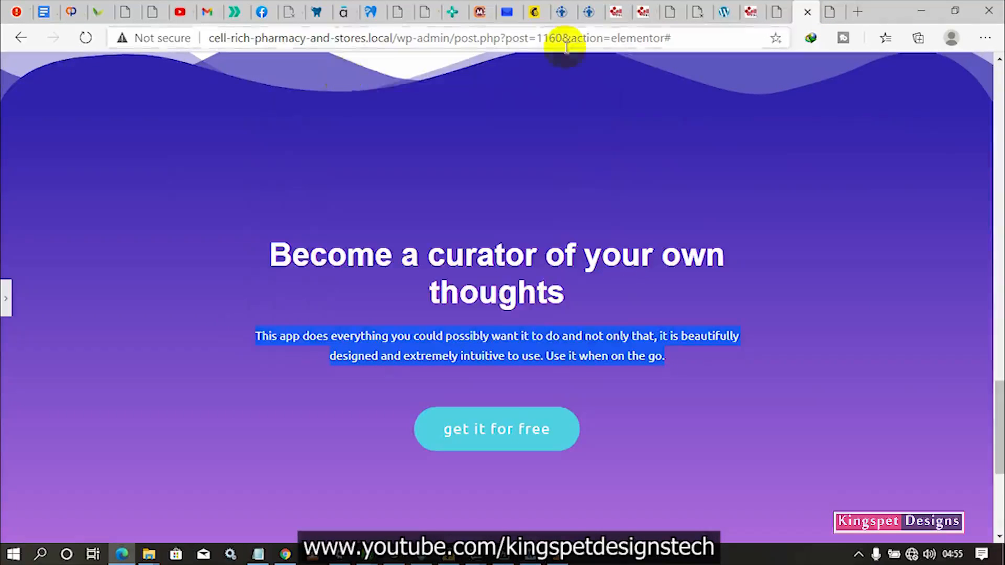
click(827, 10)
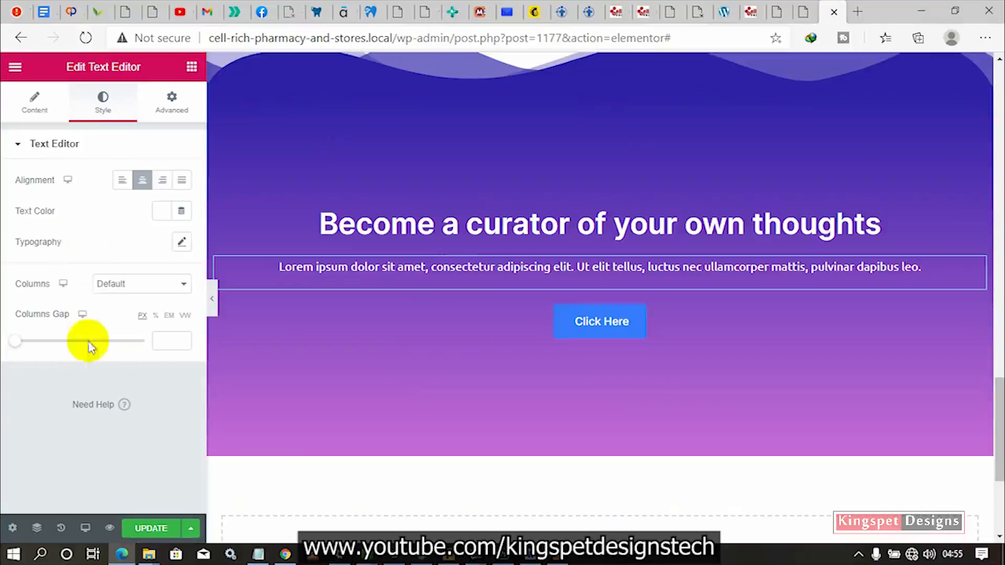
click(45, 107)
drag(114, 280, 121, 293)
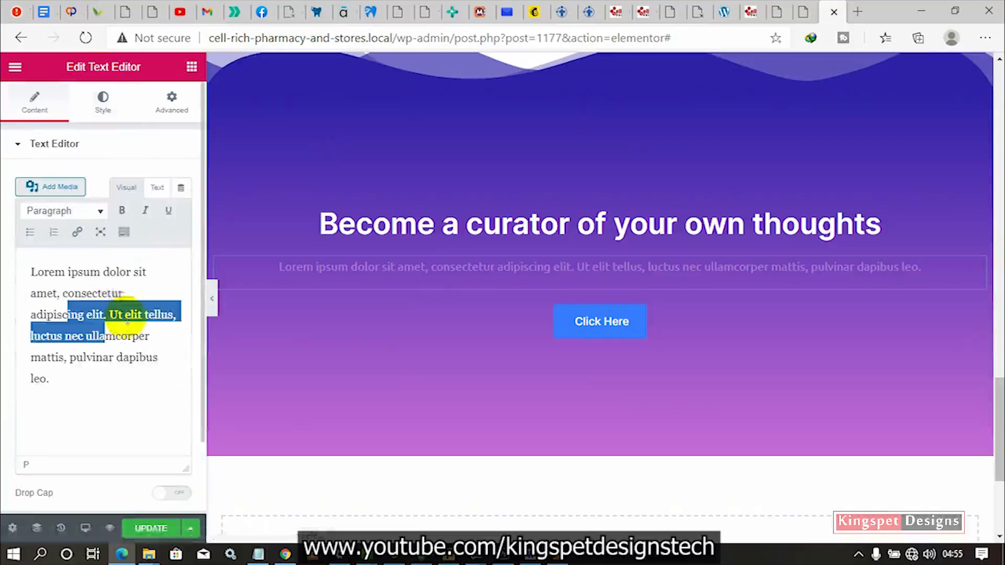
click(119, 380)
click(45, 362)
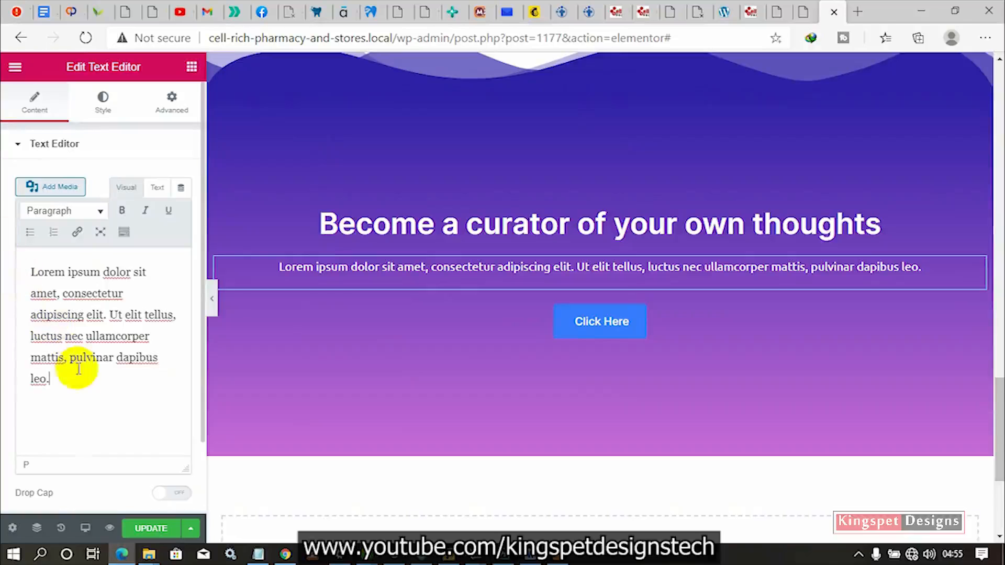
key(ctrl+a)
key(ctrl+v)
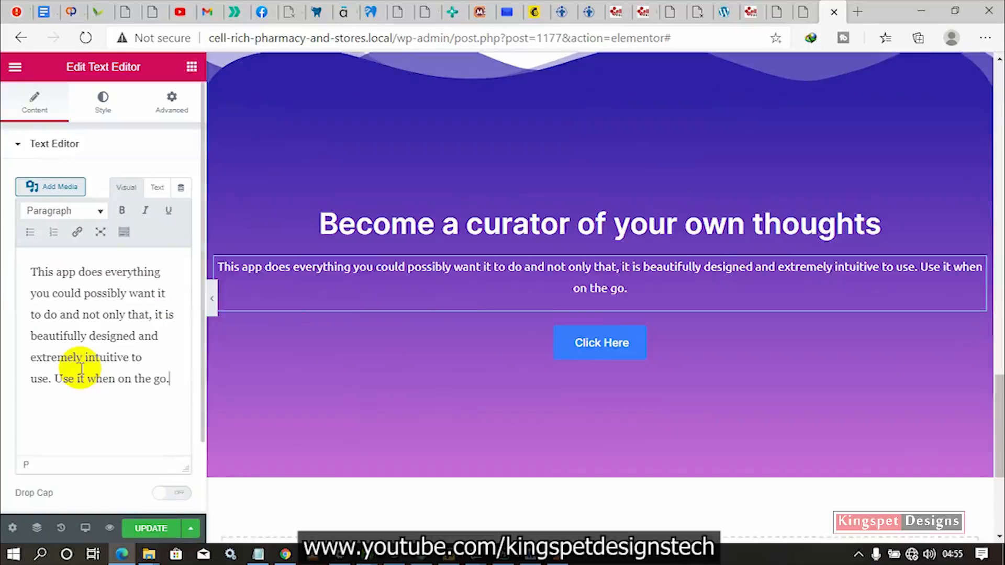
- Replace the button's label with "get it for free", copied from the reference page's button
click(808, 13)
drag(611, 429, 441, 427)
key(ctrl+c)
right_click(452, 426)
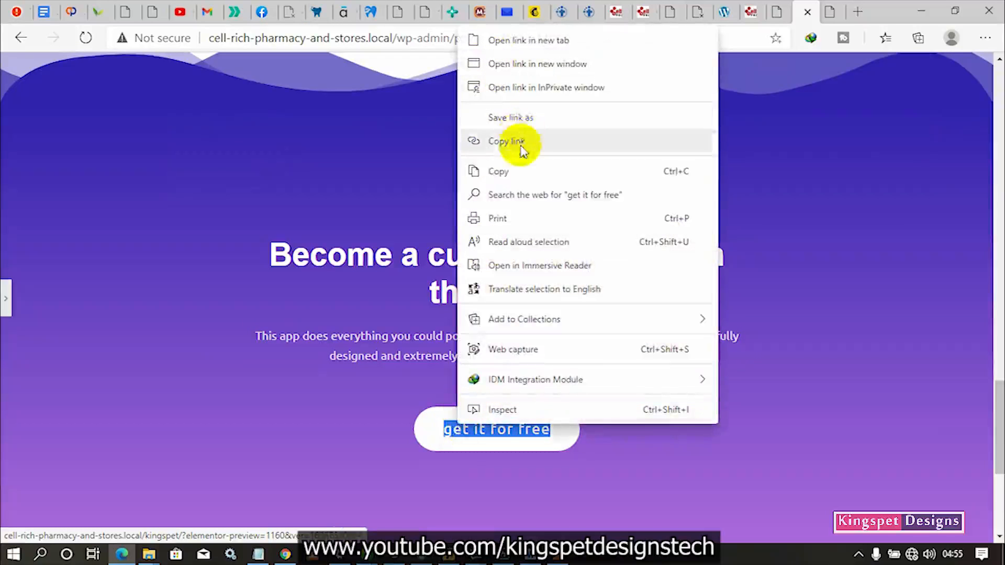
click(512, 172)
click(830, 11)
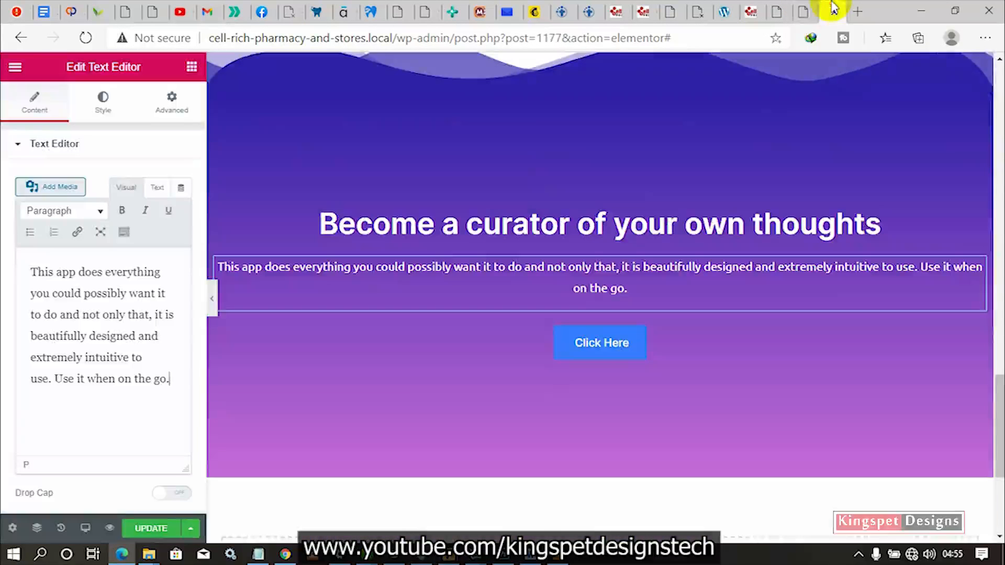
click(607, 357)
drag(137, 212, 108, 209)
right_click(109, 209)
click(176, 208)
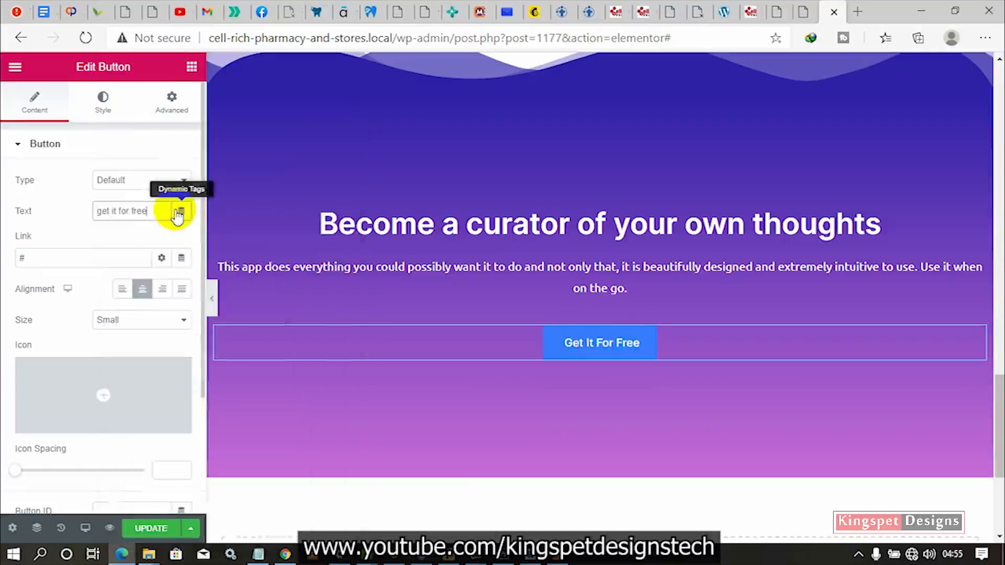
- Try a white (#FFFFFF) background color on the button after viewing the reference page's button
click(807, 13)
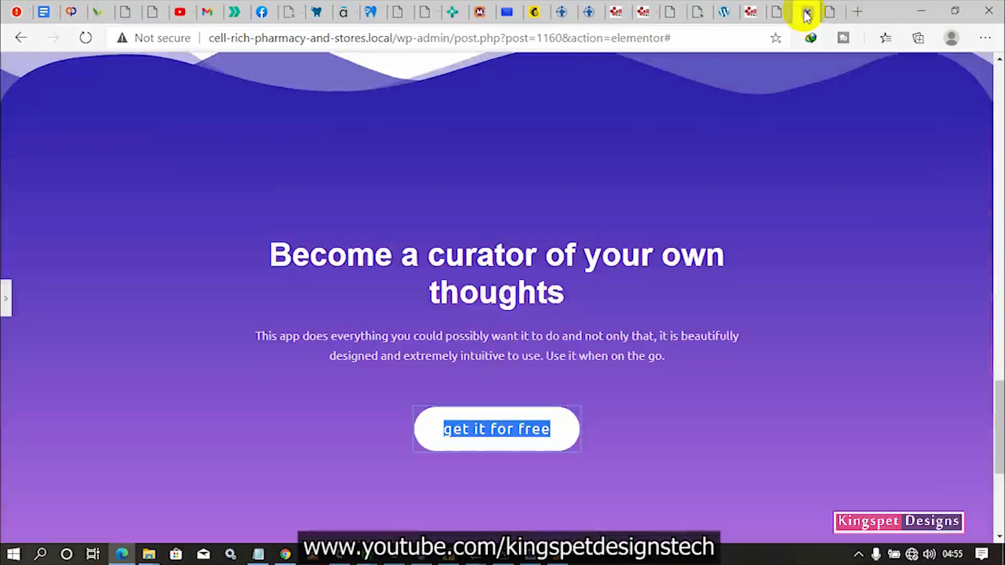
click(827, 11)
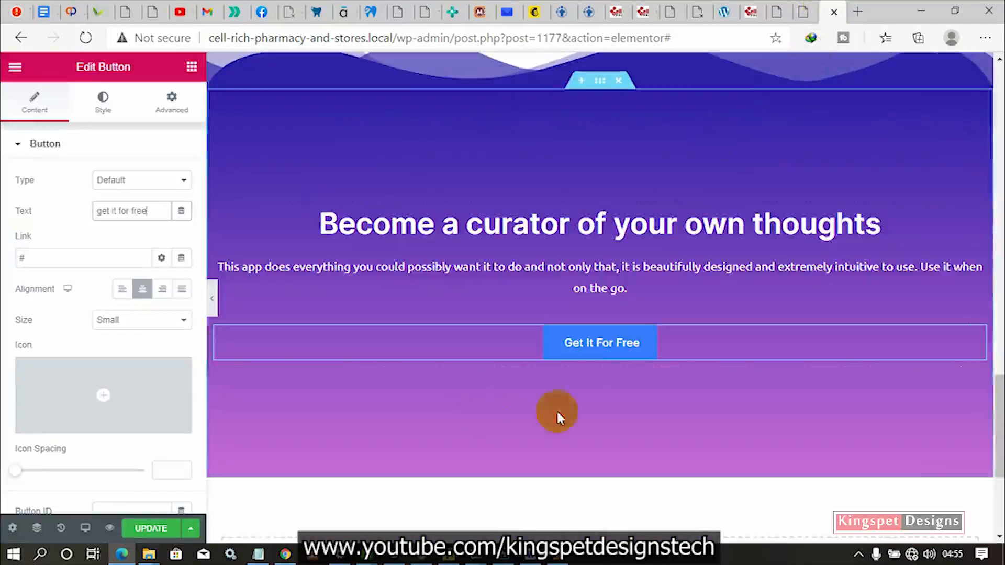
click(104, 108)
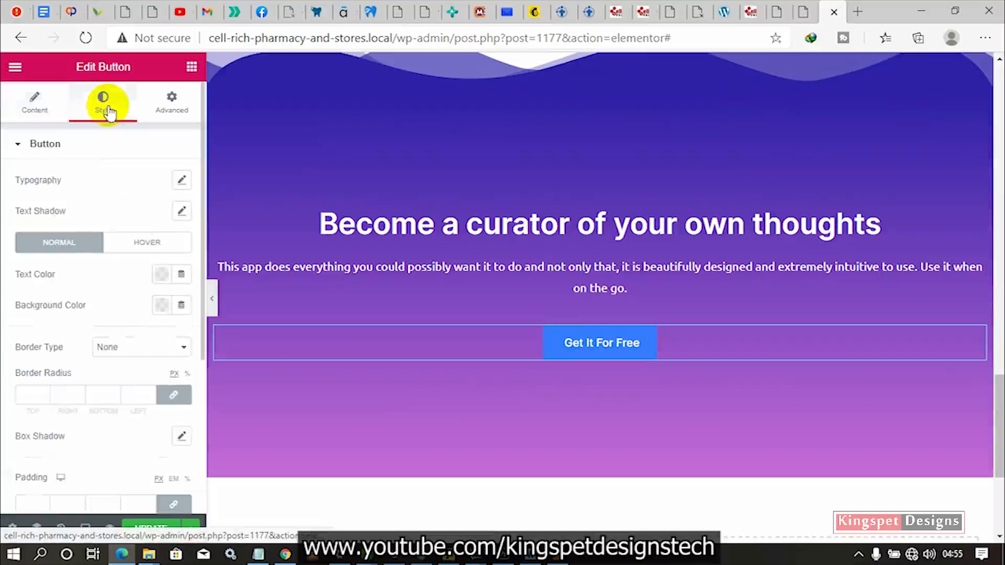
click(161, 306)
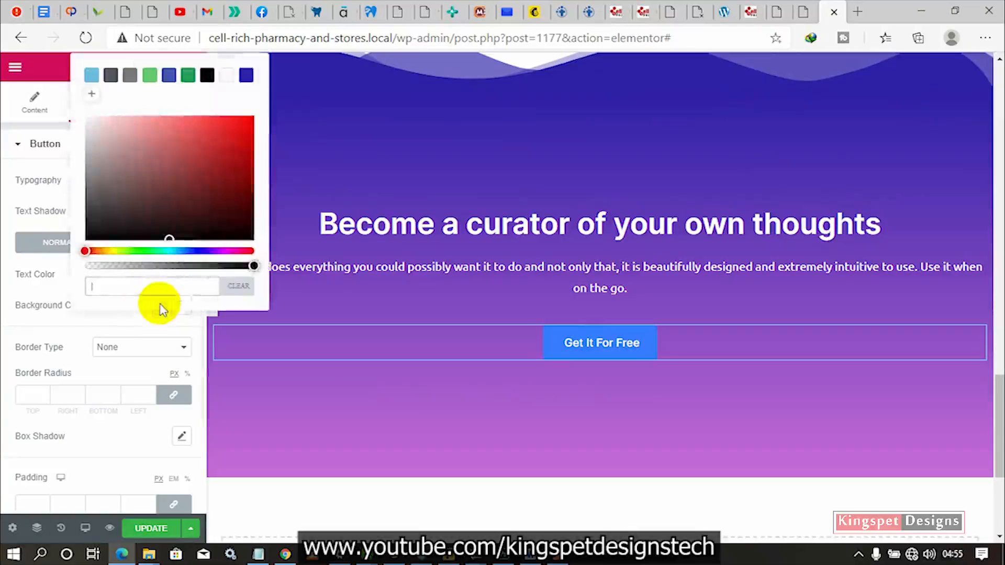
drag(176, 176, 42, 99)
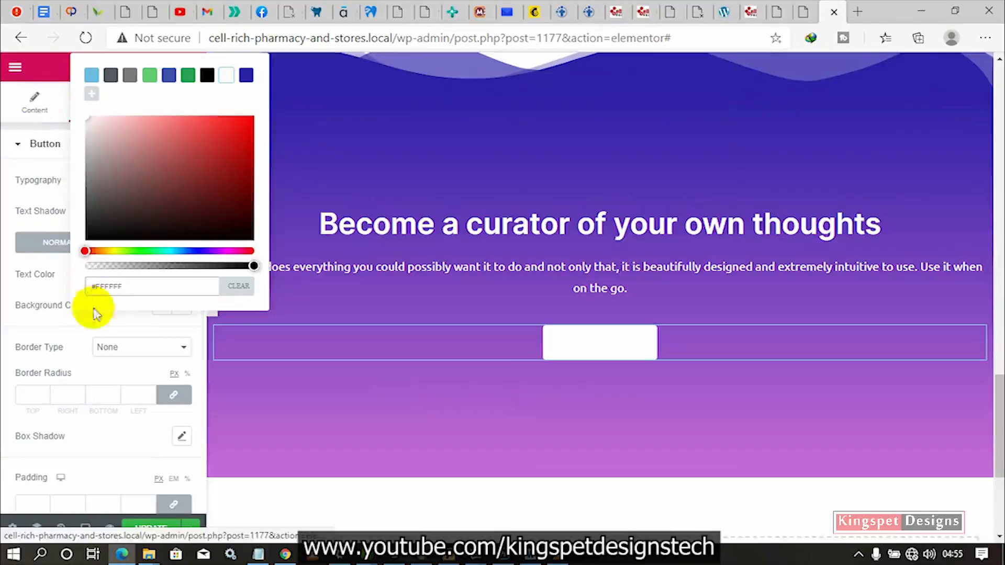
- Recheck the reference page's button color and set the new button's background to light blue #6EC1E4
click(799, 15)
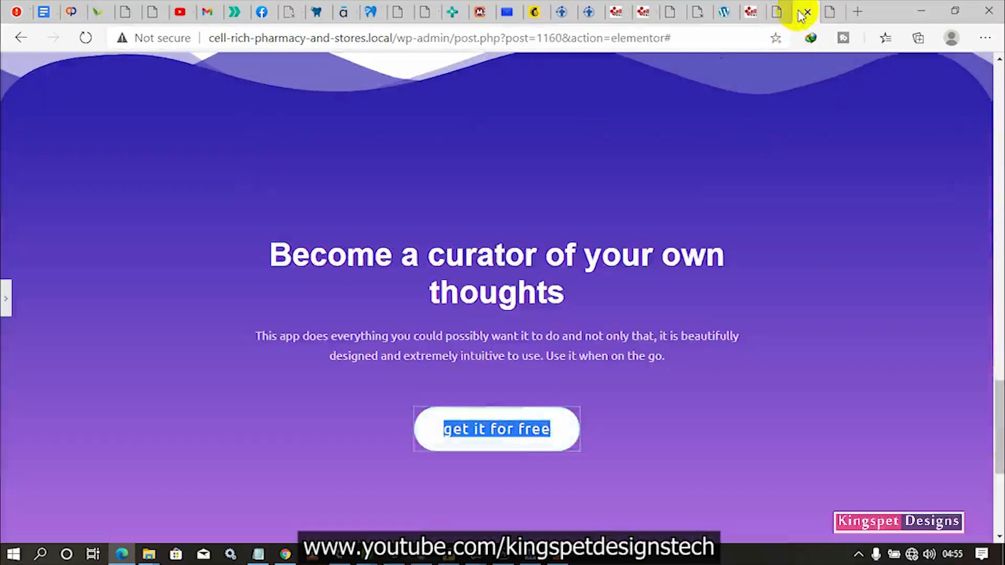
click(802, 401)
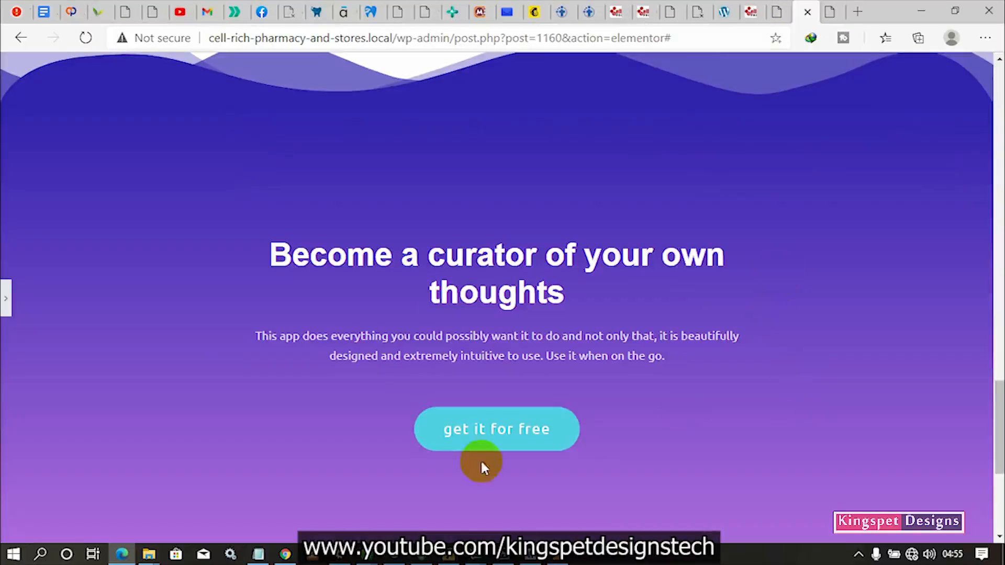
click(831, 7)
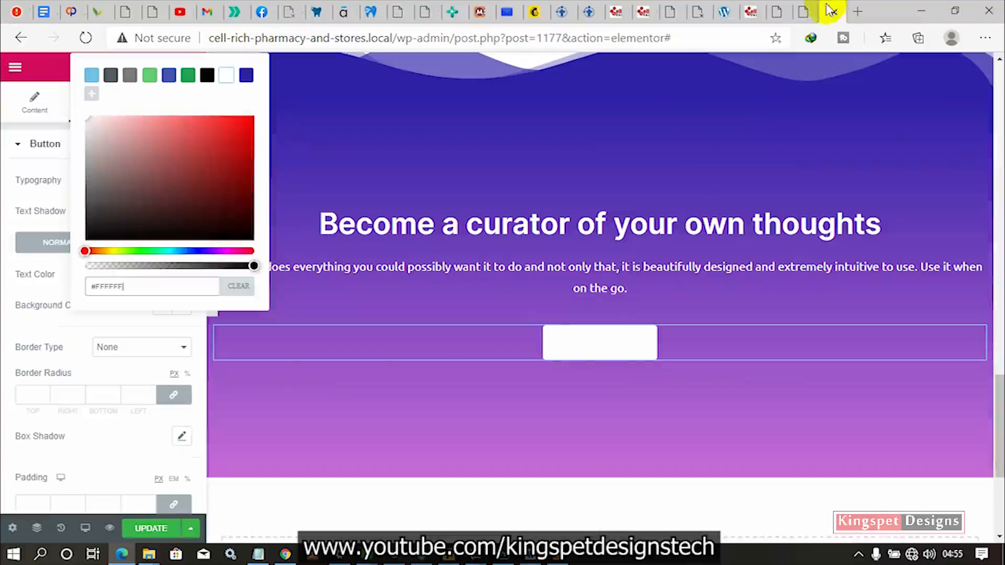
click(47, 324)
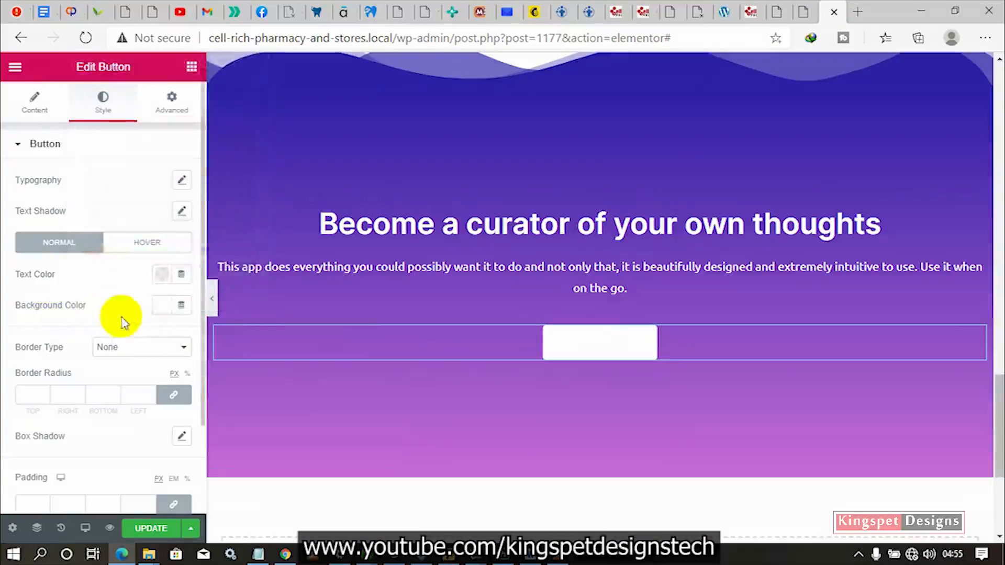
click(157, 310)
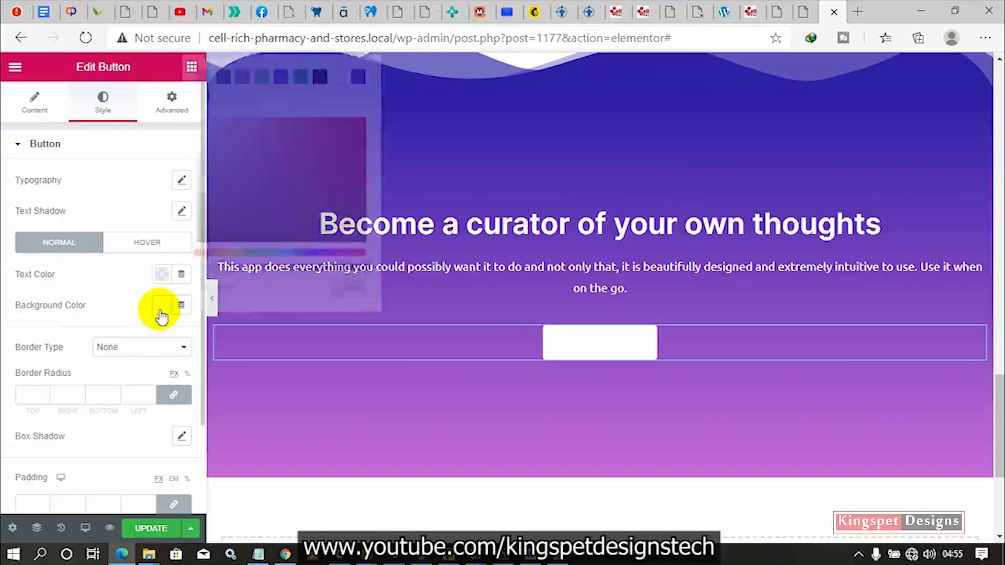
click(205, 79)
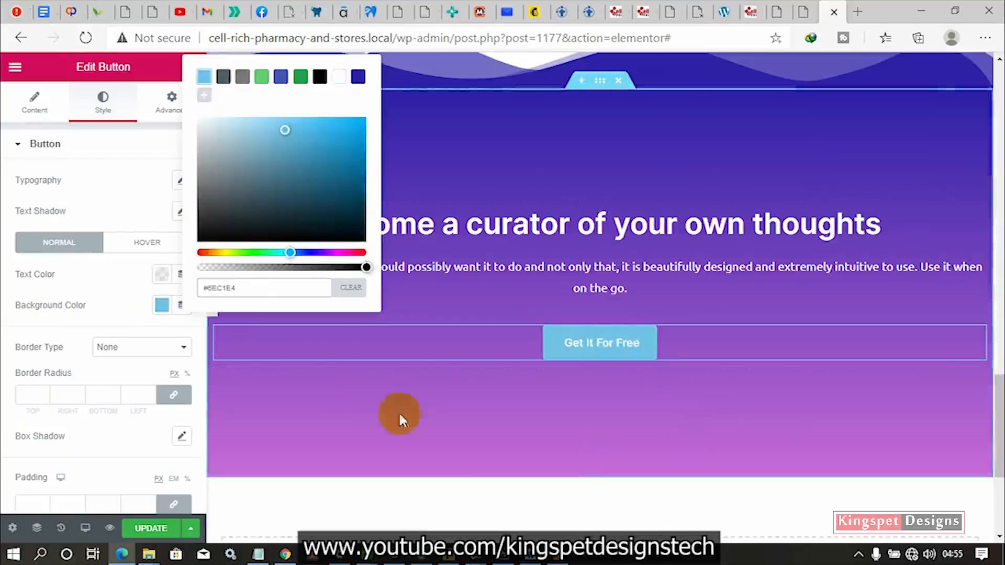
- Set the button's hover background color to white #FFFFFF and check the hover look of the reference page's button
click(151, 308)
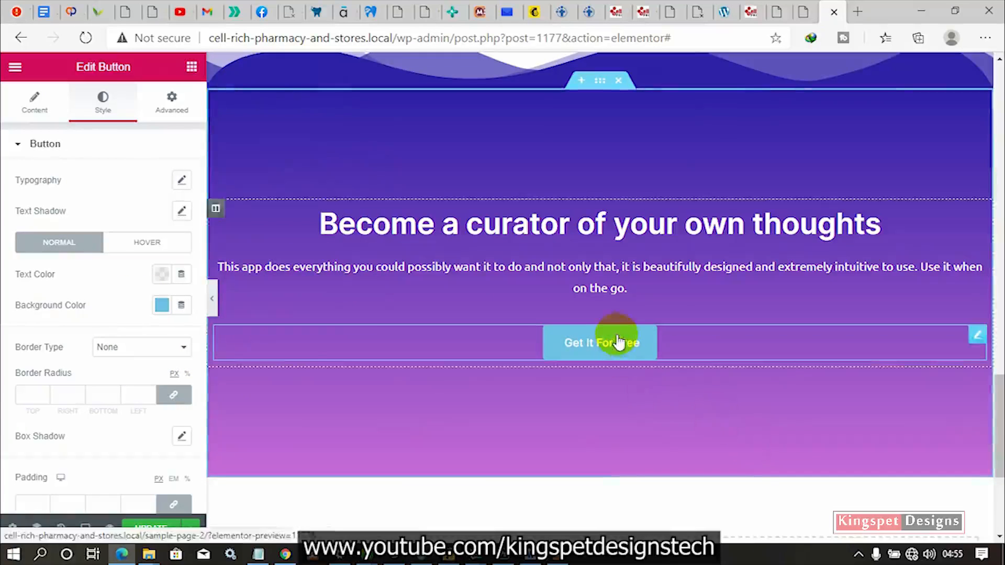
click(155, 236)
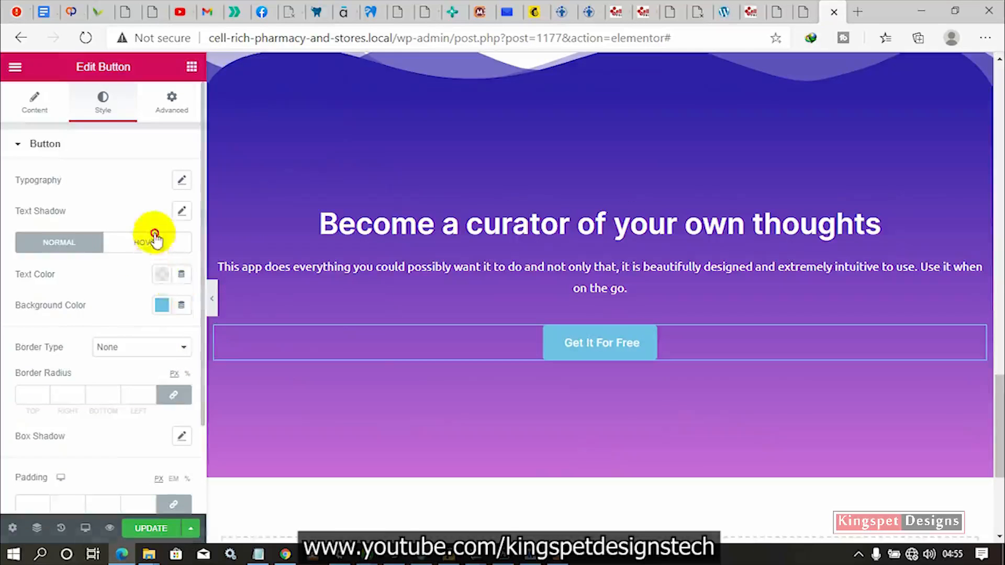
click(164, 307)
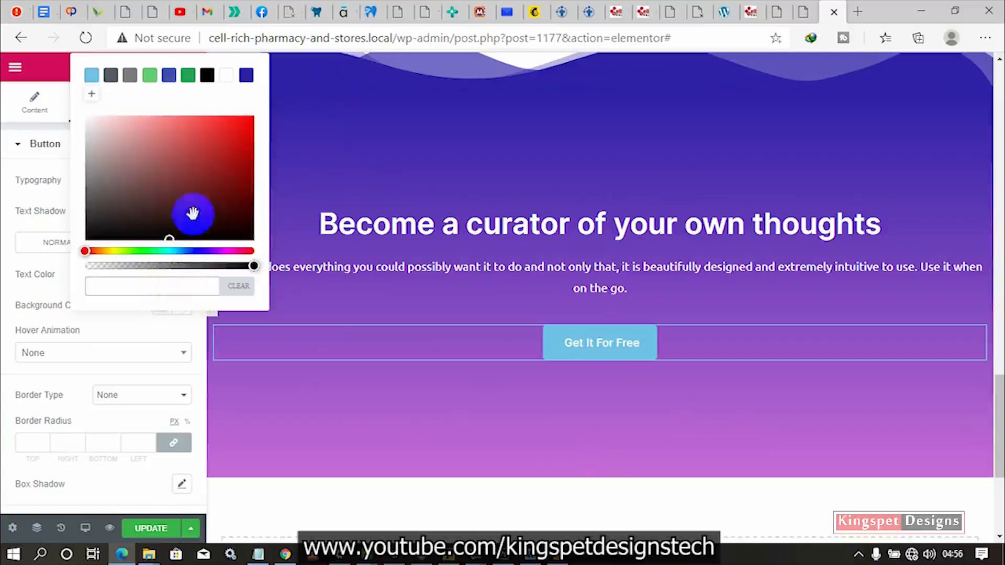
drag(193, 214, 27, 93)
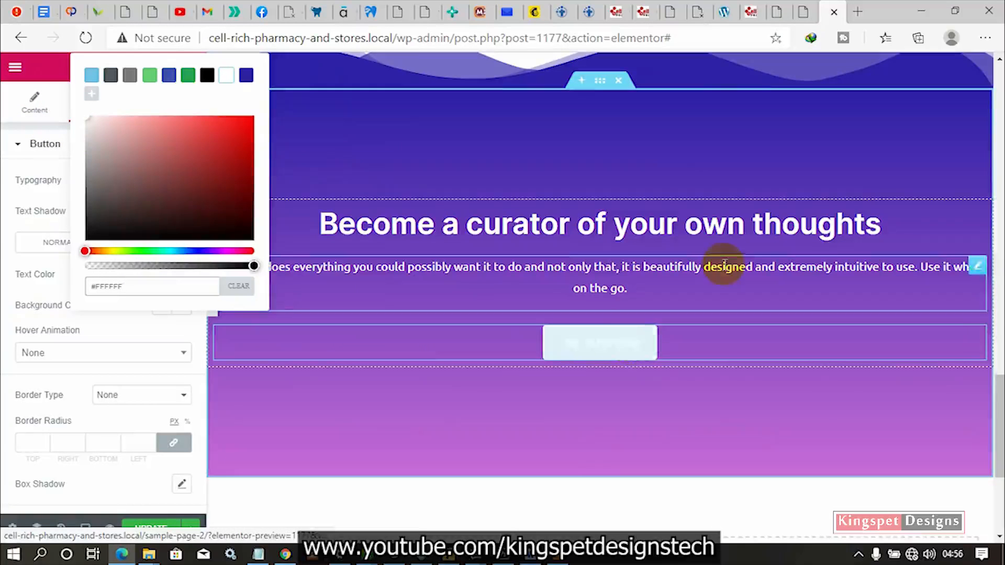
click(803, 8)
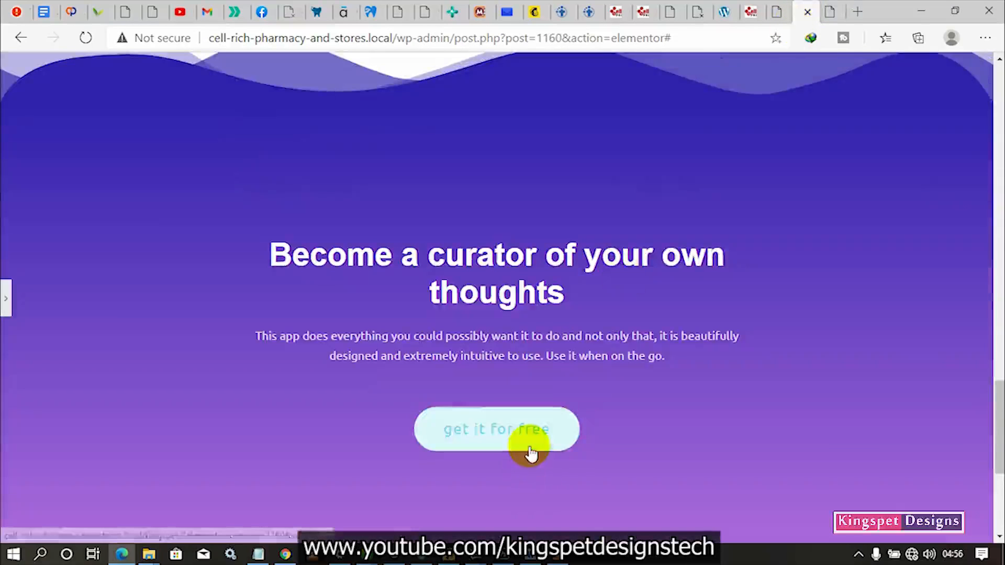
click(832, 12)
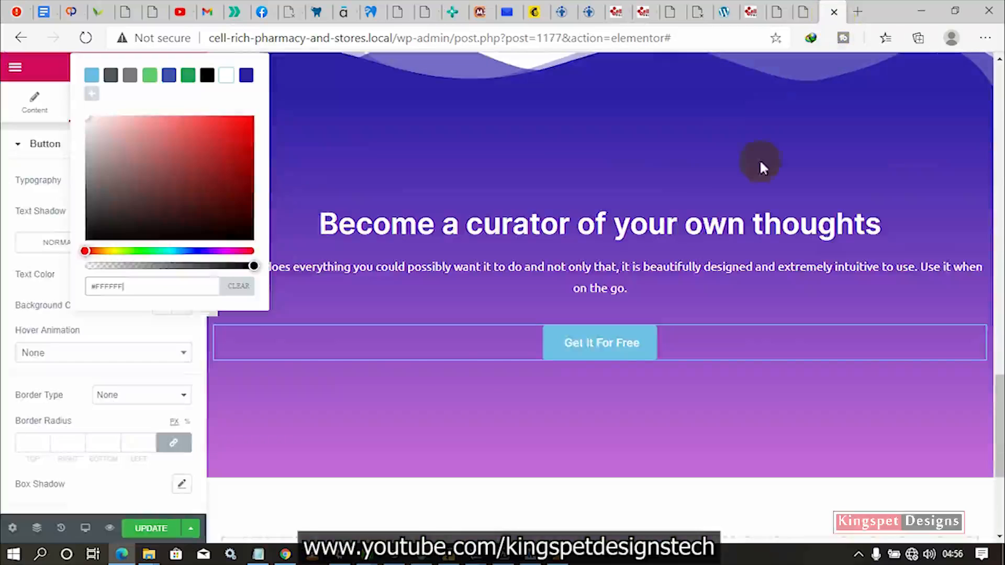
click(41, 287)
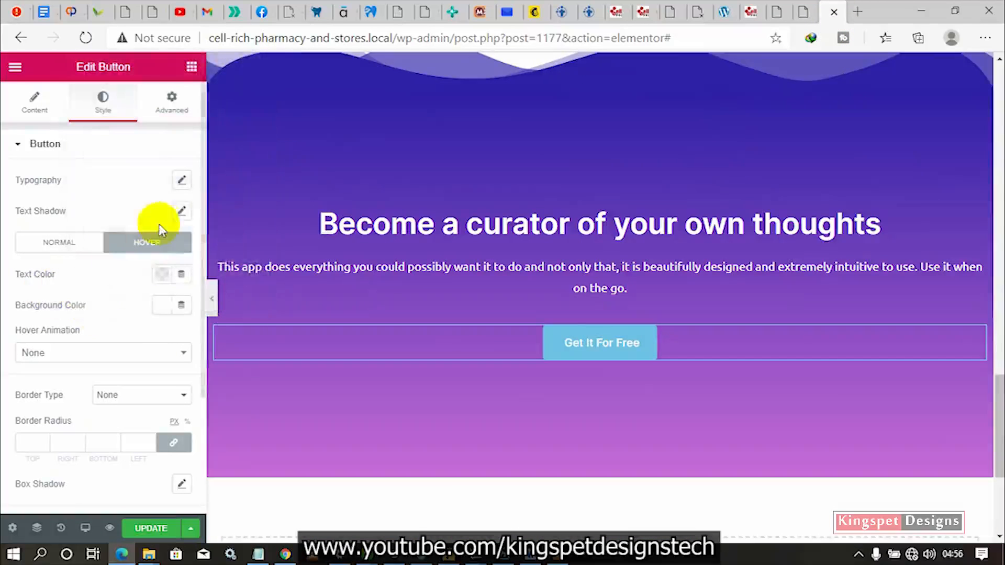
- Try green #61CE70 and dark blue #2D20A7 as the button's hover text color
click(165, 276)
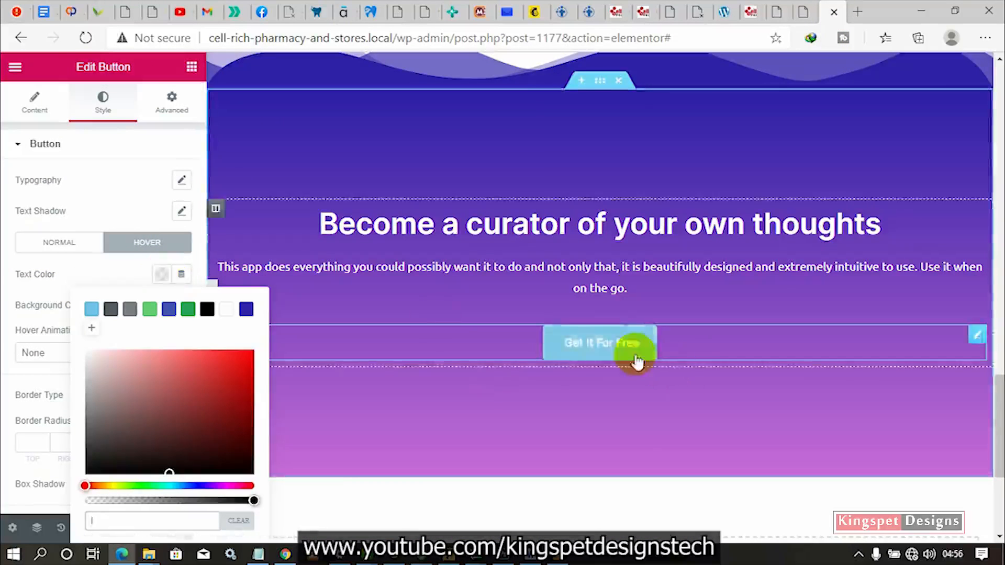
click(205, 311)
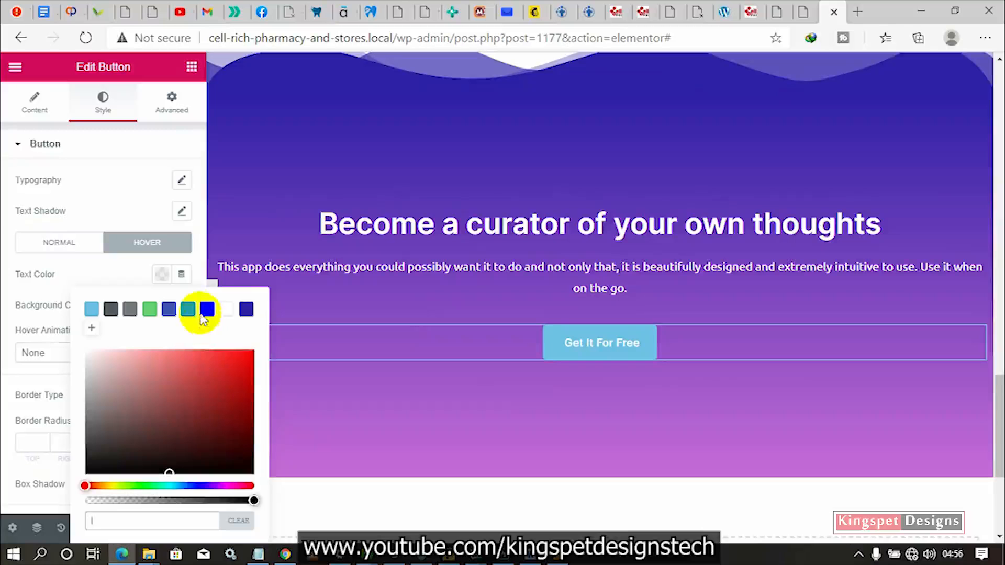
click(150, 310)
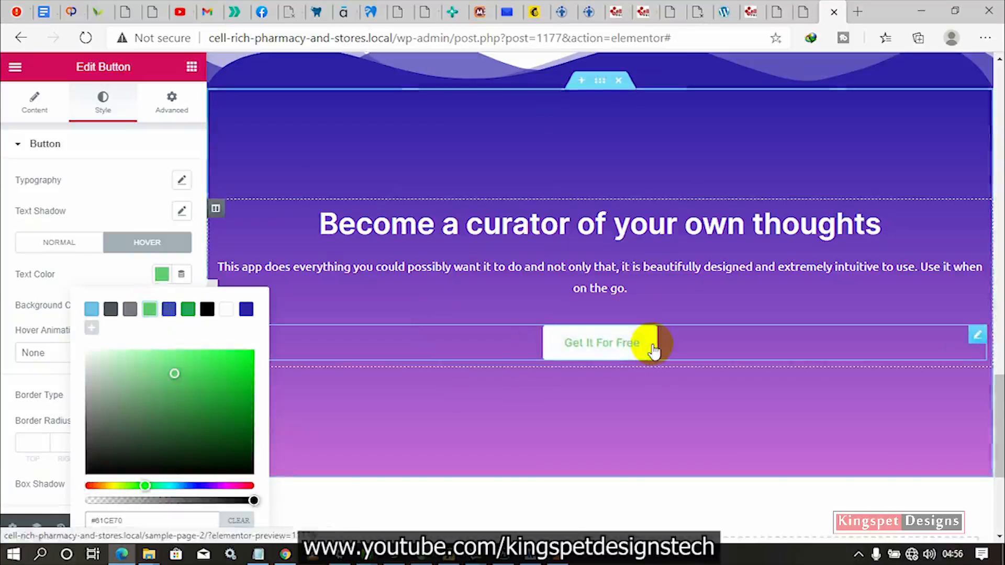
click(119, 273)
click(160, 282)
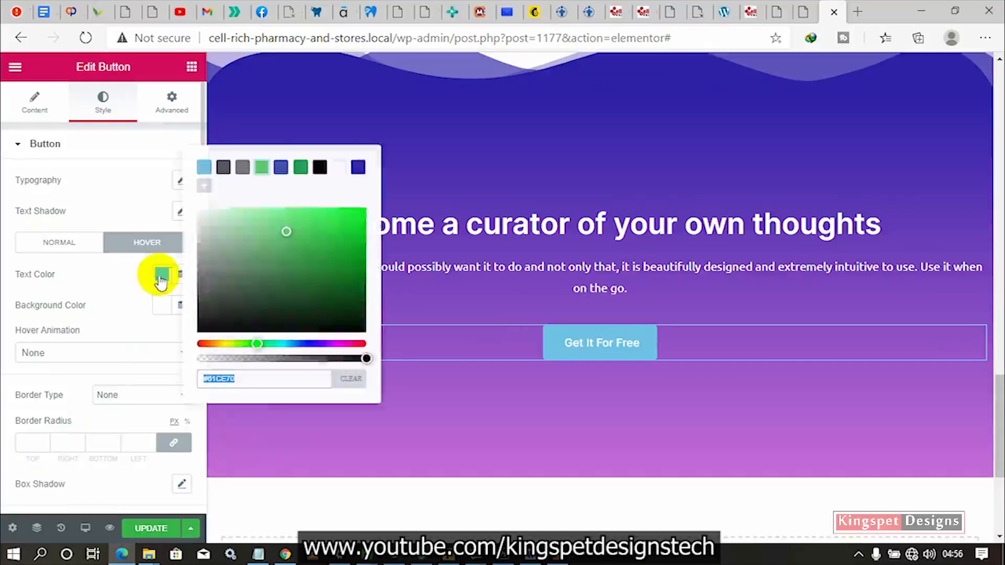
click(358, 167)
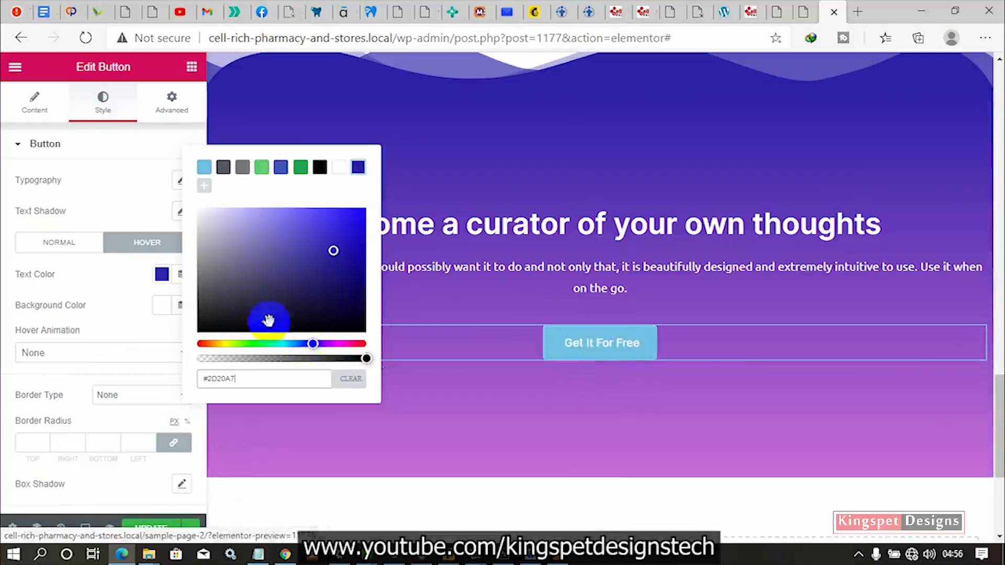
click(83, 305)
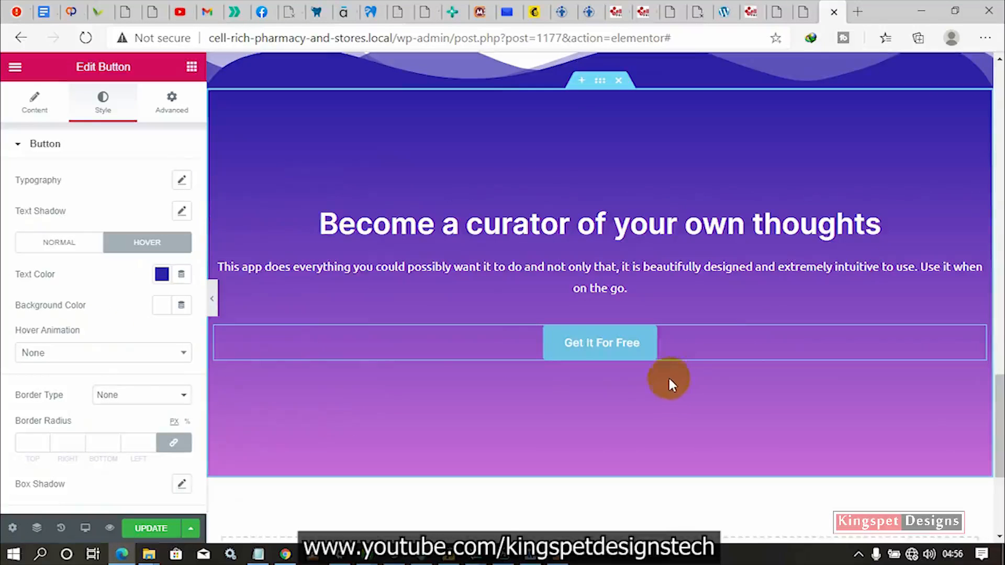
- Set the button's hover text color to light blue #6EC1E4
click(161, 275)
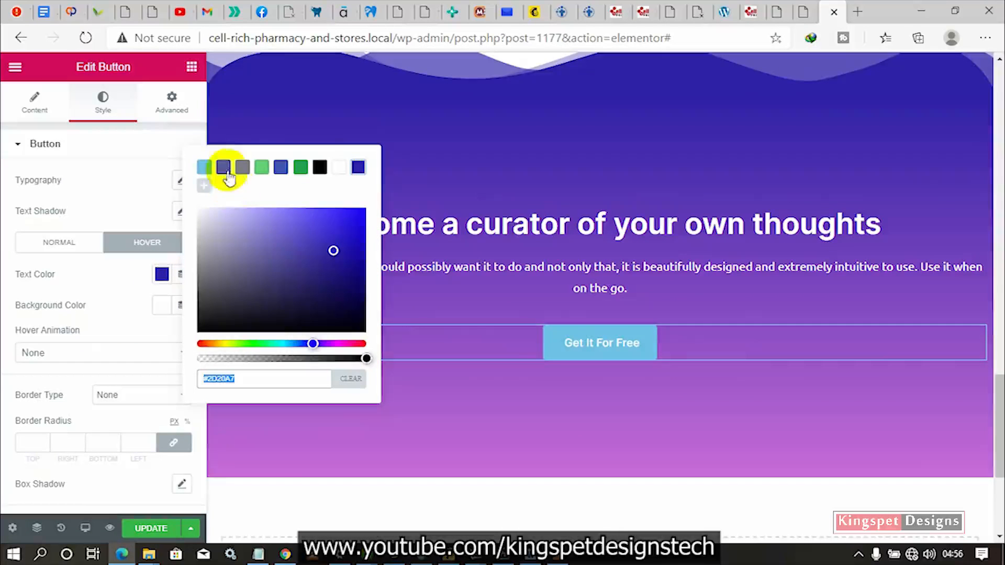
click(201, 169)
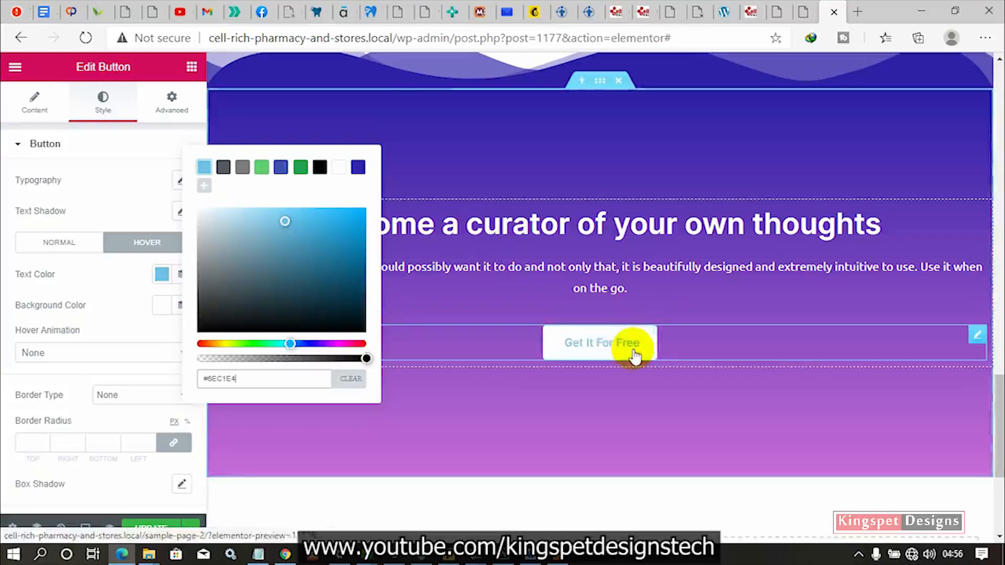
click(139, 306)
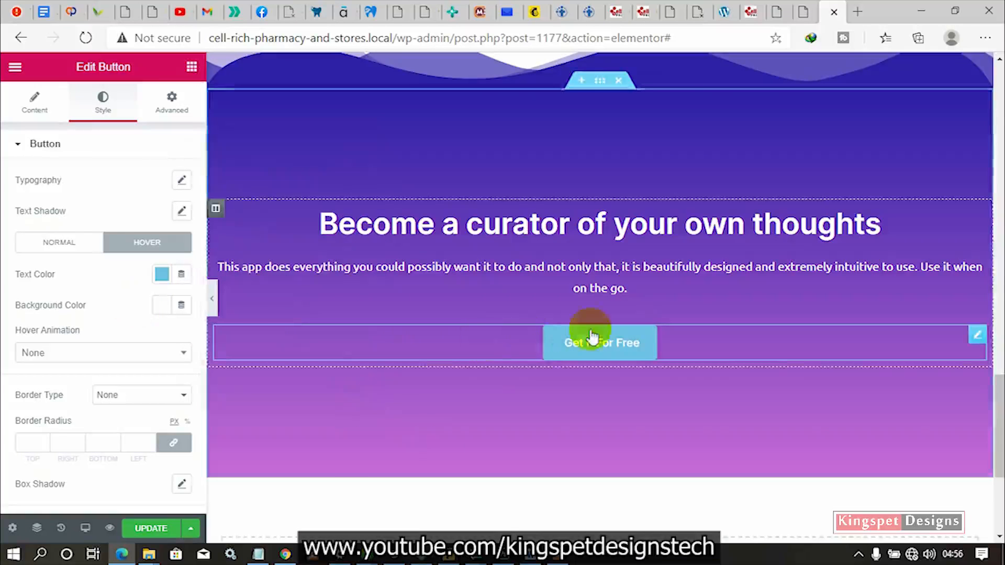
- Give the button a 25 px border radius on all corners, compare it with the reference page and preview the section at full width
scroll(170, 407, down, 3)
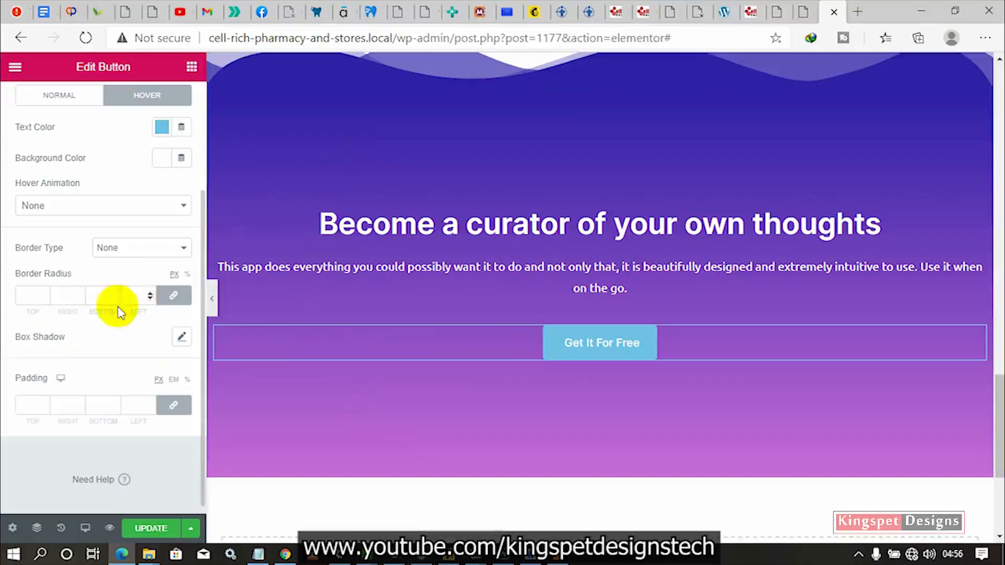
click(91, 308)
text(25)
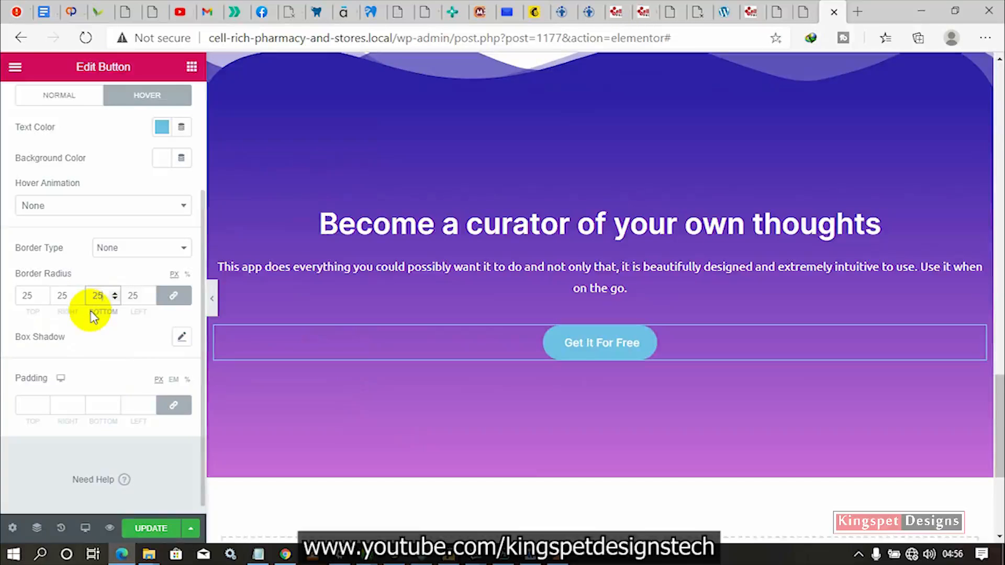
click(809, 13)
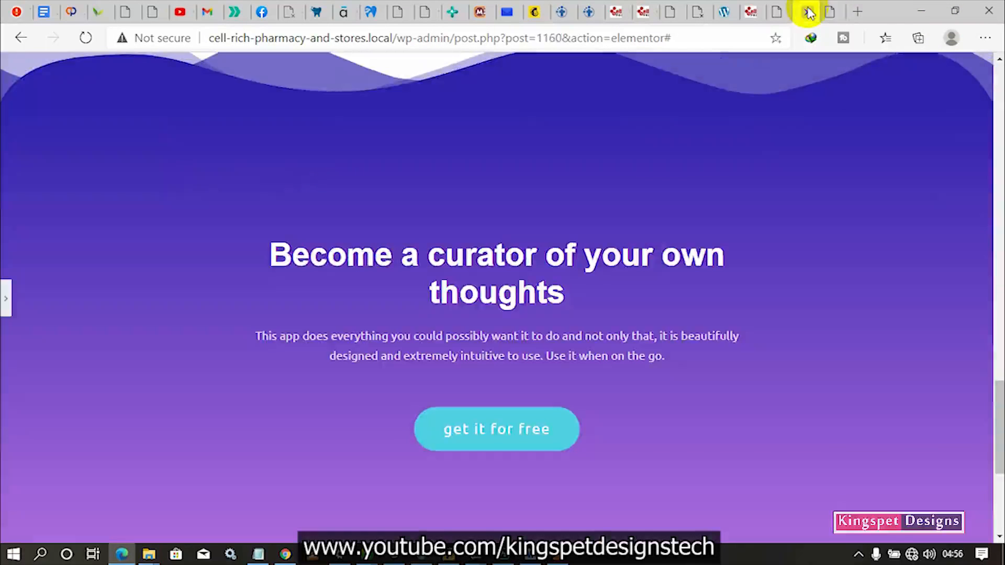
click(809, 12)
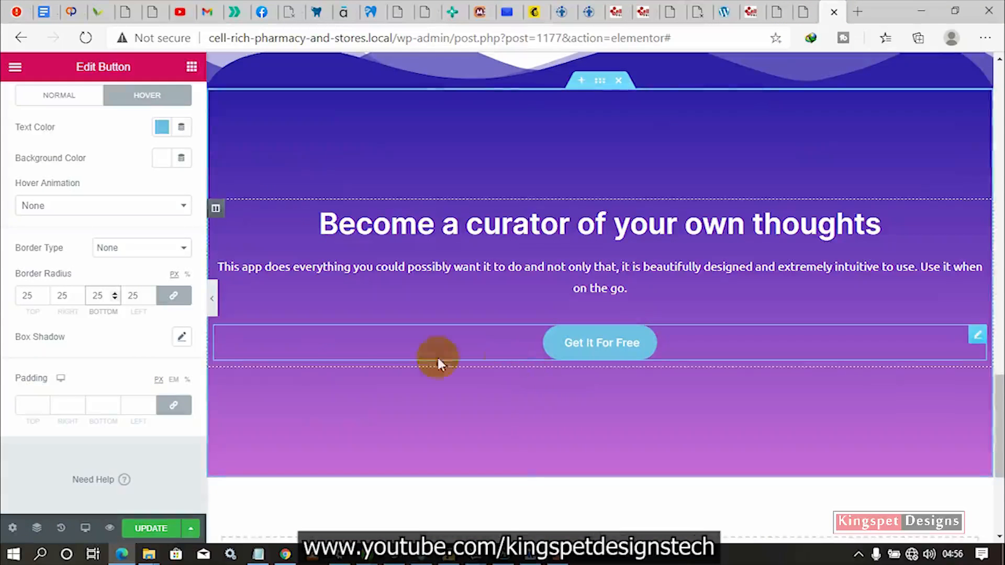
click(213, 298)
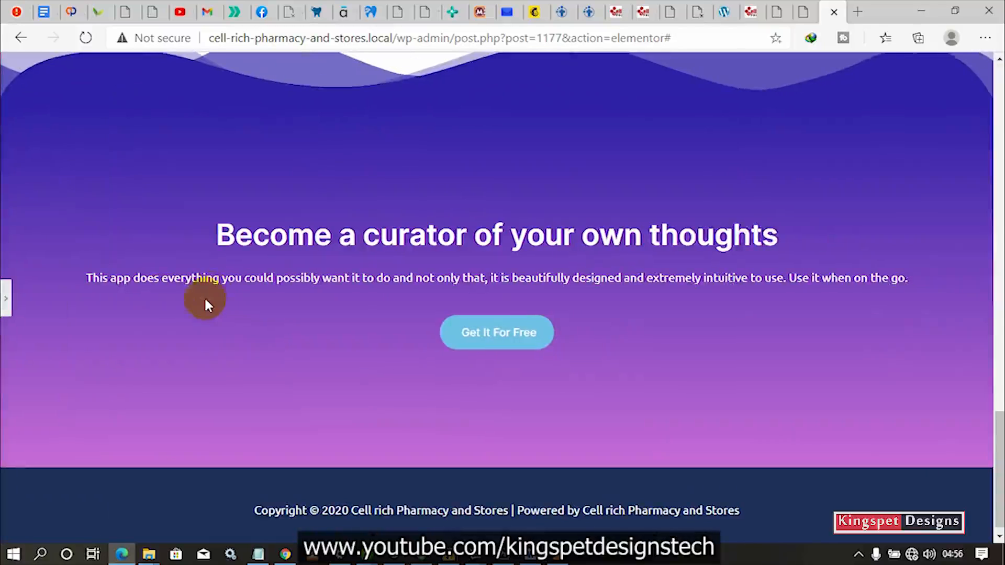
click(9, 310)
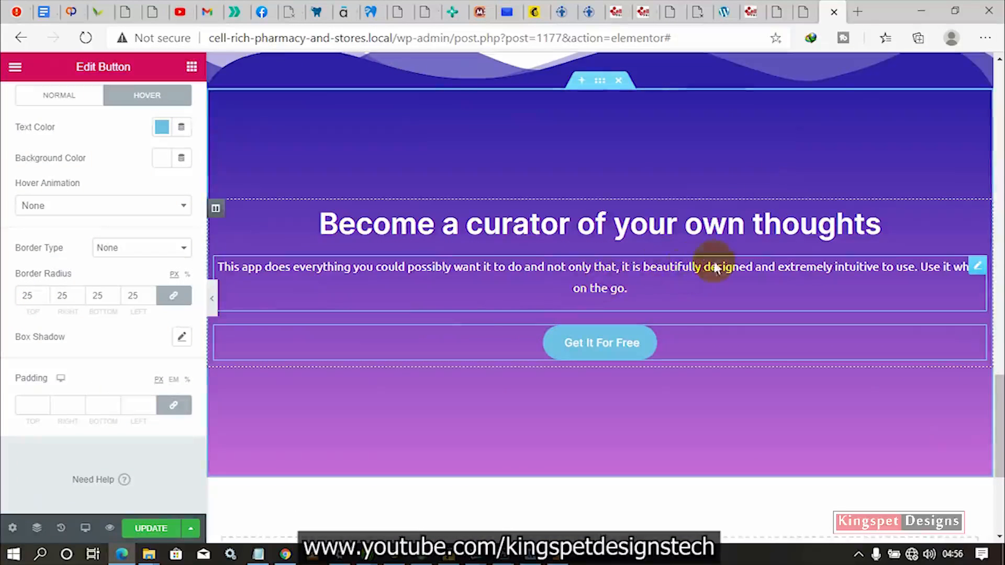
- On the reference page, copy the content width value from the layout settings of the "Become a curator of your own thoughts" section
click(809, 8)
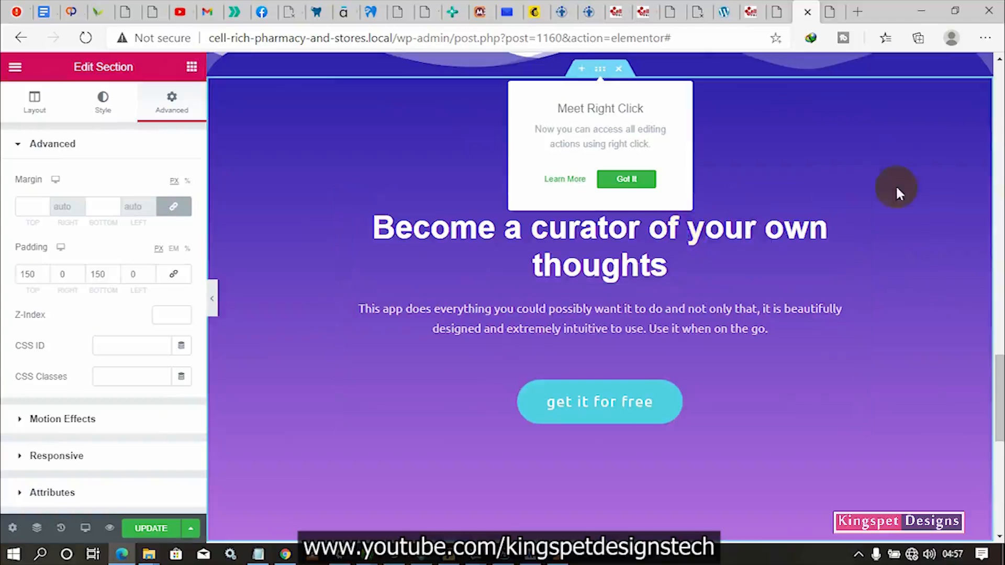
click(346, 198)
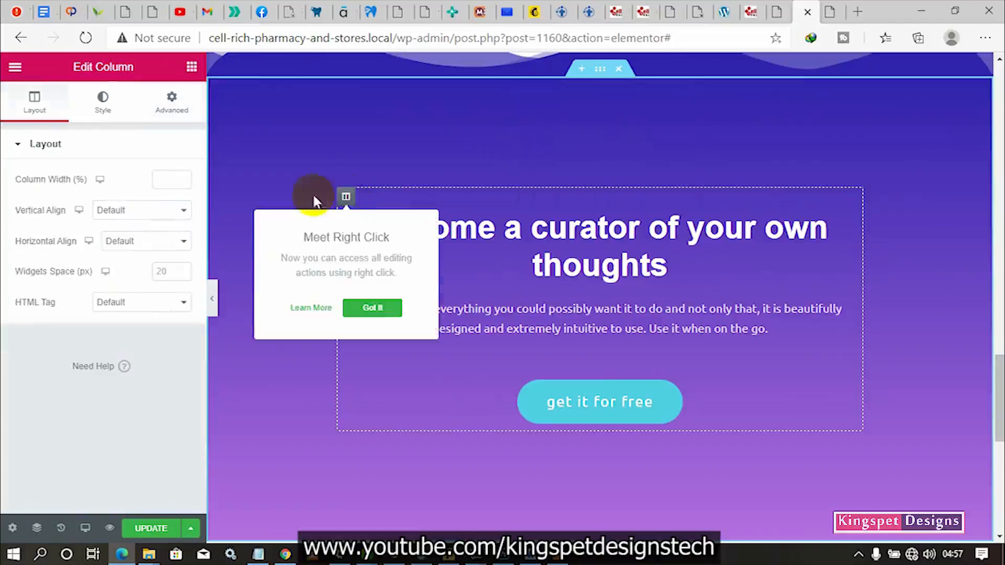
click(600, 69)
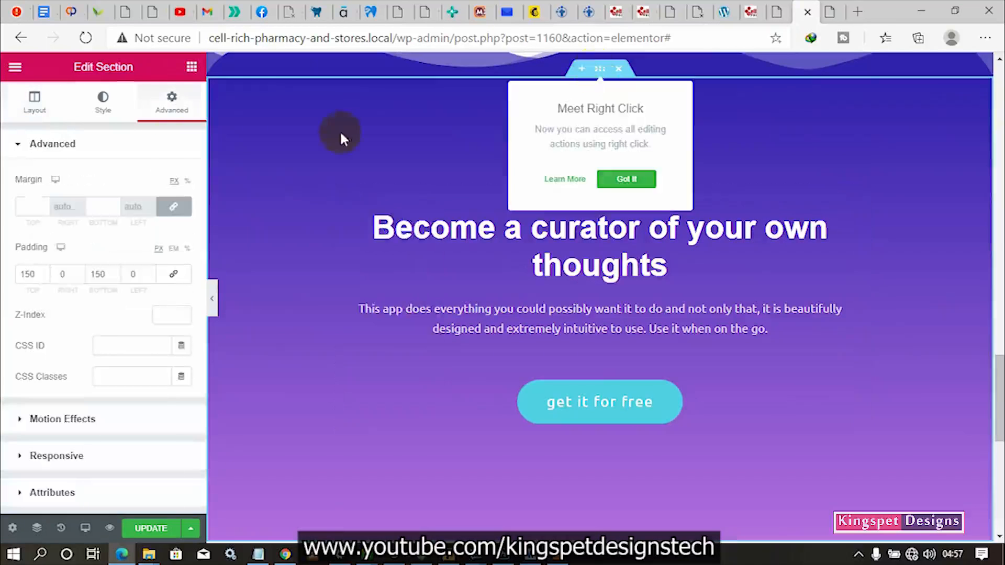
click(35, 102)
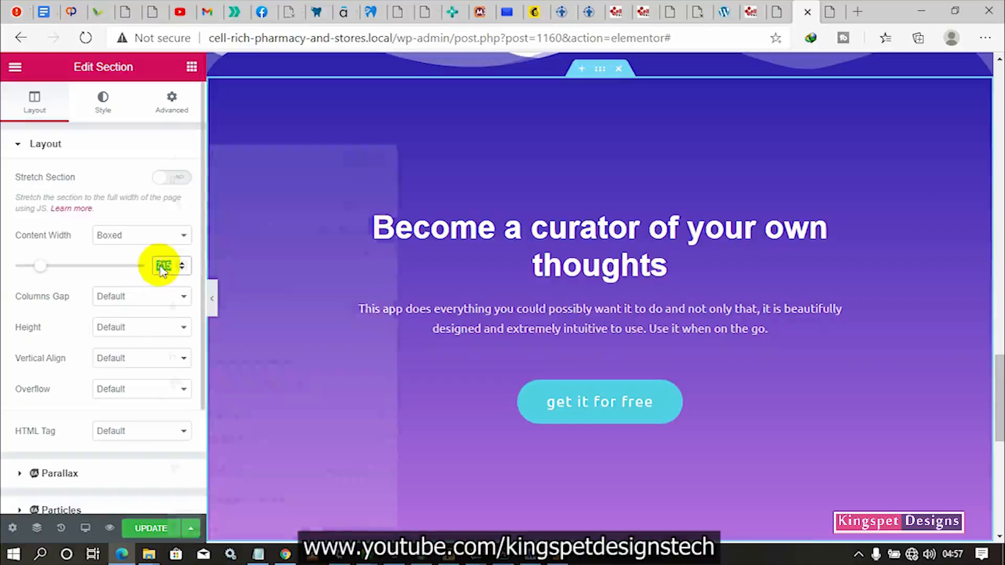
right_click(163, 265)
click(262, 183)
- Set the new page's curator section to the copied boxed content width of 715 and preview it at full width
click(831, 11)
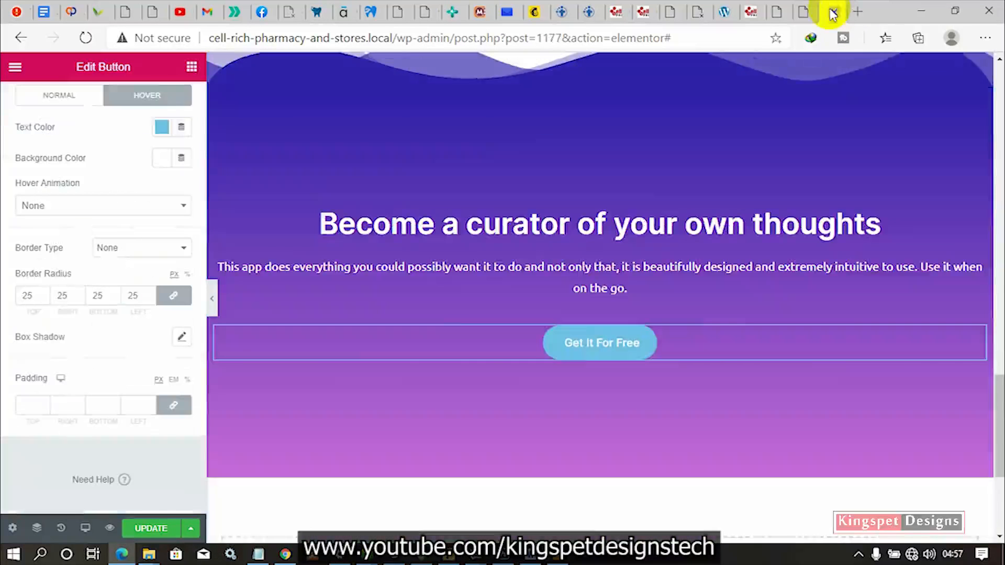
click(601, 81)
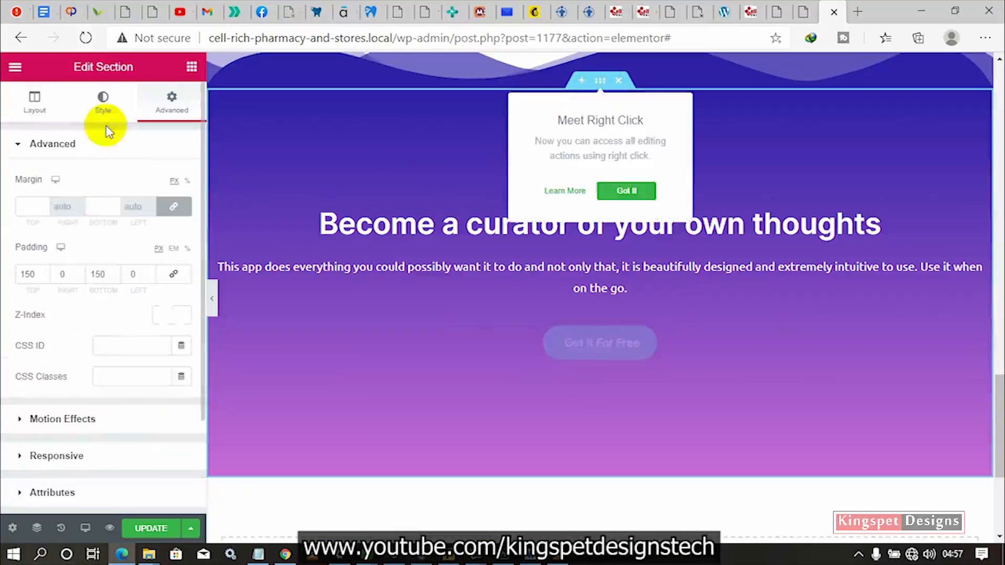
click(34, 102)
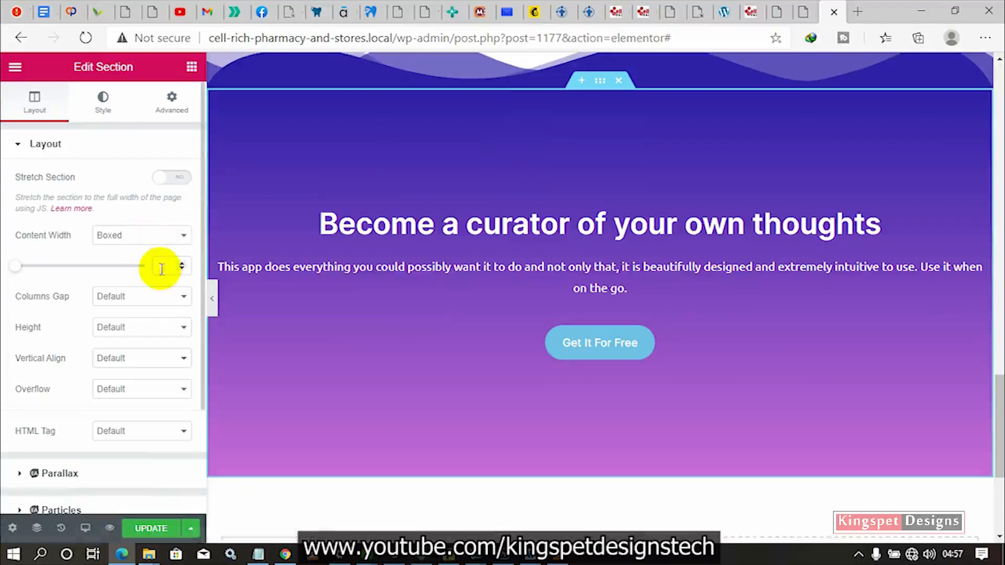
right_click(161, 269)
click(198, 285)
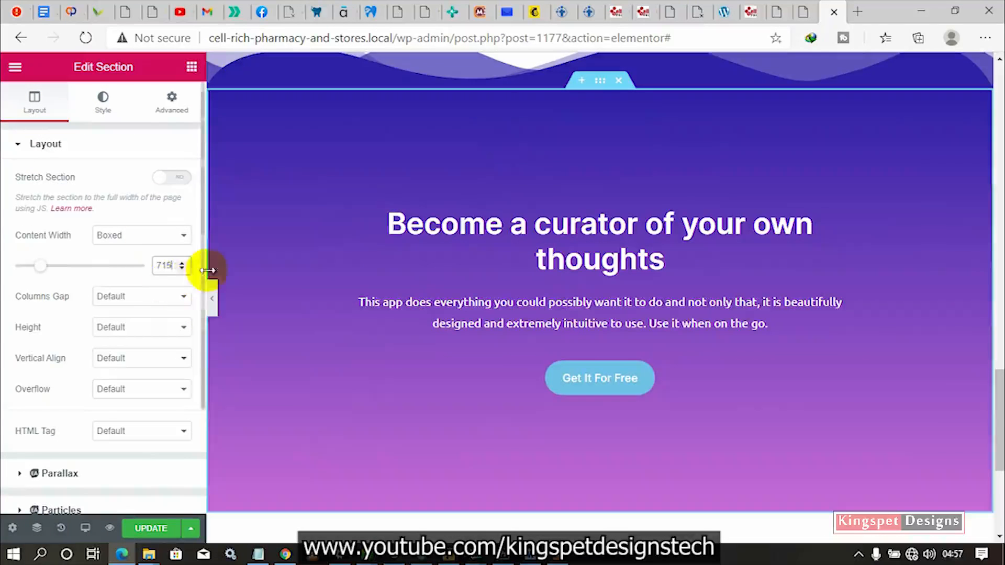
click(212, 301)
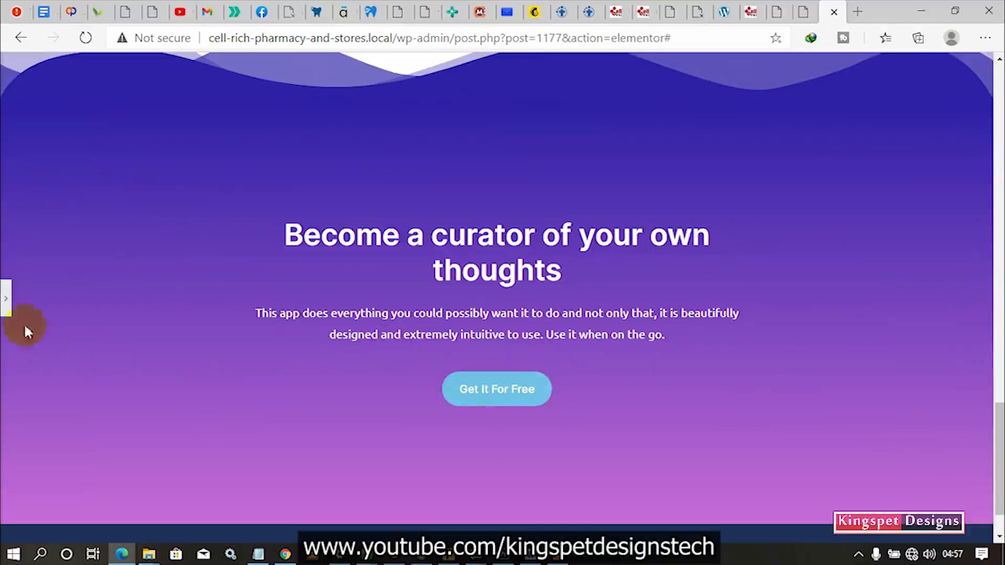
click(6, 302)
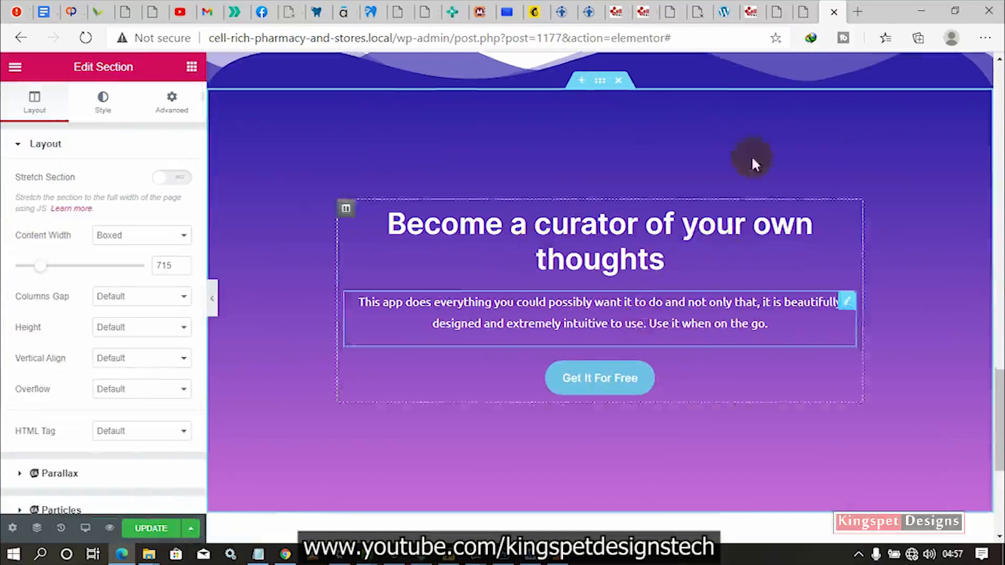
- Compare the curator section with the reference page and set its heading's font size to 45 px
click(806, 8)
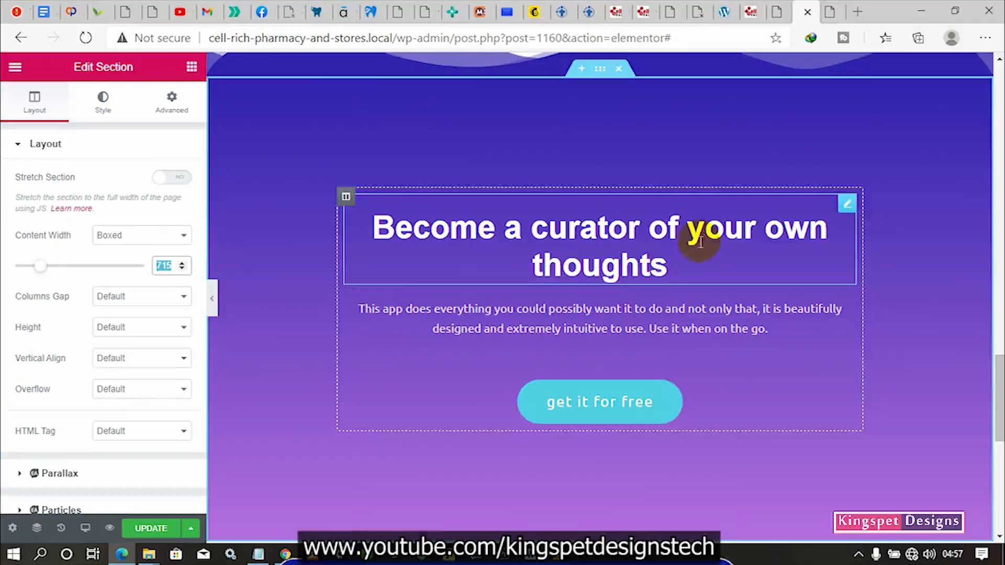
click(829, 15)
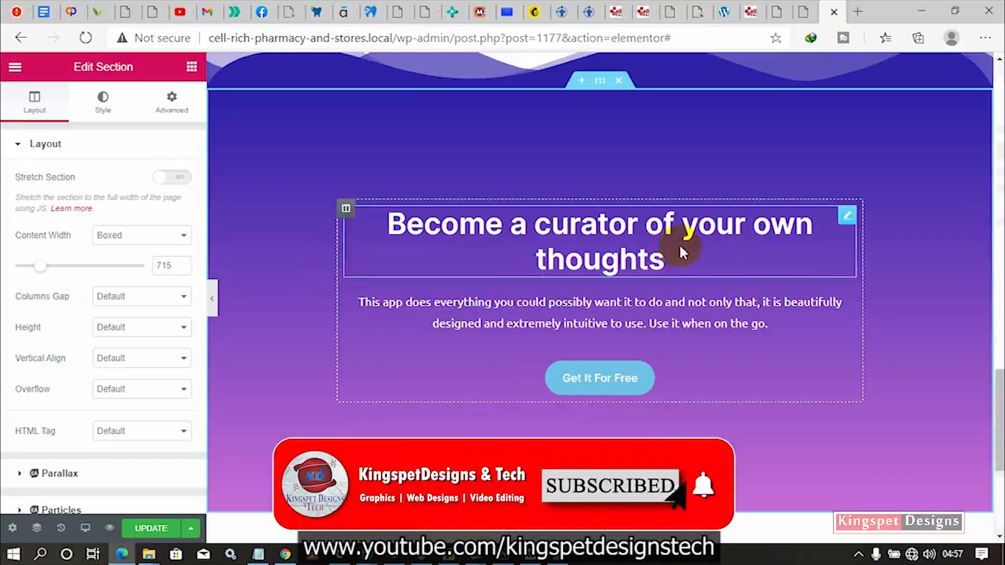
click(415, 232)
click(105, 111)
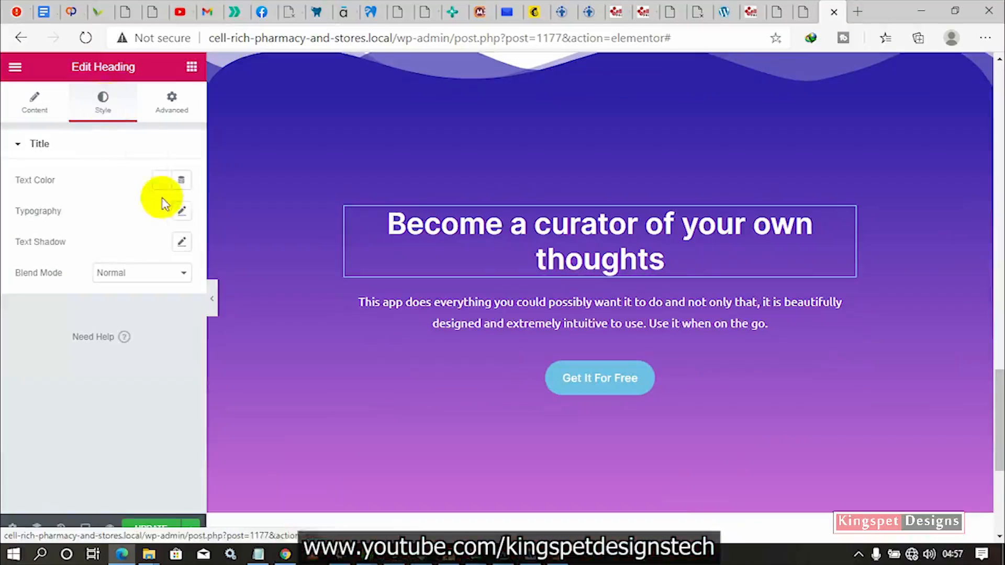
click(181, 210)
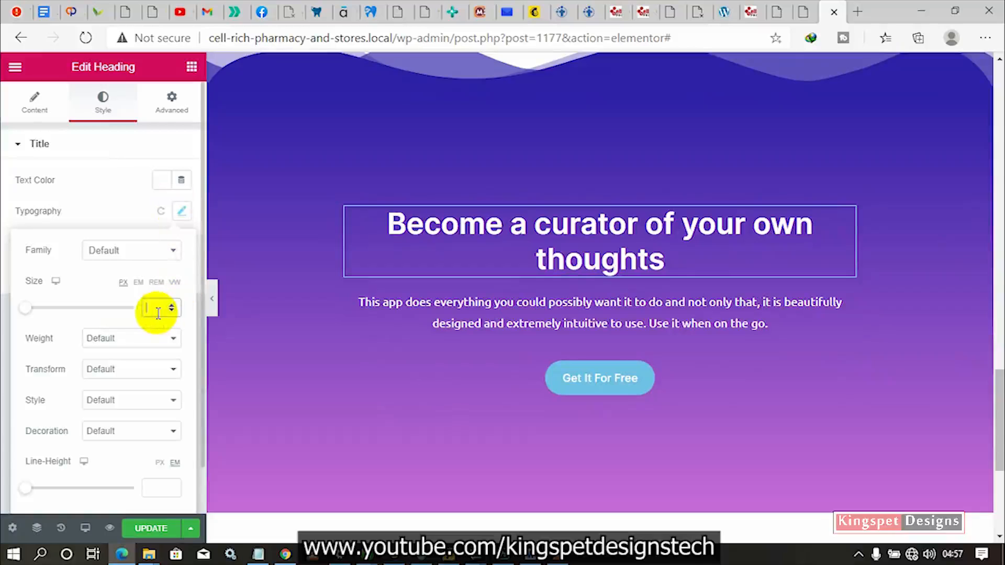
text(4)
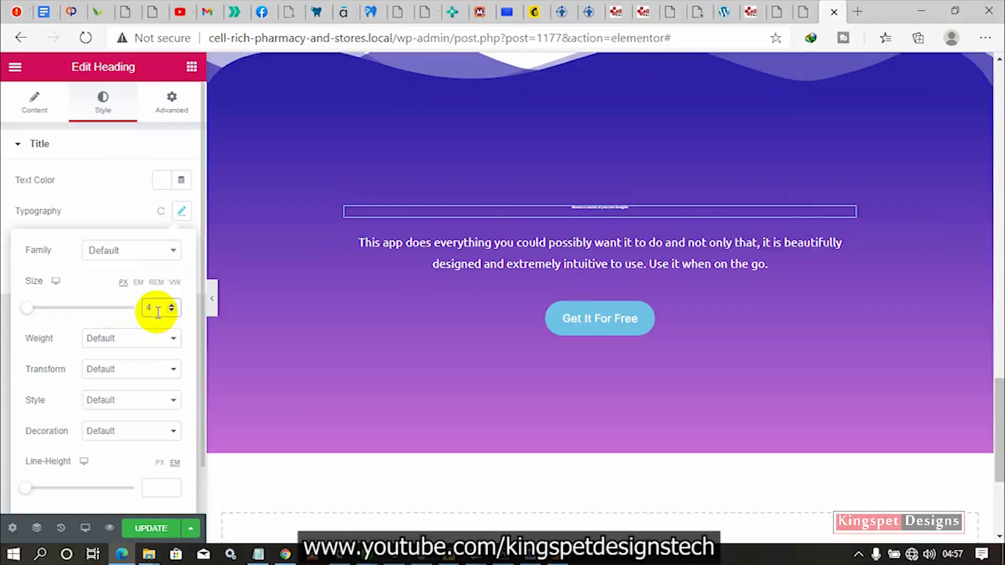
text(5)
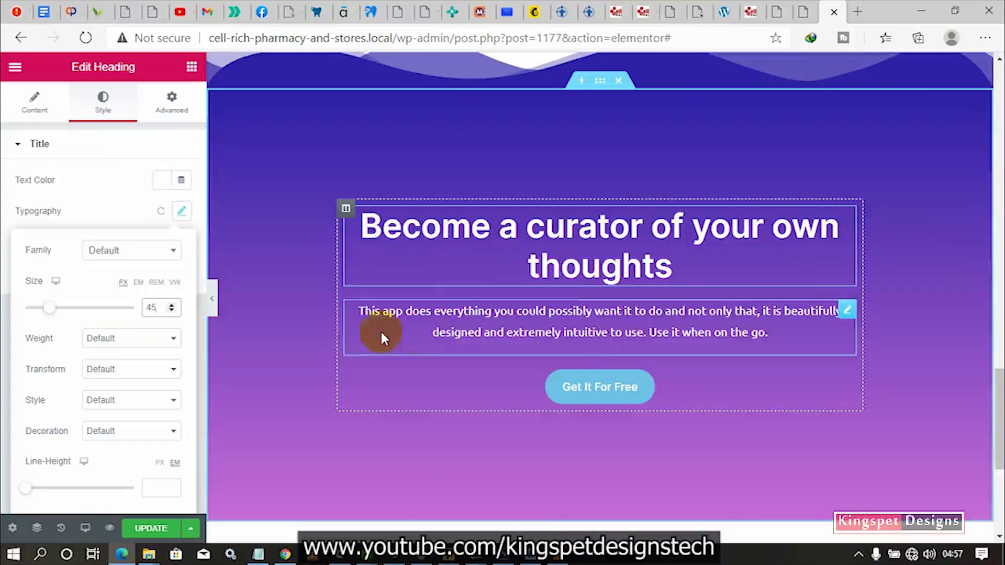
- Set the font size of the paragraph under the curator heading to 20 px and preview the section at full width
click(542, 325)
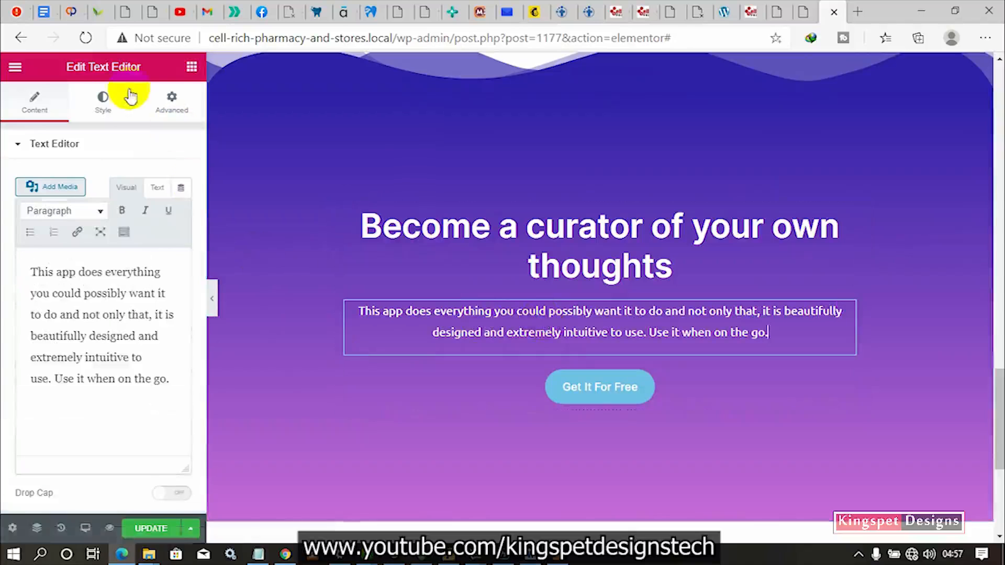
click(102, 101)
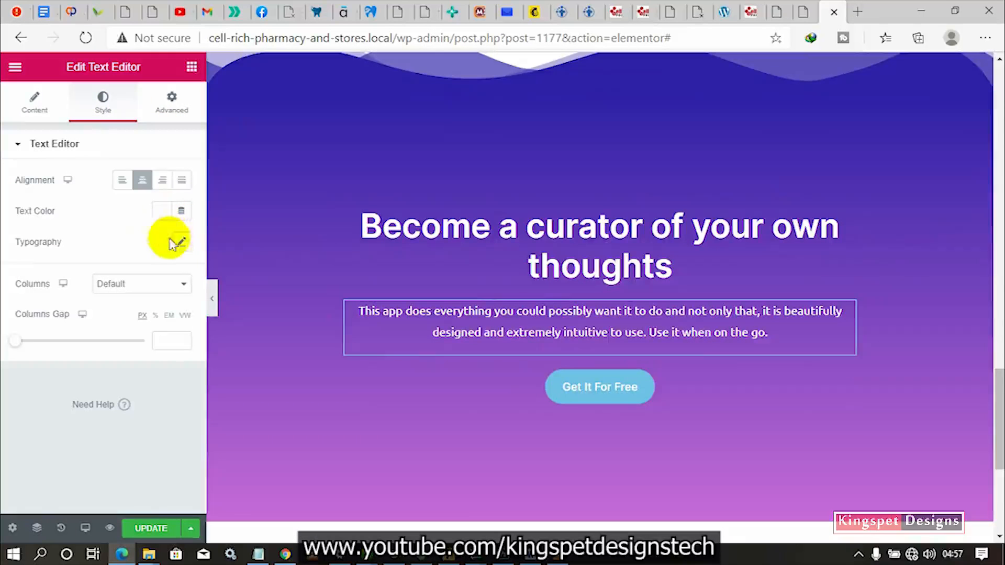
click(181, 243)
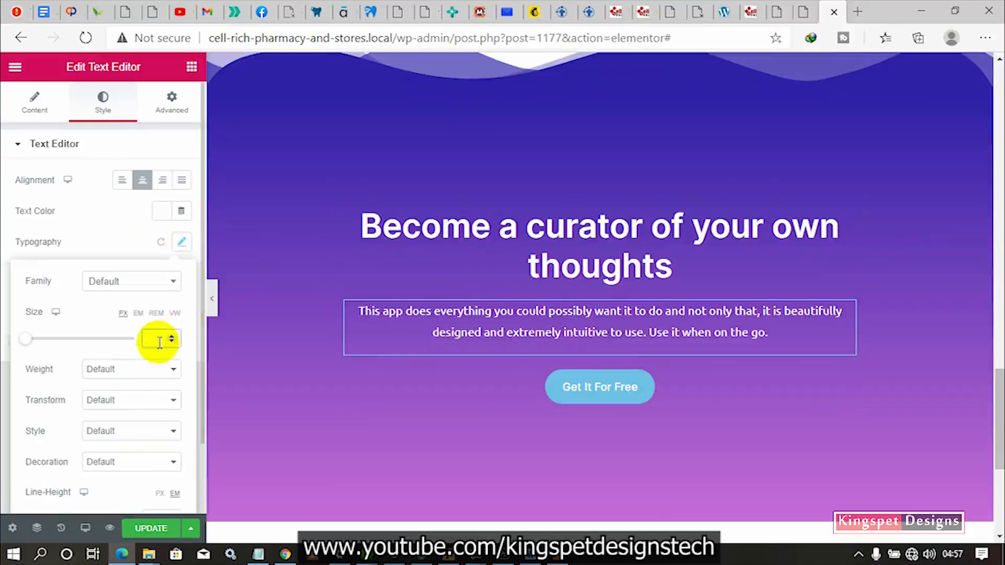
text(25)
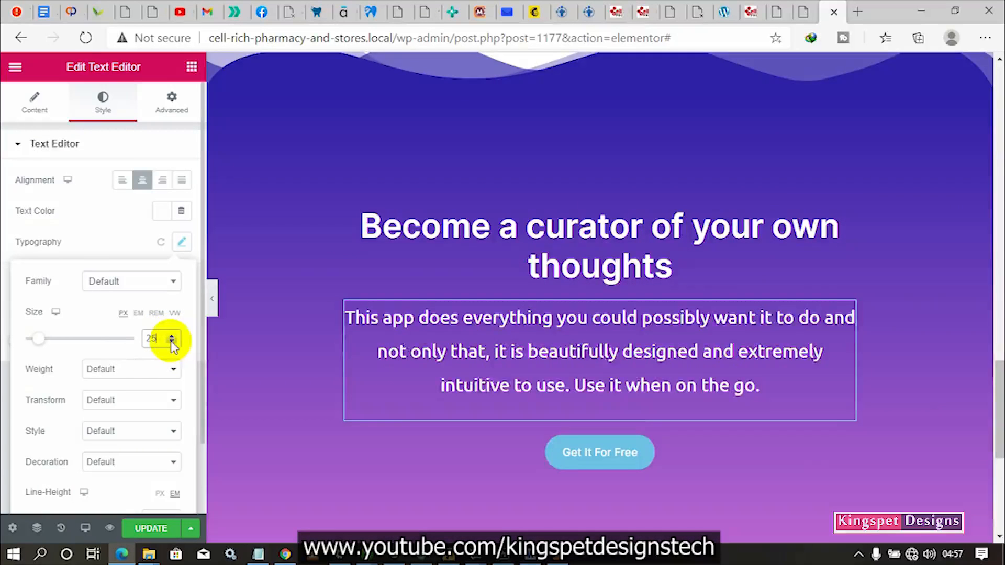
click(171, 342)
click(171, 342)
click(171, 343)
click(171, 342)
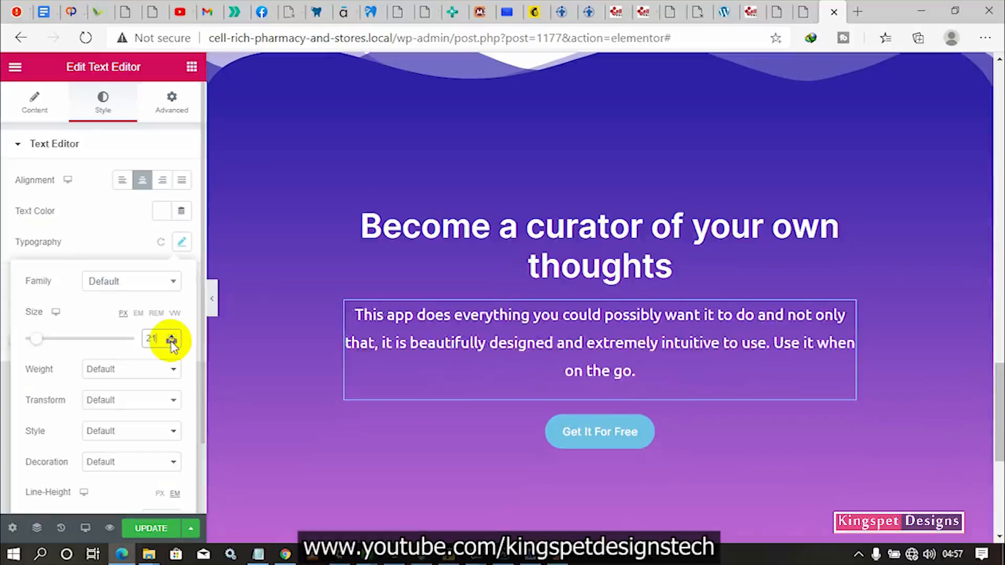
click(171, 342)
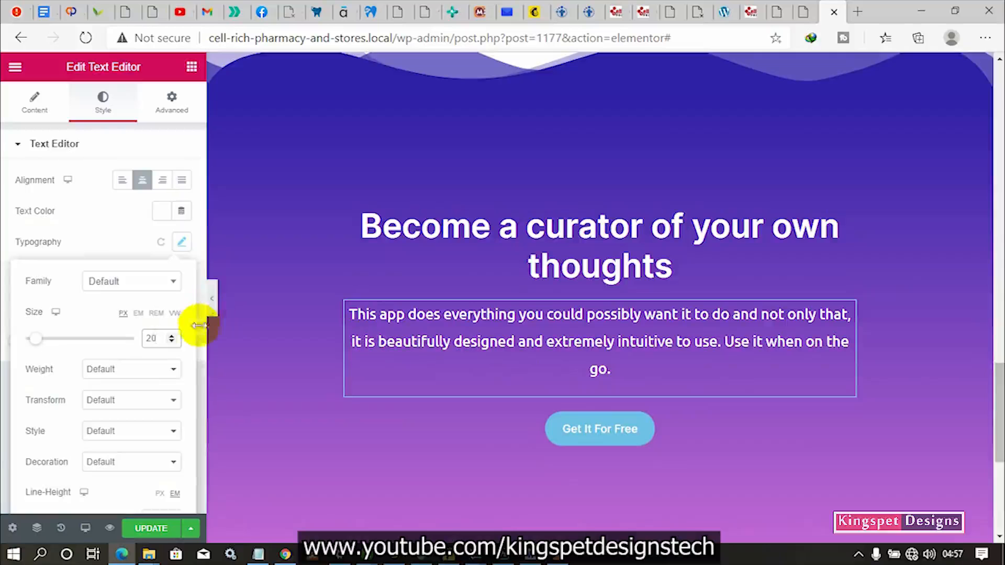
click(213, 303)
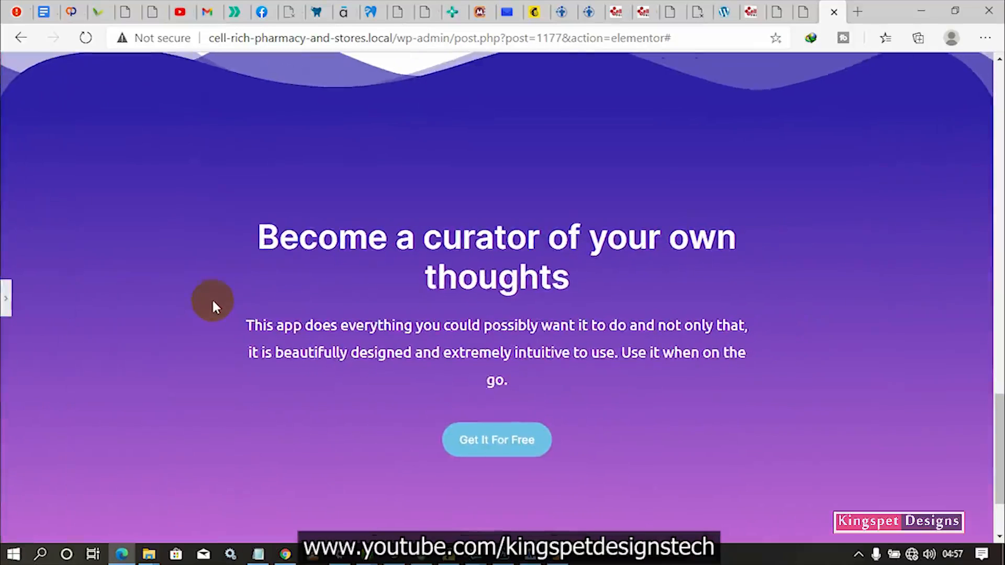
- Compare the section with the reference page at full width and reduce the paragraph's font size to 16 px
click(801, 8)
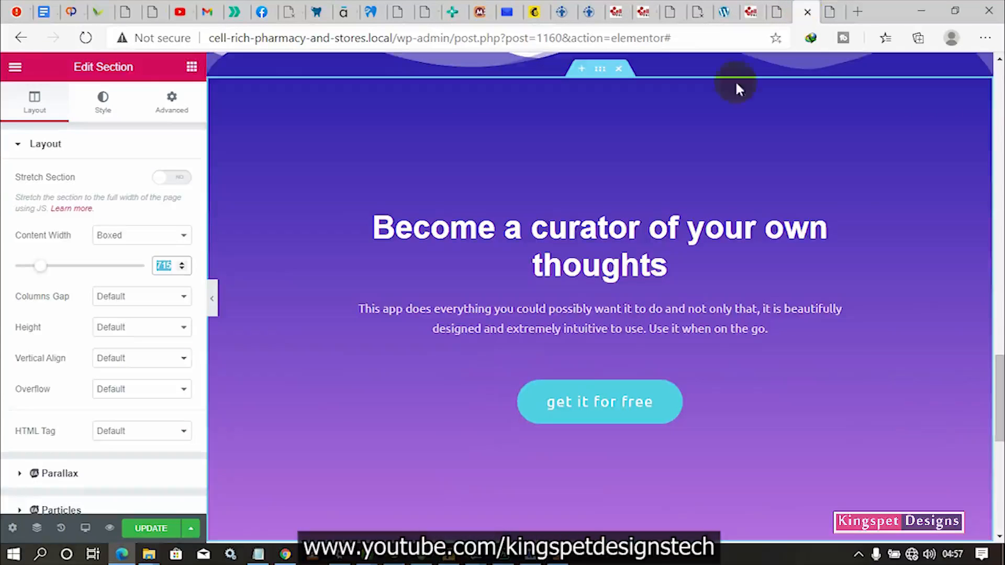
click(213, 304)
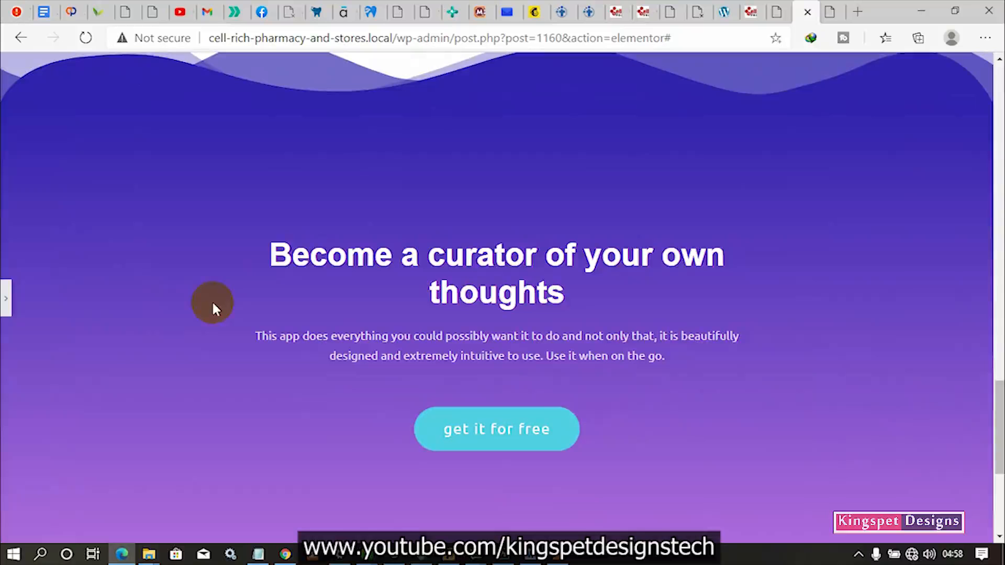
click(828, 15)
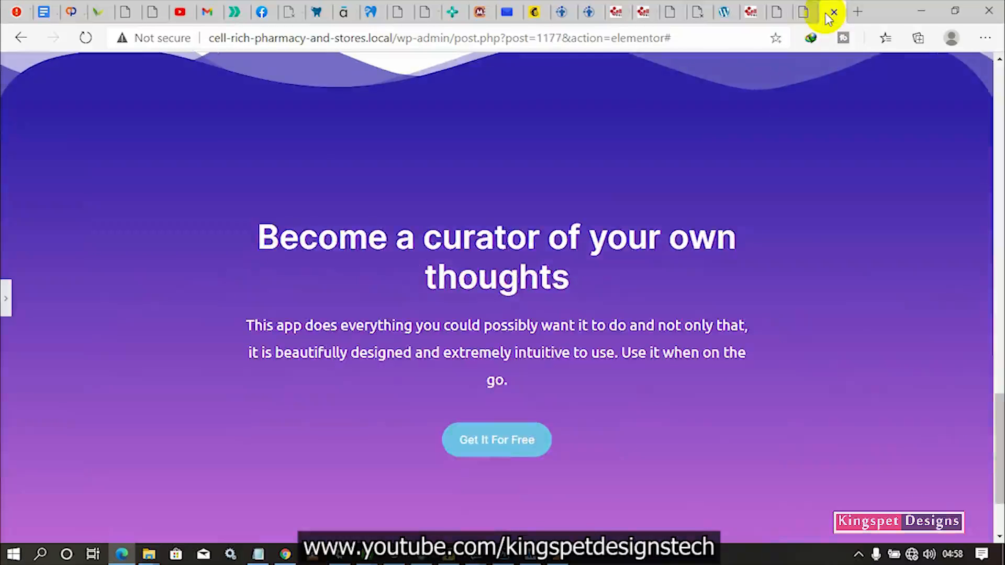
click(7, 309)
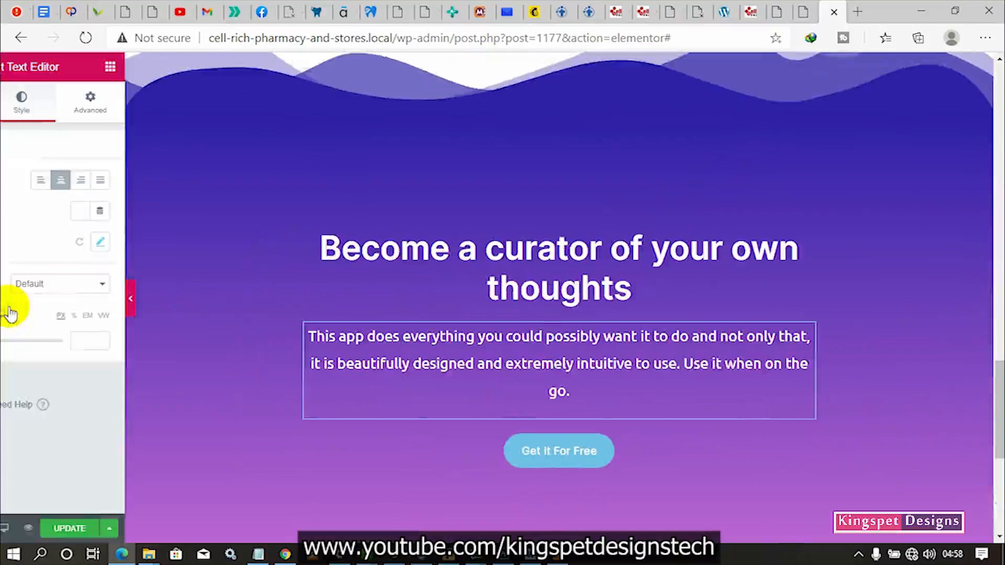
click(181, 243)
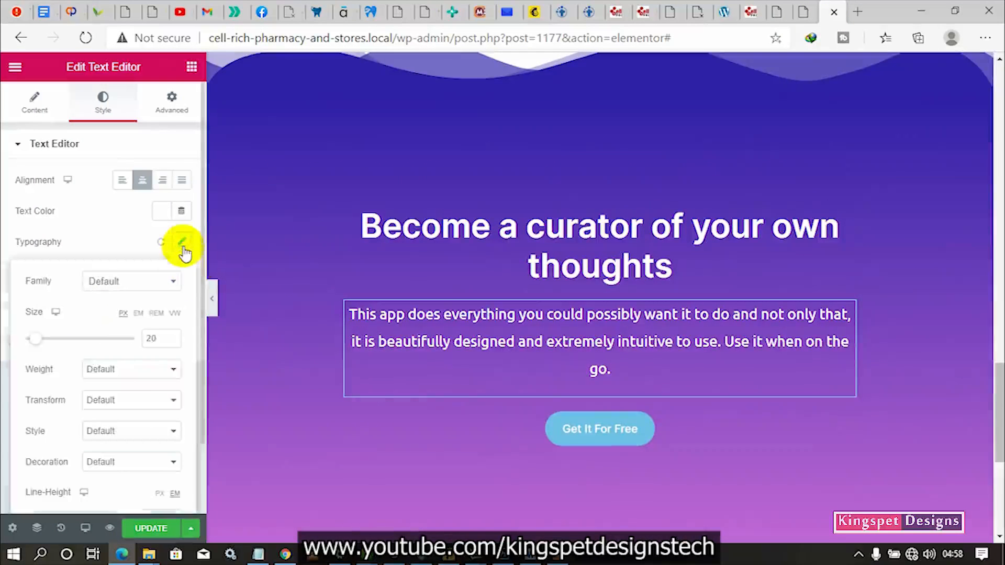
click(171, 343)
click(171, 342)
click(169, 341)
click(171, 343)
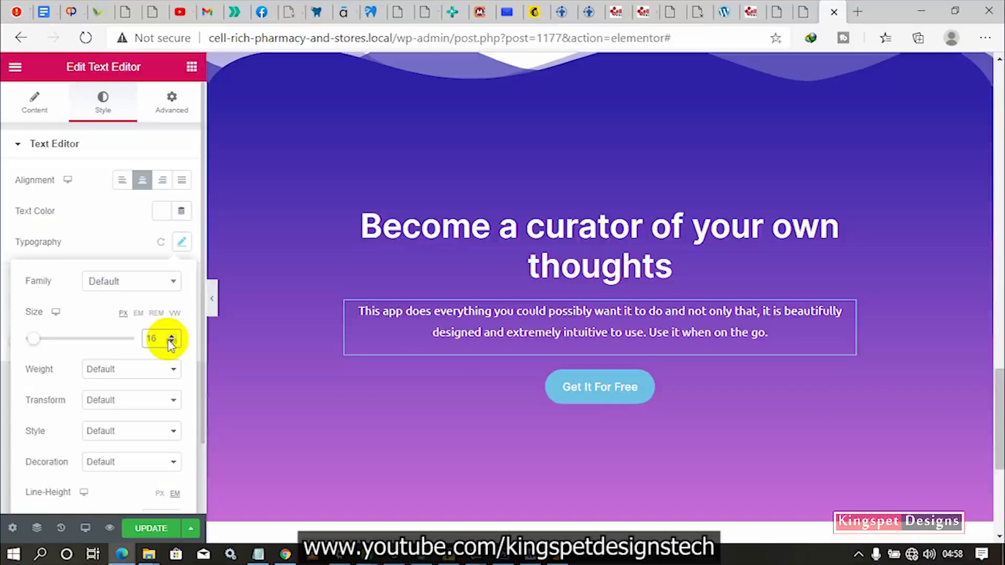
- Set the font weight of the "Become a curator of your own thoughts" heading to Bold
click(268, 241)
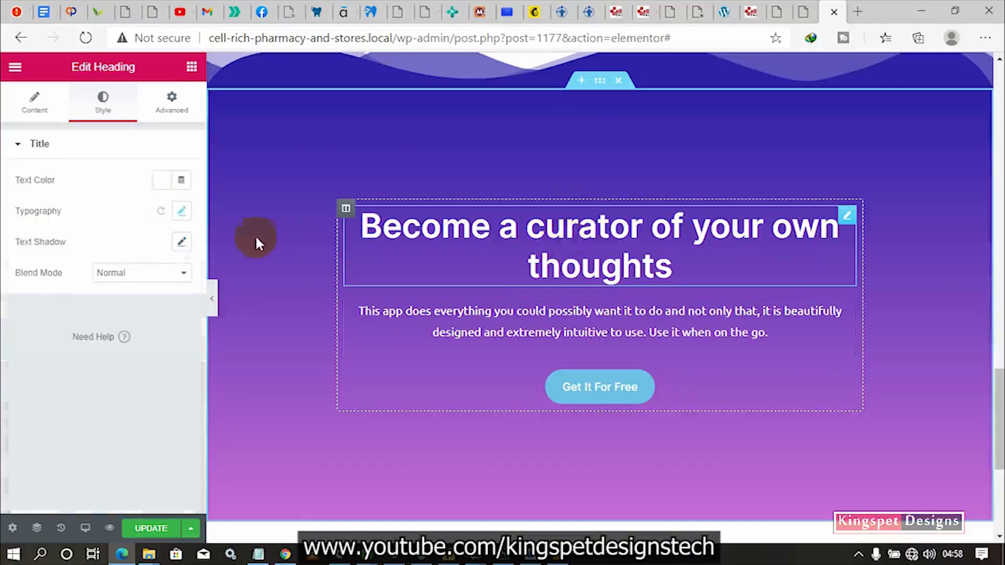
click(182, 211)
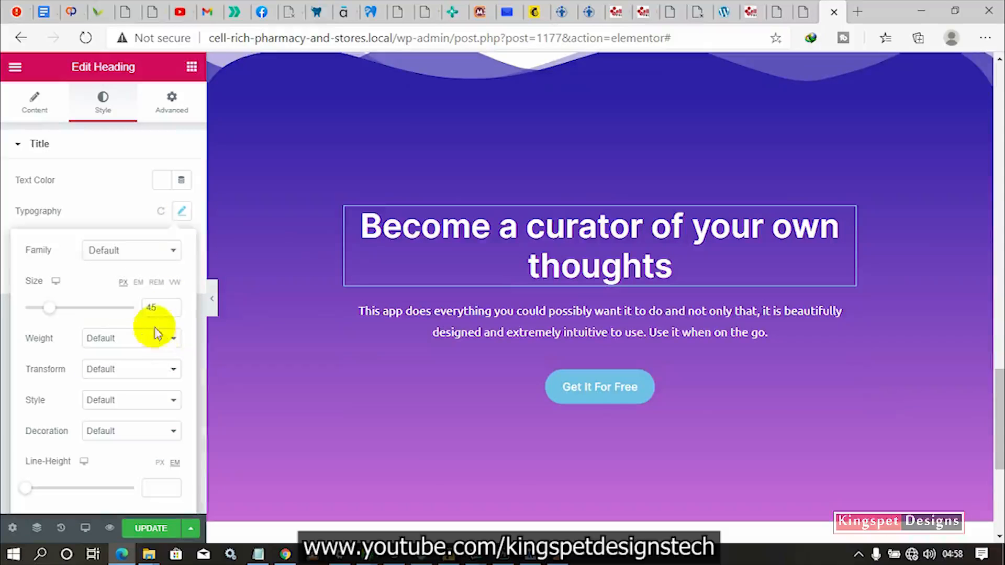
click(139, 339)
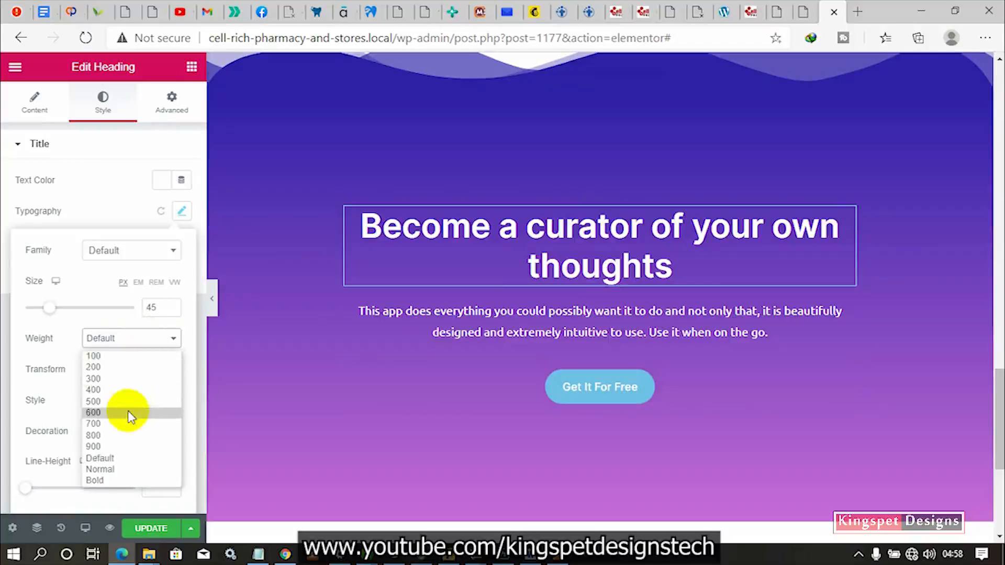
click(130, 414)
click(139, 338)
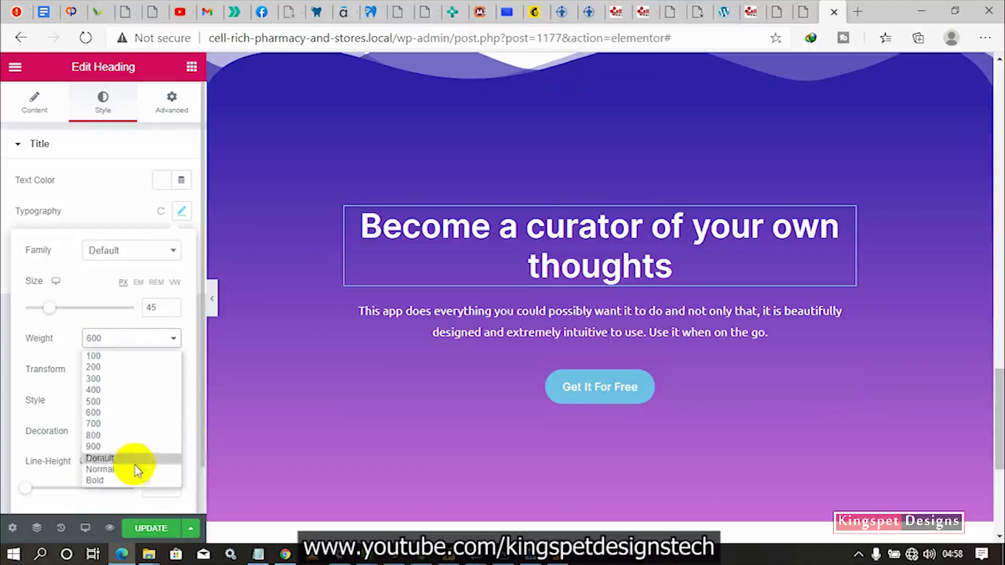
click(129, 480)
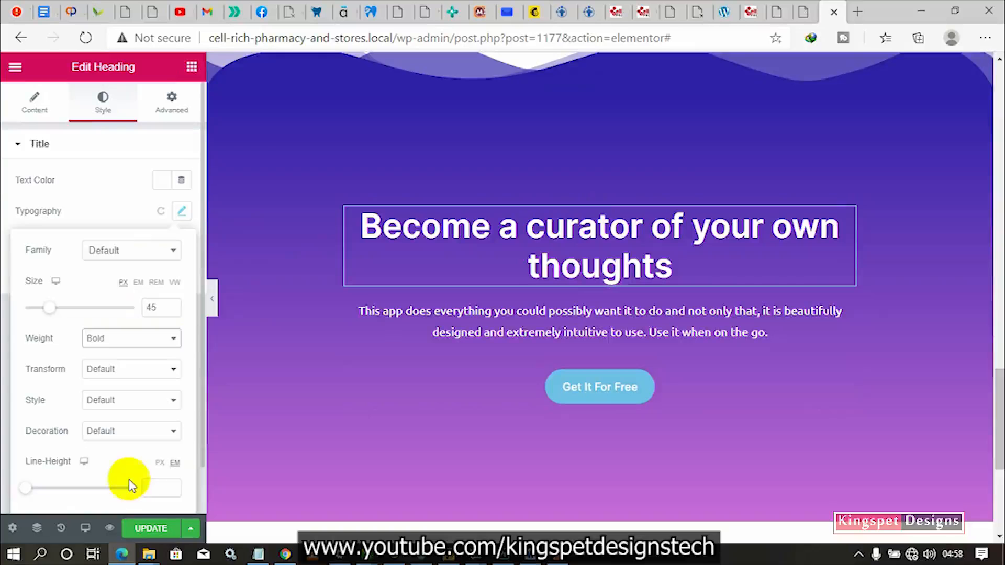
- Increase the curator heading's font size to 50 px, preview it at full width and compare it with the reference page
click(173, 306)
click(173, 305)
click(173, 305)
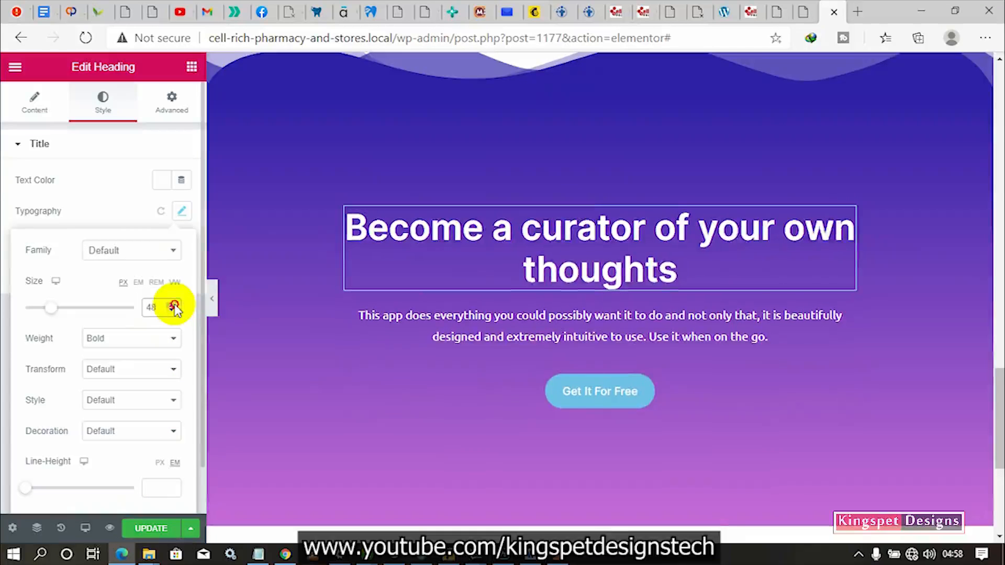
click(173, 306)
click(173, 305)
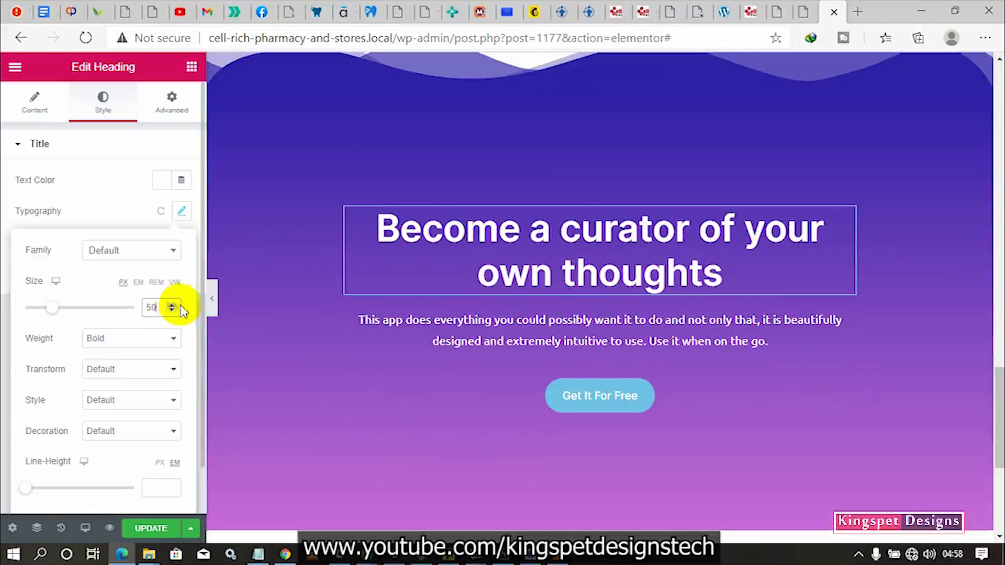
click(214, 300)
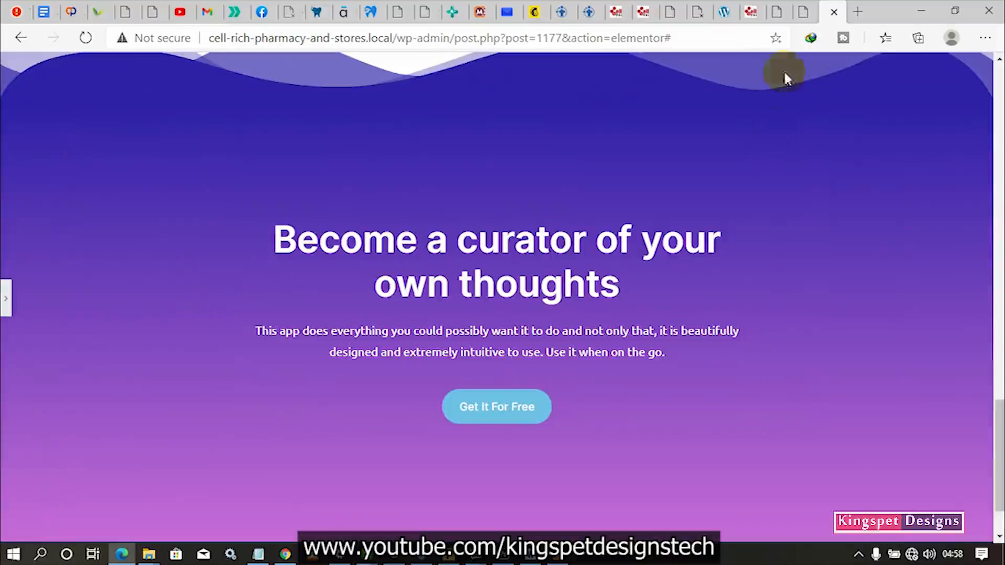
click(804, 15)
click(832, 11)
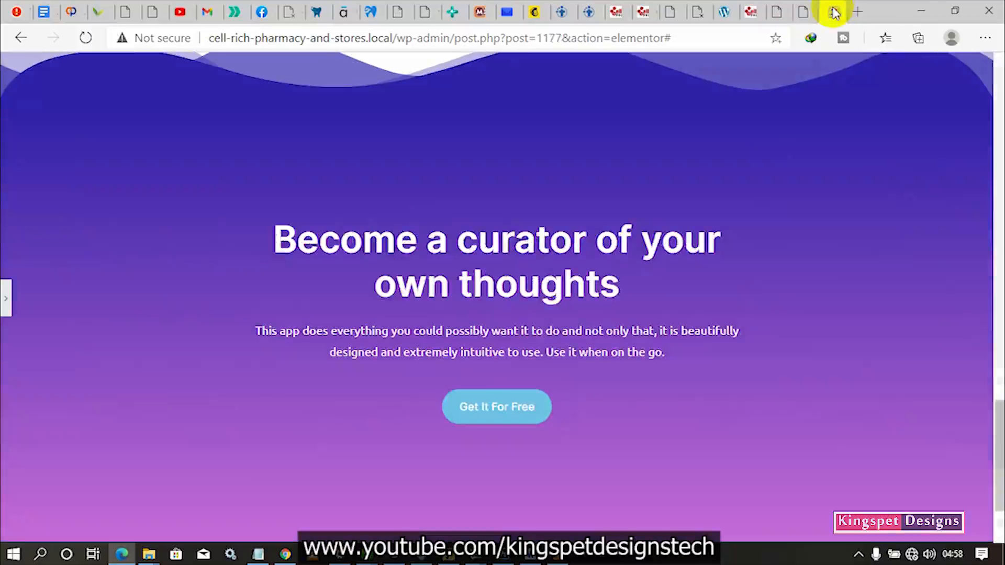
- Reduce the curator heading's font size to 46 px and preview the section at full width
click(11, 303)
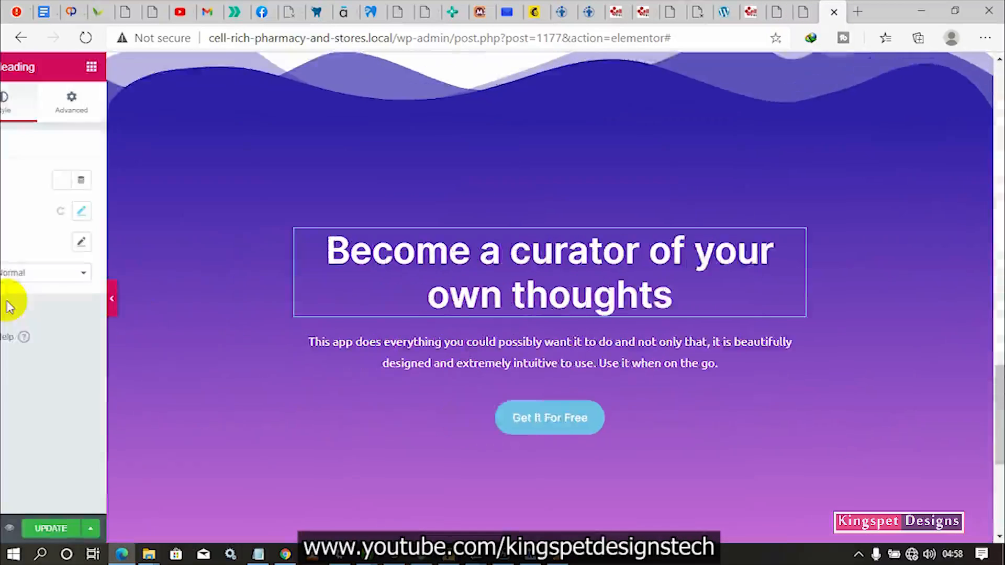
click(182, 211)
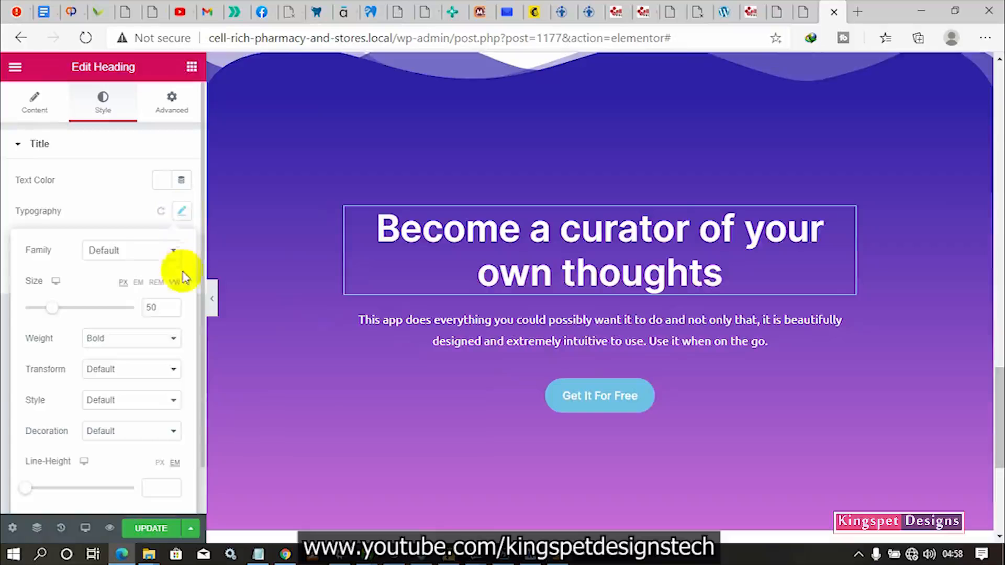
click(172, 310)
click(172, 310)
click(172, 311)
click(173, 310)
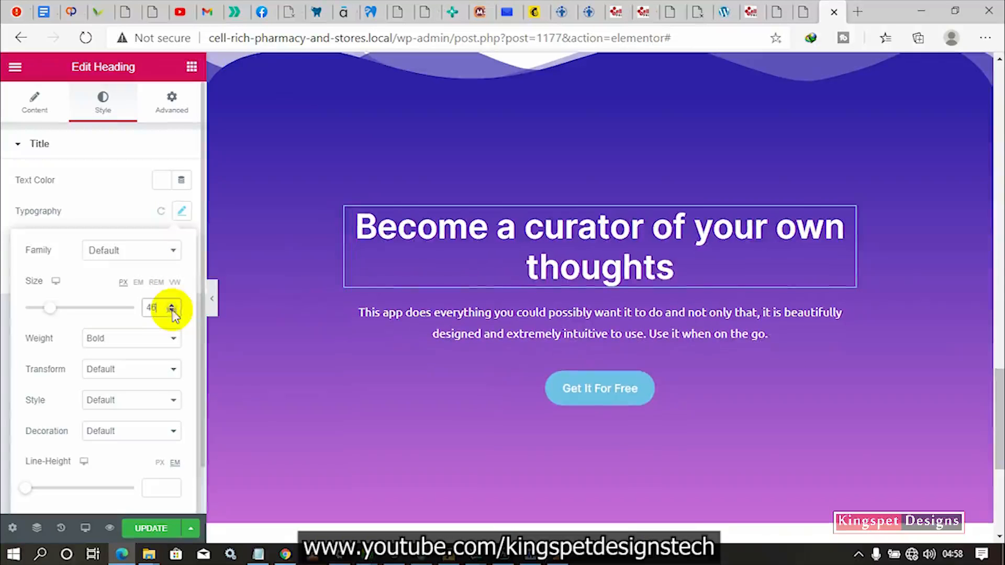
click(213, 296)
click(213, 296)
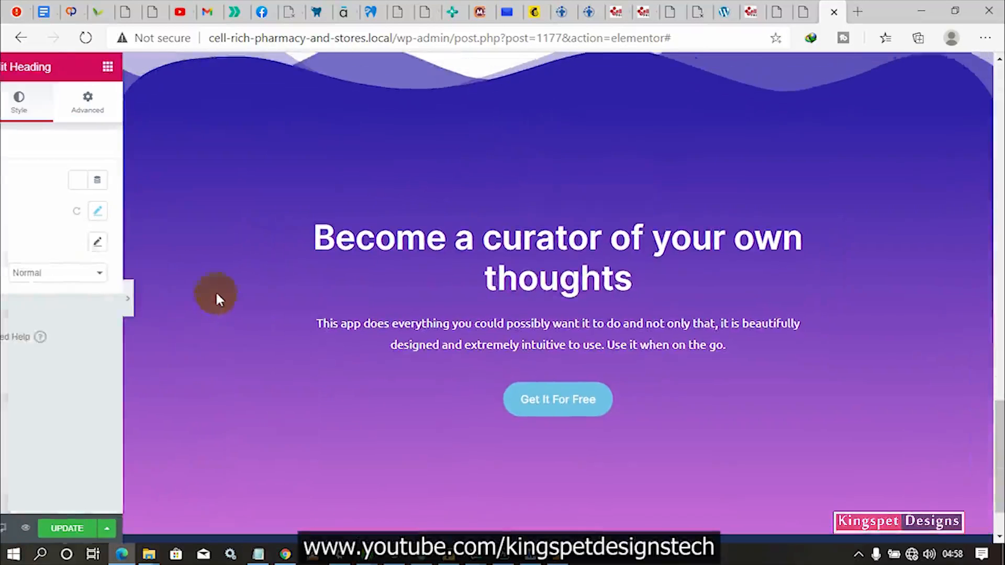
click(4, 300)
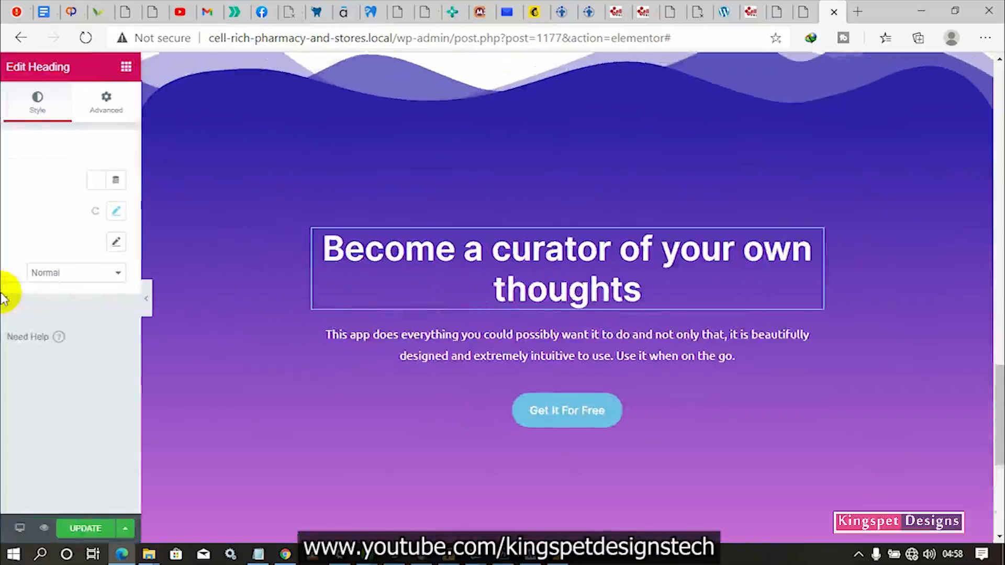
- Examine the logo carousel below the curator section on the reference page, including its image settings and its section's padding
scroll(590, 308, down, 3)
scroll(591, 306, down, 1)
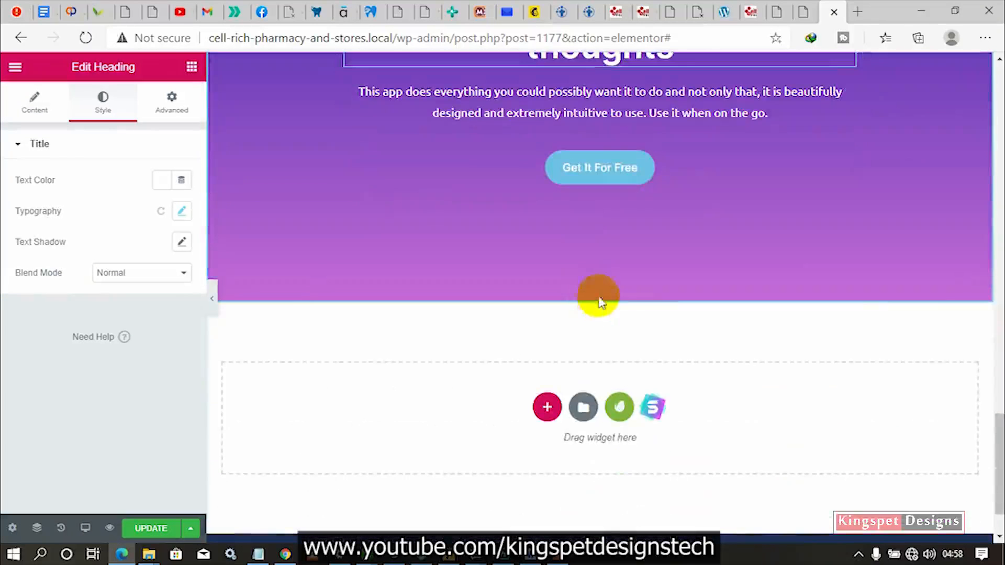
click(806, 10)
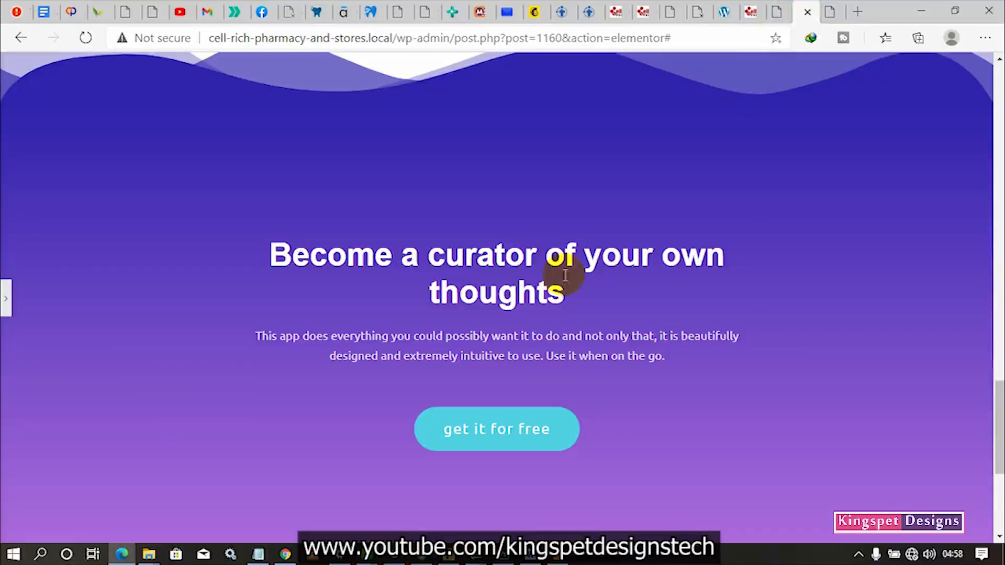
scroll(127, 353, down, 5)
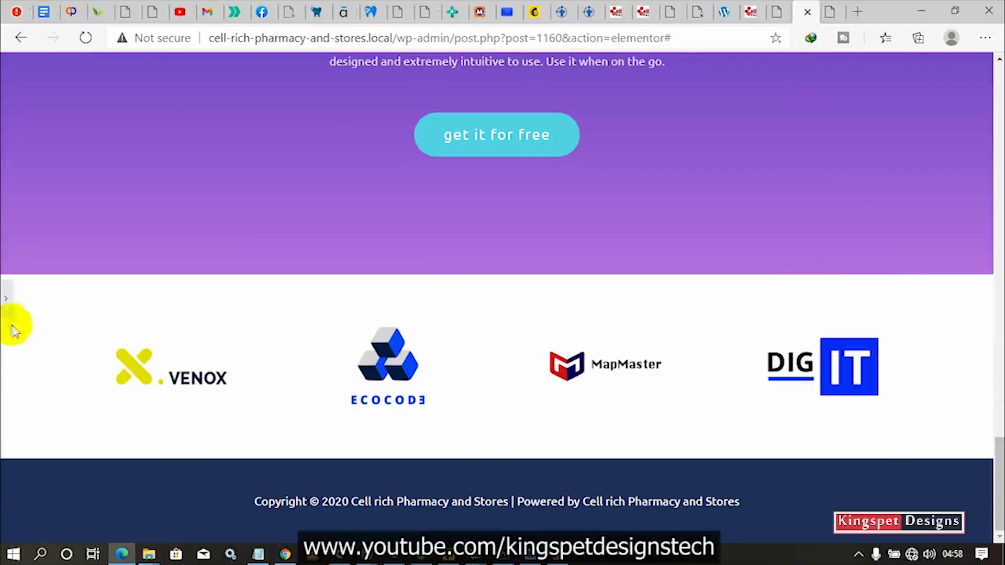
click(520, 364)
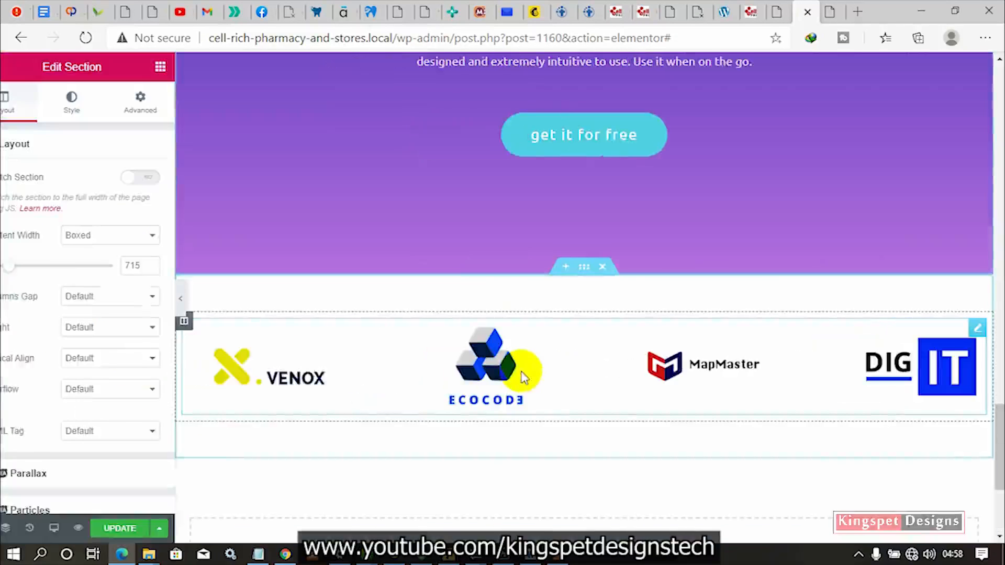
click(611, 360)
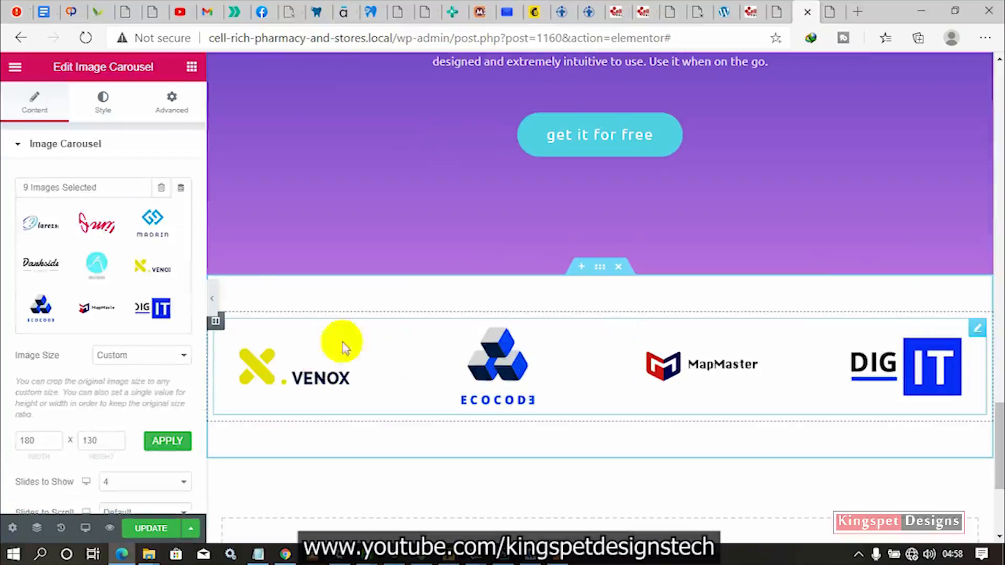
click(213, 300)
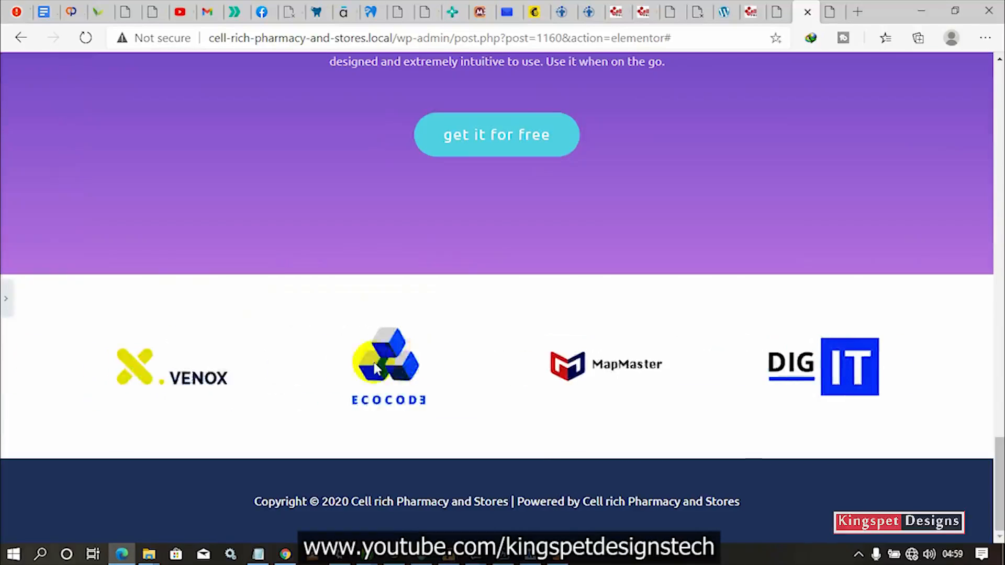
click(5, 299)
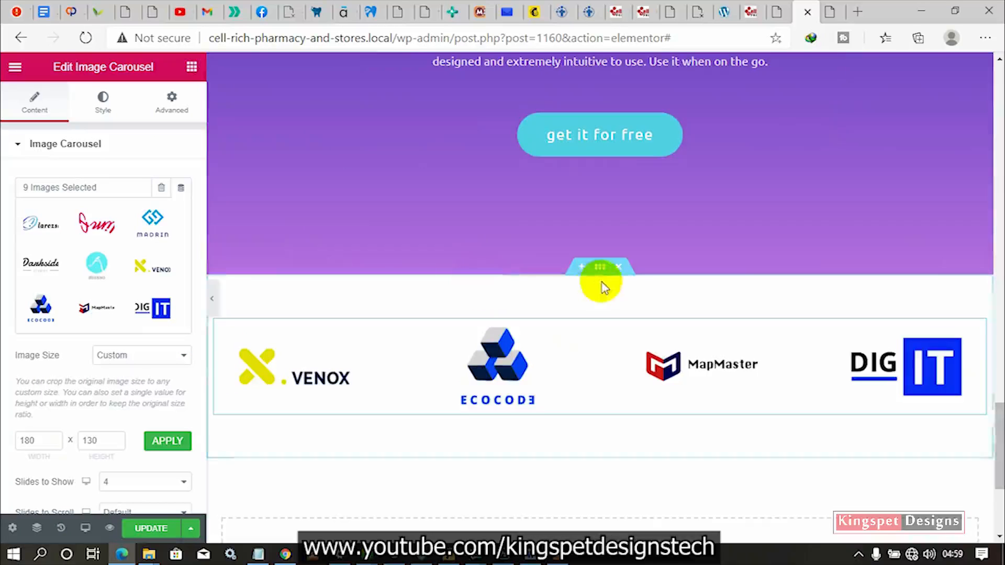
click(602, 269)
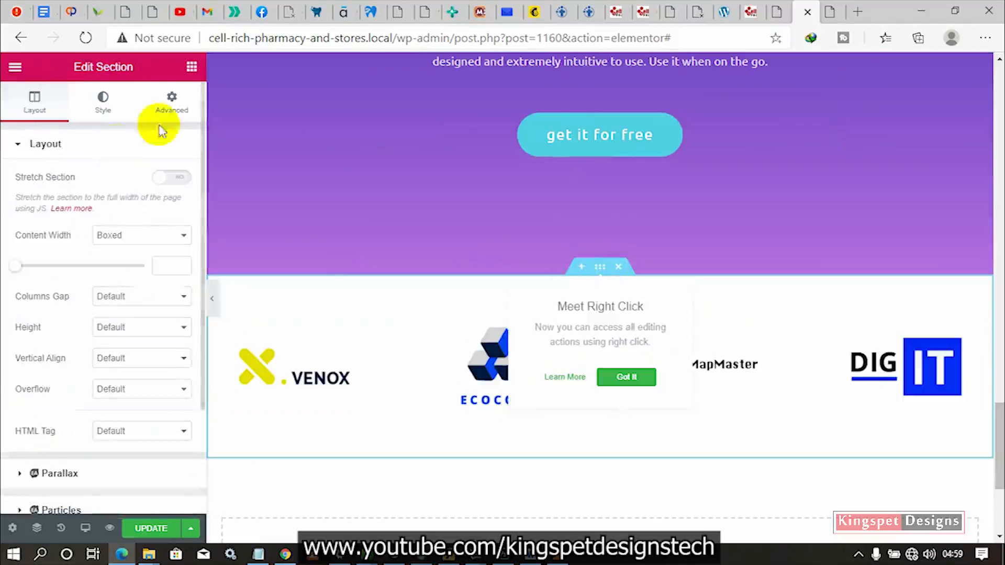
click(172, 103)
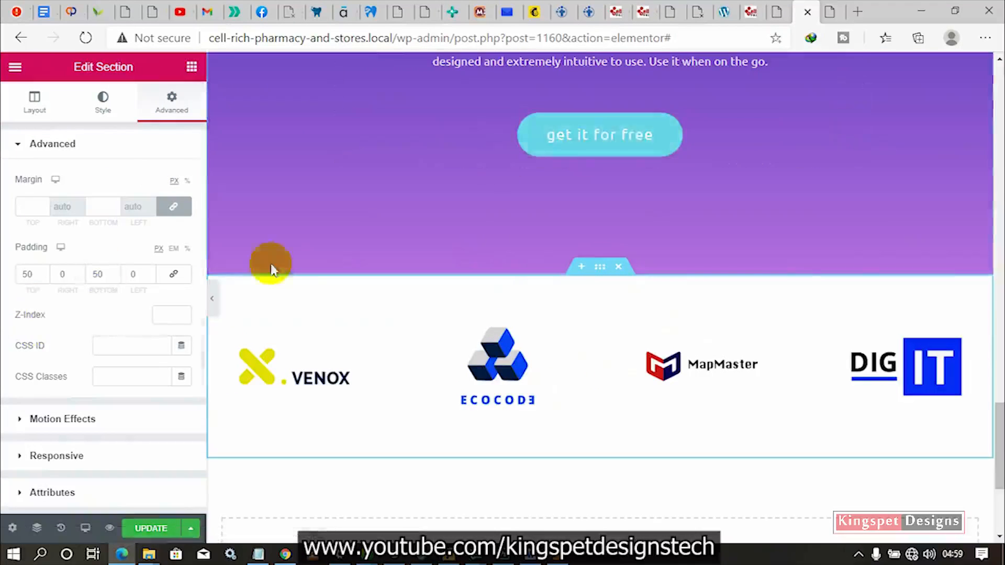
- Return to the page being built and add an Image Carousel widget in a new section below the curator section
click(824, 11)
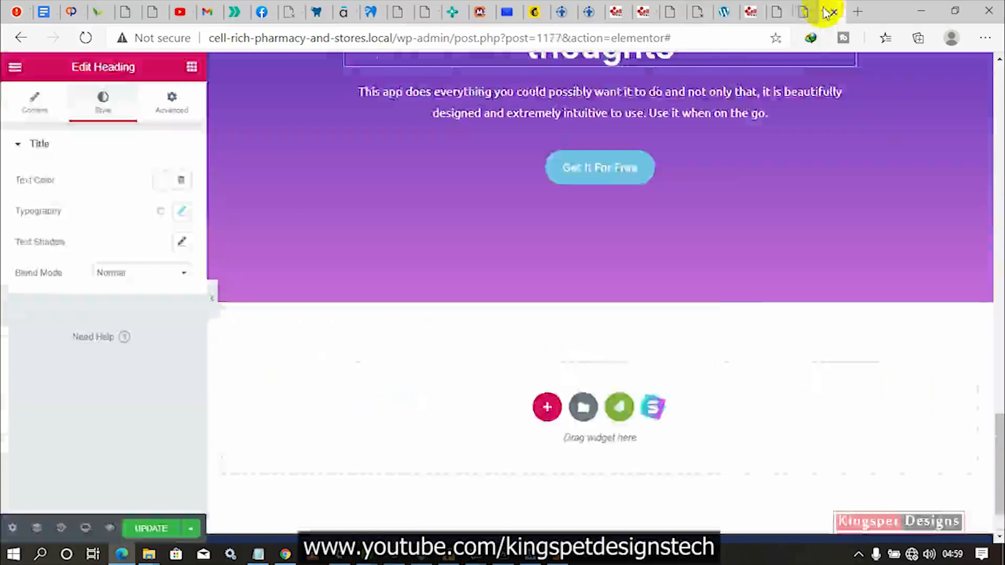
click(192, 67)
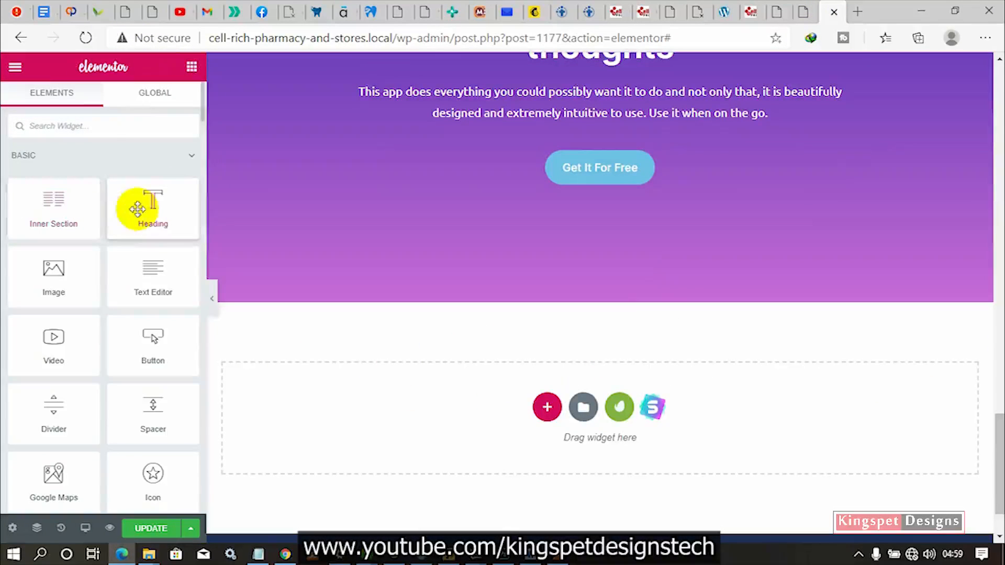
scroll(117, 292, down, 4)
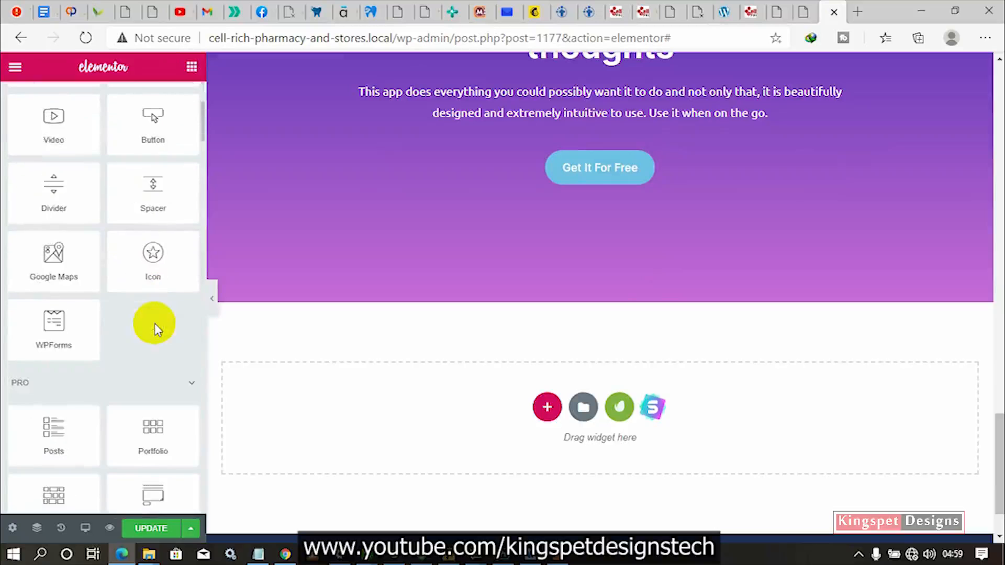
scroll(157, 330, down, 1)
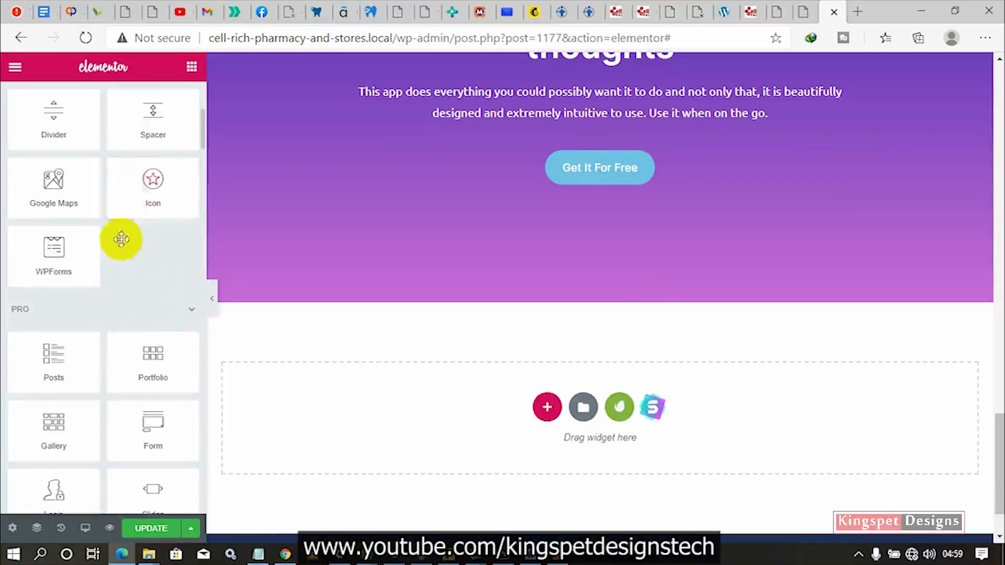
scroll(123, 125, up, 5)
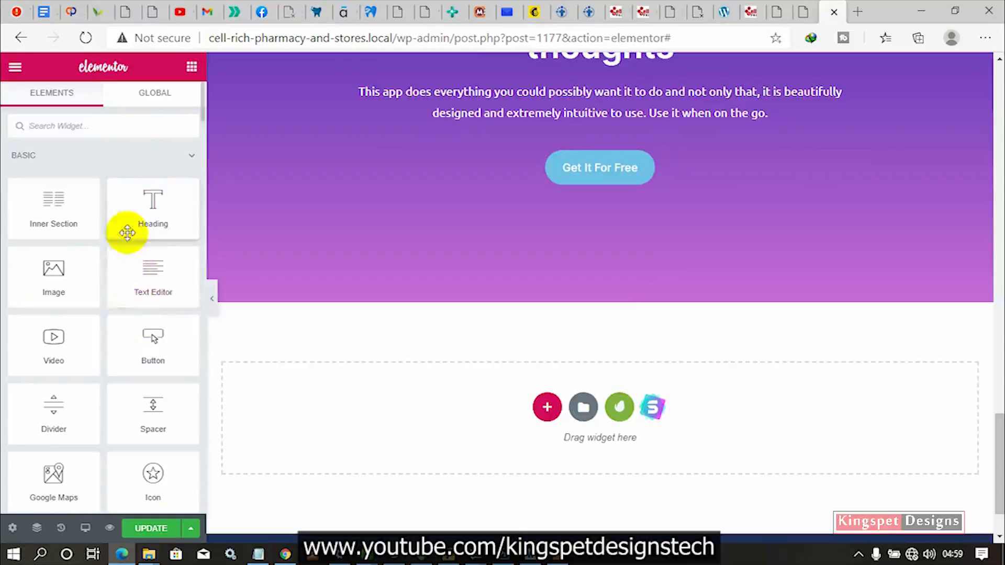
click(131, 128)
text(cal)
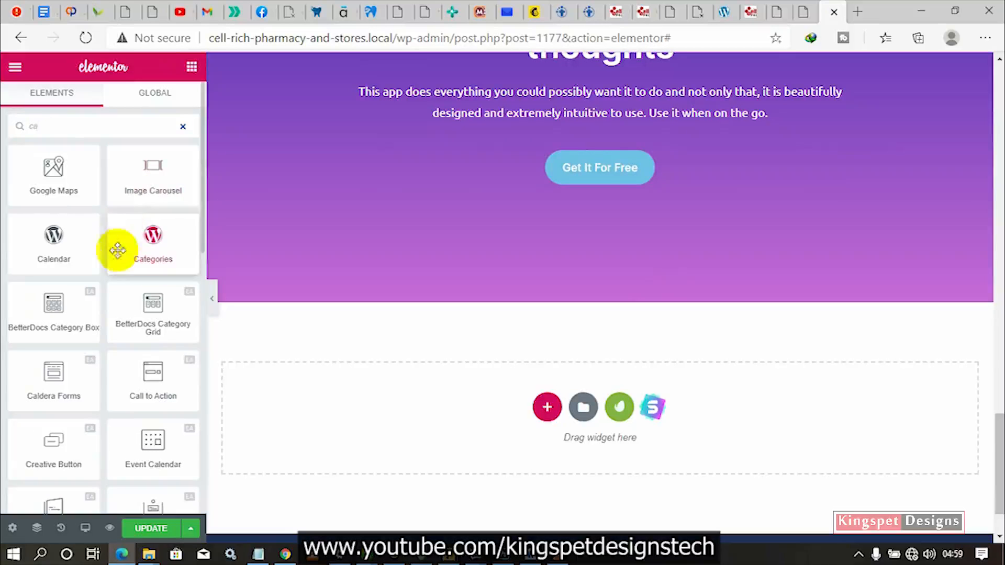
drag(158, 176, 649, 405)
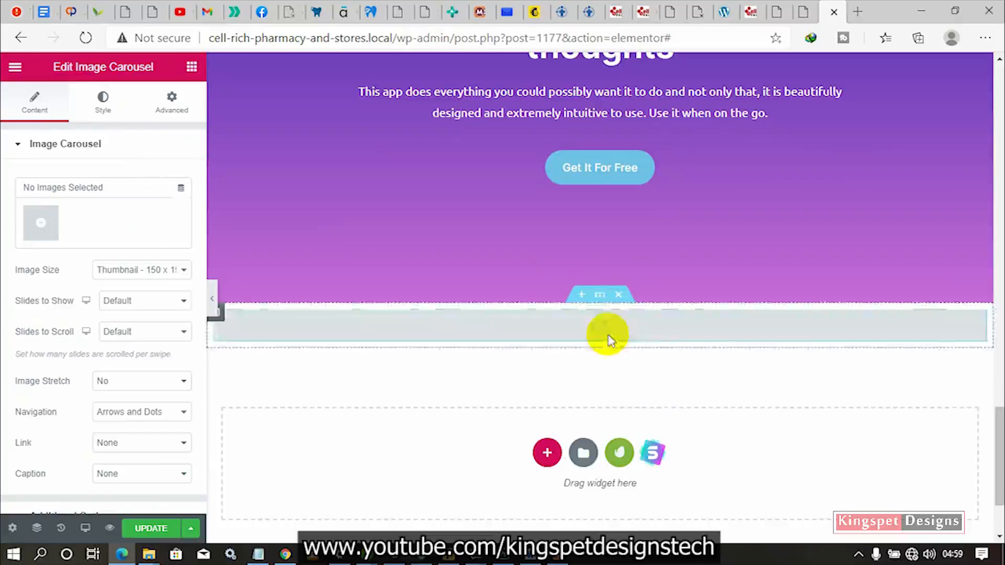
- Unlink the carousel section's padding values and set the top and bottom padding to 50 px
click(602, 297)
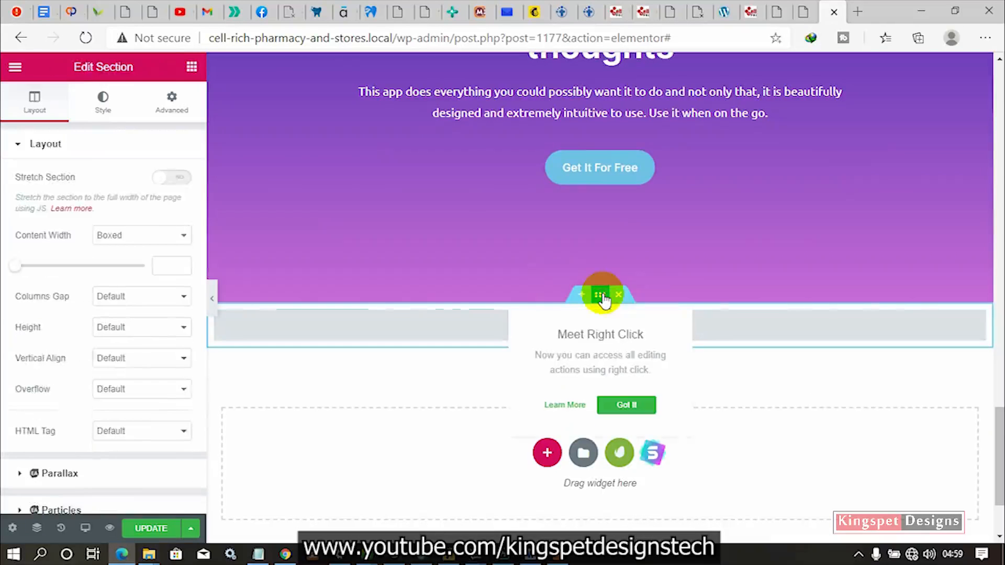
click(170, 110)
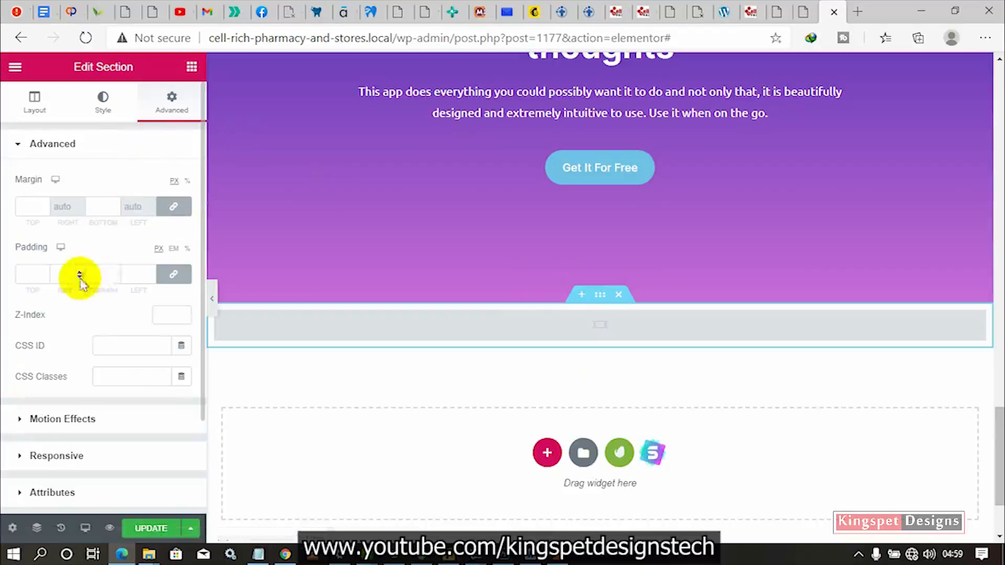
click(170, 278)
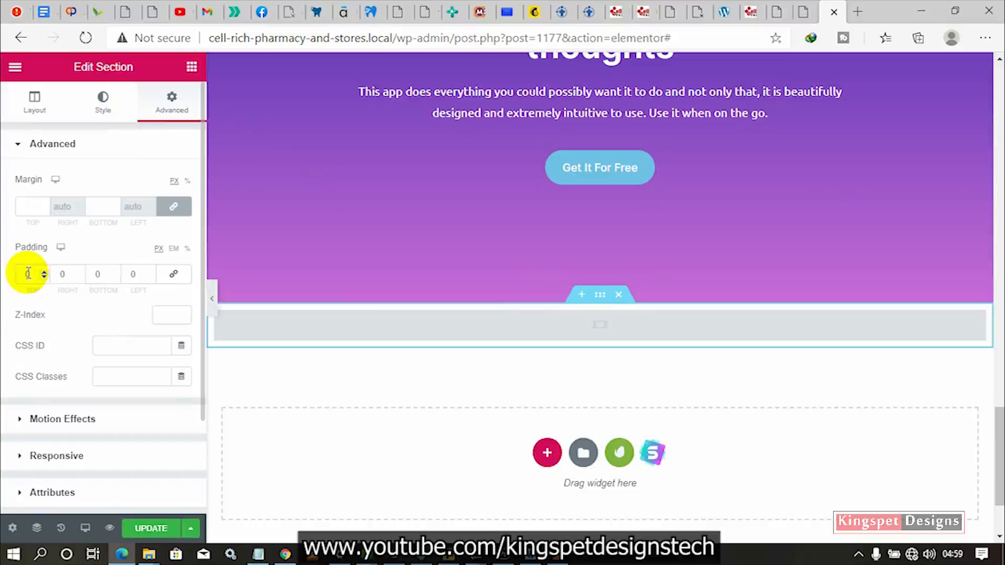
click(27, 274)
text(50)
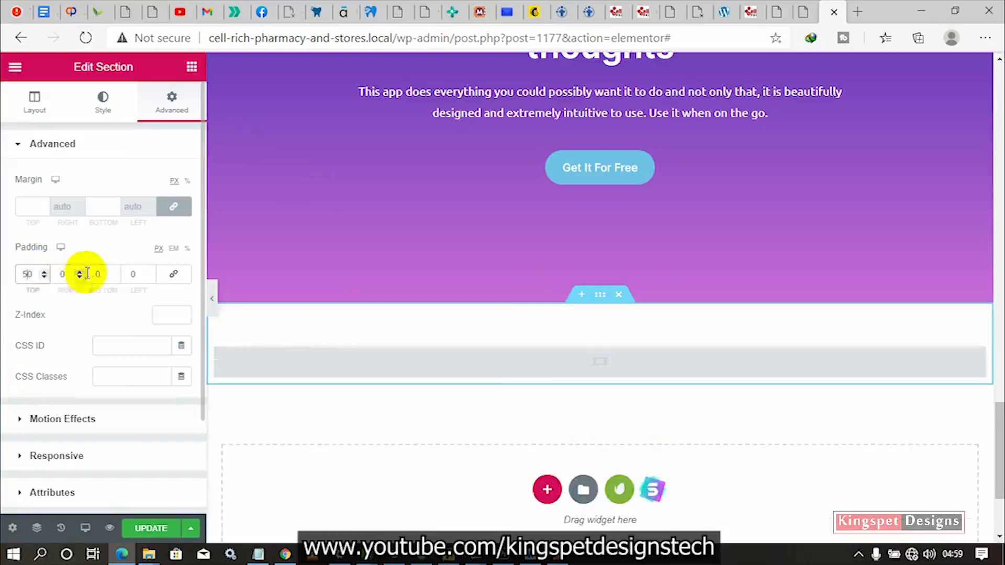
click(97, 273)
text(50)
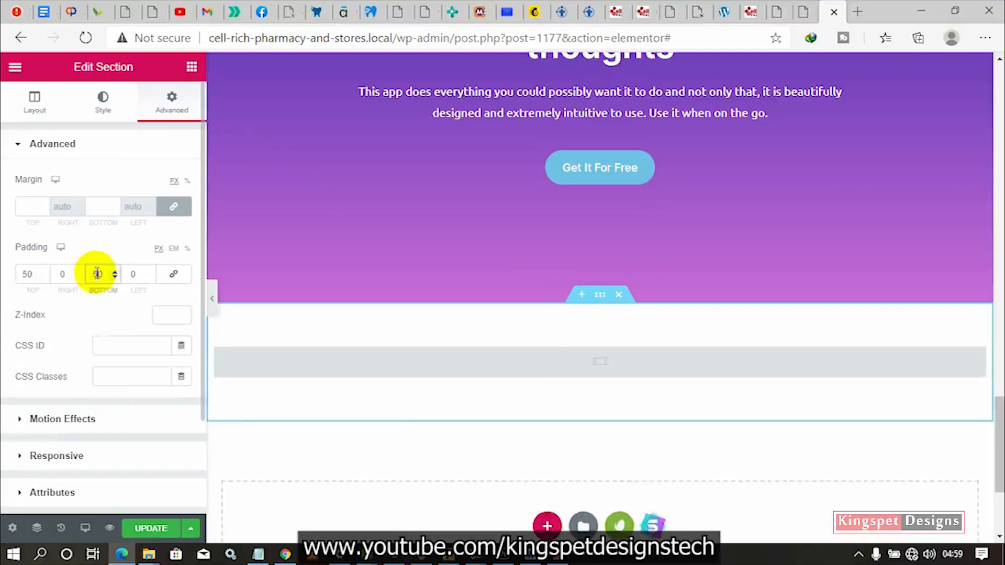
- Fill the carousel with a new gallery of the nine company logos from the media library, from the DIGIT logo through larozse-3.png
click(614, 367)
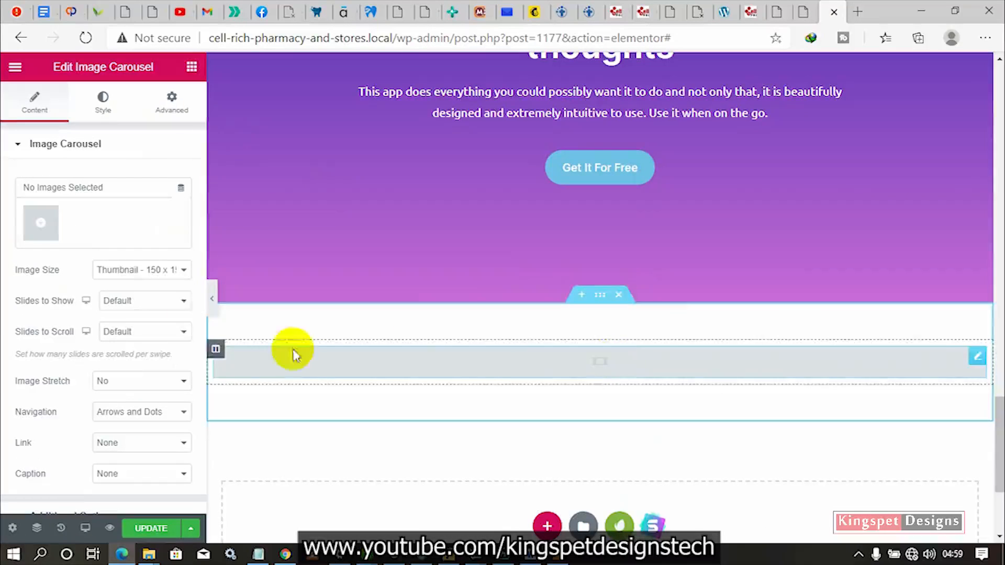
click(53, 234)
click(283, 366)
click(303, 369)
click(459, 367)
click(576, 366)
click(696, 367)
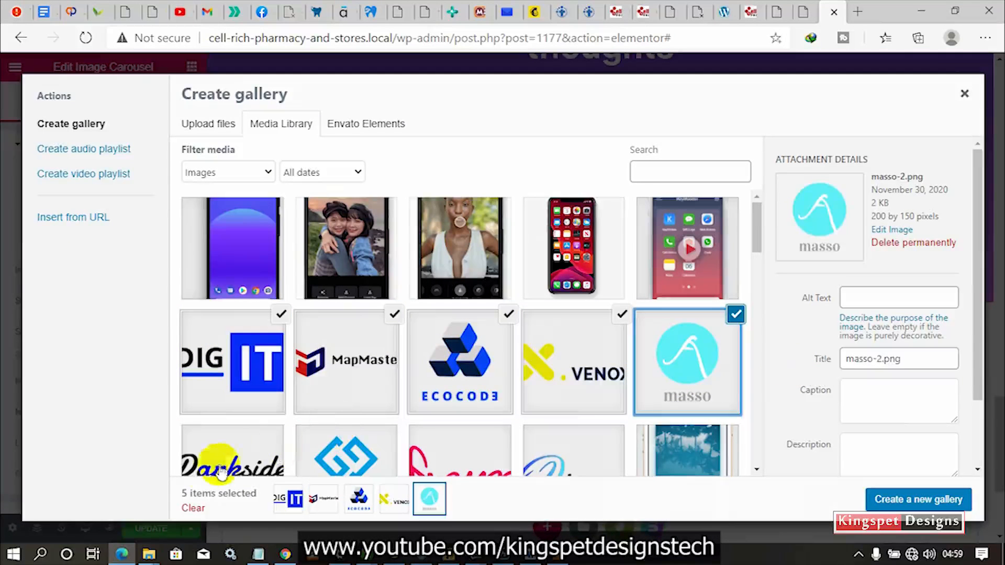
click(238, 461)
click(345, 455)
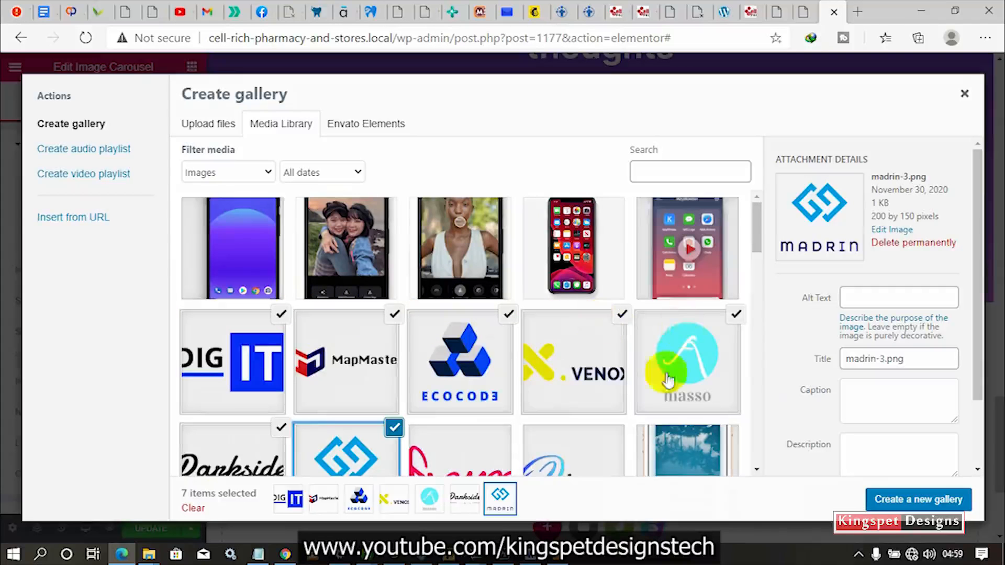
scroll(675, 361, down, 2)
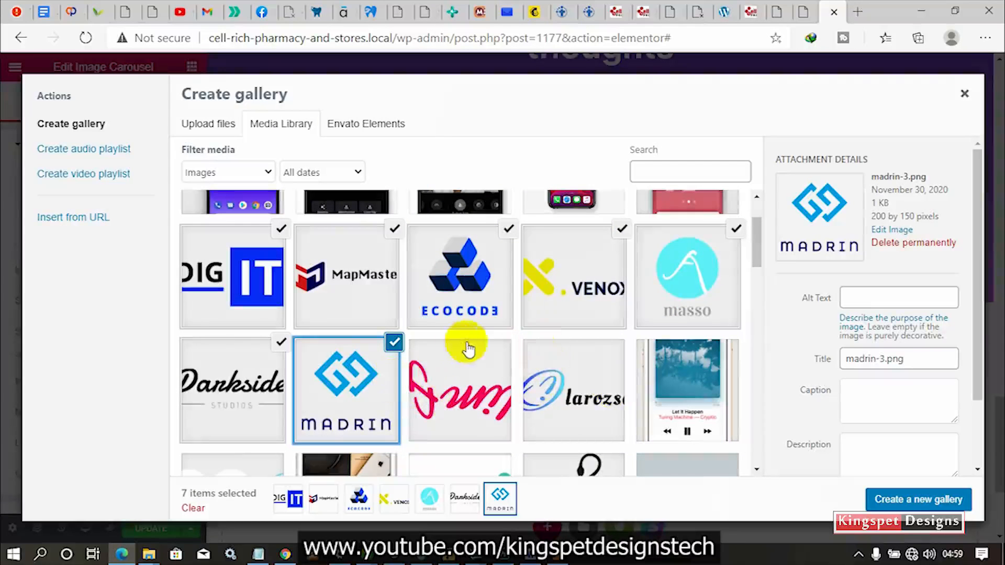
click(464, 370)
click(560, 390)
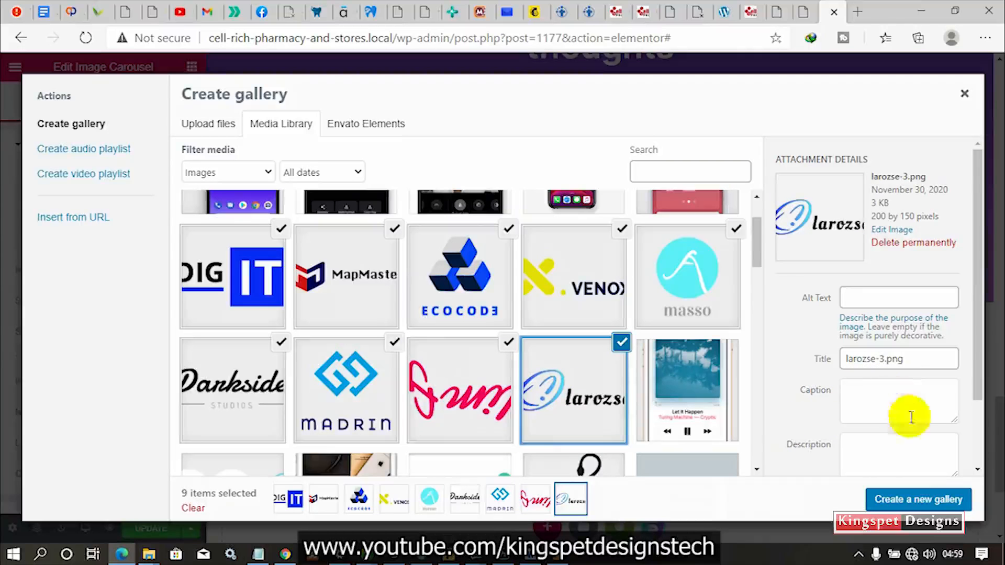
click(920, 502)
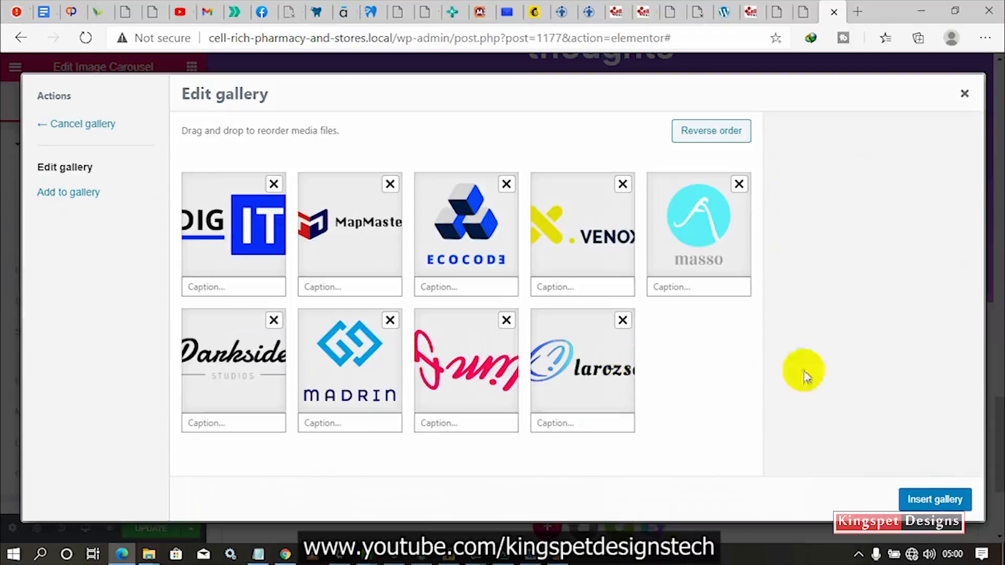
click(936, 502)
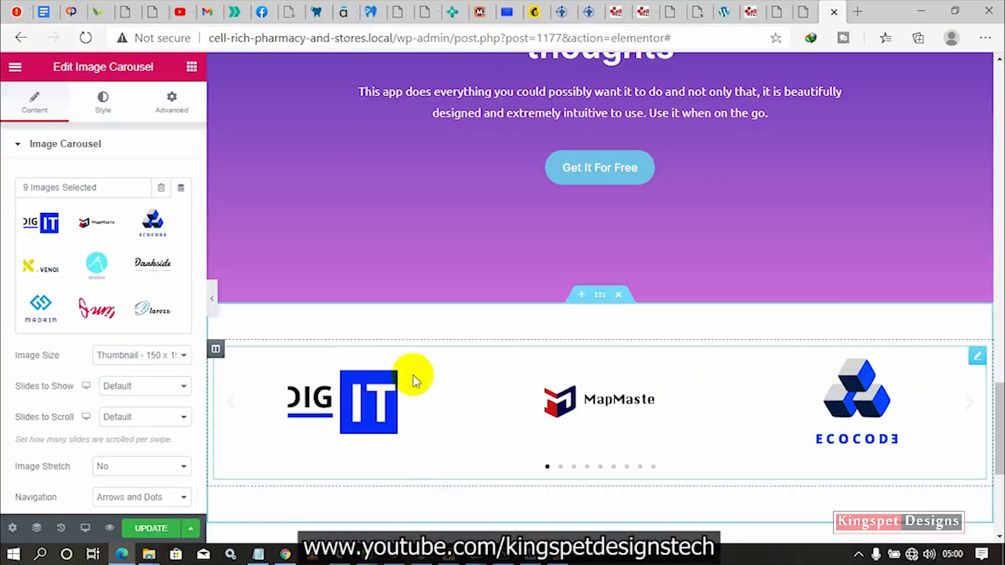
- Set the carousel to show 4 slides and compare the logo row at full width with the reference page
click(100, 155)
click(100, 152)
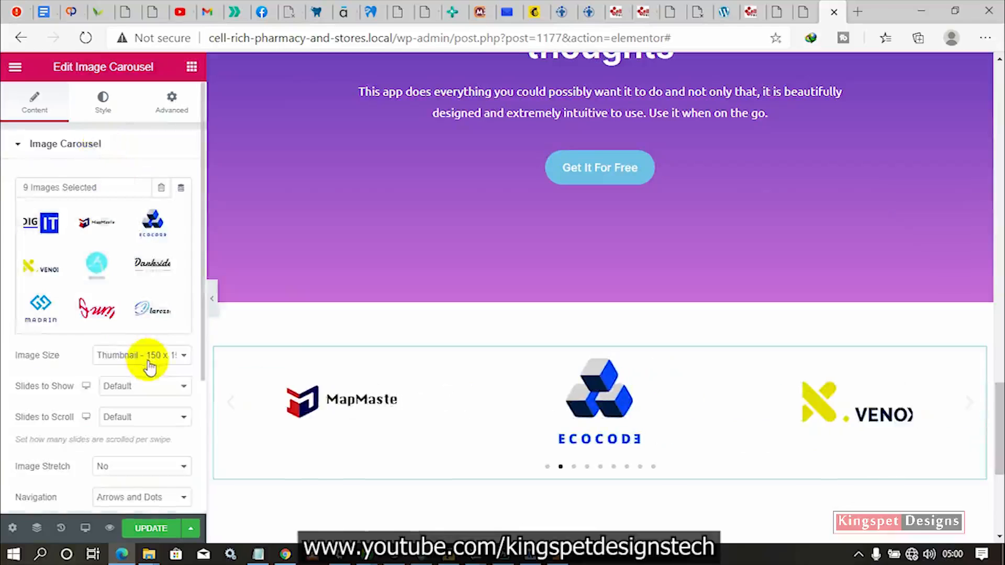
scroll(146, 356, down, 2)
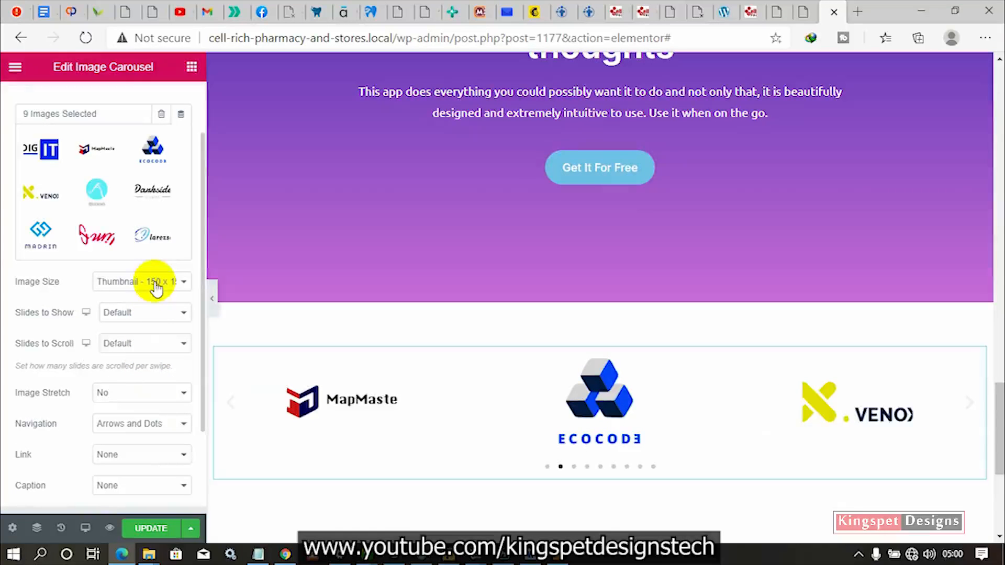
click(149, 314)
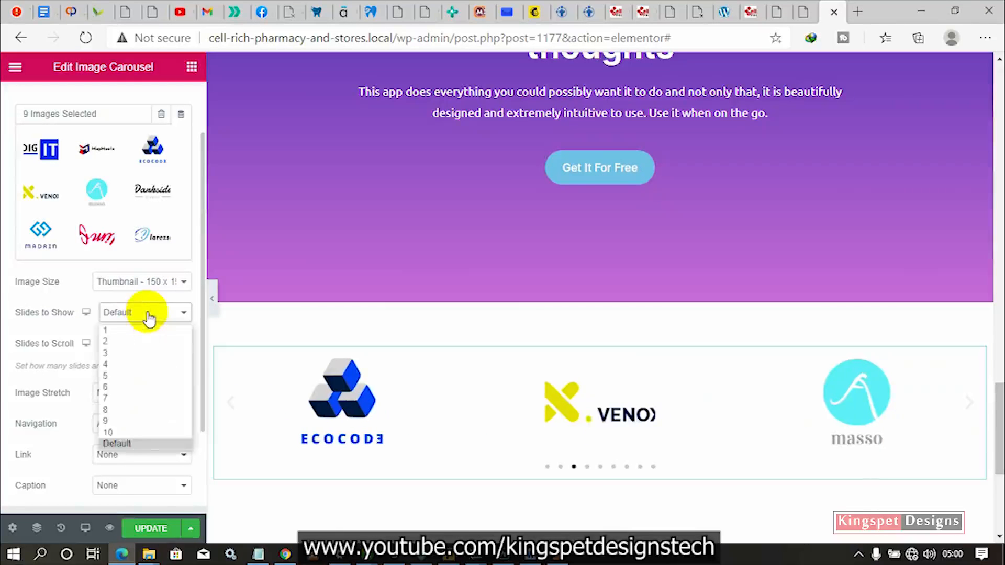
click(128, 365)
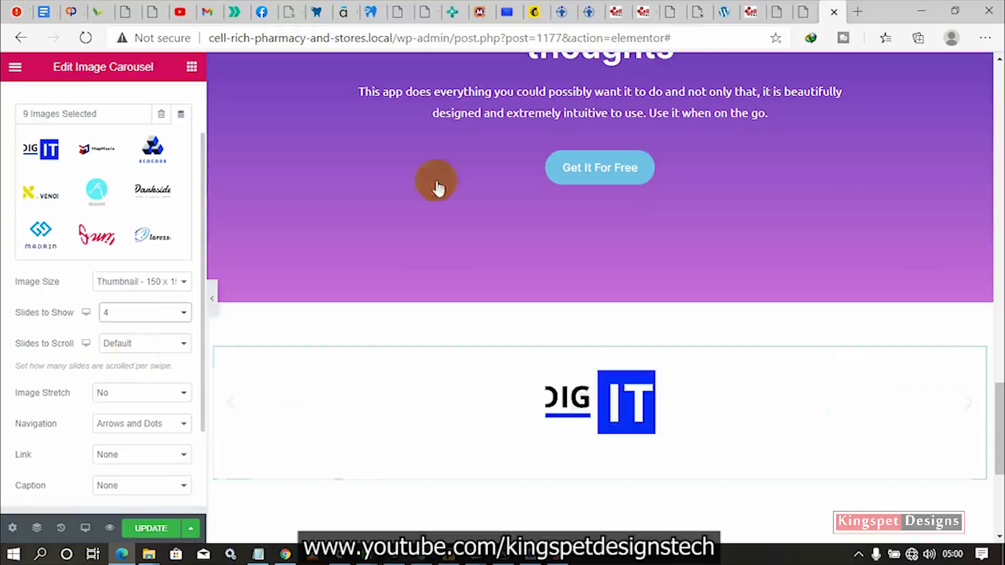
click(804, 11)
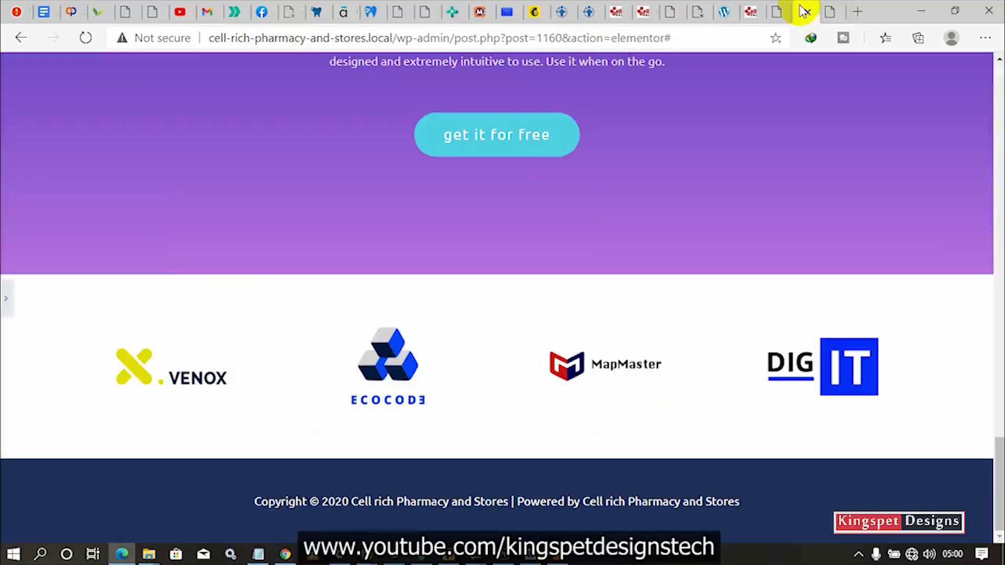
click(837, 10)
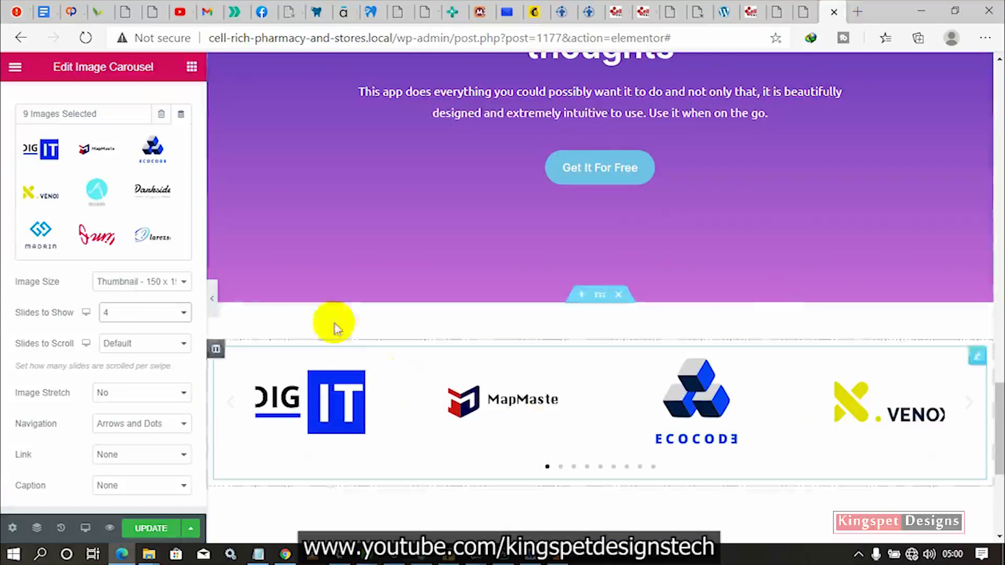
click(214, 304)
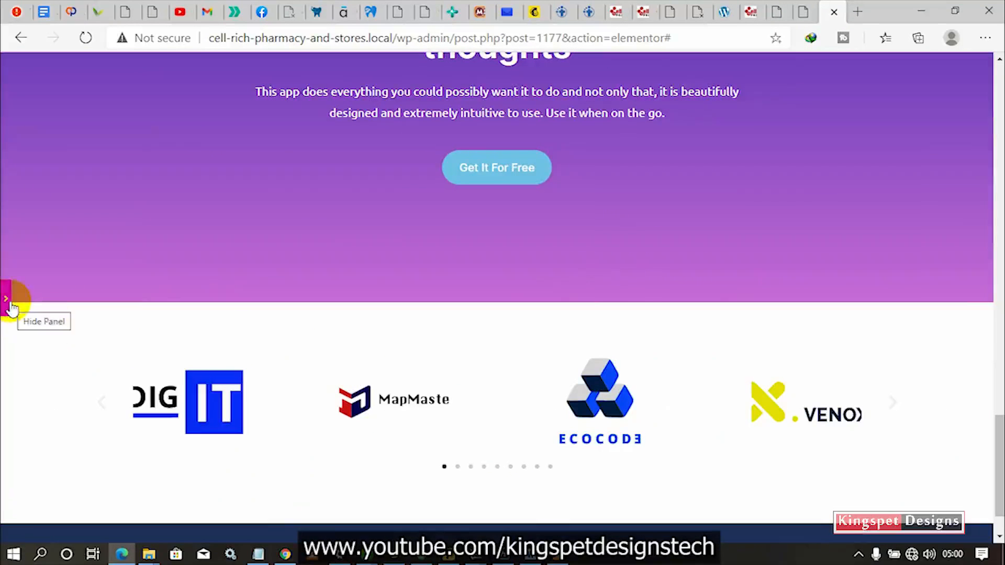
- Set the logo carousel's image size to Large - 1024 x 1024 and preview the logos at full width
click(10, 306)
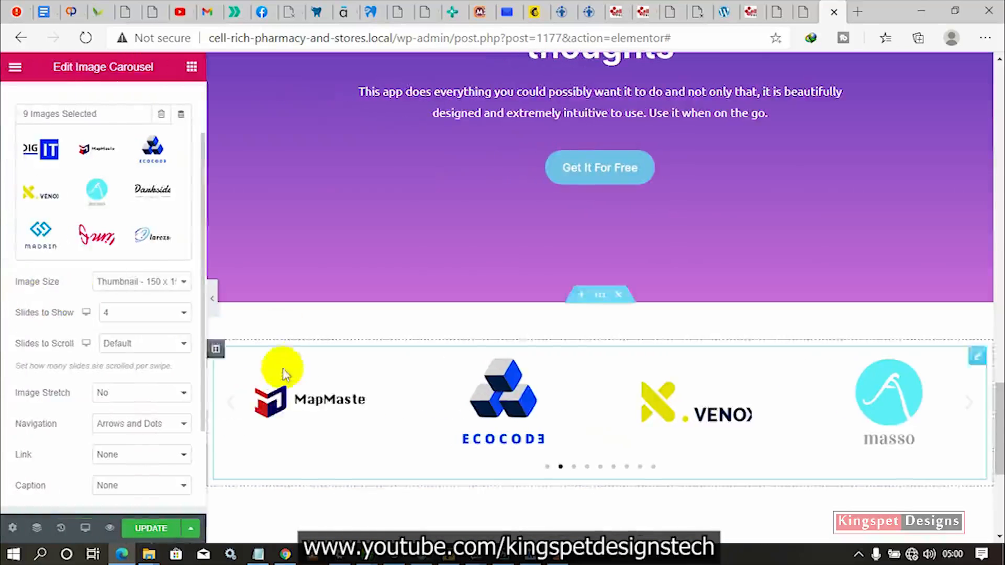
click(166, 283)
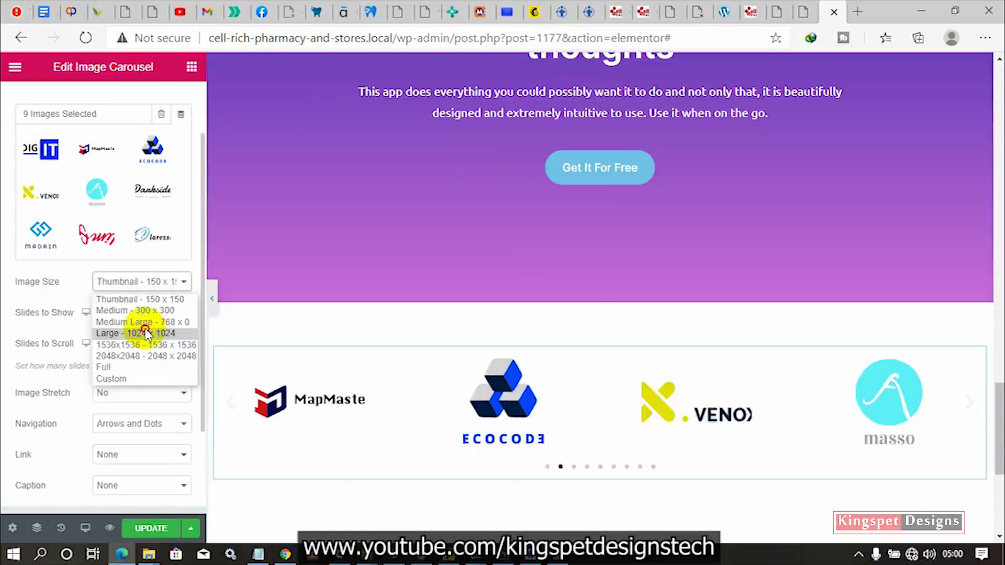
click(148, 334)
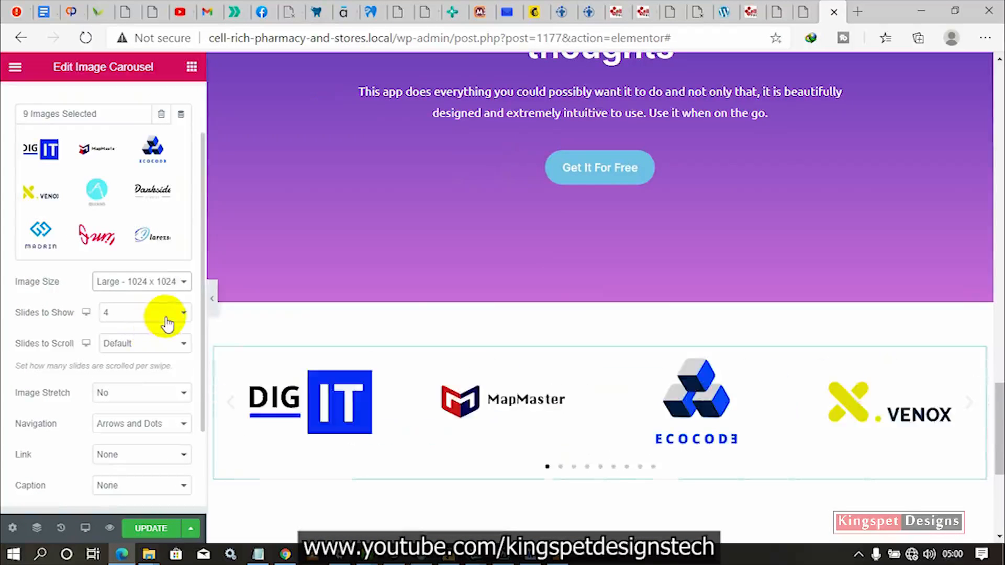
click(212, 299)
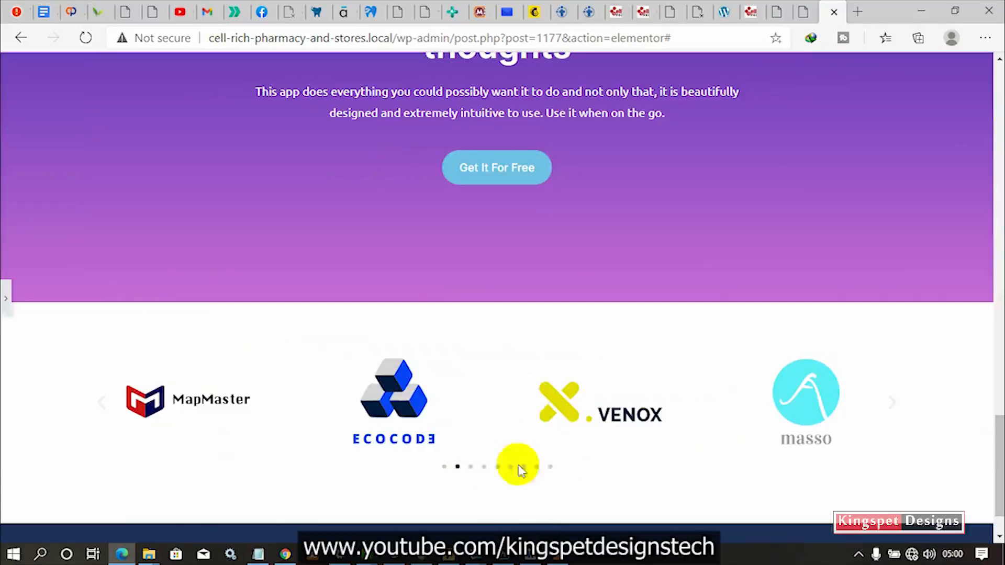
- Keep the logo carousel's image stretch at No and set its navigation to None
click(6, 298)
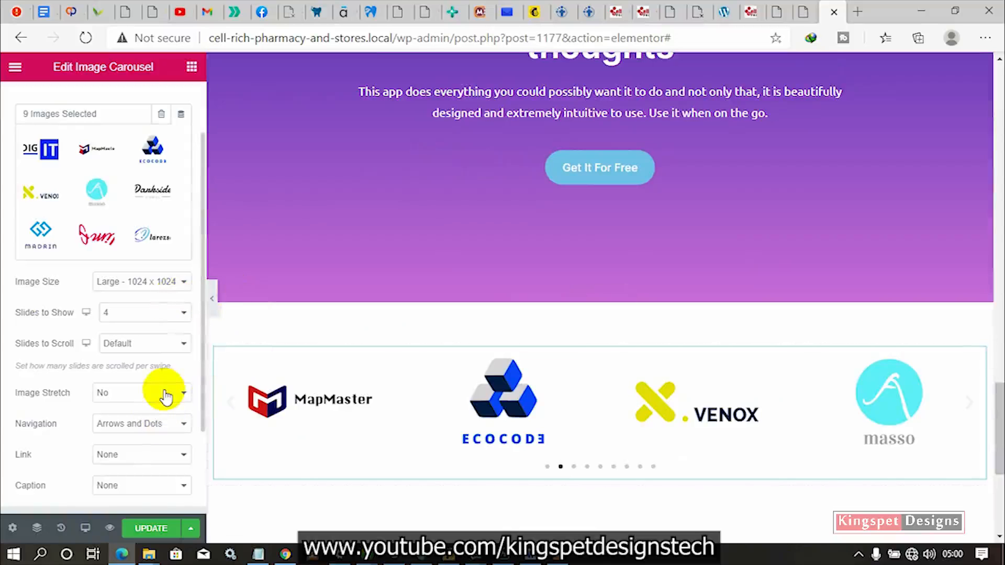
click(156, 400)
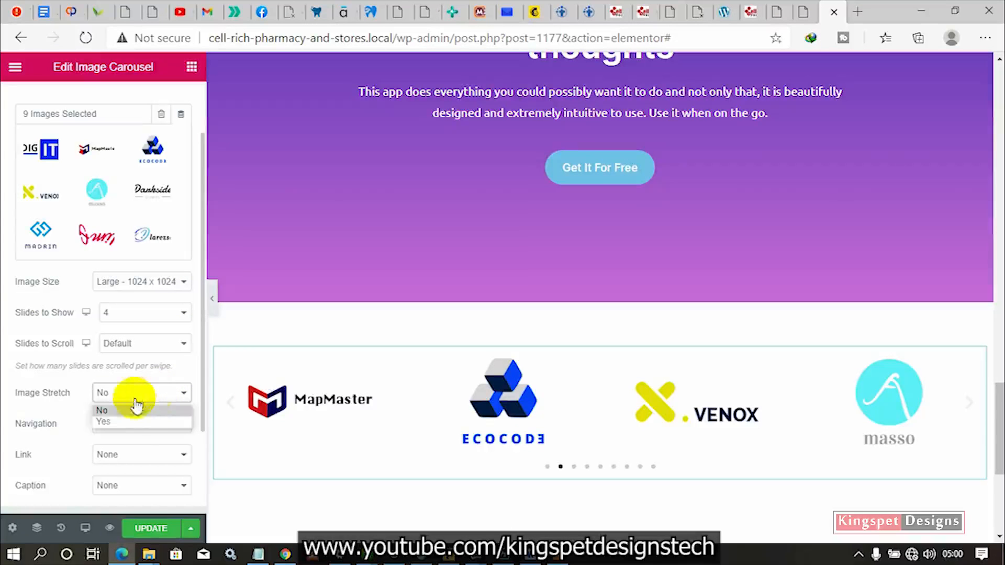
click(135, 409)
click(165, 425)
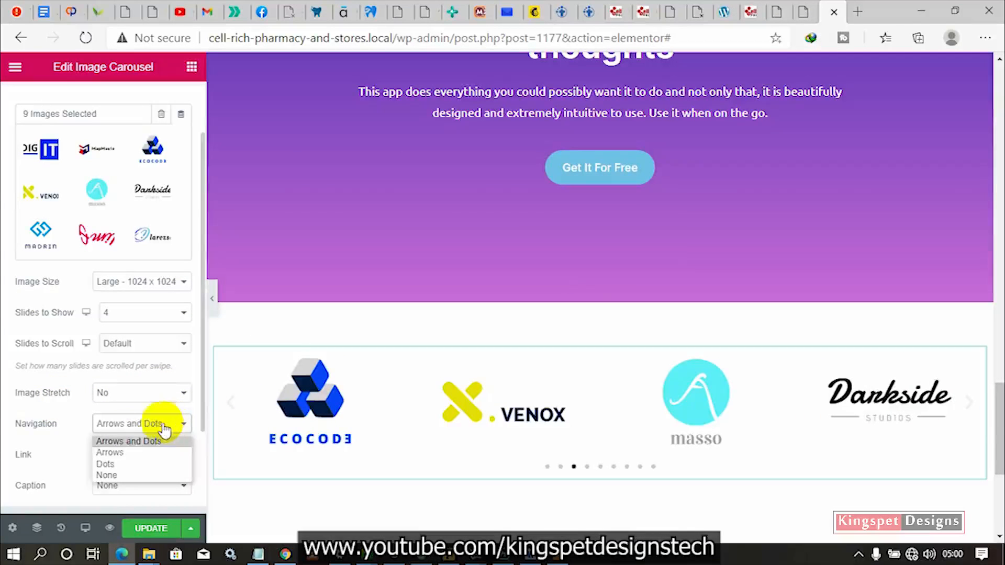
click(107, 475)
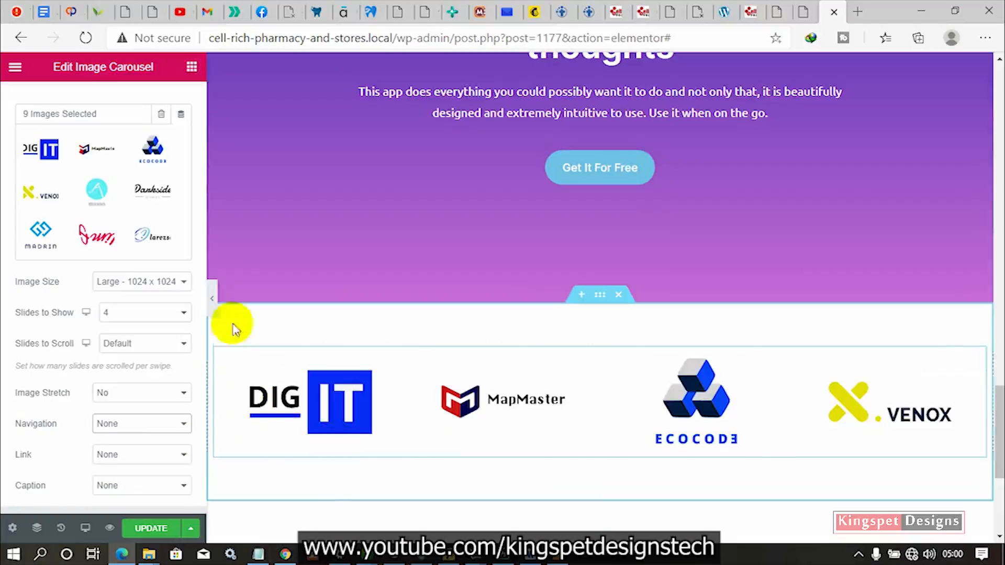
- Review the page at full width, from the logo carousel and footer up to the Save your creativity section
click(211, 296)
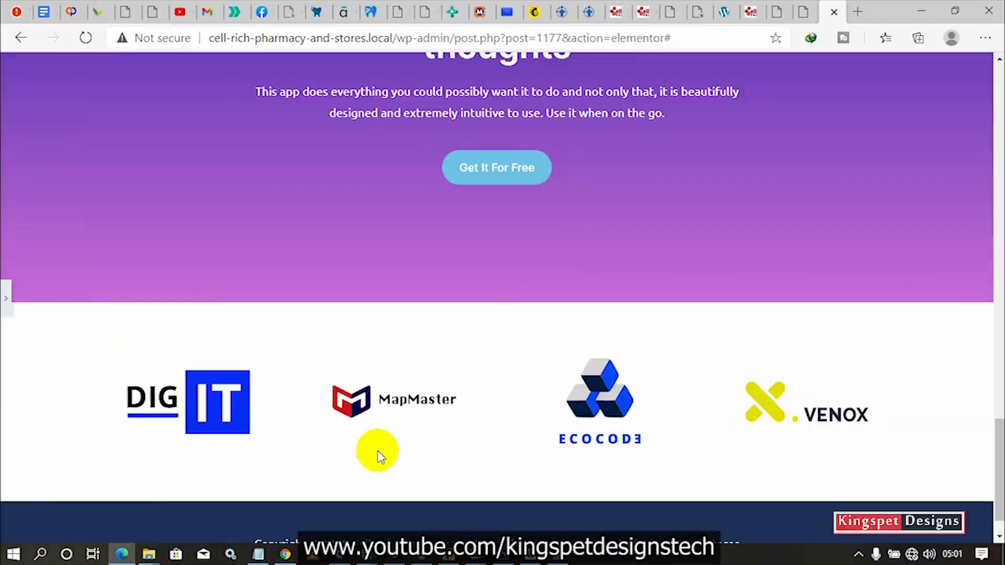
scroll(514, 378, down, 1)
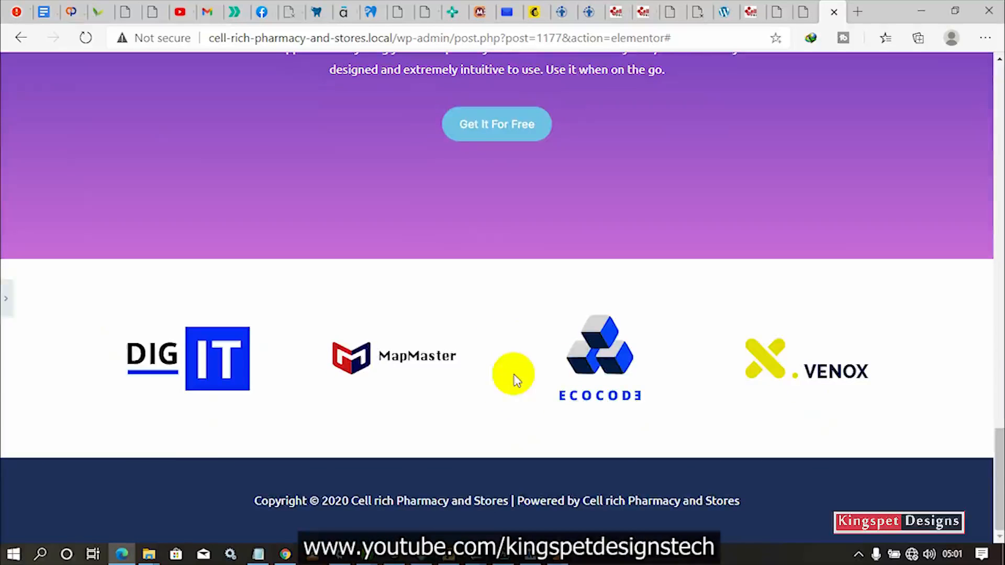
scroll(514, 424, up, 10)
scroll(517, 422, up, 10)
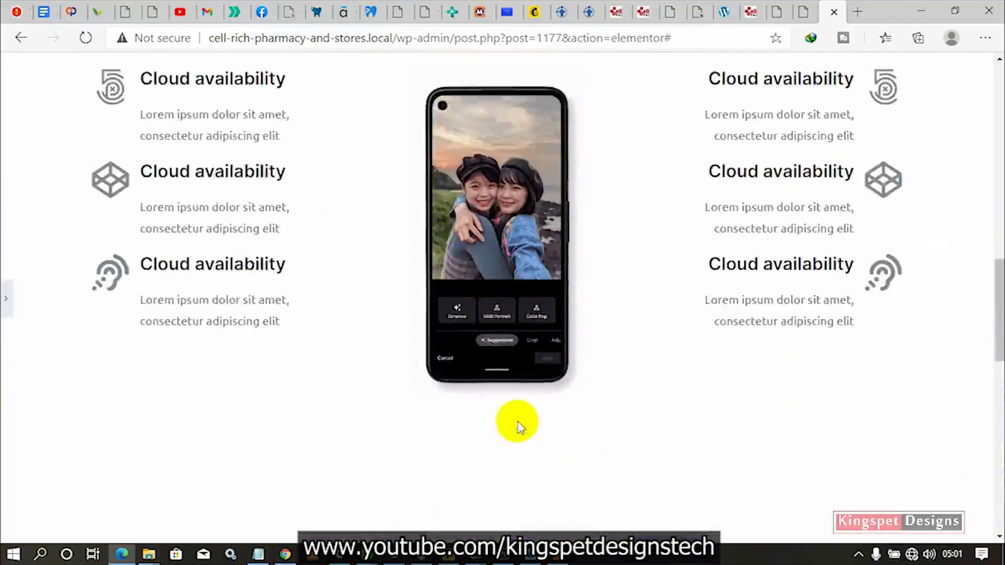
scroll(517, 417, up, 3)
scroll(518, 418, down, 4)
scroll(521, 419, up, 3)
scroll(521, 419, down, 8)
scroll(522, 423, down, 1)
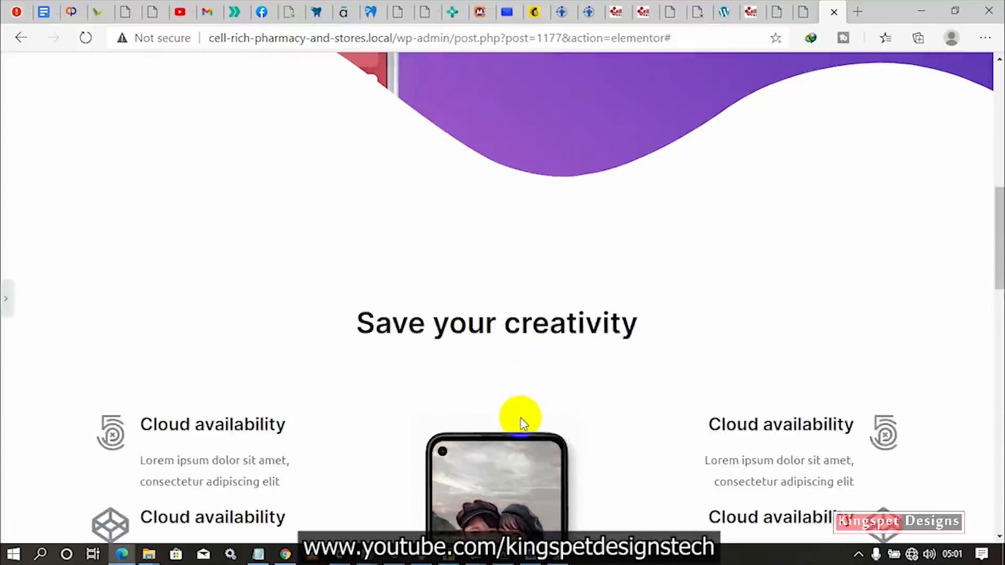
scroll(654, 405, down, 5)
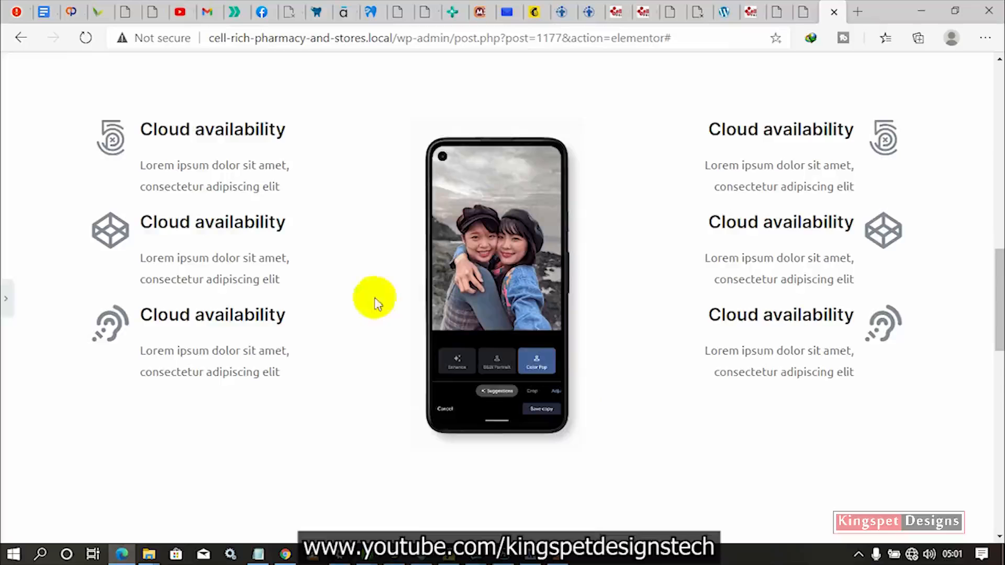
- Set the primary color of the left column's first Cloud availability icon to #6EC1E4 and compare it with the reference page's icons
click(5, 296)
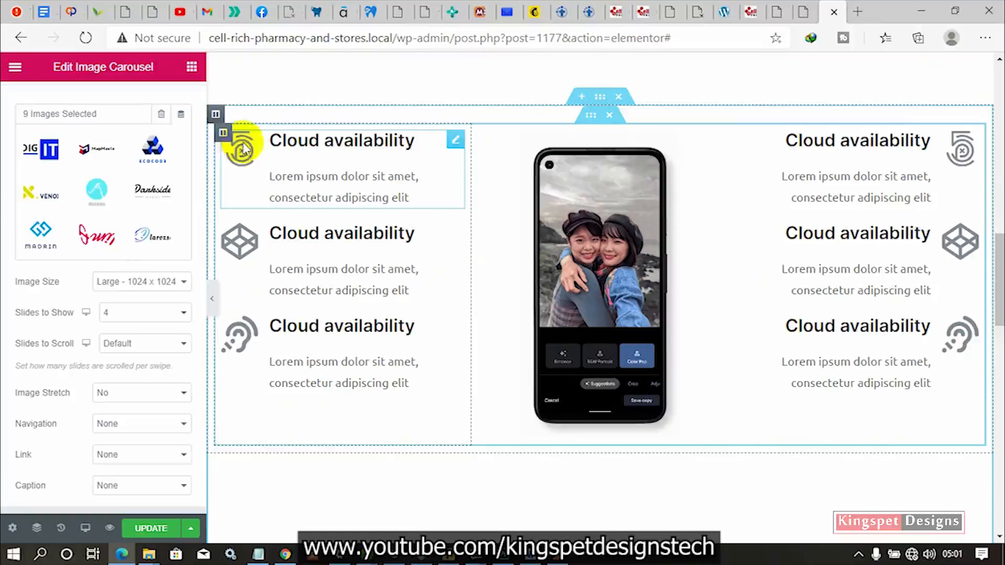
click(299, 151)
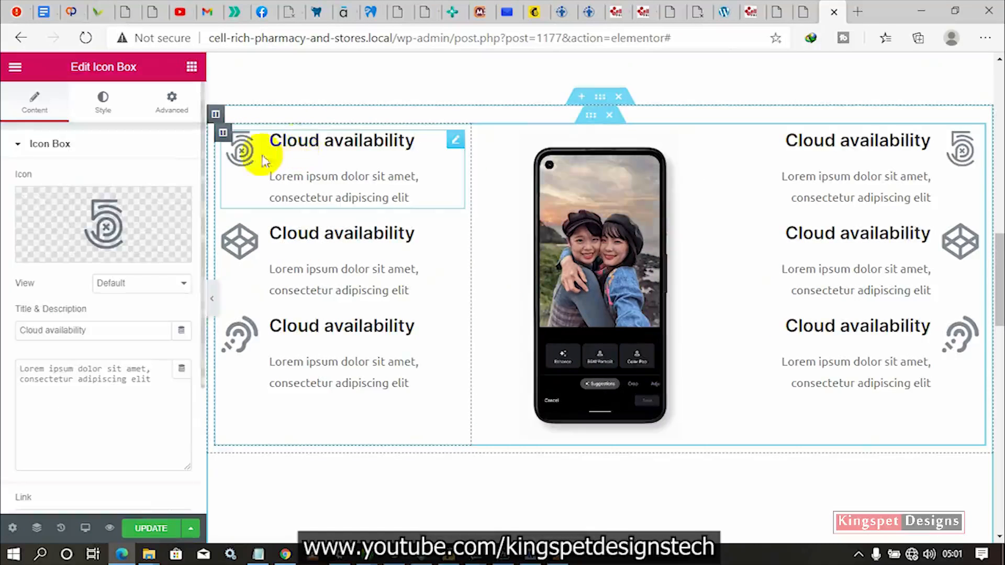
click(102, 105)
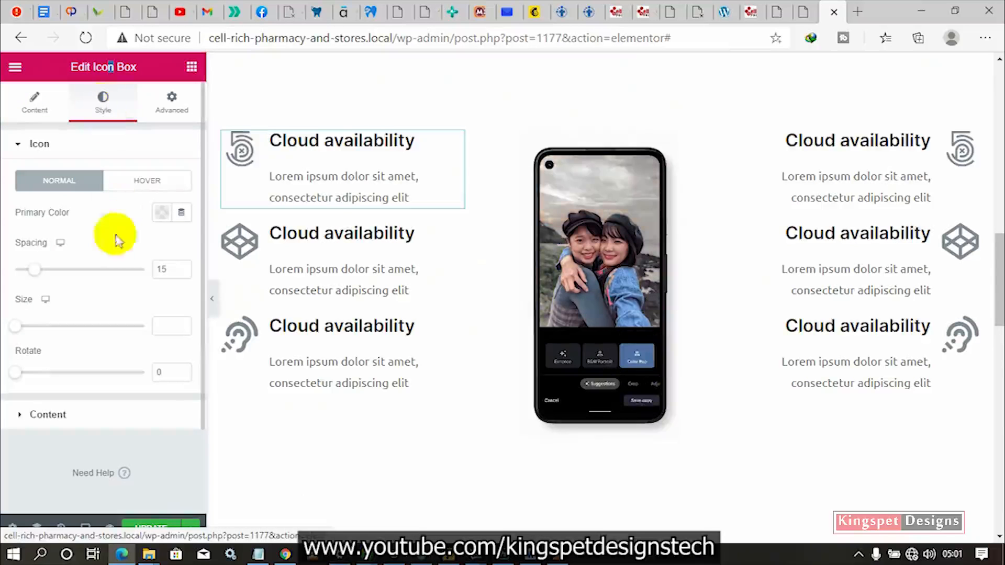
click(162, 215)
drag(259, 320, 166, 390)
click(96, 248)
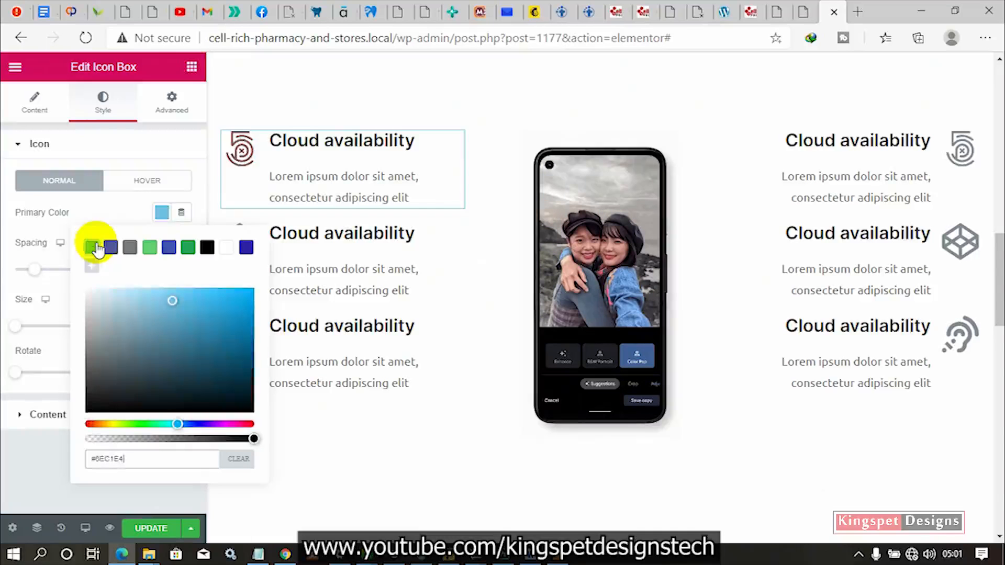
click(803, 12)
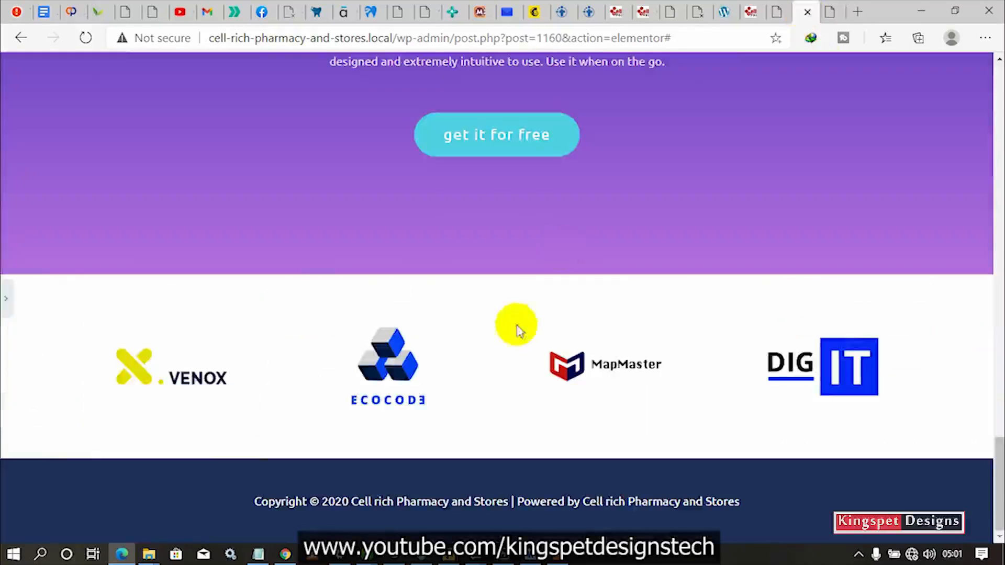
scroll(513, 350, up, 5)
scroll(512, 351, up, 5)
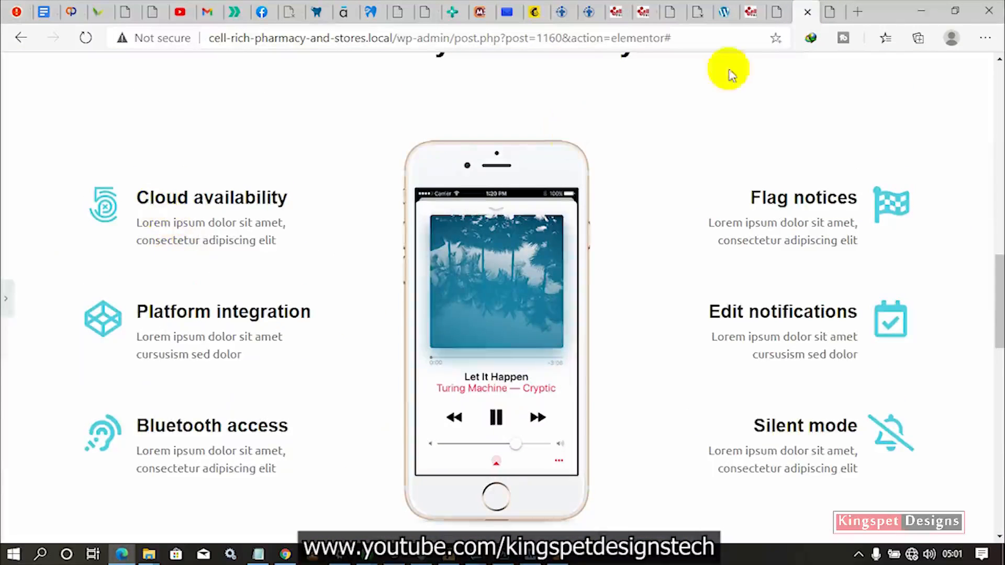
click(833, 14)
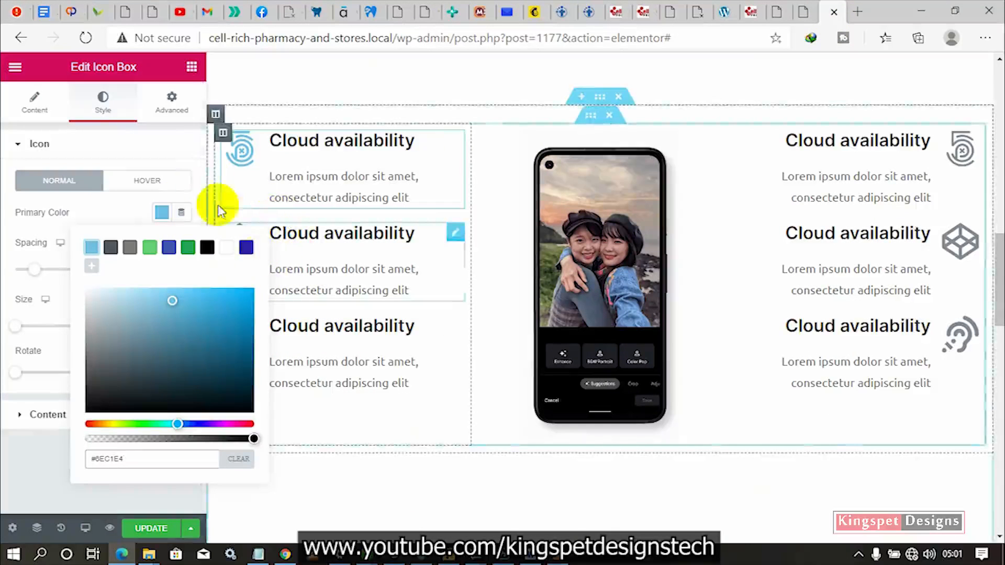
click(188, 151)
- Copy the first left-column icon box and paste its style onto the two icon boxes below it
right_click(459, 144)
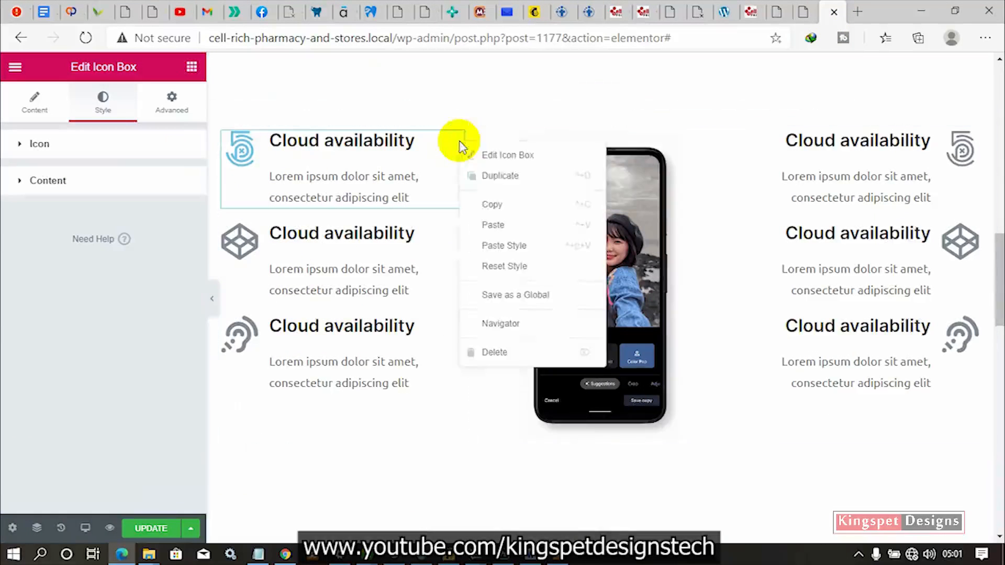
click(484, 205)
right_click(454, 230)
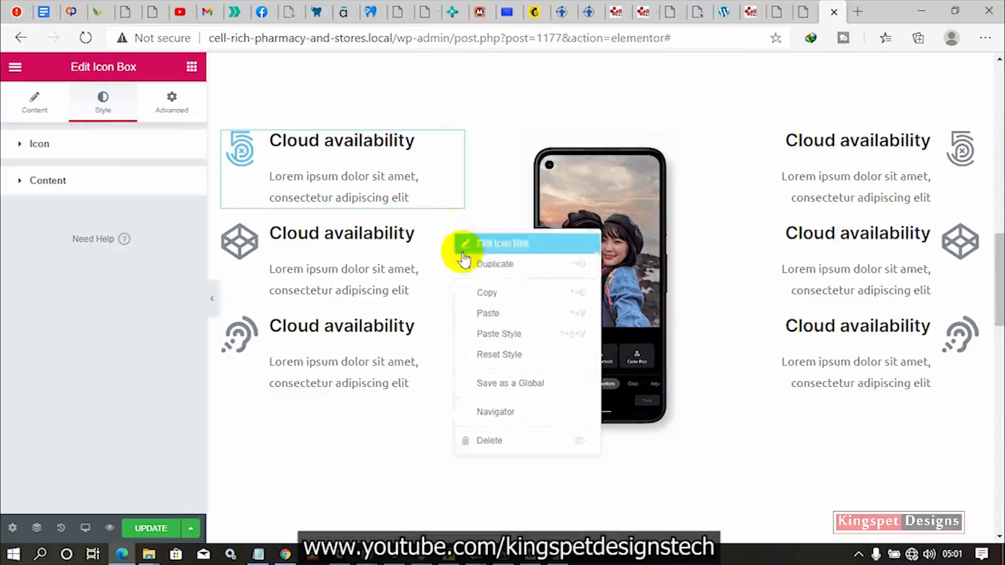
click(497, 334)
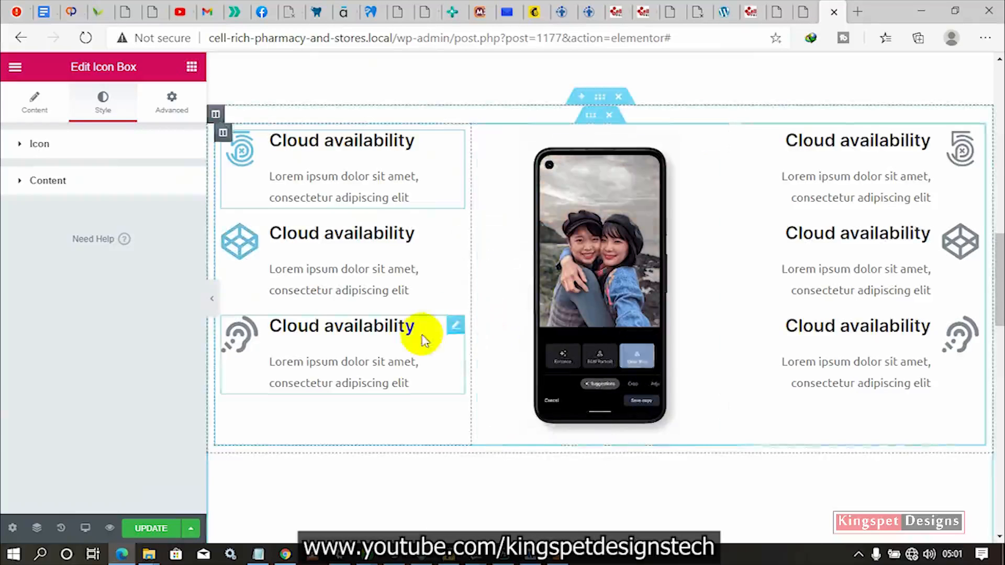
right_click(454, 320)
click(497, 422)
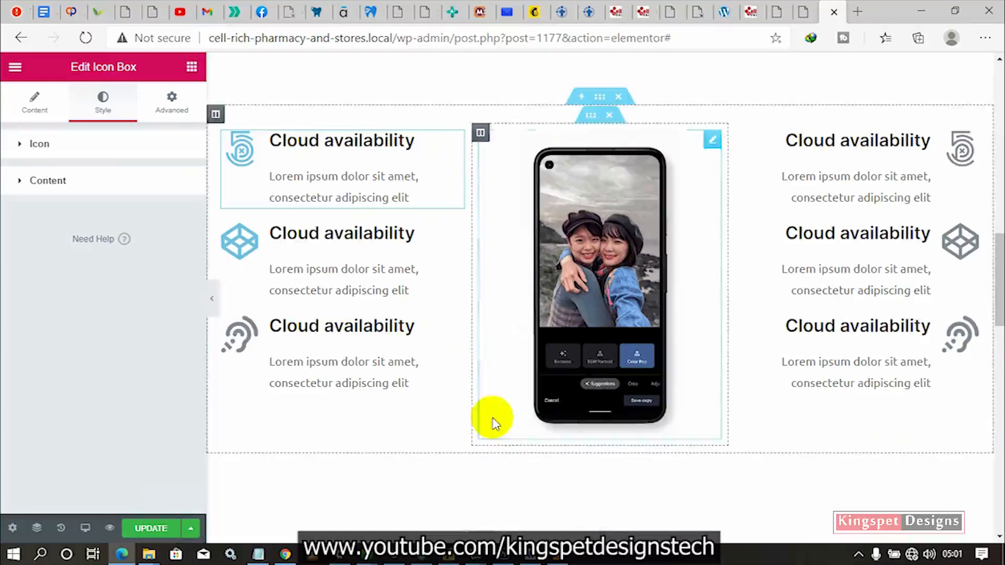
- Paste the copied style onto the right column's first icon box and set its icon position to right
right_click(969, 140)
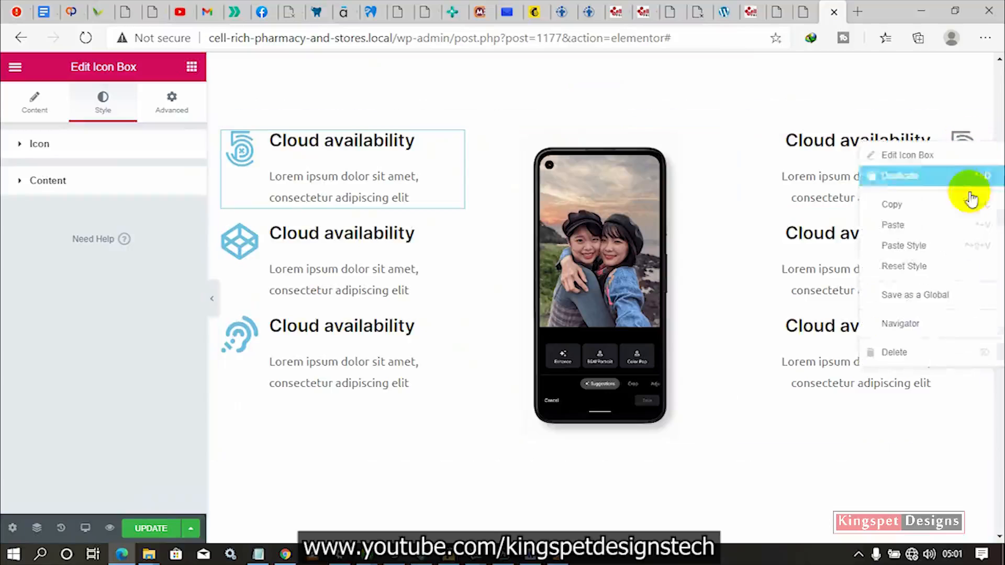
click(941, 261)
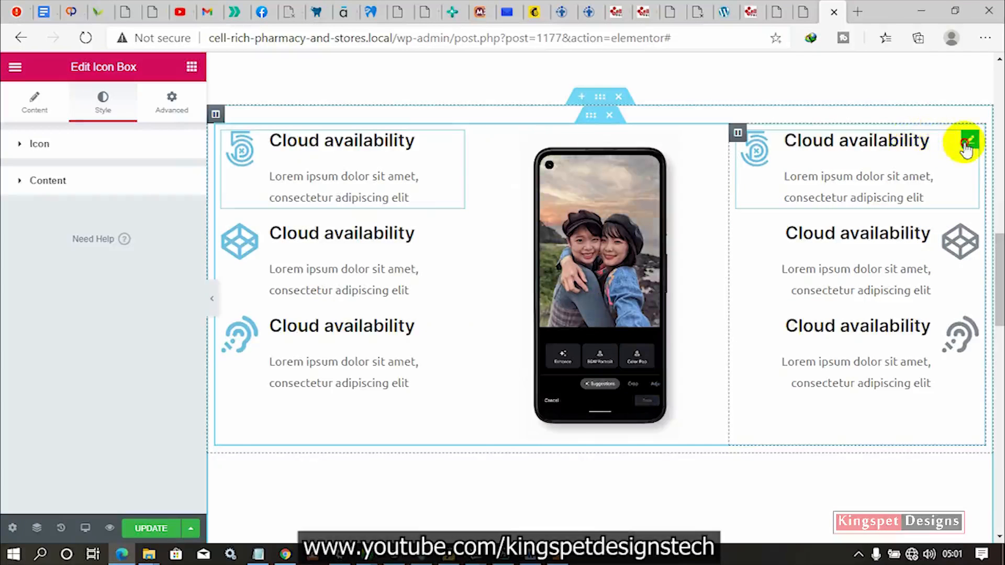
click(34, 102)
scroll(113, 354, down, 3)
click(183, 377)
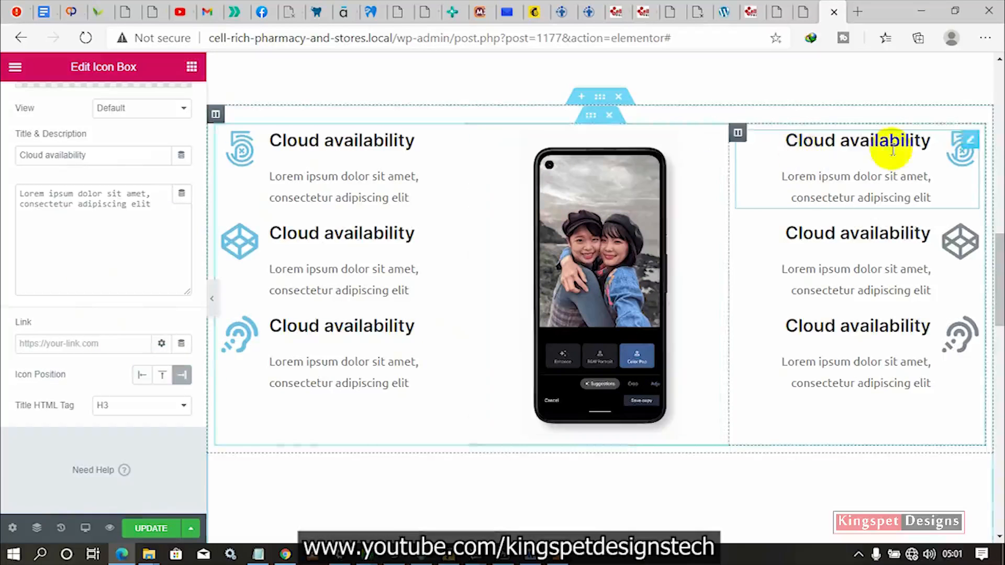
- Copy the right column's first icon box and paste its style onto the two icon boxes below it
right_click(967, 151)
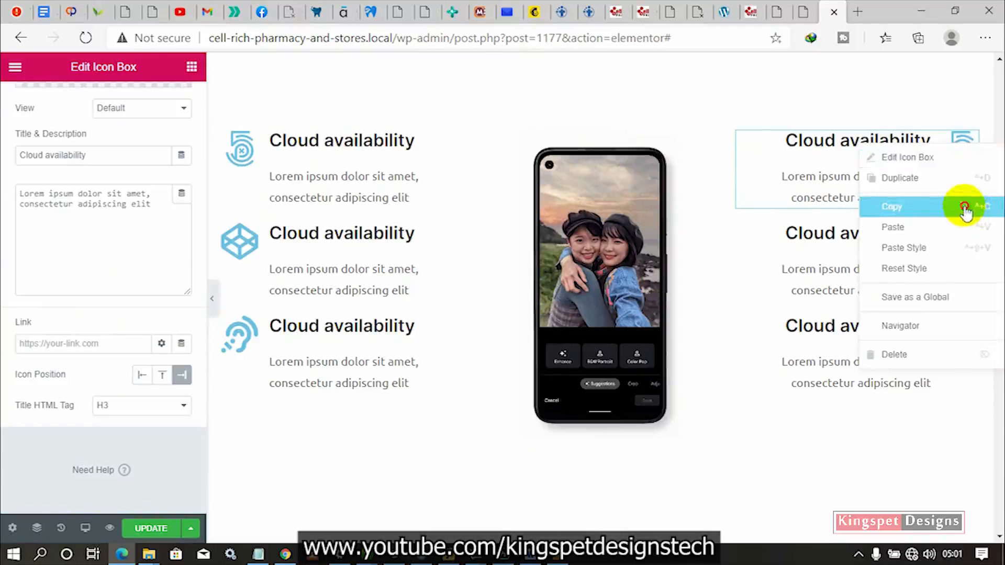
click(967, 210)
right_click(967, 231)
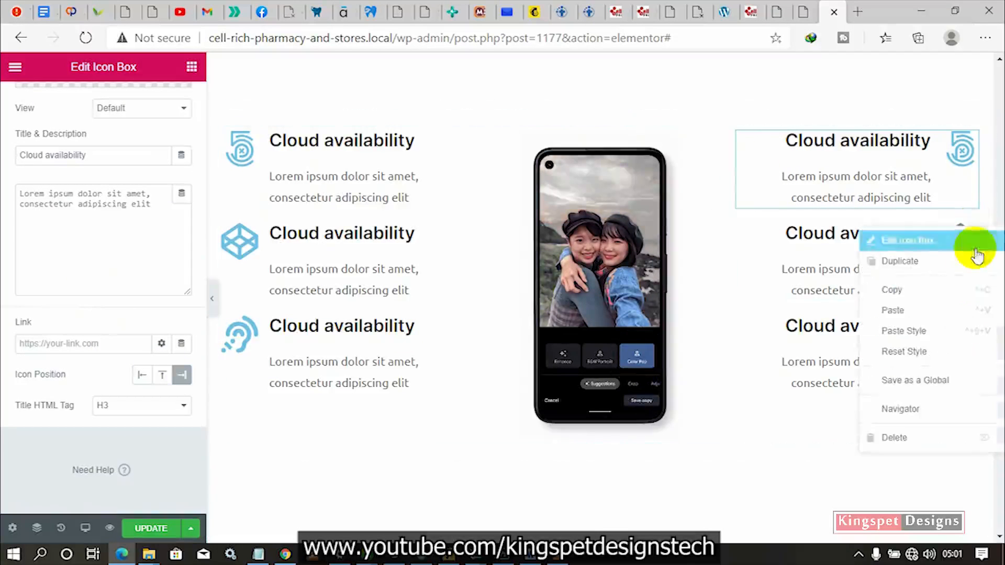
click(939, 331)
right_click(972, 335)
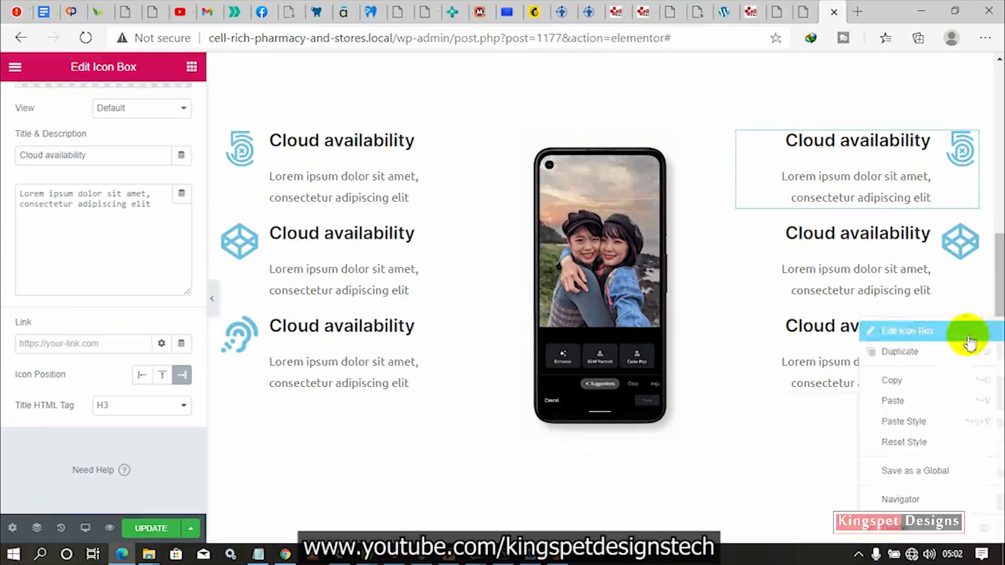
click(944, 419)
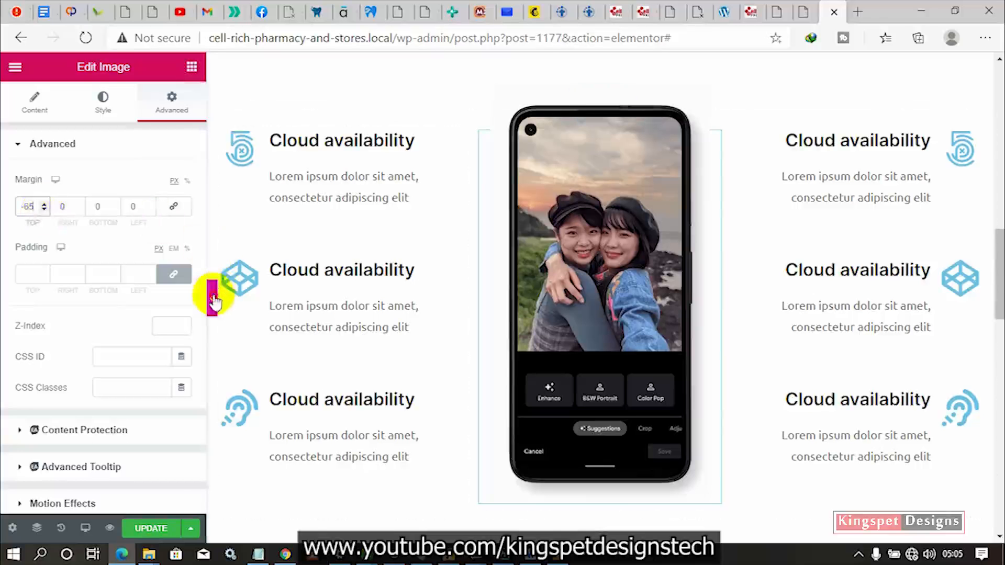
- Check the phone image and recolored icon boxes at full width, scanning up to the hero section
click(213, 298)
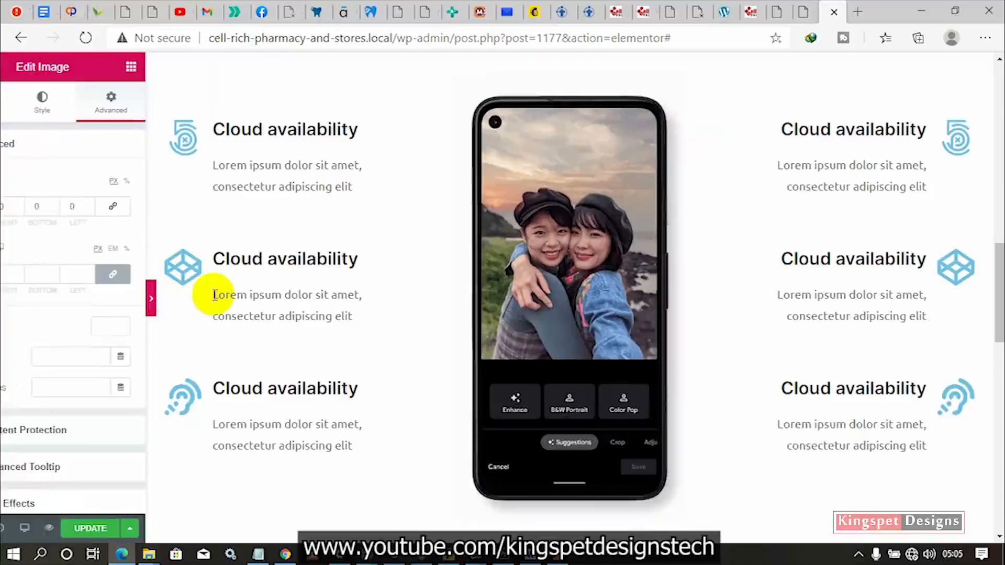
scroll(735, 372, up, 2)
scroll(735, 372, down, 3)
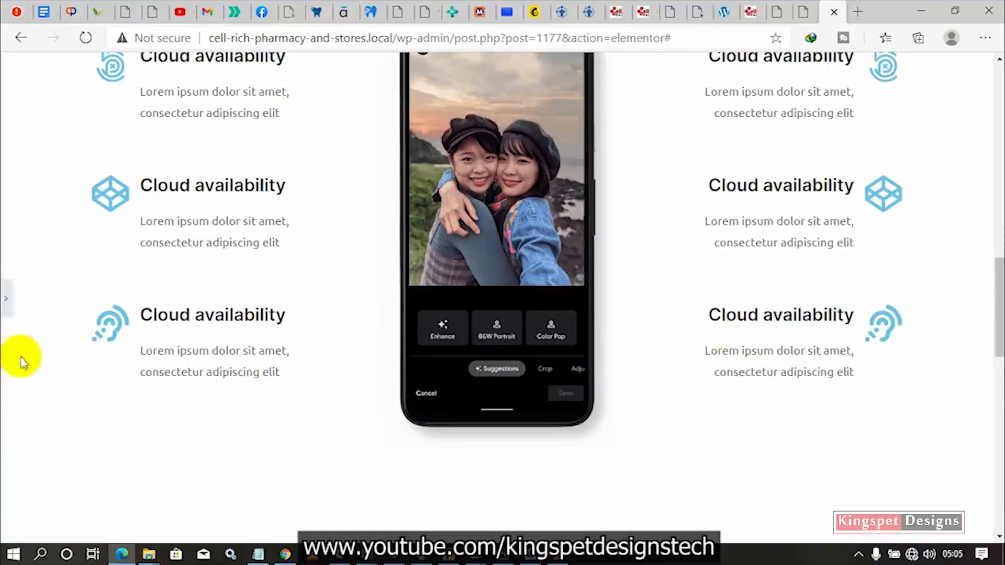
click(5, 300)
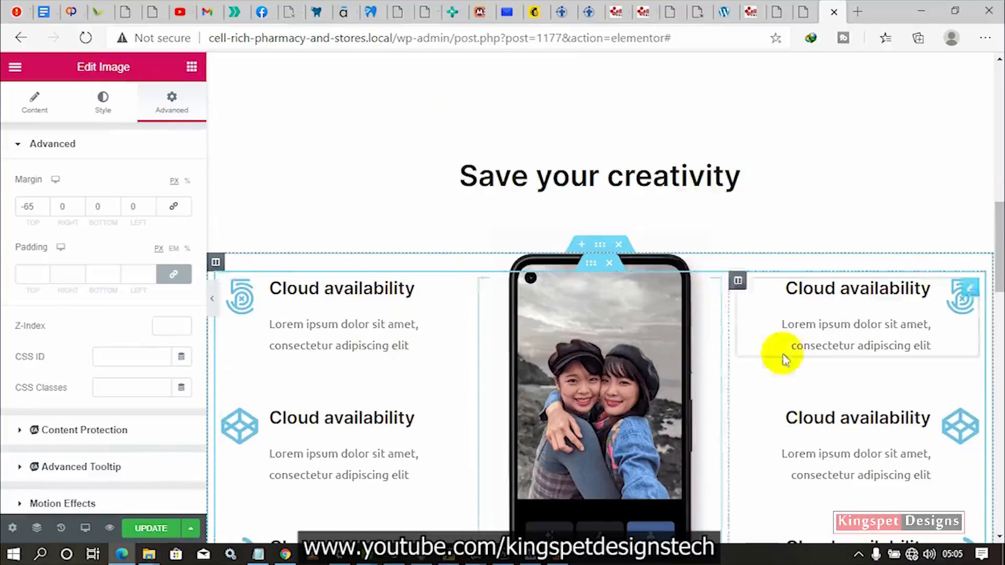
click(212, 299)
scroll(589, 369, up, 5)
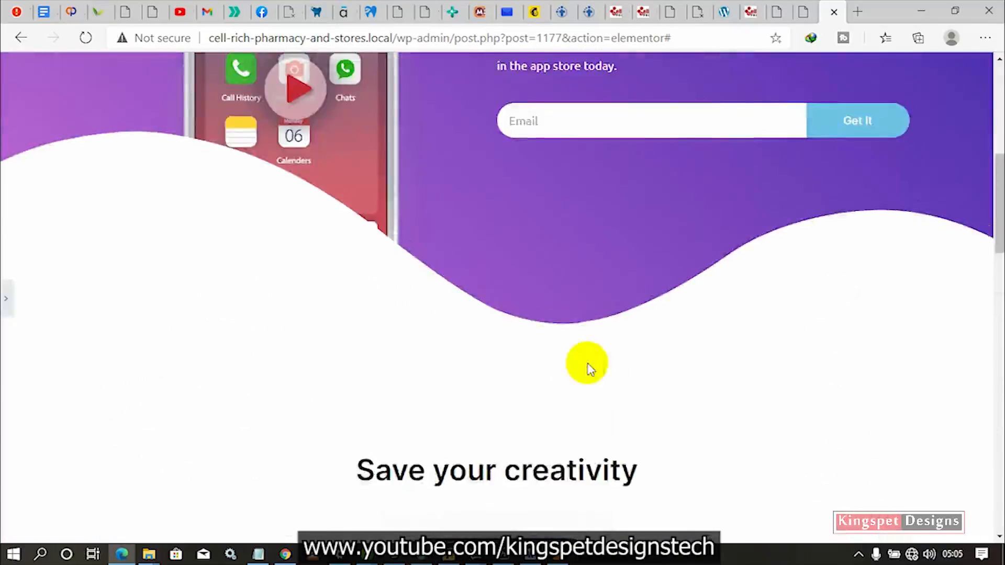
- Restore the hidden editing panel, save the page, and open its preview in a new tab
scroll(587, 366, up, 3)
click(12, 301)
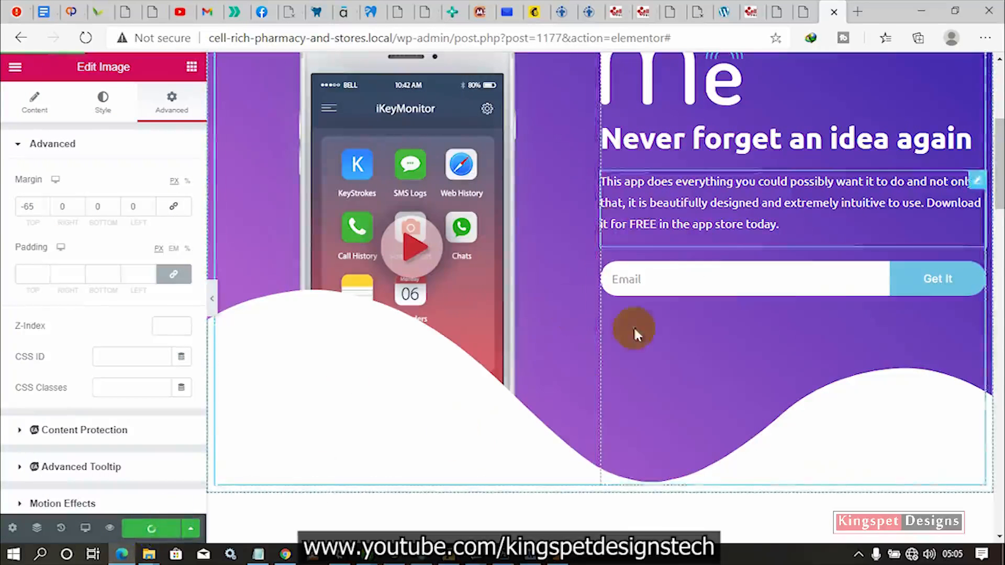
scroll(608, 337, up, 5)
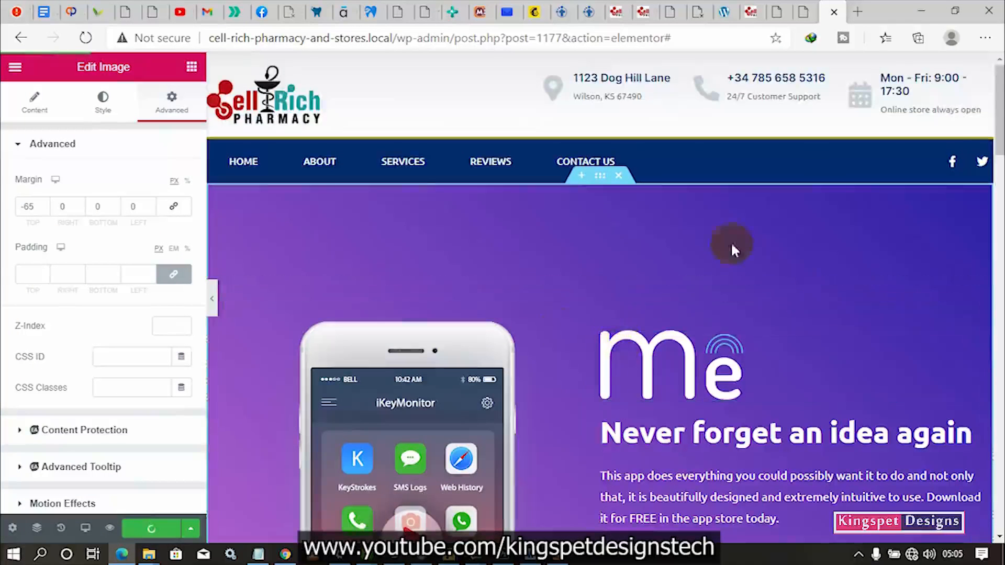
scroll(654, 356, down, 2)
scroll(651, 357, down, 2)
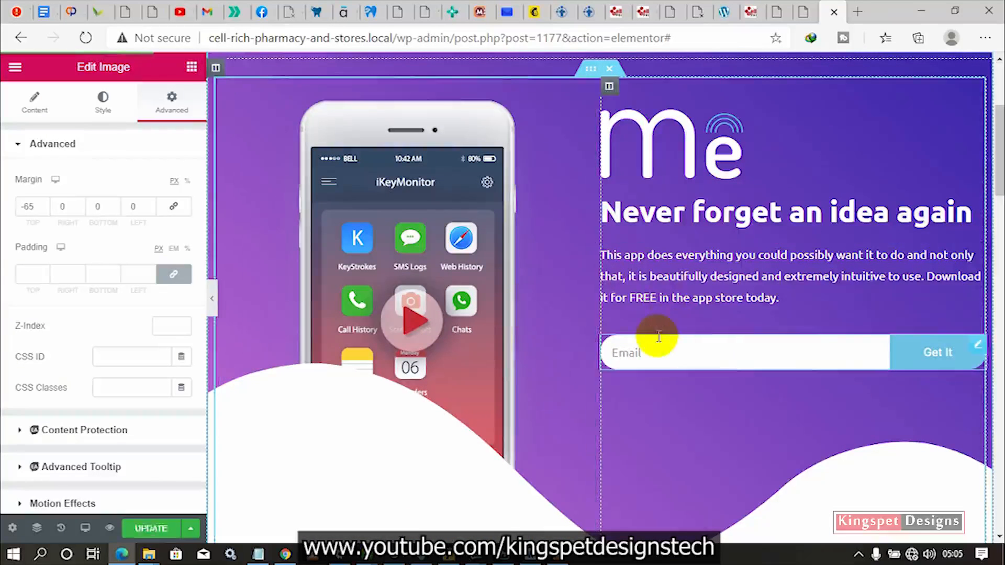
click(109, 528)
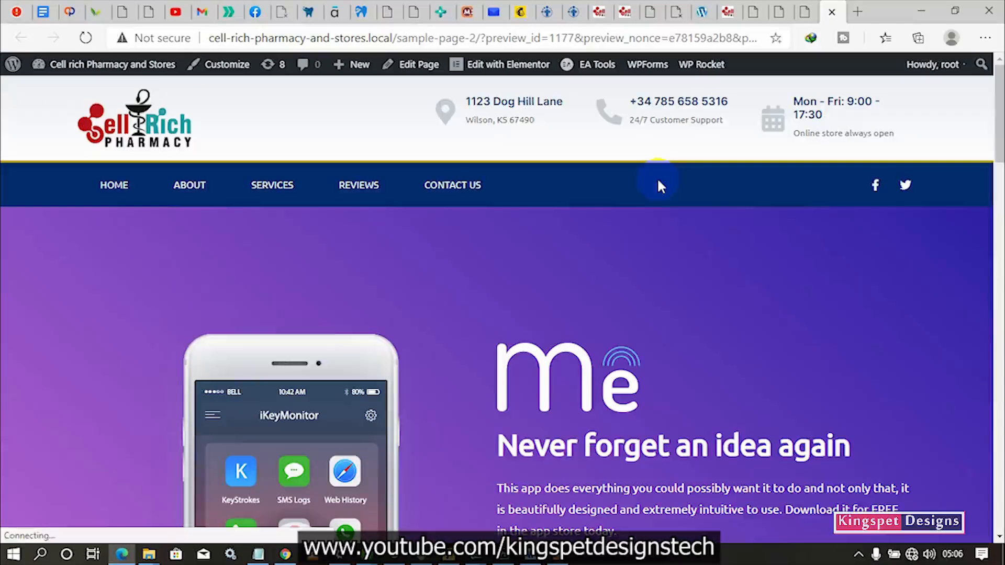
- Examine the previewed landing page from the header and hero section down through the Save your creativity icon boxes and phone image
scroll(617, 267, down, 3)
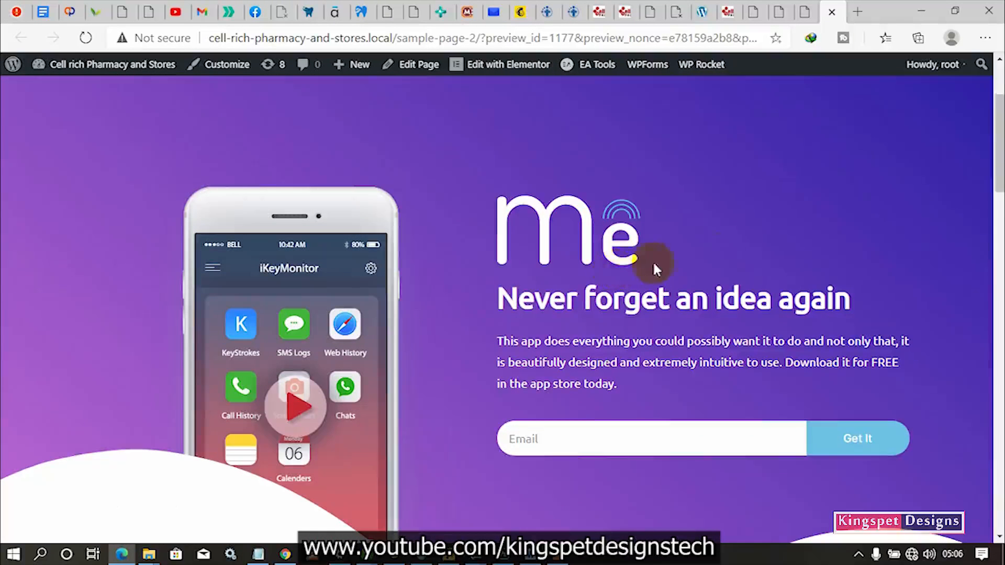
scroll(765, 262, up, 3)
scroll(681, 283, down, 5)
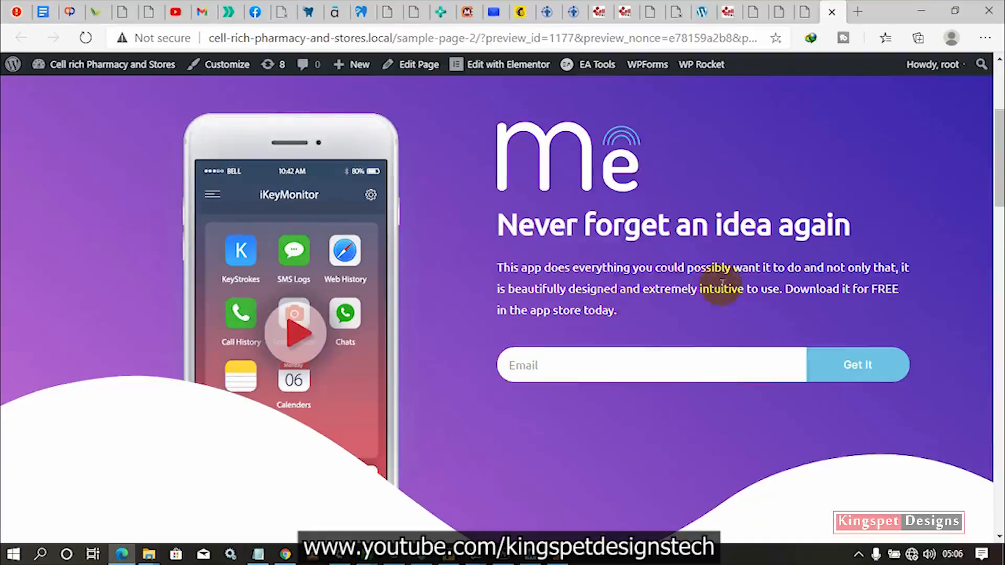
scroll(722, 284, down, 3)
scroll(689, 306, up, 3)
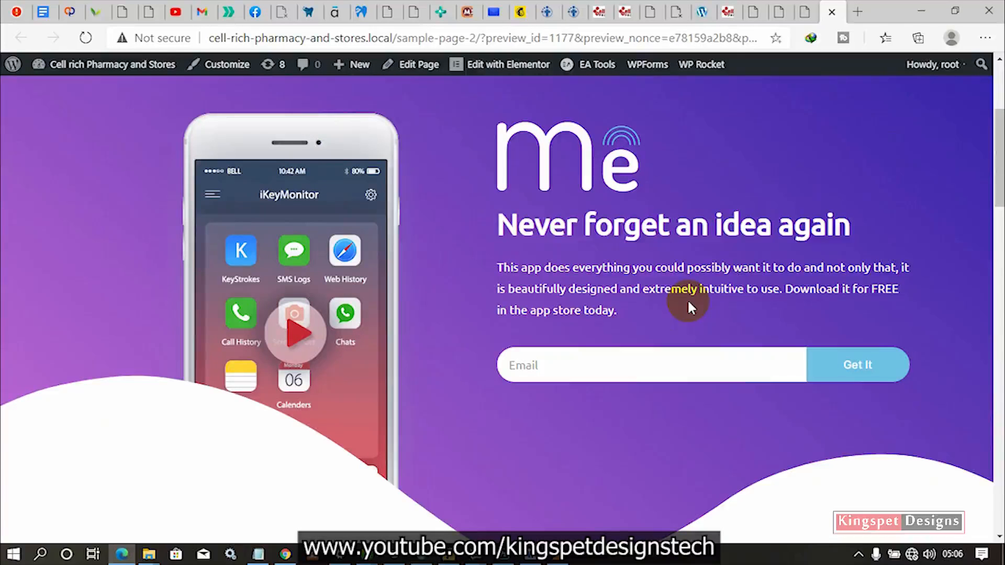
scroll(689, 303, up, 2)
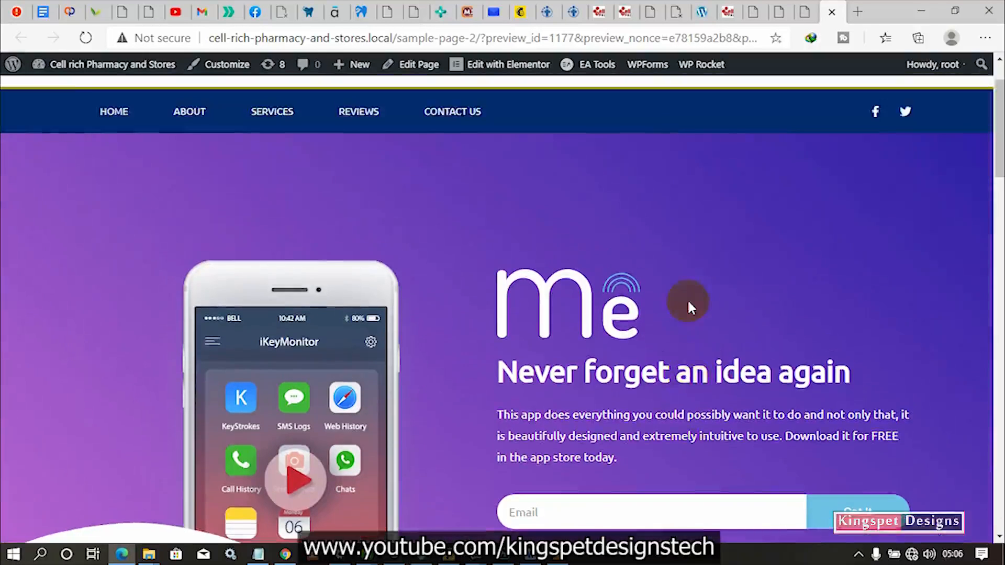
scroll(689, 303, down, 2)
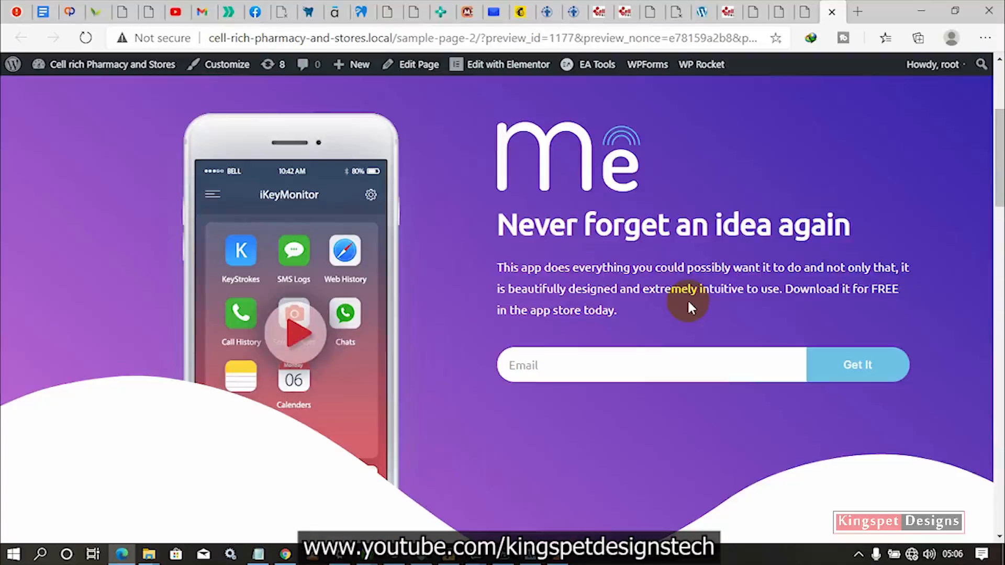
scroll(688, 302, down, 4)
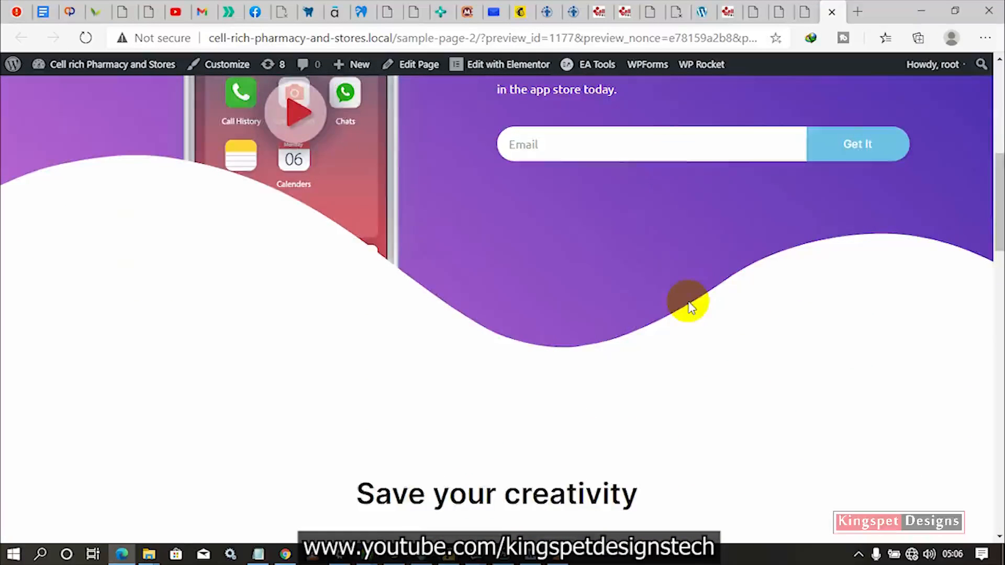
scroll(688, 303, down, 9)
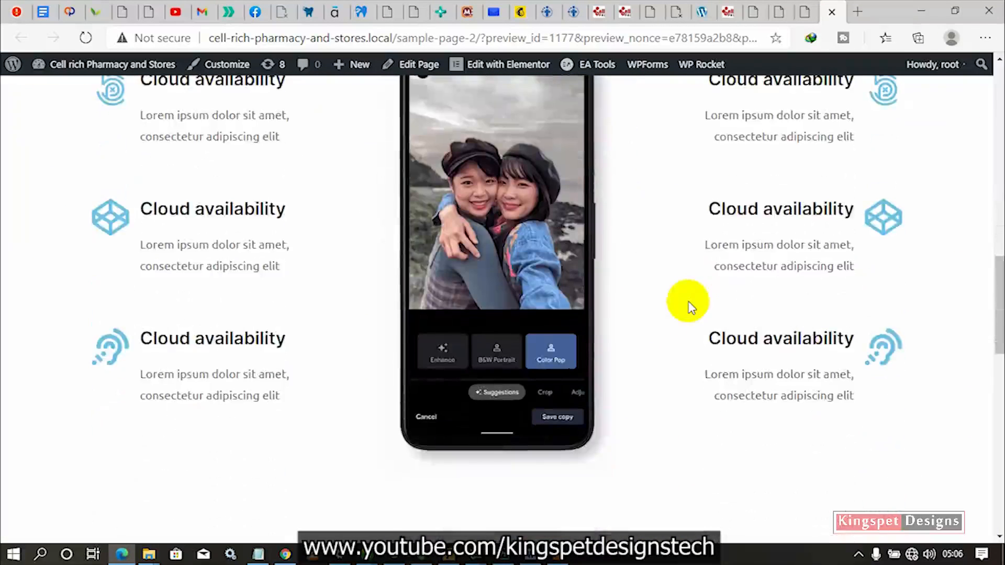